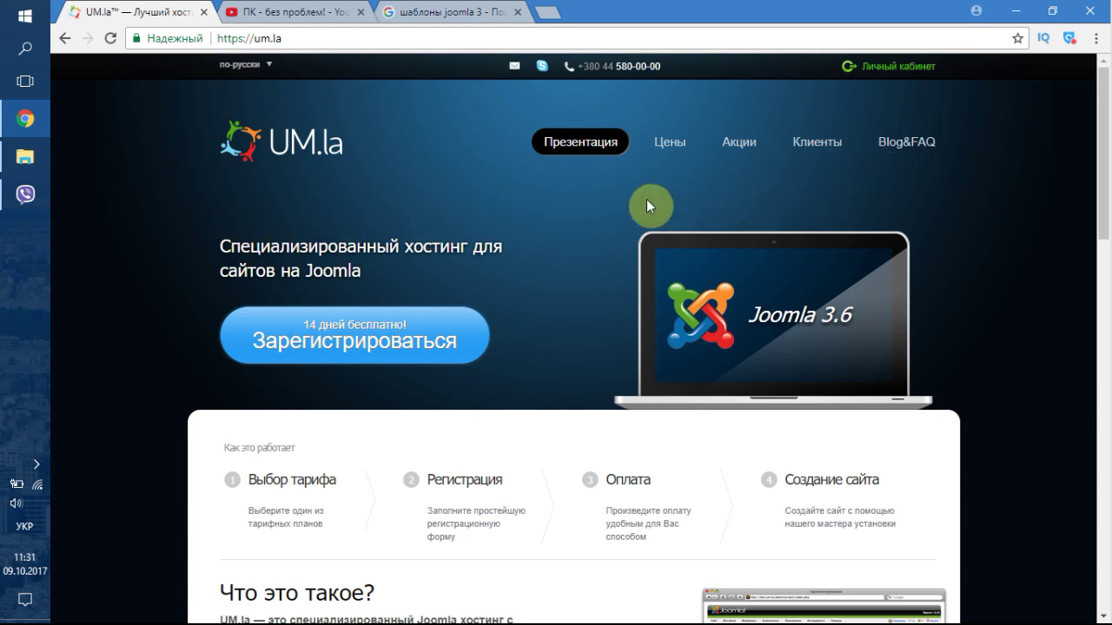
# - Open the UM.la hosting price plans, look them over, and start registering for the free Trial plan
pyautogui.click(373, 339)
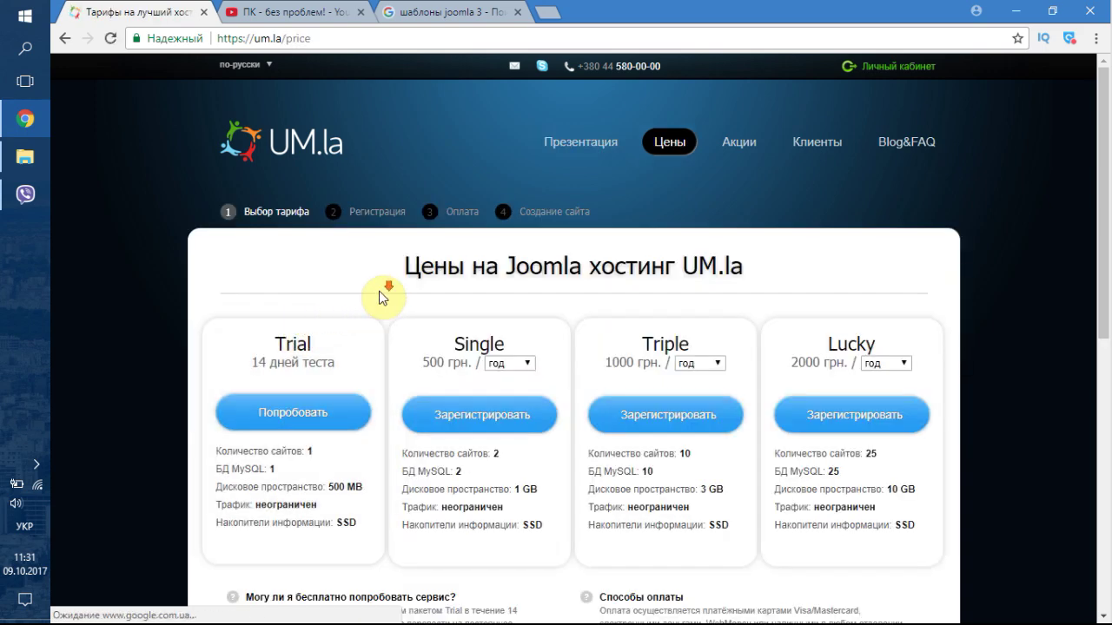
pyautogui.scroll(-1, 382, 295)
pyautogui.scroll(1, 385, 293)
pyautogui.scroll(-1, 384, 292)
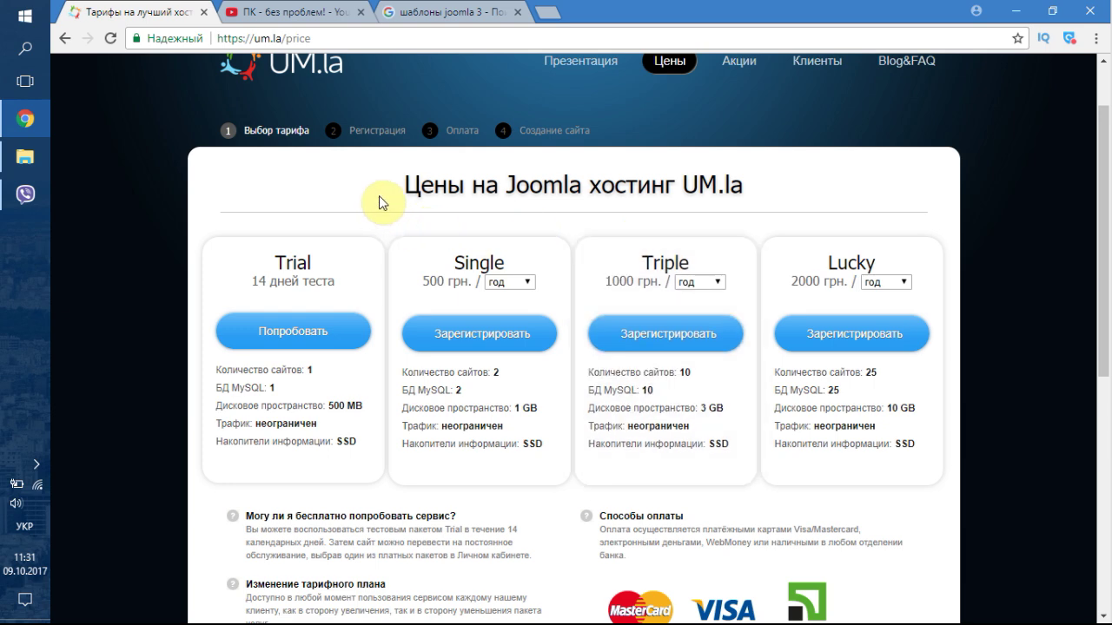
pyautogui.scroll(2, 379, 198)
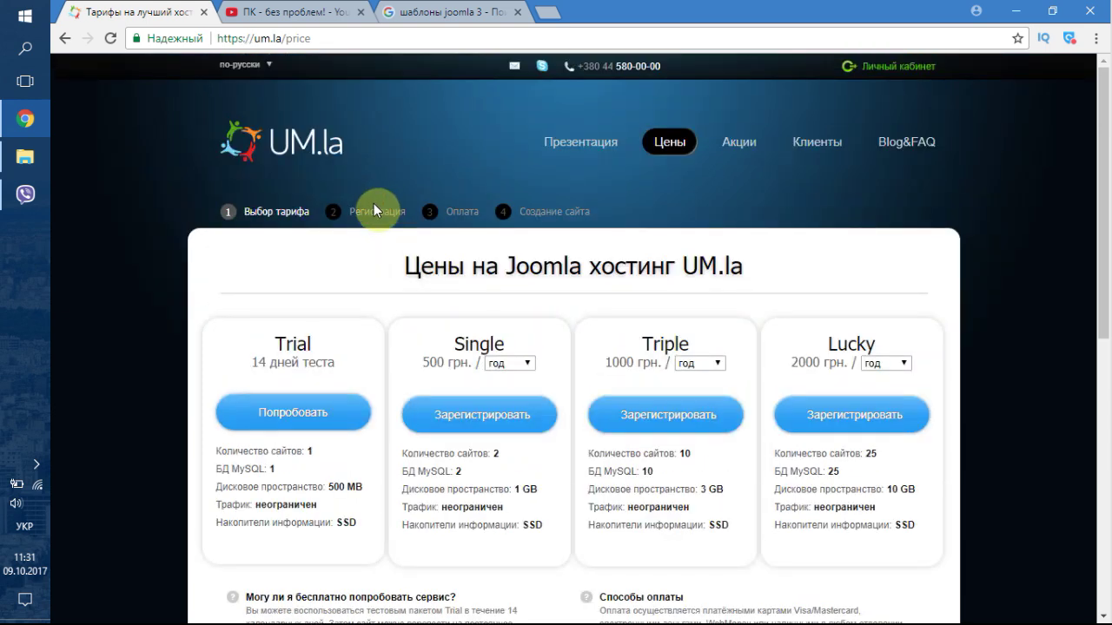
pyautogui.click(294, 415)
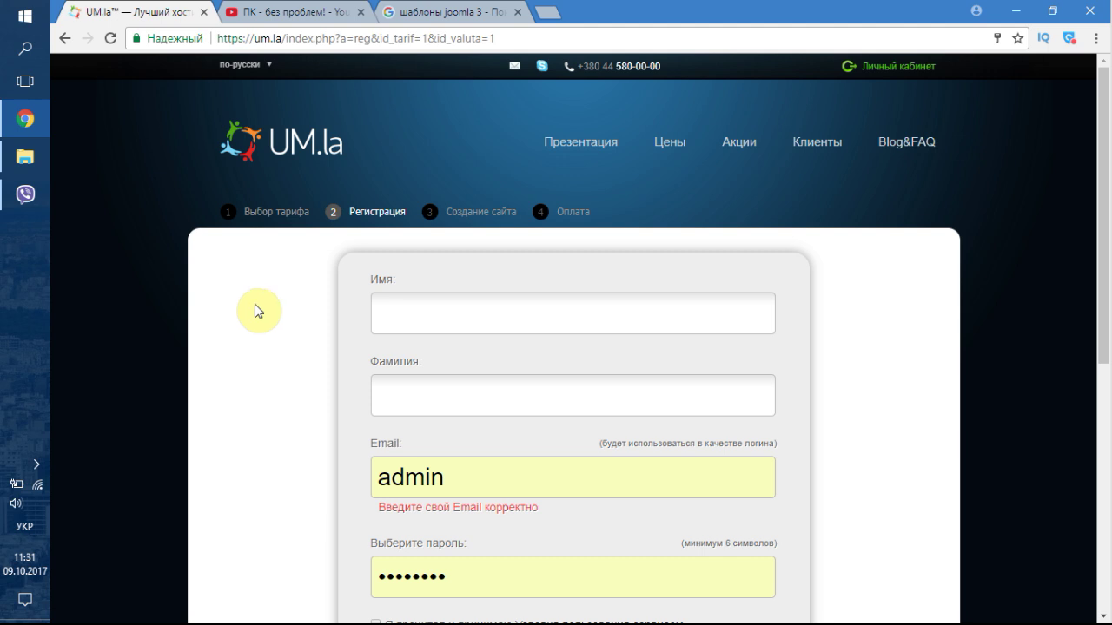
# - Return to the price plans page and check the Single plan's 500 грн. price
pyautogui.scroll(-1, 311, 321)
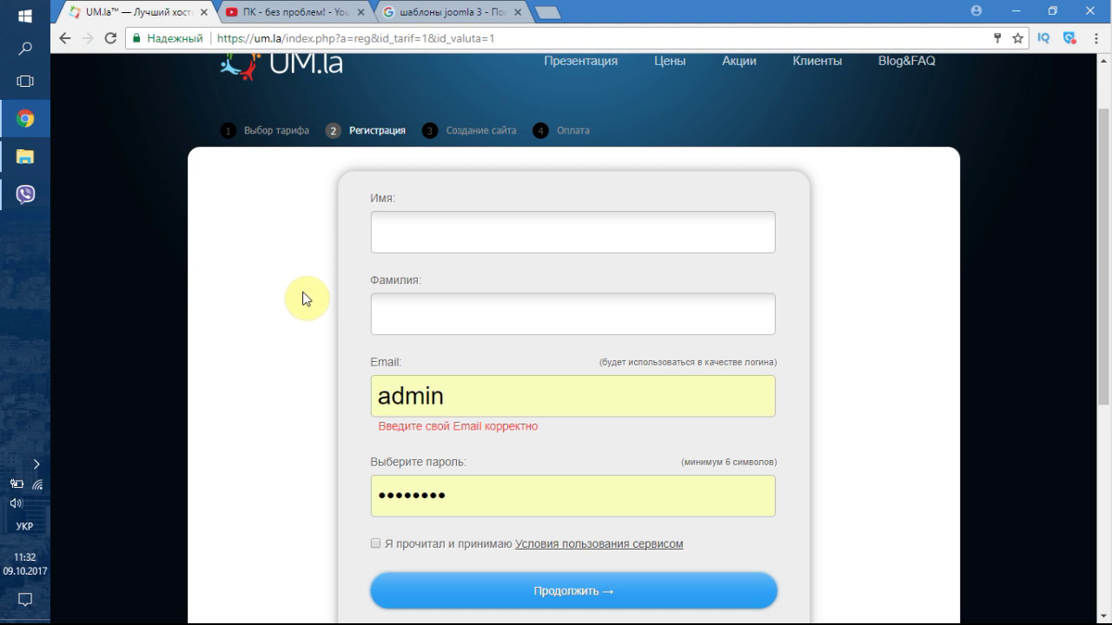
pyautogui.scroll(1, 295, 277)
pyautogui.click(62, 40)
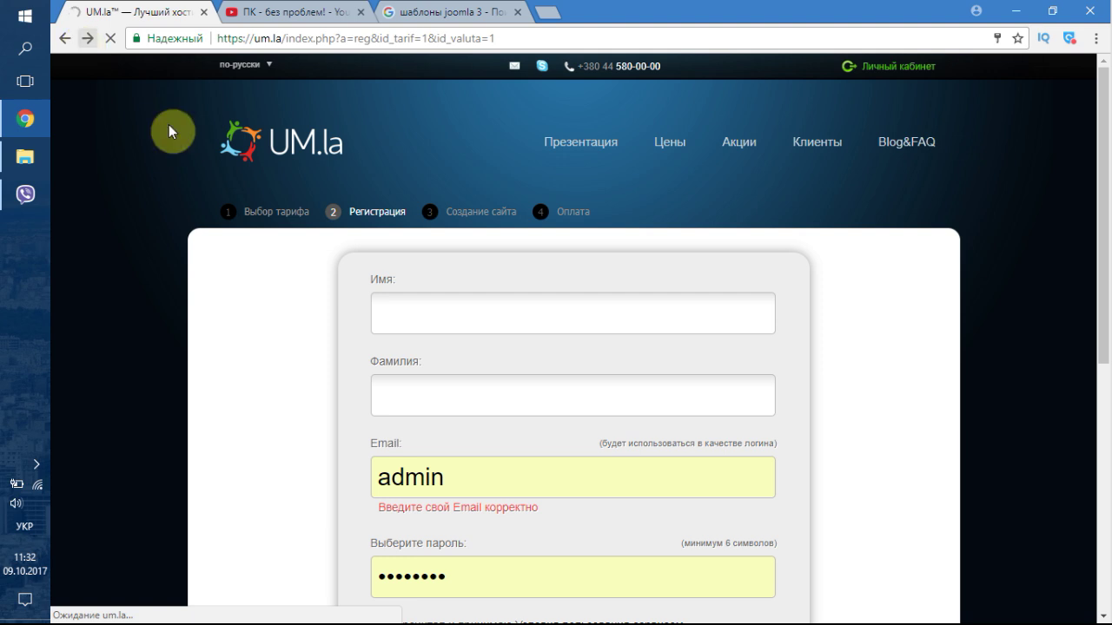
pyautogui.moveTo(424, 358); pyautogui.dragTo(471, 356)
pyautogui.click(463, 365)
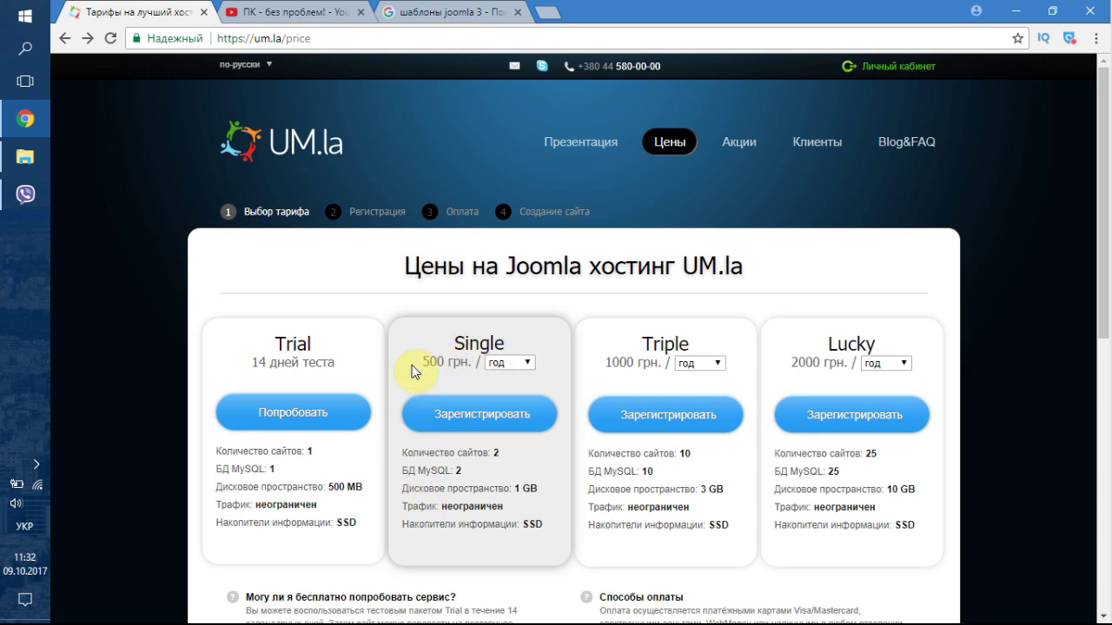
pyautogui.scroll(-1, 382, 349)
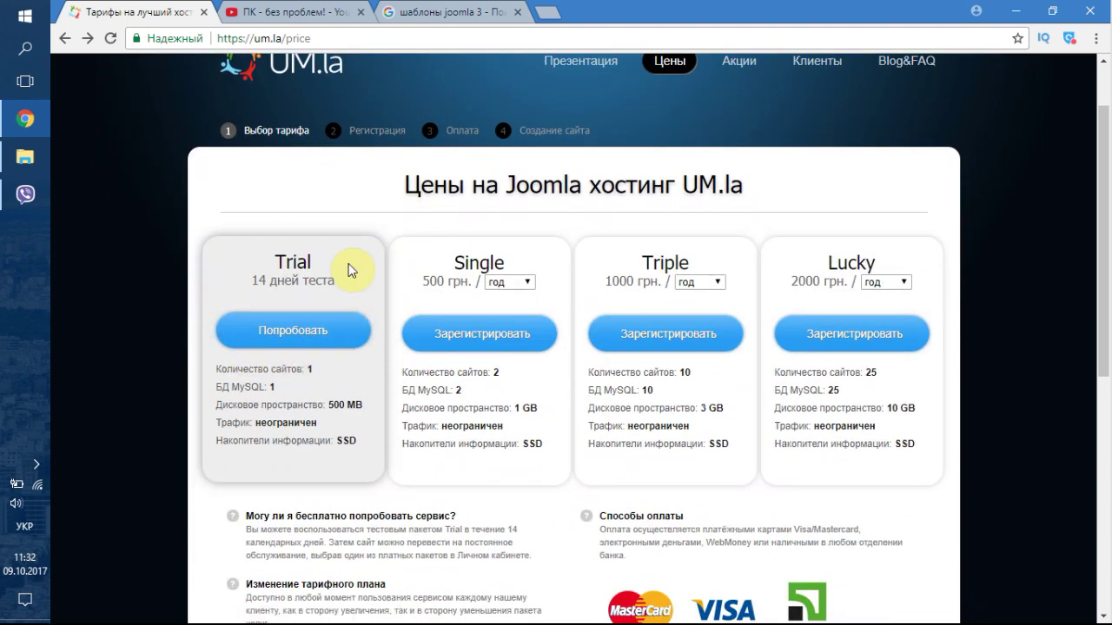
# - Fill in and submit the Trial registration form with terms accepted, then go to the cabinet login page
pyautogui.click(289, 333)
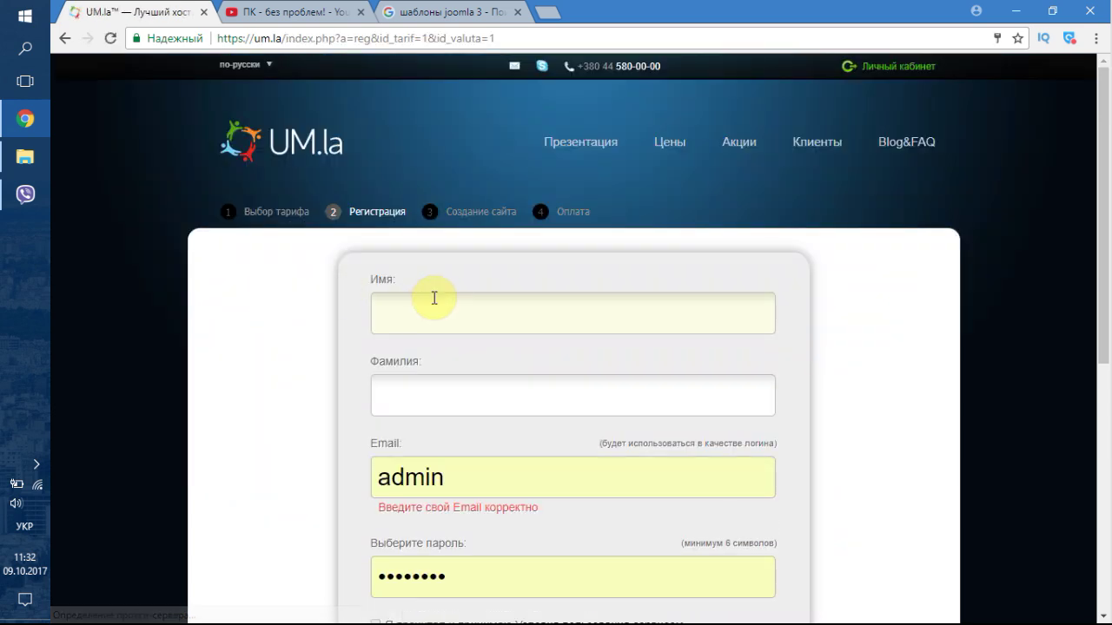
pyautogui.click(436, 306)
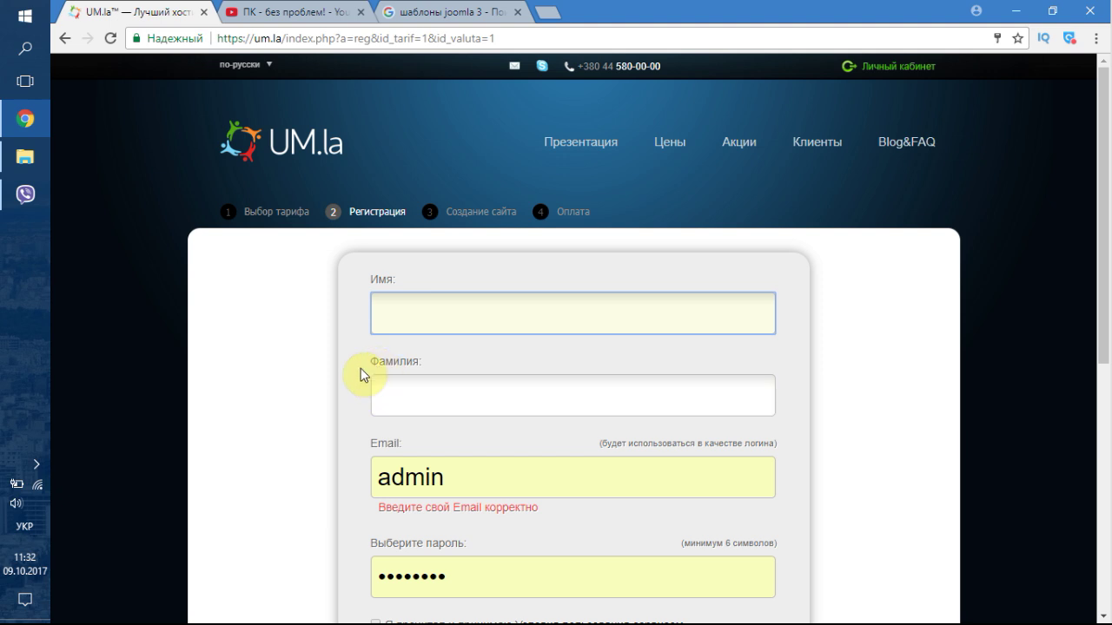
pyautogui.click(393, 391)
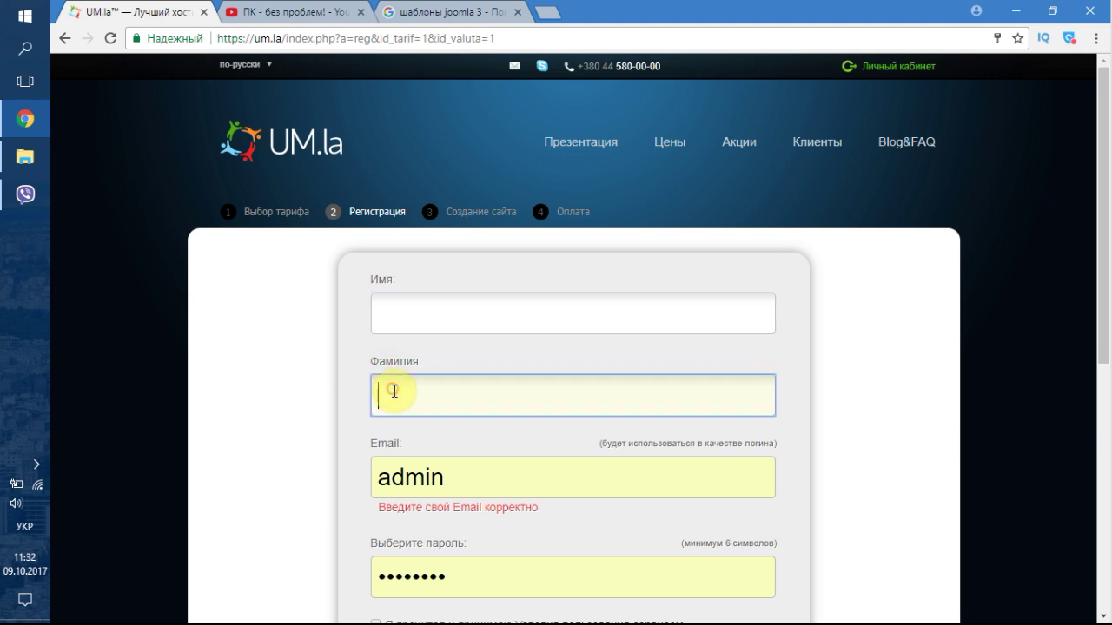
pyautogui.click(486, 476)
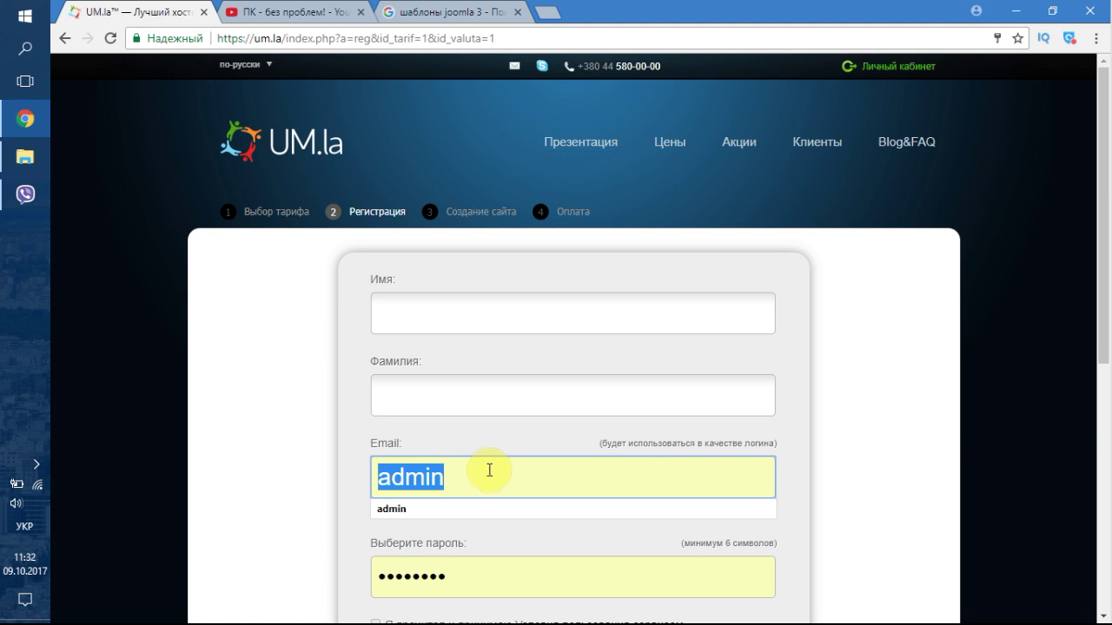
pyautogui.scroll(-2, 426, 469)
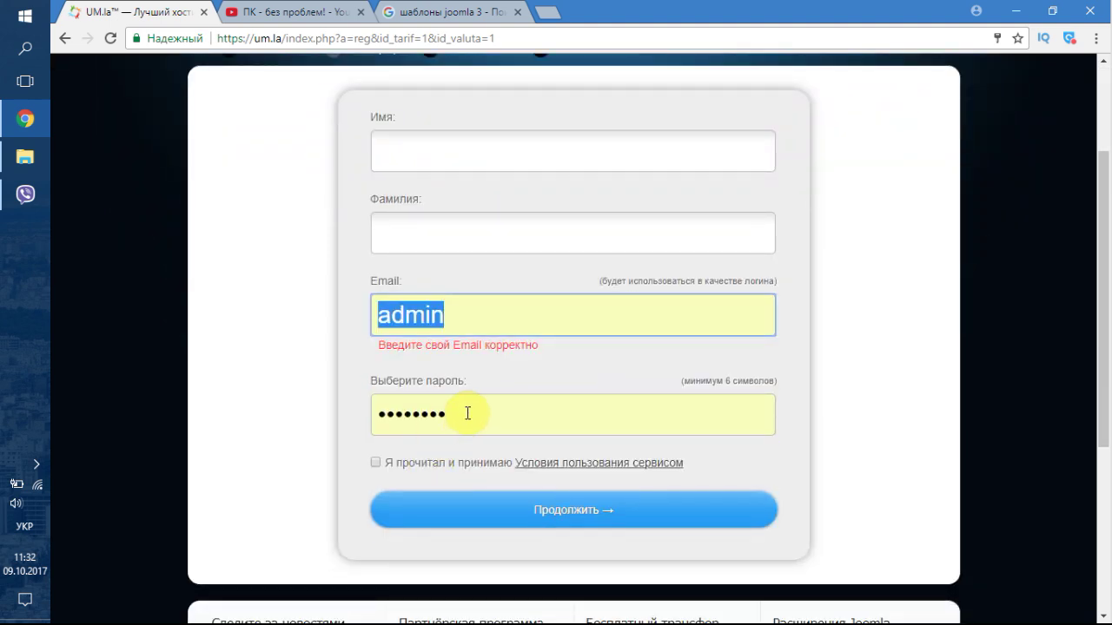
pyautogui.click(376, 462)
pyautogui.scroll(-1, 442, 469)
pyautogui.click(497, 434)
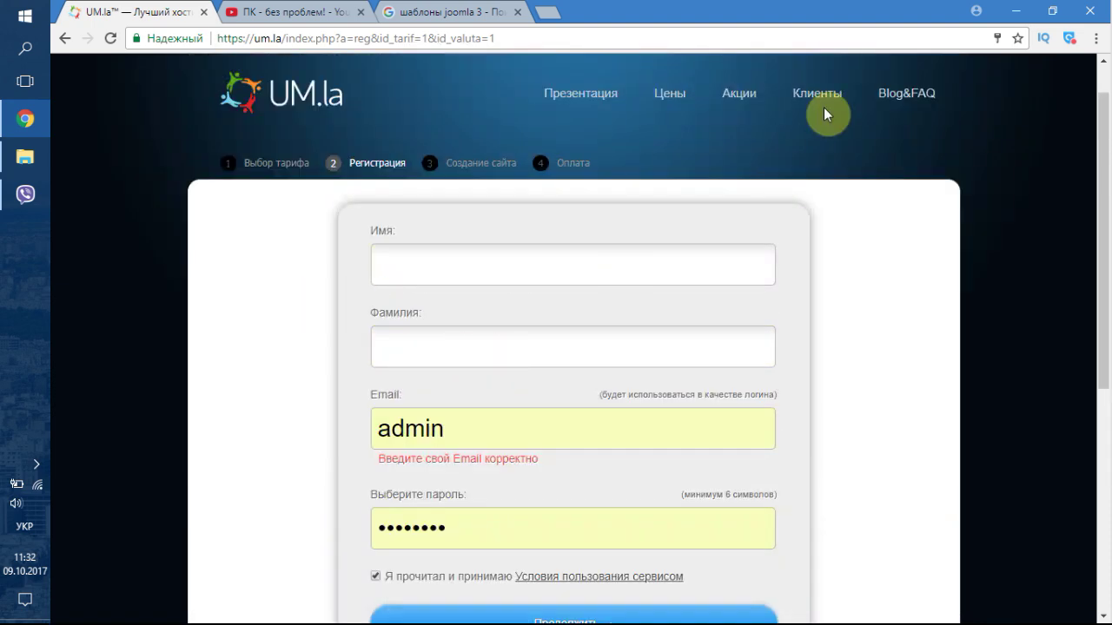
pyautogui.scroll(1, 823, 113)
pyautogui.click(881, 70)
# - Fix the prefilled login field on the UM.la login page, erasing the mistyped character
pyautogui.click(512, 279)
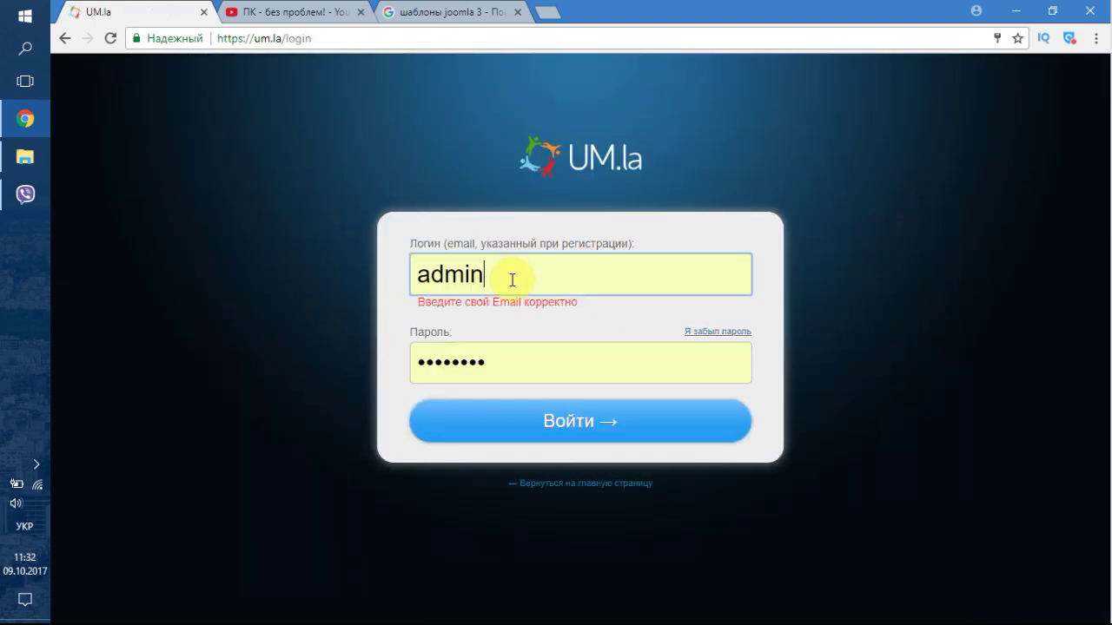
pyautogui.doubleClick(512, 280)
pyautogui.write('сщ')
pyautogui.press('BackSpace')
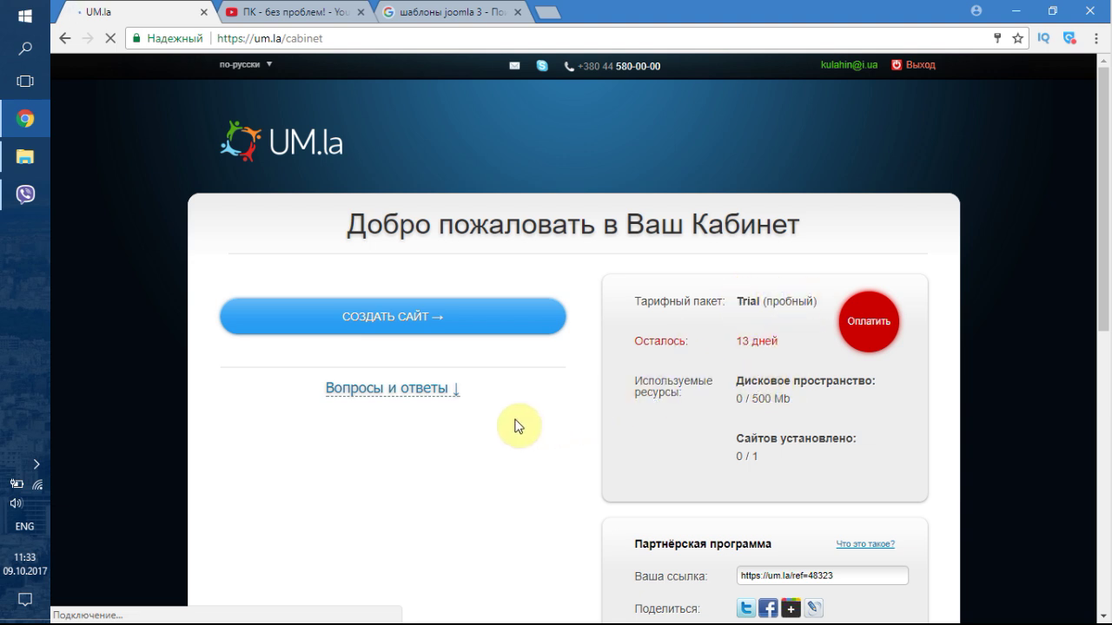
# - Create a new site with subdomain pc, keeping Joomla installation enabled, and continue to its details
pyautogui.click(389, 323)
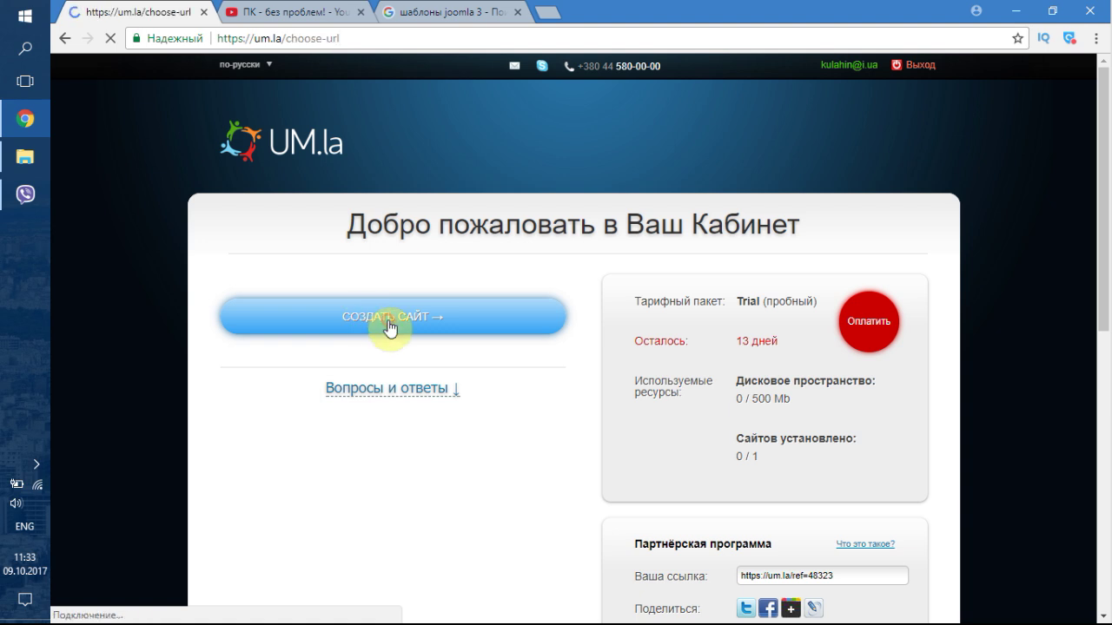
pyautogui.click(540, 347)
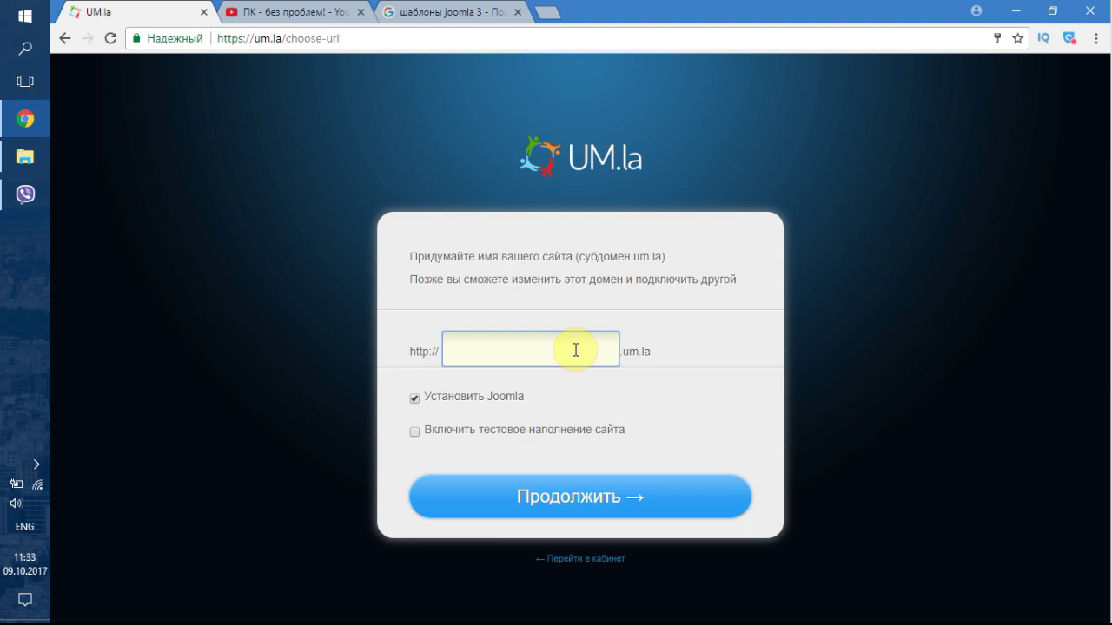
pyautogui.write('pc')
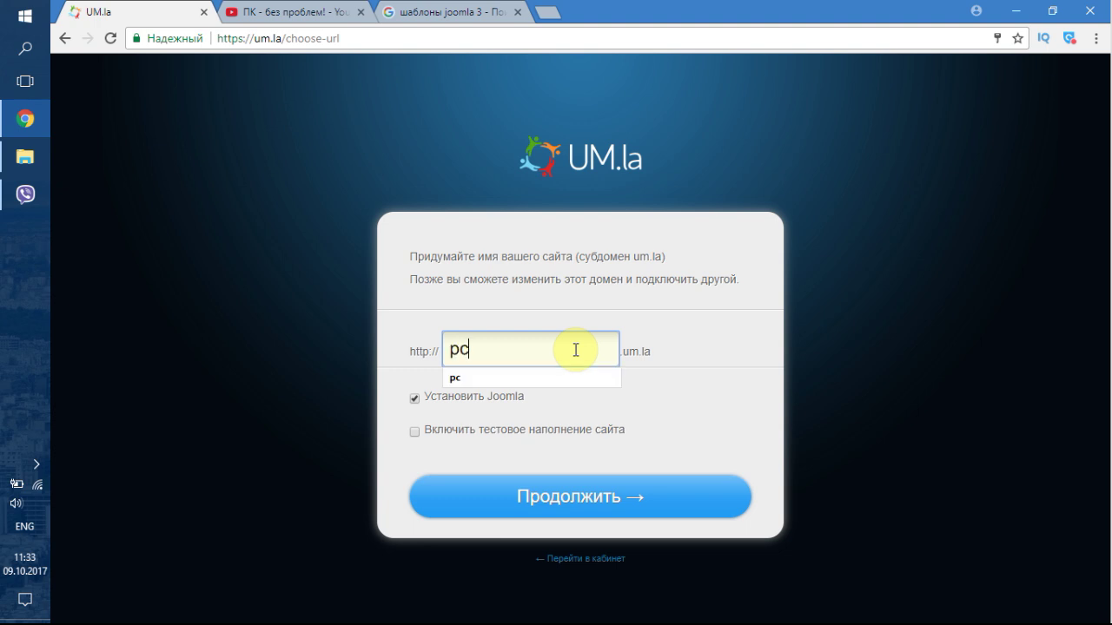
pyautogui.click(624, 352)
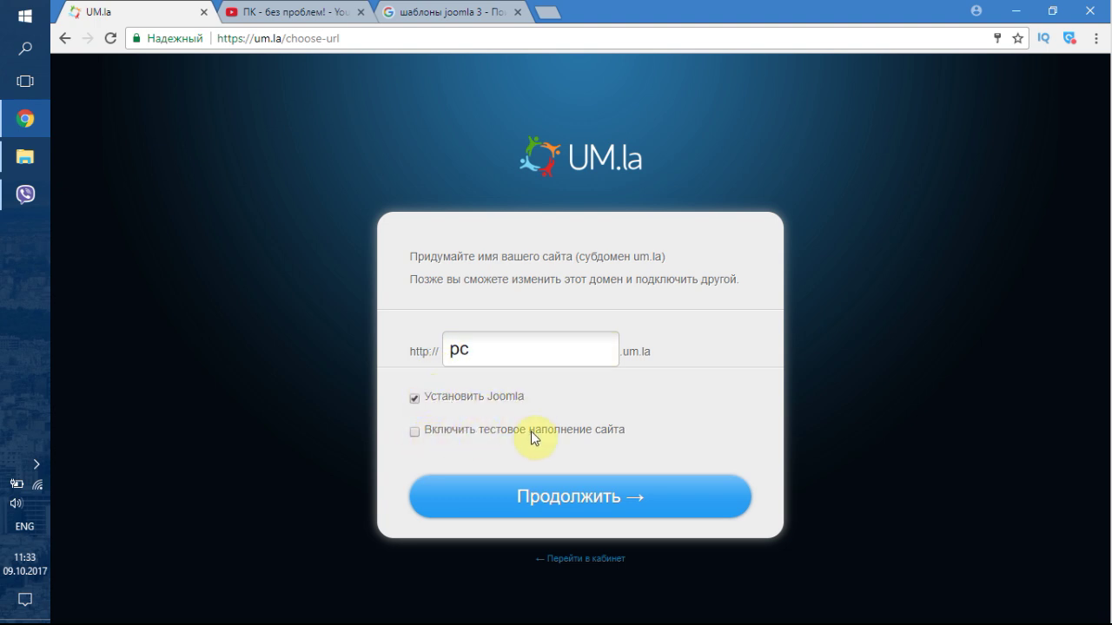
pyautogui.click(558, 497)
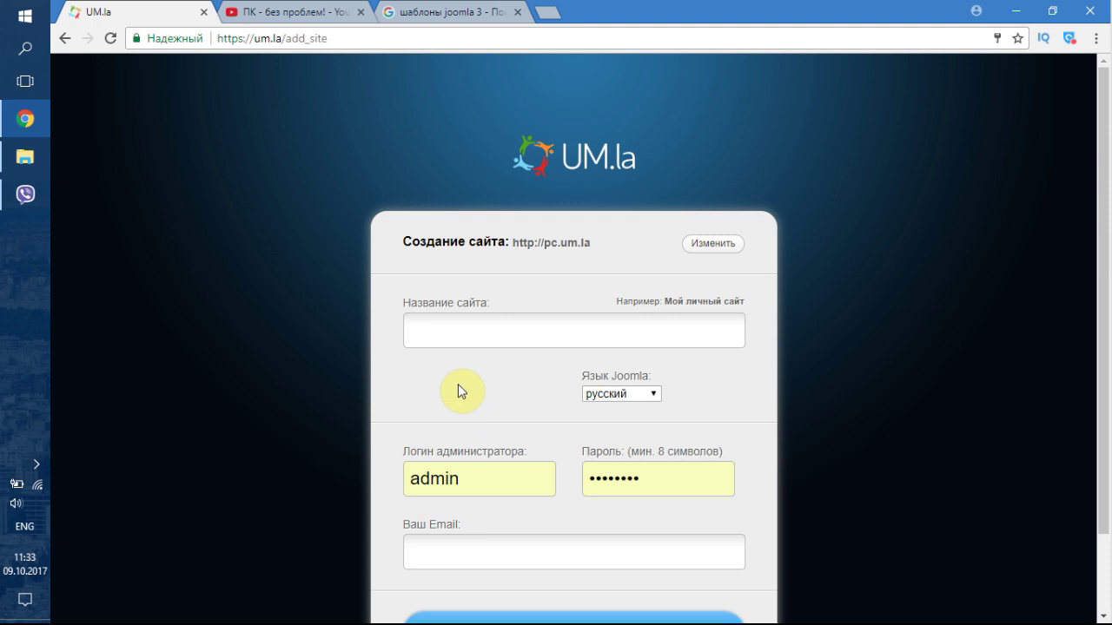
# - Name the site 'ПК без проблем', switching the keyboard to Cyrillic
pyautogui.click(526, 331)
pyautogui.write('G')
pyautogui.press('BackSpace')
pyautogui.hotkey('alt', 'shift')
pyautogui.write('ПК б')
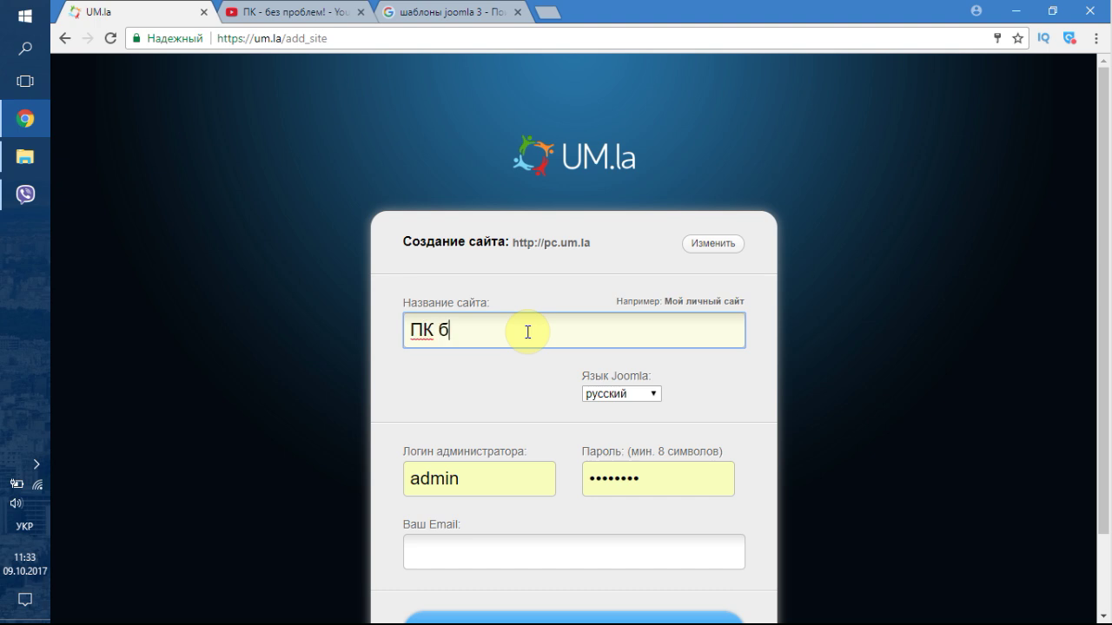
pyautogui.write('ез проблем')
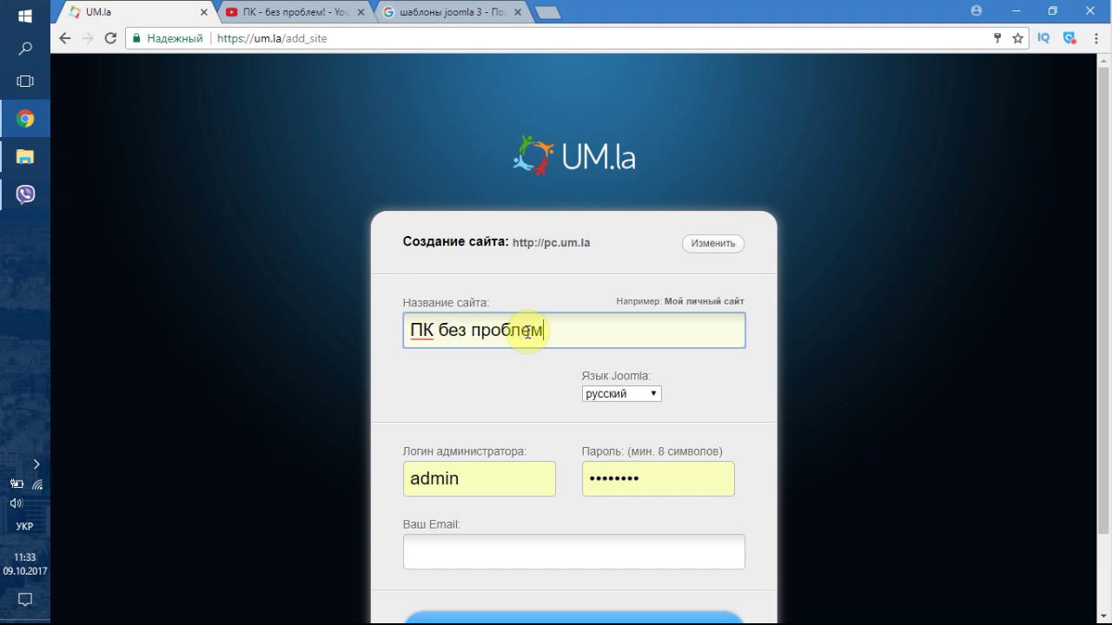
pyautogui.scroll(-1, 550, 397)
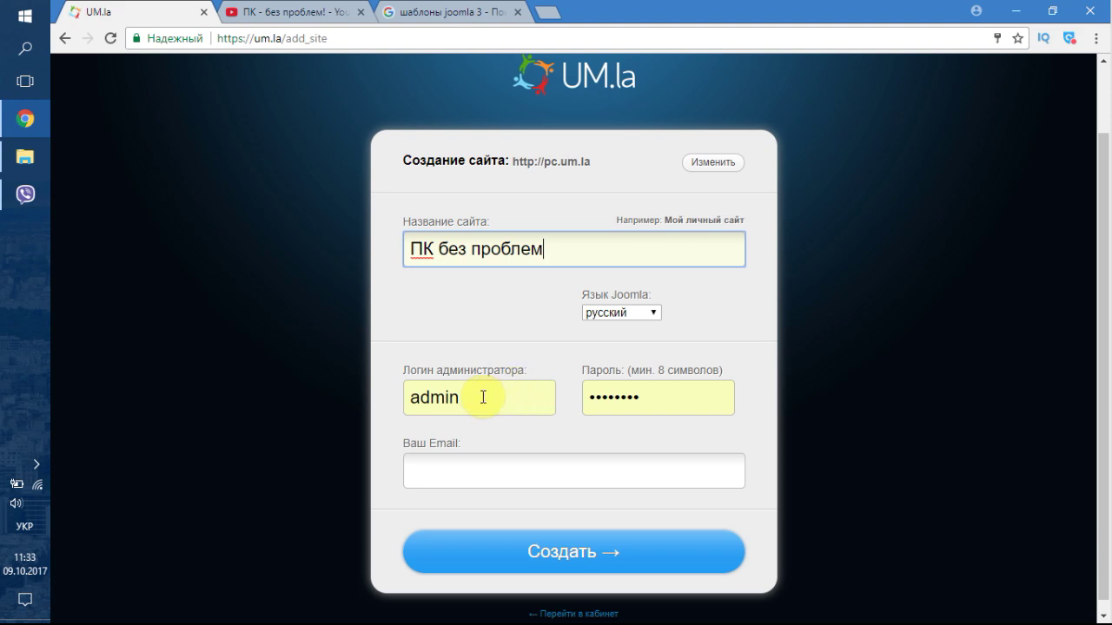
# - Enter the contact e-mail address in English layout and submit the site for creation
pyautogui.click(508, 469)
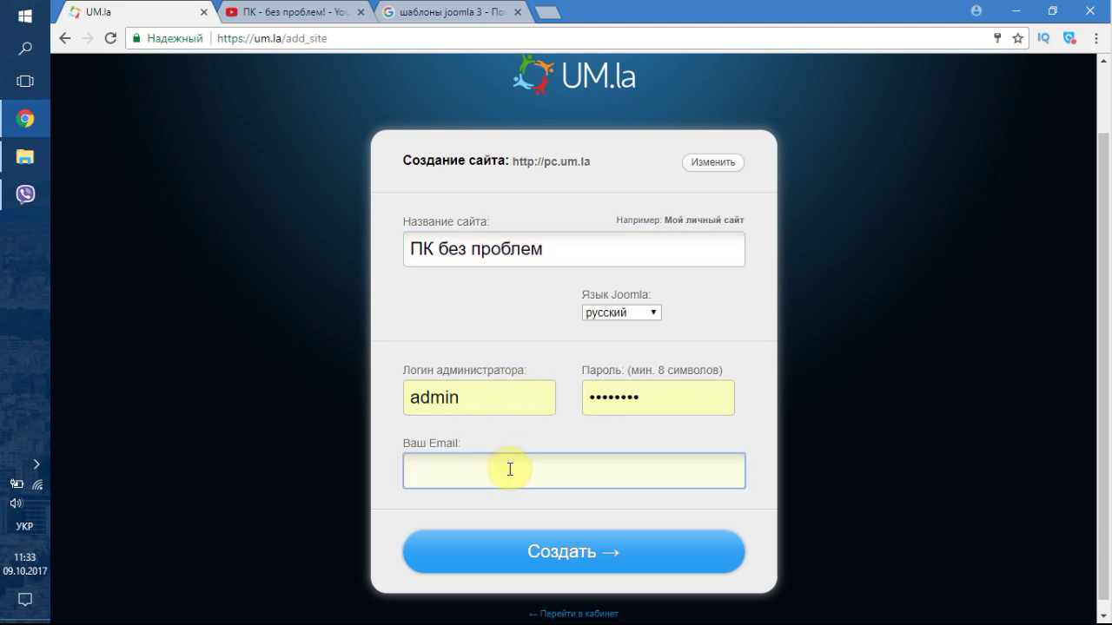
pyautogui.write('лг')
pyautogui.press('BackSpace')
pyautogui.press('BackSpace')
pyautogui.click(541, 551)
pyautogui.write('лг')
pyautogui.press('BackSpace')
pyautogui.press('BackSpace')
pyautogui.hotkey('alt', 'shift')
pyautogui.write('лг')
pyautogui.press('BackSpace')
pyautogui.press('BackSpace')
pyautogui.hotkey('alt', 'shift')
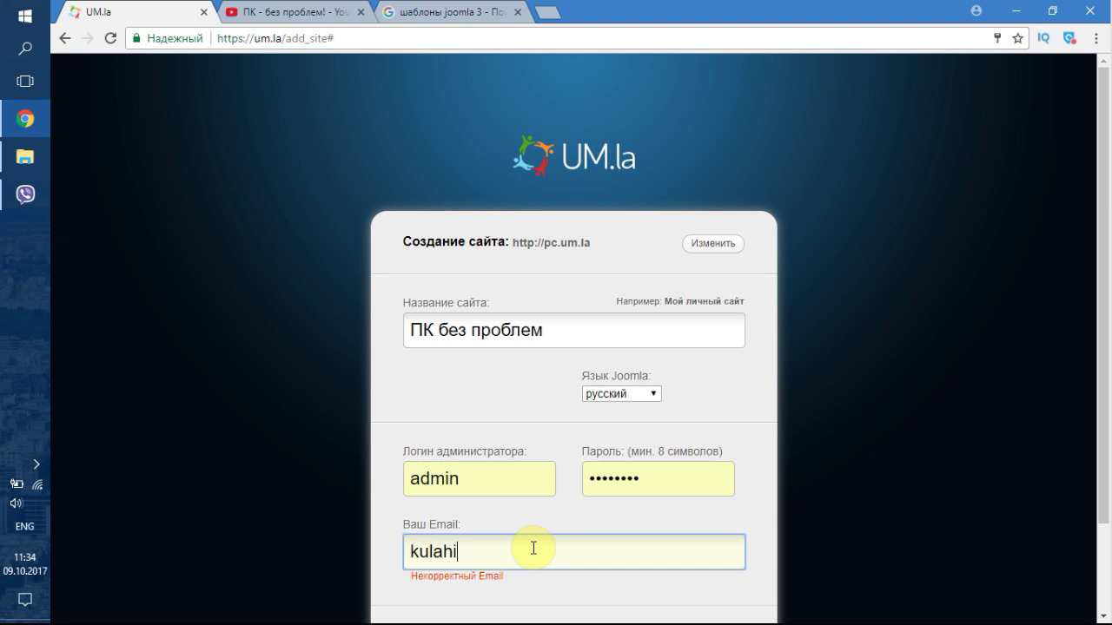
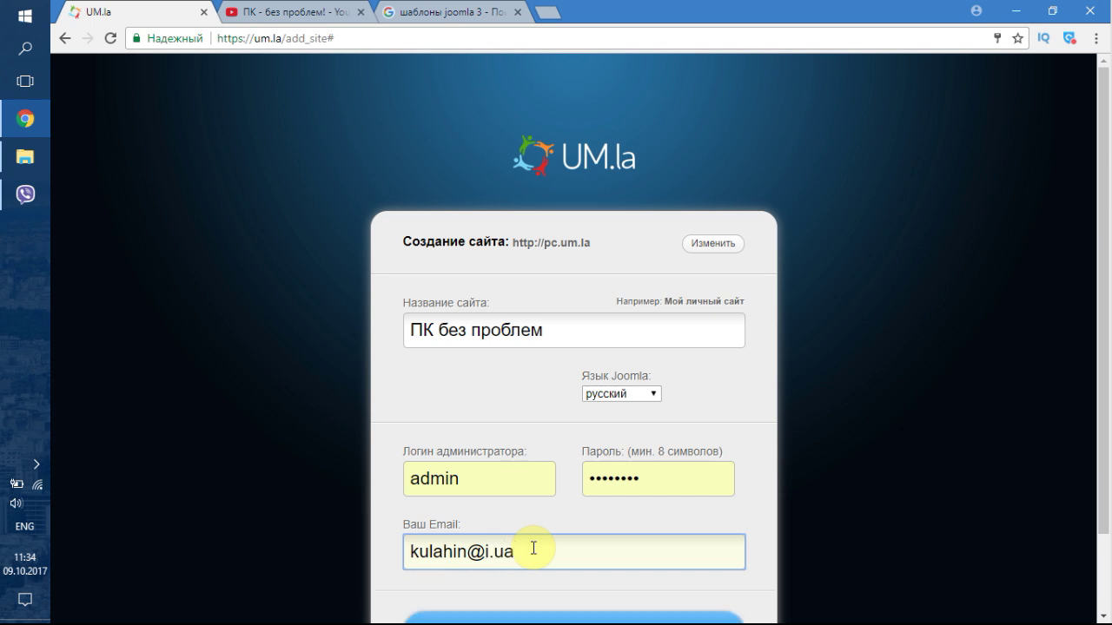
pyautogui.scroll(-1, 531, 548)
pyautogui.click(548, 531)
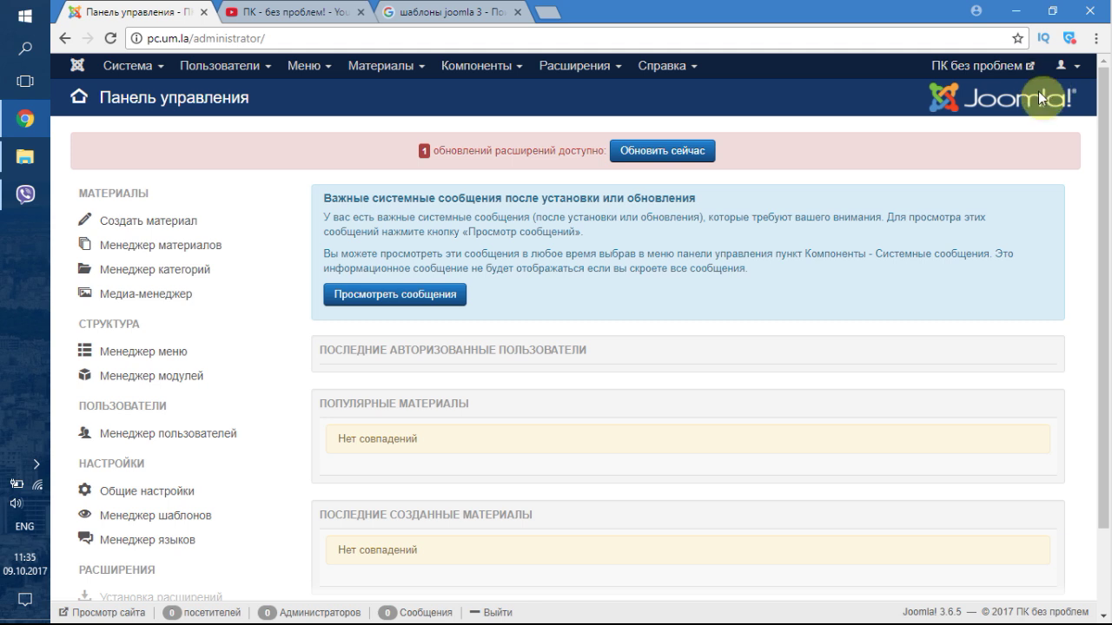
# - Inspect the admin panel address, then open the site's public front page in a new tab
pyautogui.click(185, 41)
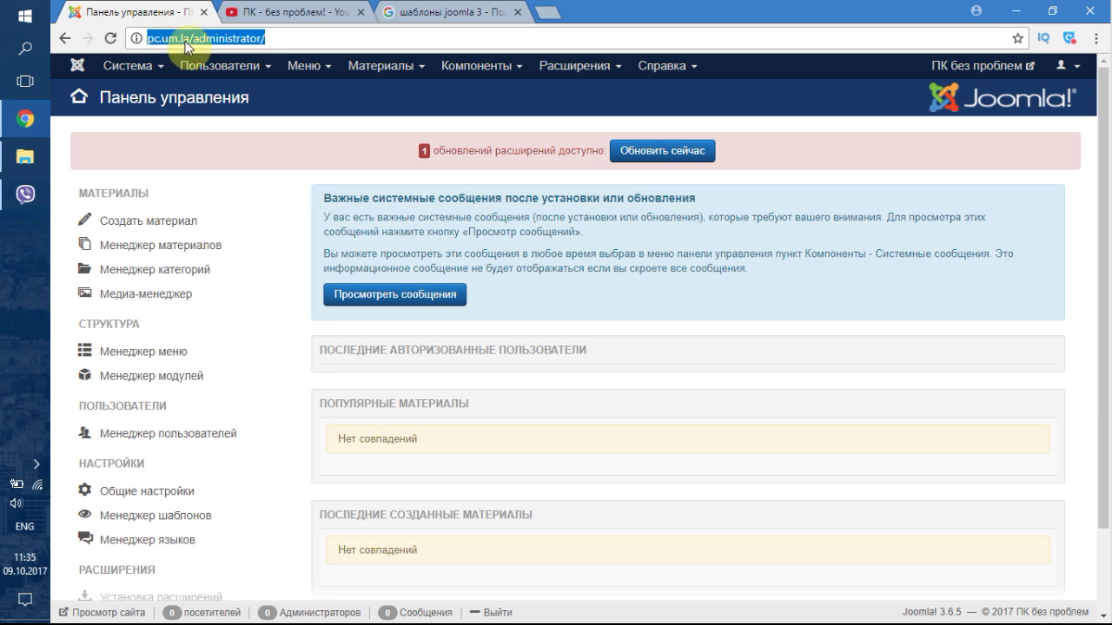
pyautogui.click(271, 39)
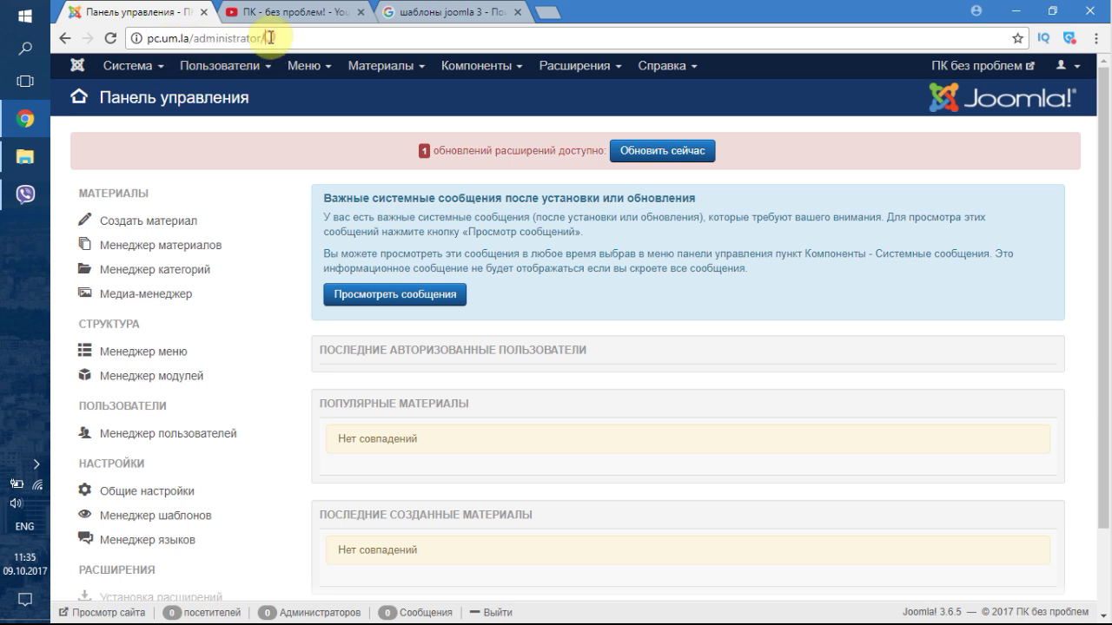
pyautogui.moveTo(266, 38); pyautogui.dragTo(193, 38)
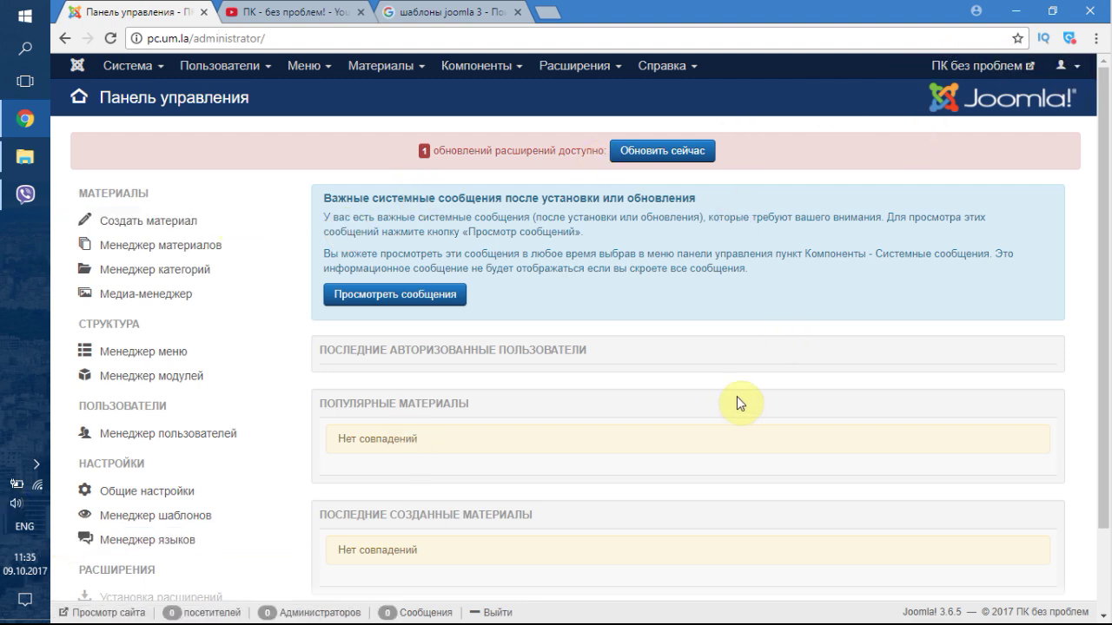
pyautogui.scroll(-1, 494, 416)
pyautogui.scroll(1, 581, 385)
pyautogui.click(983, 65)
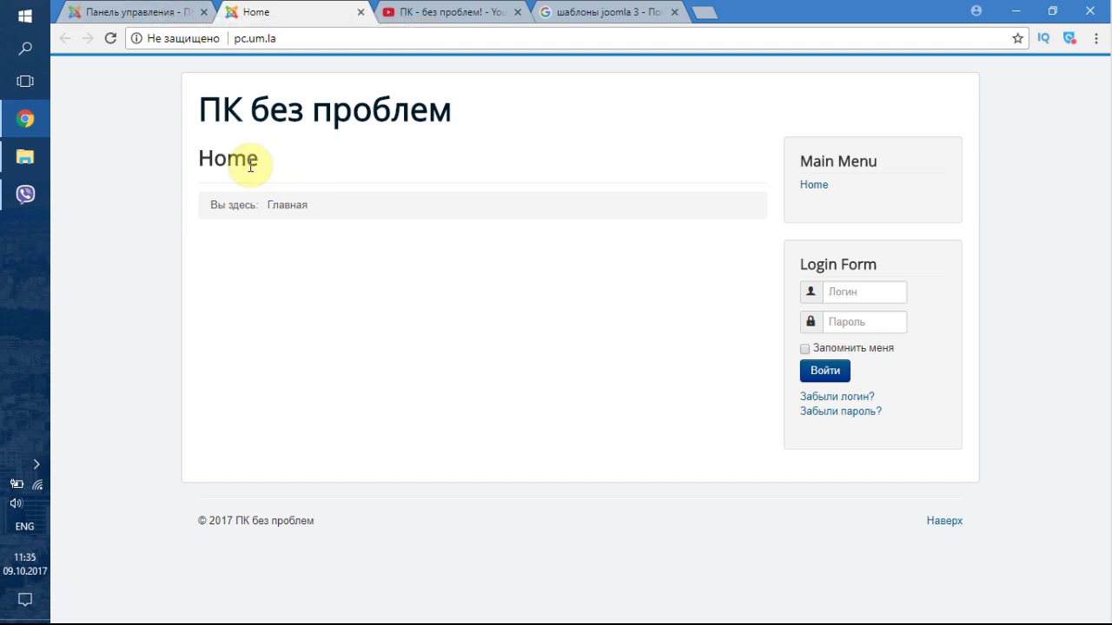
# - Compare the control panel and front page tabs, then return to the 'шаблоны joomla 3' Google results
pyautogui.click(147, 16)
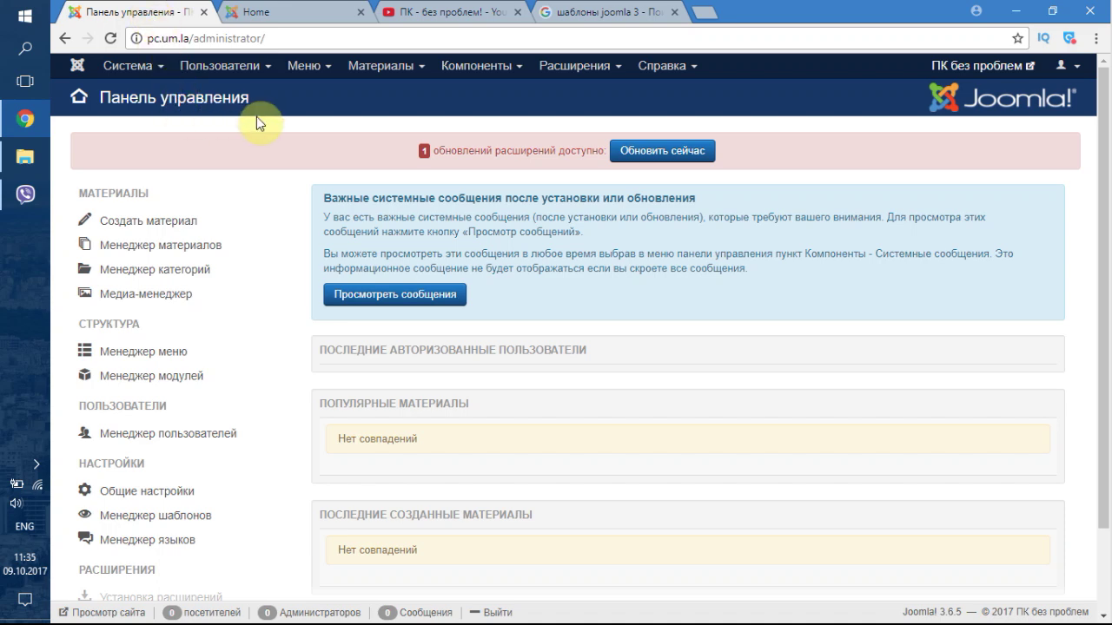
pyautogui.click(288, 12)
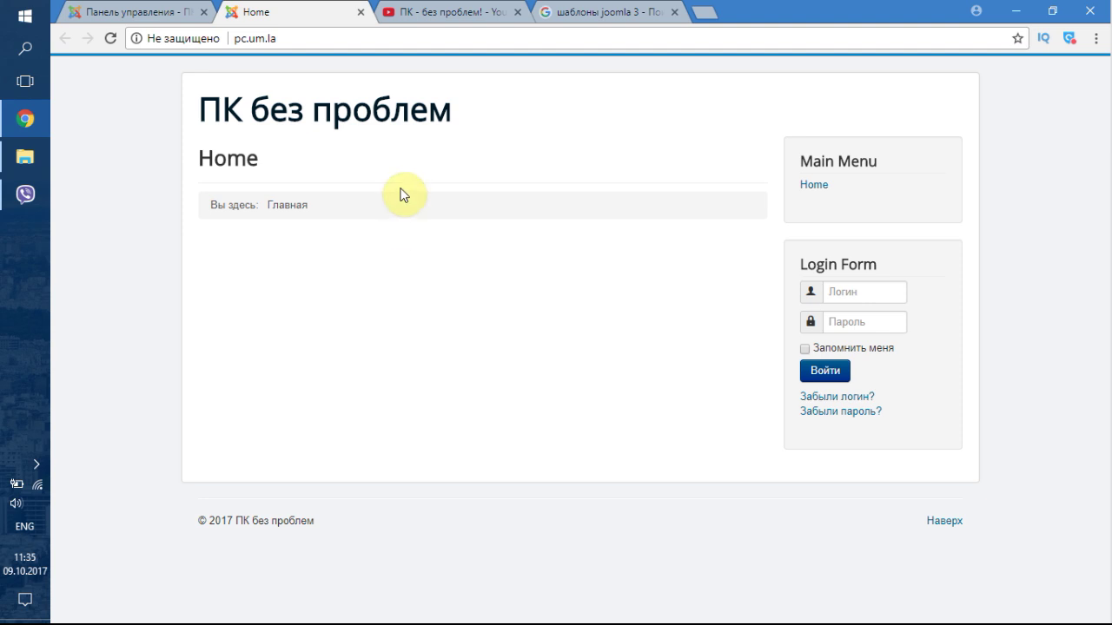
pyautogui.click(573, 11)
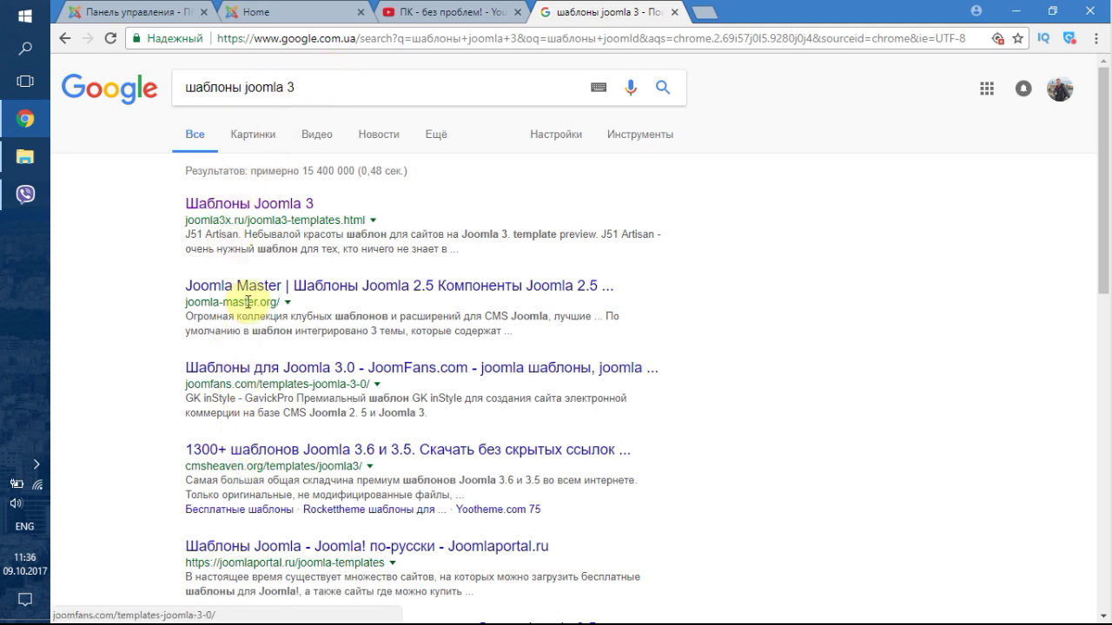
# - Open joomla3x.ru's Шаблоны Joomla 3 catalogue in a new tab and scroll through its templates
pyautogui.rightClick(243, 202)
pyautogui.click(248, 214)
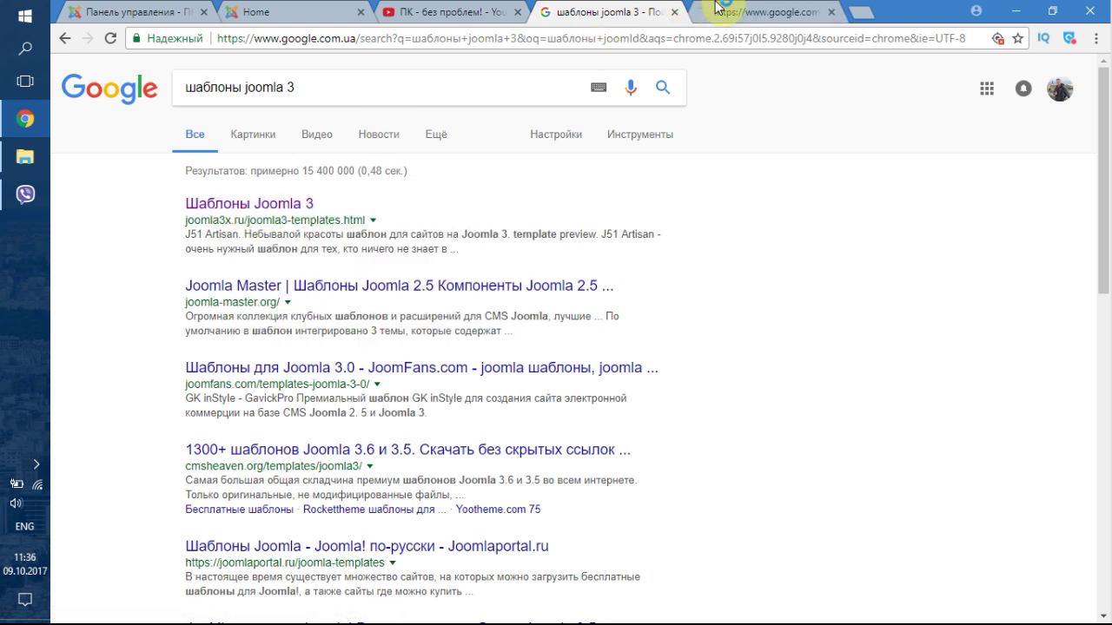
pyautogui.click(734, 11)
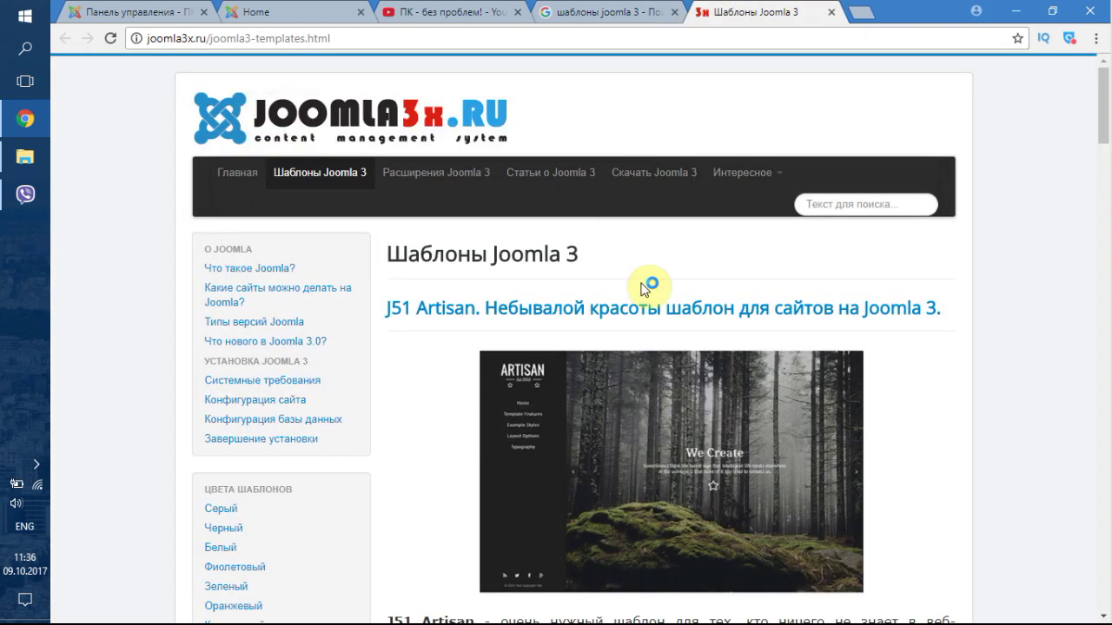
pyautogui.scroll(-2, 625, 307)
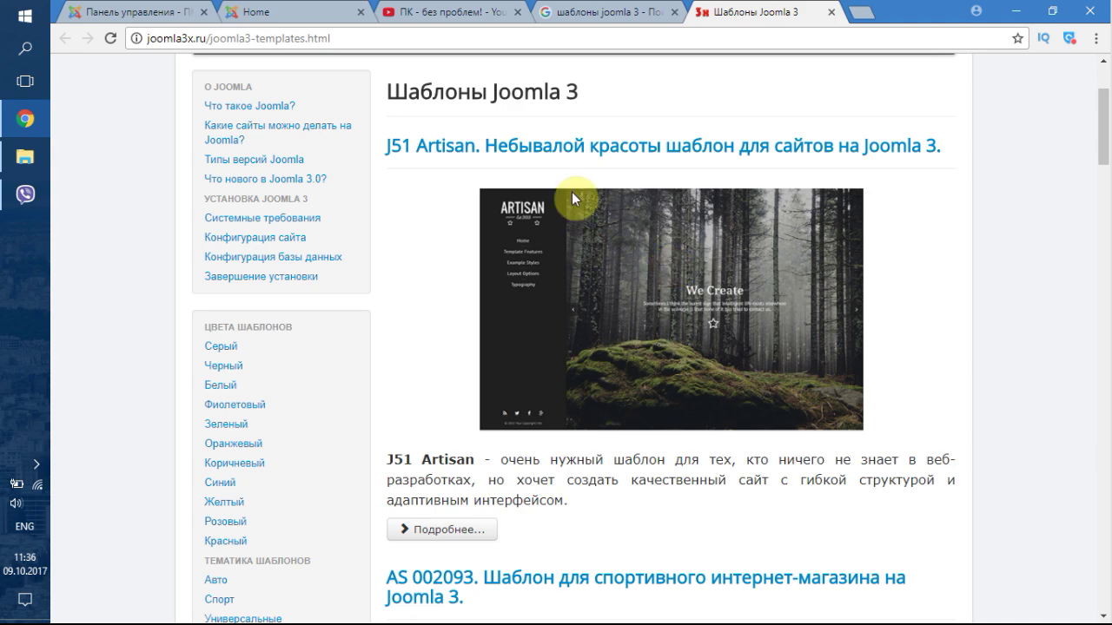
pyautogui.scroll(-5, 685, 345)
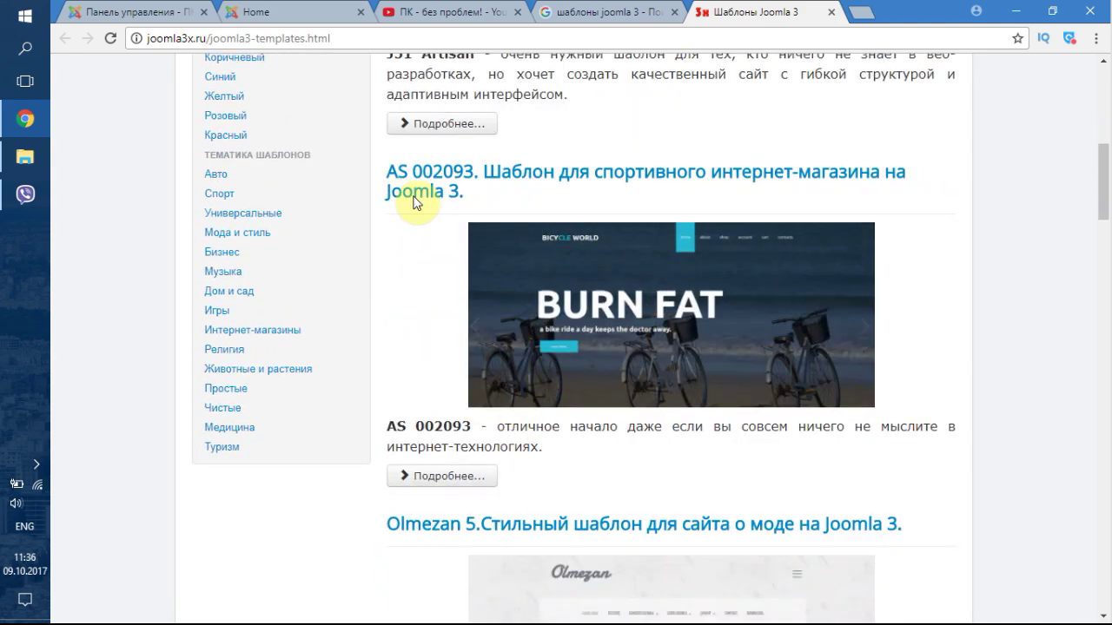
pyautogui.scroll(-5, 527, 220)
pyautogui.scroll(-11, 540, 241)
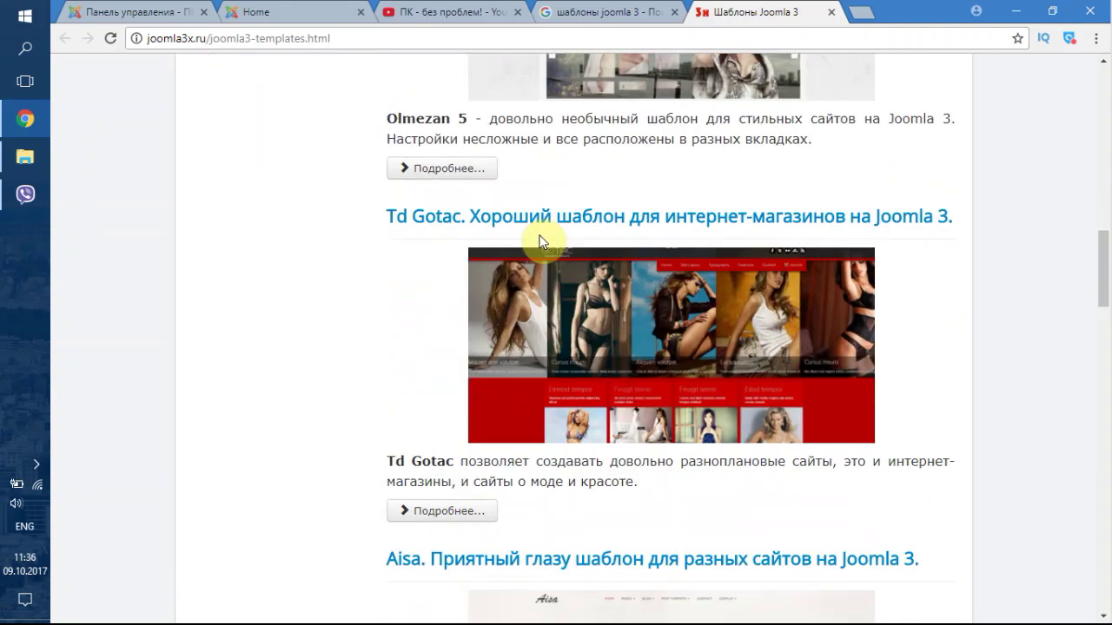
pyautogui.scroll(-2, 540, 240)
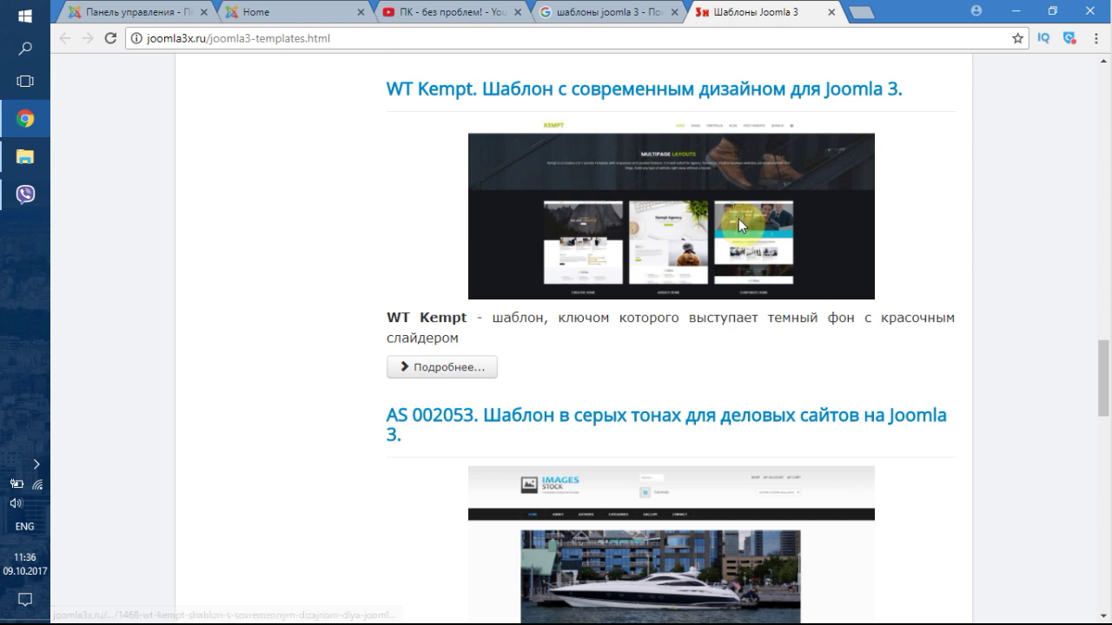
pyautogui.scroll(-2, 738, 218)
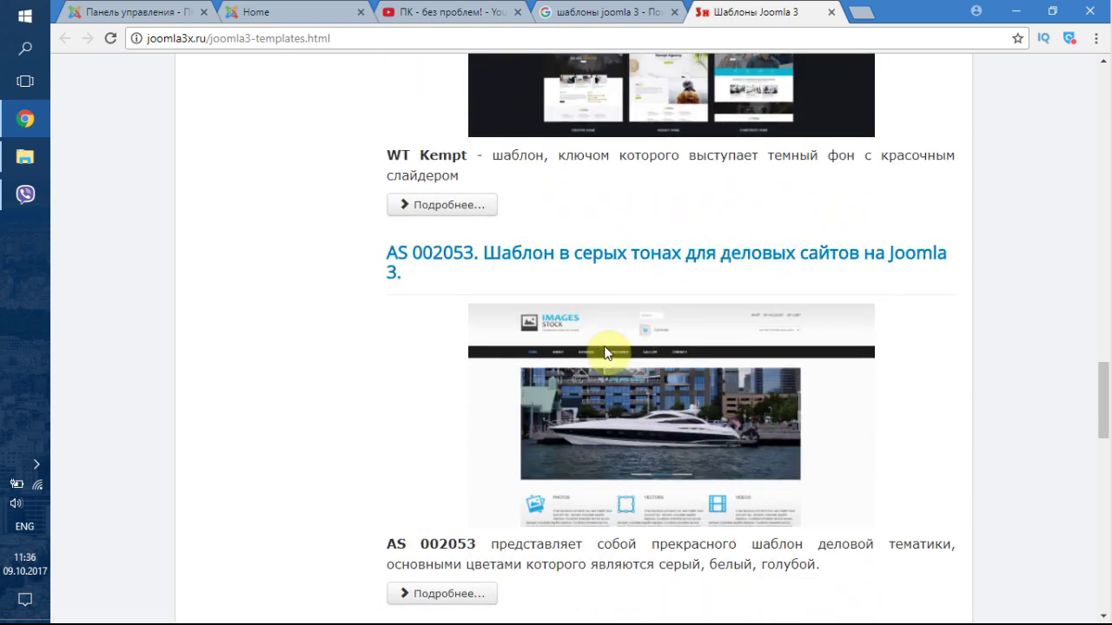
# - Open the AS 002053 template page and download as002053free.v320.zip
pyautogui.click(511, 264)
pyautogui.scroll(-9, 582, 274)
pyautogui.scroll(-8, 602, 278)
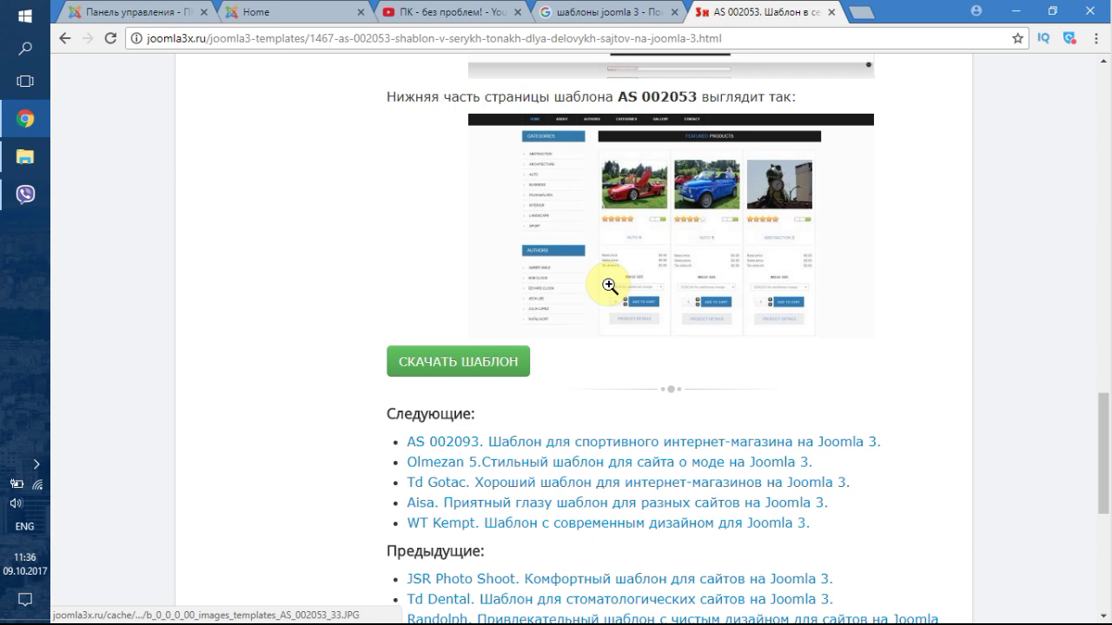
pyautogui.scroll(-2, 585, 268)
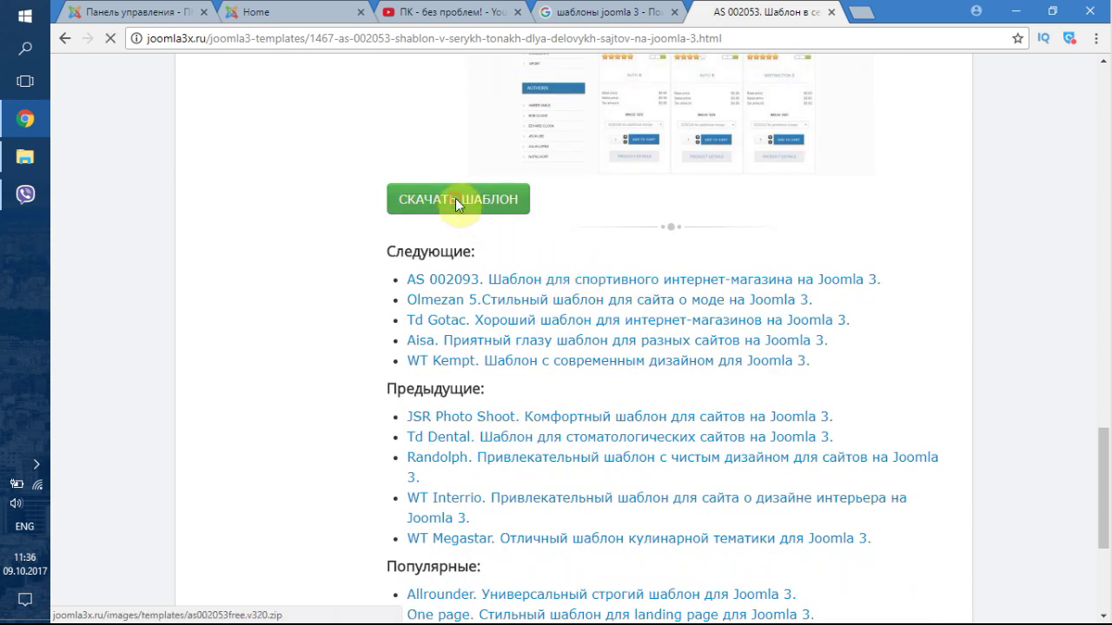
pyautogui.click(457, 204)
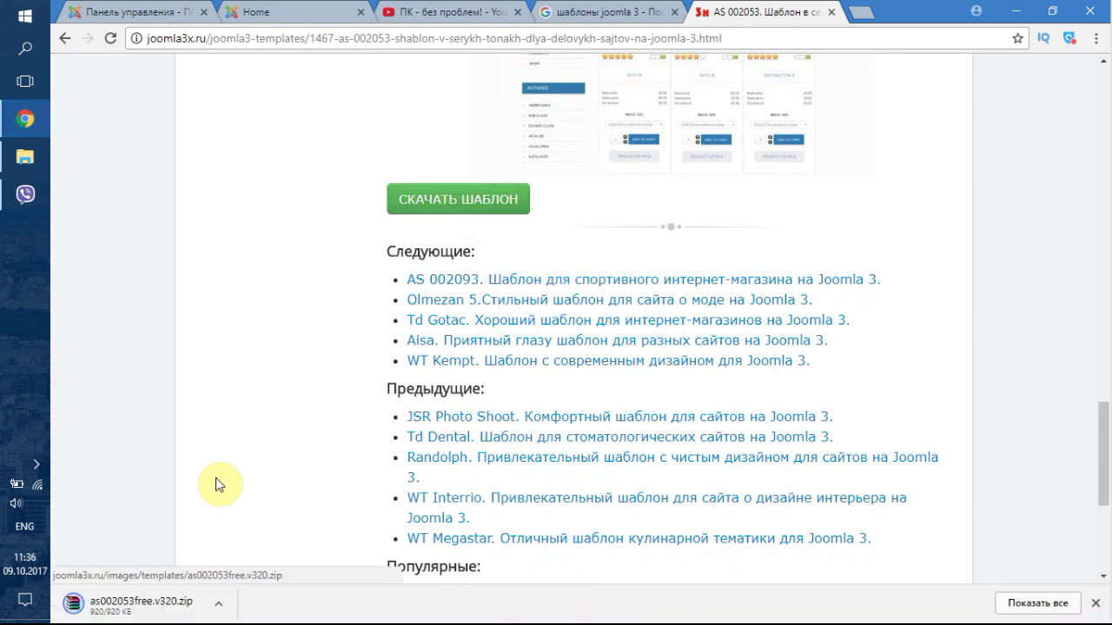
# - Open as002053free.v320.zip in WinRAR, dismiss the trial notice and move the archive window into view
pyautogui.click(110, 614)
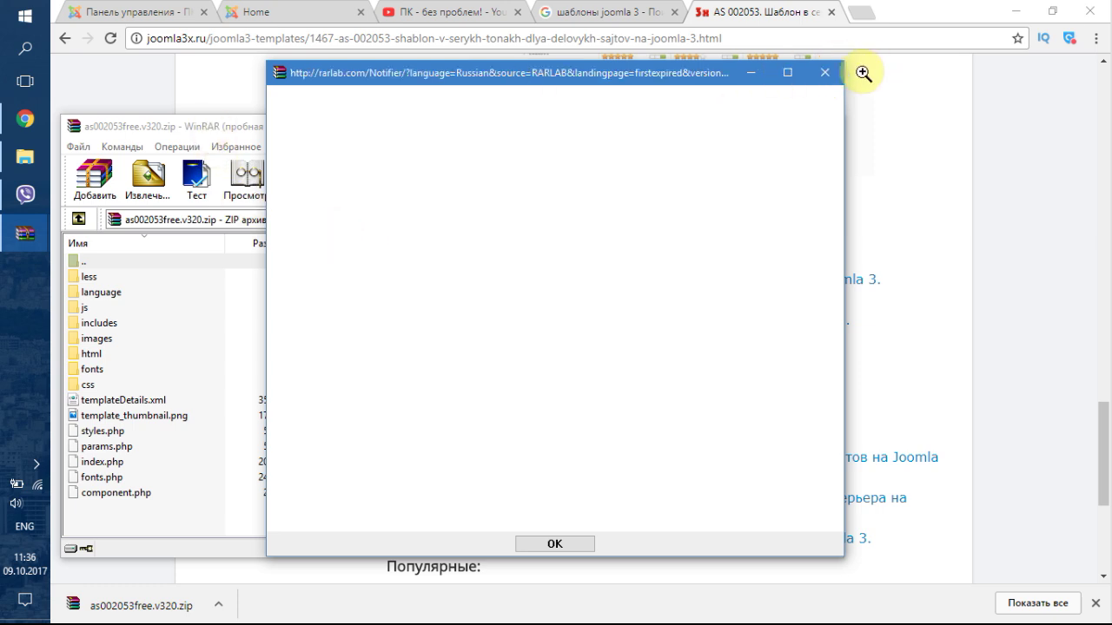
pyautogui.click(215, 127)
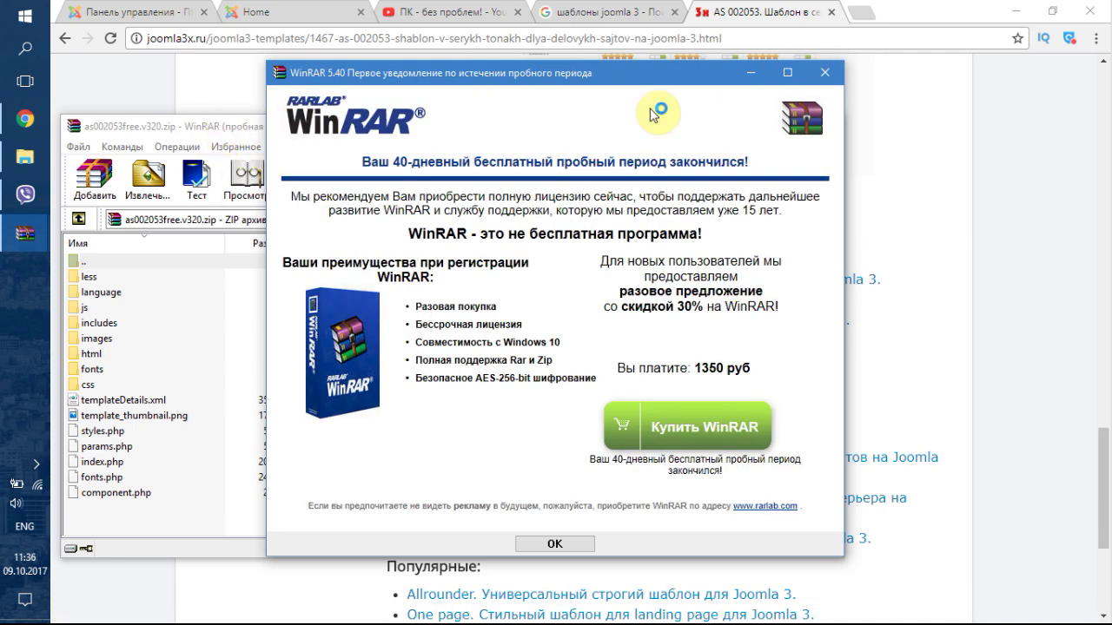
pyautogui.click(825, 73)
pyautogui.moveTo(445, 119); pyautogui.dragTo(502, 105)
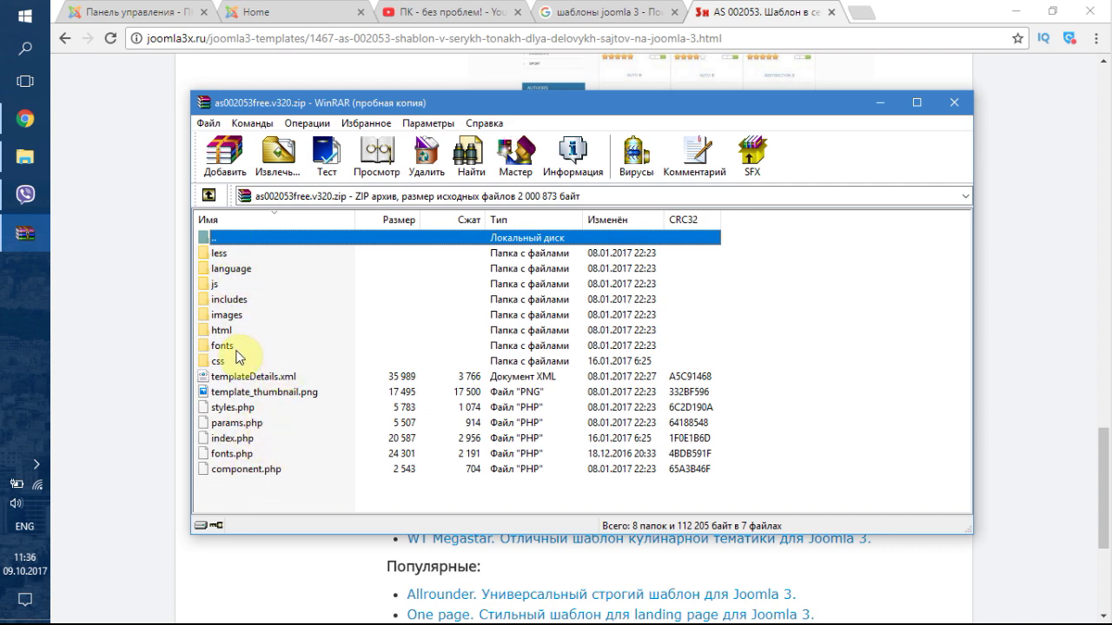
# - Close WinRAR and review the installed site templates under Extensions > Templates
pyautogui.click(953, 106)
pyautogui.click(188, 10)
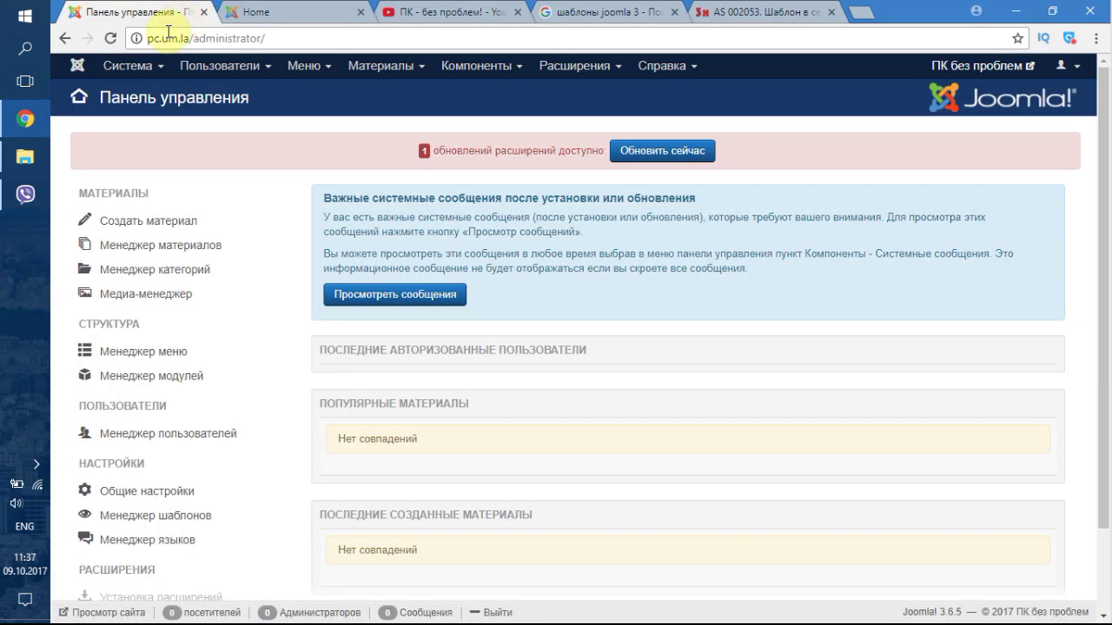
pyautogui.click(590, 66)
pyautogui.moveTo(579, 167)
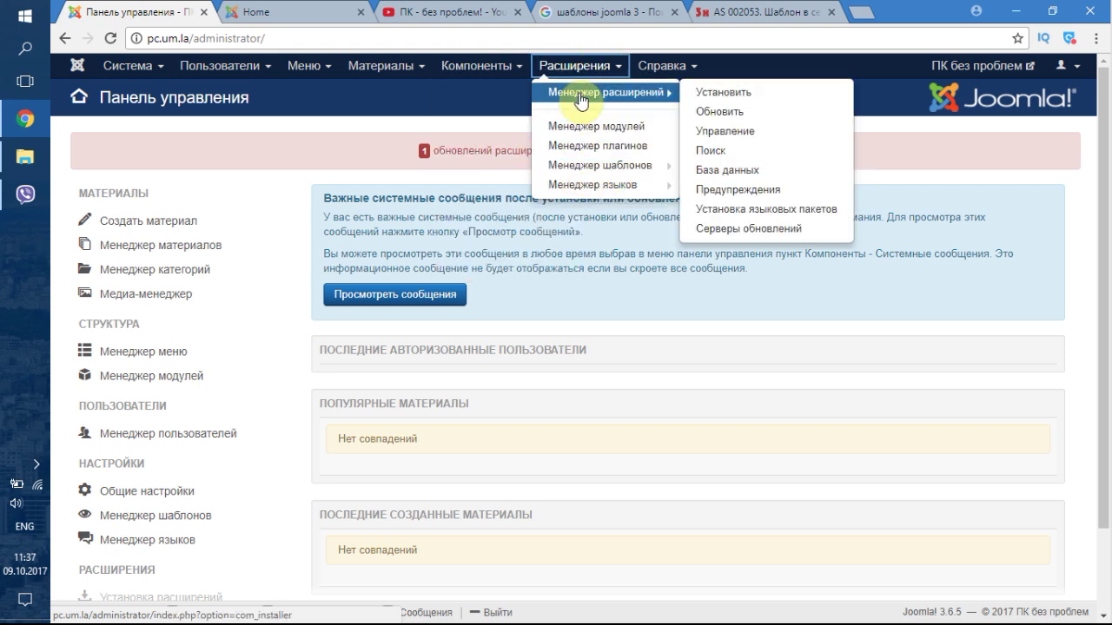
pyautogui.click(573, 163)
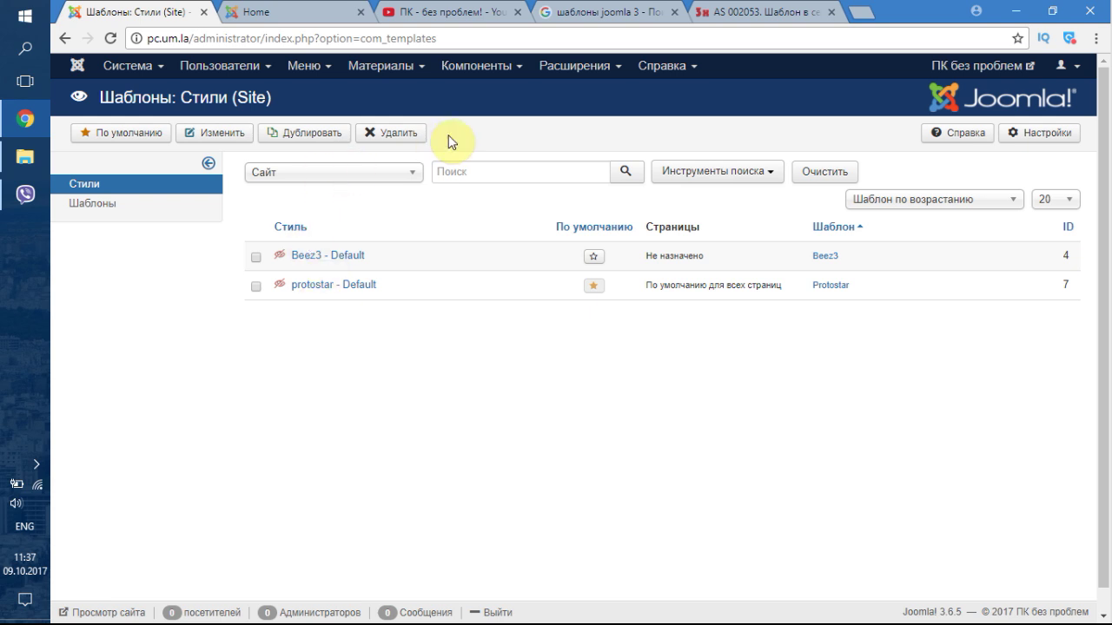
# - Go to the Extension Manager install page via Extensions > Manage > Install
pyautogui.click(566, 69)
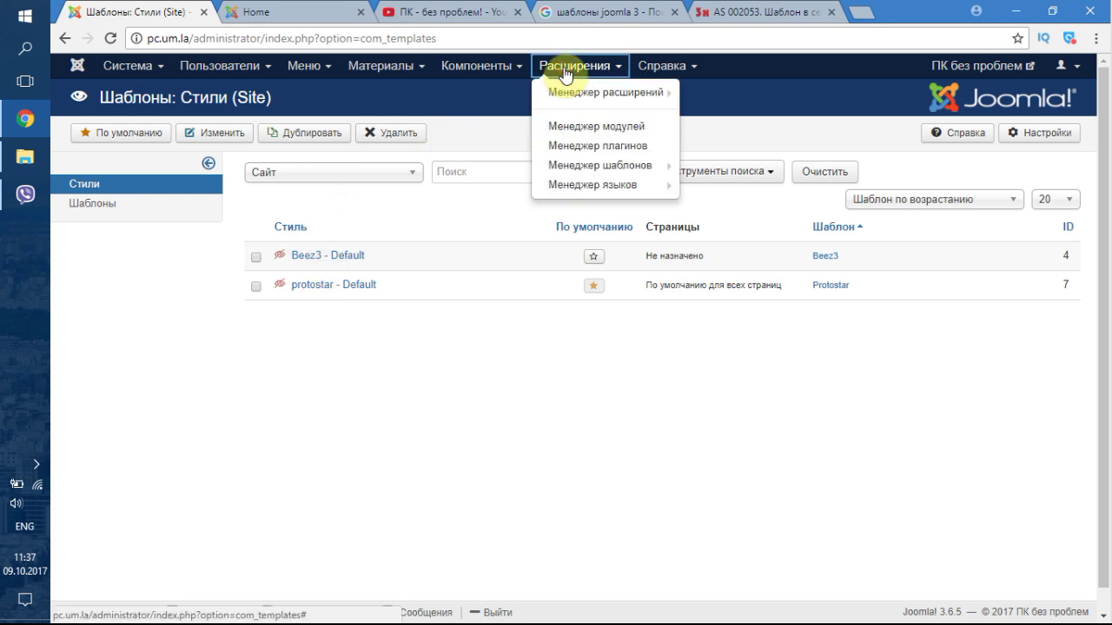
pyautogui.moveTo(578, 105)
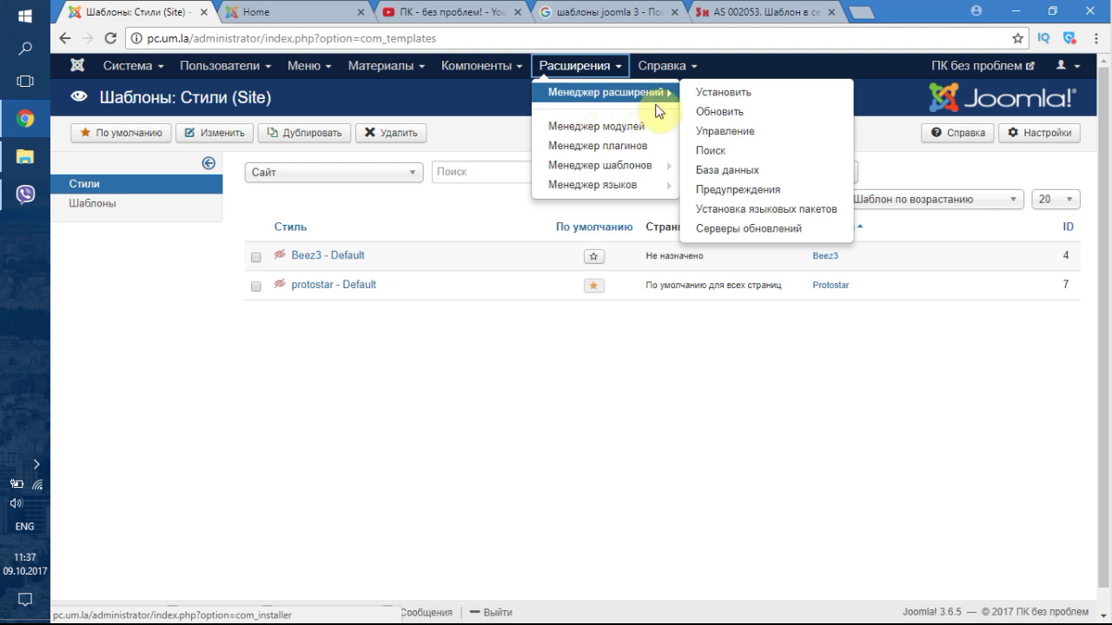
pyautogui.click(708, 92)
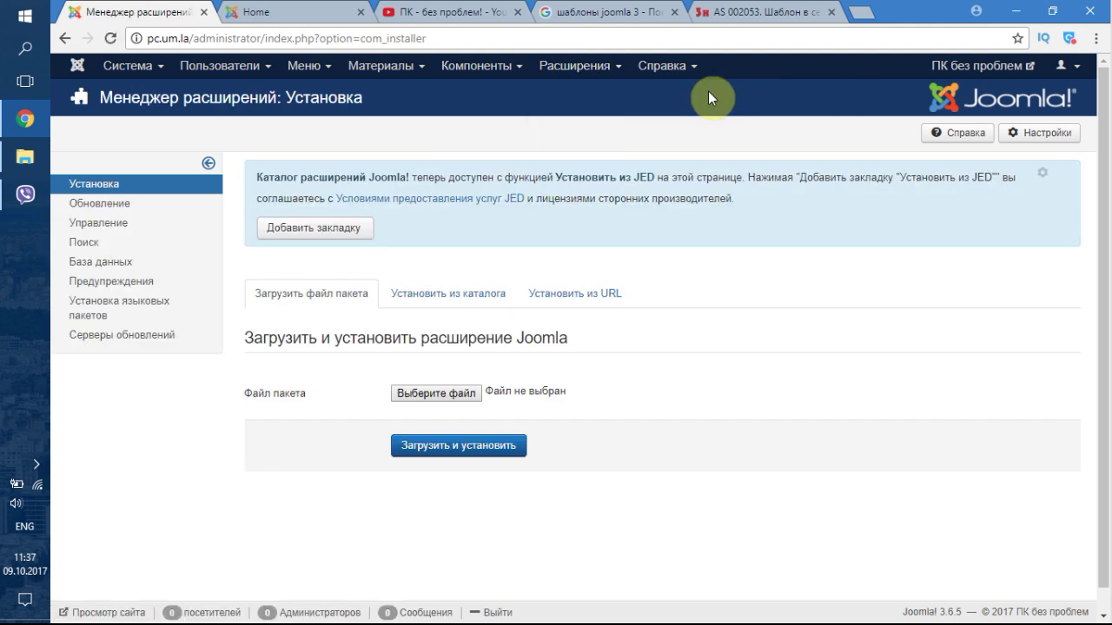
# - Upload and install the template package as002053free.v320.zip
pyautogui.scroll(-1, 347, 320)
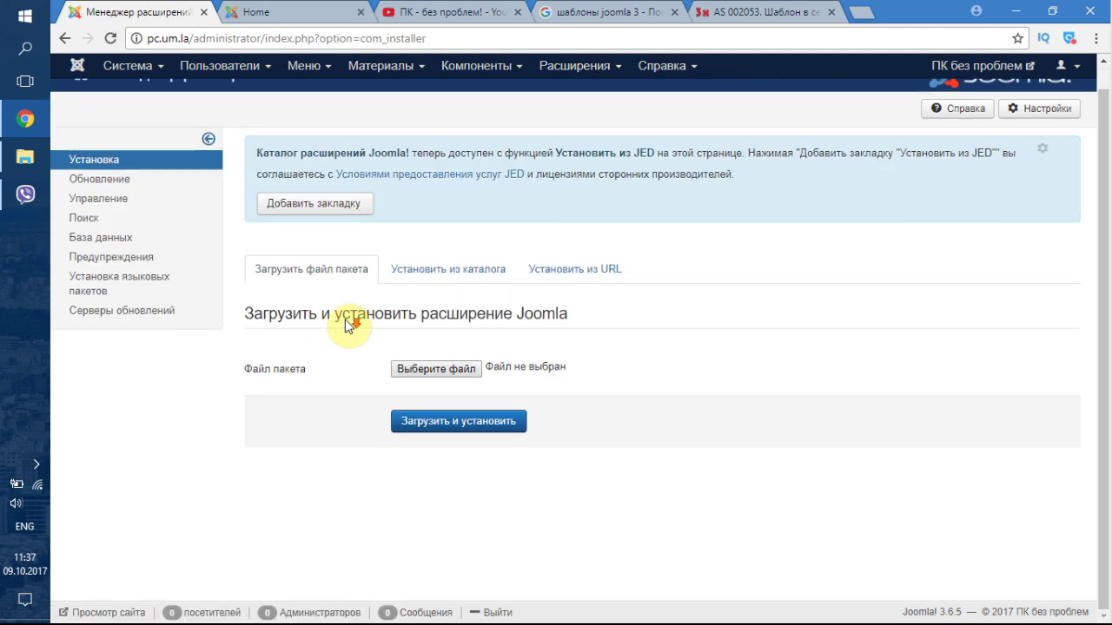
pyautogui.click(453, 372)
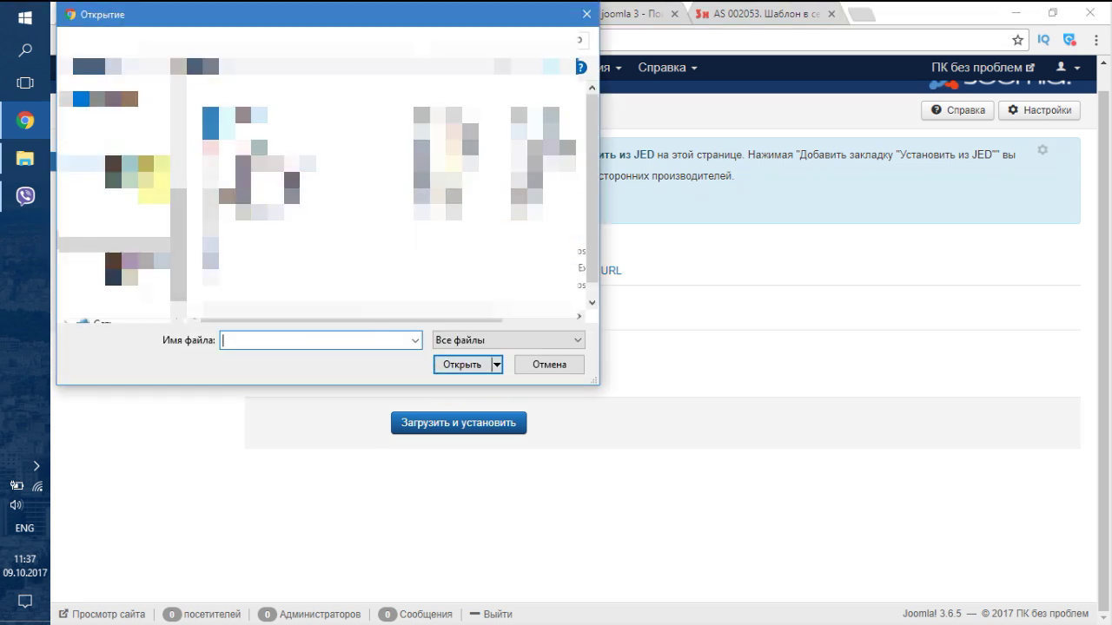
pyautogui.click(113, 180)
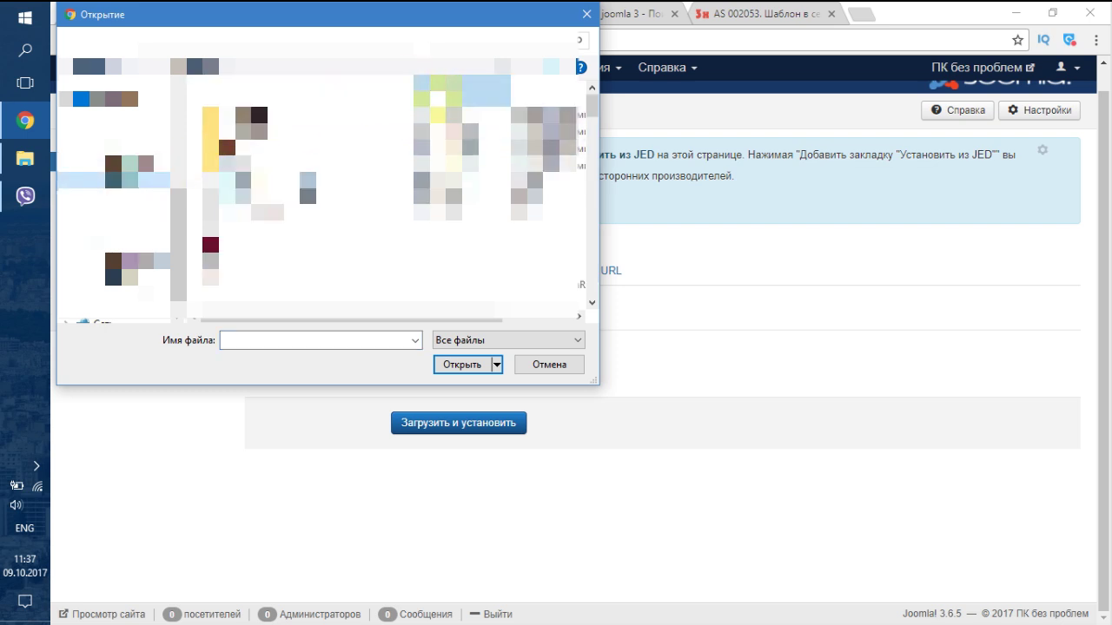
pyautogui.click(270, 114)
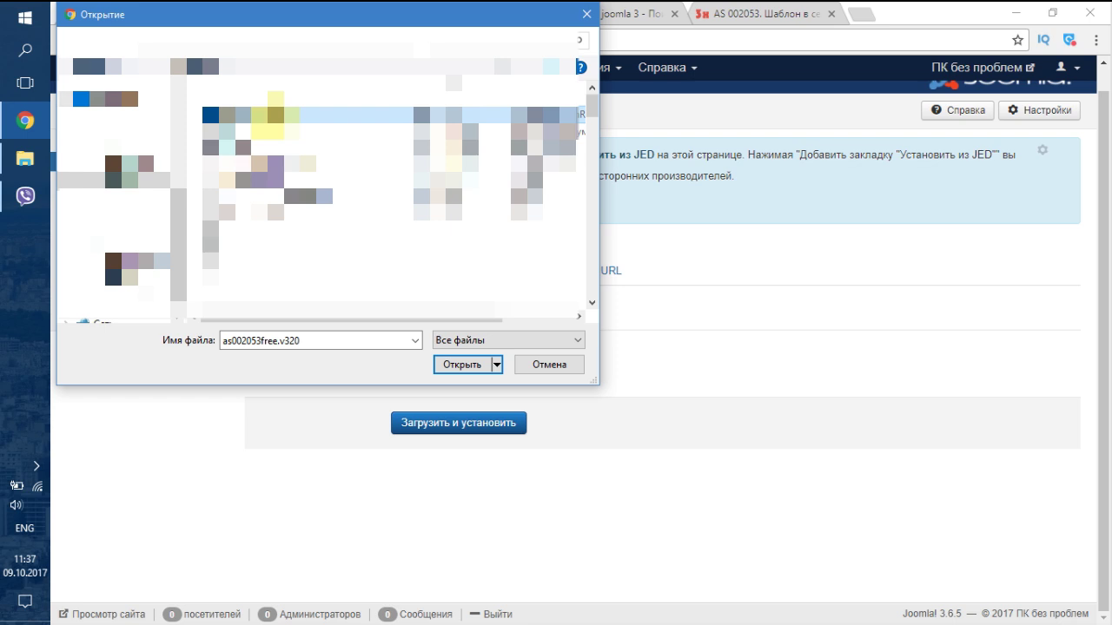
pyautogui.click(467, 358)
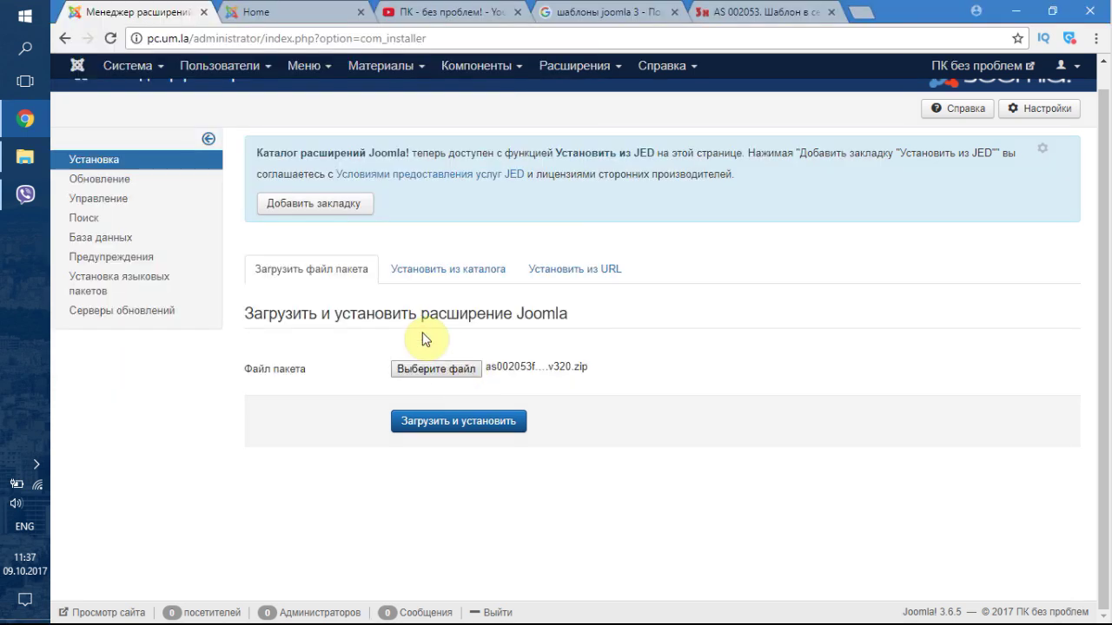
pyautogui.click(458, 426)
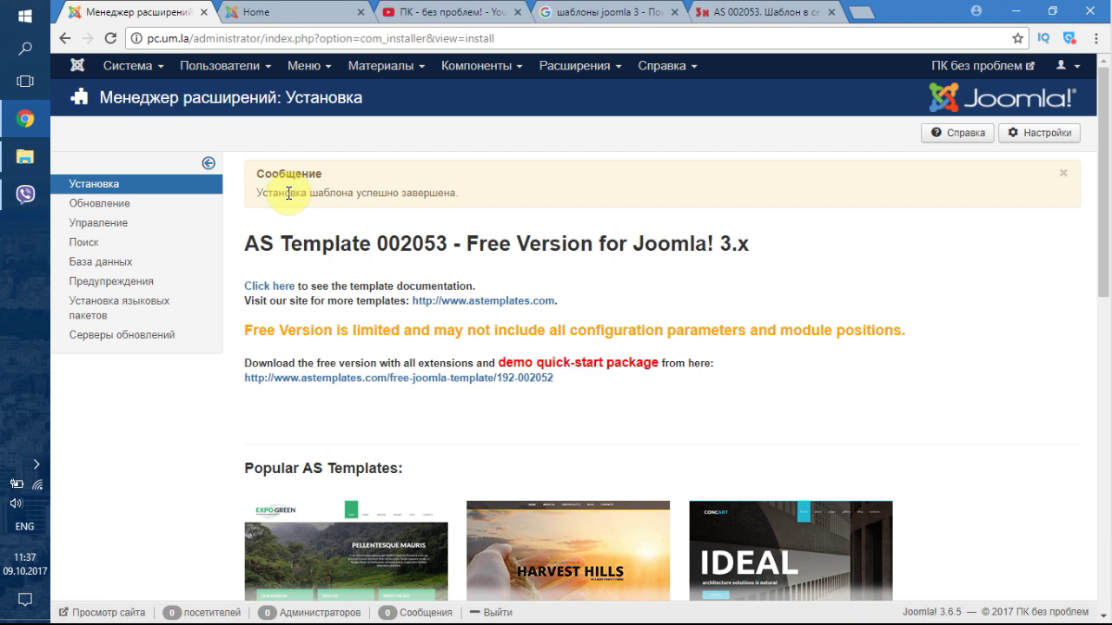
# - Star AS 002053 Free as the default site template style, then view the Home tab
pyautogui.moveTo(271, 193); pyautogui.dragTo(465, 198)
pyautogui.click(464, 198)
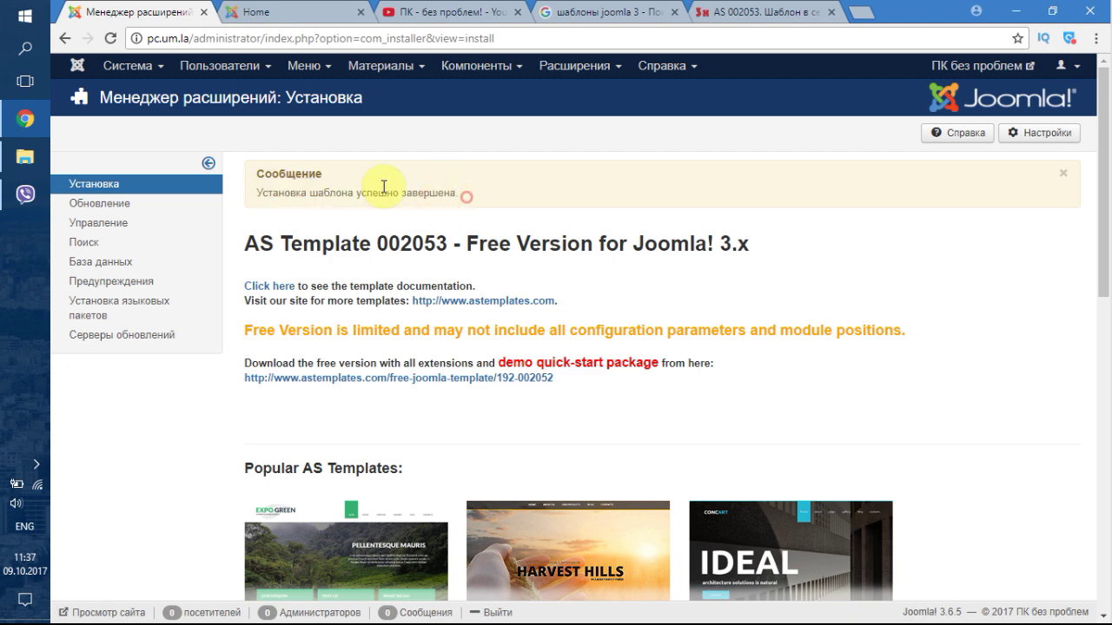
pyautogui.click(549, 66)
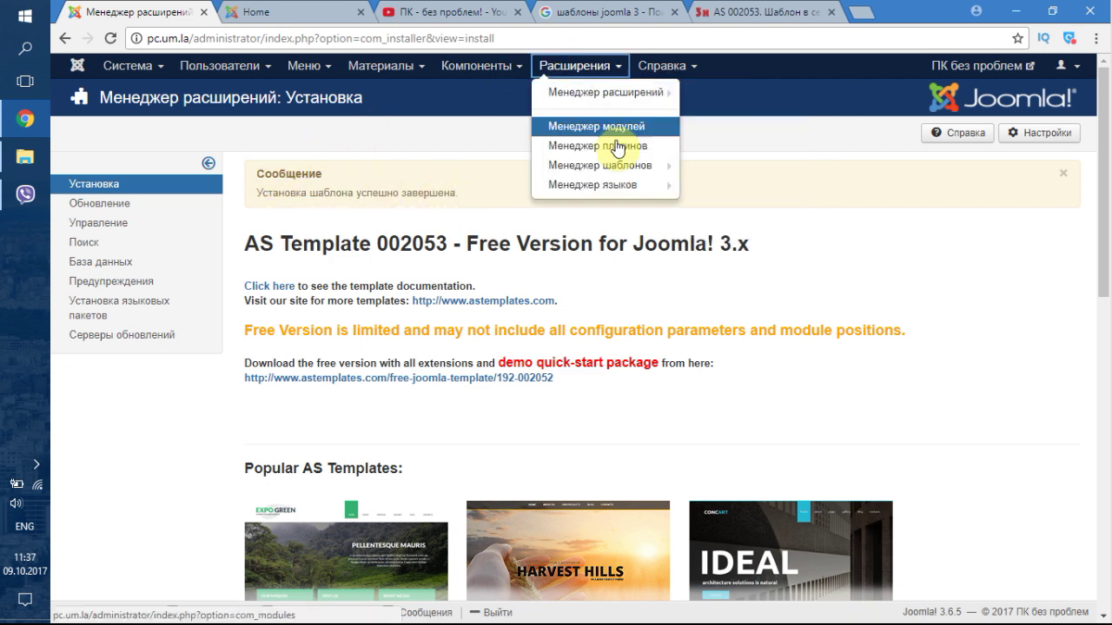
pyautogui.click(613, 172)
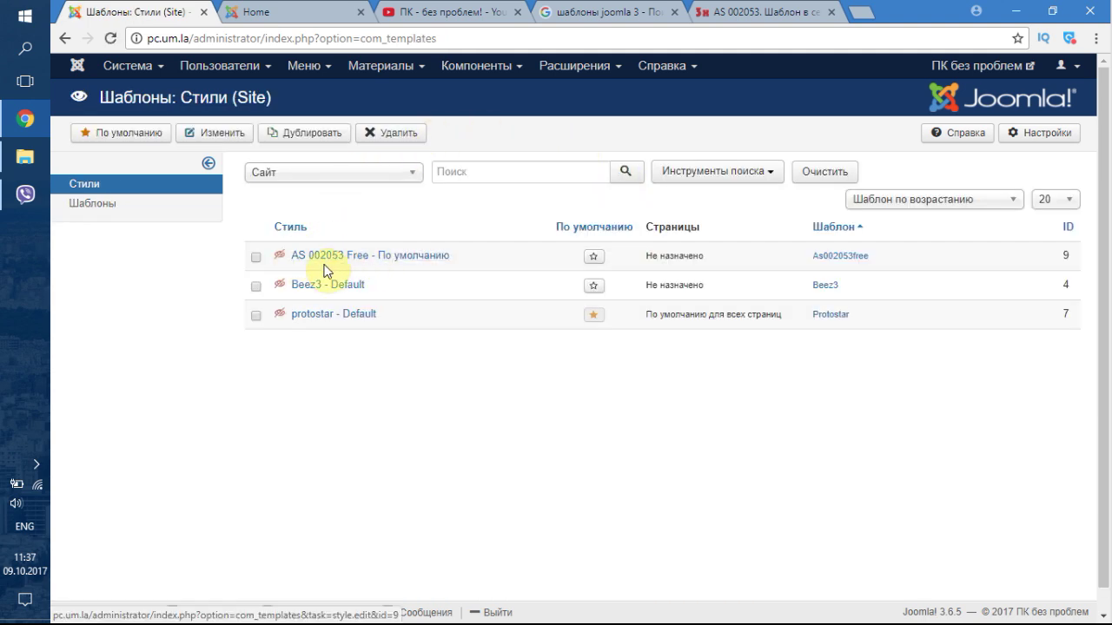
pyautogui.click(595, 257)
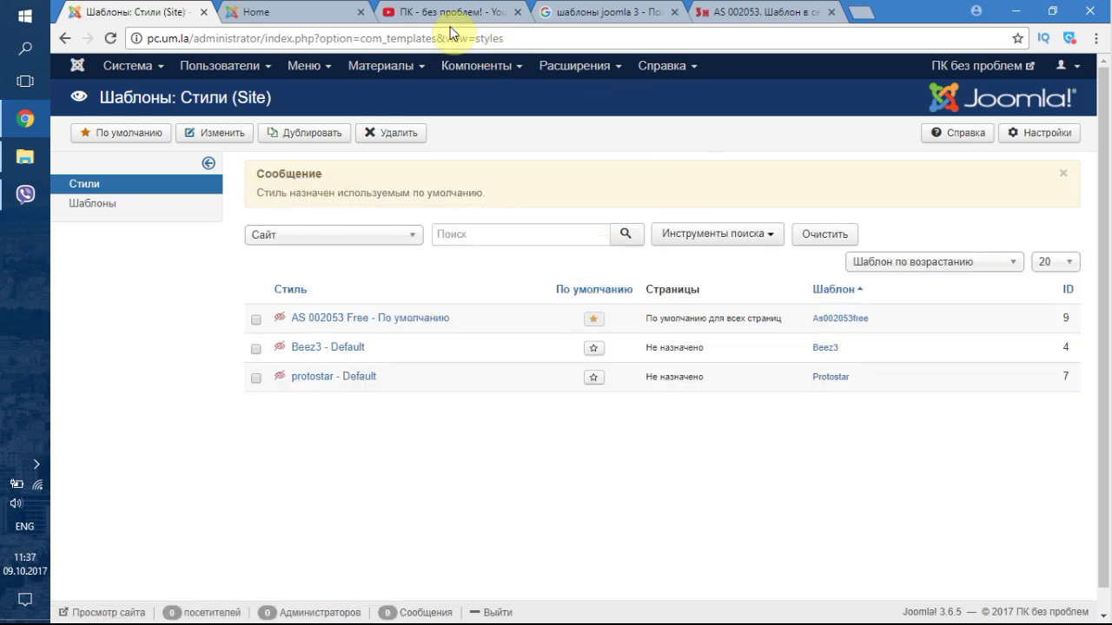
pyautogui.click(322, 13)
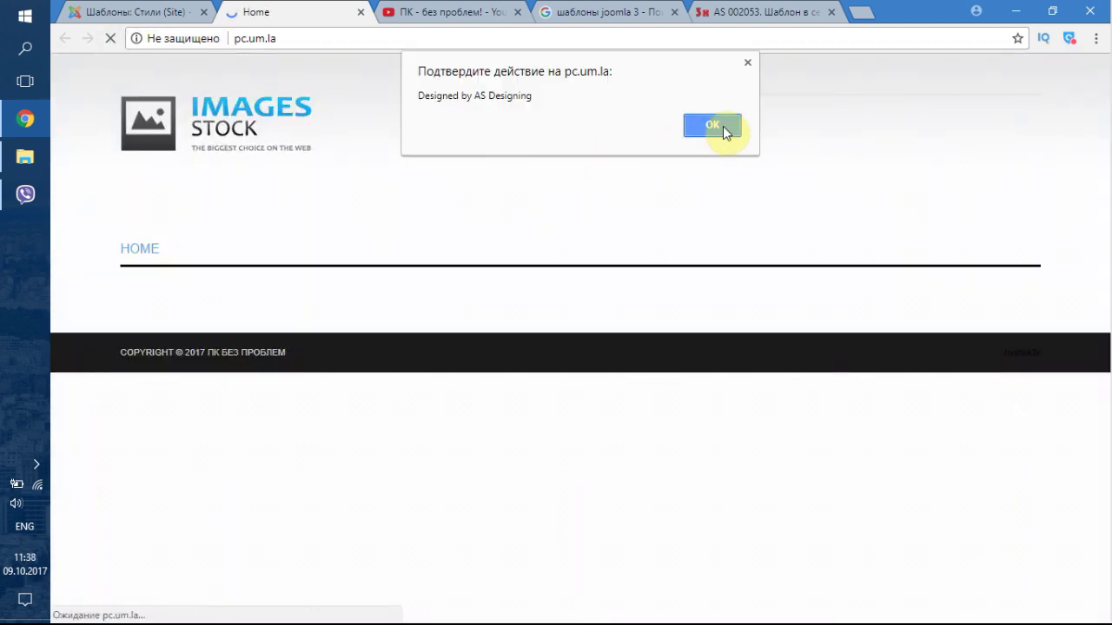
# - Dismiss the 'Designed by AS Designing' alert and go back to Templates: Styles (Site)
pyautogui.click(714, 126)
pyautogui.click(714, 126)
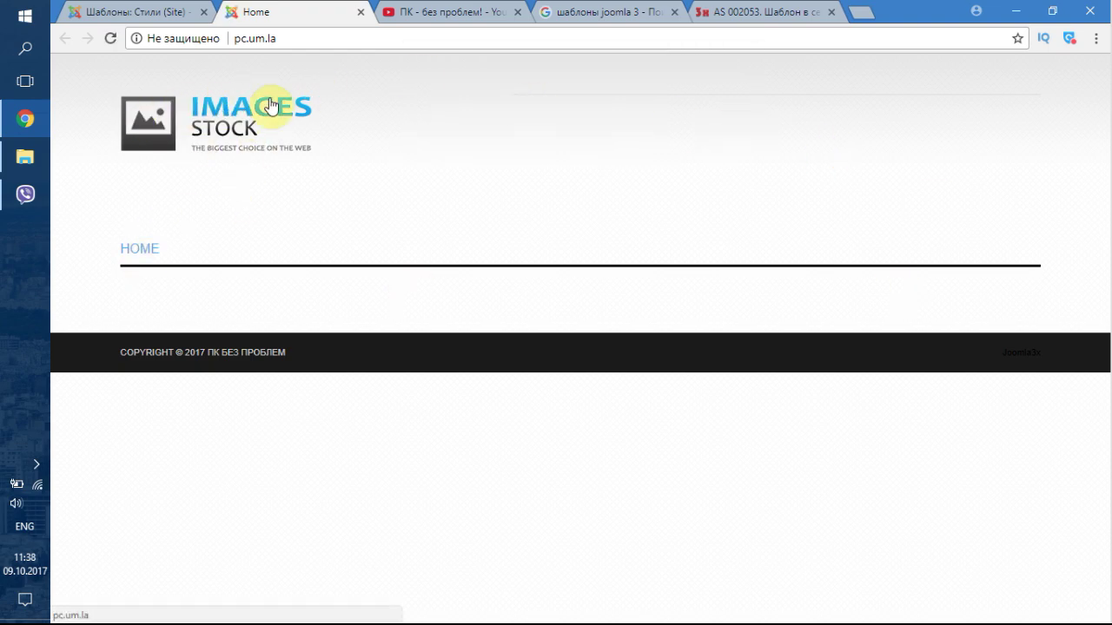
pyautogui.click(175, 10)
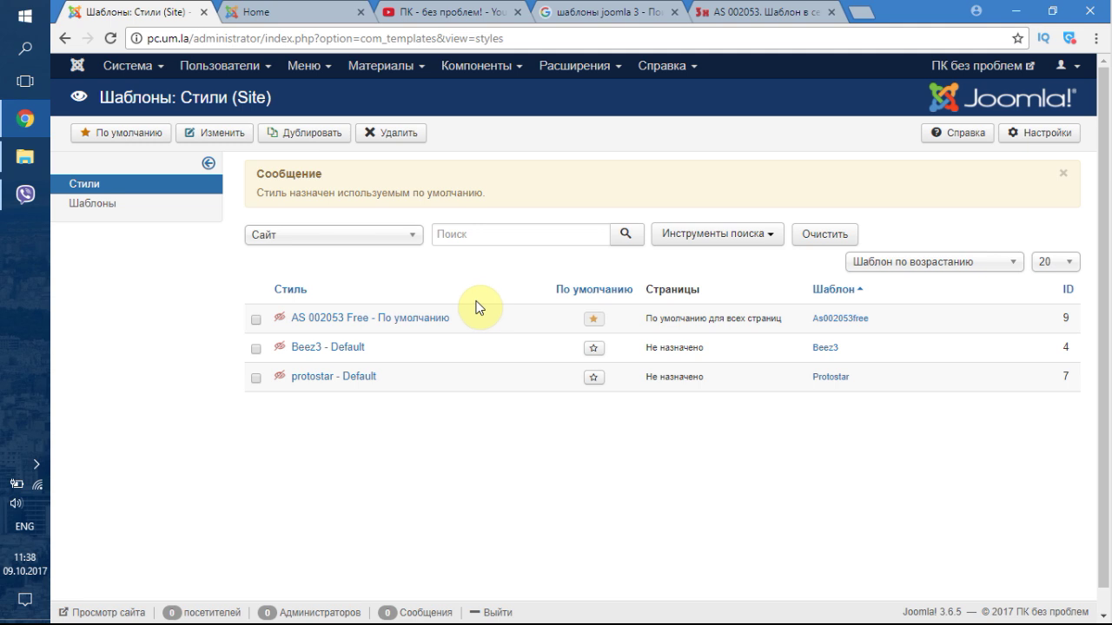
# - Edit the AS 002053 Free style and review its General and Logo parameters, keeping Default styles
pyautogui.click(388, 328)
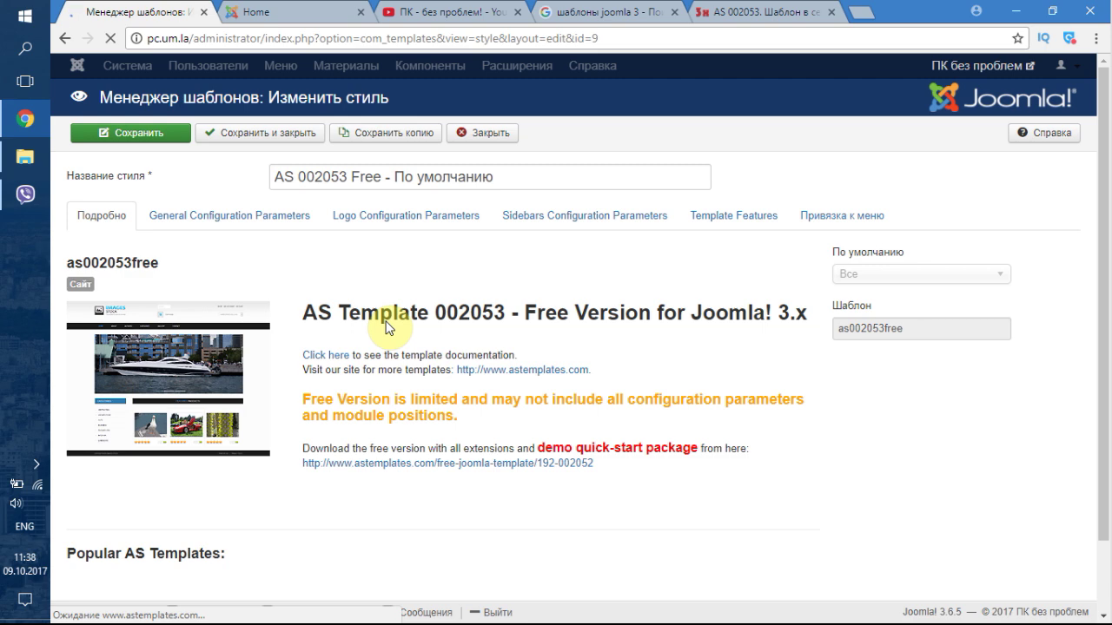
pyautogui.click(208, 224)
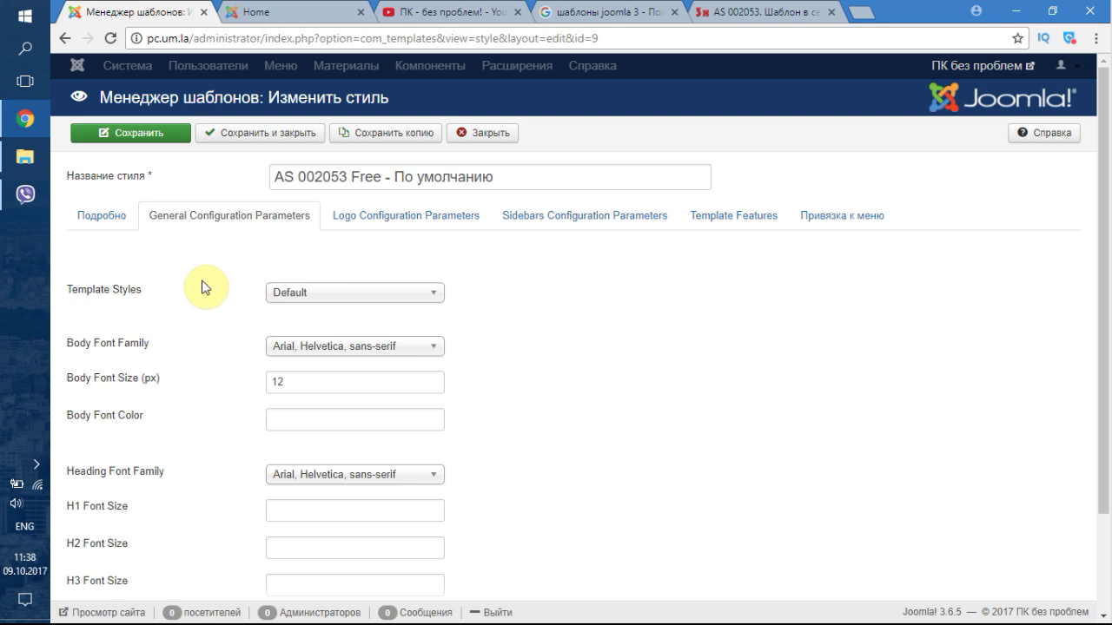
pyautogui.click(403, 217)
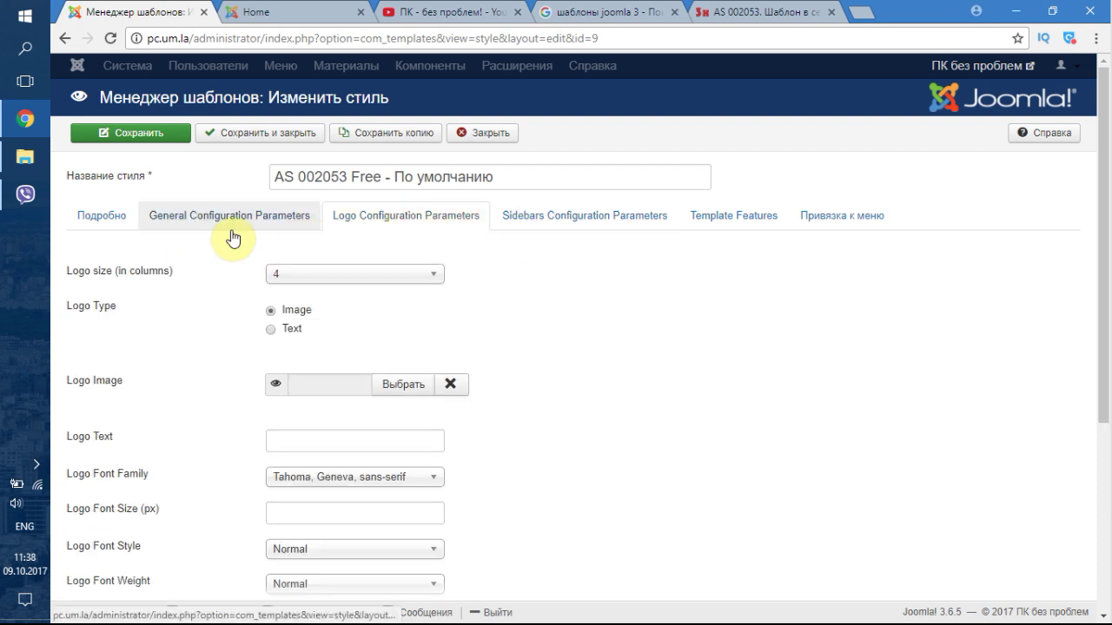
pyautogui.click(269, 219)
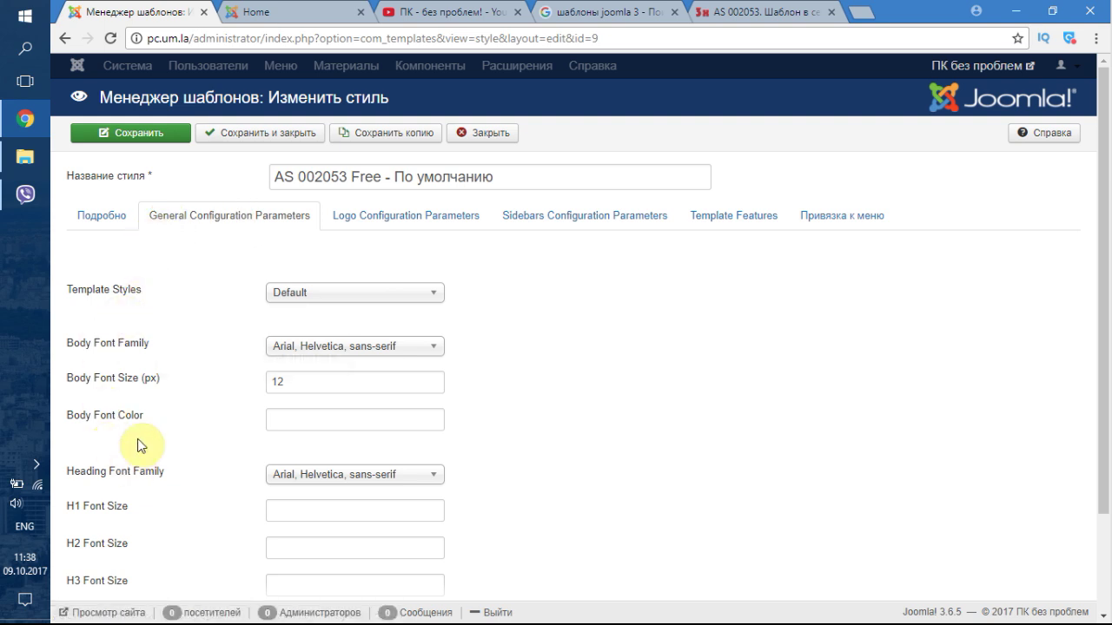
pyautogui.click(335, 292)
pyautogui.click(321, 310)
pyautogui.scroll(-1, 241, 361)
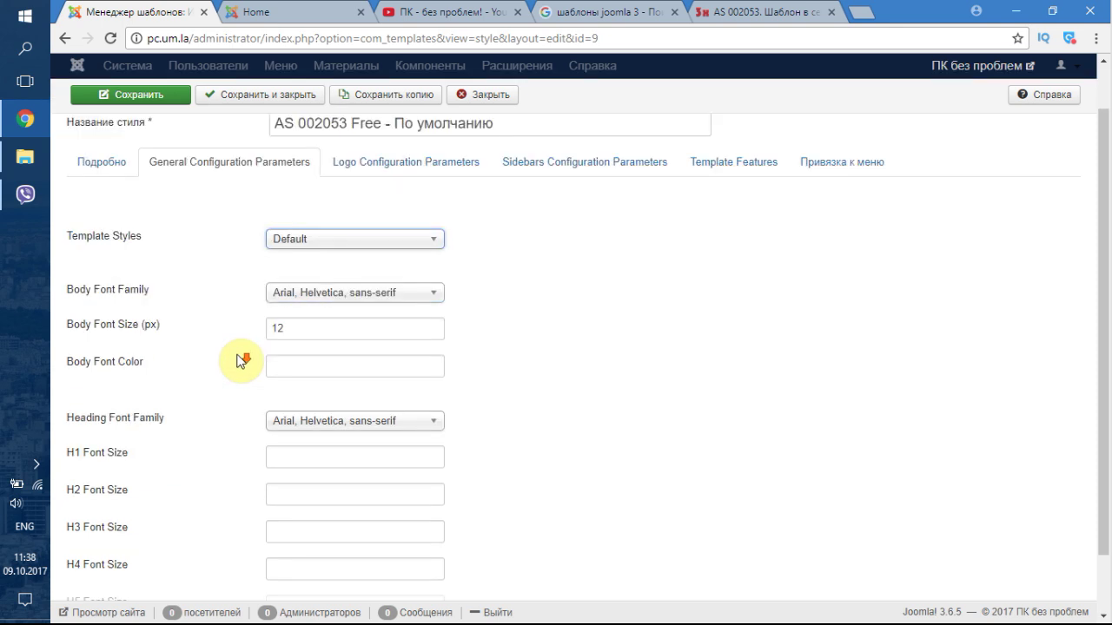
pyautogui.scroll(-1, 165, 349)
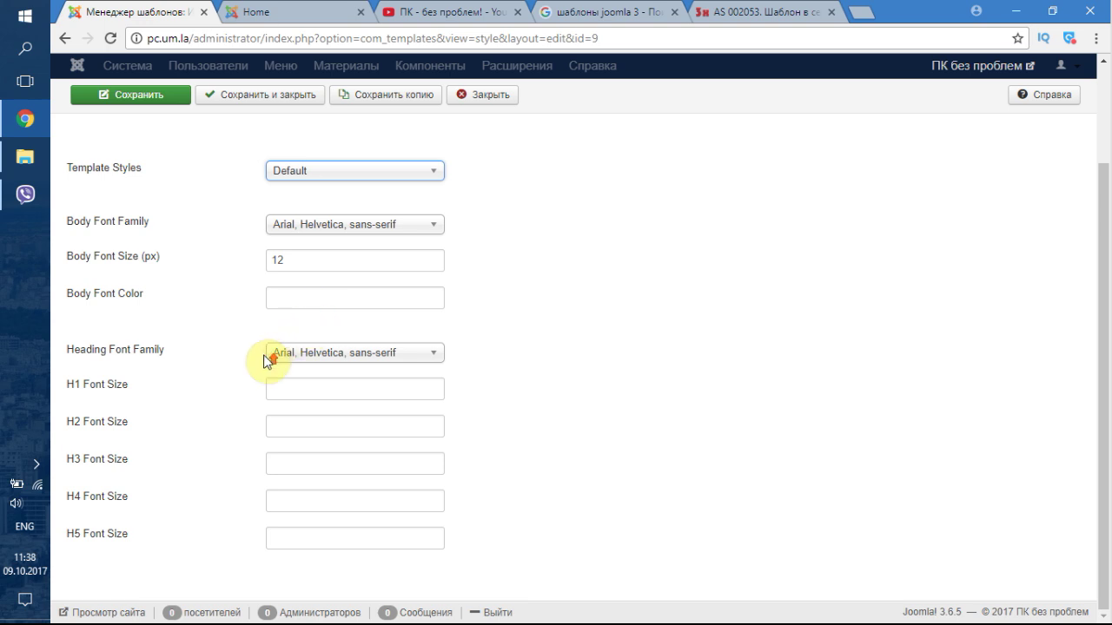
pyautogui.scroll(3, 263, 356)
# - Set Logo Type to Text with logo text 'ПК БЕЗ ПРОБЛЕМ' and save the style
pyautogui.click(401, 222)
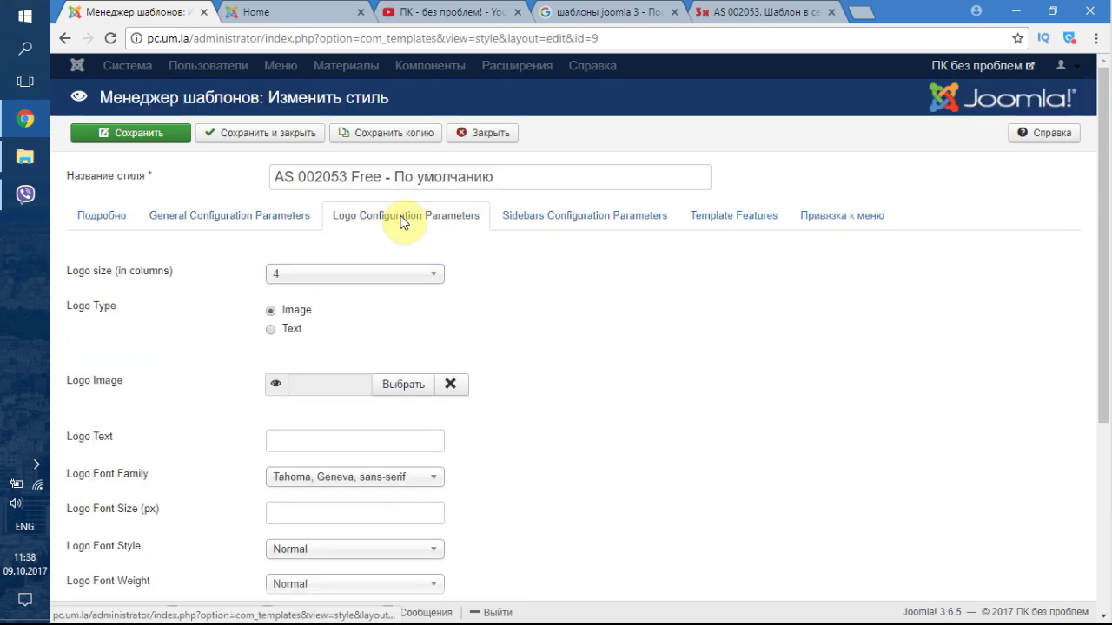
pyautogui.click(327, 12)
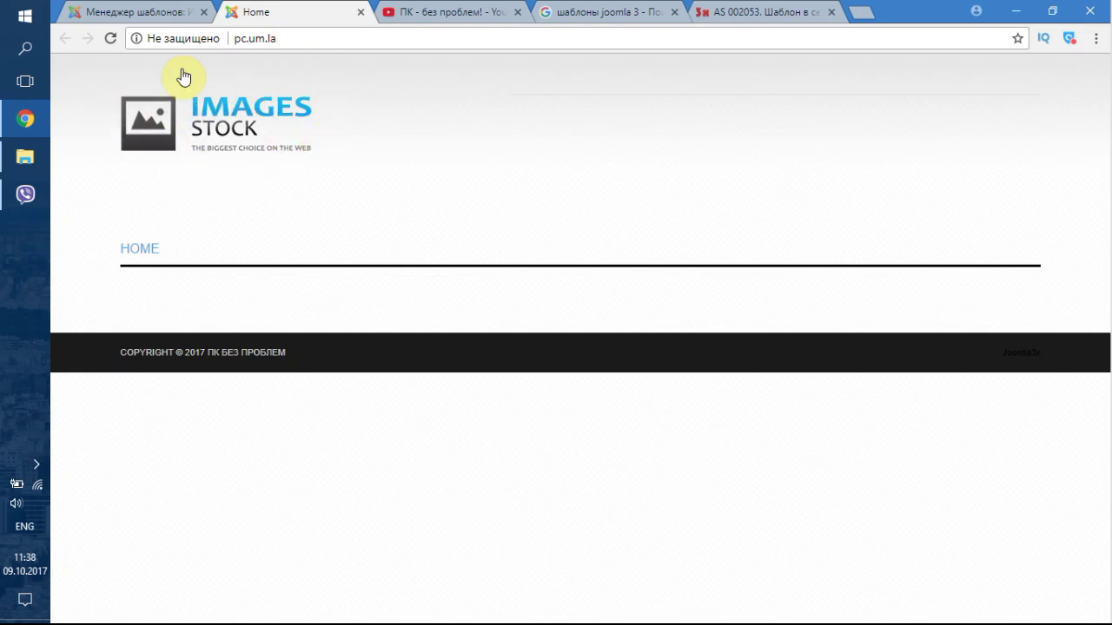
pyautogui.click(141, 12)
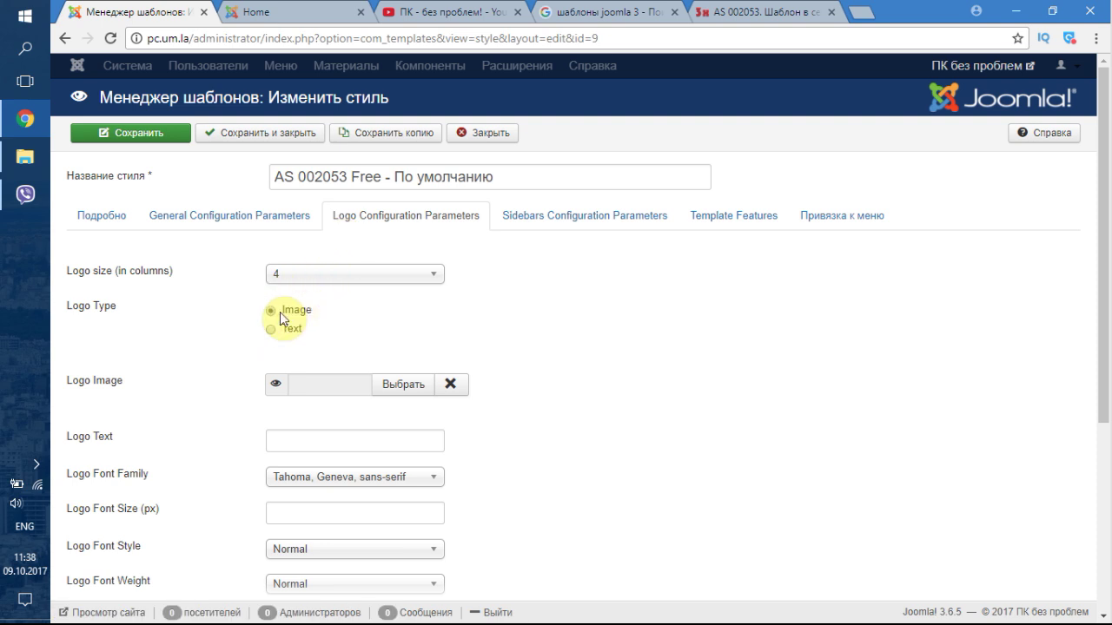
pyautogui.click(270, 331)
pyautogui.scroll(-1, 315, 354)
pyautogui.click(315, 356)
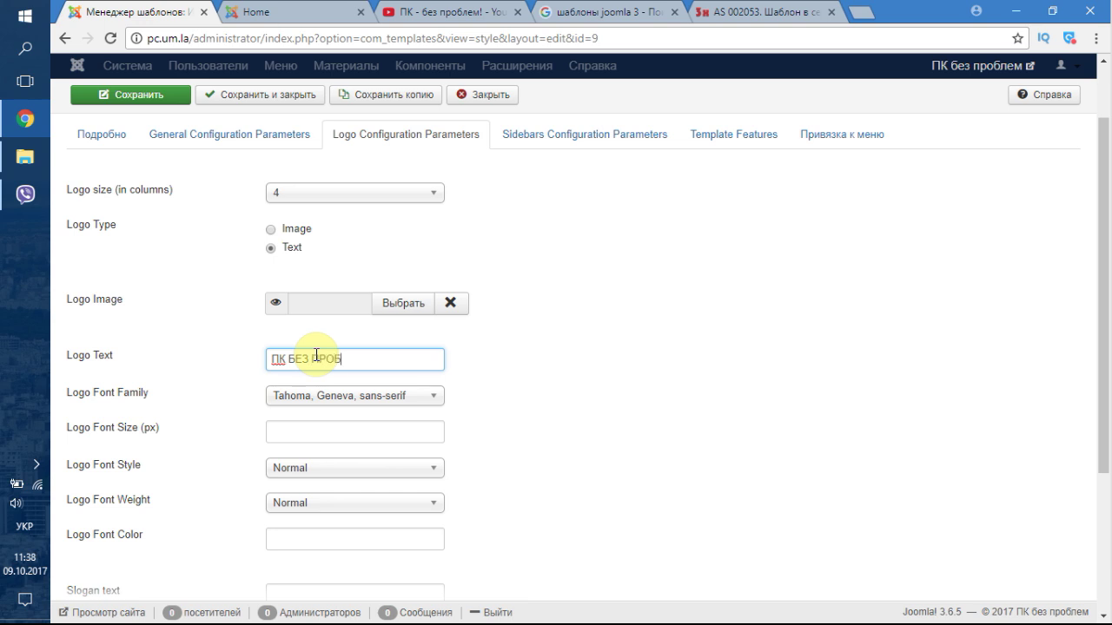
pyautogui.scroll(-1, 205, 379)
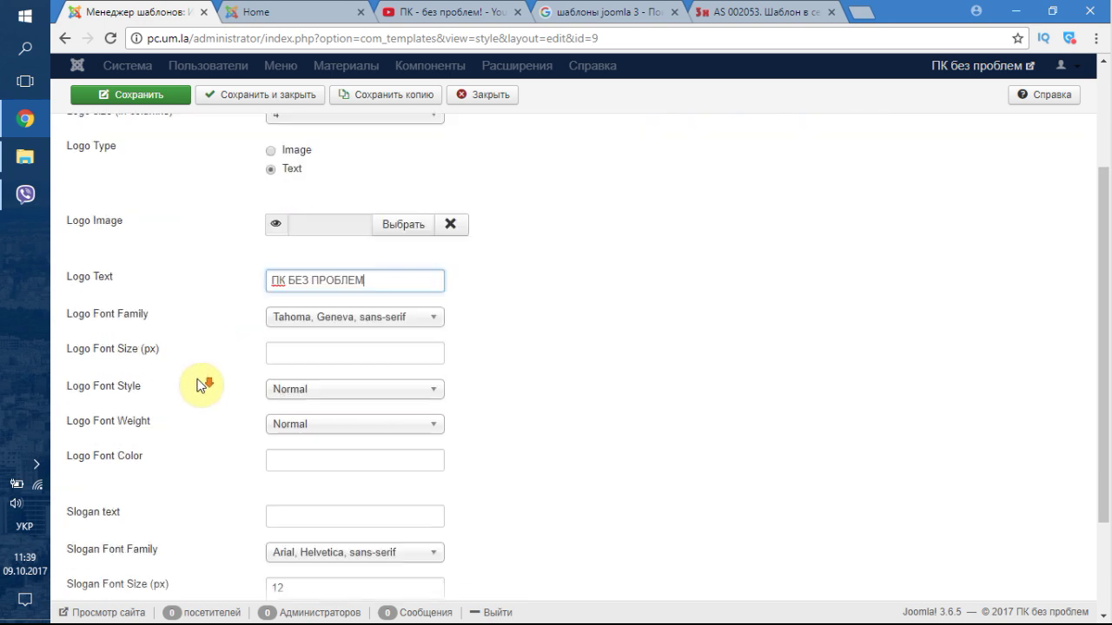
pyautogui.scroll(-2, 234, 392)
pyautogui.scroll(4, 235, 392)
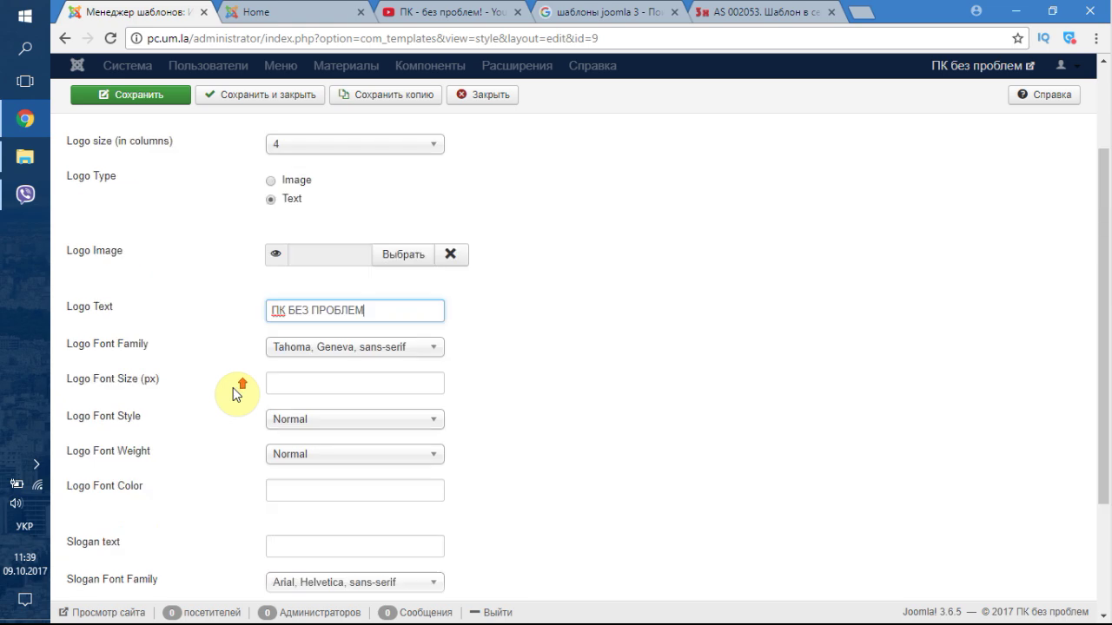
pyautogui.click(139, 133)
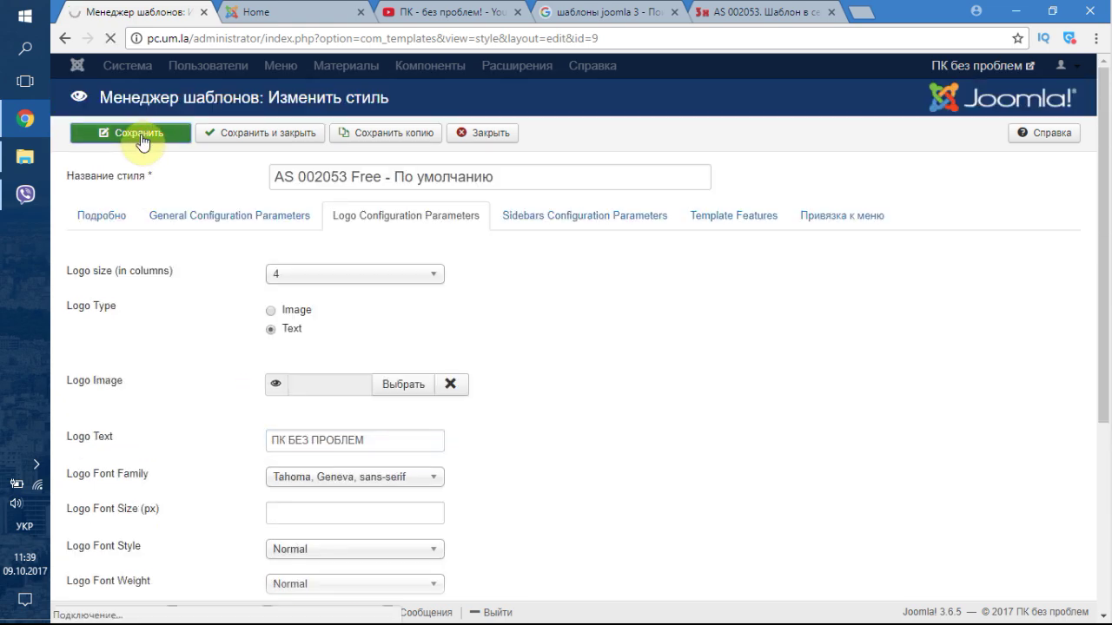
# - Reload the front page to check the new text logo and dismiss the design alert
pyautogui.click(261, 11)
pyautogui.click(110, 38)
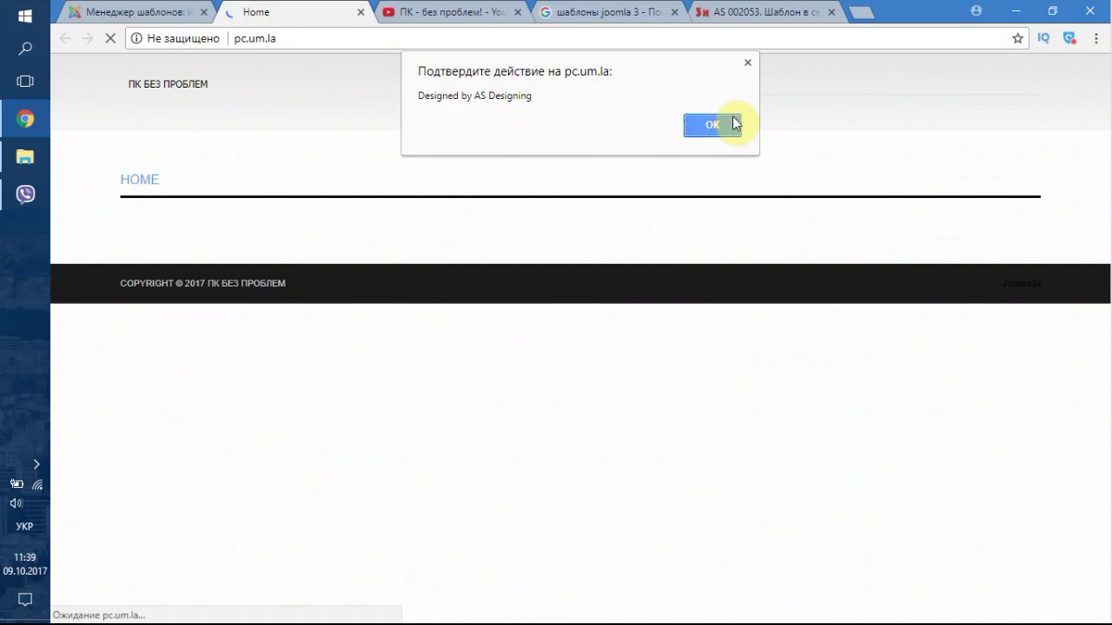
pyautogui.click(728, 124)
pyautogui.click(712, 127)
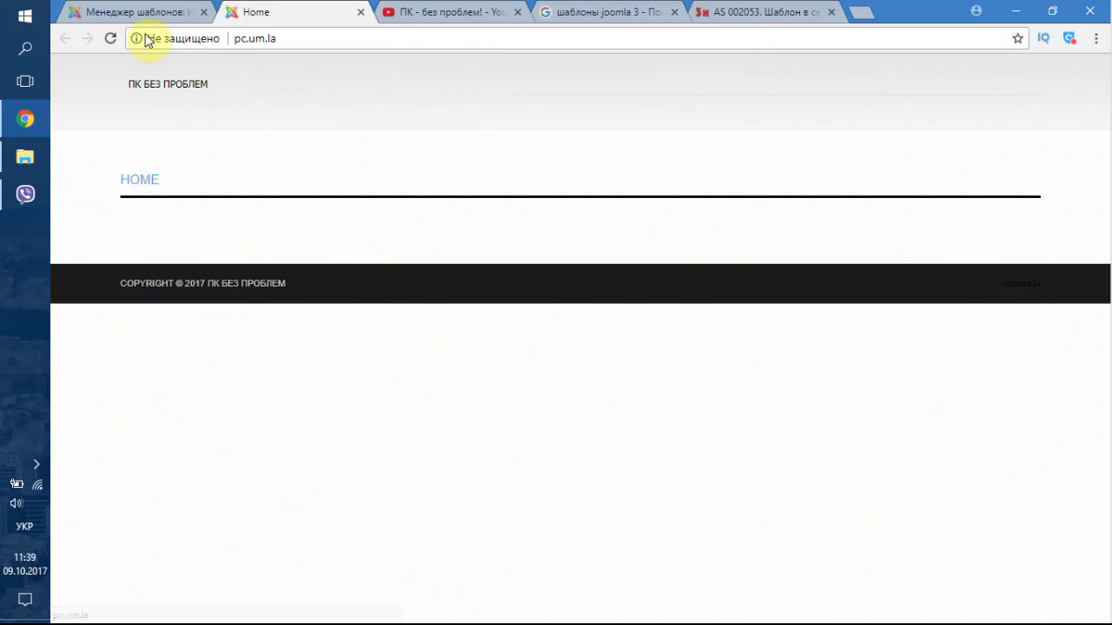
pyautogui.click(119, 8)
# - Set Logo Font Size to 24, keep font style Normal, and make the weight Bold
pyautogui.scroll(-3, 228, 335)
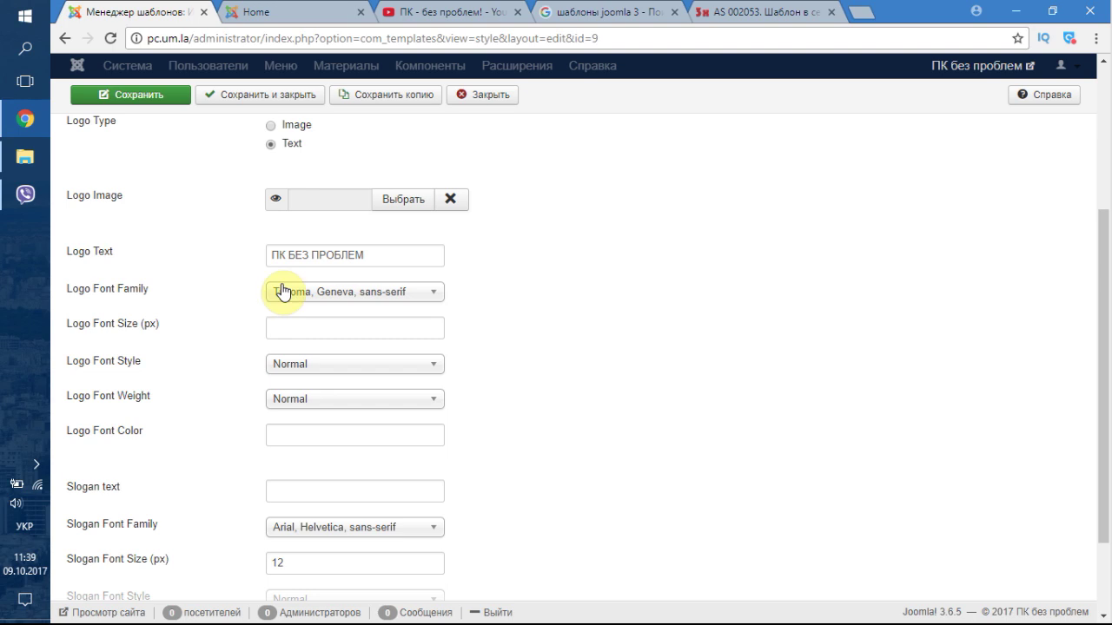
pyautogui.click(318, 321)
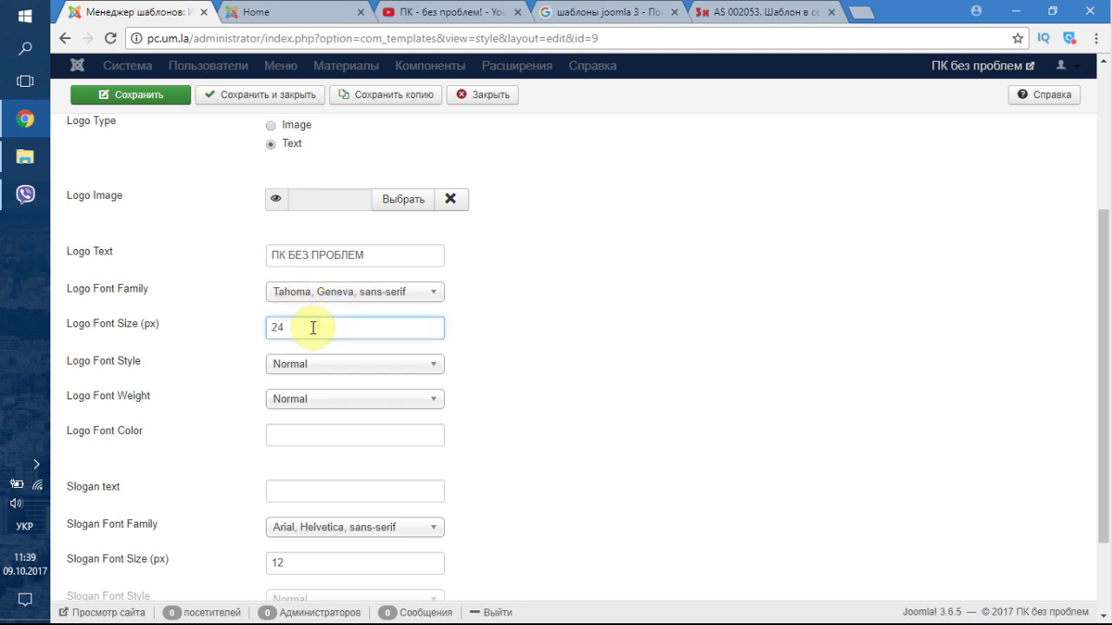
pyautogui.click(312, 365)
pyautogui.click(309, 384)
pyautogui.click(298, 401)
pyautogui.click(298, 403)
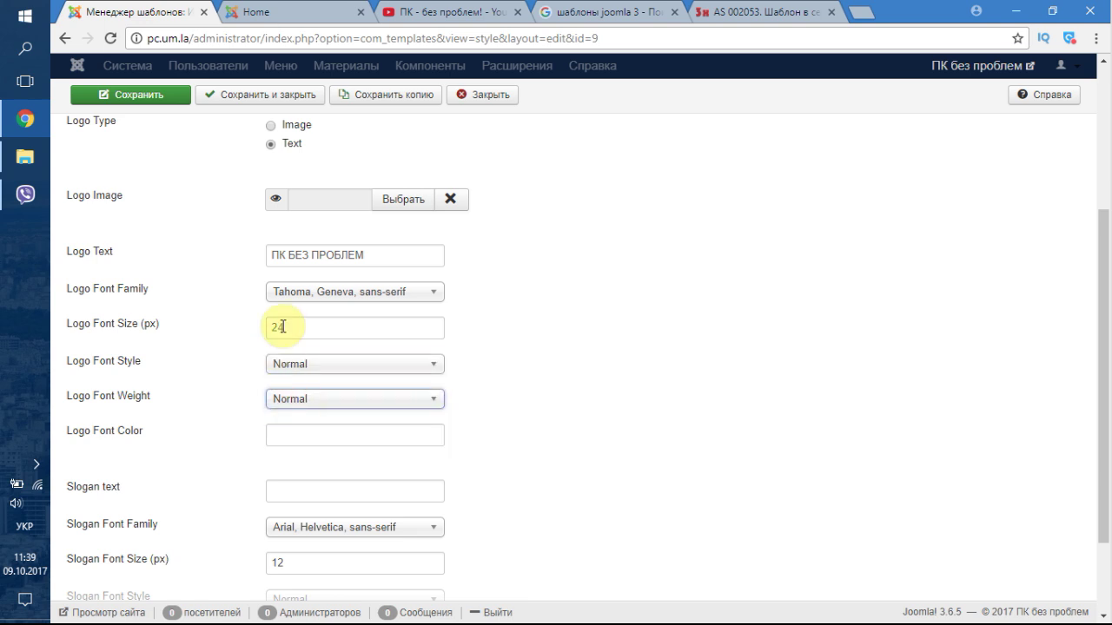
pyautogui.click(298, 400)
pyautogui.click(306, 440)
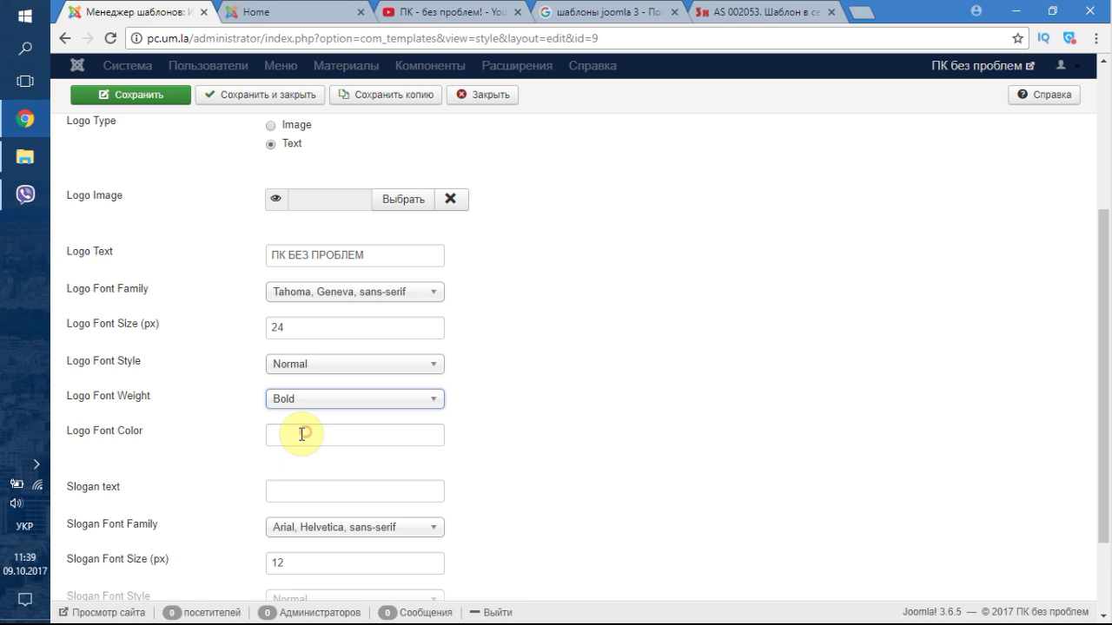
pyautogui.scroll(-1, 236, 430)
pyautogui.scroll(2, 228, 385)
pyautogui.scroll(-2, 230, 365)
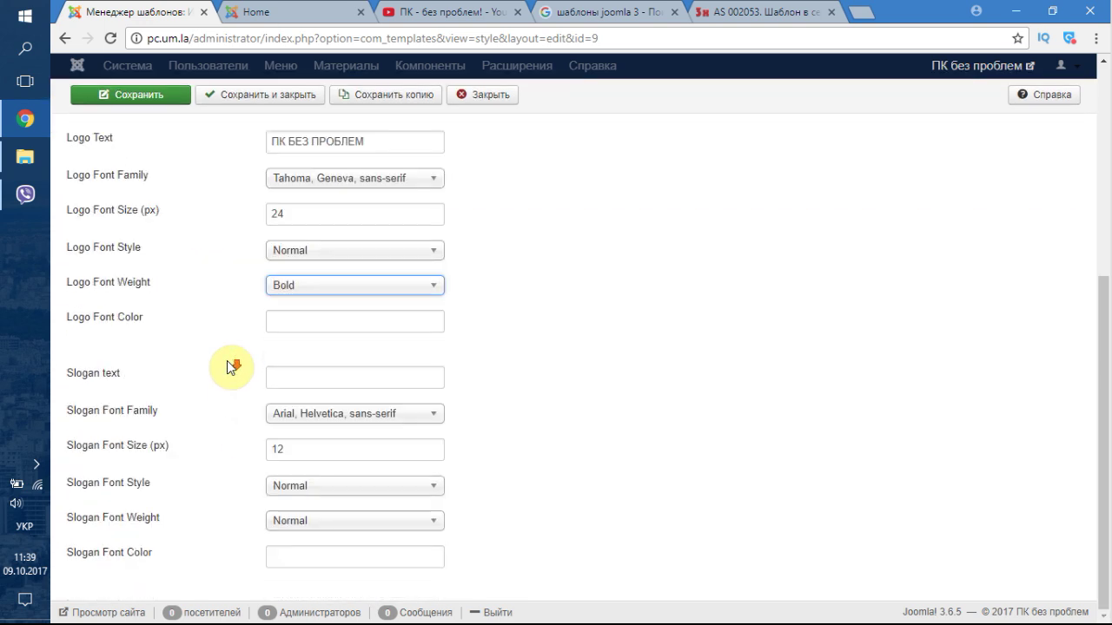
# - Enter the slogan 'Компьютерное обучение', save the style, and view the live site
pyautogui.click(345, 375)
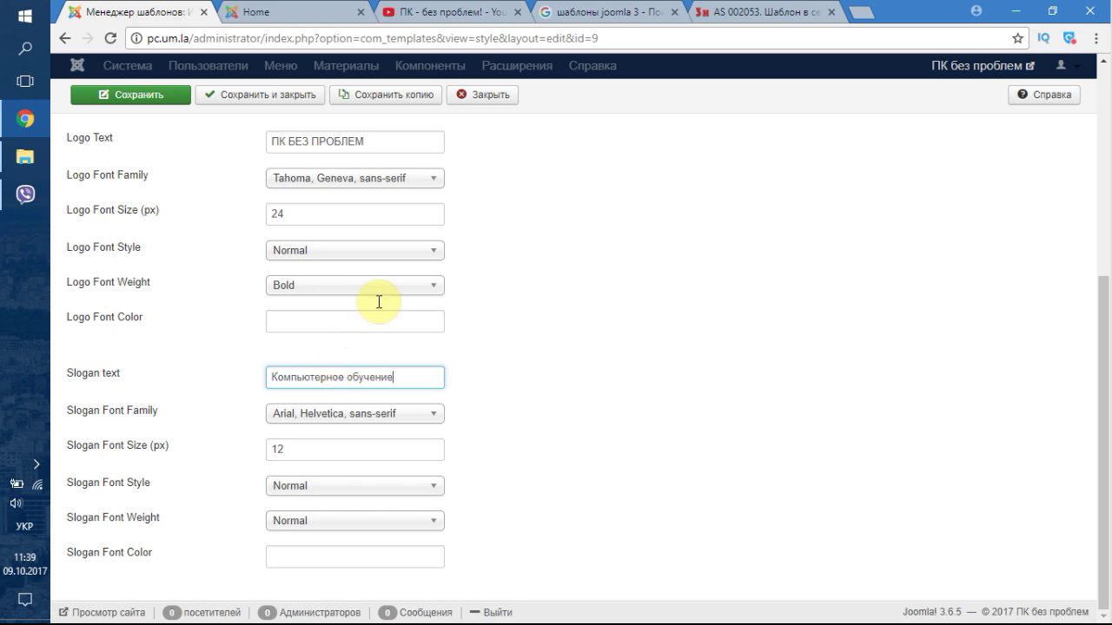
pyautogui.click(134, 95)
pyautogui.click(137, 136)
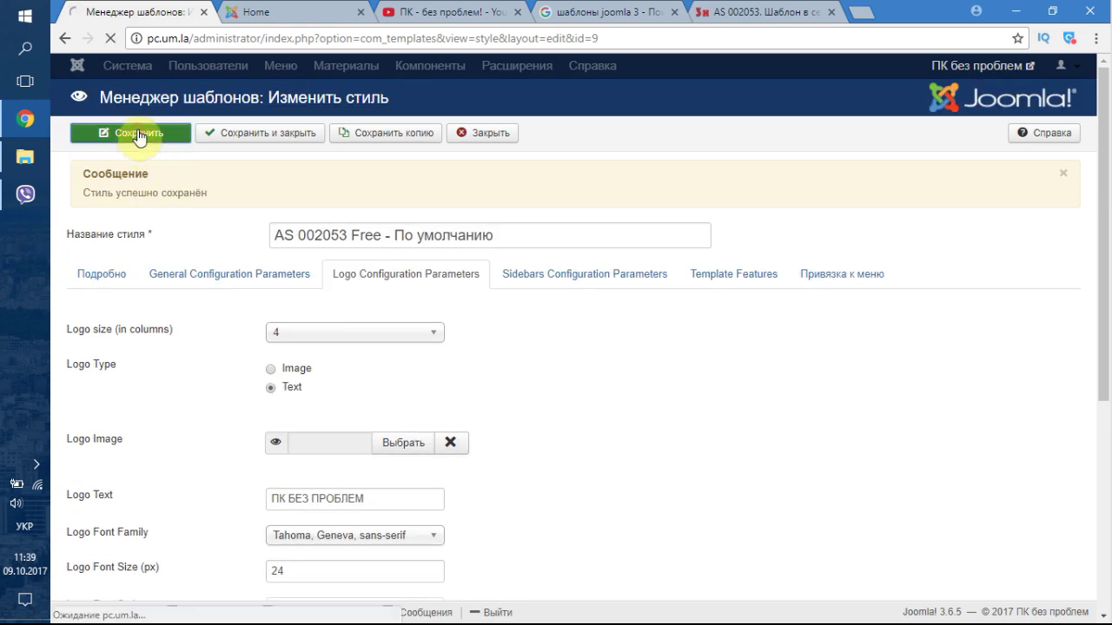
pyautogui.click(260, 12)
# - Reload the front page to see the slogan and dismiss the design alert
pyautogui.click(117, 38)
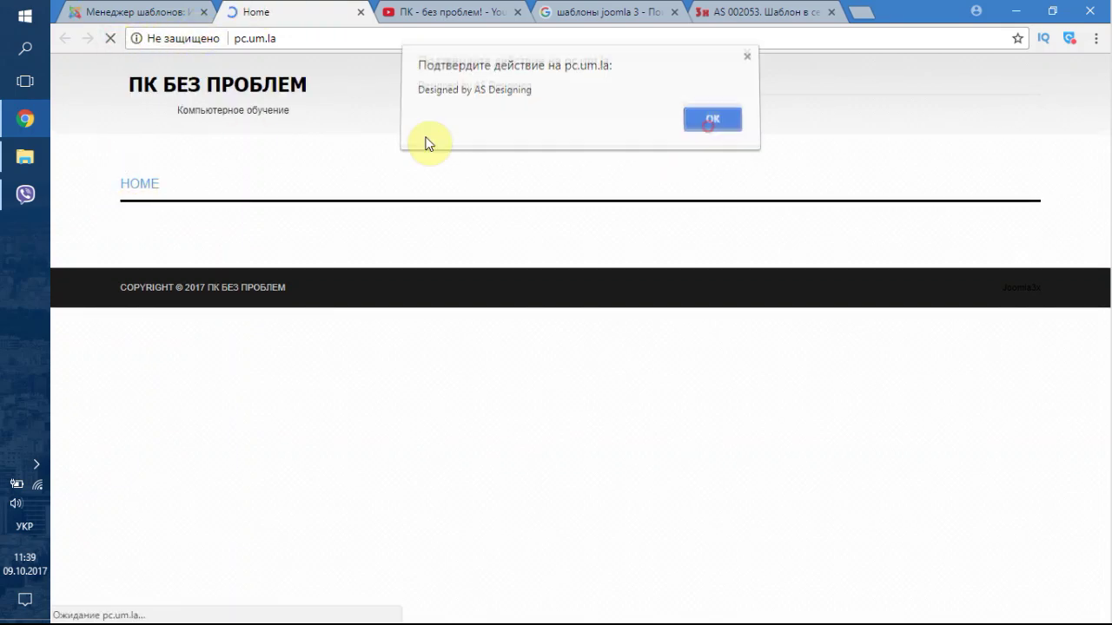
pyautogui.click(712, 124)
pyautogui.click(130, 12)
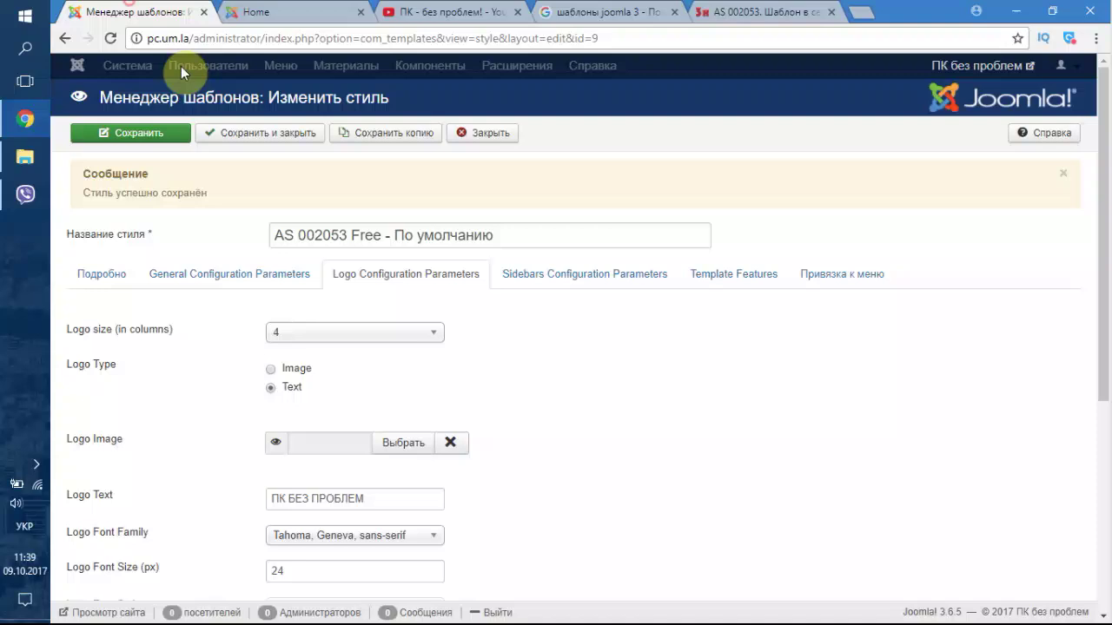
# - Browse the Sidebars, Features and Menu Assignment tabs, then close the style editor
pyautogui.click(554, 276)
pyautogui.click(759, 281)
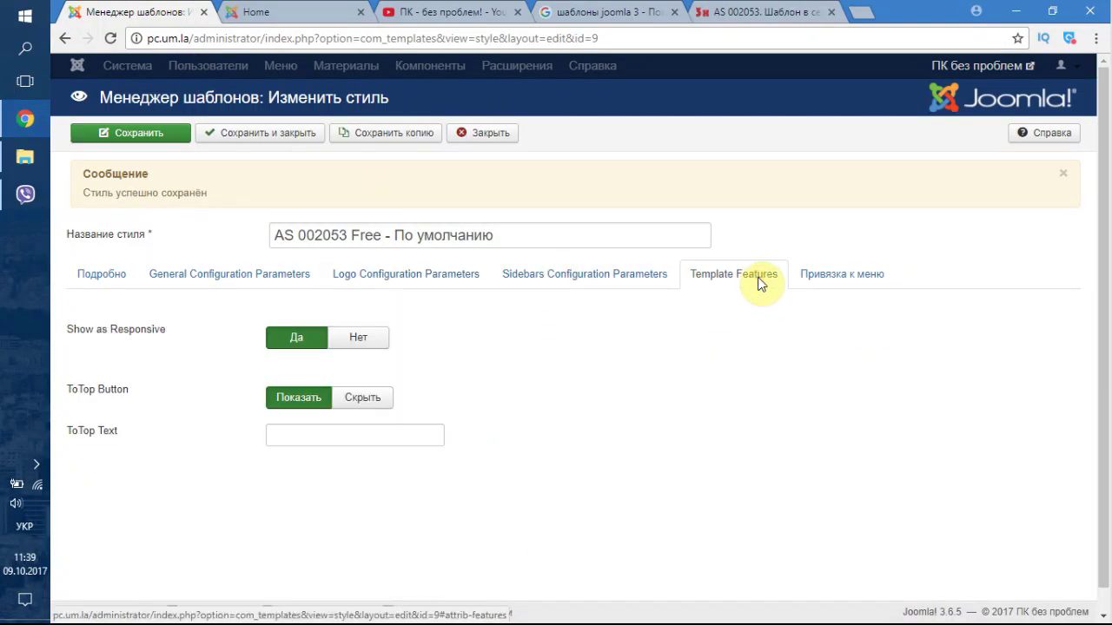
pyautogui.click(812, 287)
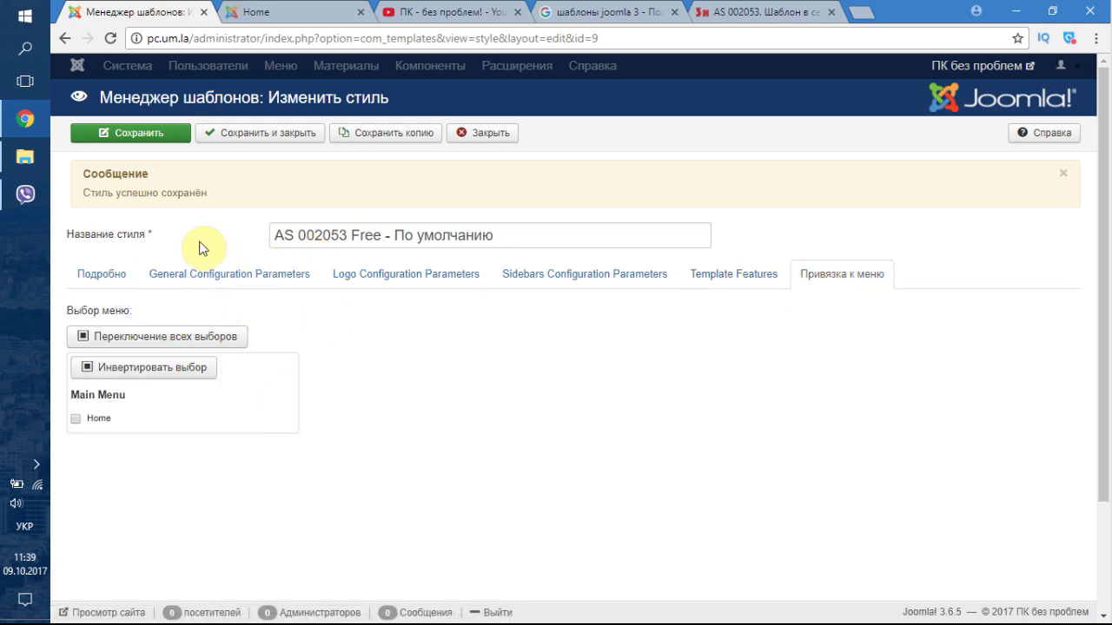
pyautogui.click(499, 134)
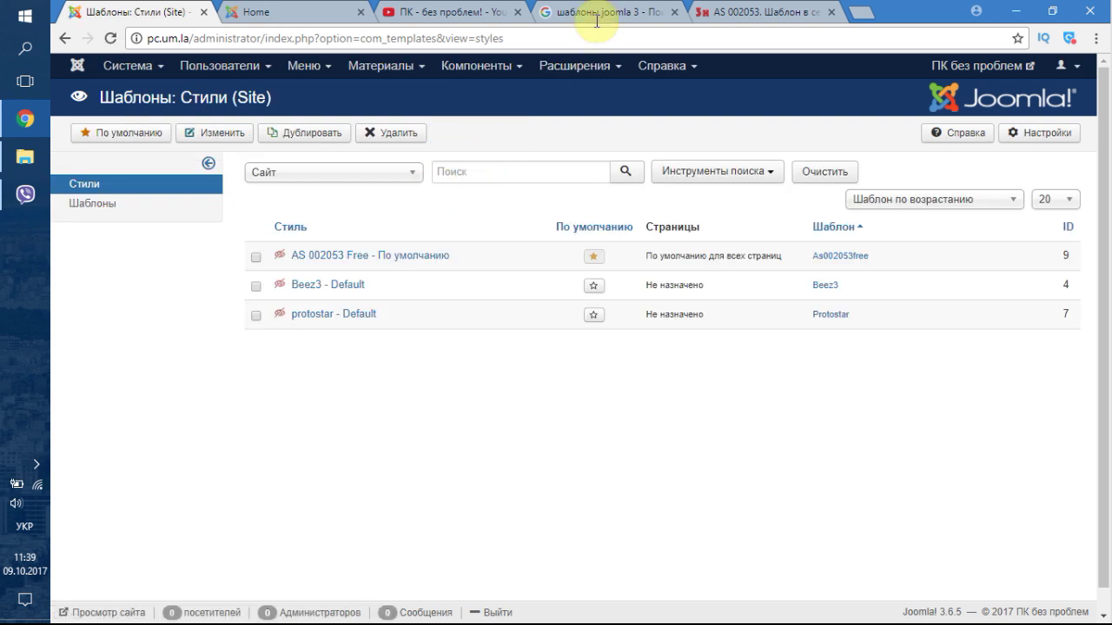
pyautogui.click(317, 10)
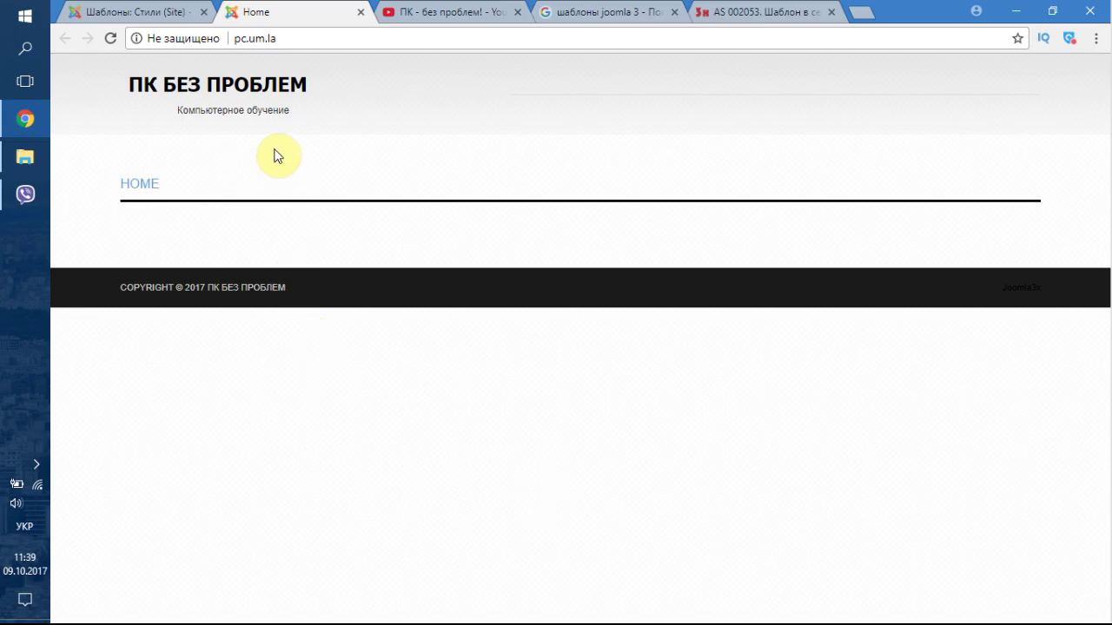
pyautogui.click(141, 10)
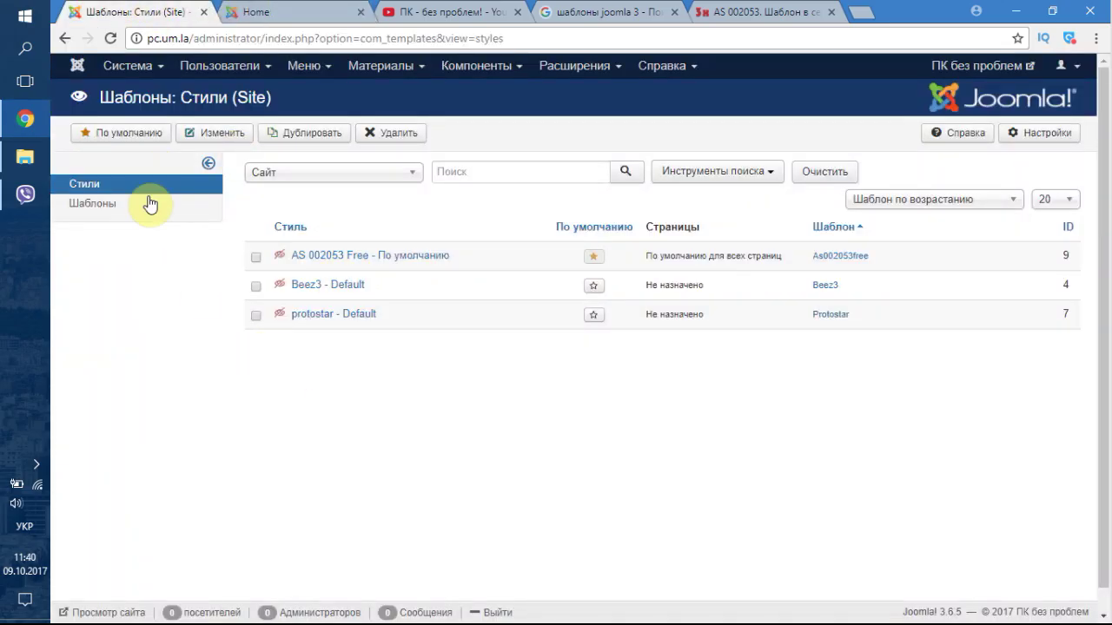
# - Visit Материалы > Менеджер категорий, then switch to the article list
pyautogui.click(388, 73)
pyautogui.moveTo(396, 96)
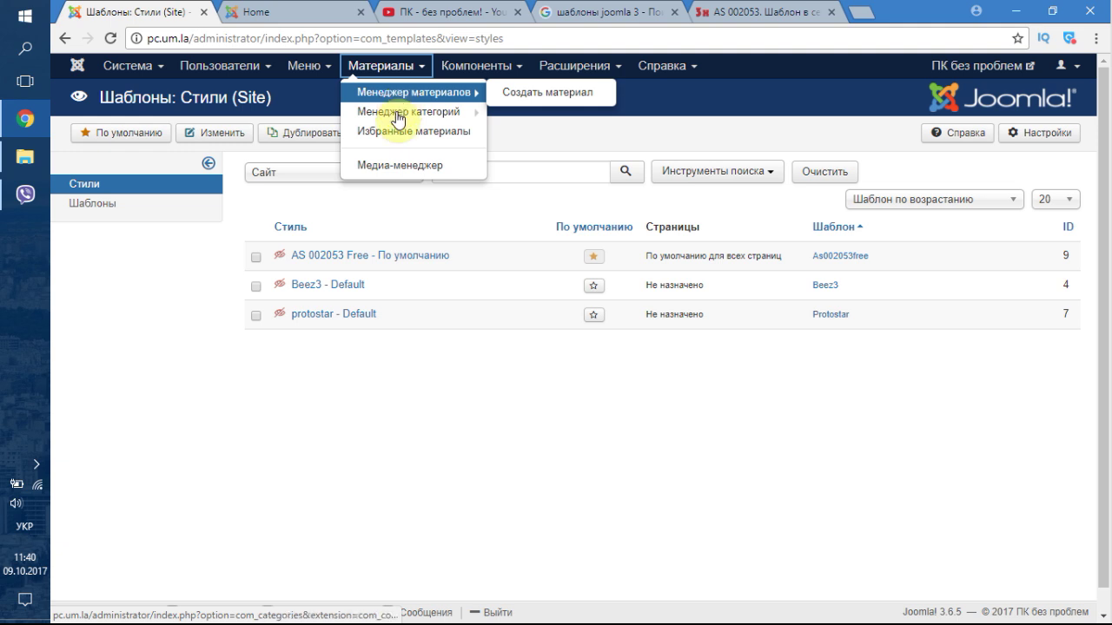
pyautogui.moveTo(395, 115)
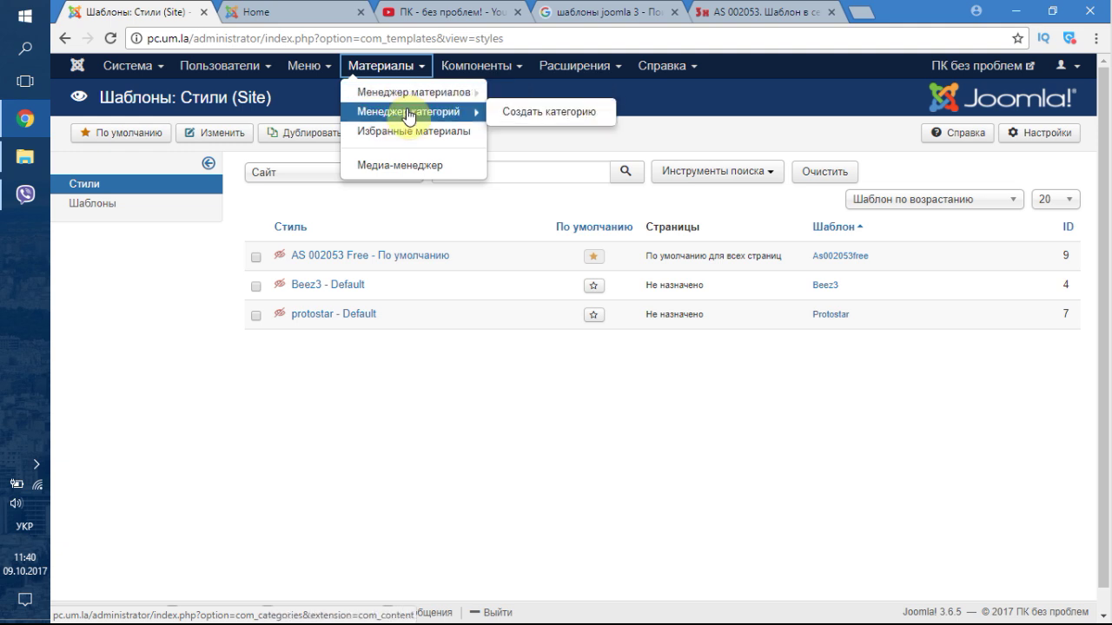
pyautogui.click(469, 112)
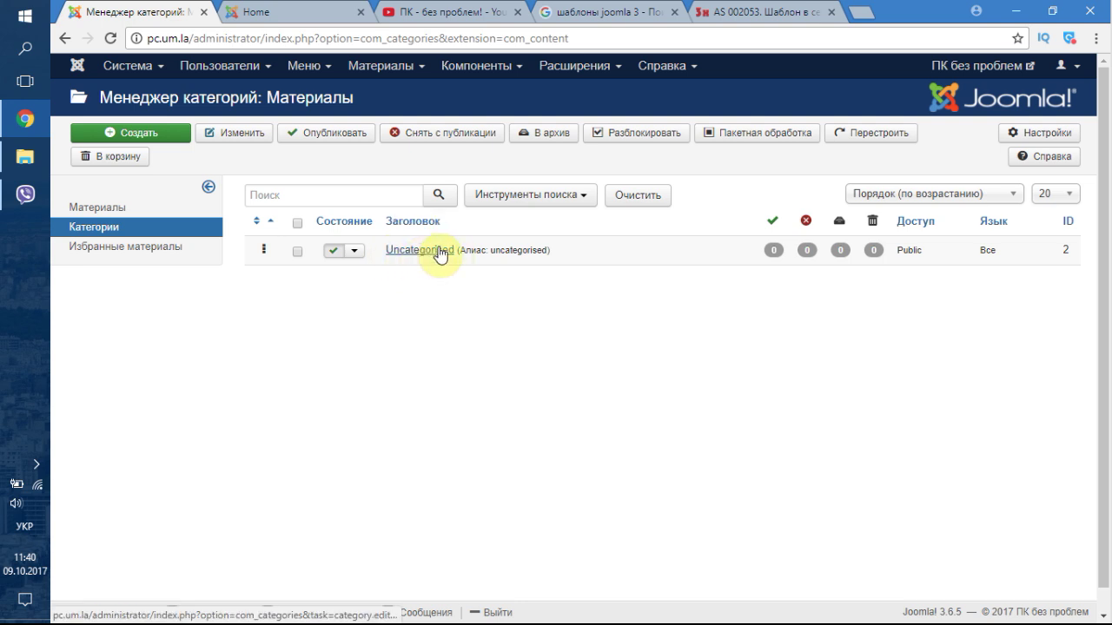
pyautogui.click(116, 211)
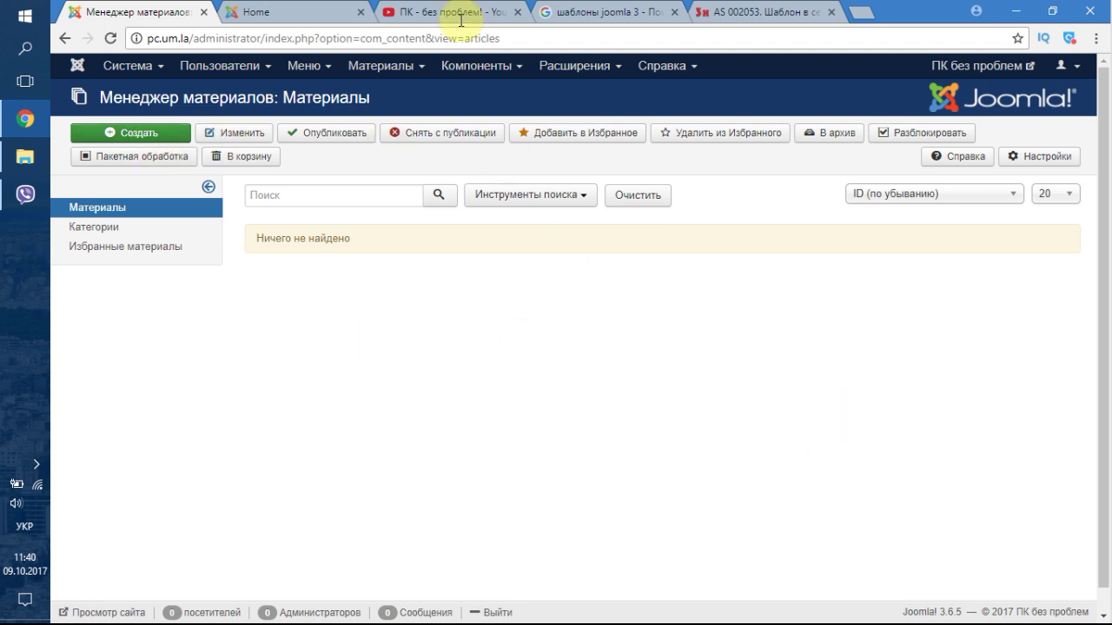
# - Check the live site, then start a new article with Создать
pyautogui.click(330, 10)
pyautogui.click(174, 8)
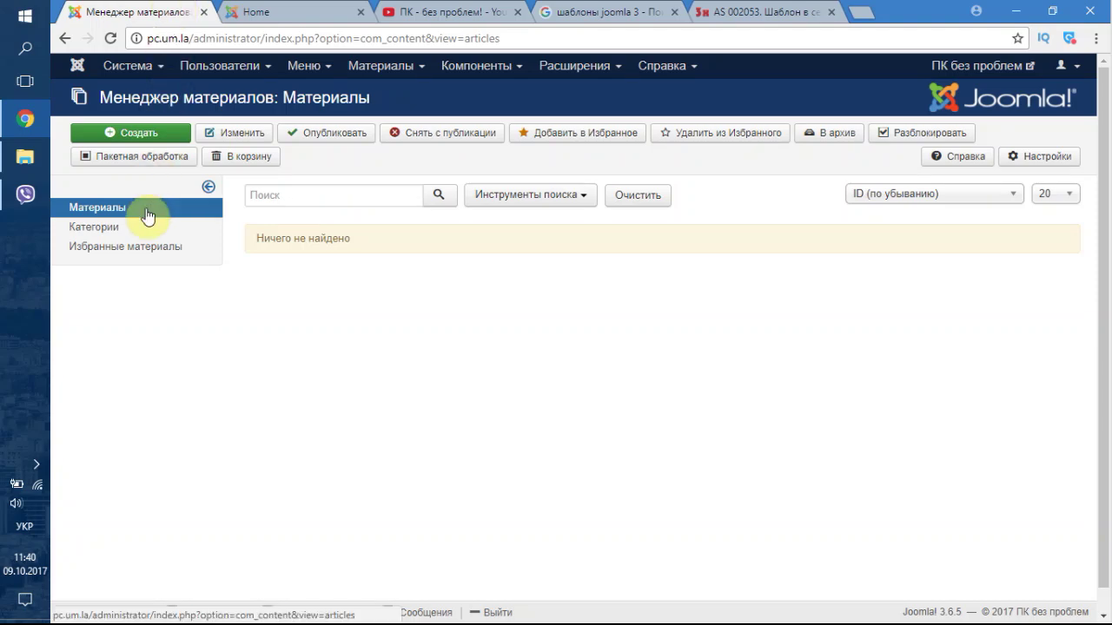
pyautogui.click(141, 141)
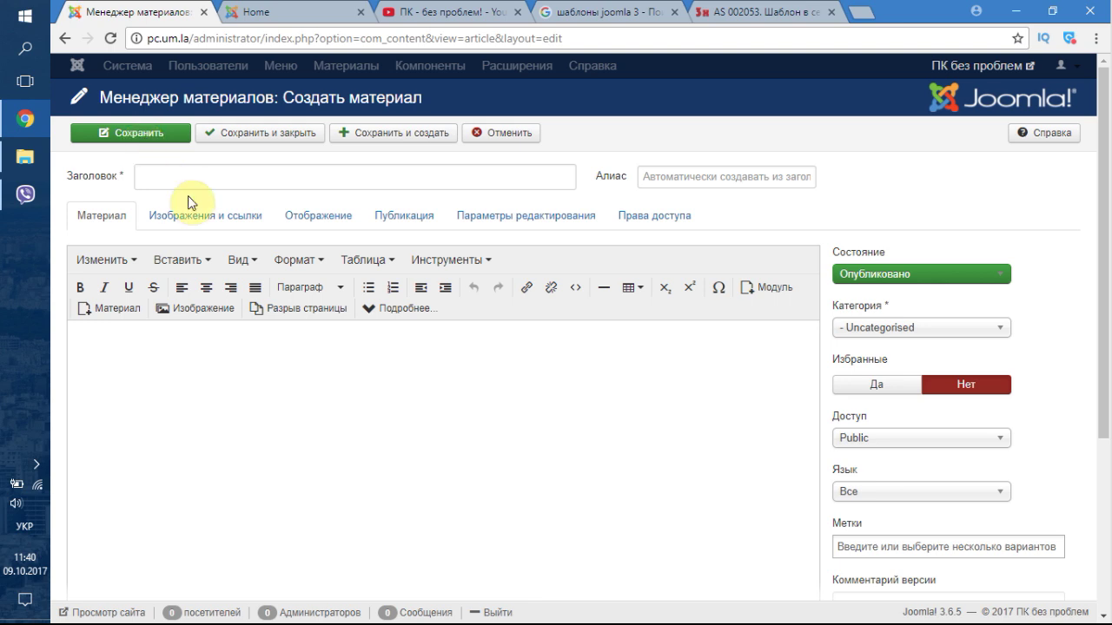
# - Switch the keyboard to English and enter the title 'Youtube-канал о компьютерах и интернете'
pyautogui.click(228, 176)
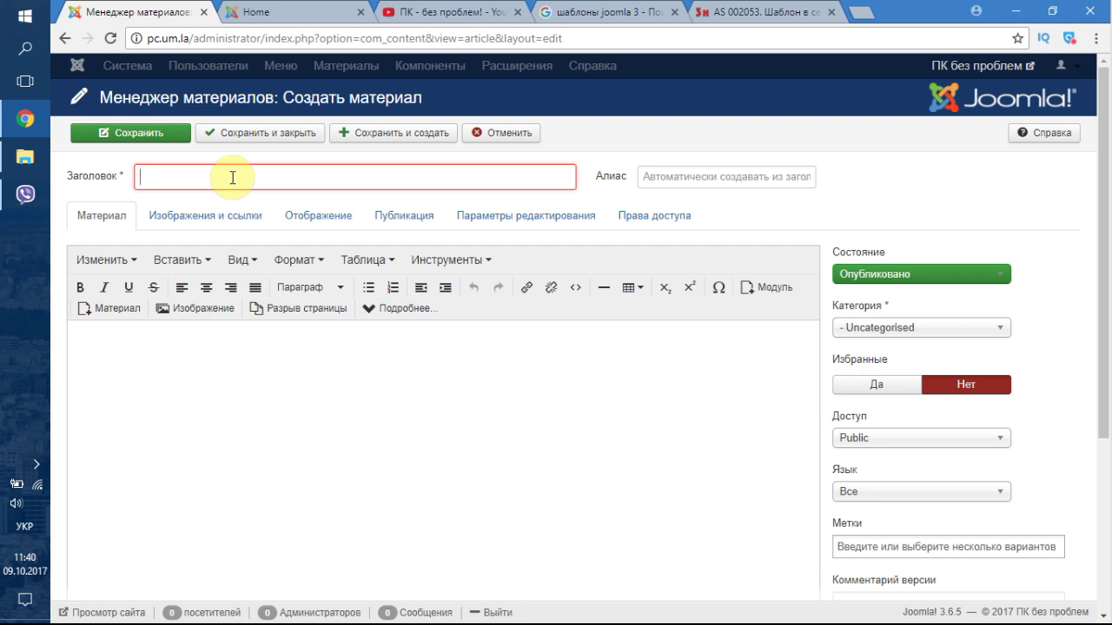
pyautogui.click(232, 177)
pyautogui.write('О')
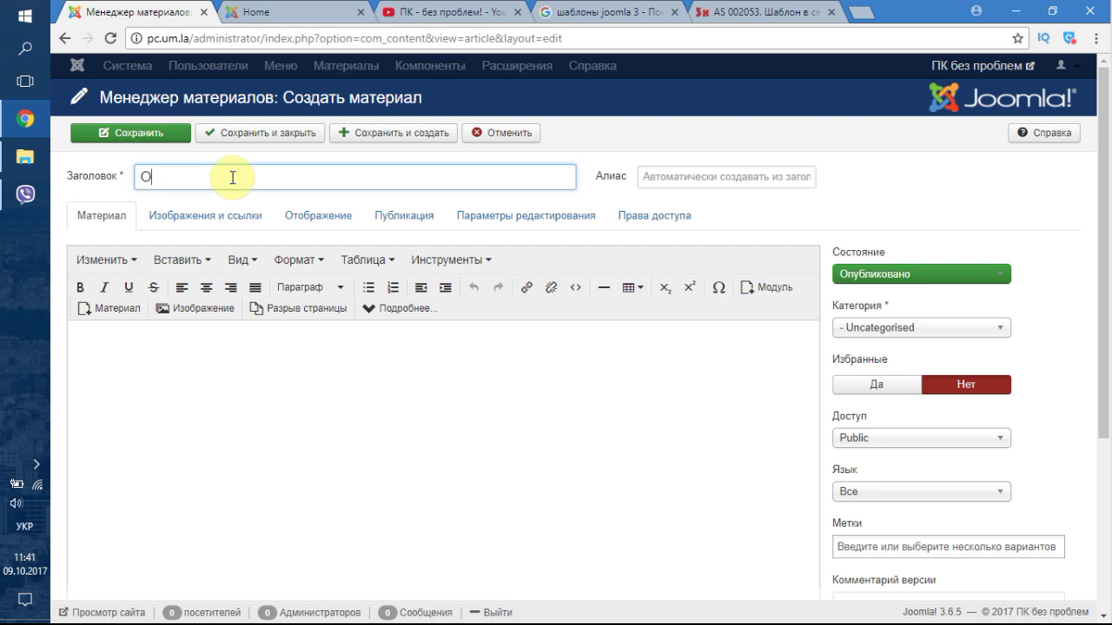
pyautogui.press('BackSpace')
pyautogui.write('Н')
pyautogui.press('BackSpace')
pyautogui.hotkey('alt', 'shift')
pyautogui.write('Y')
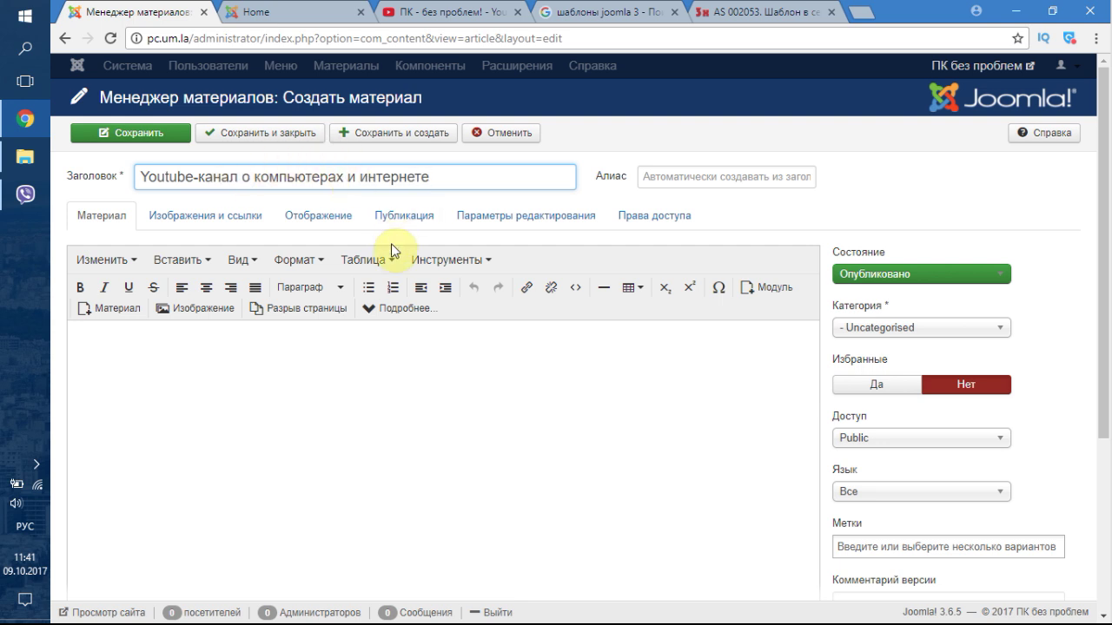
pyautogui.click(303, 354)
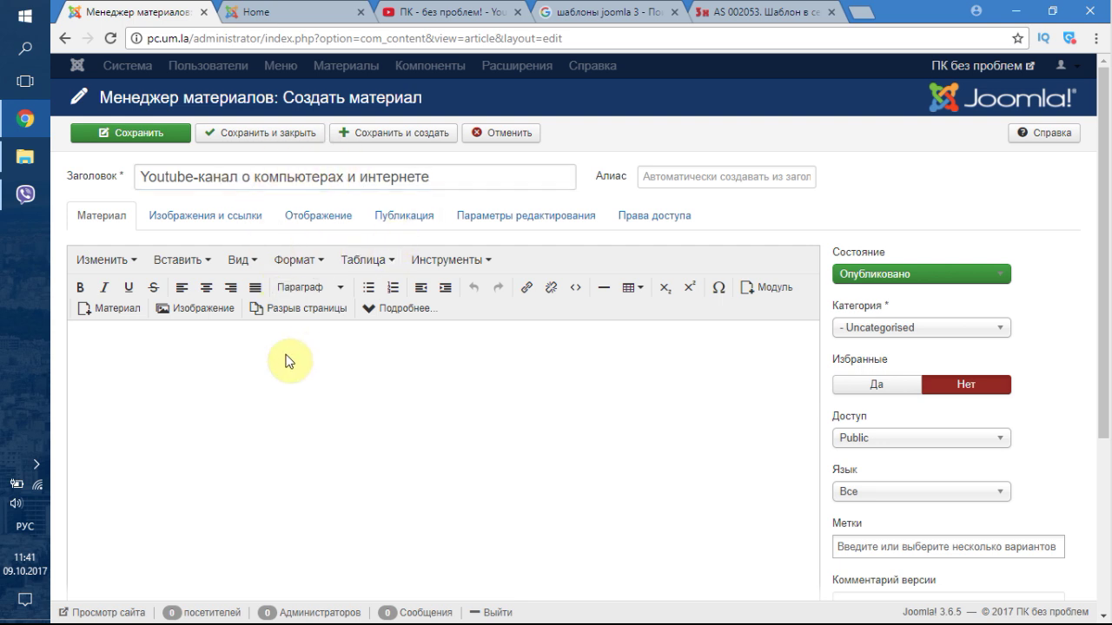
# - Copy the first paragraph of the ПК - без проблем channel's О канале description, then return to Joomla
pyautogui.click(452, 12)
pyautogui.click(539, 355)
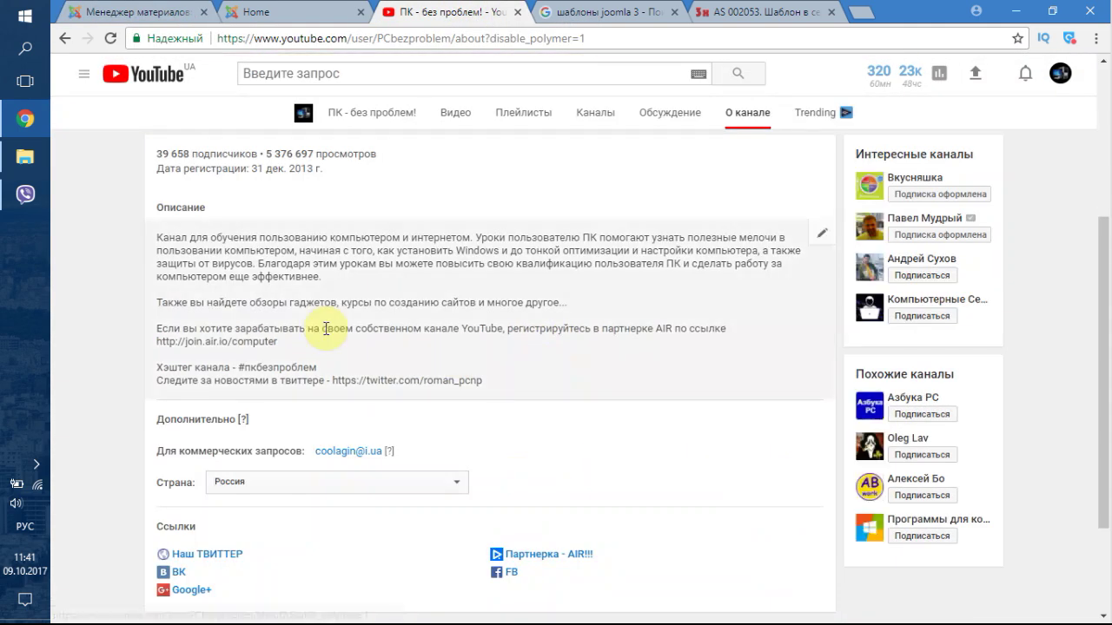
pyautogui.moveTo(157, 246); pyautogui.dragTo(314, 278)
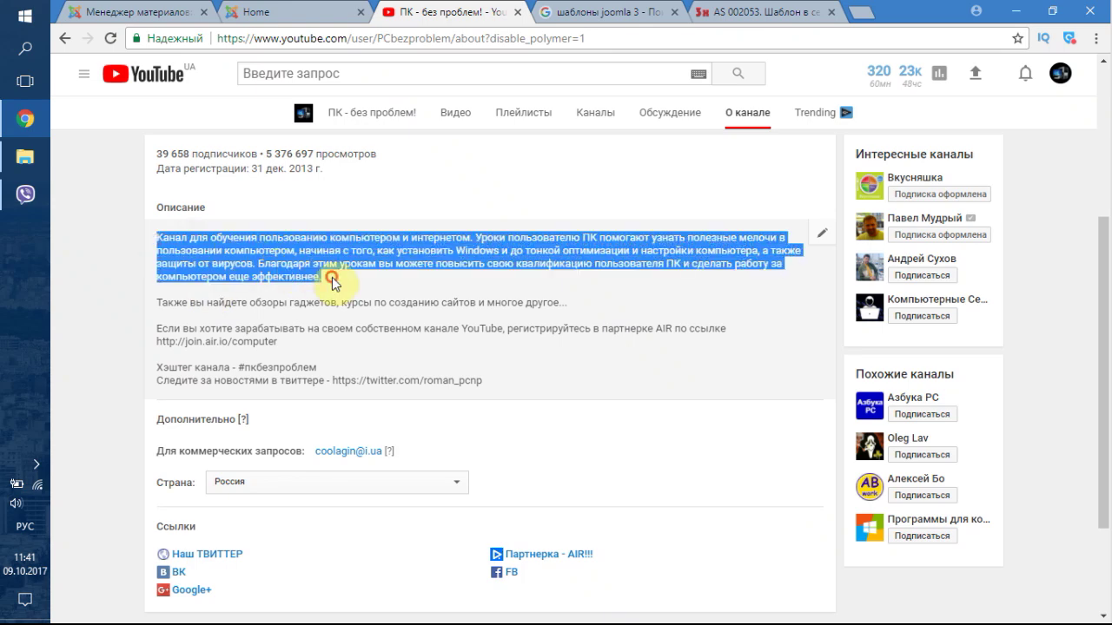
pyautogui.moveTo(386, 300); pyautogui.dragTo(159, 260)
pyautogui.hotkey('ctrl', 'c')
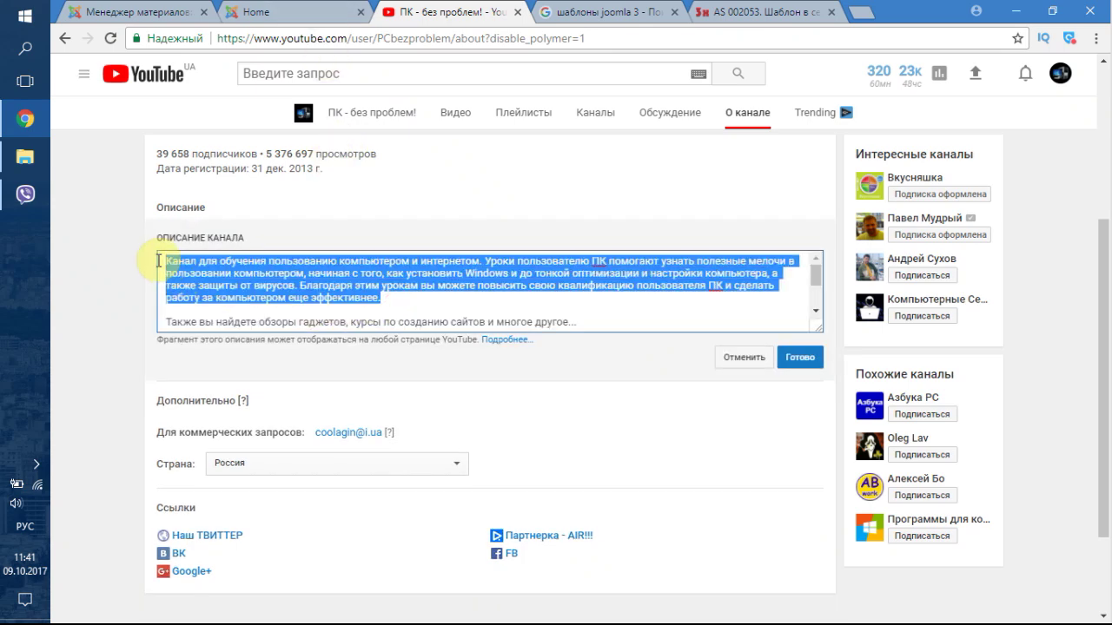
pyautogui.click(287, 9)
# - Paste the channel description into the article body and bring up the Изображение insert dialog
pyautogui.click(171, 10)
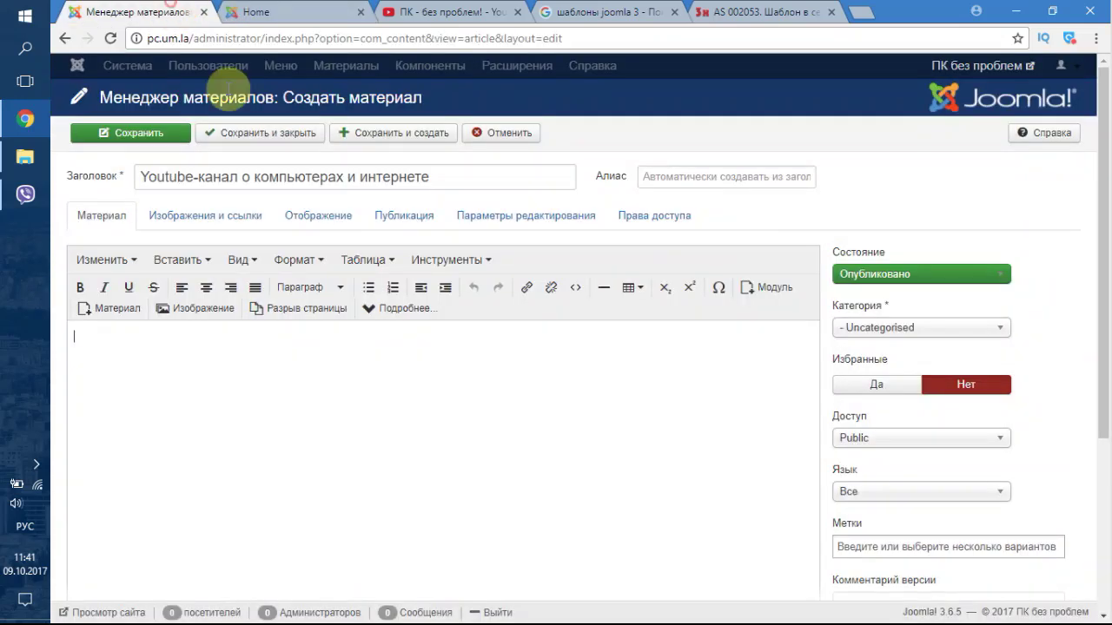
pyautogui.hotkey('ctrl', 'v')
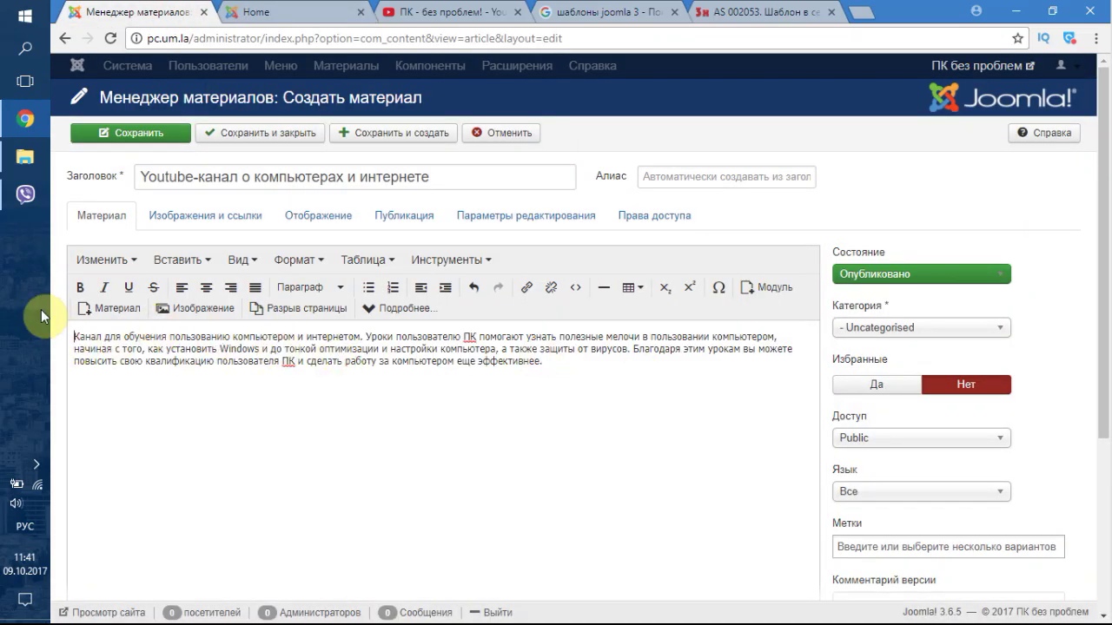
pyautogui.click(185, 315)
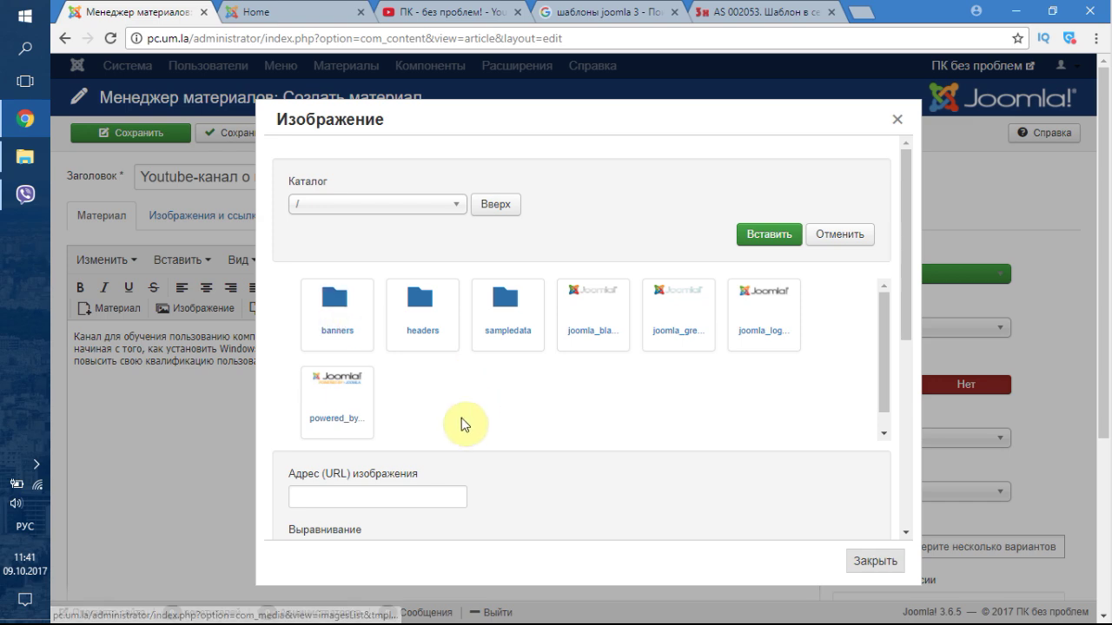
pyautogui.scroll(-2, 468, 422)
pyautogui.scroll(-8, 417, 414)
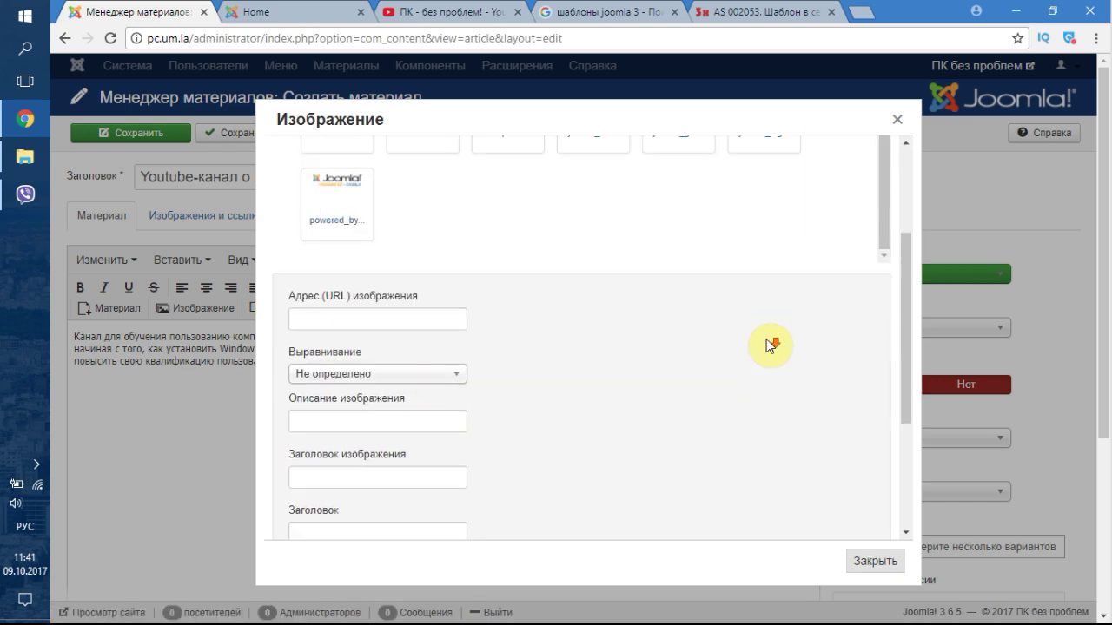
# - Pick computer250.png from the PC folder on Локальный диск (E:) as the image to upload
pyautogui.click(511, 461)
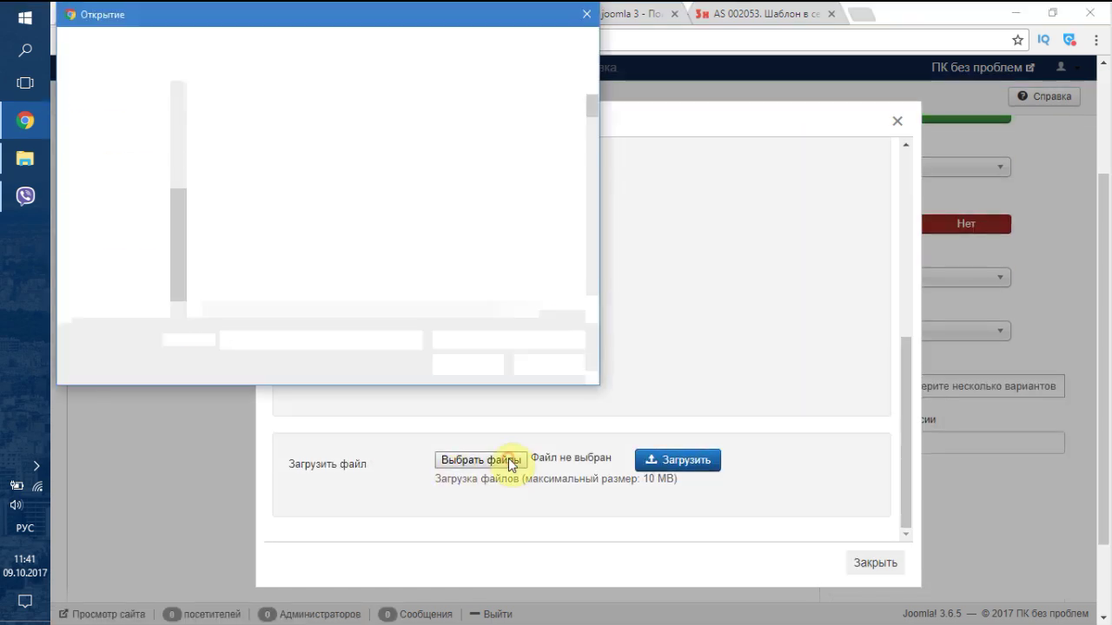
pyautogui.click(113, 277)
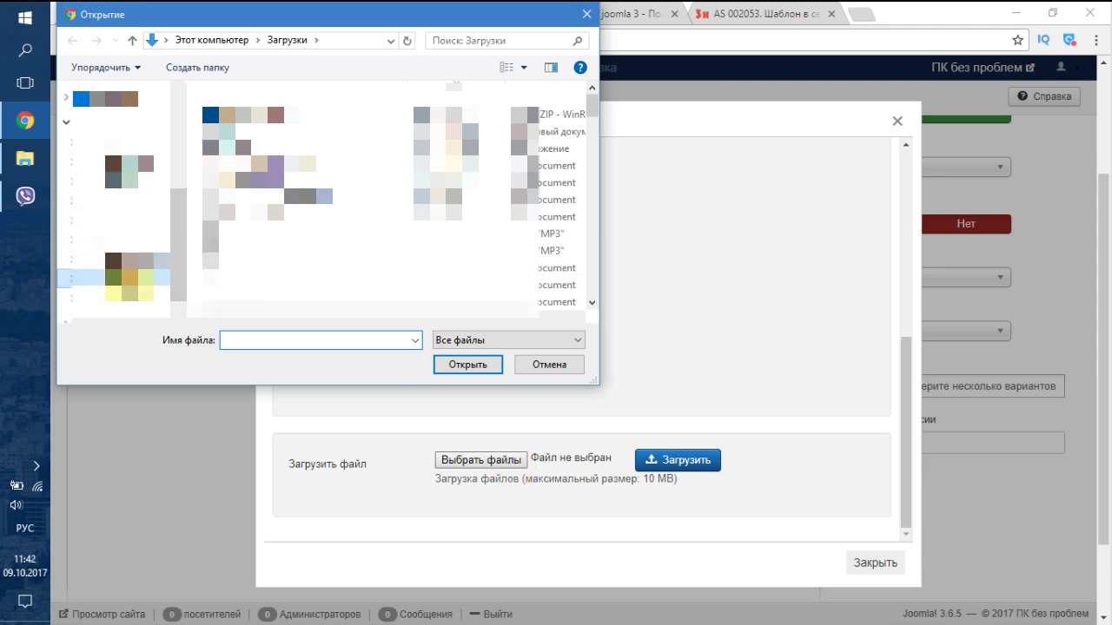
pyautogui.click(112, 295)
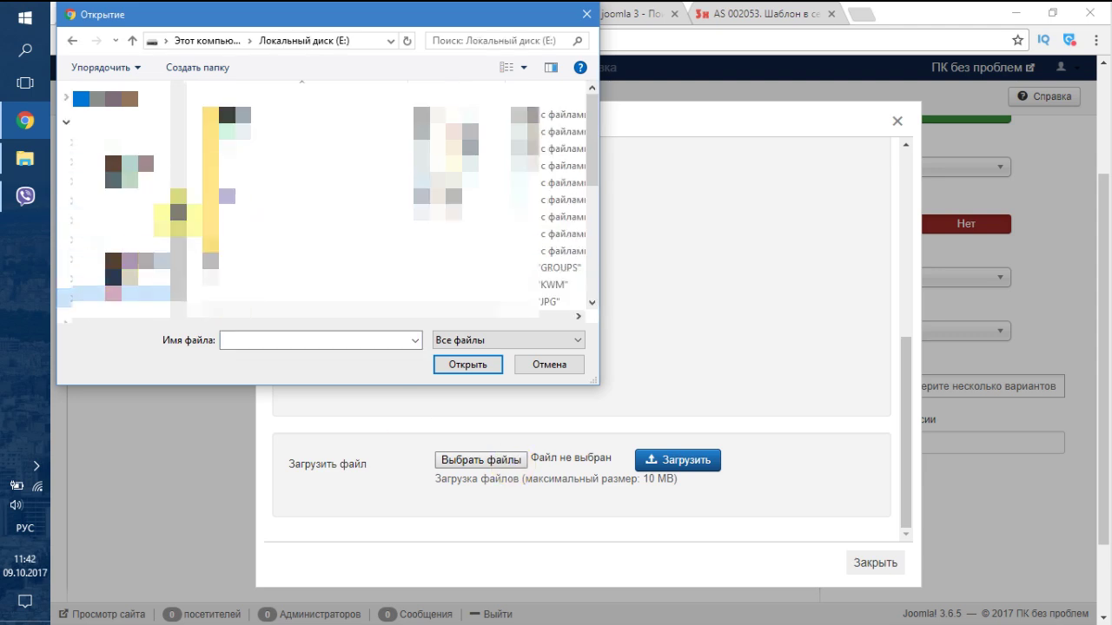
pyautogui.doubleClick(252, 148)
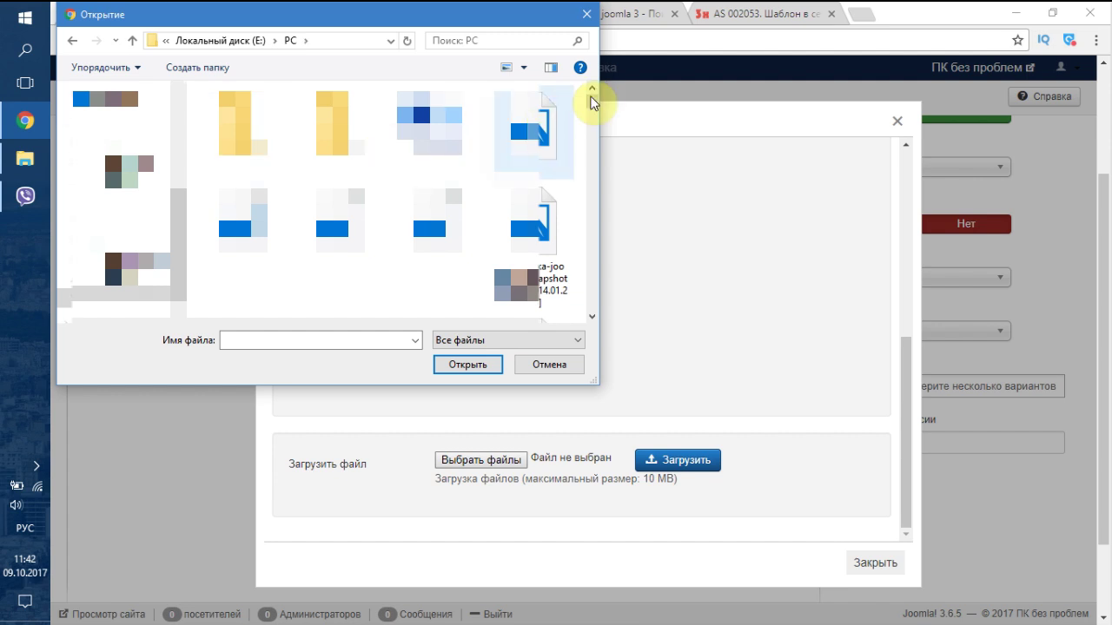
pyautogui.moveTo(594, 101); pyautogui.dragTo(578, 315)
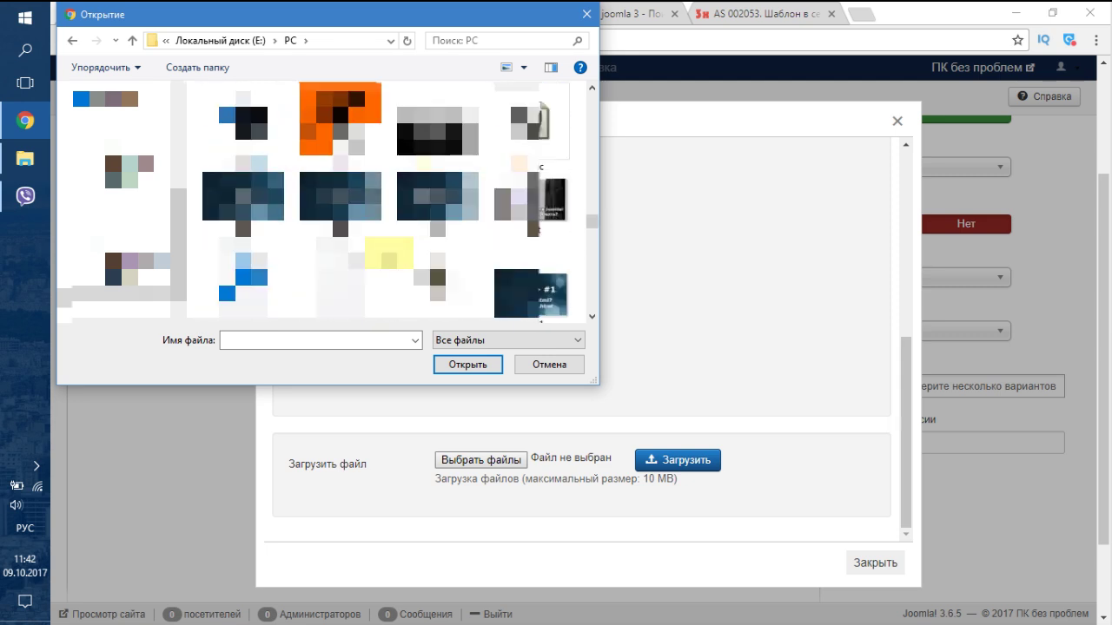
pyautogui.click(243, 130)
pyautogui.click(461, 363)
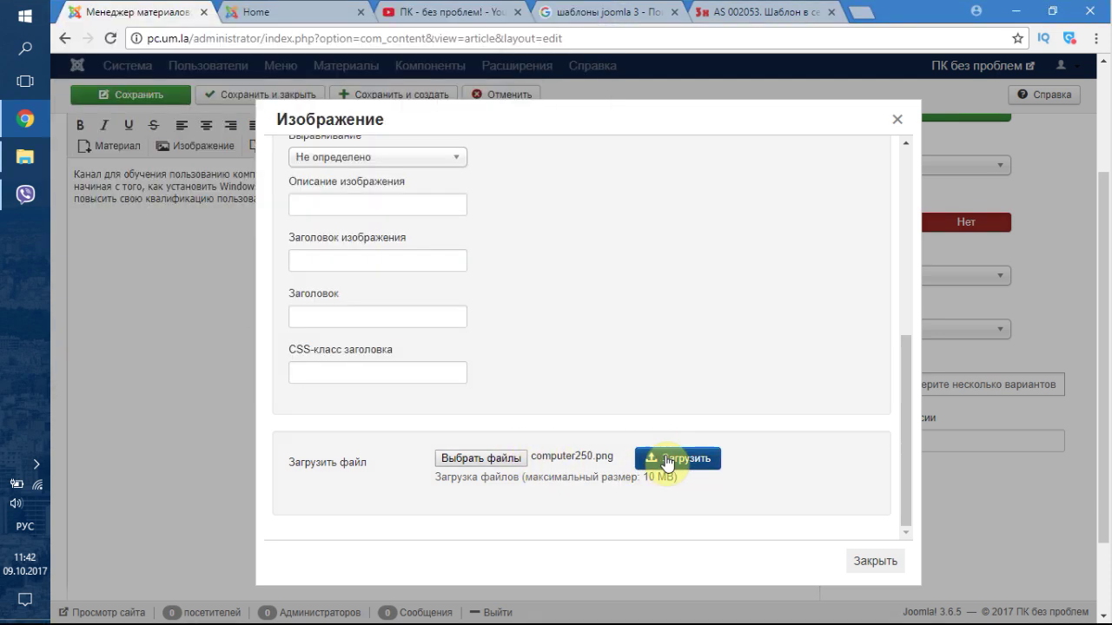
# - Upload computer250.png to the media library and insert it into the article
pyautogui.click(665, 456)
pyautogui.click(588, 372)
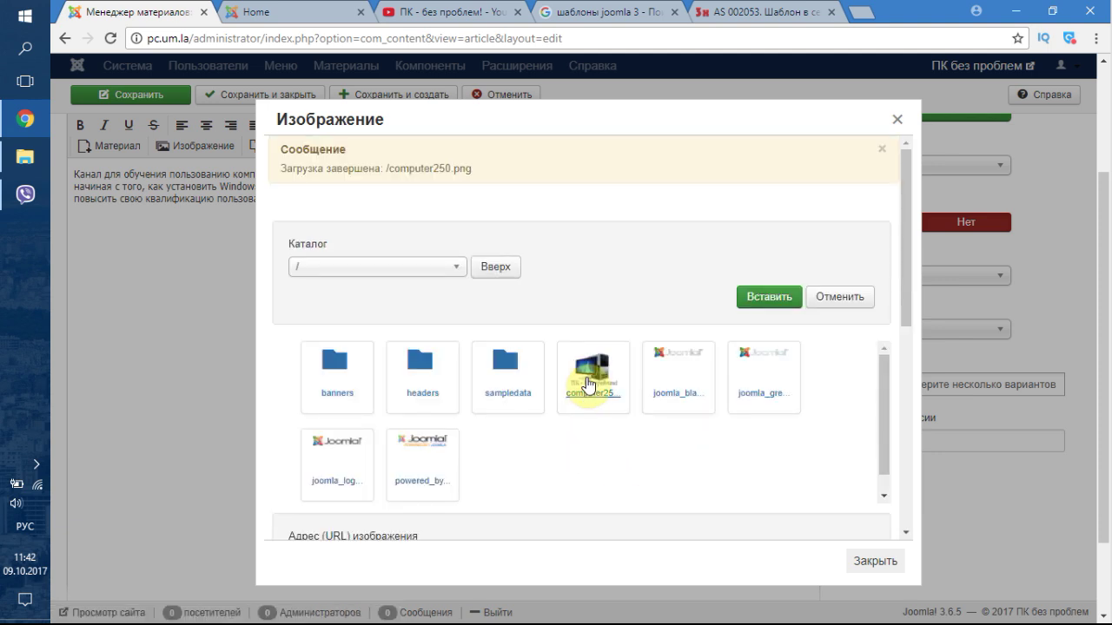
pyautogui.click(771, 300)
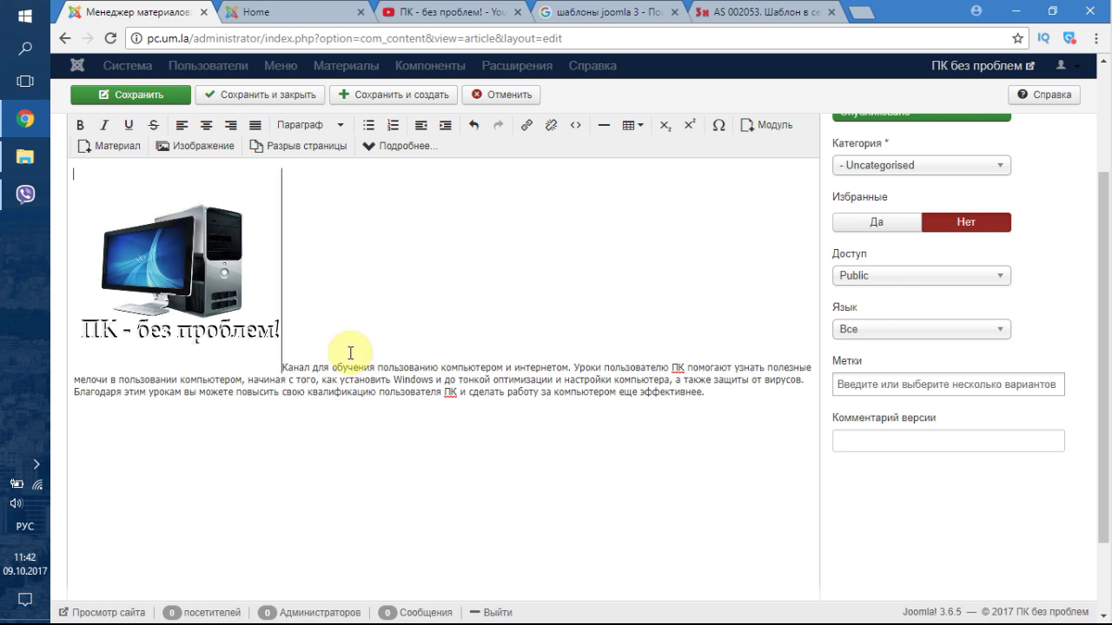
# - Left-align the description paragraph and check the inserted image's options, leaving them unchanged
pyautogui.click(332, 380)
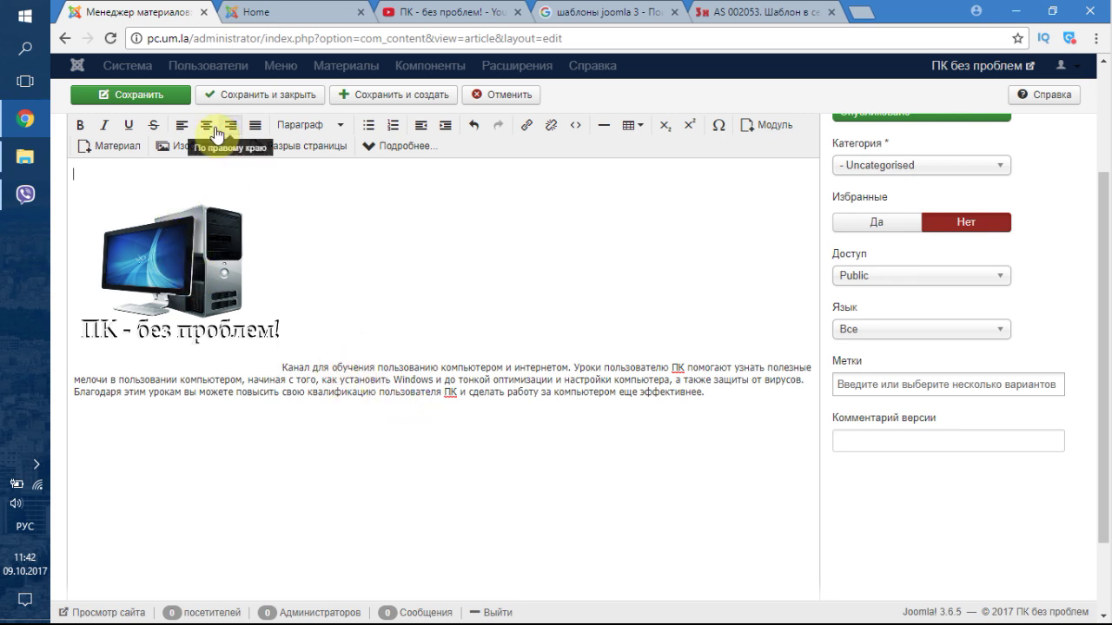
pyautogui.click(183, 127)
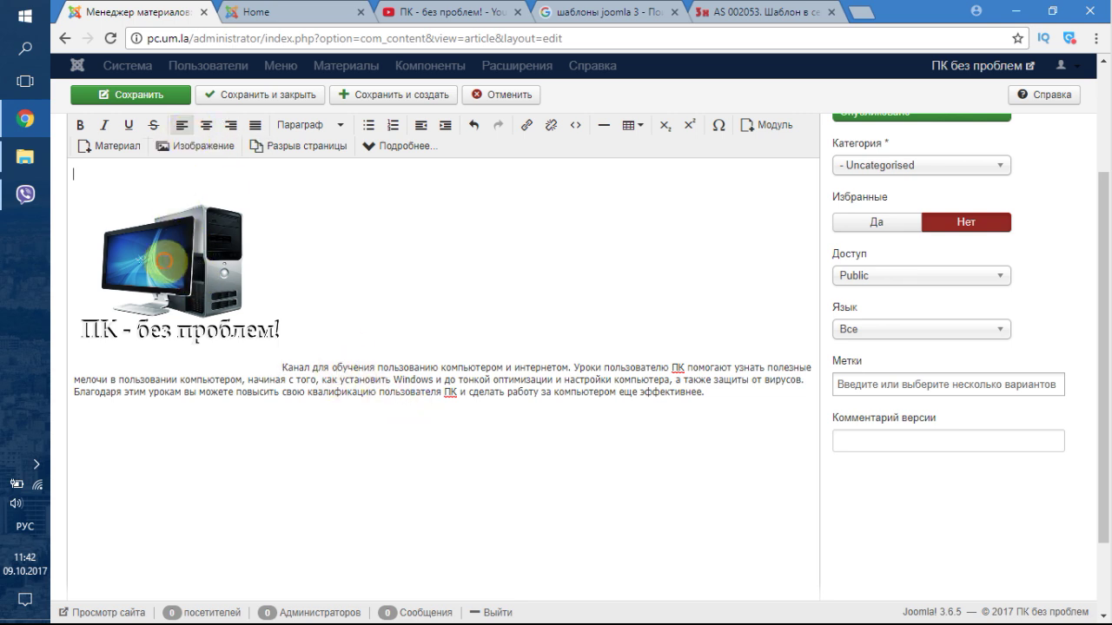
pyautogui.click(324, 391)
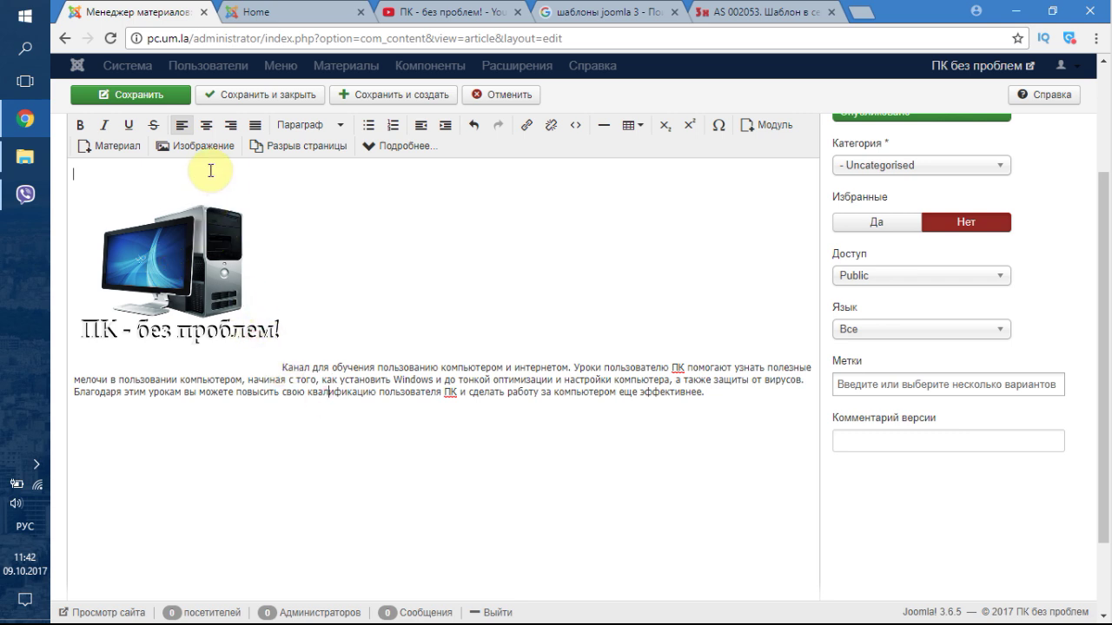
pyautogui.rightClick(195, 229)
pyautogui.click(174, 276)
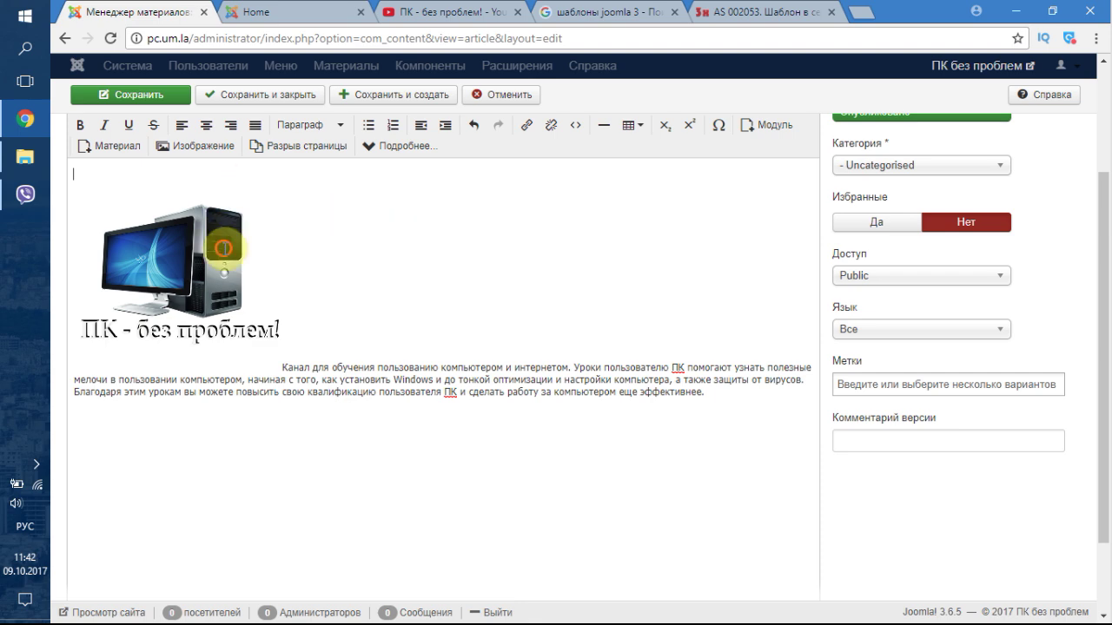
pyautogui.click(183, 144)
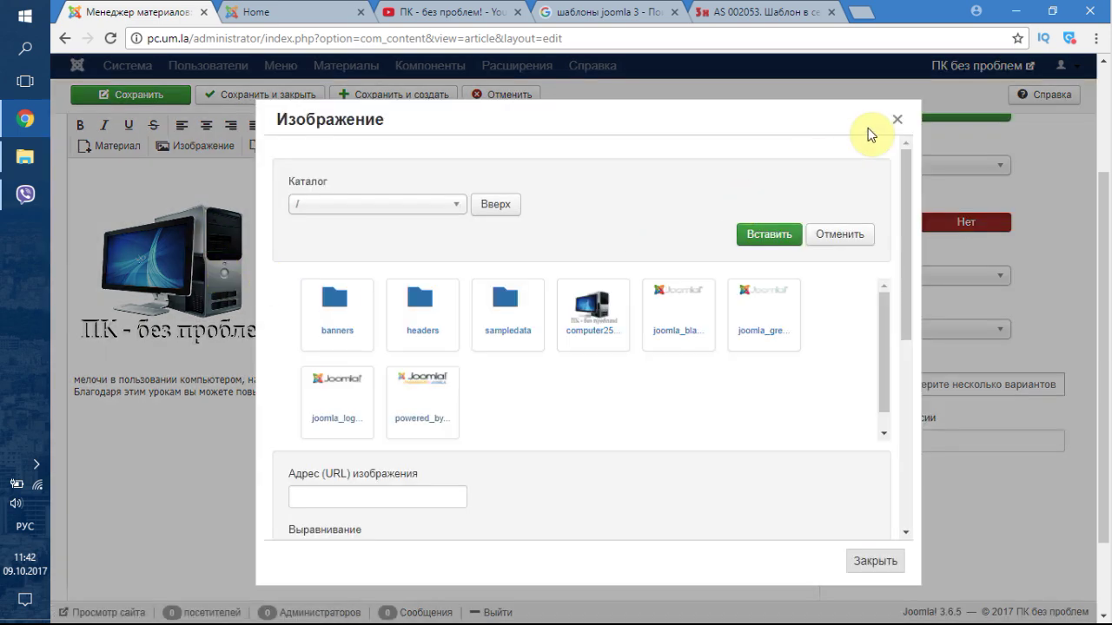
pyautogui.click(897, 119)
pyautogui.click(176, 289)
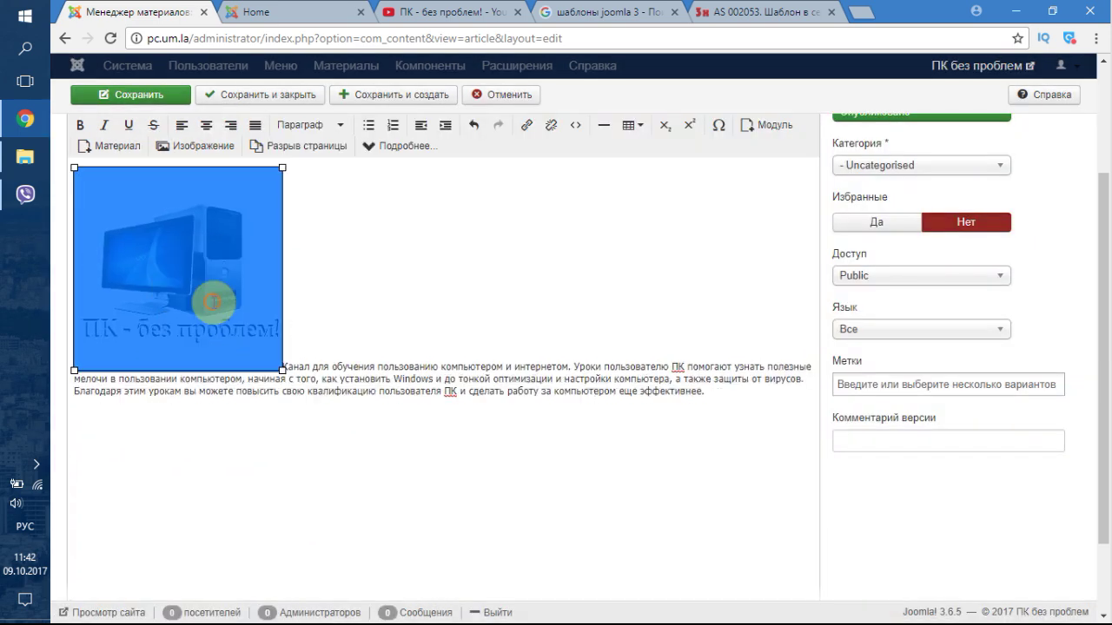
pyautogui.click(186, 145)
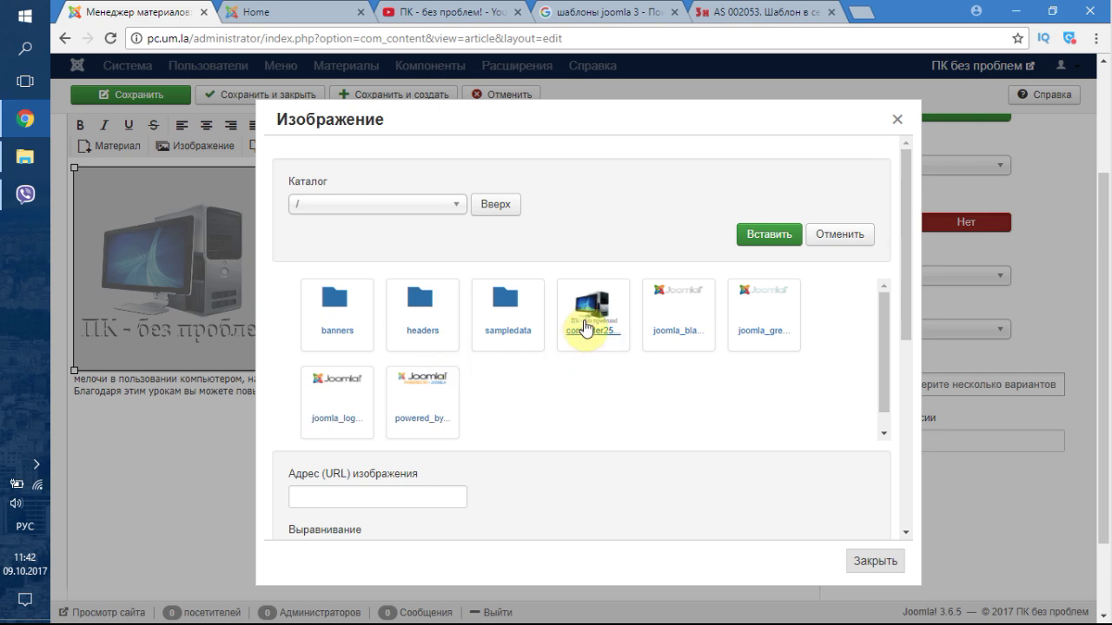
pyautogui.click(886, 557)
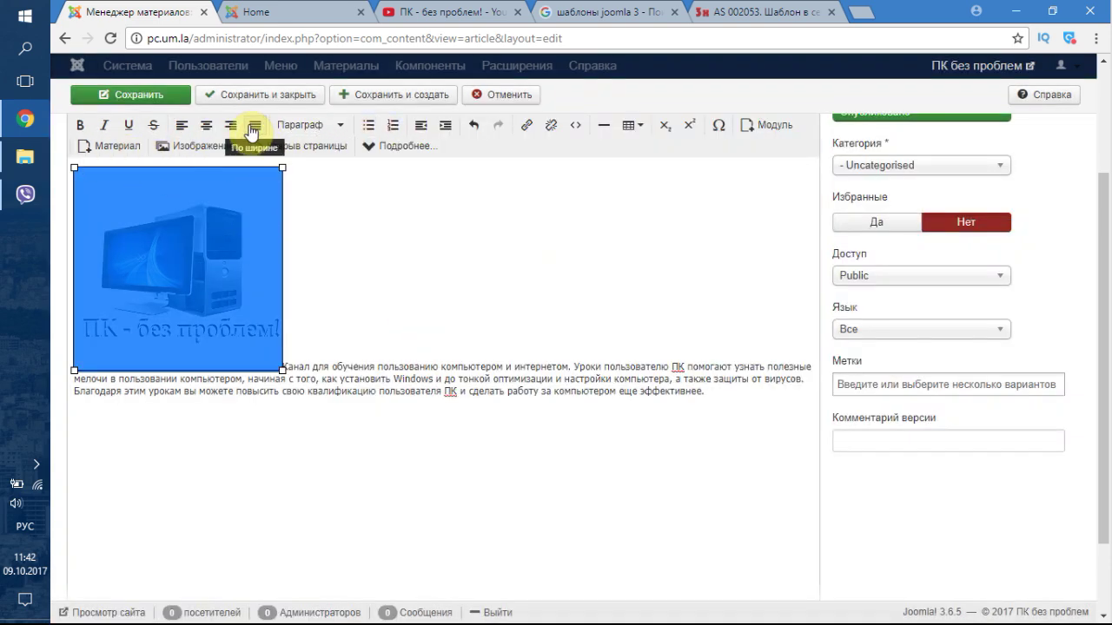
# - Select the description paragraph and set its alignment to Justify
pyautogui.moveTo(285, 366); pyautogui.dragTo(757, 407)
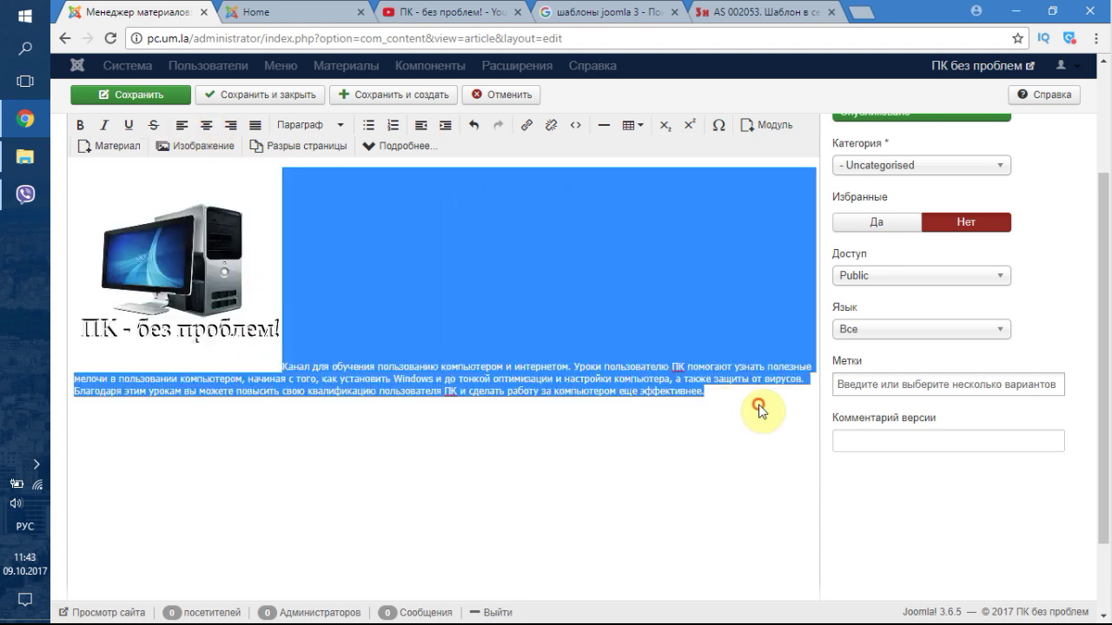
pyautogui.scroll(-2, 469, 440)
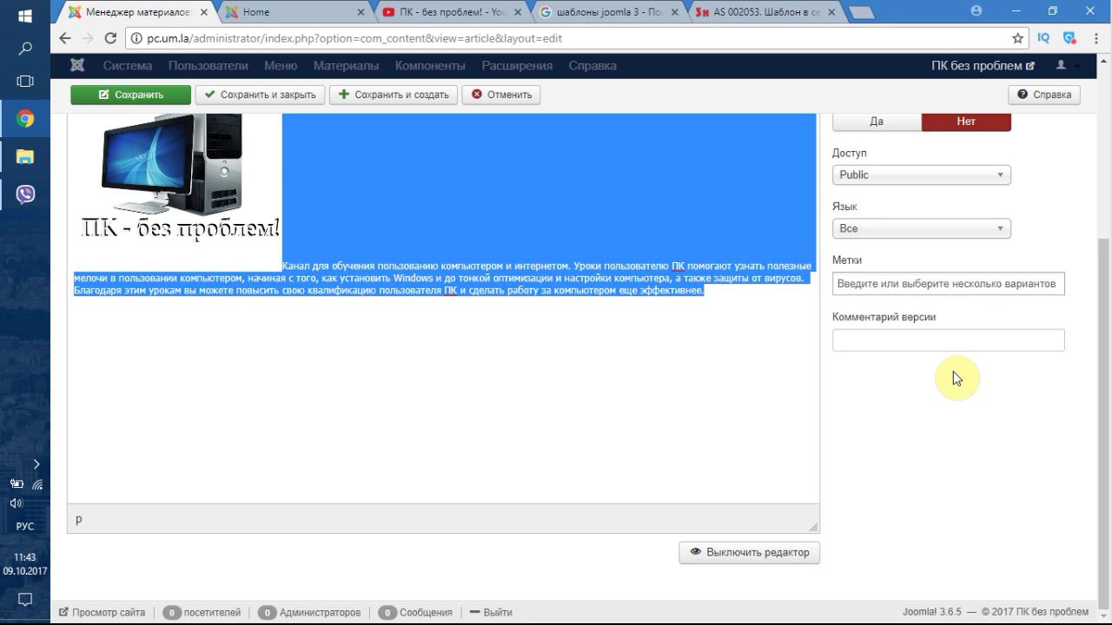
pyautogui.scroll(5, 950, 375)
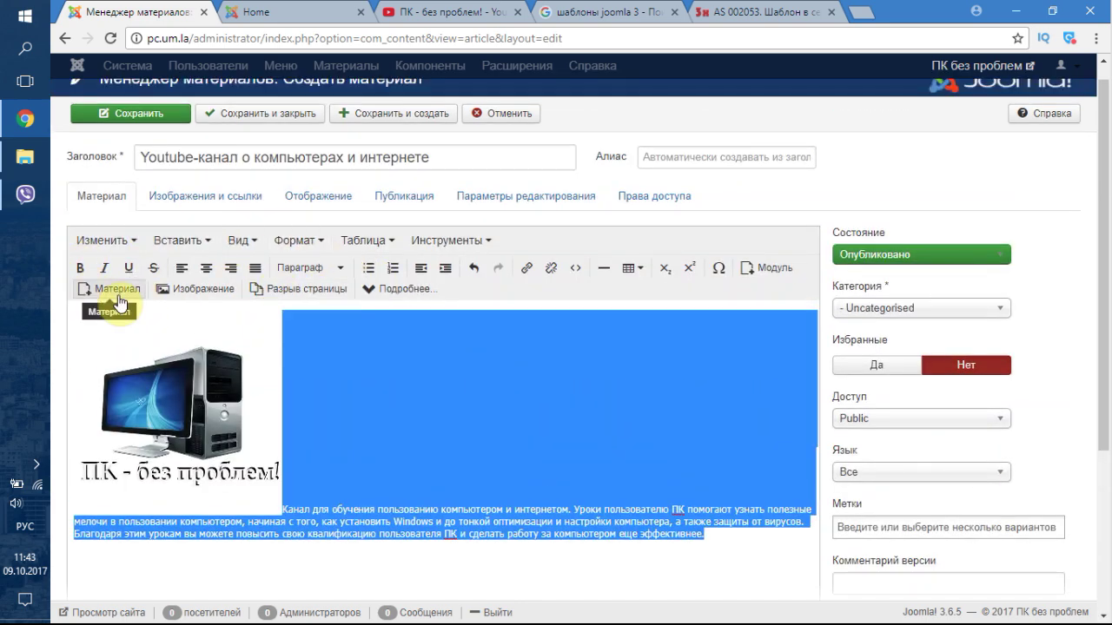
pyautogui.click(207, 268)
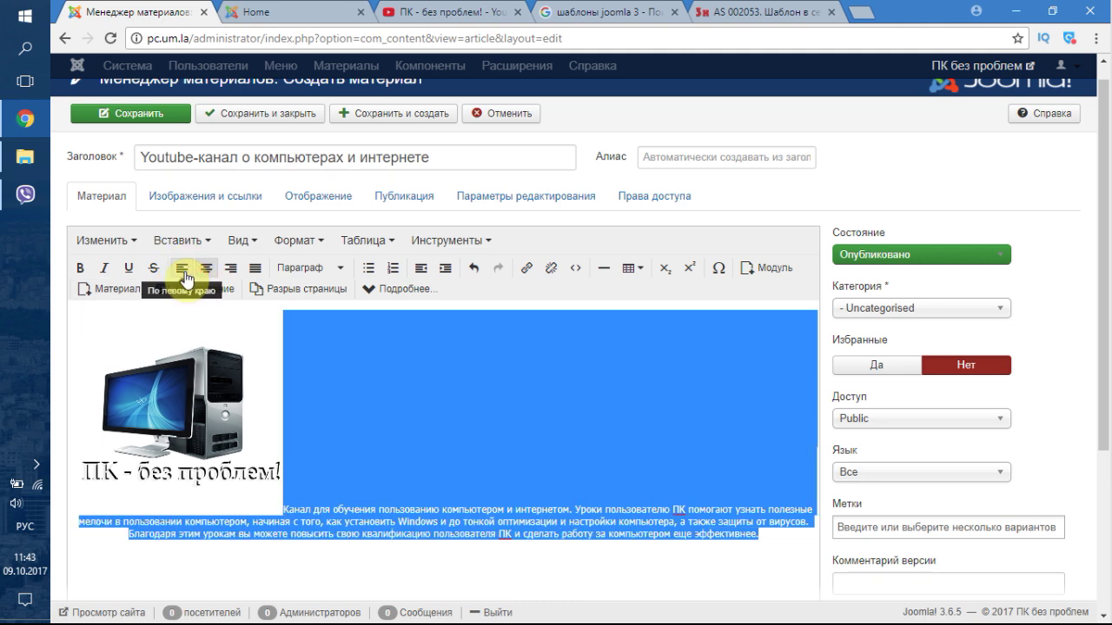
pyautogui.click(184, 276)
pyautogui.click(232, 274)
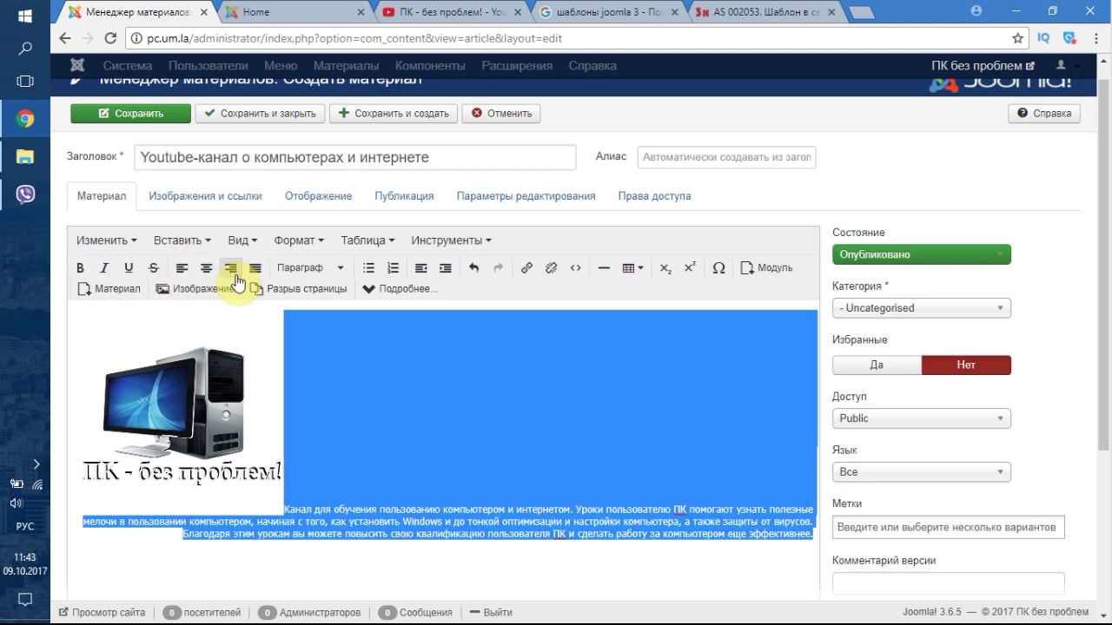
pyautogui.click(251, 275)
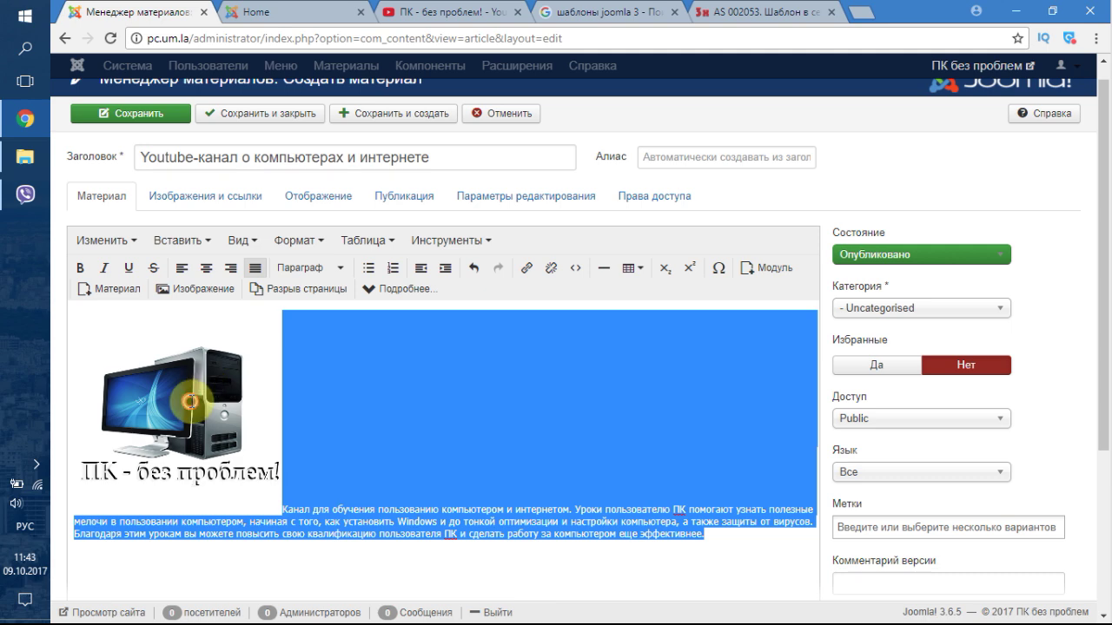
# - Resize the computer thumbnail to about 123×120 beside the description text
pyautogui.click(289, 511)
pyautogui.moveTo(282, 467); pyautogui.dragTo(198, 382)
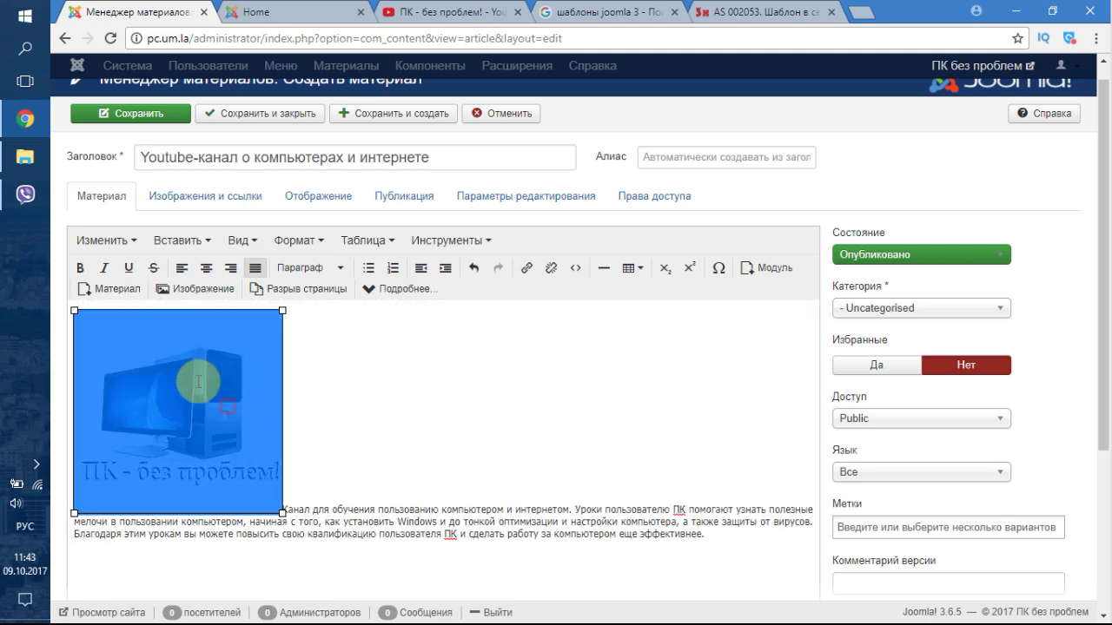
pyautogui.moveTo(282, 513); pyautogui.dragTo(230, 410)
pyautogui.click(227, 380)
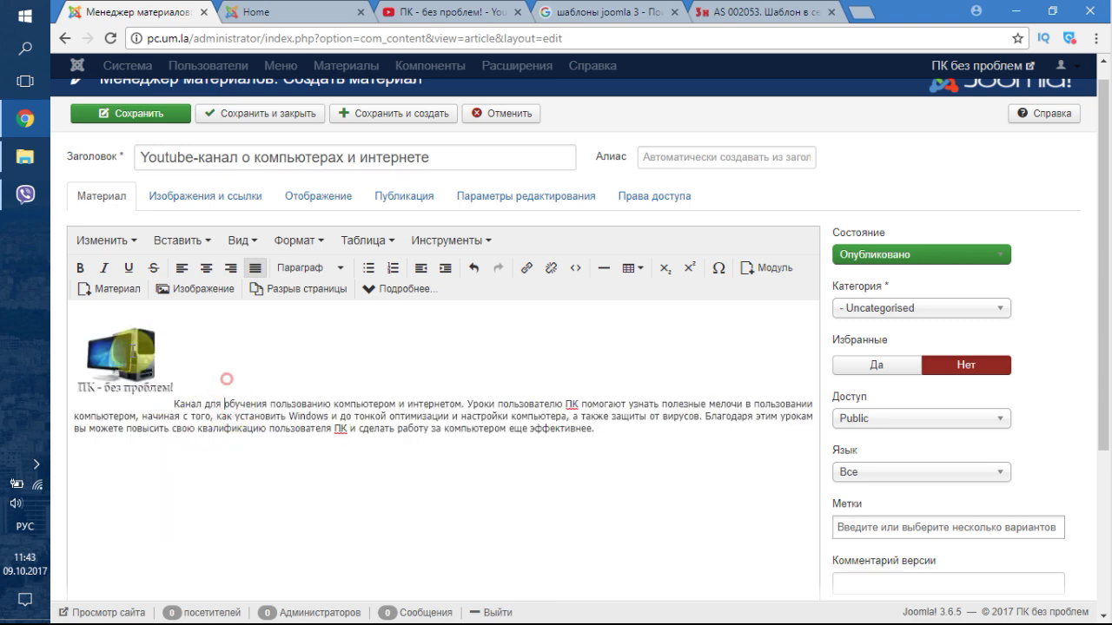
pyautogui.click(109, 241)
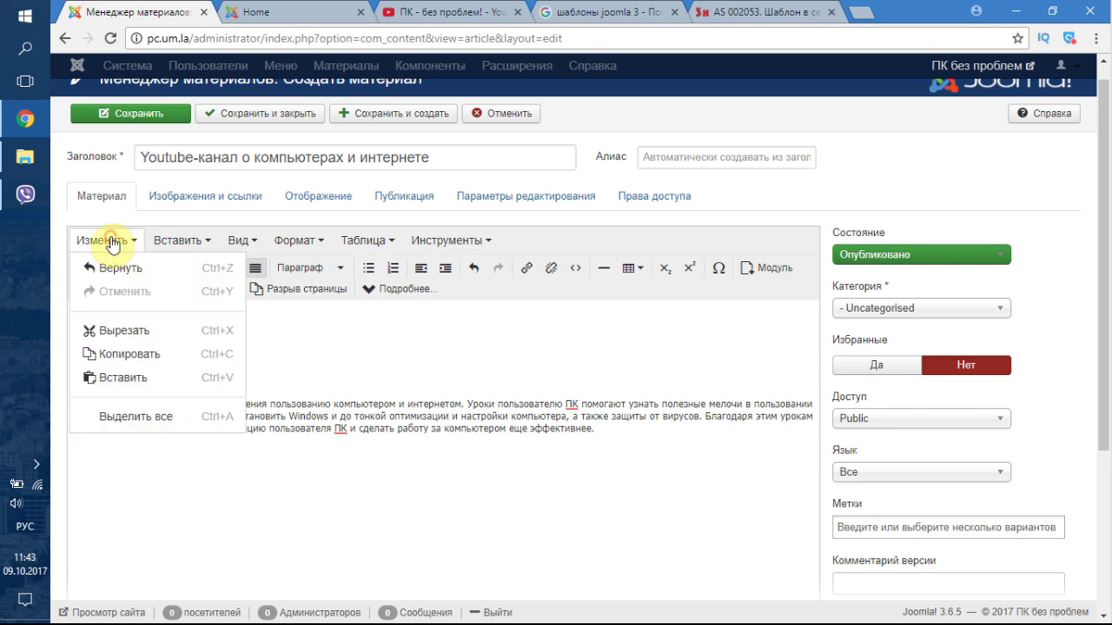
pyautogui.click(370, 383)
pyautogui.doubleClick(181, 383)
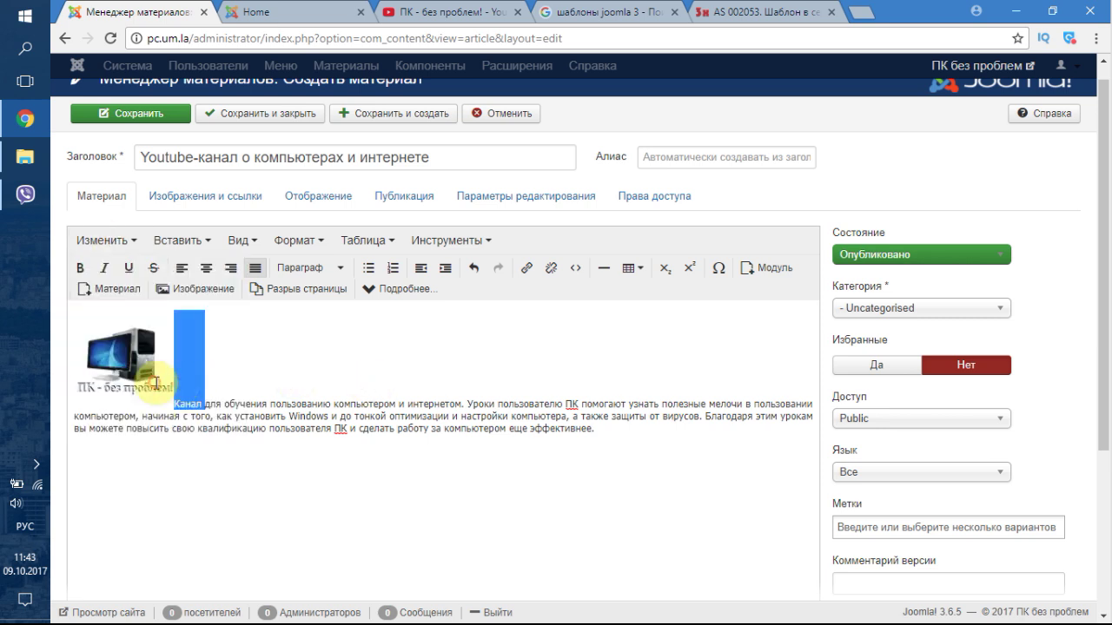
pyautogui.click(262, 417)
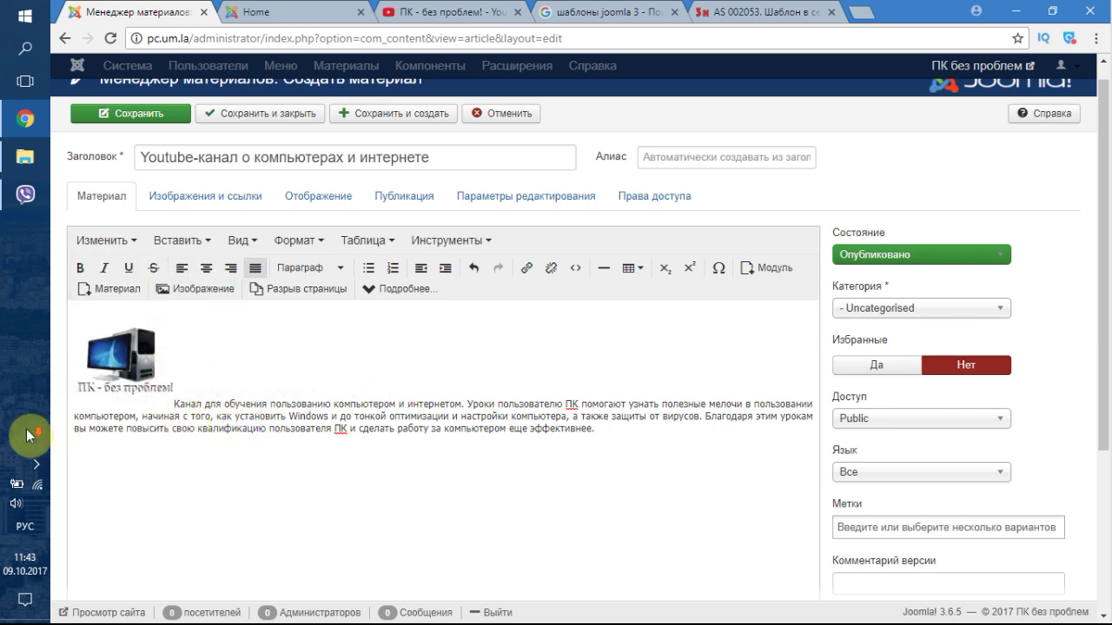
pyautogui.scroll(-3, 238, 405)
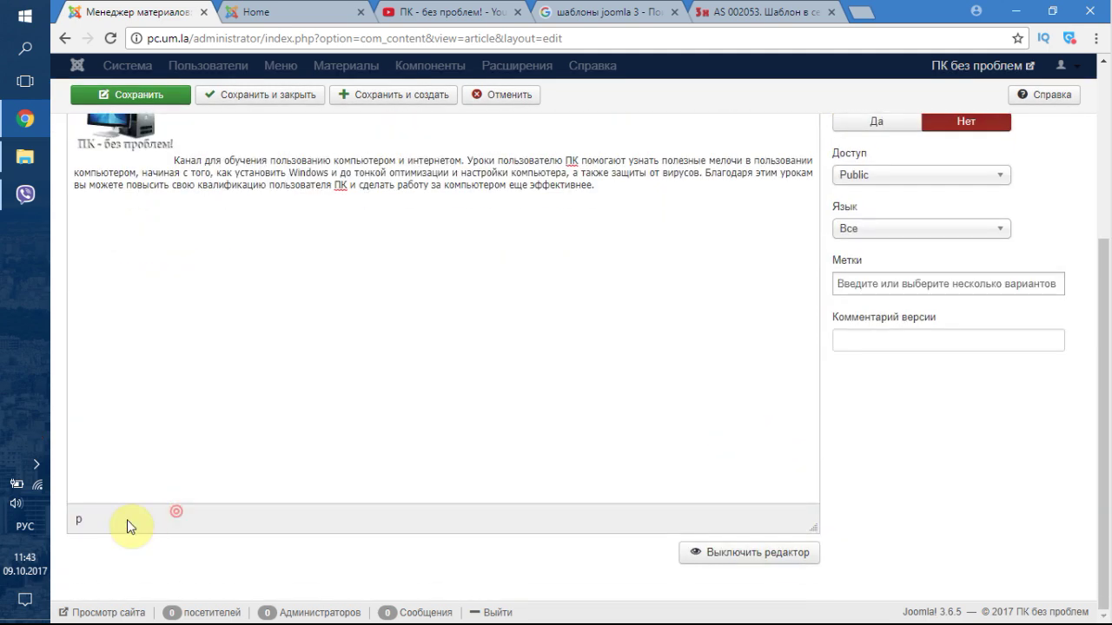
pyautogui.click(718, 554)
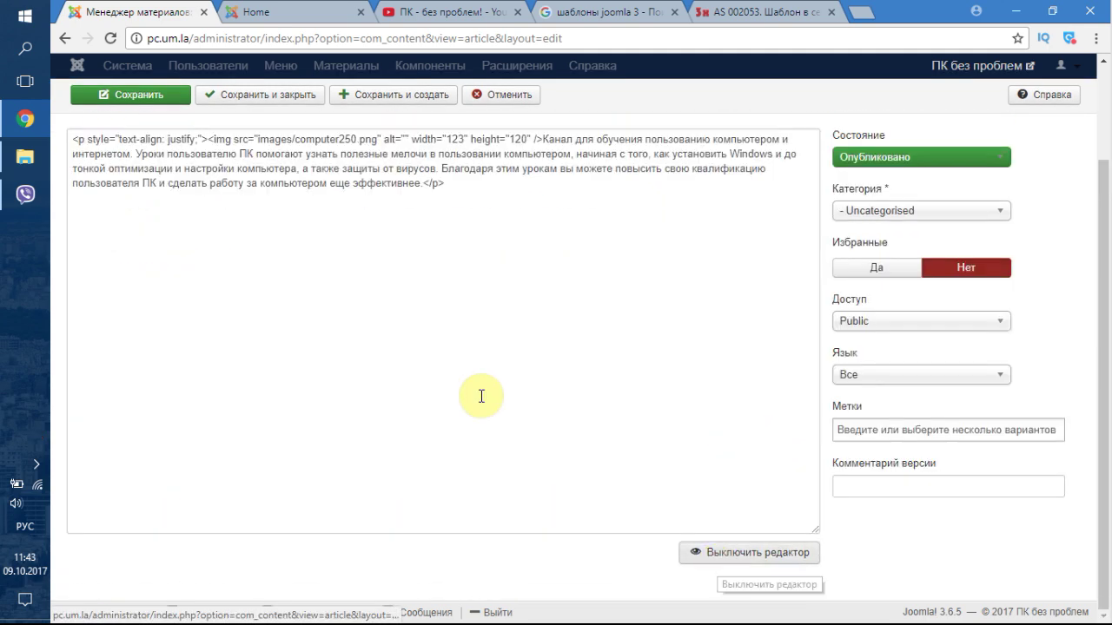
pyautogui.click(772, 552)
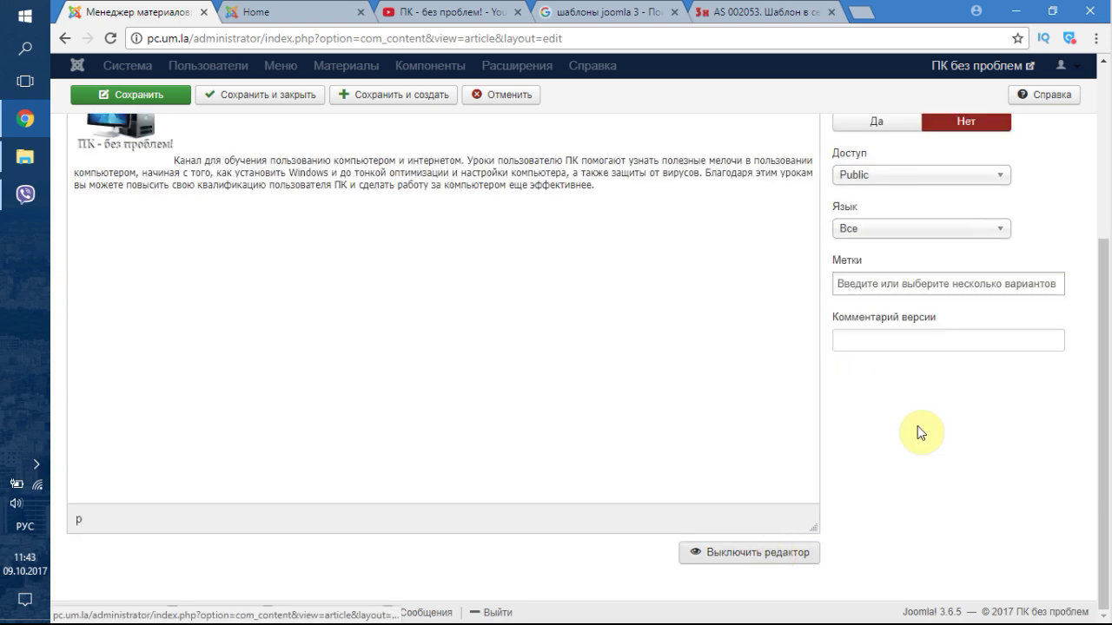
pyautogui.scroll(3, 918, 434)
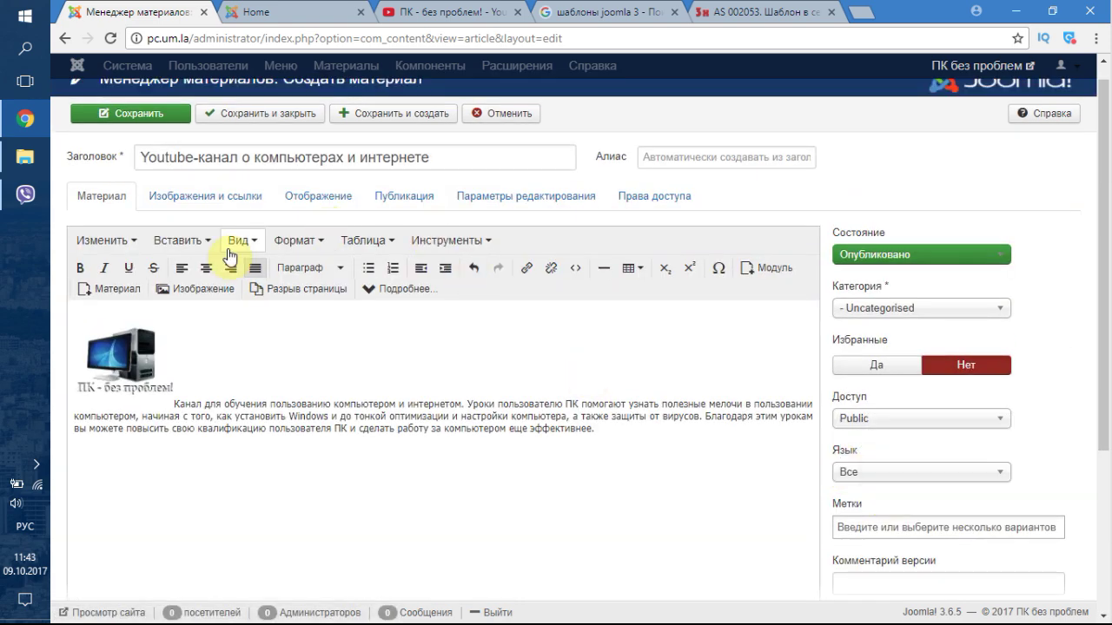
pyautogui.scroll(-3, 864, 299)
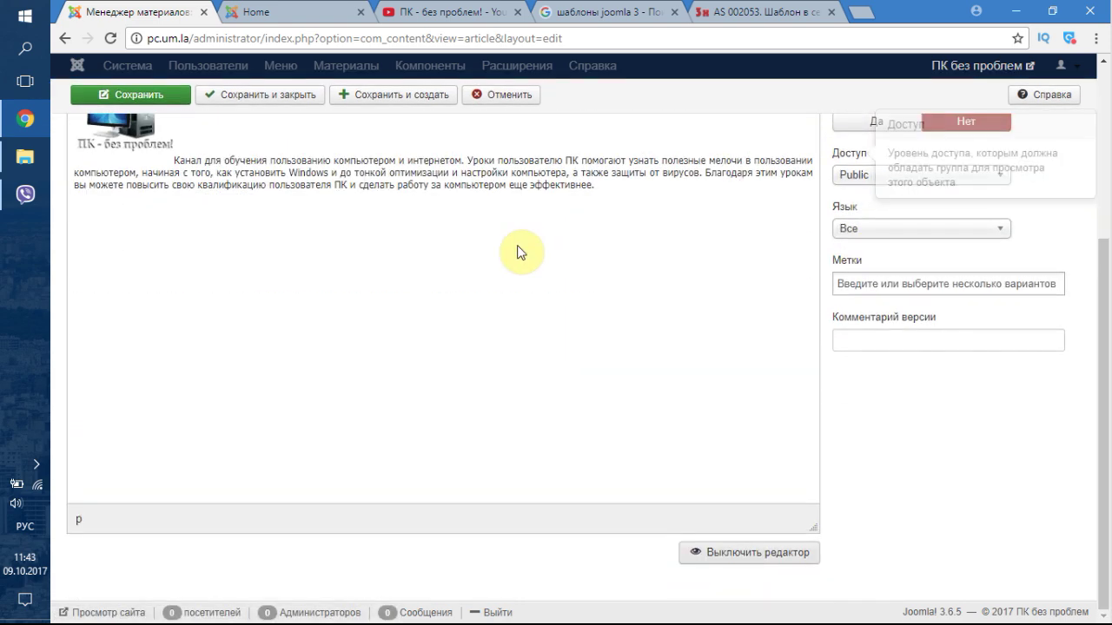
pyautogui.scroll(3, 894, 365)
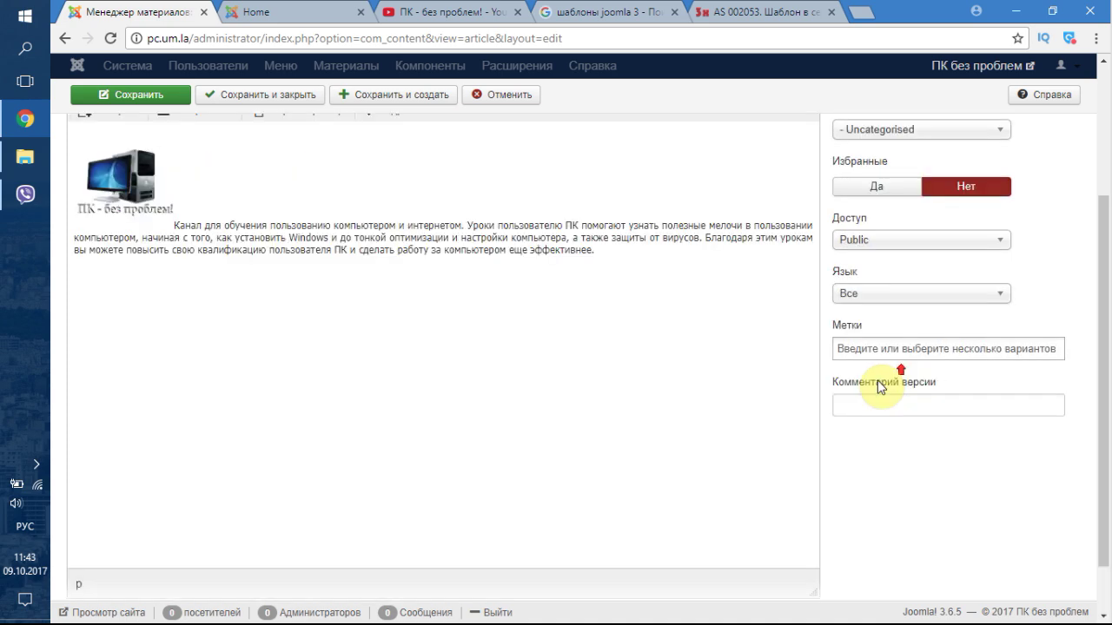
pyautogui.scroll(-2, 858, 383)
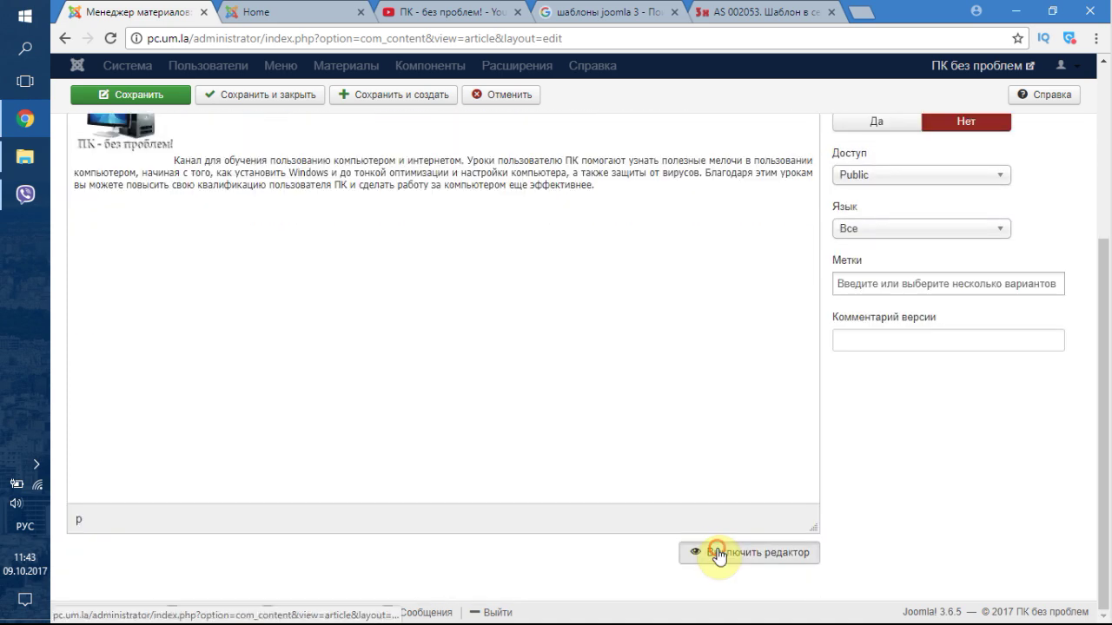
pyautogui.click(718, 553)
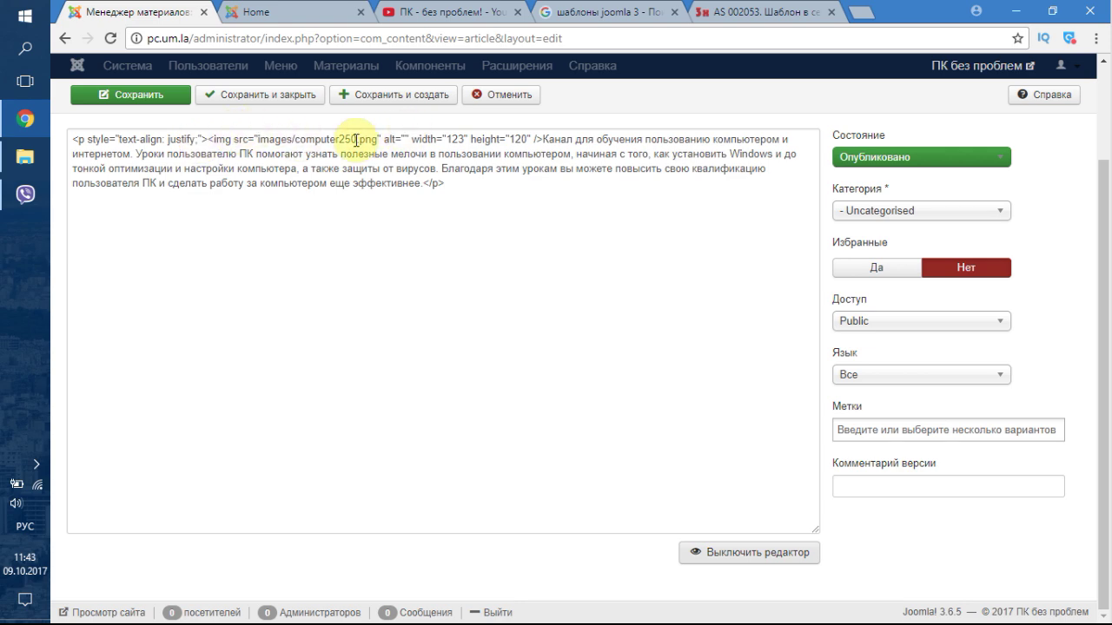
pyautogui.click(752, 551)
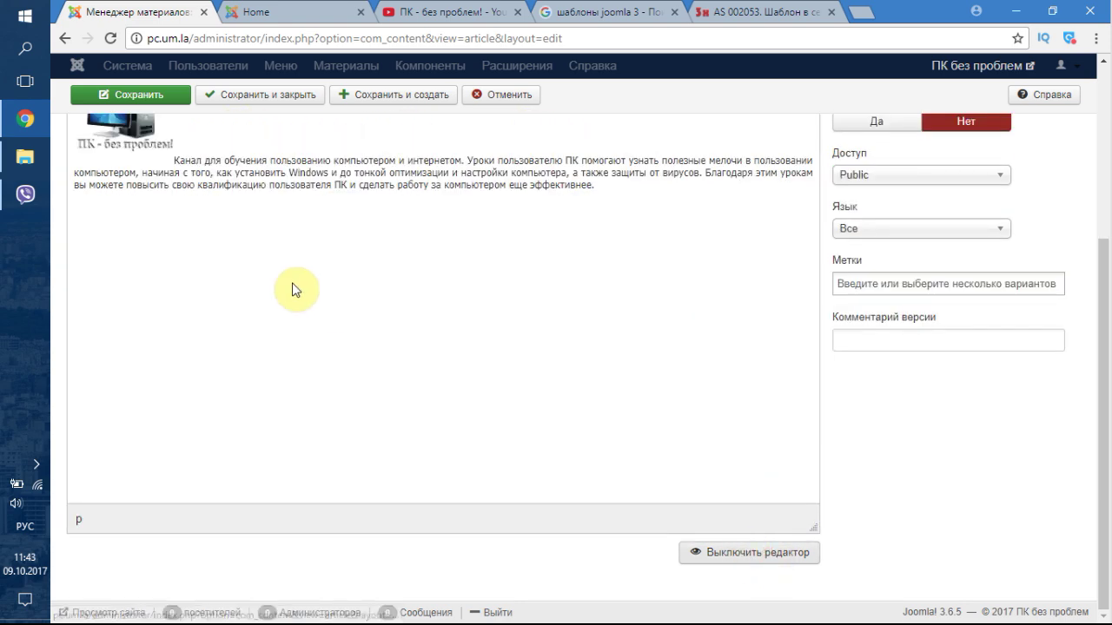
pyautogui.scroll(2, 293, 308)
pyautogui.scroll(1, 295, 328)
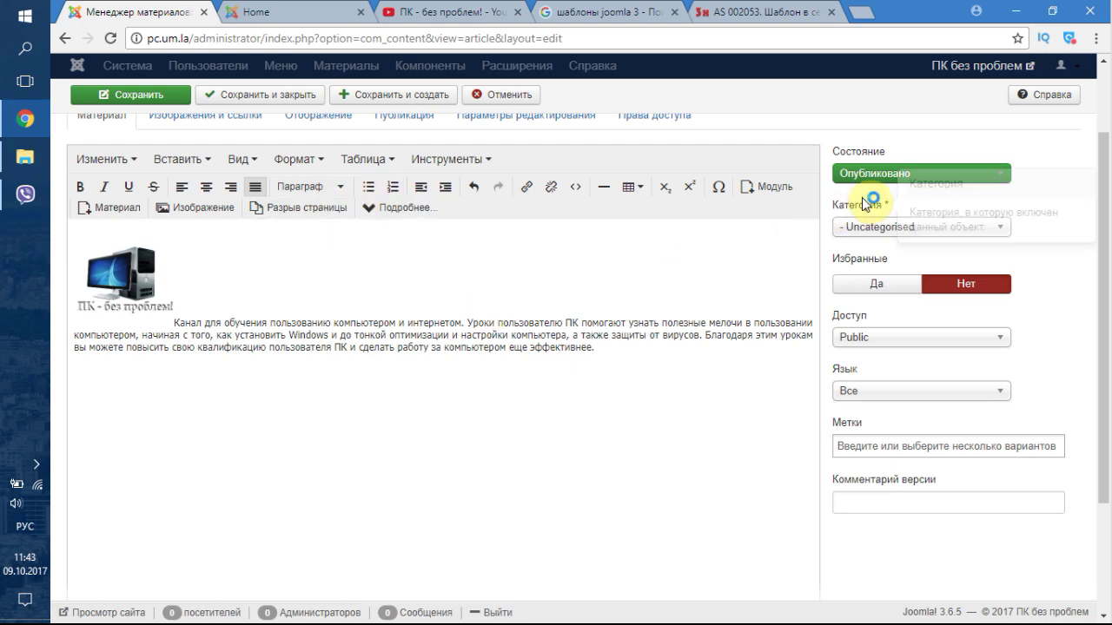
pyautogui.scroll(2, 872, 227)
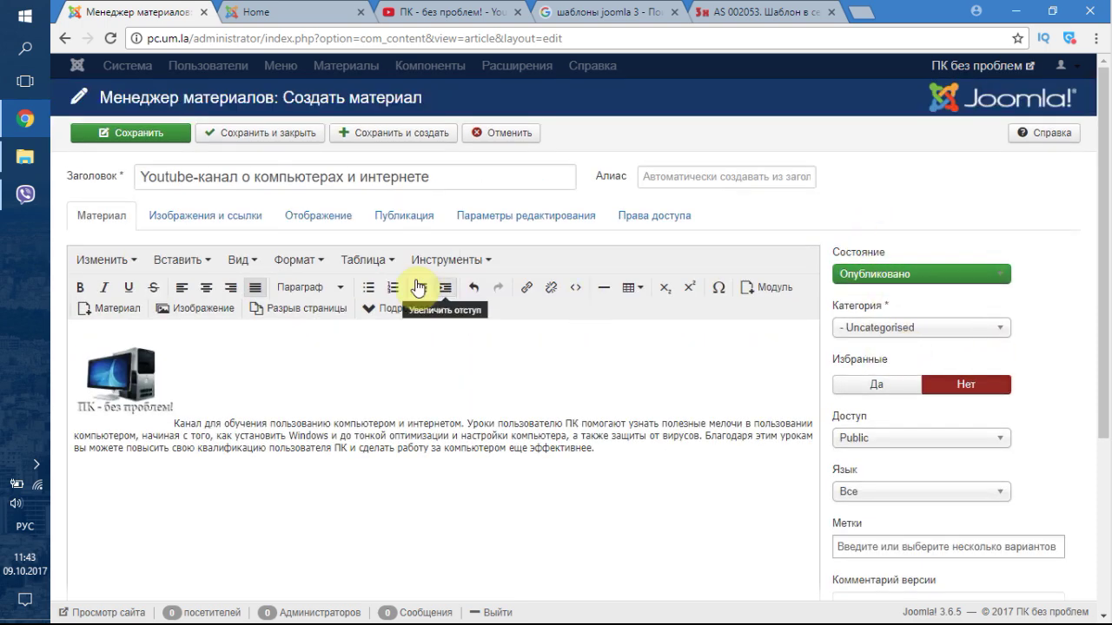
# - Look through the article's settings tabs and settle on the Публикация publishing settings
pyautogui.click(219, 217)
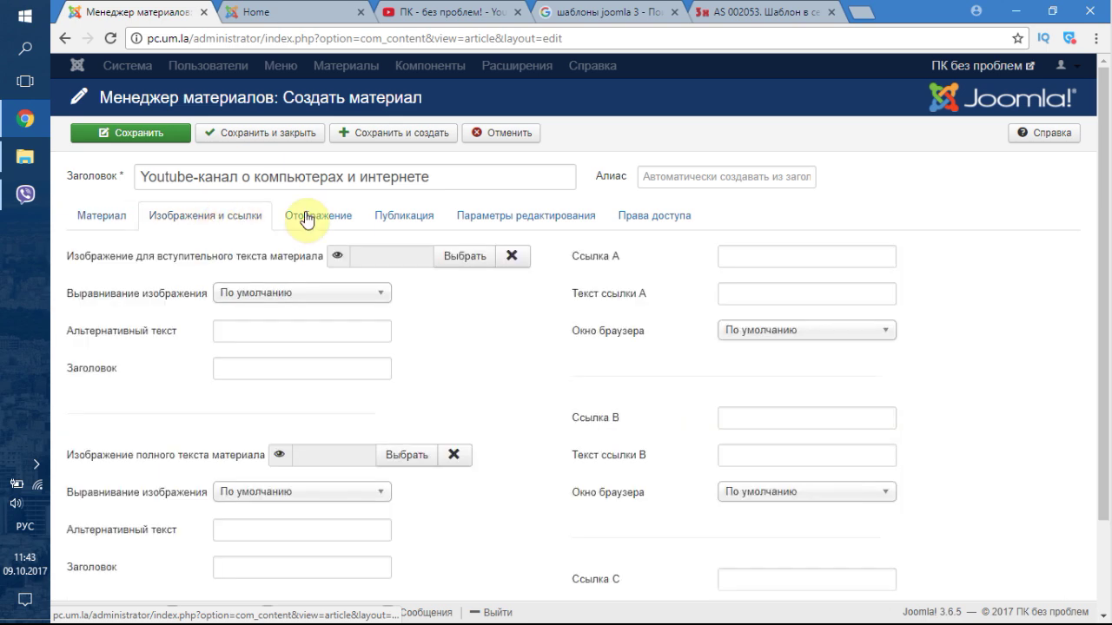
pyautogui.click(319, 216)
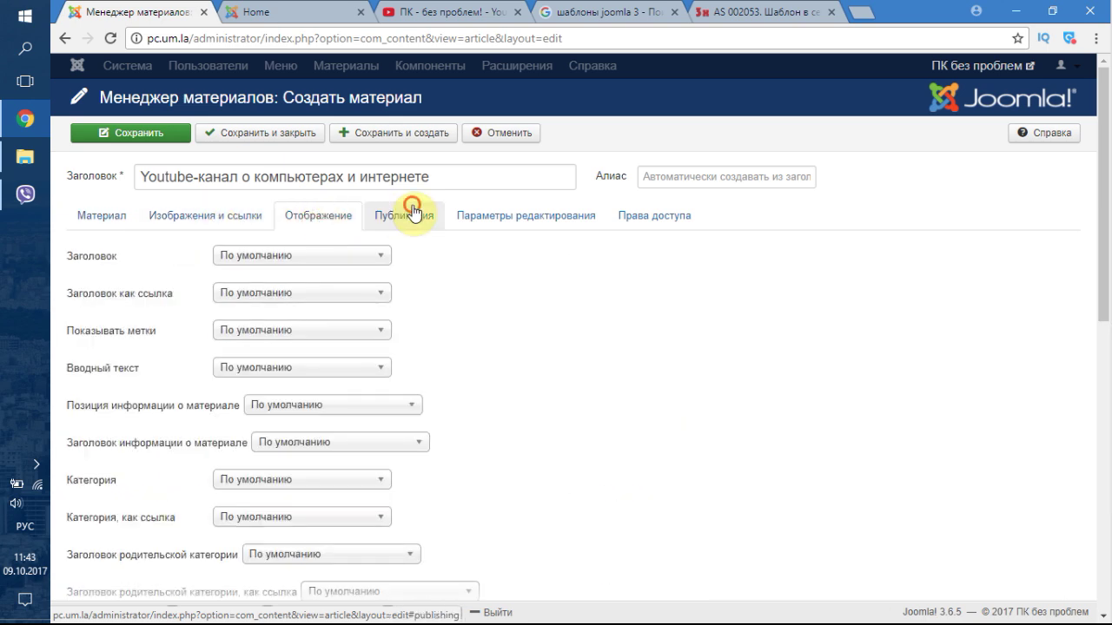
pyautogui.click(410, 217)
pyautogui.click(110, 218)
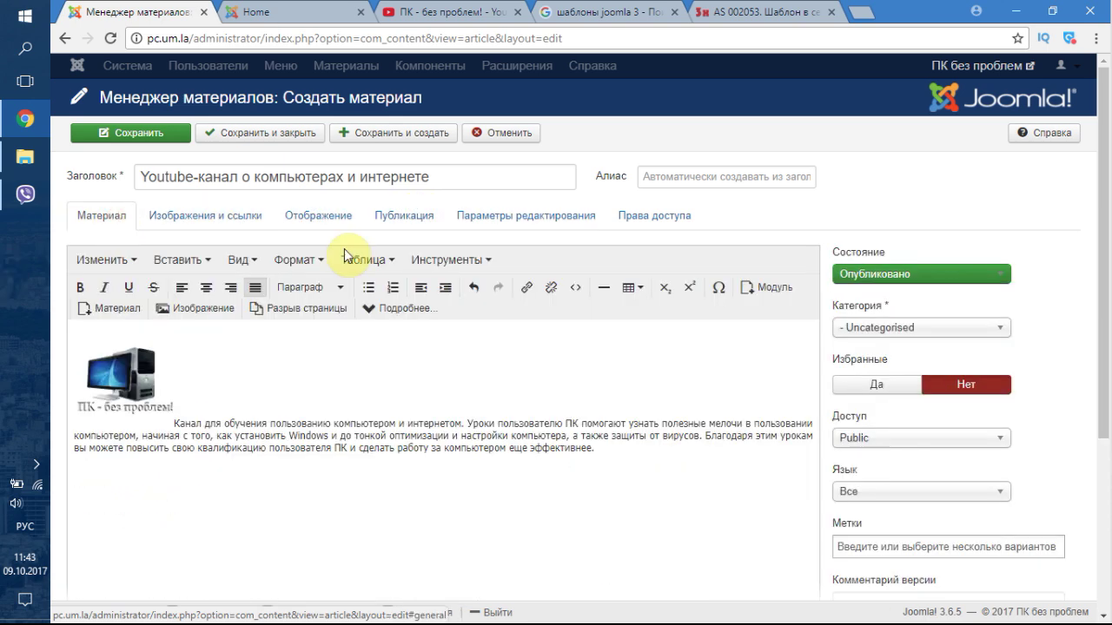
pyautogui.click(401, 218)
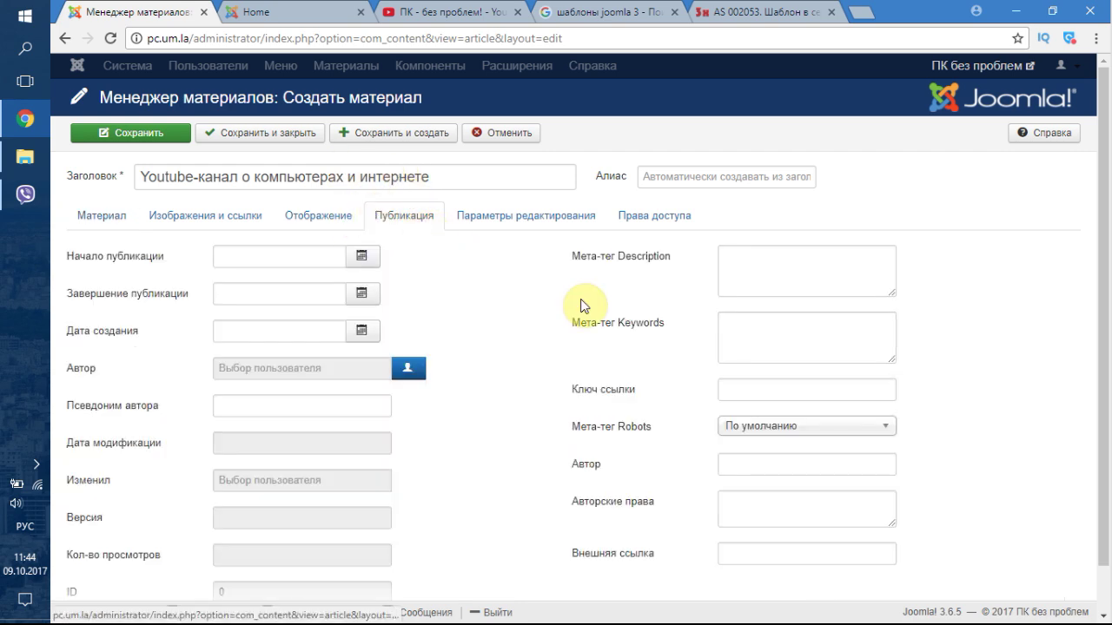
pyautogui.click(757, 277)
pyautogui.click(751, 323)
pyautogui.click(750, 259)
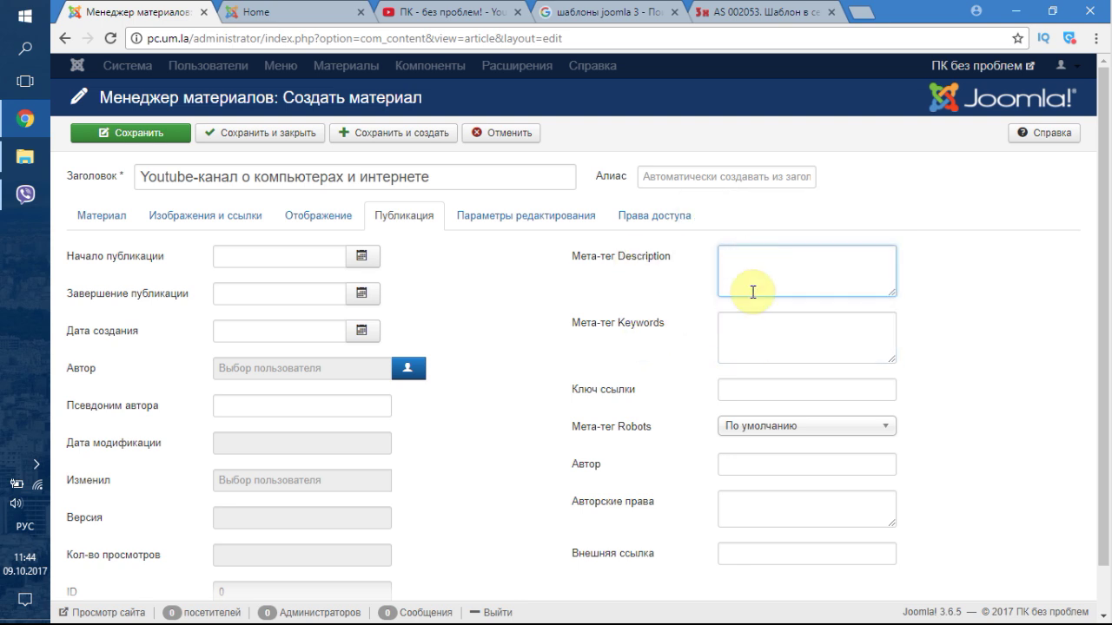
# - Copy the title 'Youtube-канал о компьютерах и интернете' into Мета-тег Description
pyautogui.tripleClick(438, 188)
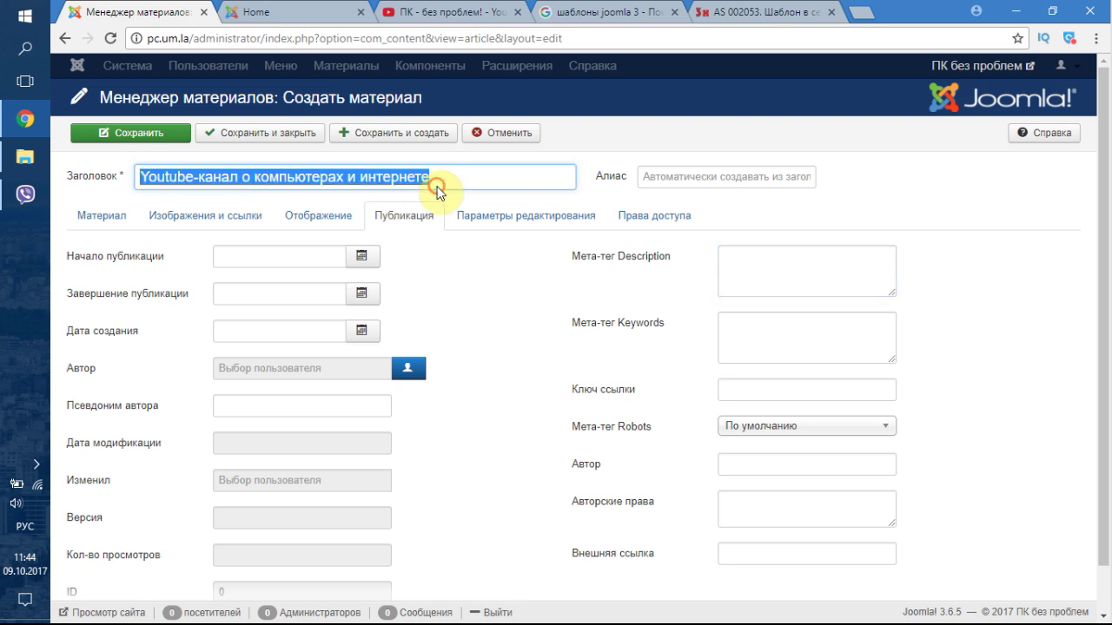
pyautogui.hotkey('ctrl', 'c')
pyautogui.click(735, 265)
pyautogui.hotkey('ctrl', 'v')
pyautogui.click(745, 343)
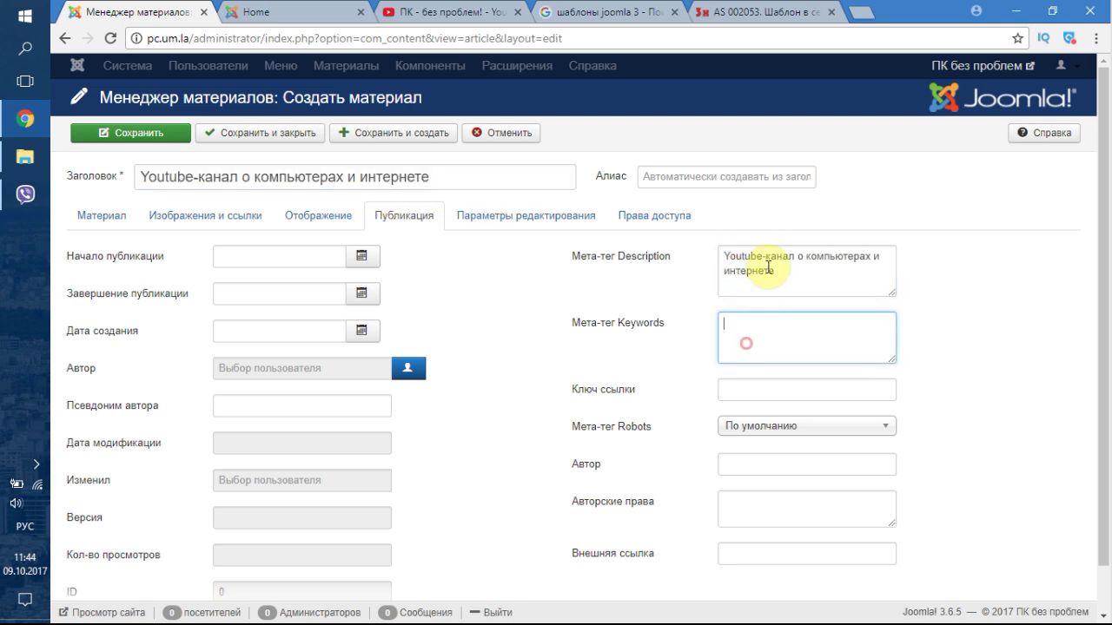
# - Copy 'Youtube-канал' from the meta description into Мета-тег Keywords
pyautogui.click(743, 256)
pyautogui.moveTo(792, 256); pyautogui.dragTo(682, 256)
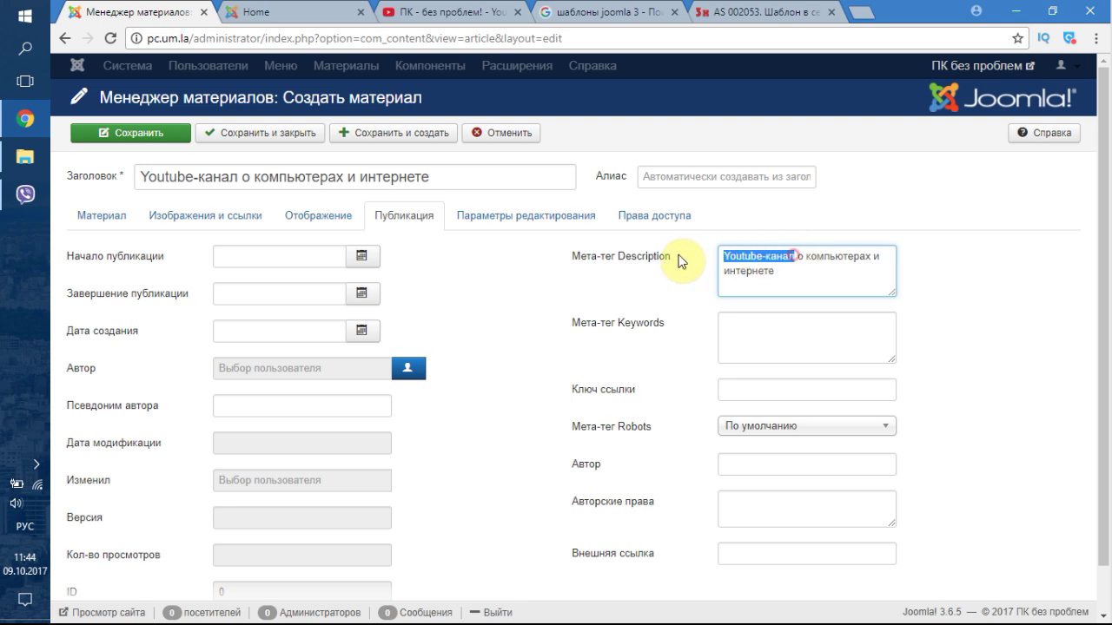
pyautogui.hotkey('ctrl', 'c')
pyautogui.click(763, 323)
pyautogui.hotkey('ctrl', 'v')
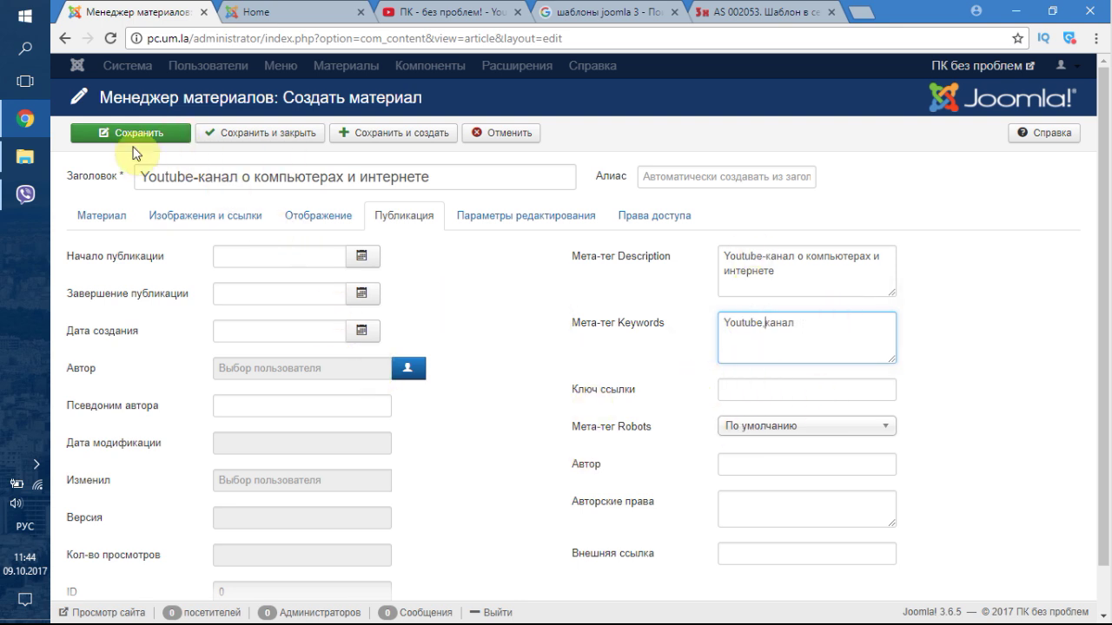
# - Save and close the channel article, start a blank new article, and go to YouTube's О канале page
pyautogui.click(224, 139)
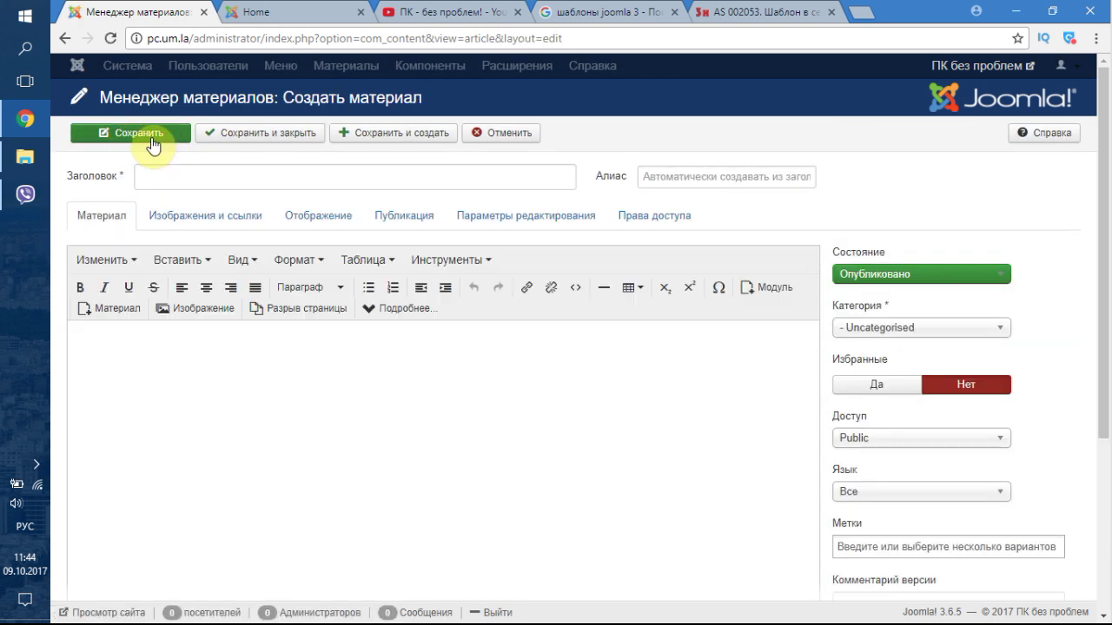
pyautogui.click(124, 311)
pyautogui.click(892, 121)
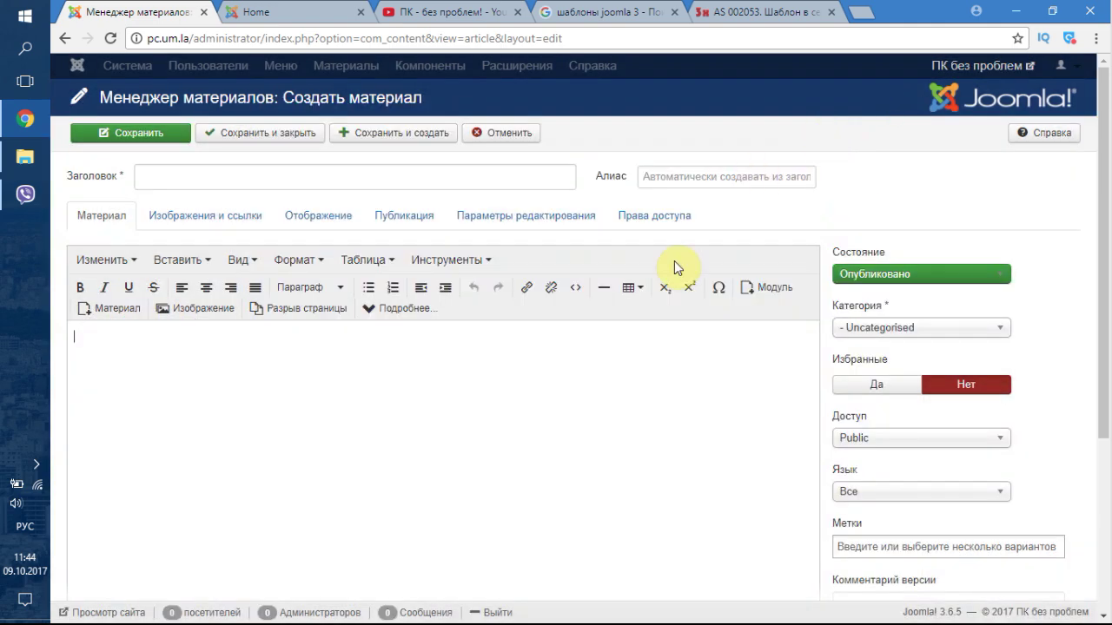
pyautogui.scroll(-5, 660, 287)
pyautogui.scroll(5, 556, 291)
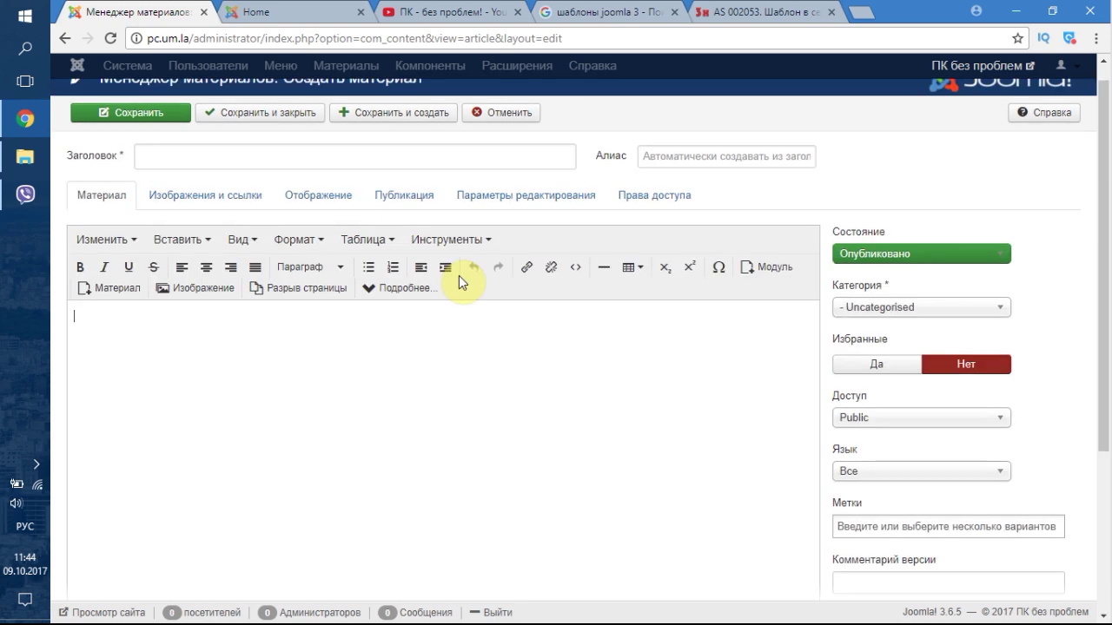
pyautogui.click(421, 14)
# - Open the НЕТ ЗВУКА? video from the channel's home page and pause it
pyautogui.scroll(3, 342, 146)
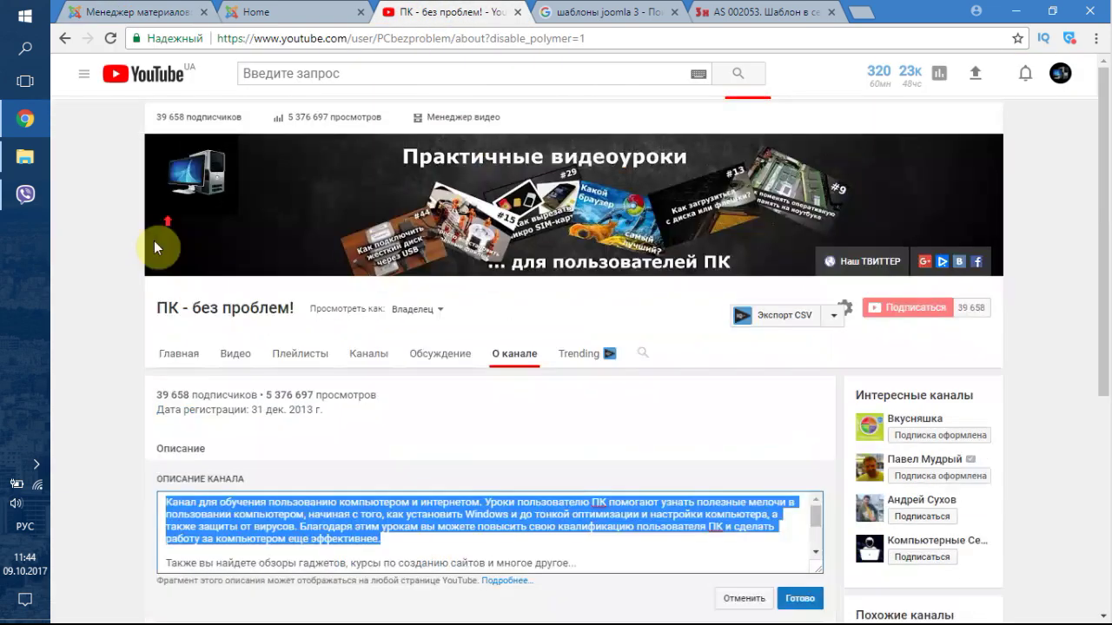
pyautogui.click(190, 356)
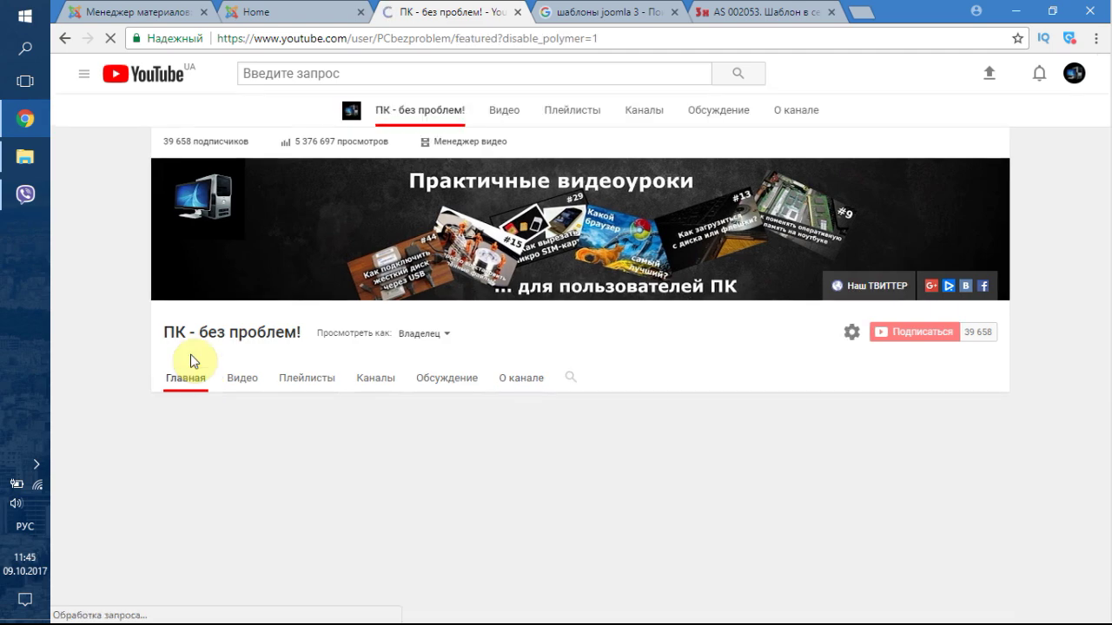
pyautogui.scroll(-2, 339, 367)
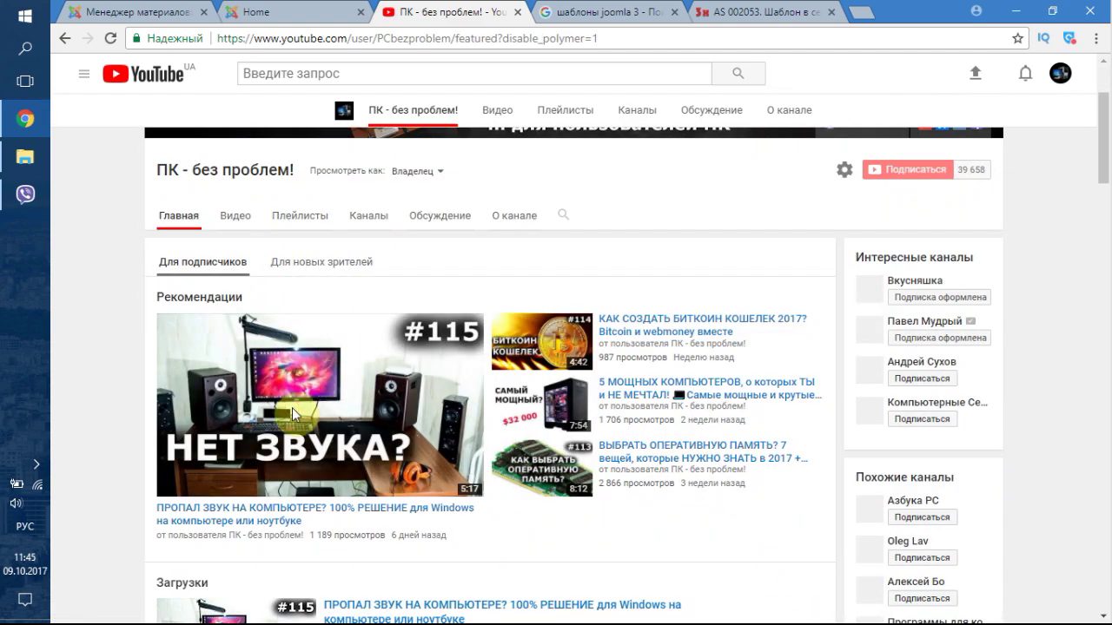
pyautogui.scroll(1, 293, 415)
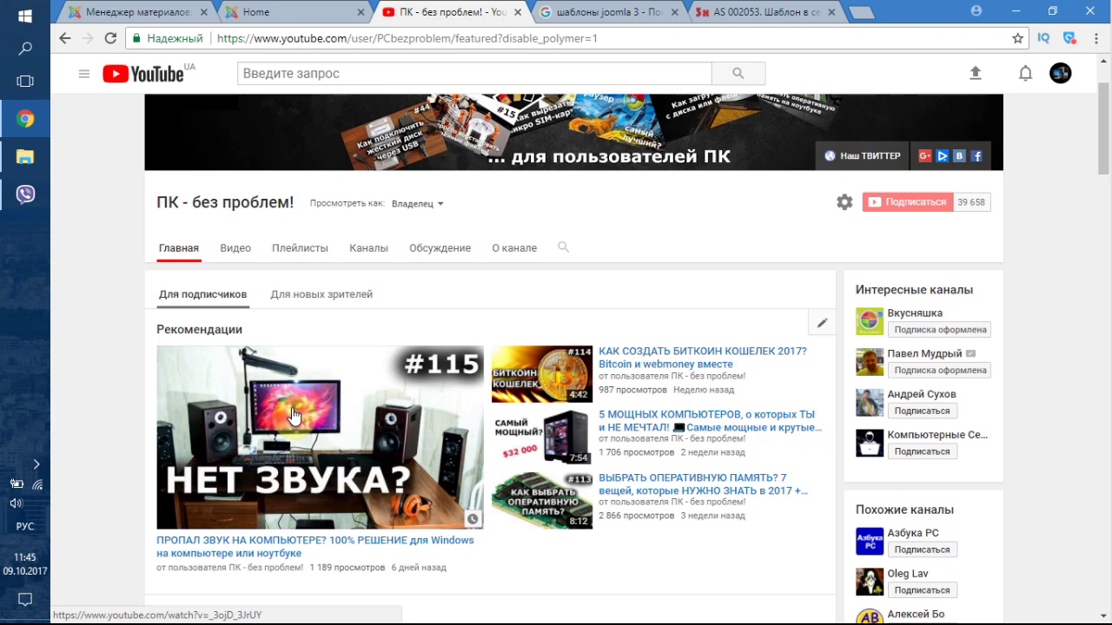
pyautogui.click(293, 415)
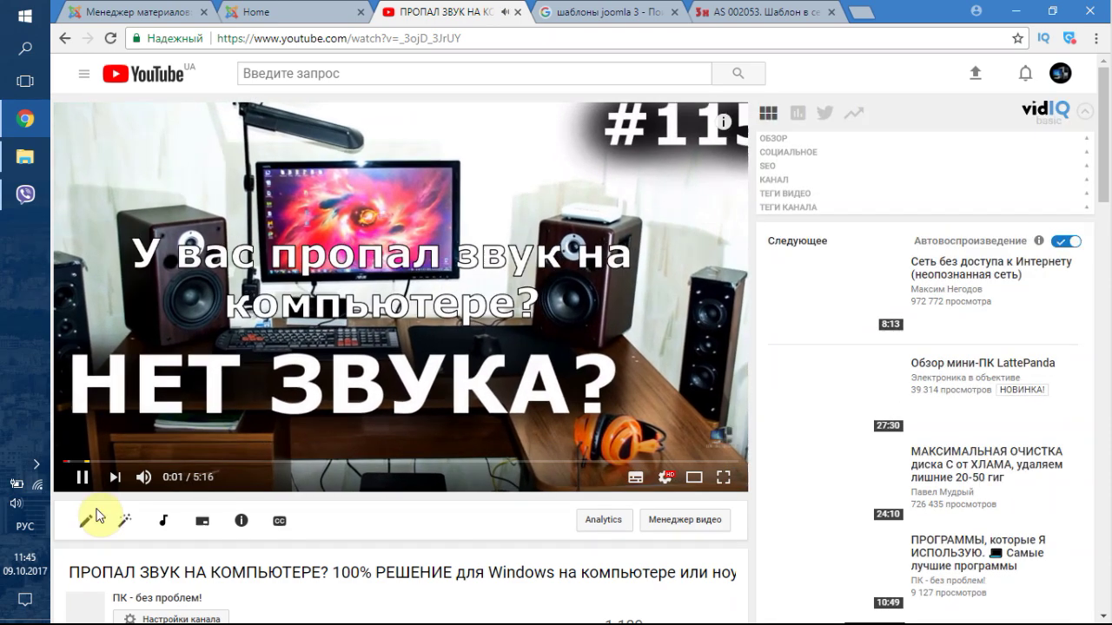
pyautogui.click(87, 479)
# - Reveal the video's iframe embed code through Поделиться > HTML-код
pyautogui.scroll(-2, 117, 483)
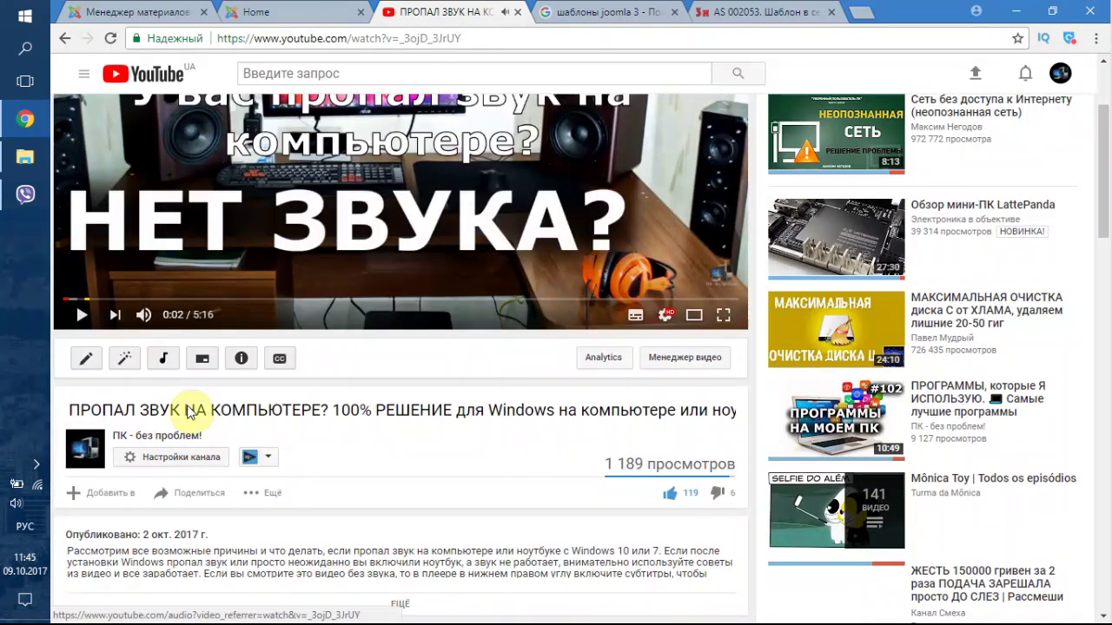
pyautogui.click(181, 493)
pyautogui.scroll(-2, 354, 432)
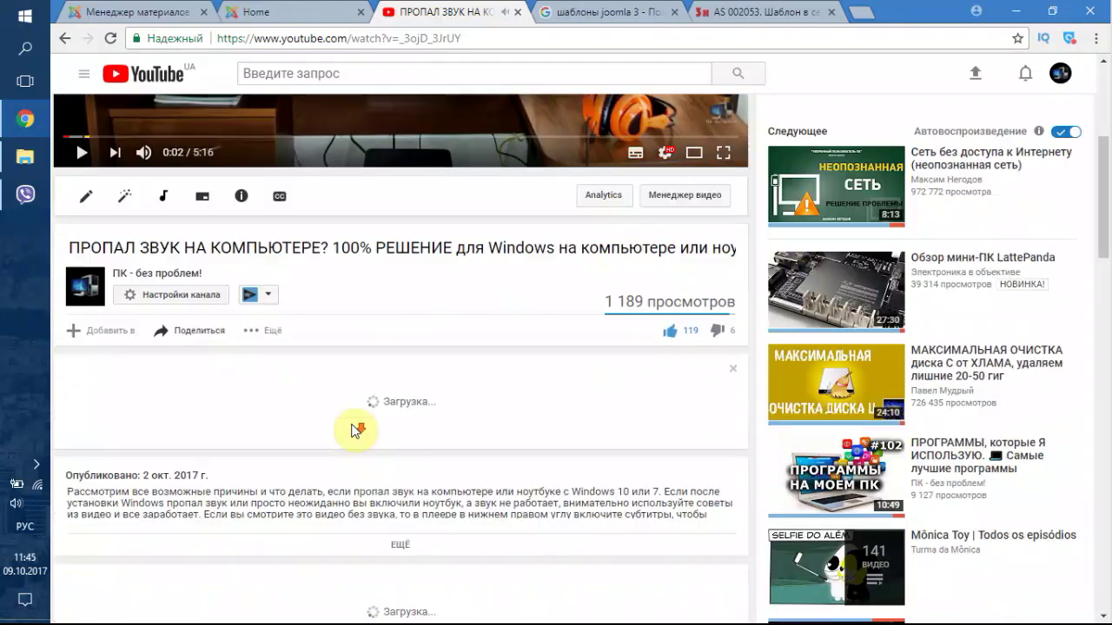
pyautogui.click(261, 331)
pyautogui.click(220, 335)
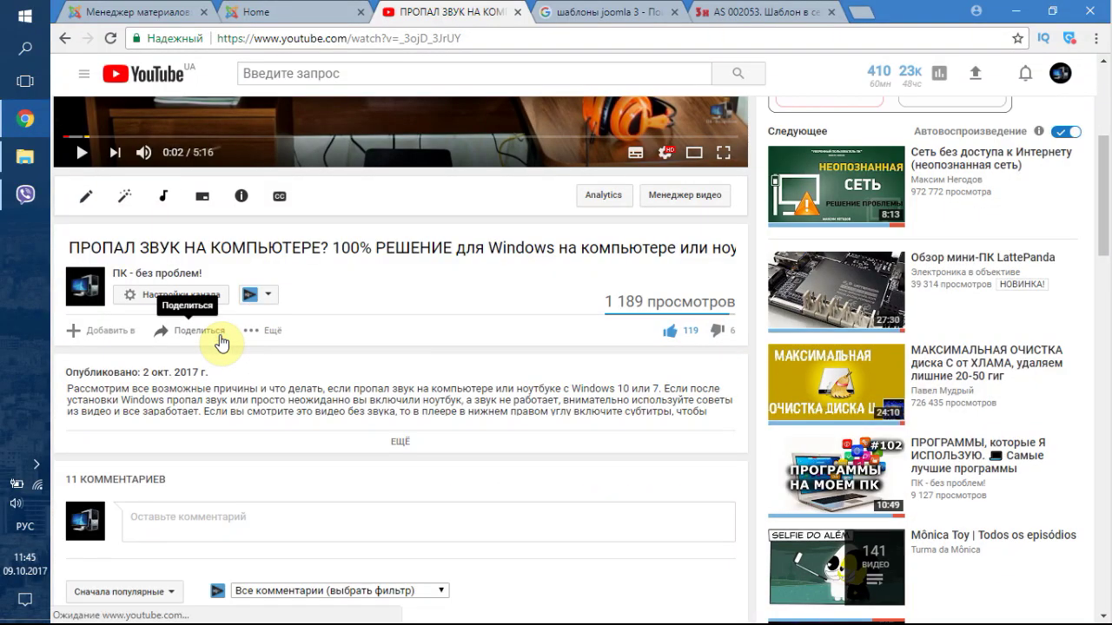
pyautogui.click(219, 337)
pyautogui.click(206, 381)
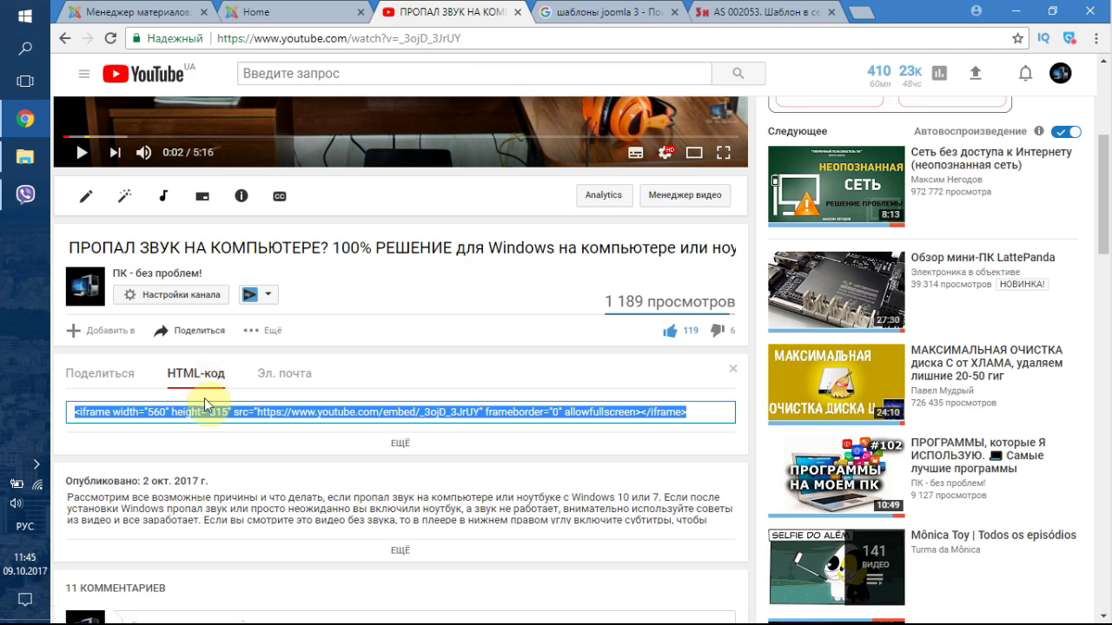
pyautogui.click(272, 9)
# - Insert a read-more break and paste the video's iframe embed code with the editor turned off
pyautogui.click(178, 8)
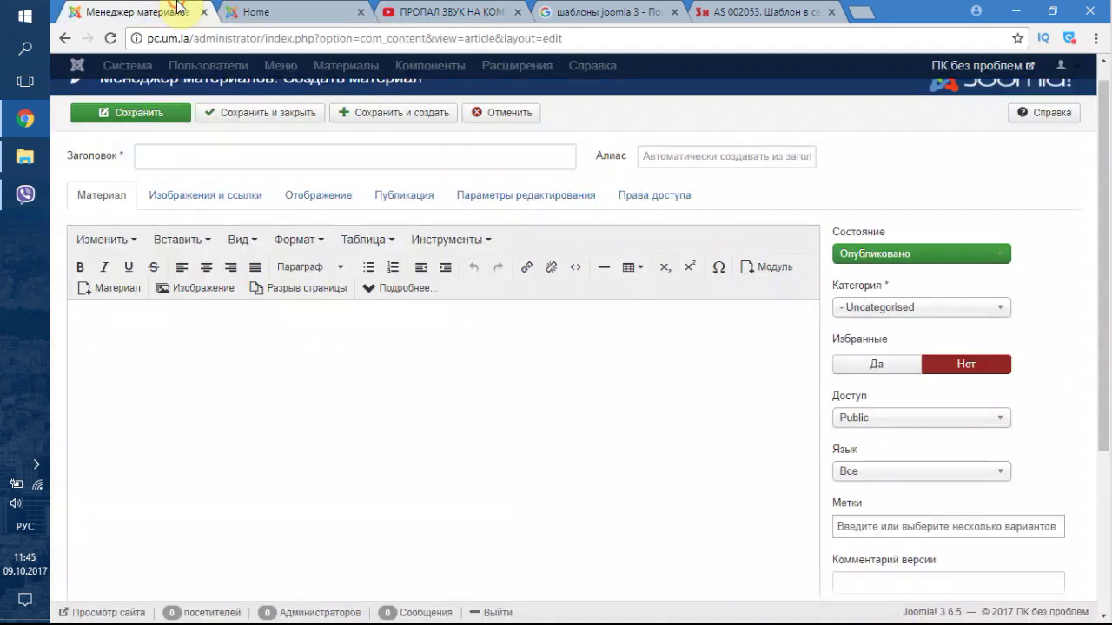
pyautogui.click(414, 291)
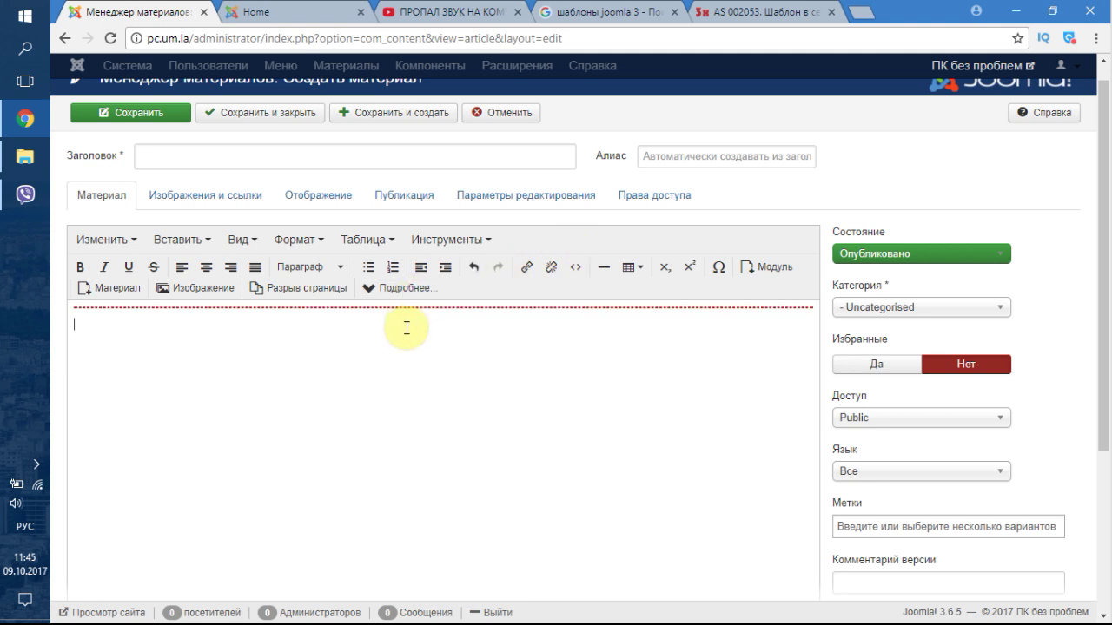
pyautogui.scroll(-3, 802, 213)
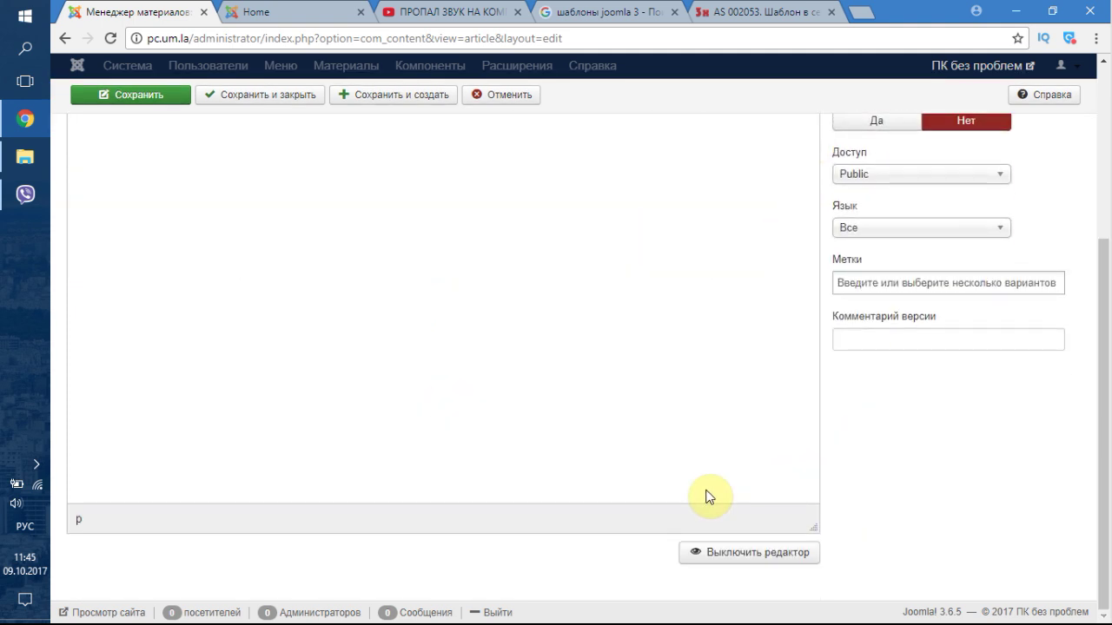
pyautogui.click(752, 552)
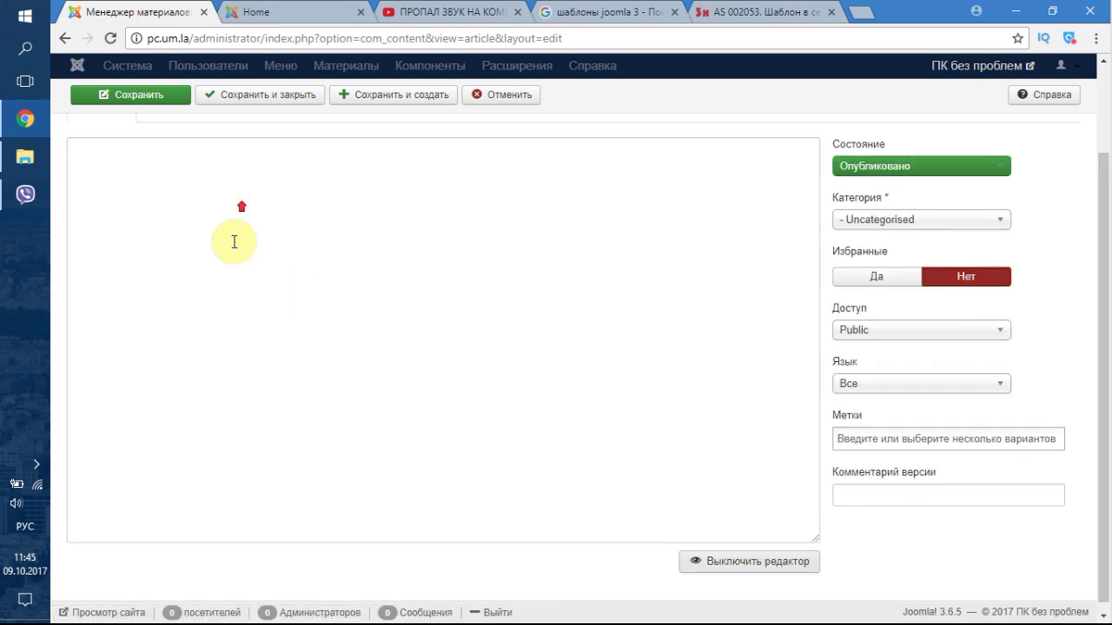
pyautogui.scroll(3, 231, 241)
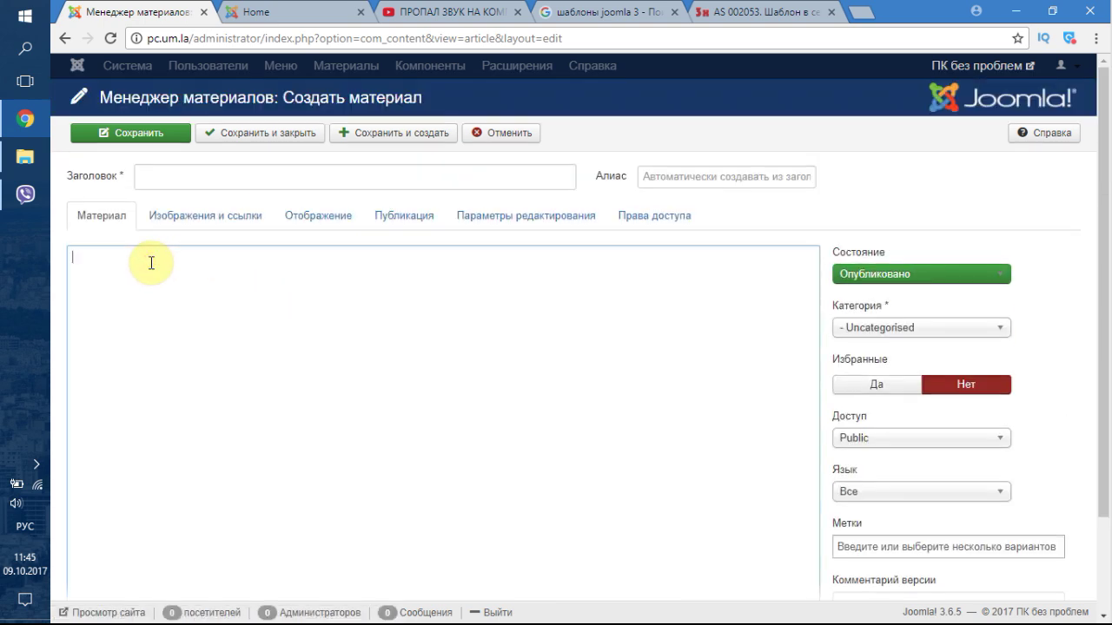
pyautogui.hotkey('ctrl', 'v')
pyautogui.scroll(-1, 843, 321)
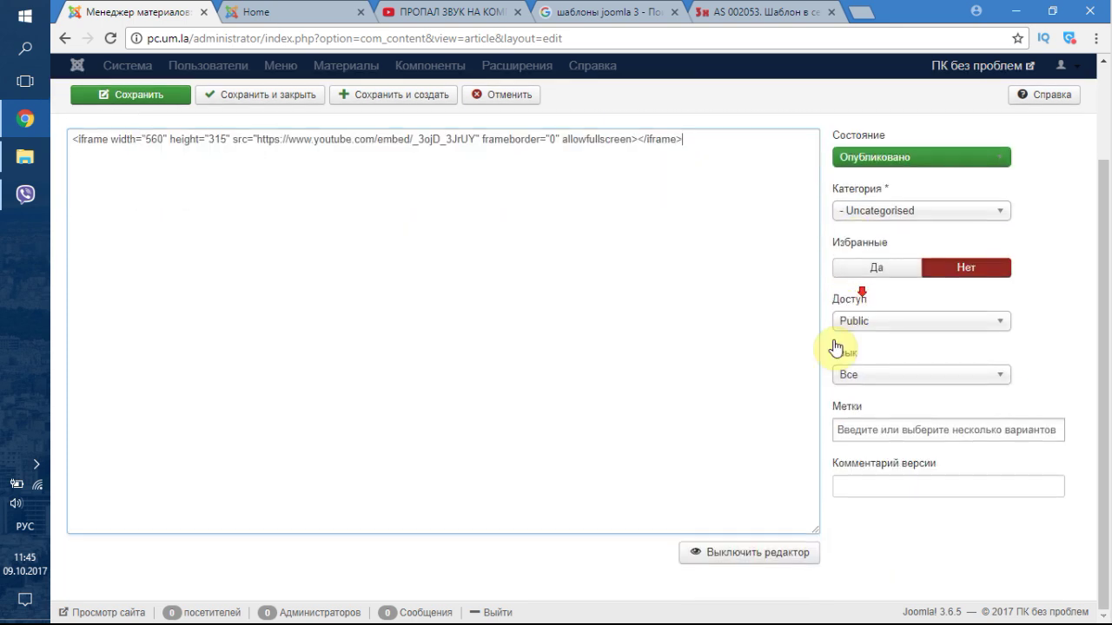
pyautogui.click(776, 557)
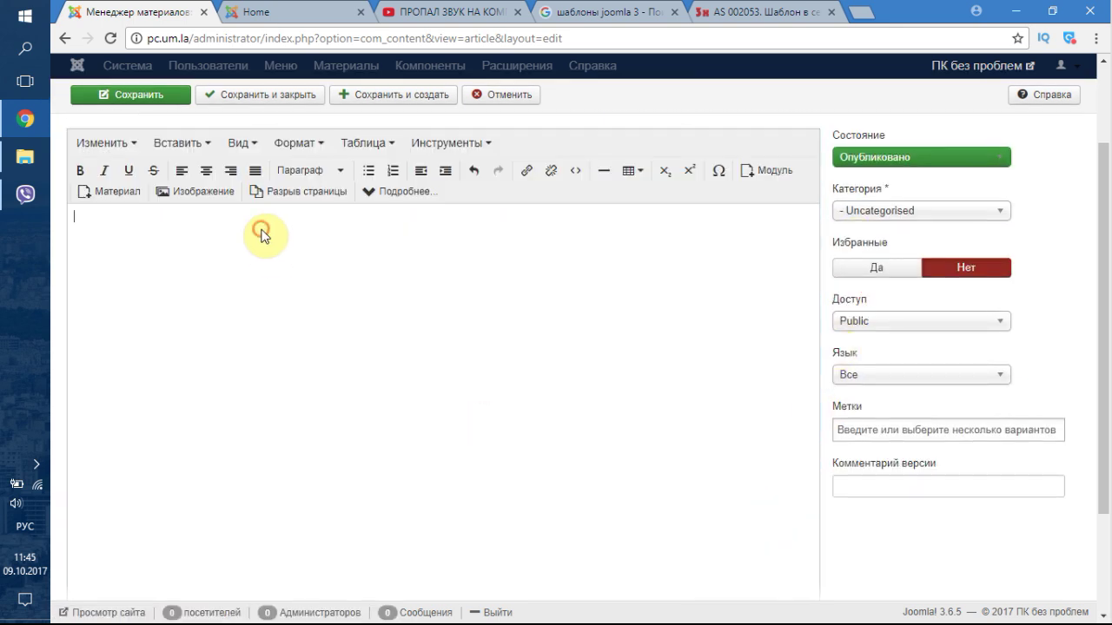
pyautogui.scroll(-2, 980, 390)
pyautogui.click(754, 557)
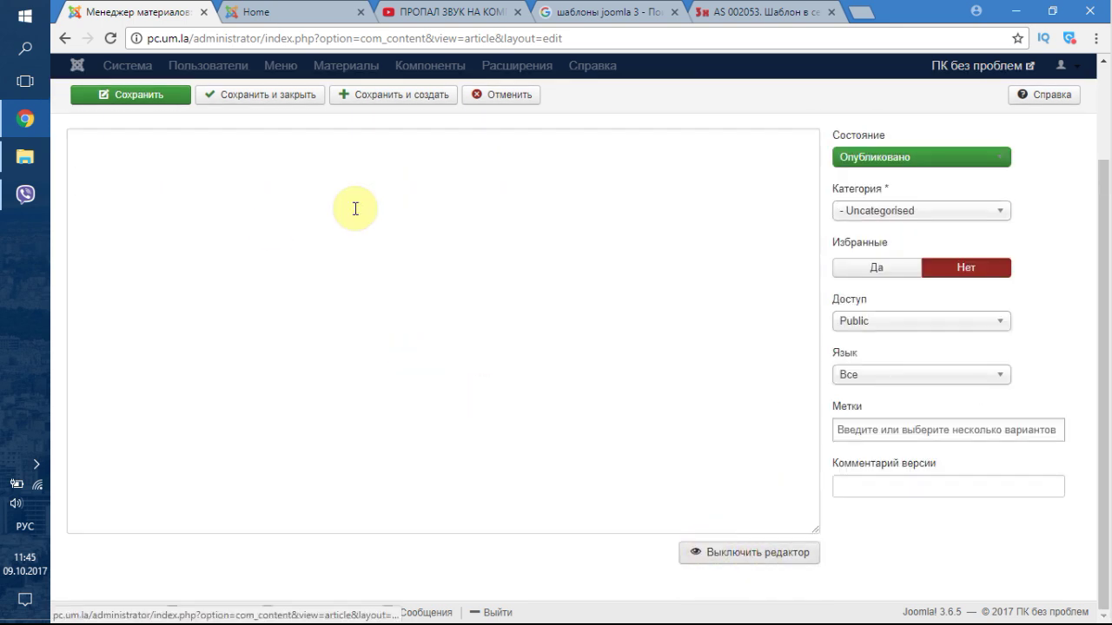
pyautogui.scroll(3, 354, 209)
# - Check the article's settings tabs, then select the video title on the YouTube channel page
pyautogui.click(497, 224)
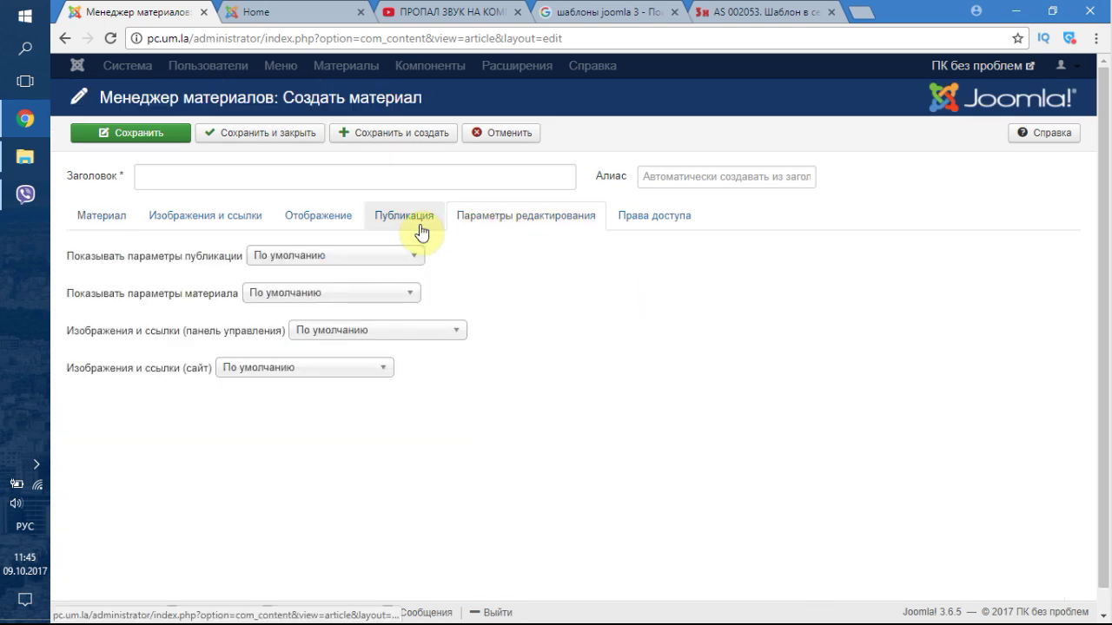
pyautogui.click(318, 219)
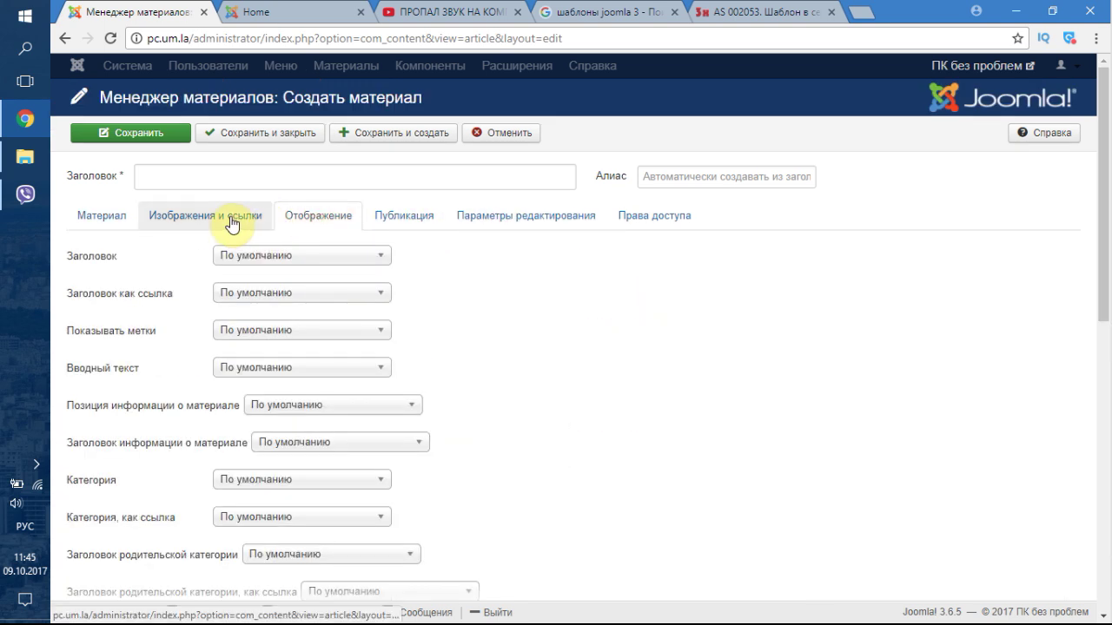
pyautogui.click(228, 223)
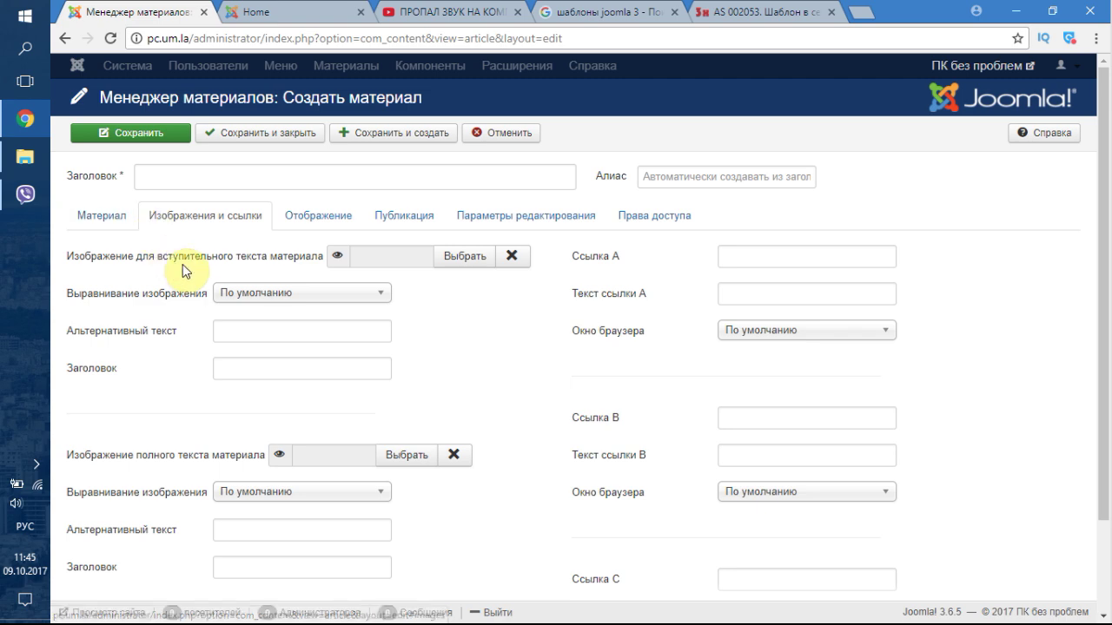
pyautogui.scroll(-2, 487, 325)
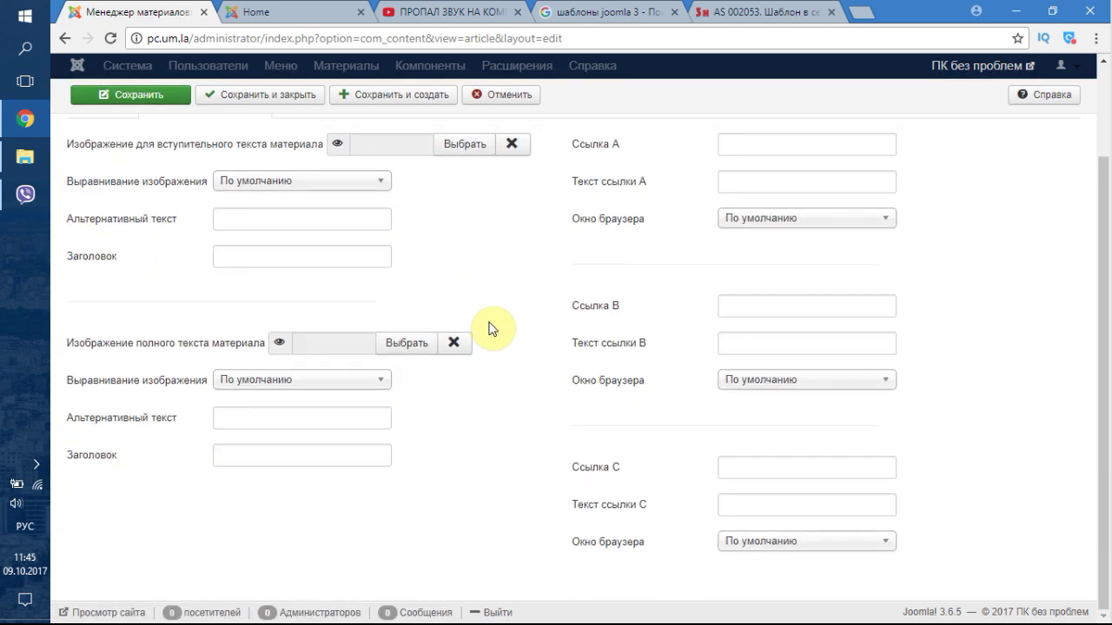
pyautogui.scroll(2, 491, 329)
pyautogui.click(421, 9)
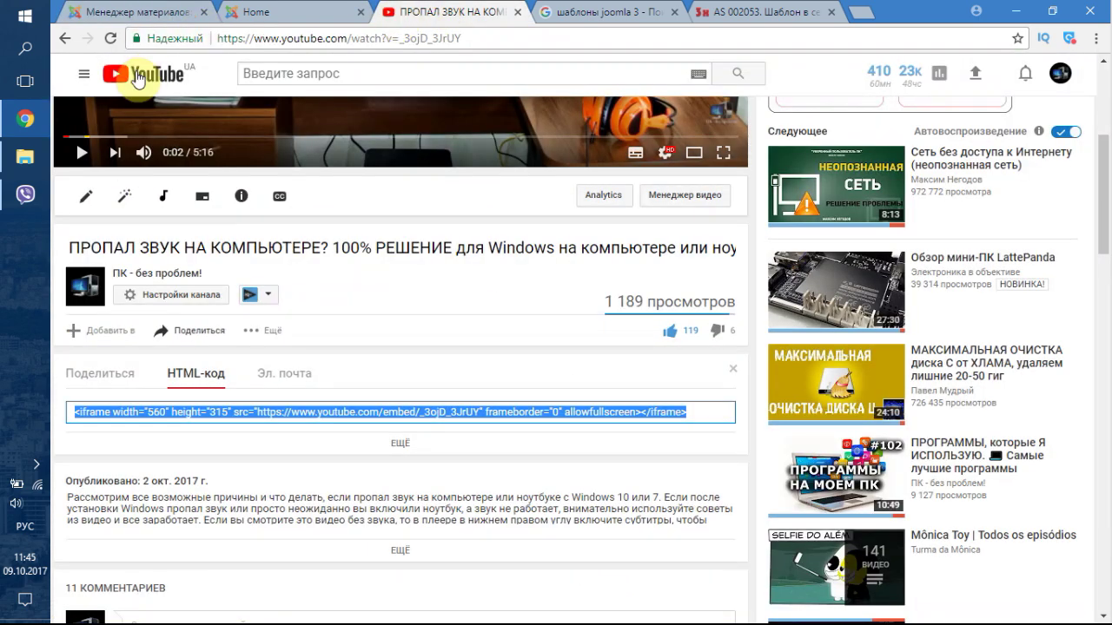
pyautogui.click(157, 273)
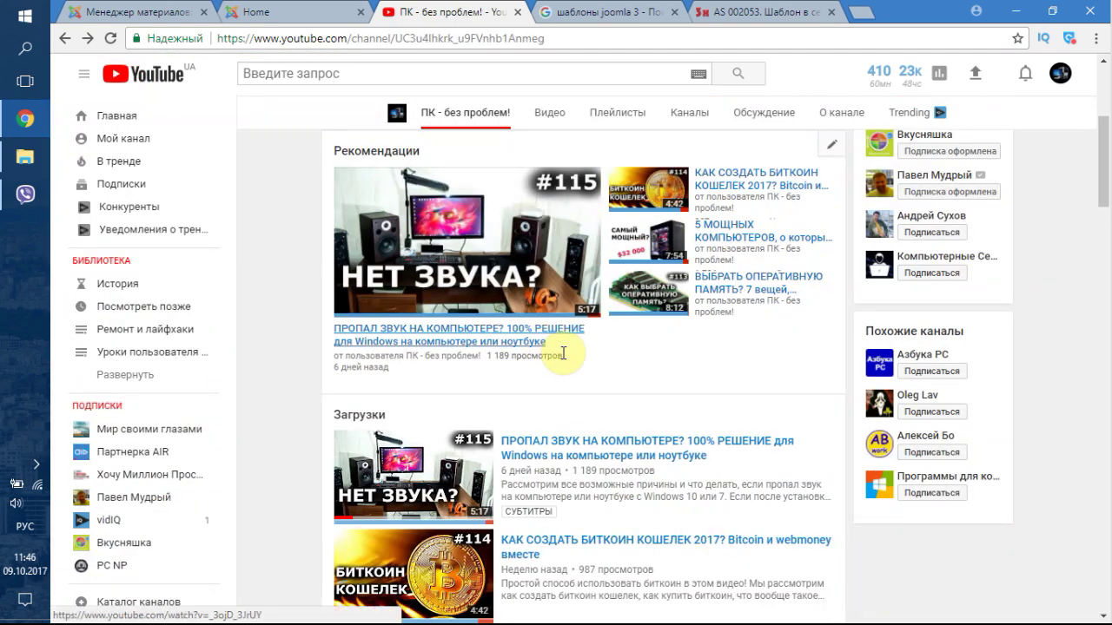
pyautogui.moveTo(560, 356); pyautogui.dragTo(398, 335)
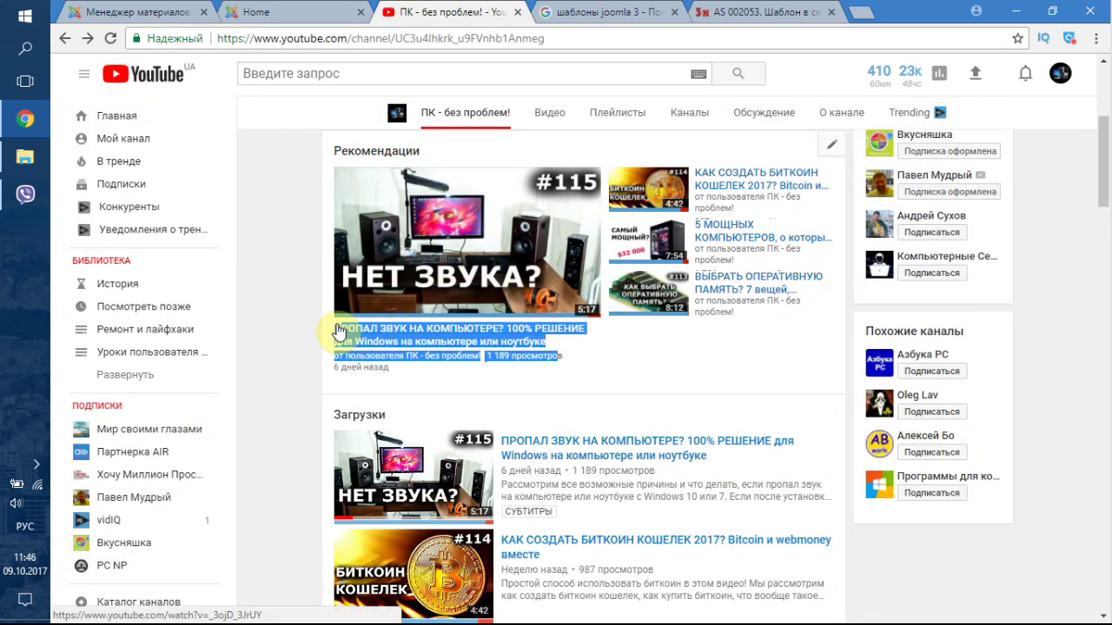
pyautogui.click(82, 7)
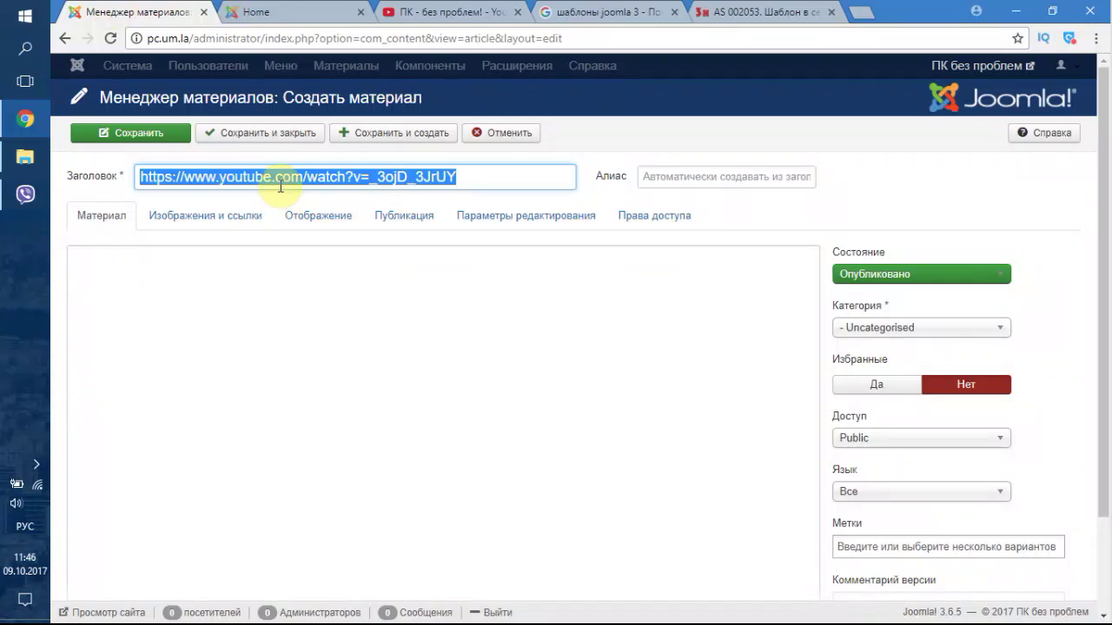
# - Title the article ПРОПАЛ ЗВУК НА КОМПЬЮТЕРЕ?, removing the stray view count, and re-enable the visual editor
pyautogui.hotkey('ctrl', 'v')
pyautogui.moveTo(449, 179); pyautogui.dragTo(610, 176)
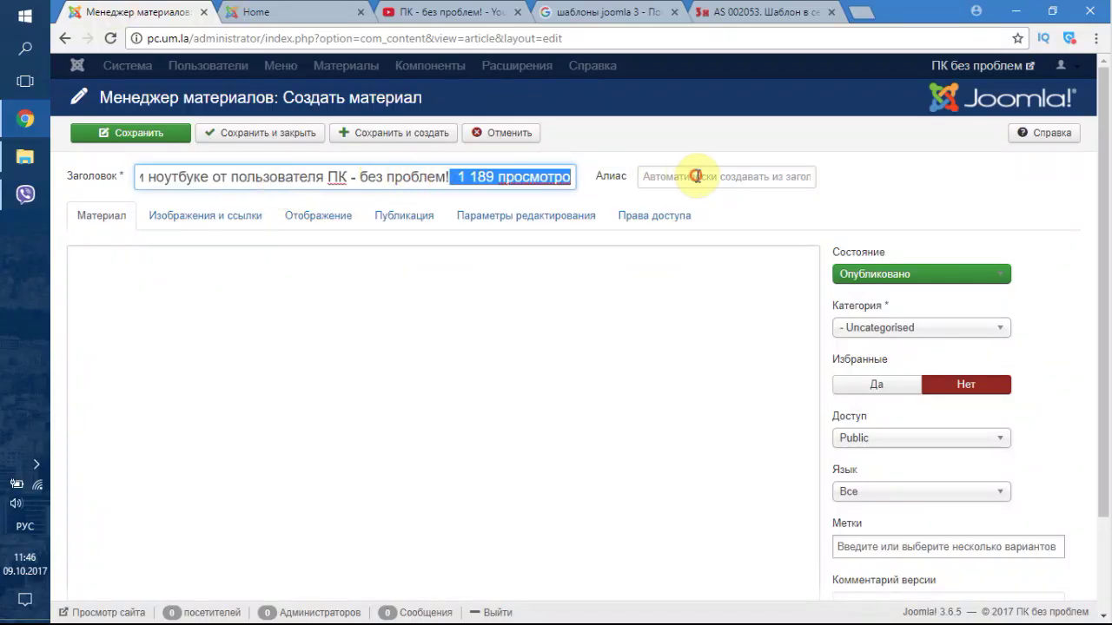
pyautogui.press('BackSpace')
pyautogui.press('Left')
pyautogui.press('Left')
pyautogui.press('Left')
pyautogui.press('Left')
pyautogui.press('Left')
pyautogui.press('Left')
pyautogui.press('Left')
pyautogui.press('Left')
pyautogui.press('Left')
pyautogui.press('Left')
pyautogui.press('Left')
pyautogui.press('Left')
pyautogui.press('Left')
pyautogui.press('Left')
pyautogui.press('Left')
pyautogui.press('Left')
pyautogui.press('Left')
pyautogui.press('Left')
pyautogui.press('Left')
pyautogui.press('Left')
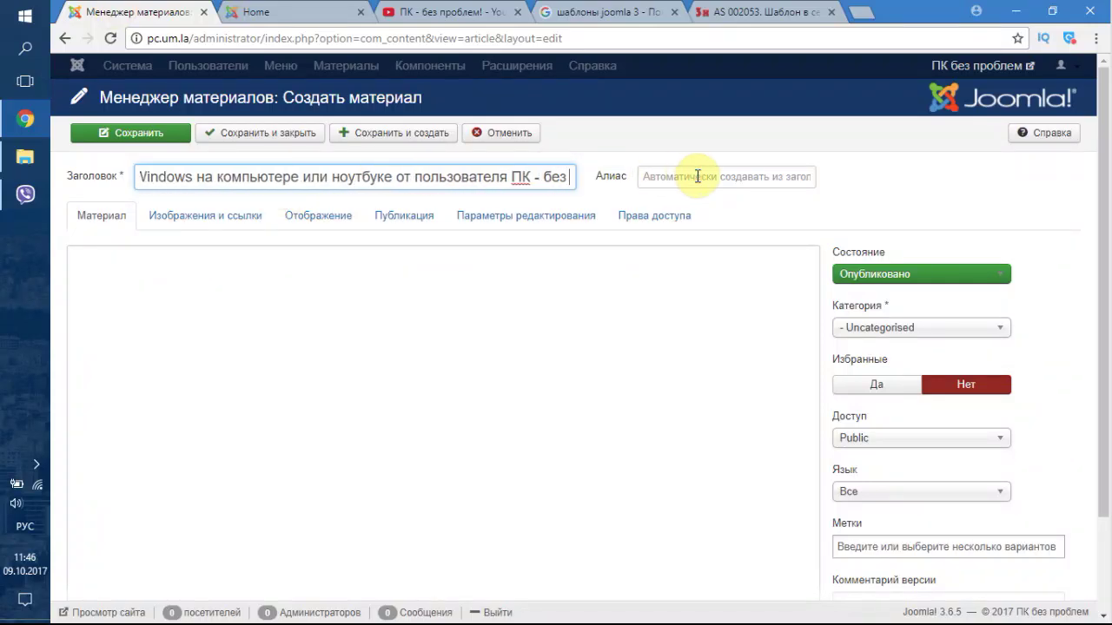
pyautogui.press('Left')
pyautogui.press('Left')
pyautogui.press('Left')
pyautogui.press('Left')
pyautogui.press('Left')
pyautogui.press('Left')
pyautogui.press('Left')
pyautogui.press('Left')
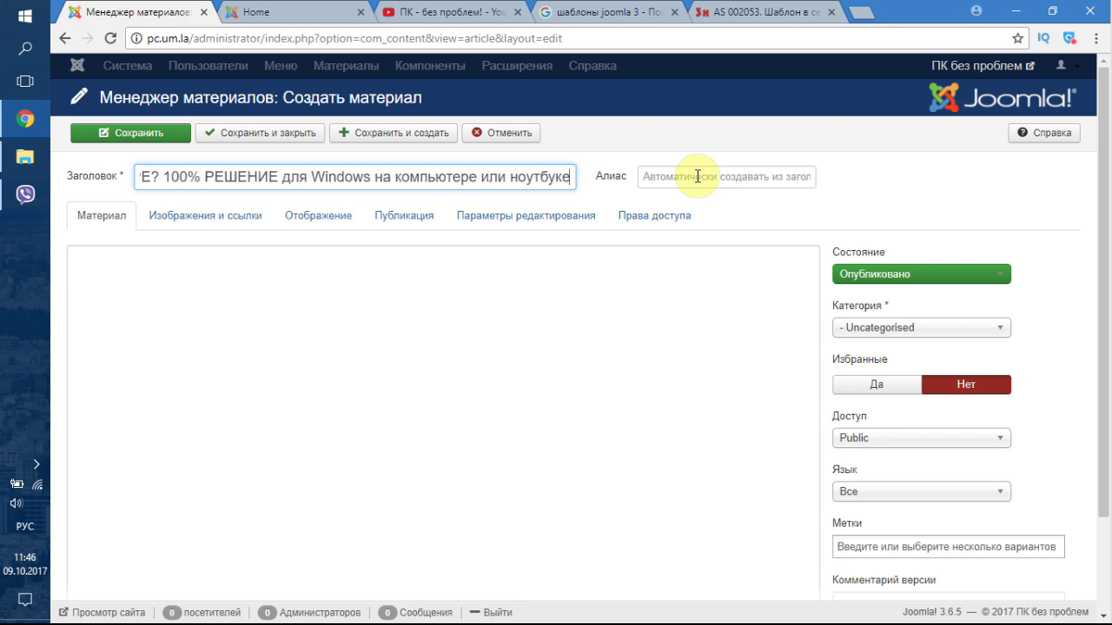
pyautogui.click(153, 282)
pyautogui.scroll(-2, 929, 261)
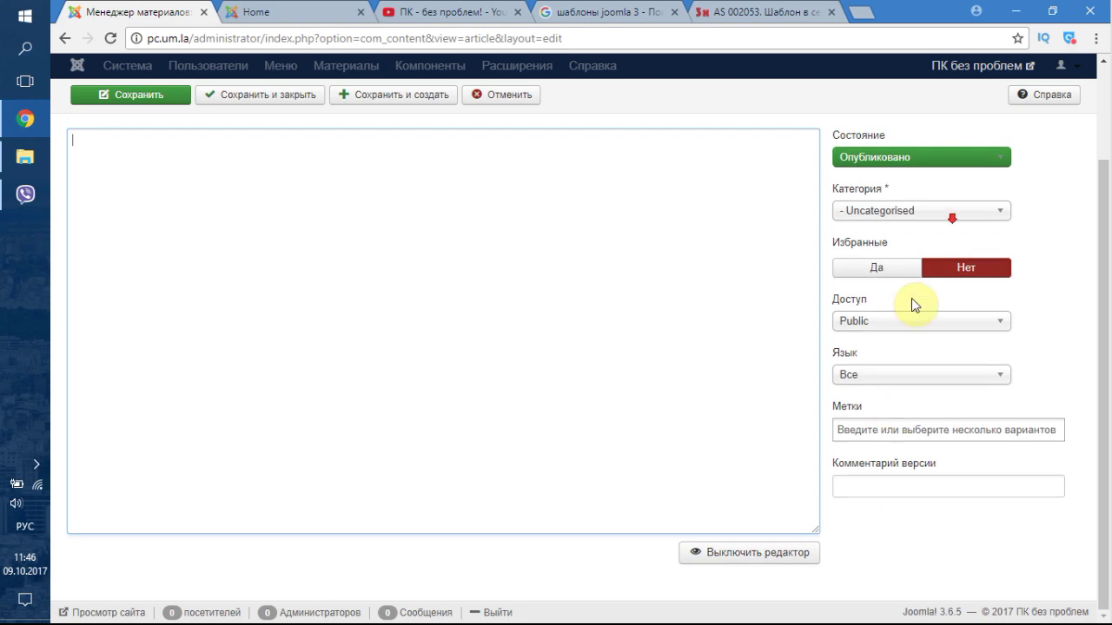
pyautogui.click(788, 548)
pyautogui.scroll(2, 93, 176)
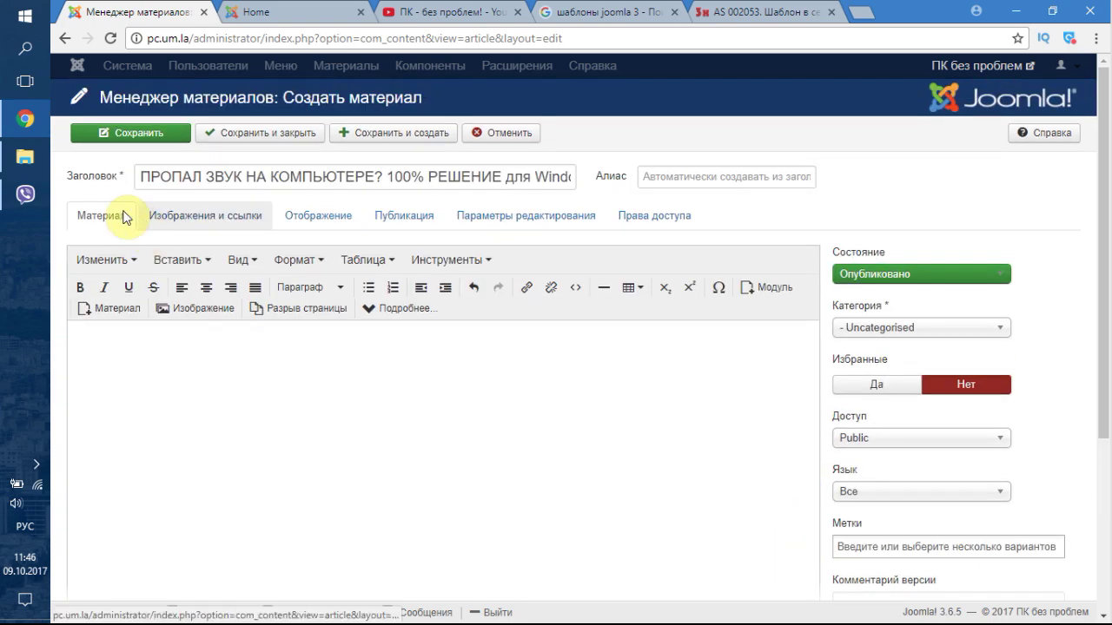
# - Use the title as Мета-тег Description and set keywords to 'звук, компьютер, пропал звук'
pyautogui.tripleClick(329, 181)
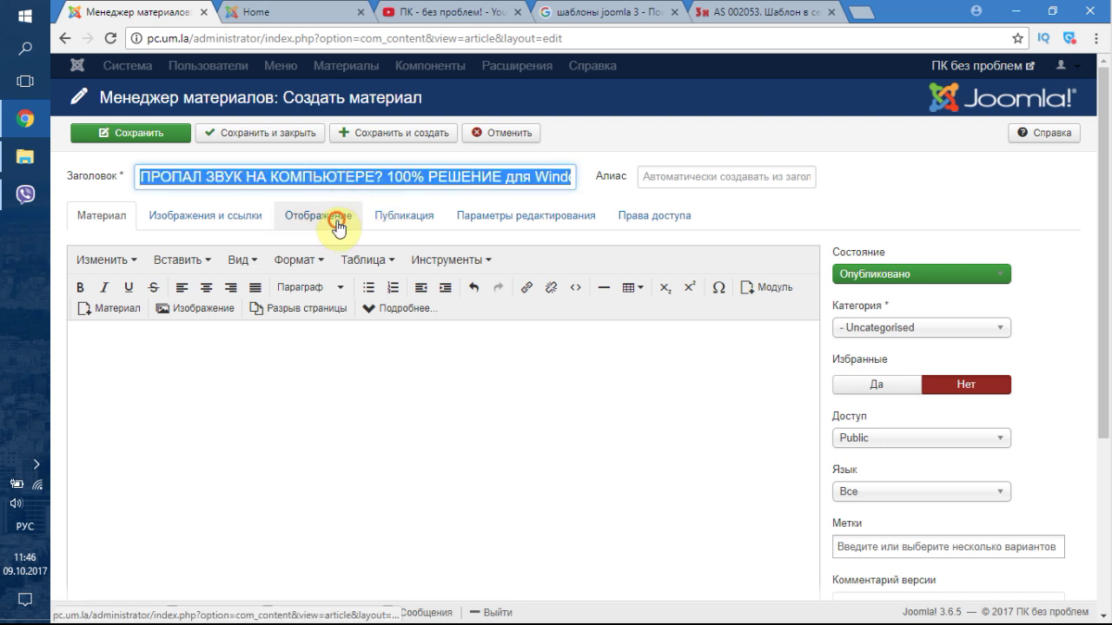
pyautogui.click(369, 217)
pyautogui.click(400, 217)
pyautogui.click(748, 267)
pyautogui.write('ПРОПАЛ ЗВУК НА КОМПЬЮТЕРЕ? 100% РЕШЕНИЕ для Windows на компьютере или ноутбуке')
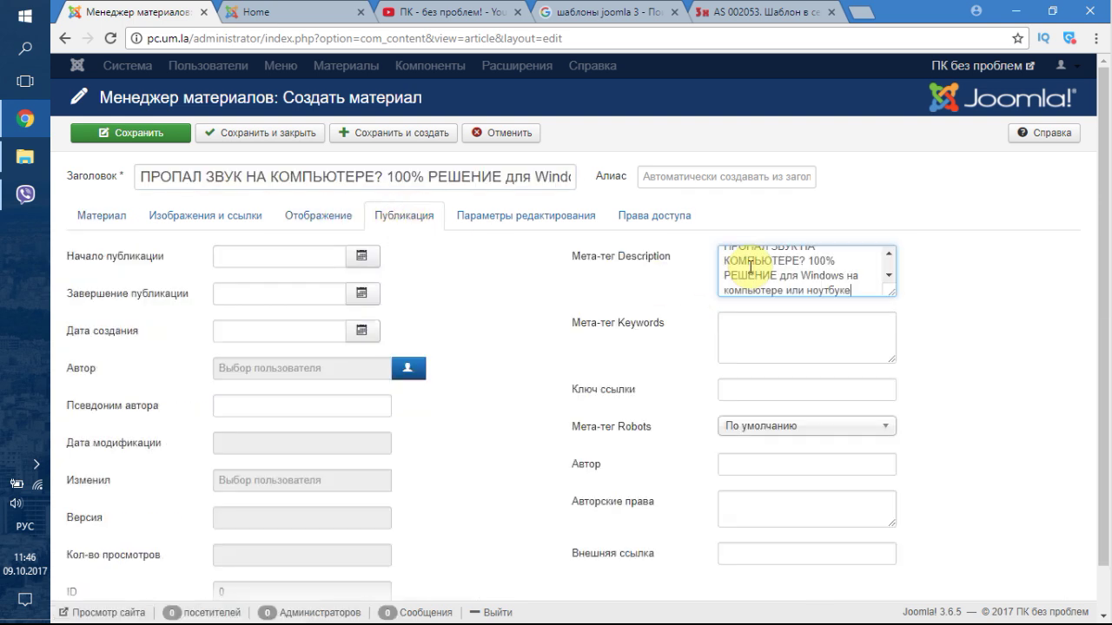
pyautogui.click(760, 334)
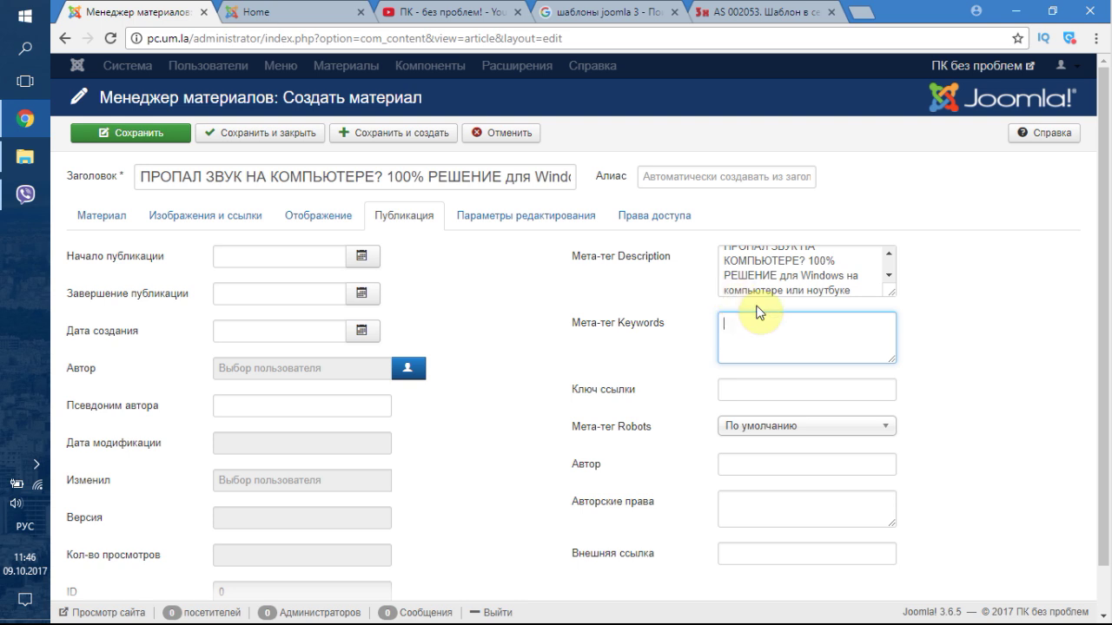
pyautogui.scroll(1, 740, 267)
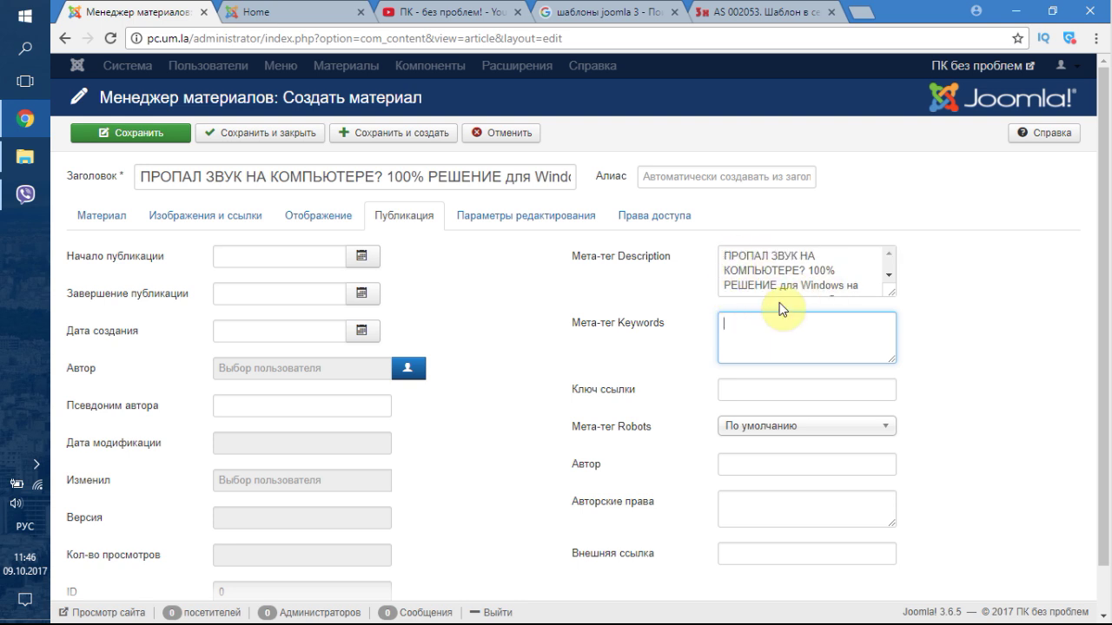
pyautogui.write('звук, компьютер, пропал звук')
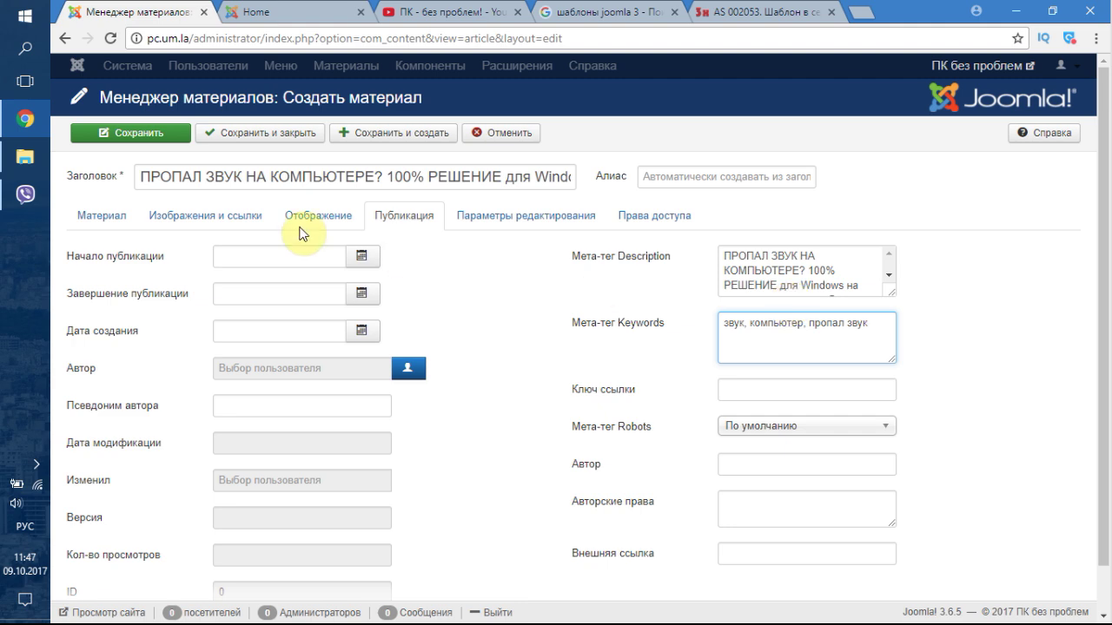
# - Upload 115.jpg from Рабочий стол and insert it at the start of the article body
pyautogui.click(124, 218)
pyautogui.click(113, 336)
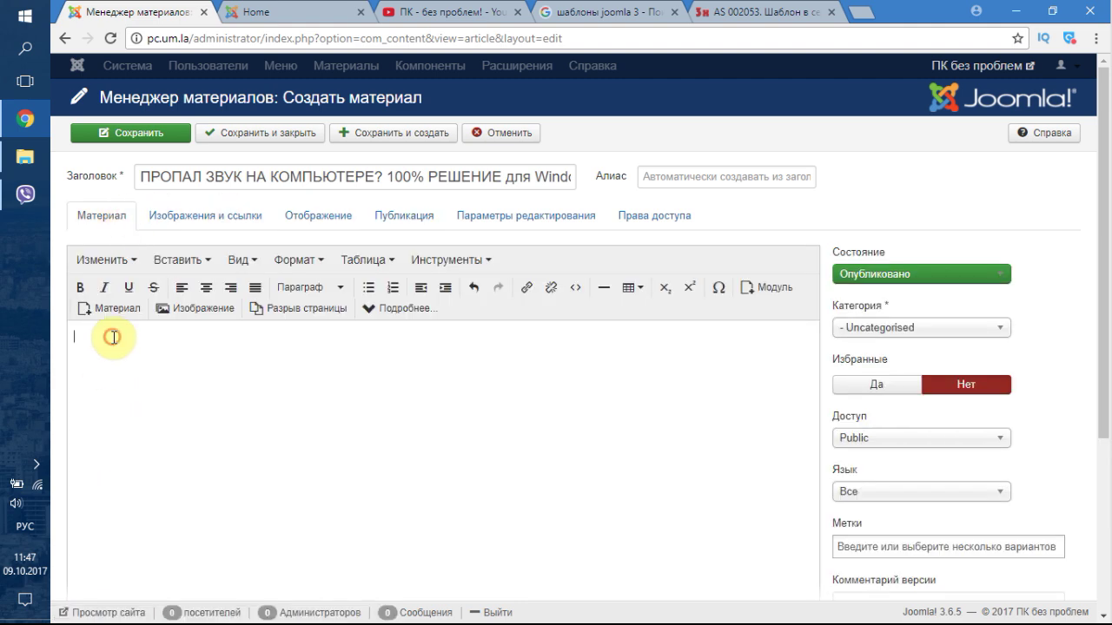
pyautogui.scroll(-1, 130, 295)
pyautogui.click(188, 225)
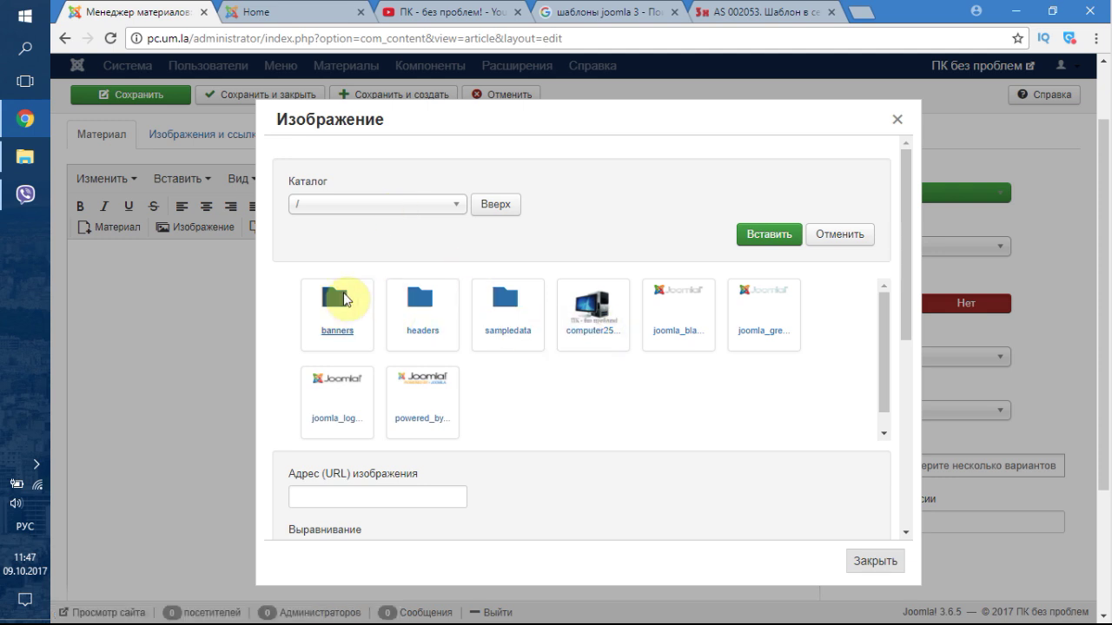
pyautogui.scroll(-6, 419, 486)
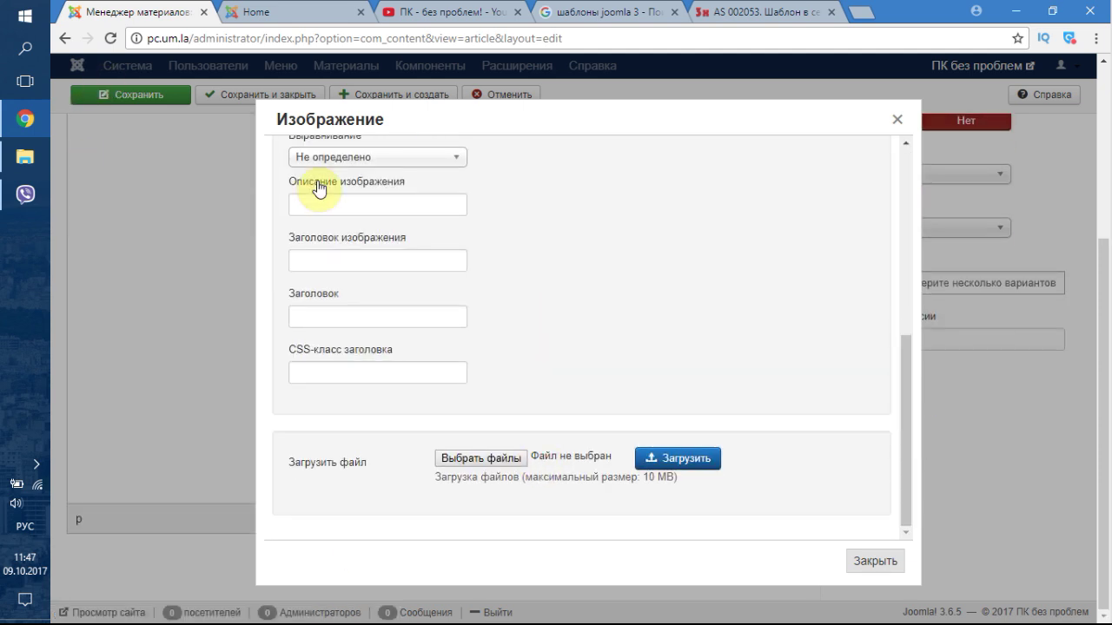
pyautogui.click(509, 460)
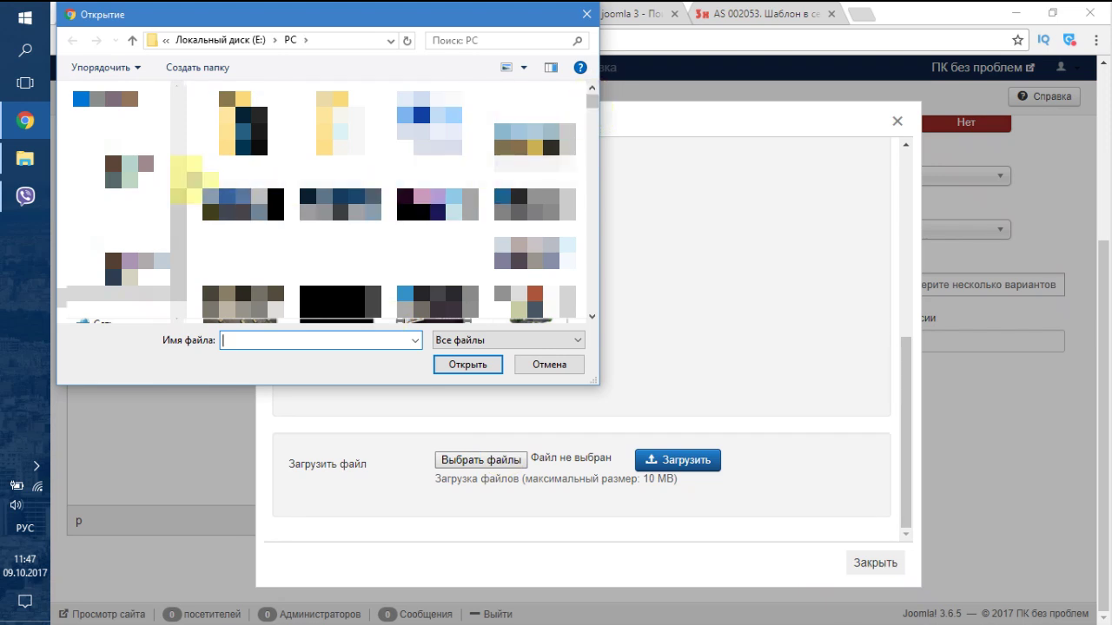
pyautogui.click(112, 245)
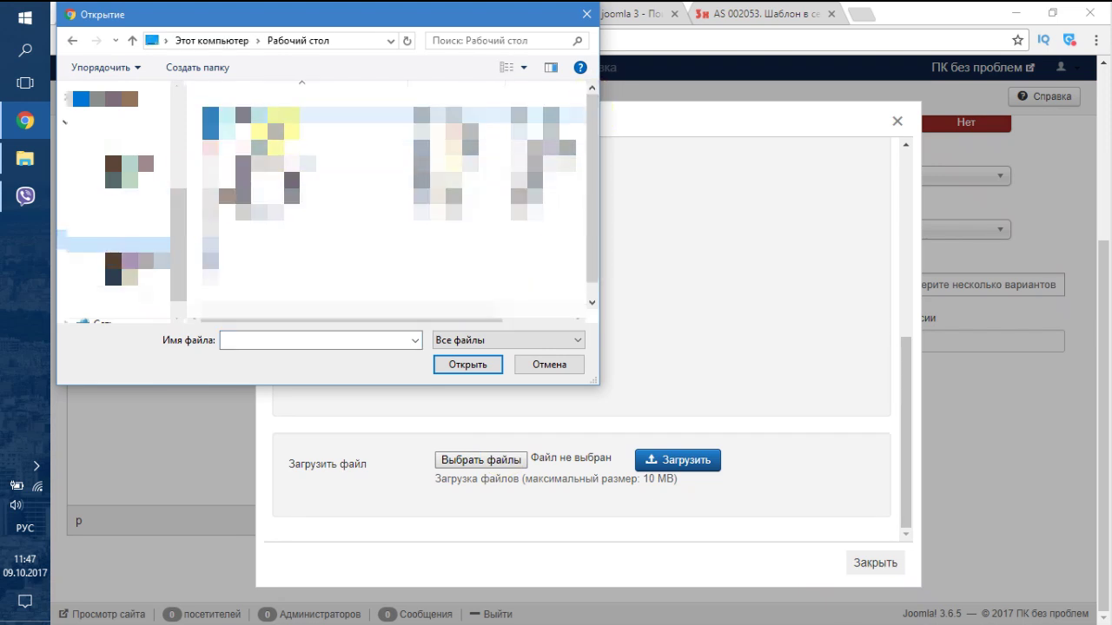
pyautogui.click(261, 130)
pyautogui.click(452, 365)
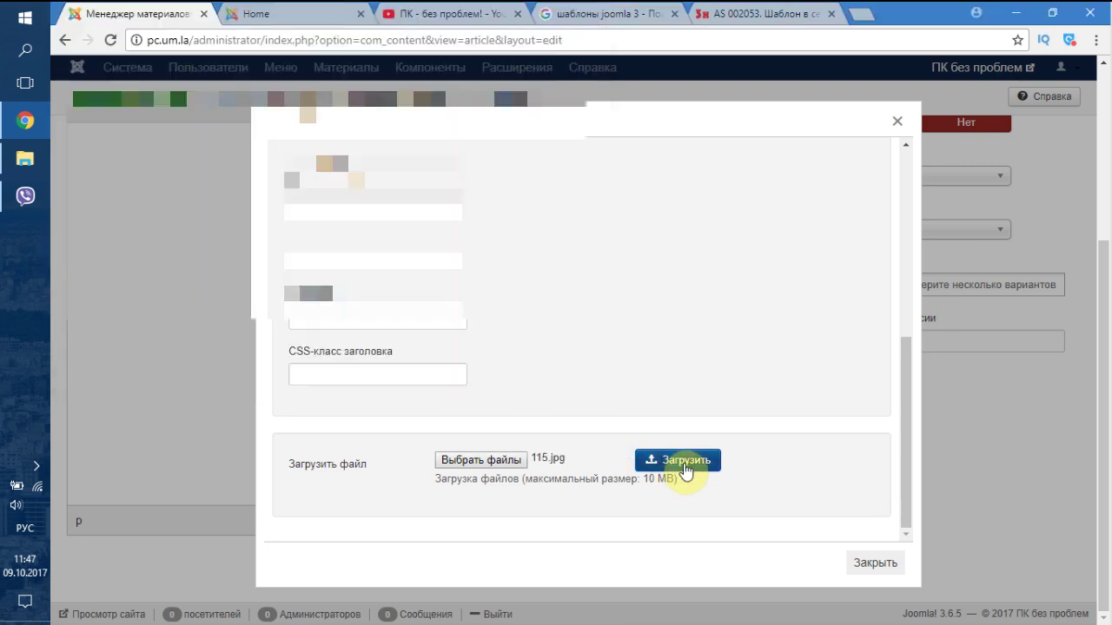
pyautogui.click(685, 461)
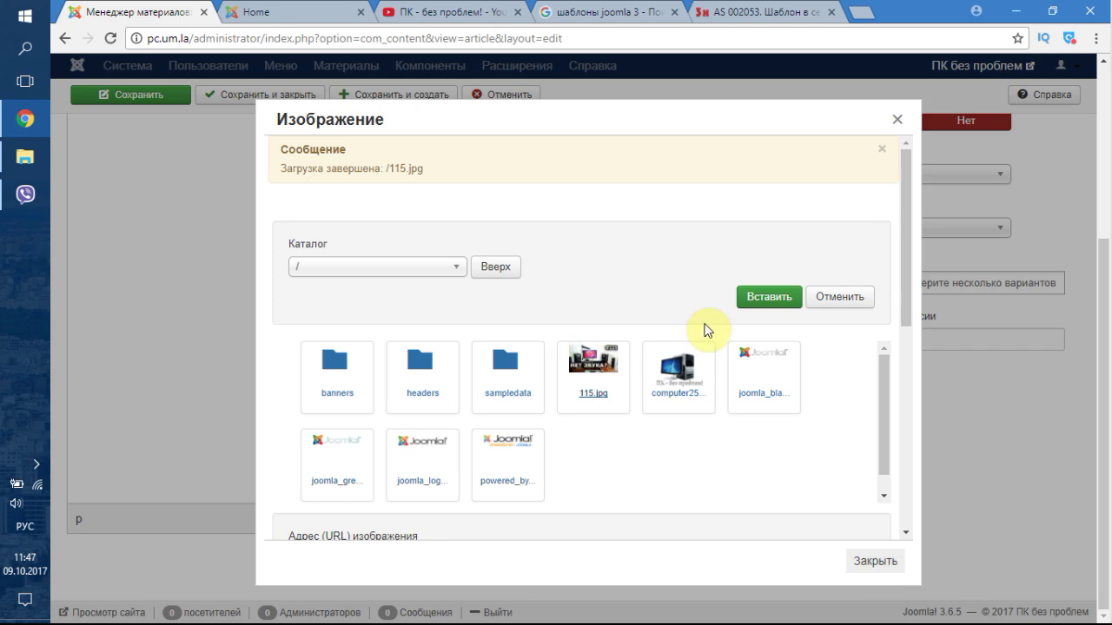
pyautogui.click(757, 298)
# - Resize the article thumbnail down to about 478×270 px
pyautogui.click(616, 318)
pyautogui.moveTo(807, 252); pyautogui.dragTo(666, 478)
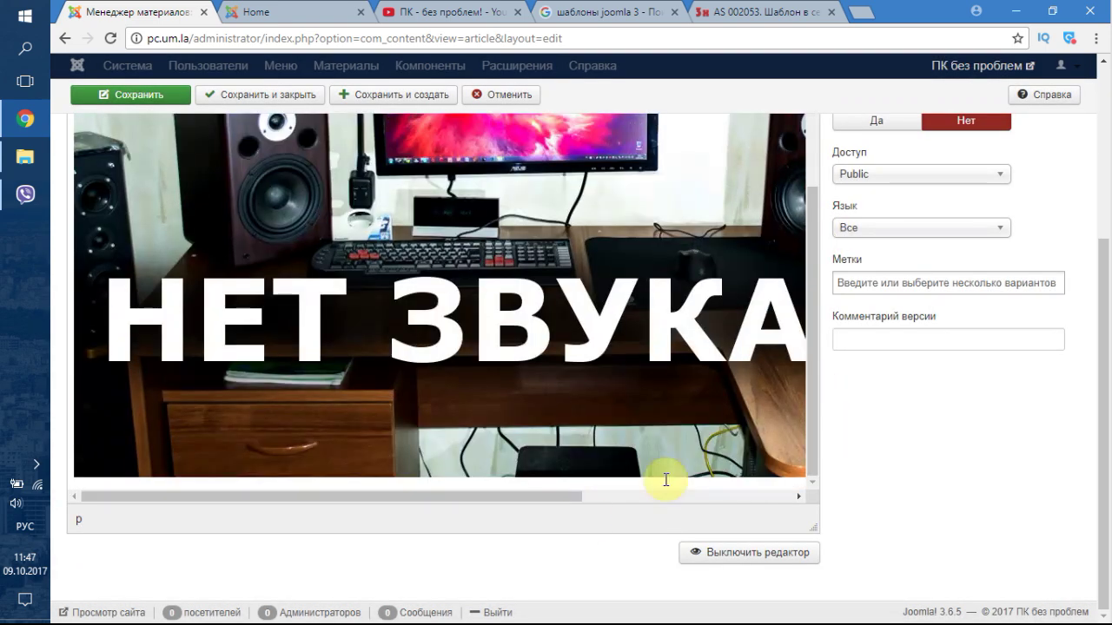
pyautogui.moveTo(546, 496); pyautogui.dragTo(793, 473)
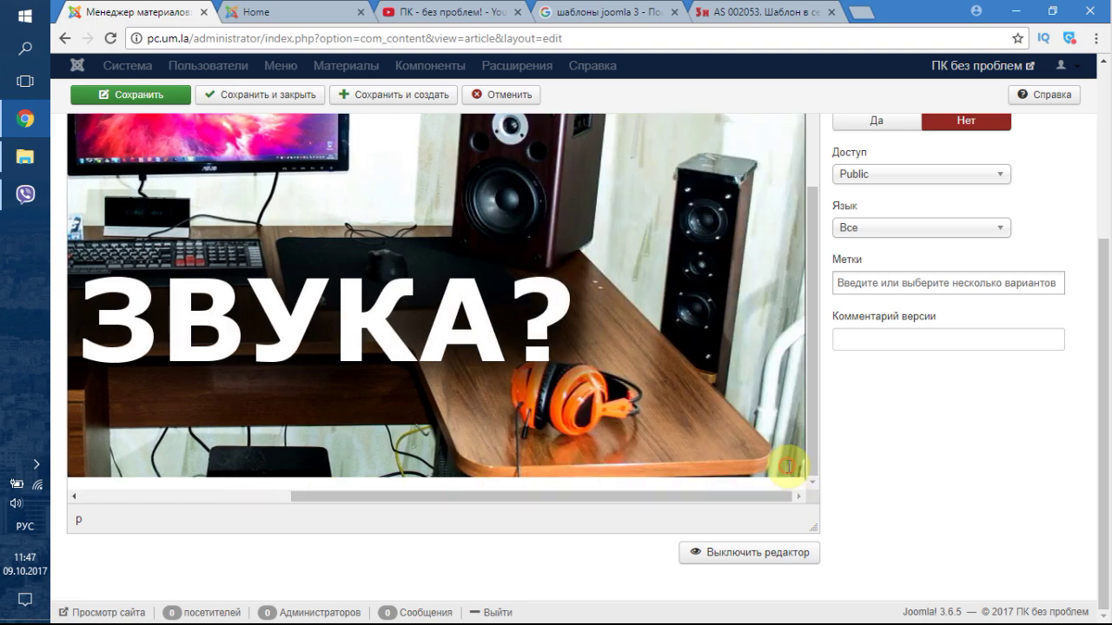
pyautogui.click(483, 324)
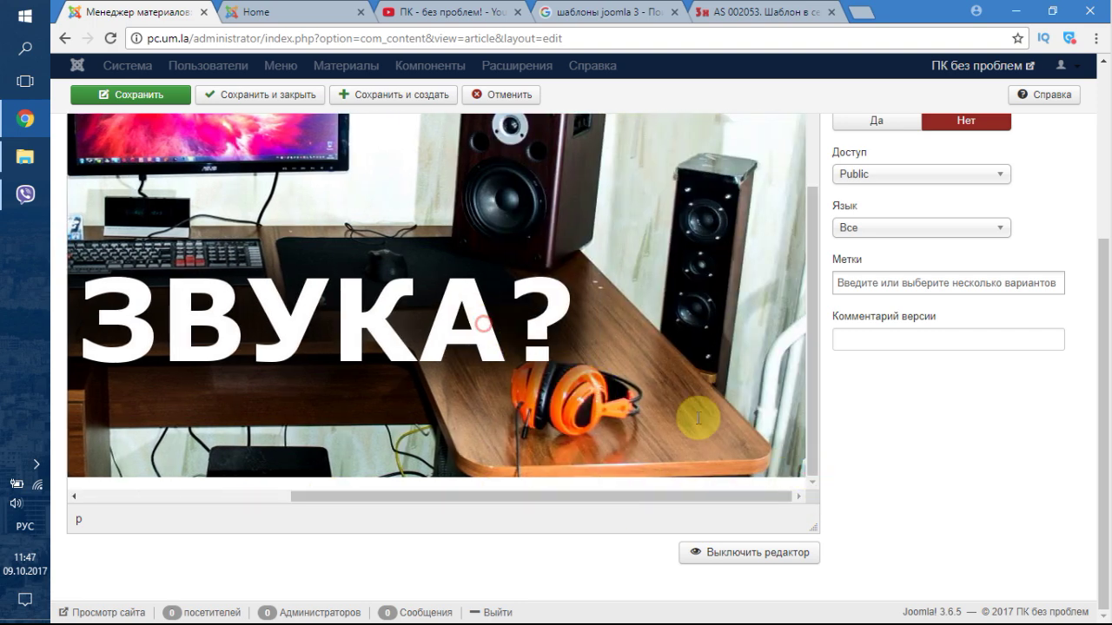
pyautogui.moveTo(786, 434); pyautogui.dragTo(607, 372)
pyautogui.moveTo(800, 475); pyautogui.dragTo(340, 229)
pyautogui.scroll(3, 647, 356)
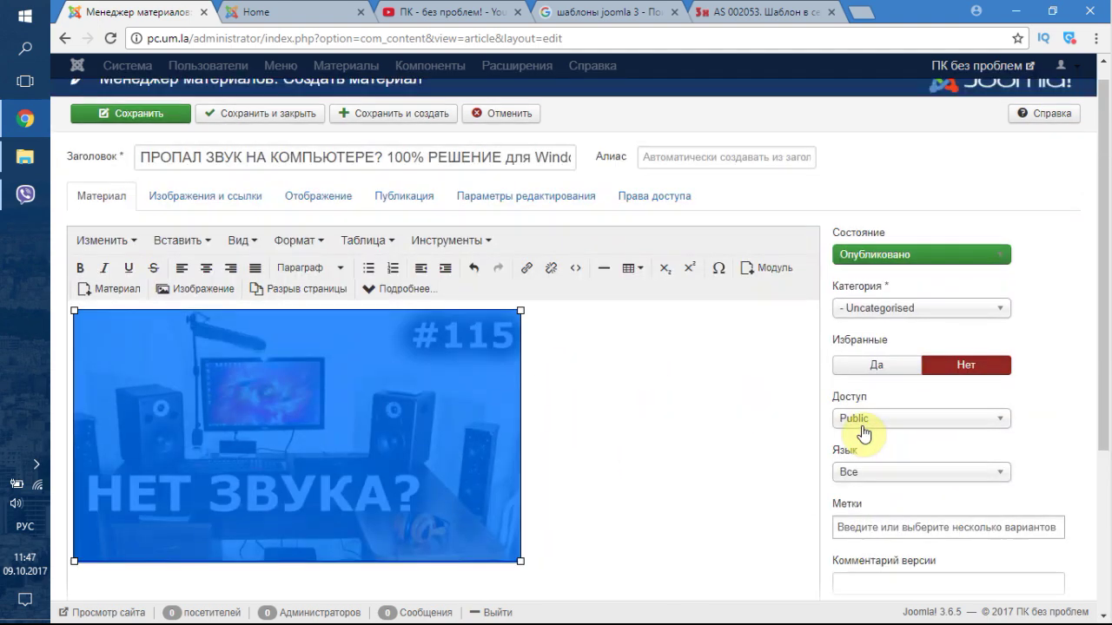
pyautogui.scroll(-1, 869, 439)
pyautogui.moveTo(521, 483); pyautogui.dragTo(489, 463)
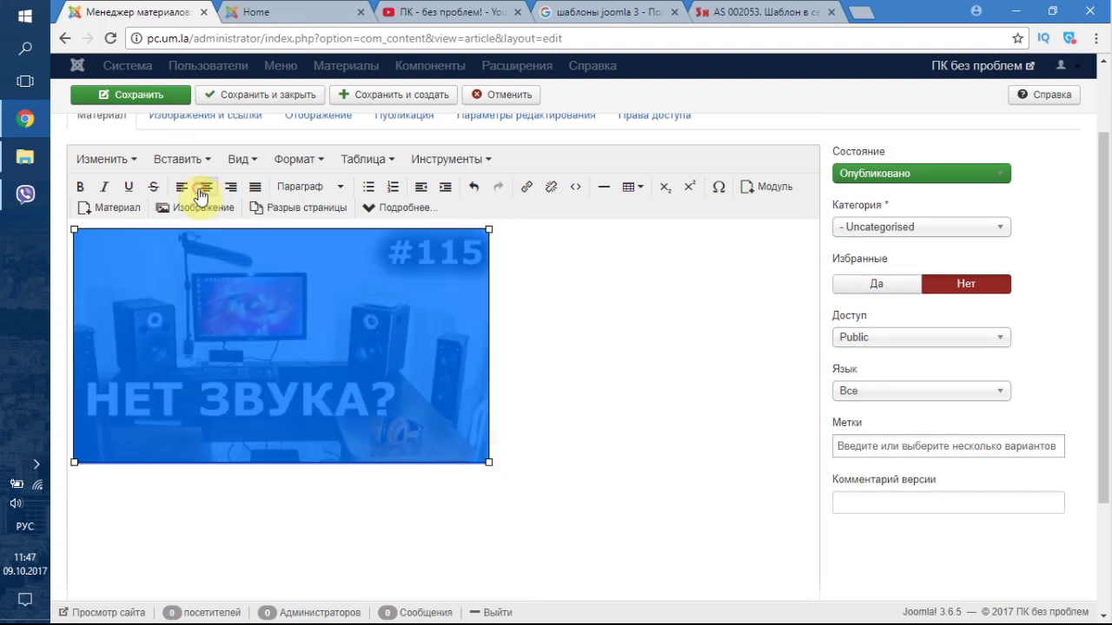
pyautogui.click(611, 315)
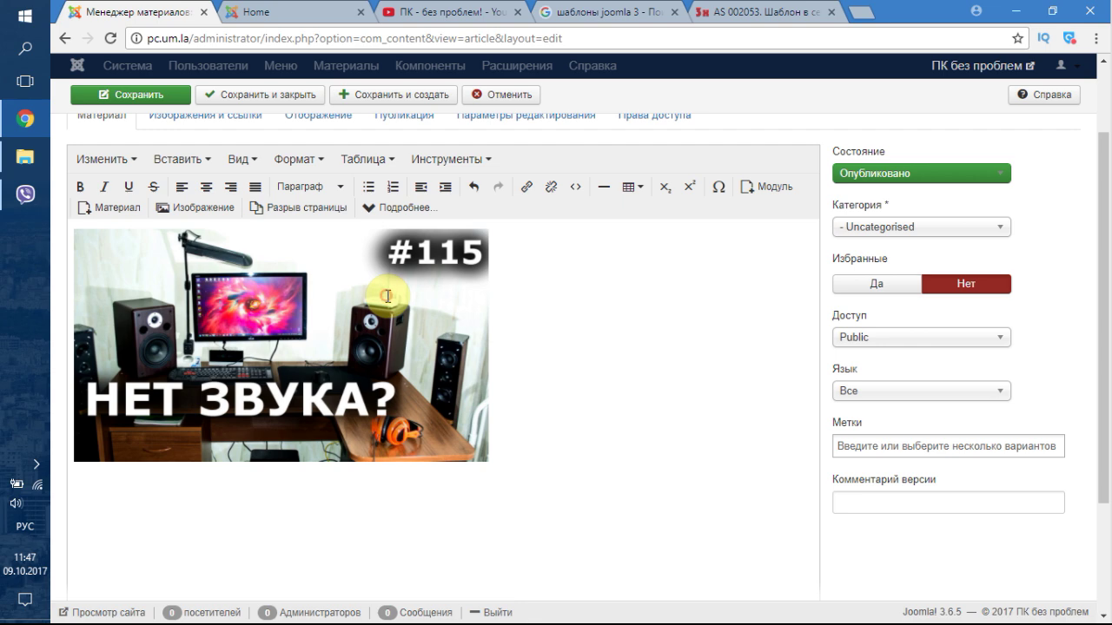
# - Look through the editor's view and display settings, then reselect the image in the body
pyautogui.click(239, 300)
pyautogui.click(258, 161)
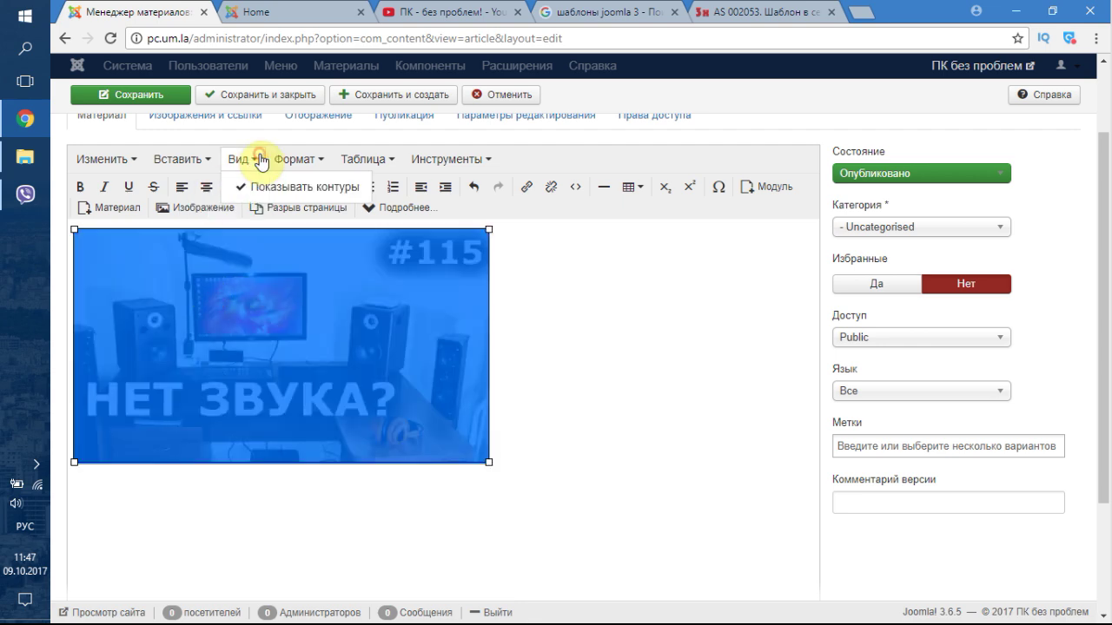
pyautogui.moveTo(202, 161)
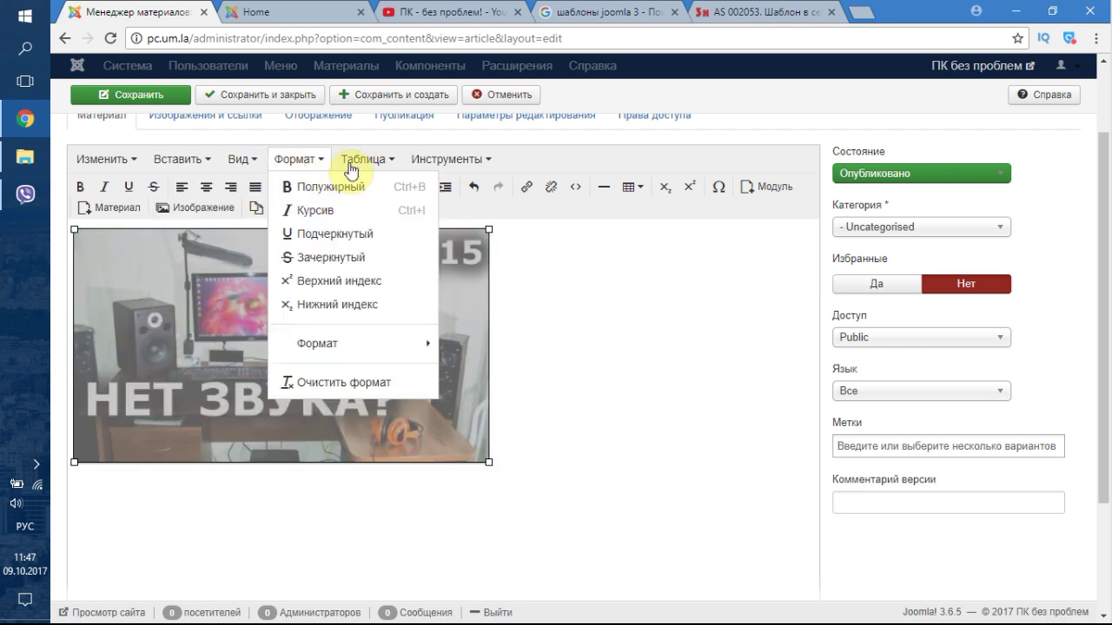
pyautogui.click(323, 128)
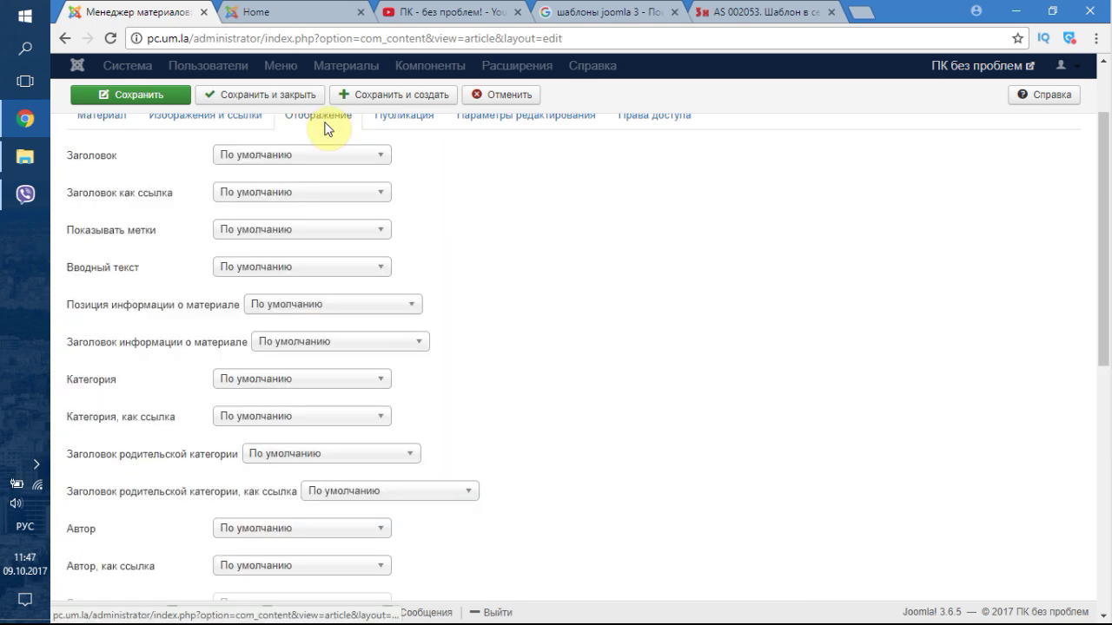
pyautogui.click(112, 117)
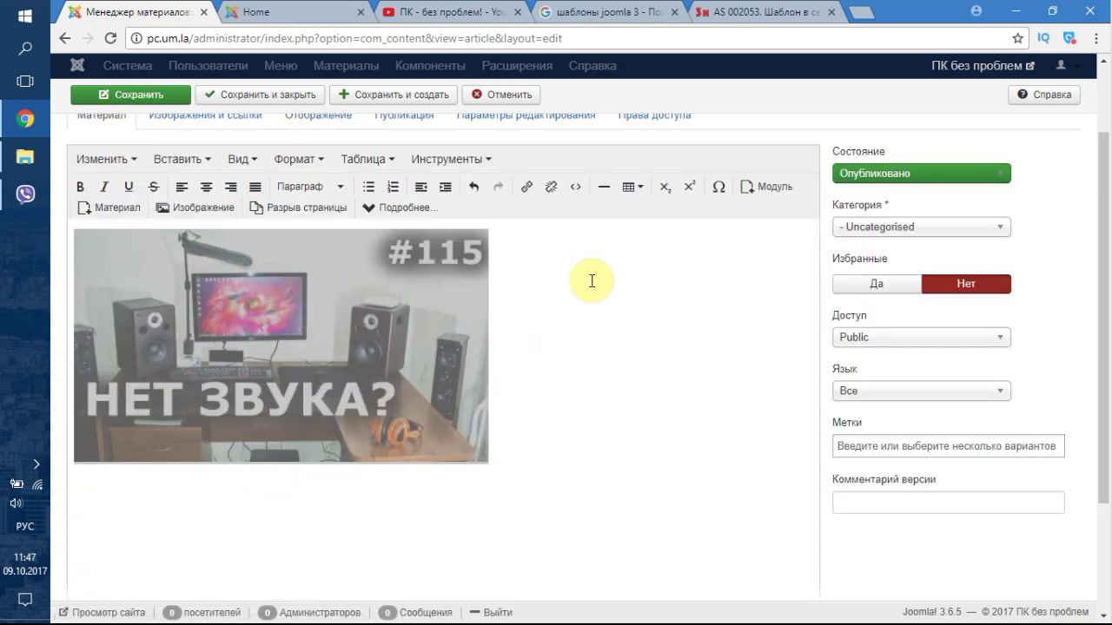
pyautogui.click(507, 331)
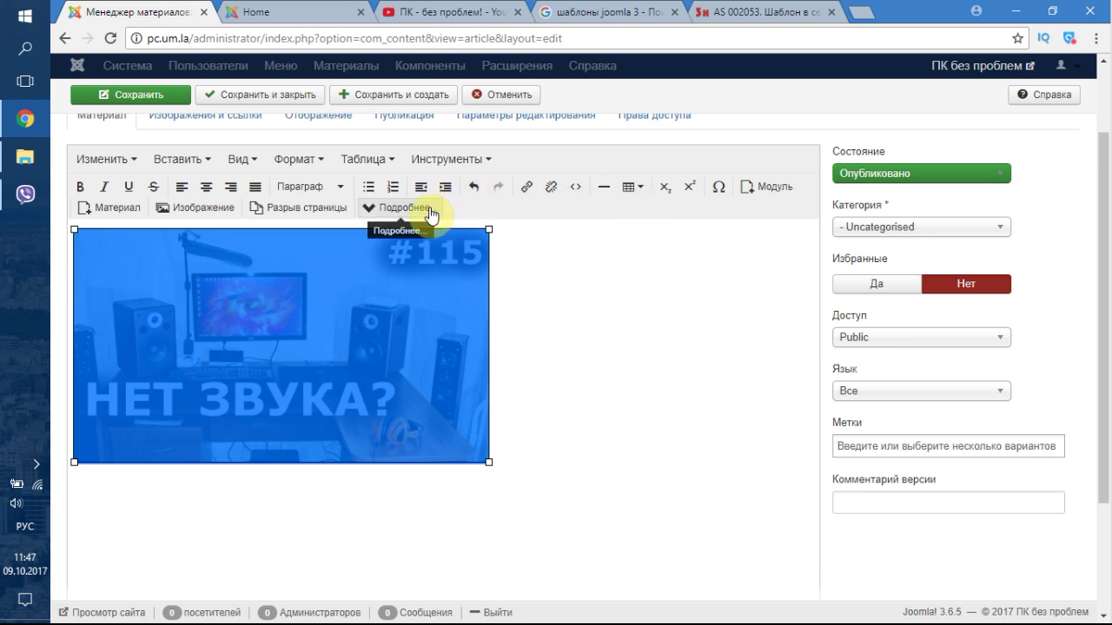
pyautogui.scroll(-2, 981, 330)
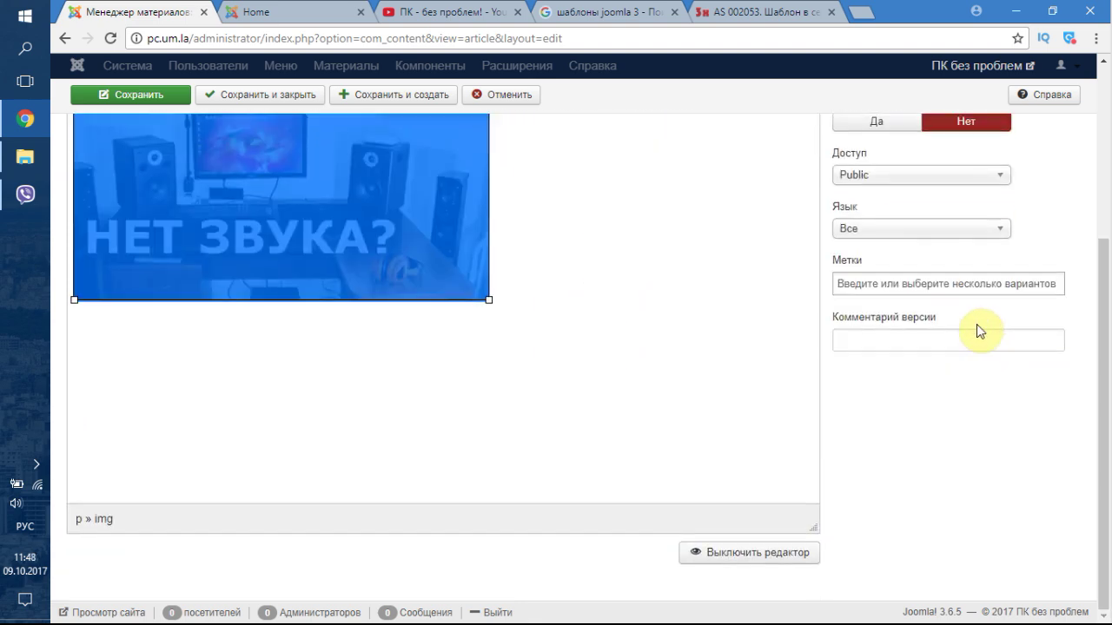
pyautogui.scroll(3, 966, 356)
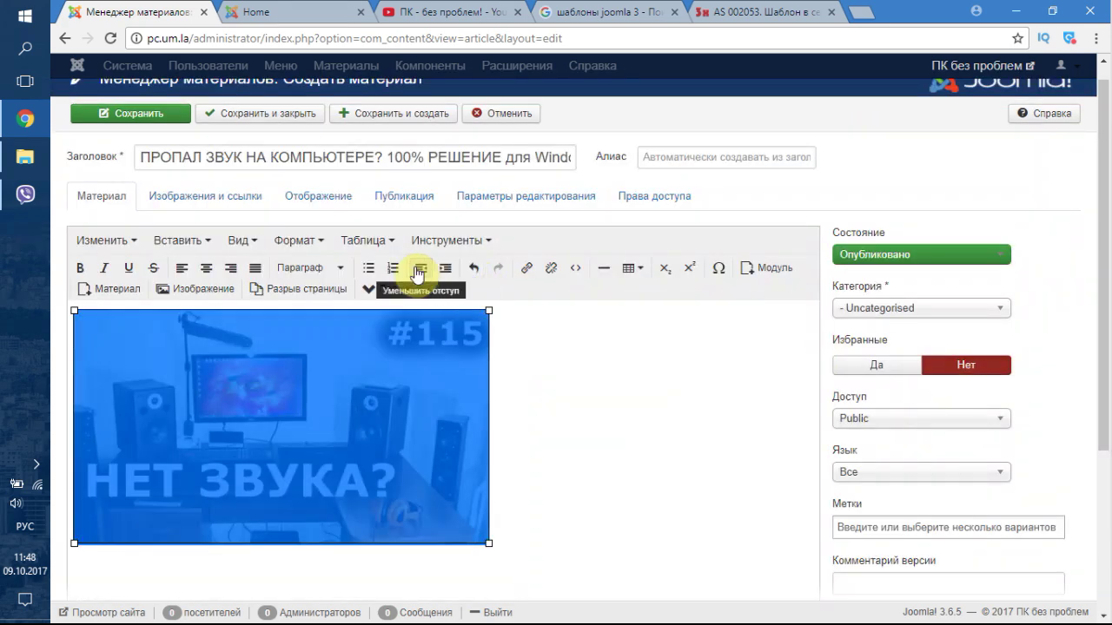
# - Reopen the image dialog and set the image alignment to Центр
pyautogui.click(215, 291)
pyautogui.scroll(-5, 569, 334)
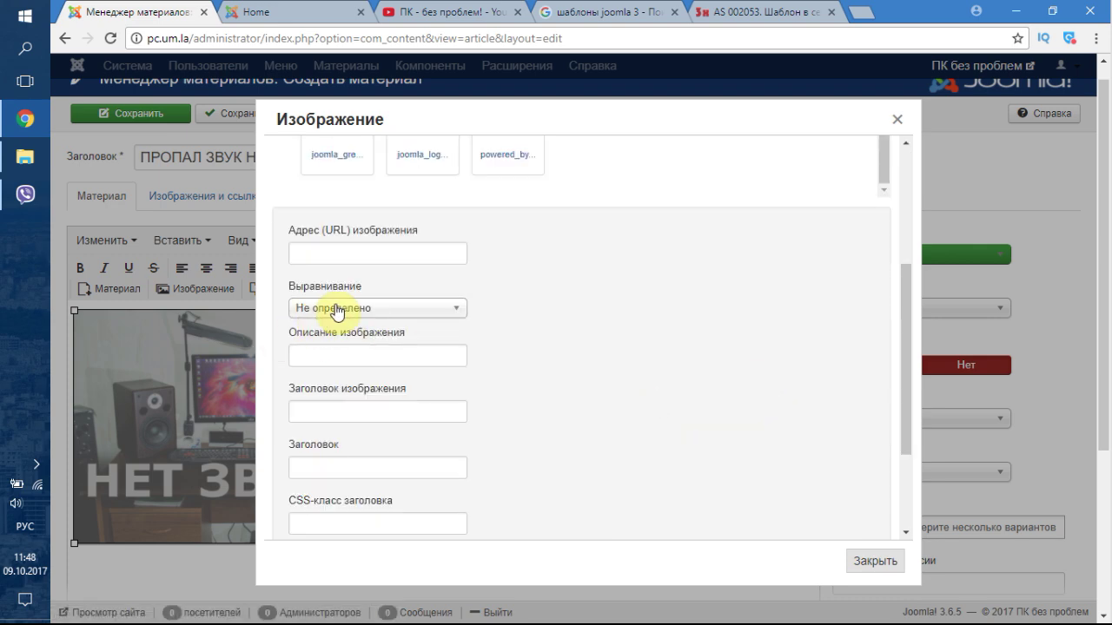
pyautogui.click(337, 310)
pyautogui.click(315, 368)
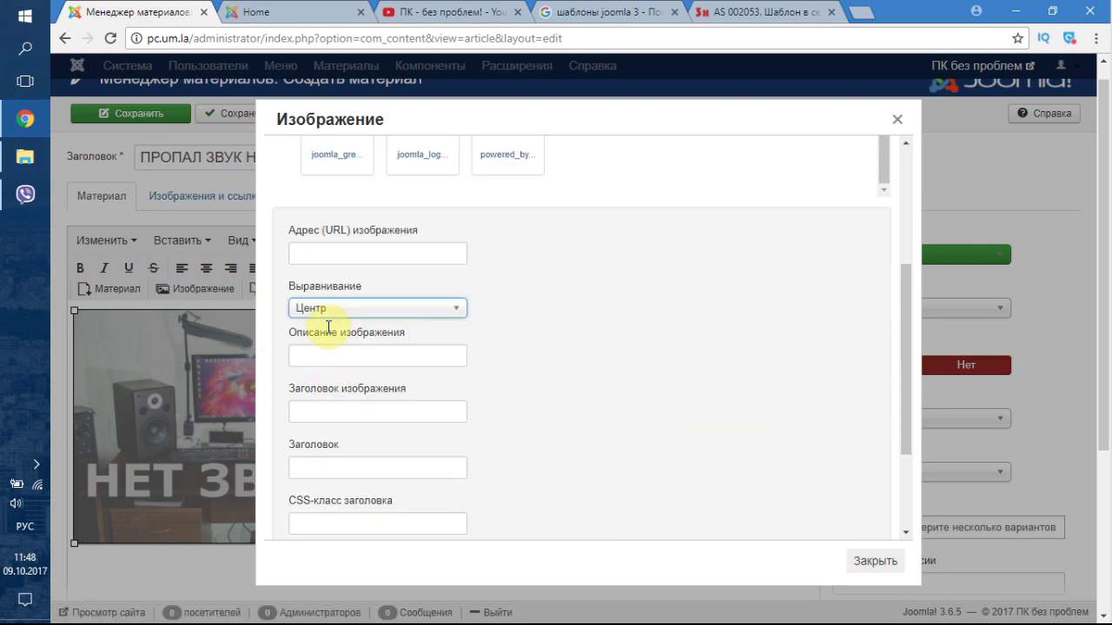
pyautogui.scroll(-2, 581, 366)
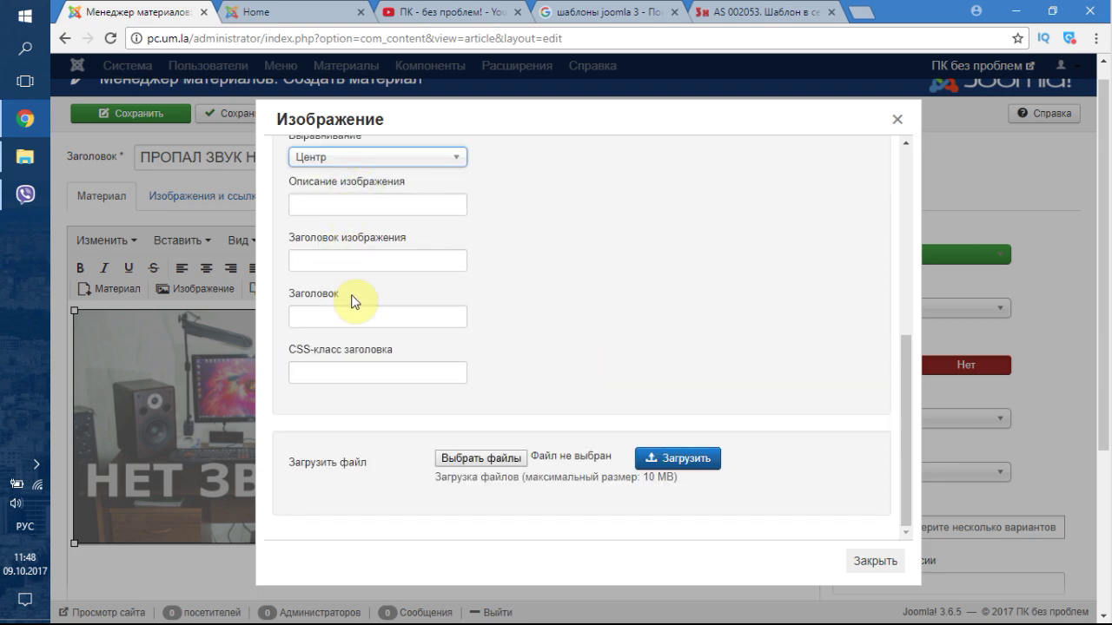
pyautogui.scroll(1, 326, 278)
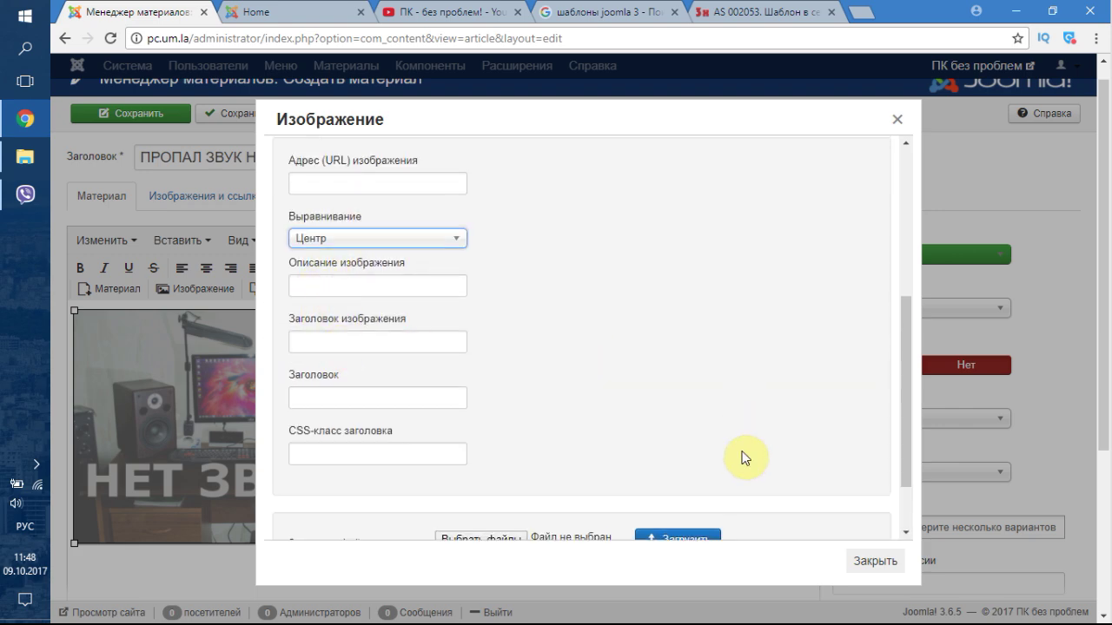
pyautogui.scroll(-1, 743, 457)
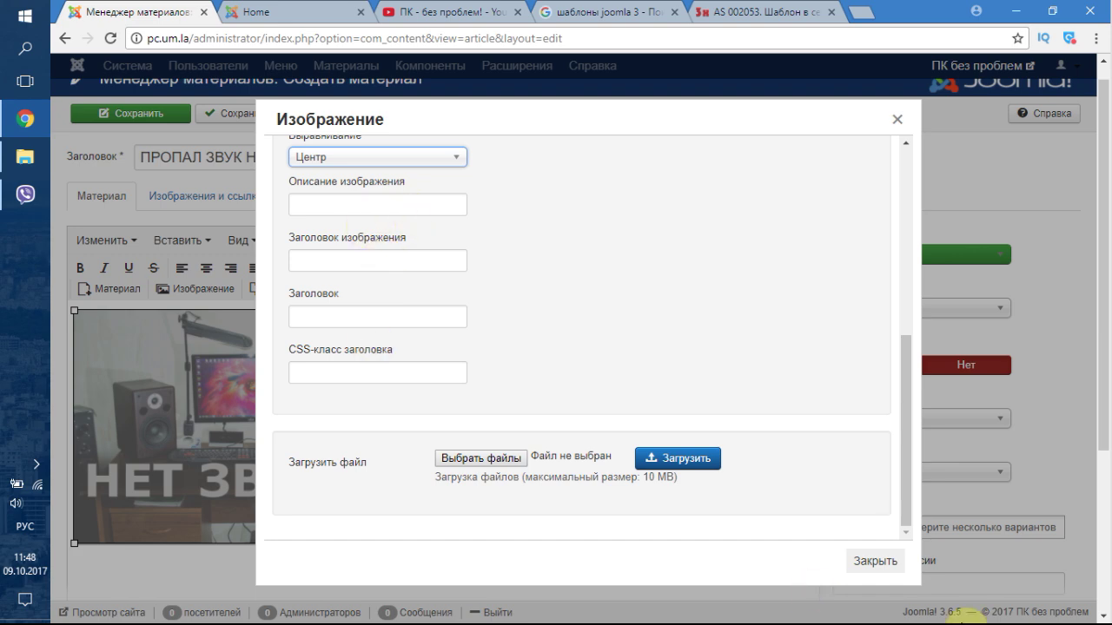
pyautogui.scroll(5, 826, 377)
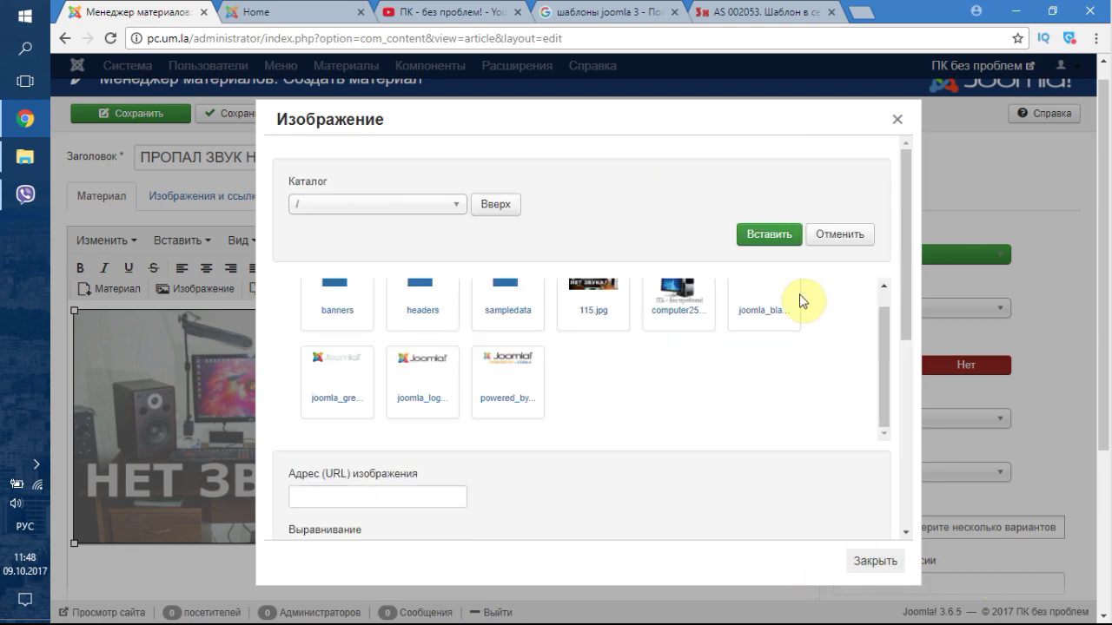
pyautogui.click(778, 247)
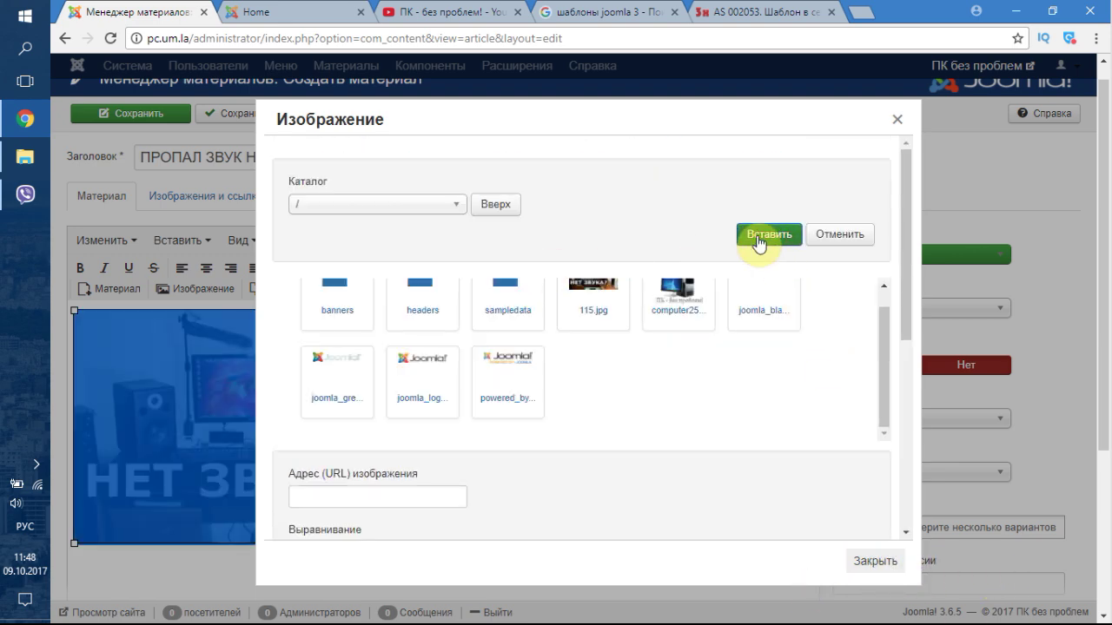
# - Insert the 115.jpg thumbnail from the Изображение dialog and close it
pyautogui.scroll(-3, 773, 393)
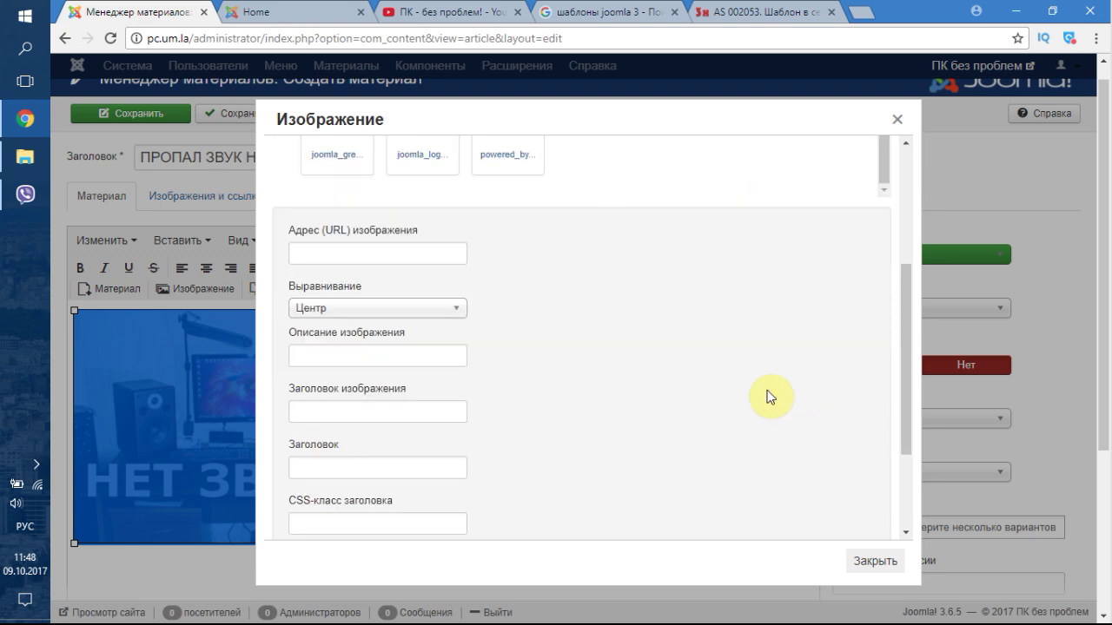
pyautogui.scroll(3, 877, 312)
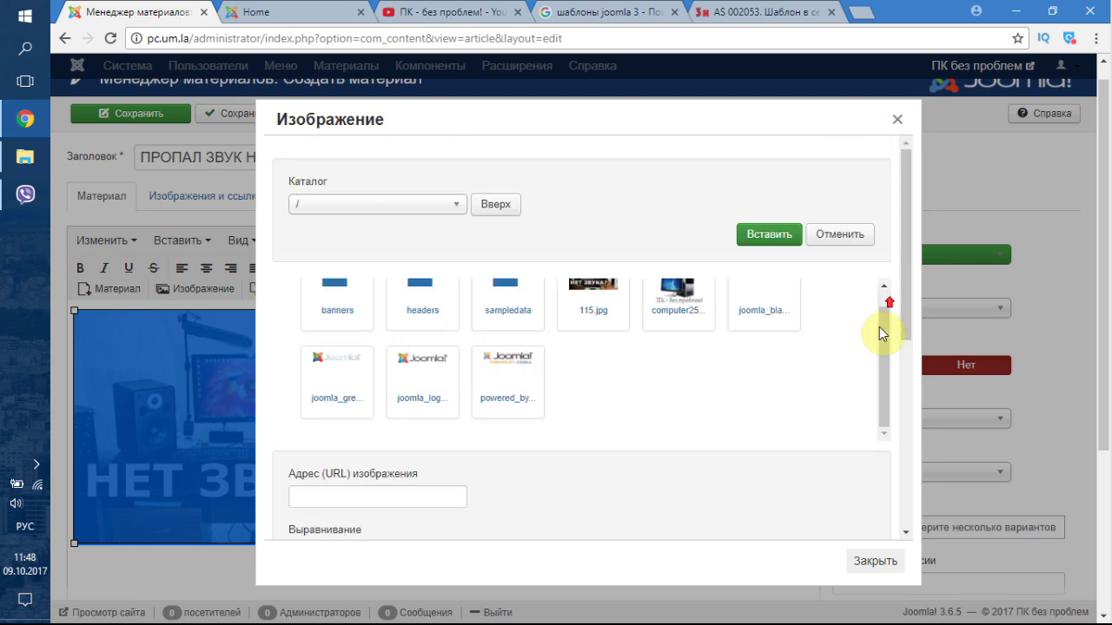
pyautogui.click(608, 298)
pyautogui.scroll(-3, 702, 425)
pyautogui.scroll(3, 707, 422)
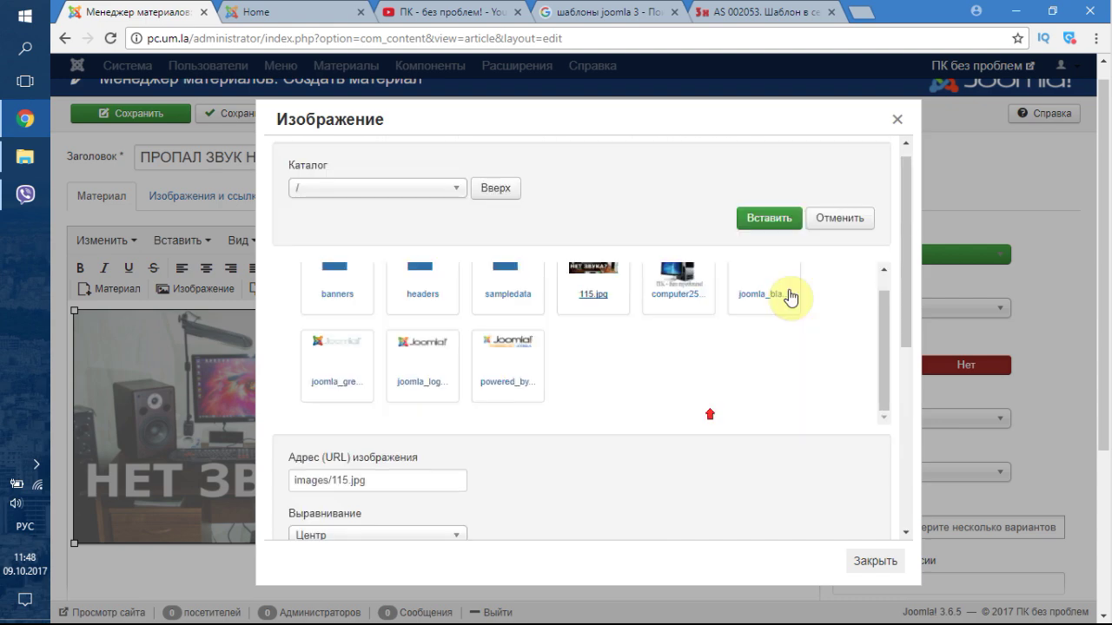
pyautogui.click(783, 242)
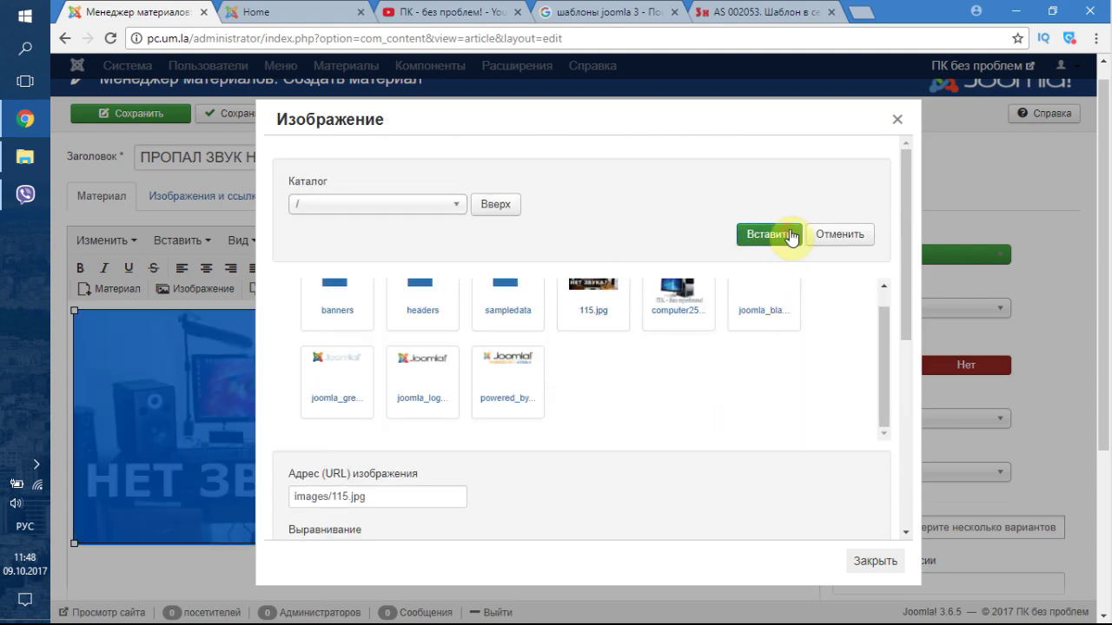
pyautogui.click(886, 563)
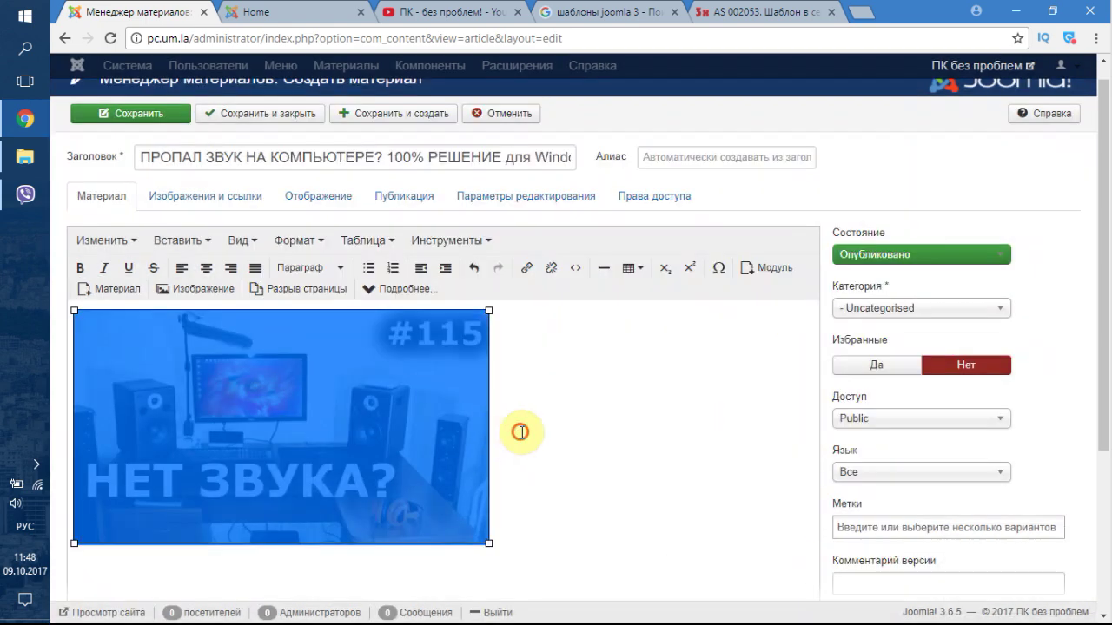
pyautogui.click(516, 432)
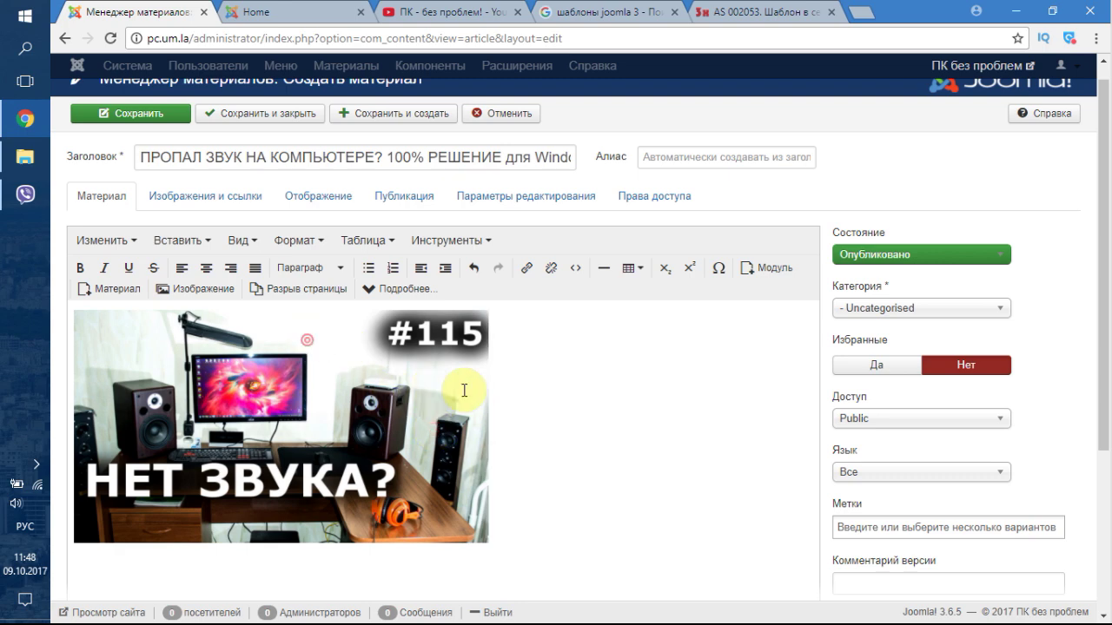
pyautogui.click(225, 400)
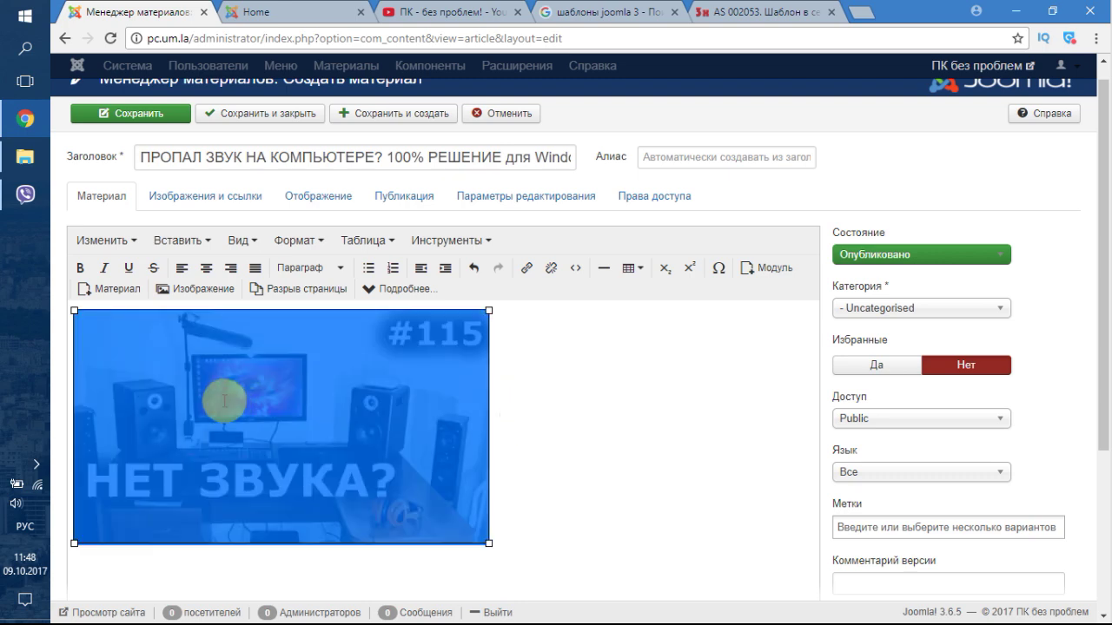
# - Delete the old image and re-insert 115.jpg with Центр alignment
pyautogui.press('Delete')
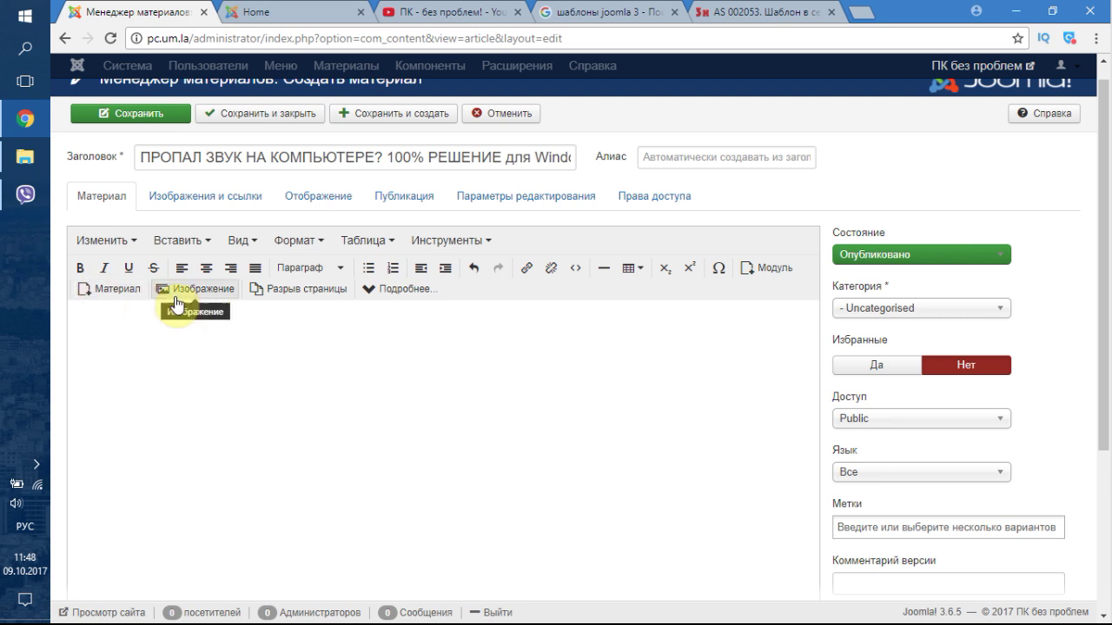
pyautogui.click(178, 292)
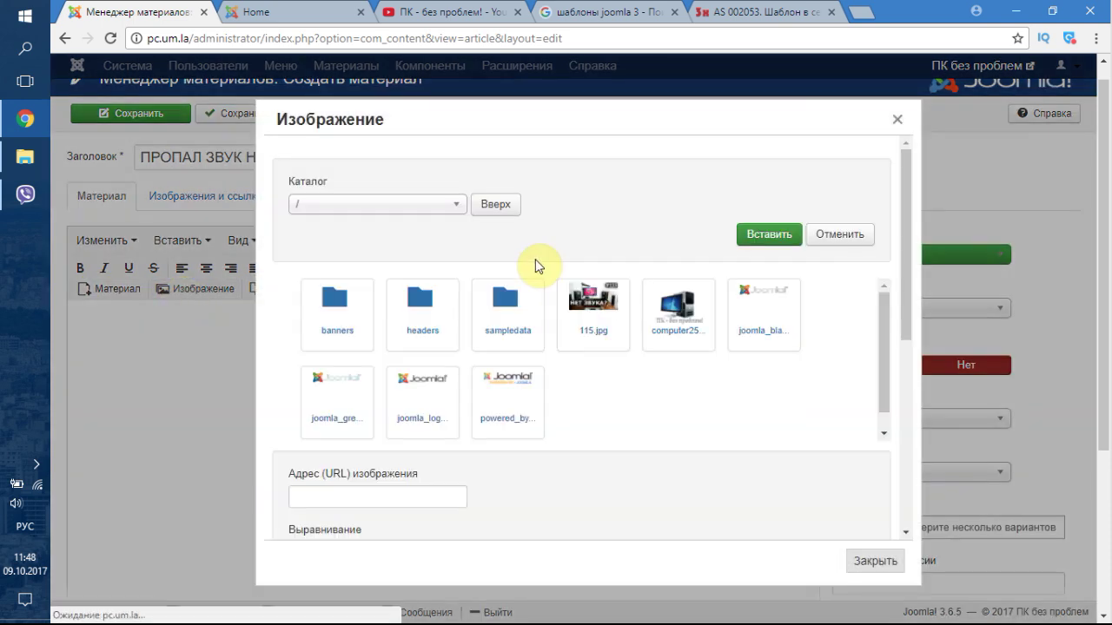
pyautogui.click(588, 320)
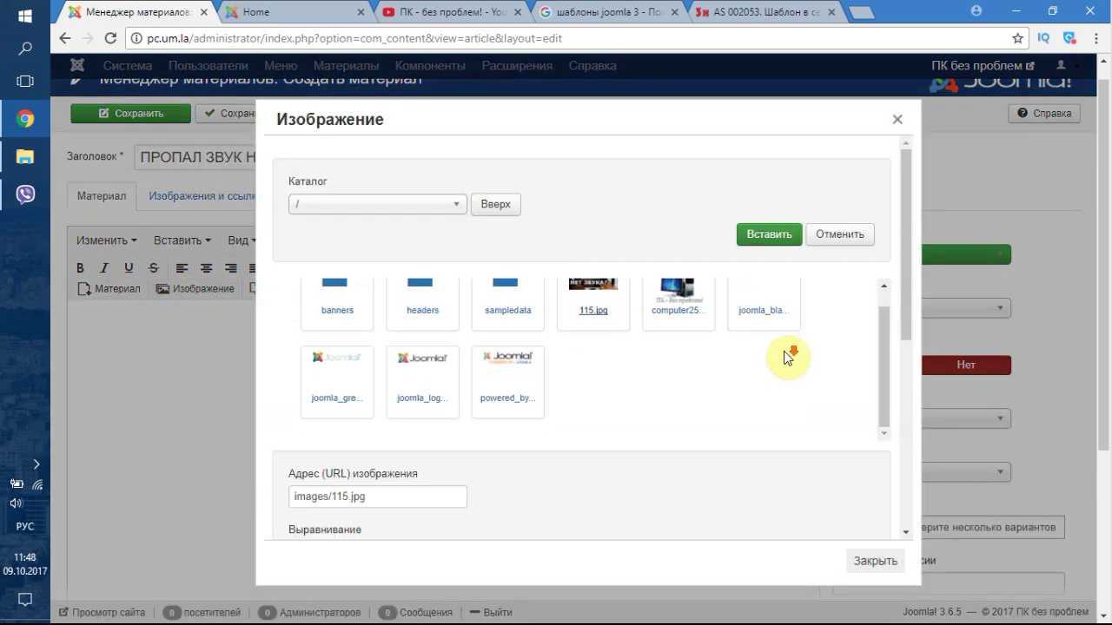
pyautogui.scroll(-4, 816, 408)
pyautogui.click(390, 231)
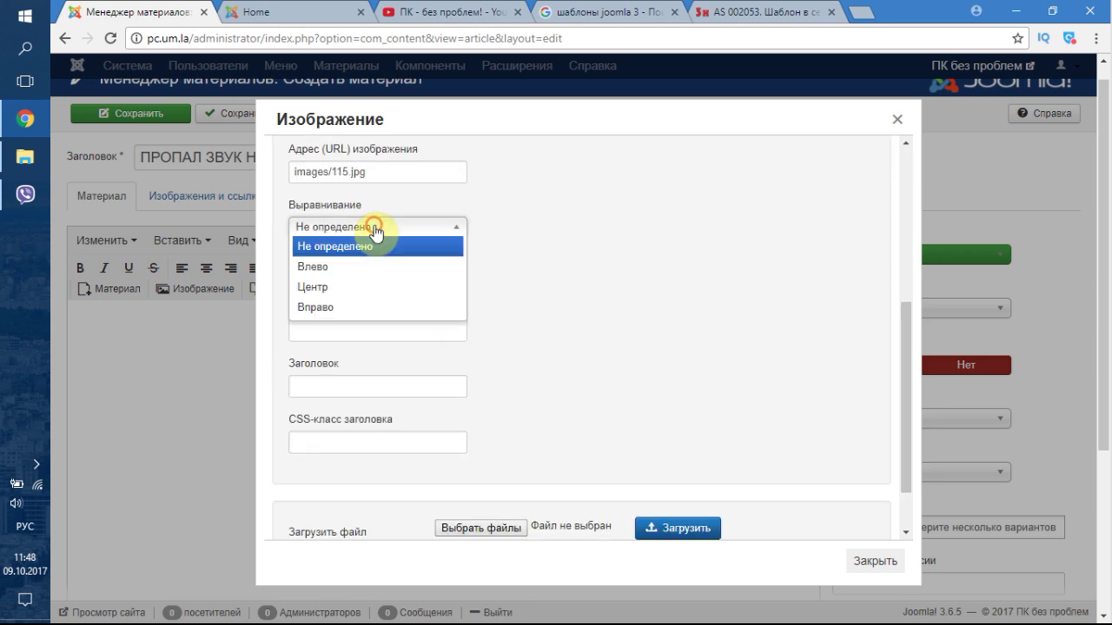
pyautogui.click(363, 287)
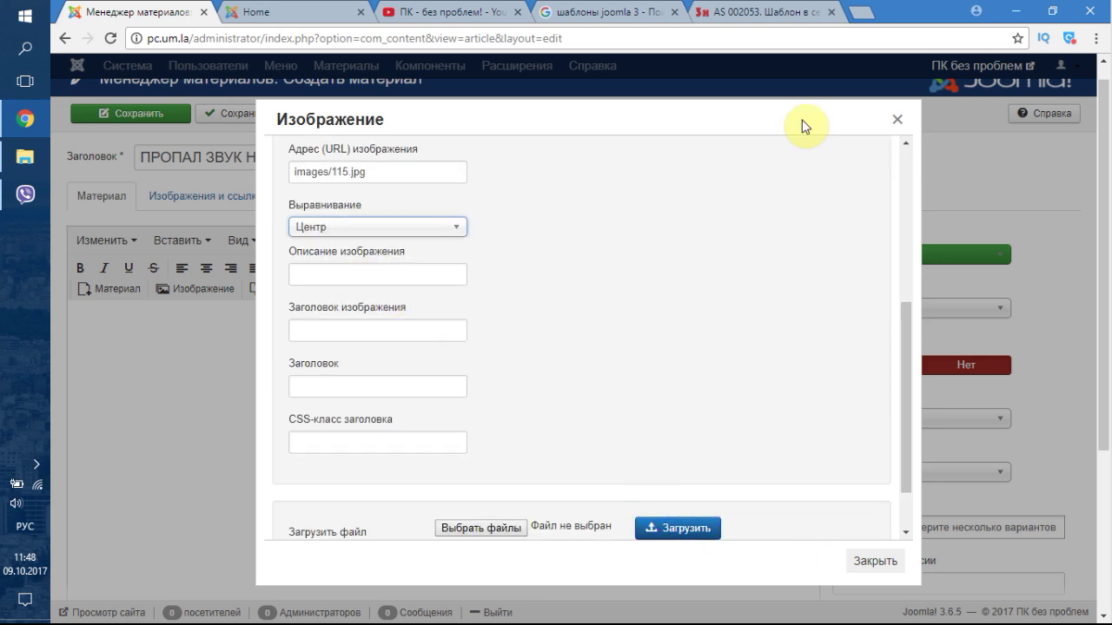
pyautogui.scroll(5, 888, 315)
pyautogui.click(759, 238)
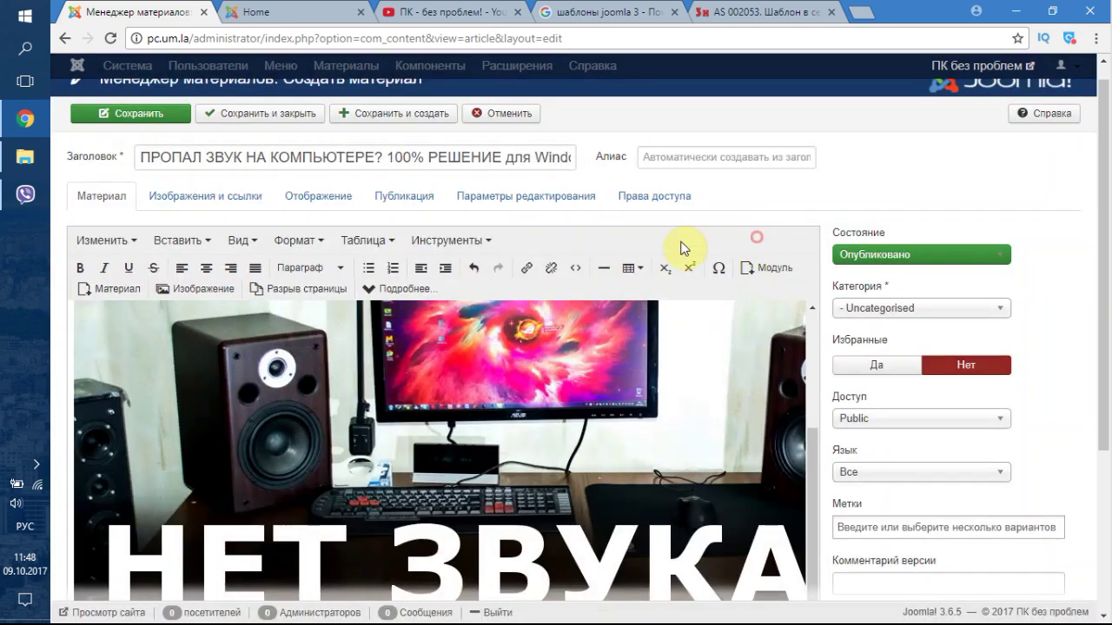
# - Shrink the new image to roughly 446×251 and place the cursor below it
pyautogui.moveTo(638, 447)
pyautogui.mouseDown()
pyautogui.moveTo(305, 357)
pyautogui.moveTo(112, 332)
pyautogui.mouseUp()
pyautogui.scroll(-3, 884, 476)
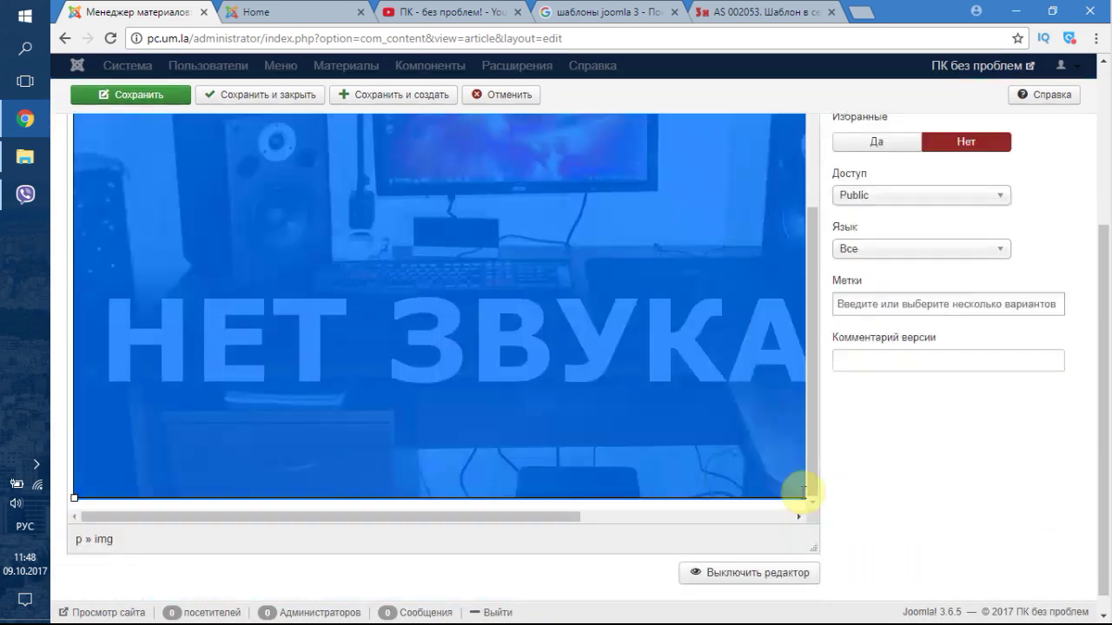
pyautogui.moveTo(521, 501); pyautogui.dragTo(750, 506)
pyautogui.moveTo(802, 477); pyautogui.dragTo(246, 116)
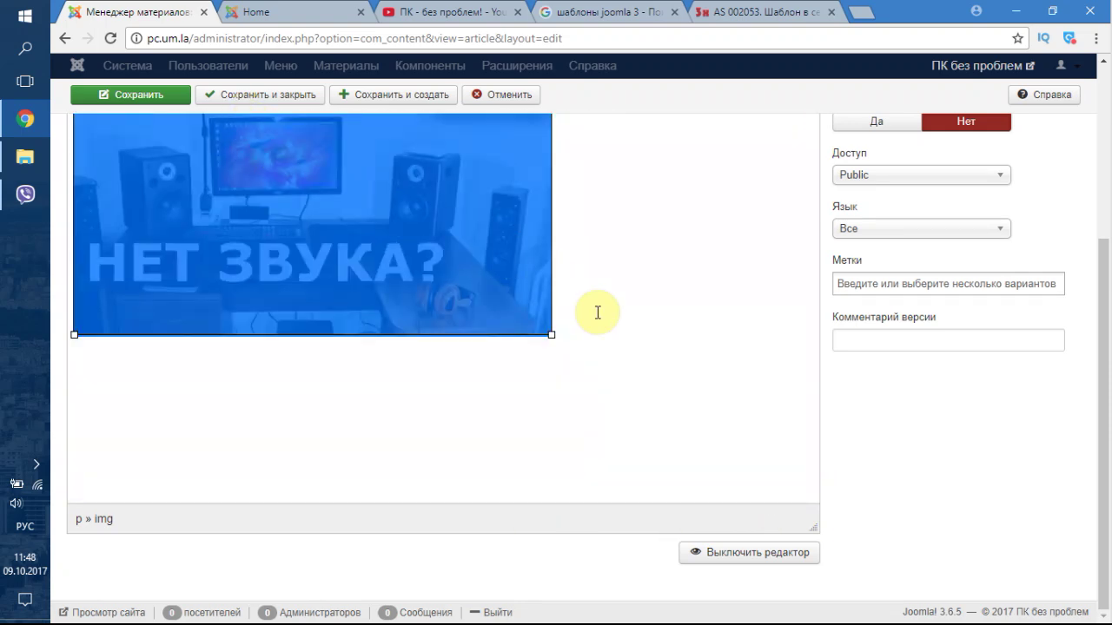
pyautogui.moveTo(548, 334); pyautogui.dragTo(496, 300)
pyautogui.click(530, 274)
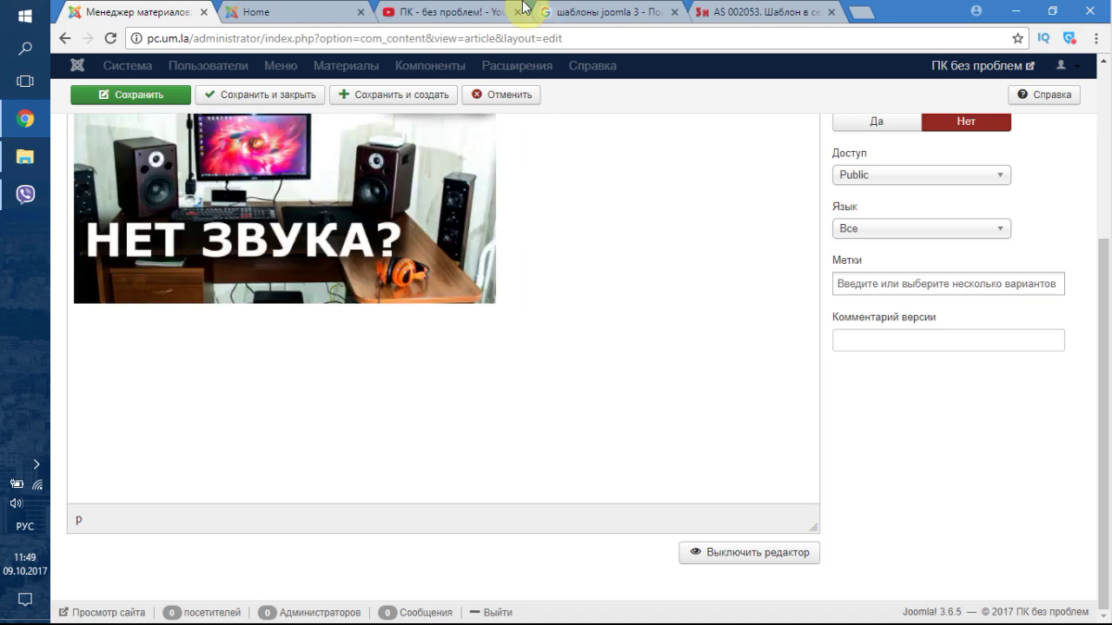
# - Copy the first paragraph of the НЕТ ЗВУКА? video's YouTube description, then return to Joomla
pyautogui.click(482, 10)
pyautogui.click(523, 306)
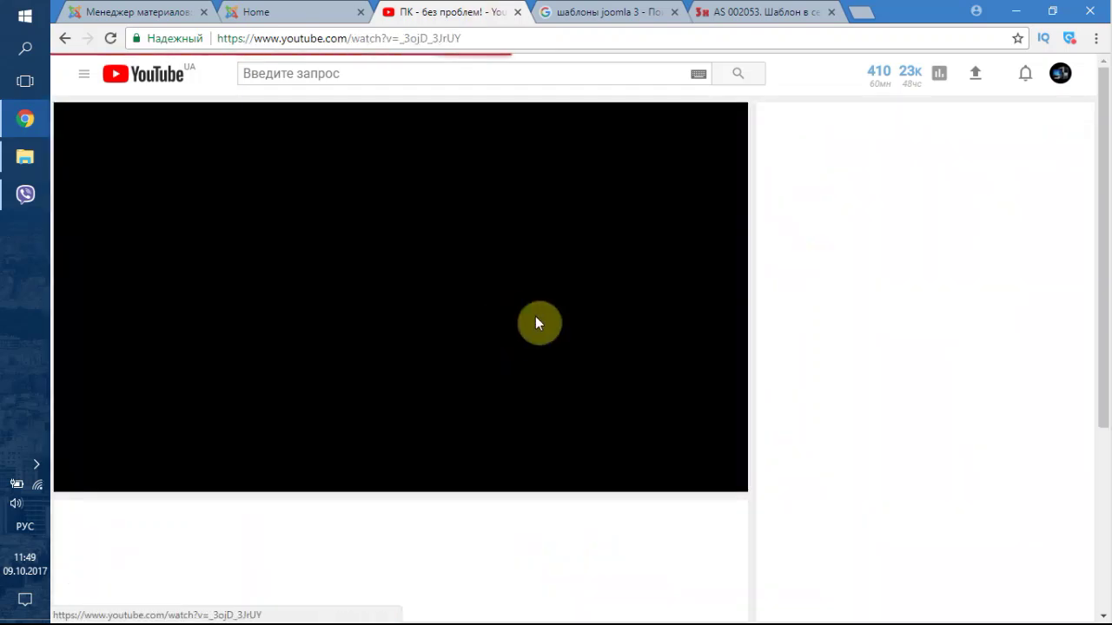
pyautogui.scroll(-3, 287, 345)
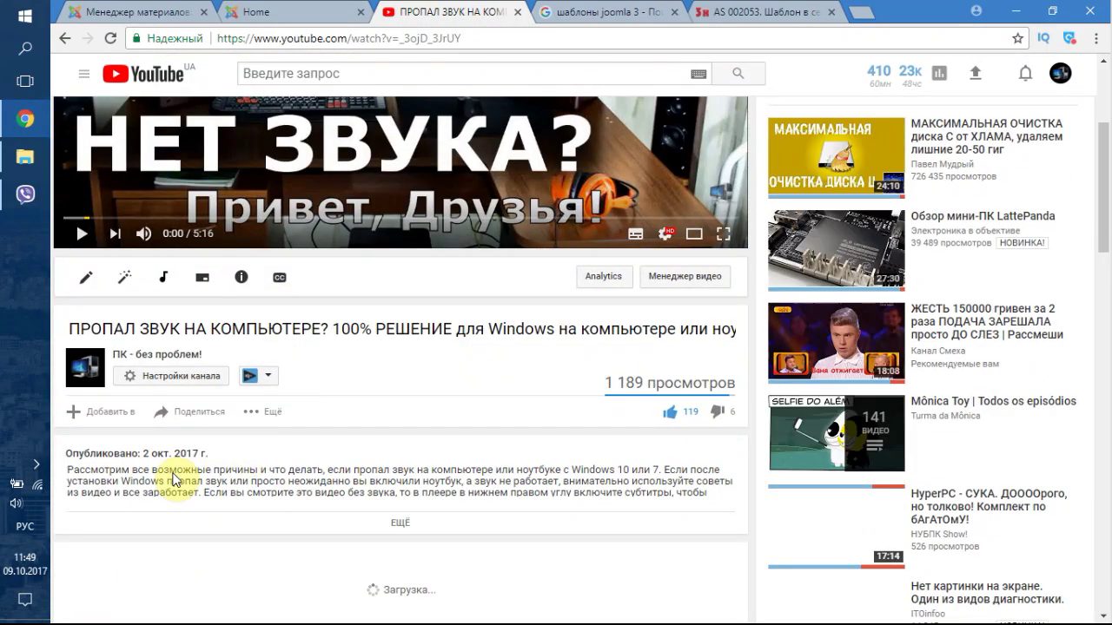
pyautogui.click(382, 522)
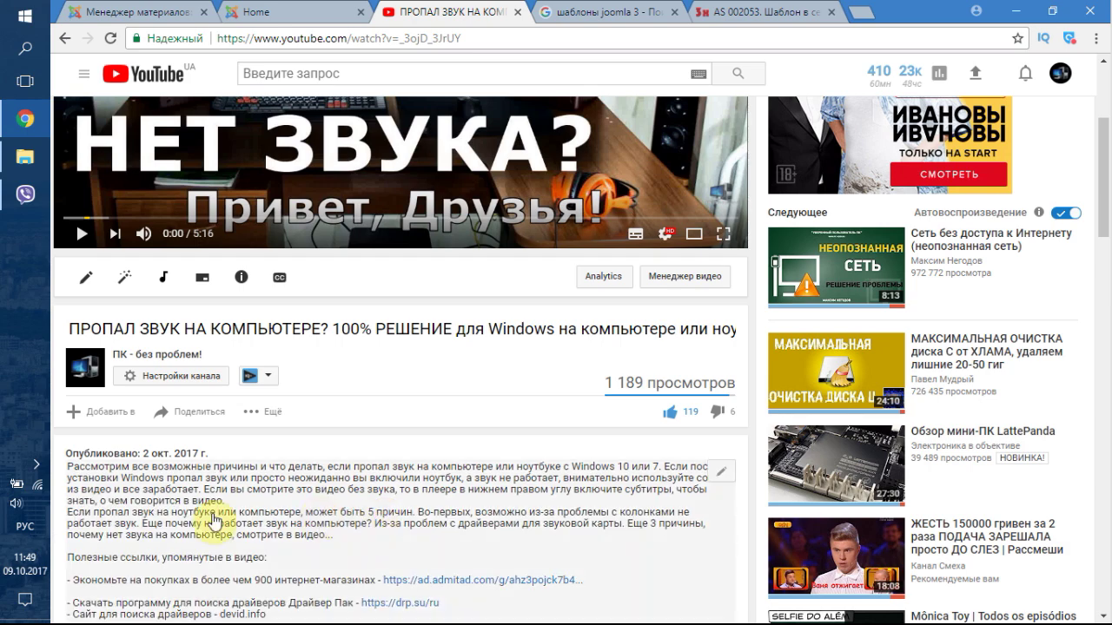
pyautogui.moveTo(360, 545); pyautogui.dragTo(49, 466)
pyautogui.hotkey('ctrl', 'c')
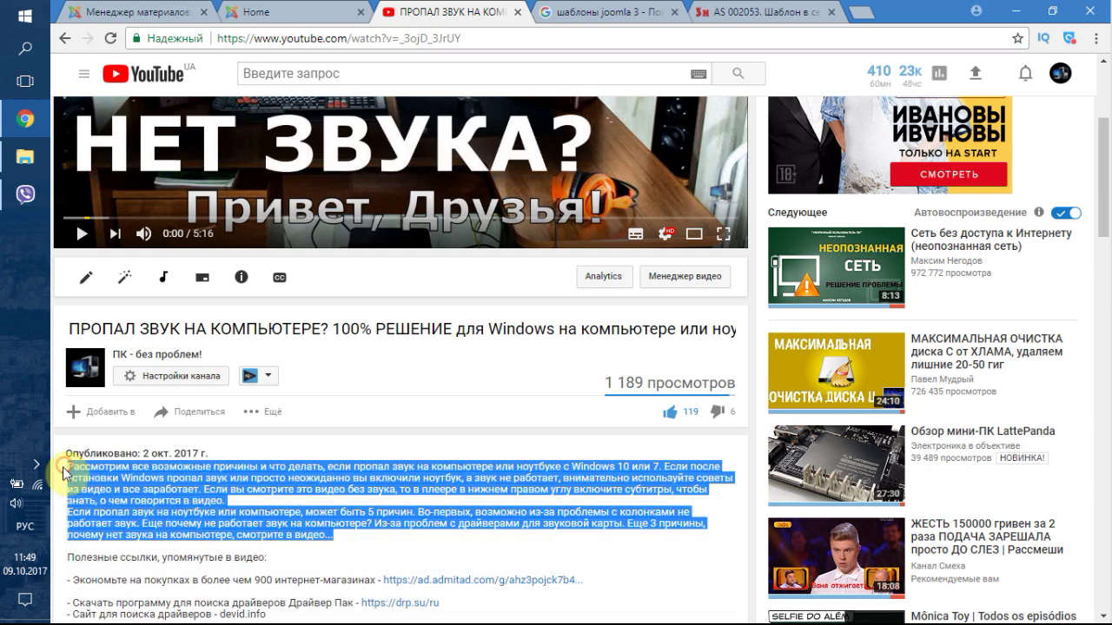
pyautogui.click(267, 11)
pyautogui.click(148, 12)
# - Paste the description below the image, add a read-more break after 'Windows 10 или 7.', and save
pyautogui.click(269, 324)
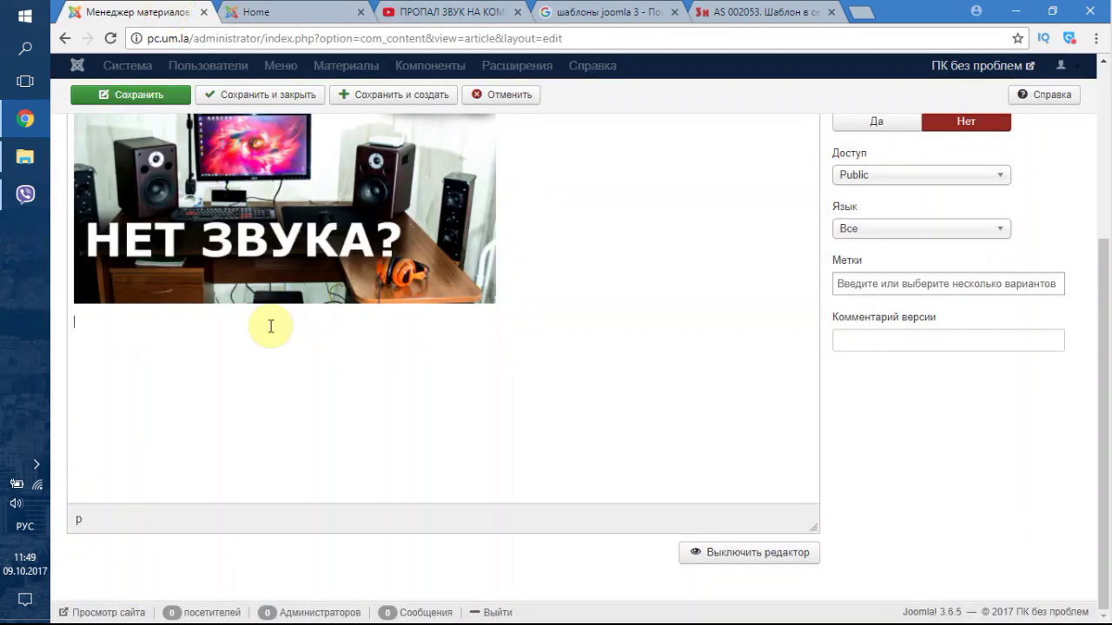
pyautogui.hotkey('ctrl', 'v')
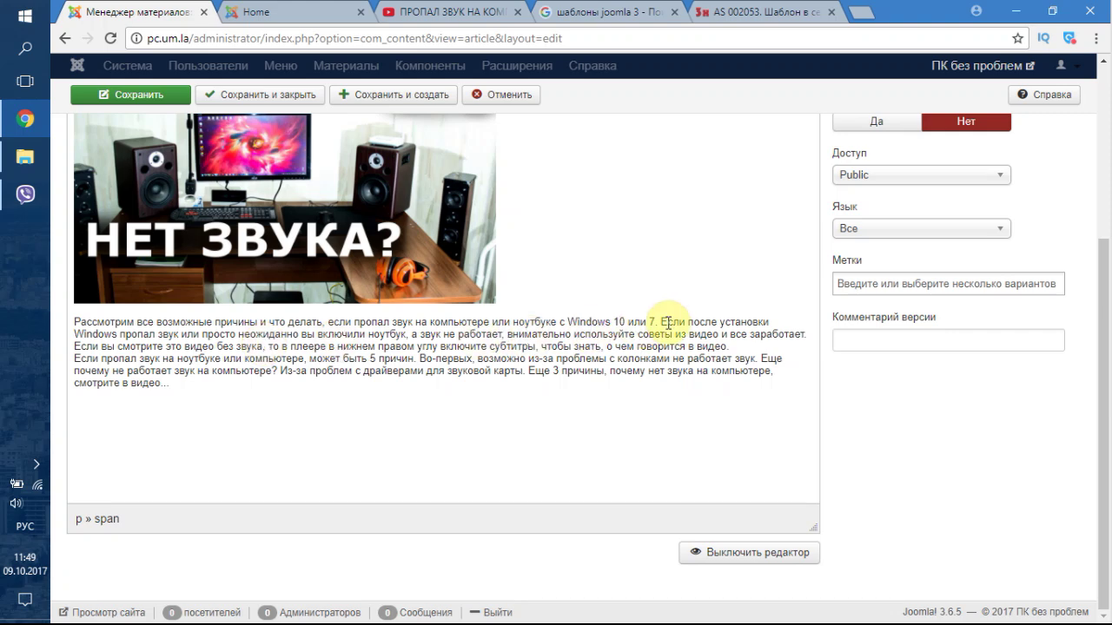
pyautogui.click(661, 321)
pyautogui.scroll(2, 799, 373)
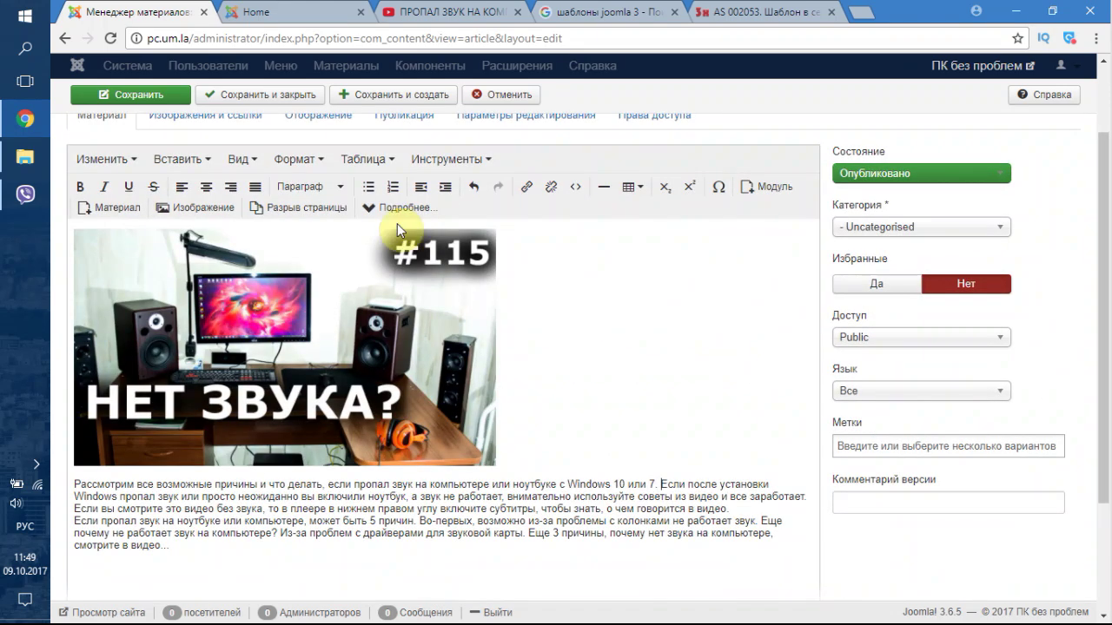
pyautogui.click(399, 213)
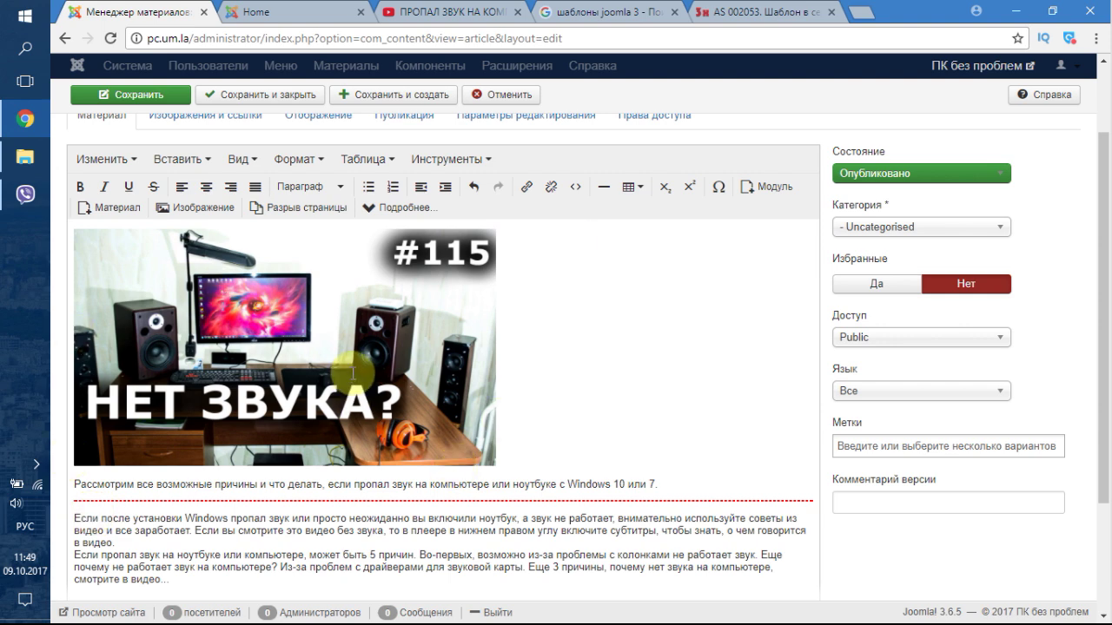
pyautogui.scroll(-1, 246, 434)
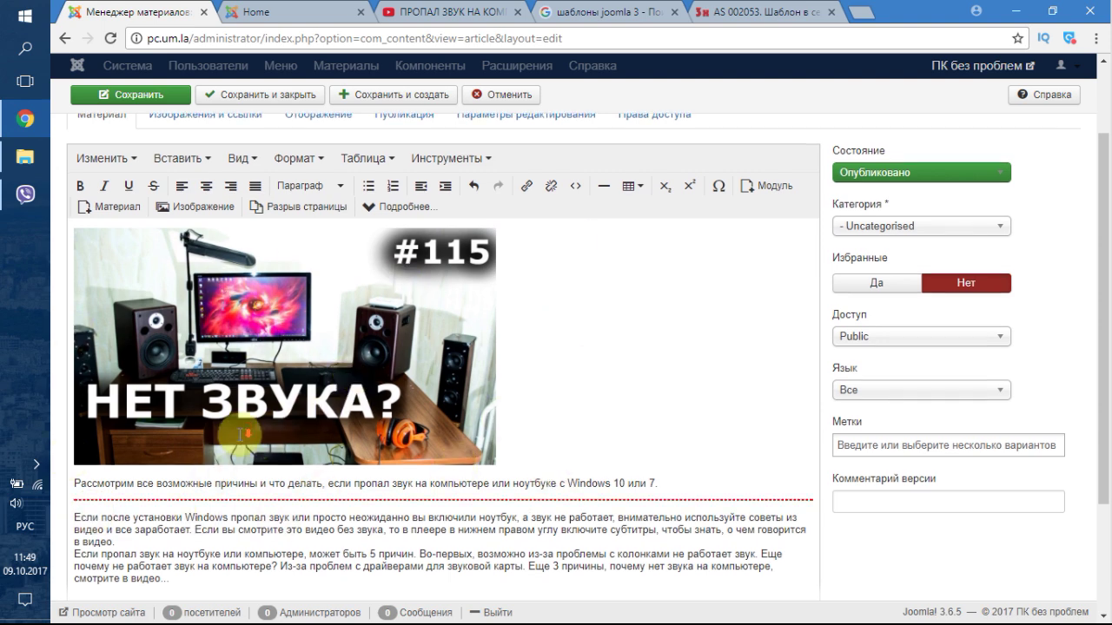
pyautogui.scroll(-2, 246, 434)
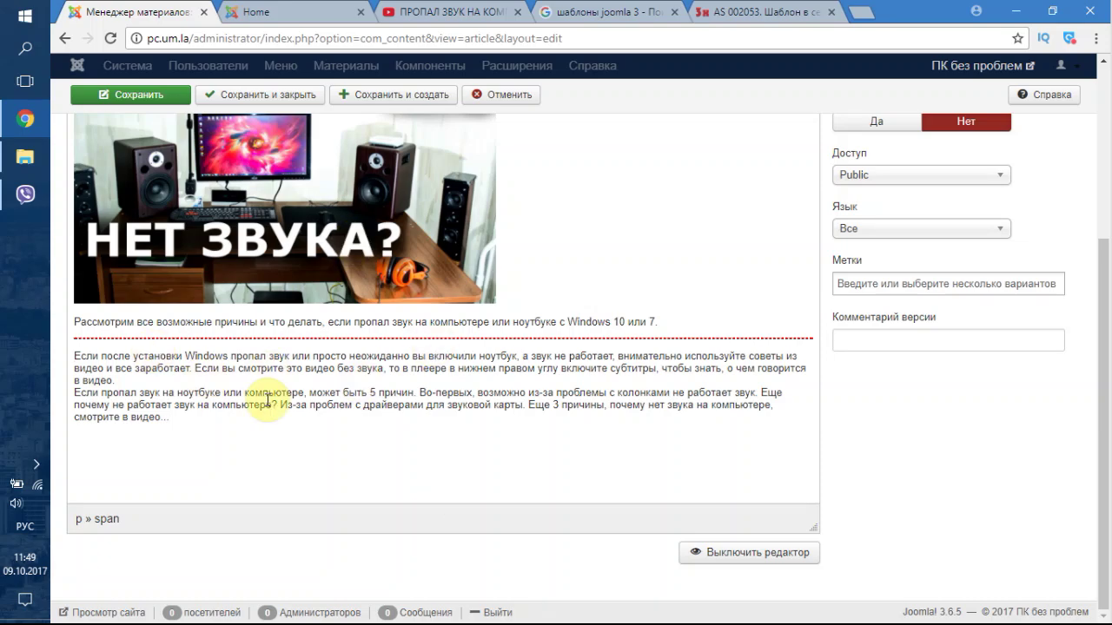
pyautogui.scroll(3, 964, 472)
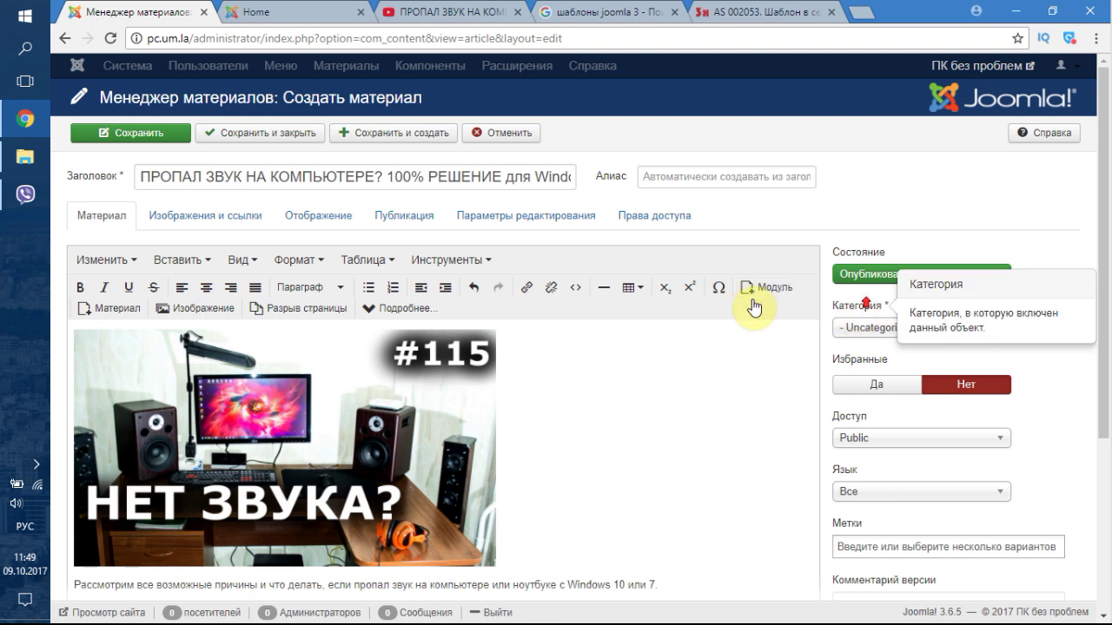
pyautogui.click(161, 139)
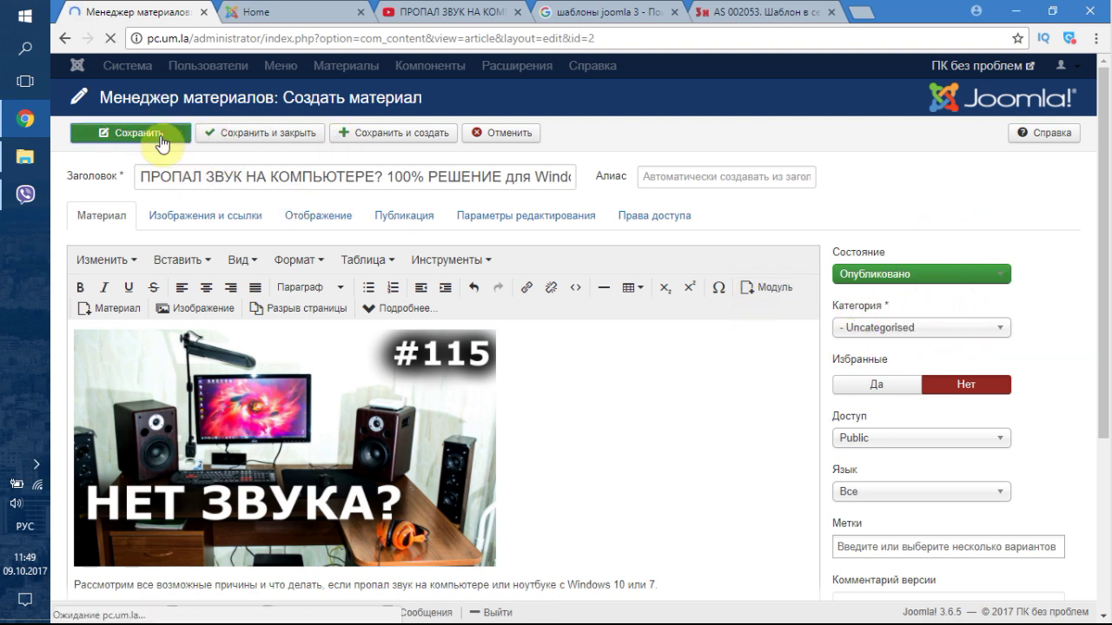
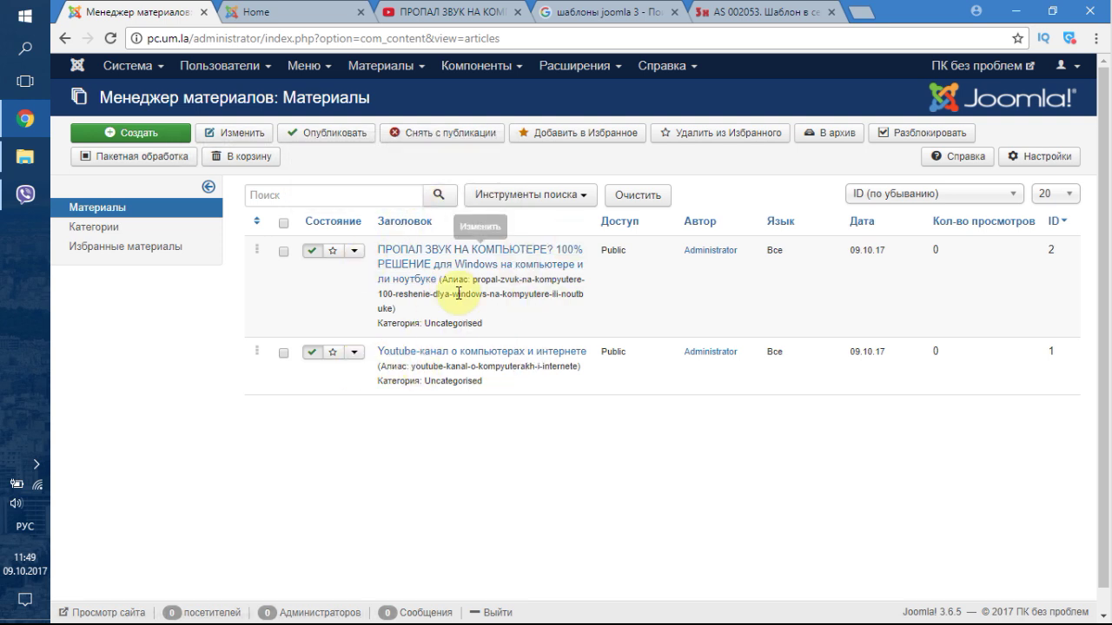
# - List the Main Menu items from the Меню dropdown, showing the single Home item
pyautogui.click(315, 77)
pyautogui.moveTo(337, 167)
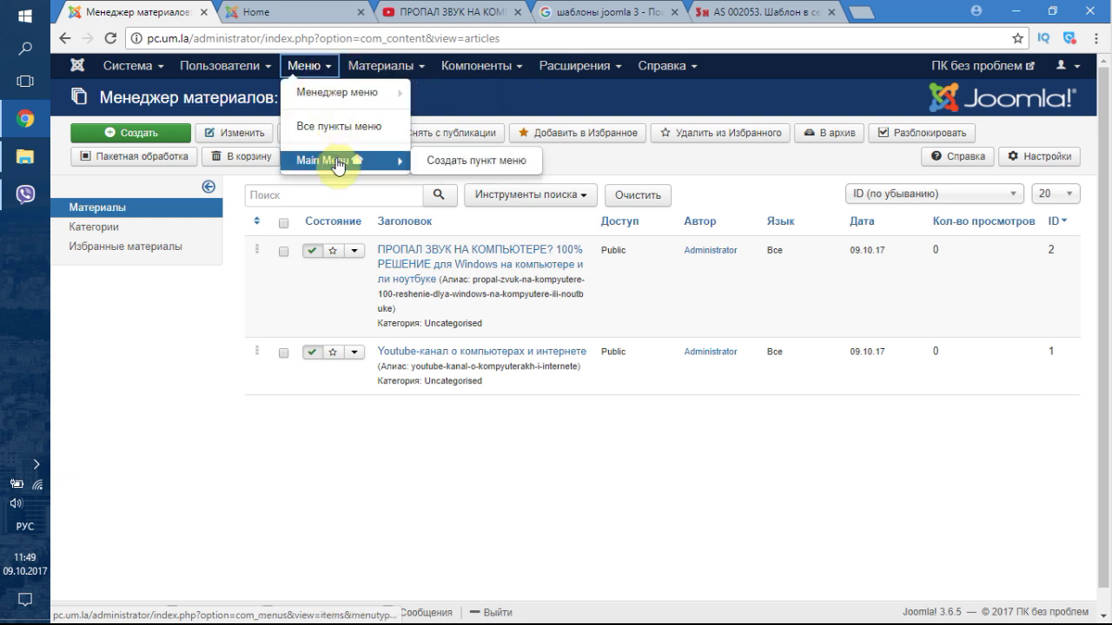
pyautogui.click(337, 161)
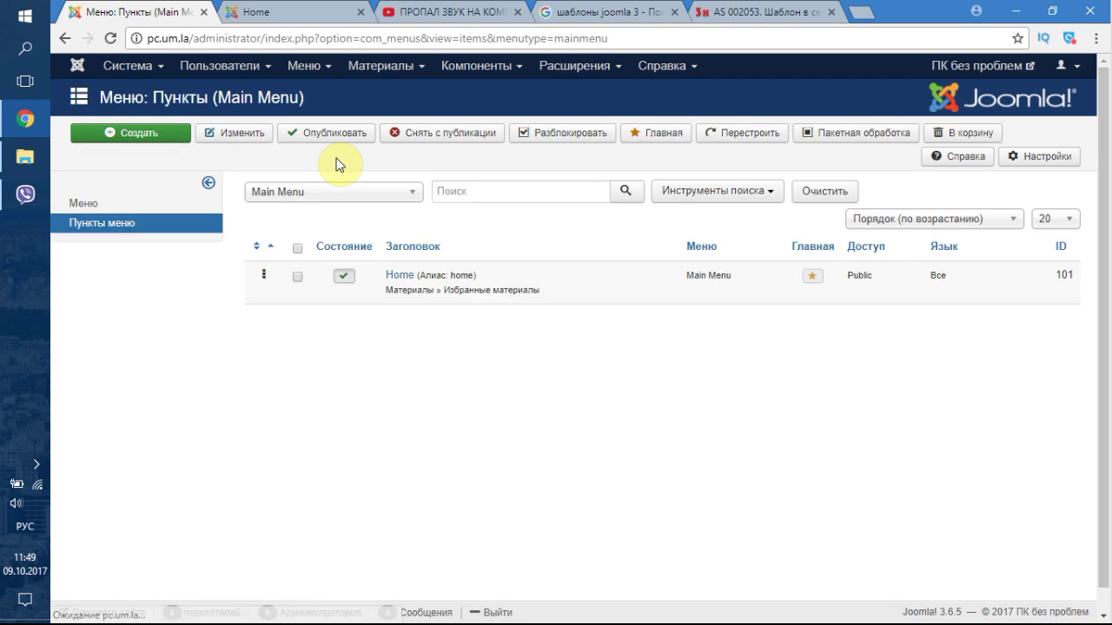
# - Open the Home menu item and replace its title with Главная
pyautogui.click(398, 275)
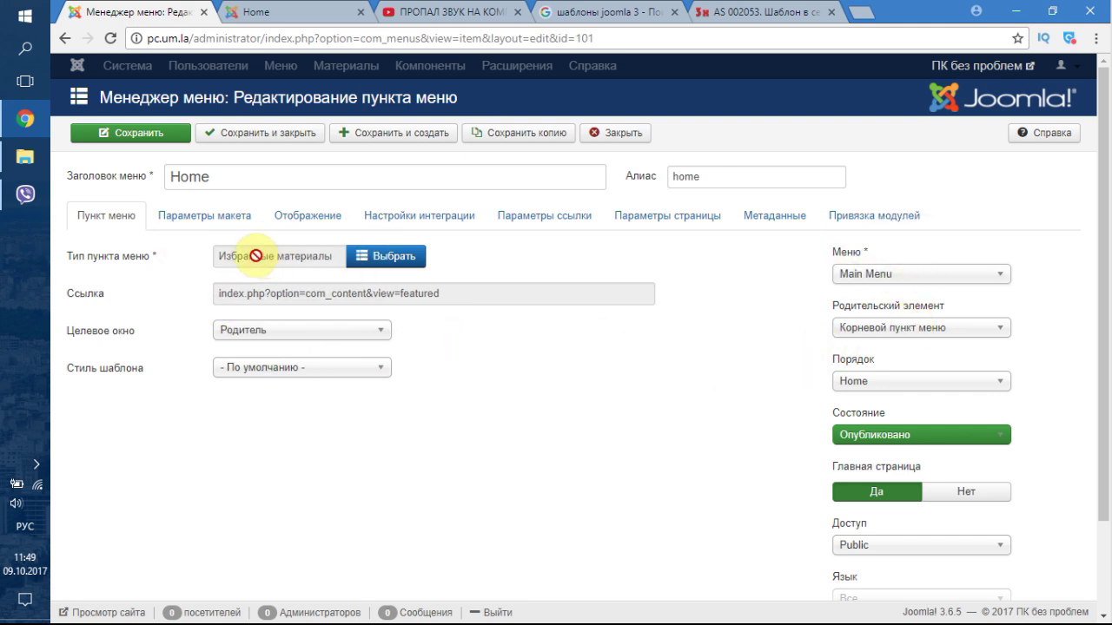
pyautogui.click(190, 217)
pyautogui.click(121, 216)
pyautogui.click(238, 179)
pyautogui.doubleClick(240, 179)
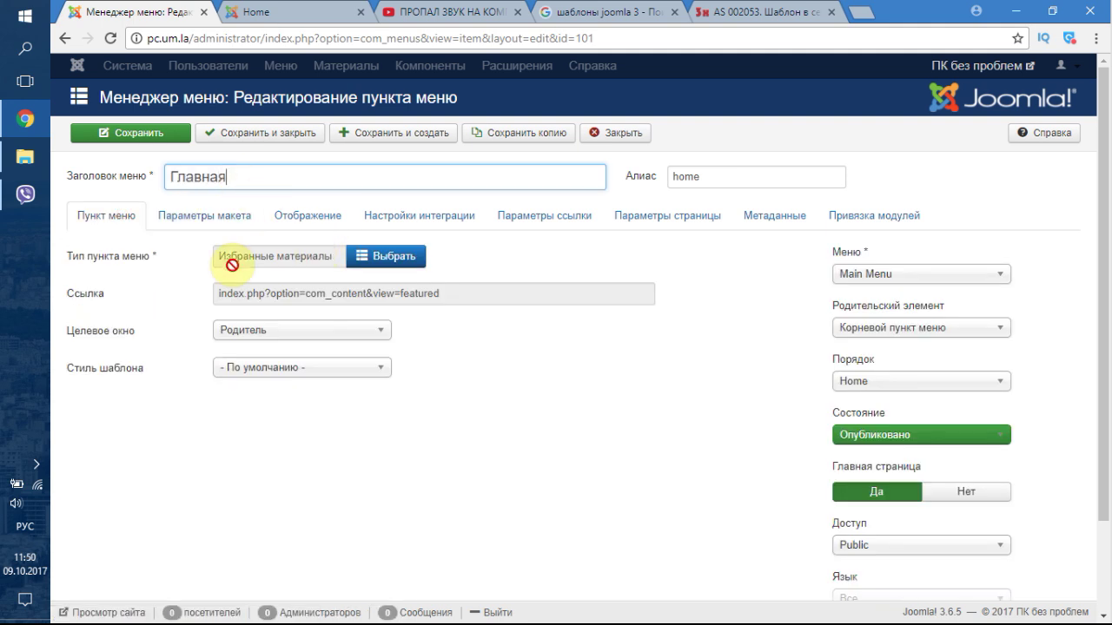
# - Make Главная a Материалы > Блог категории item for Uncategorised and save it
pyautogui.click(379, 269)
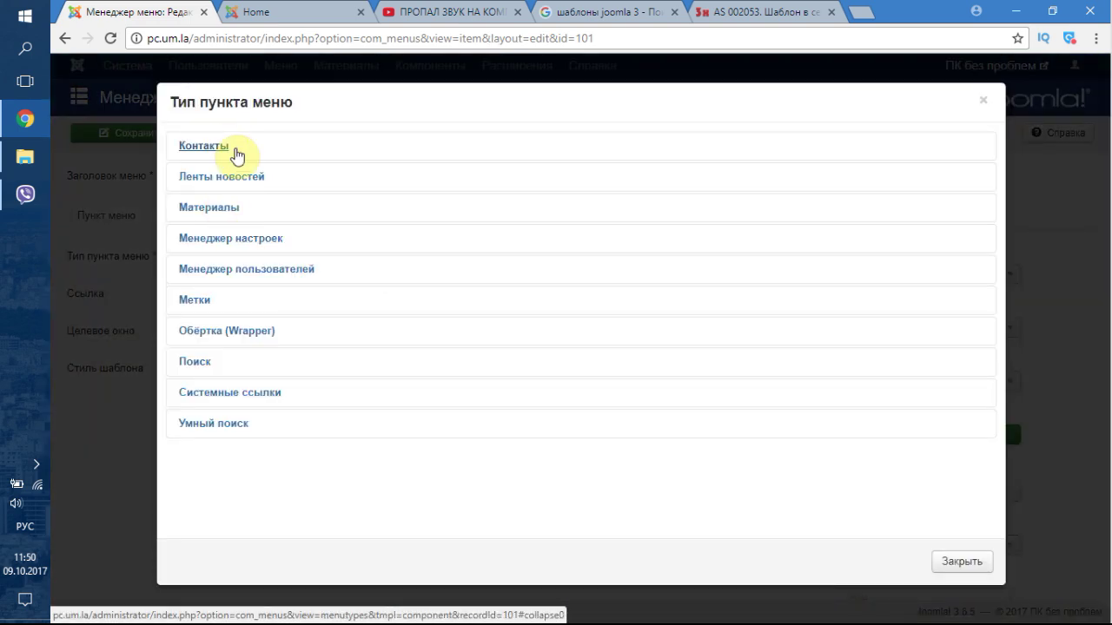
pyautogui.click(214, 216)
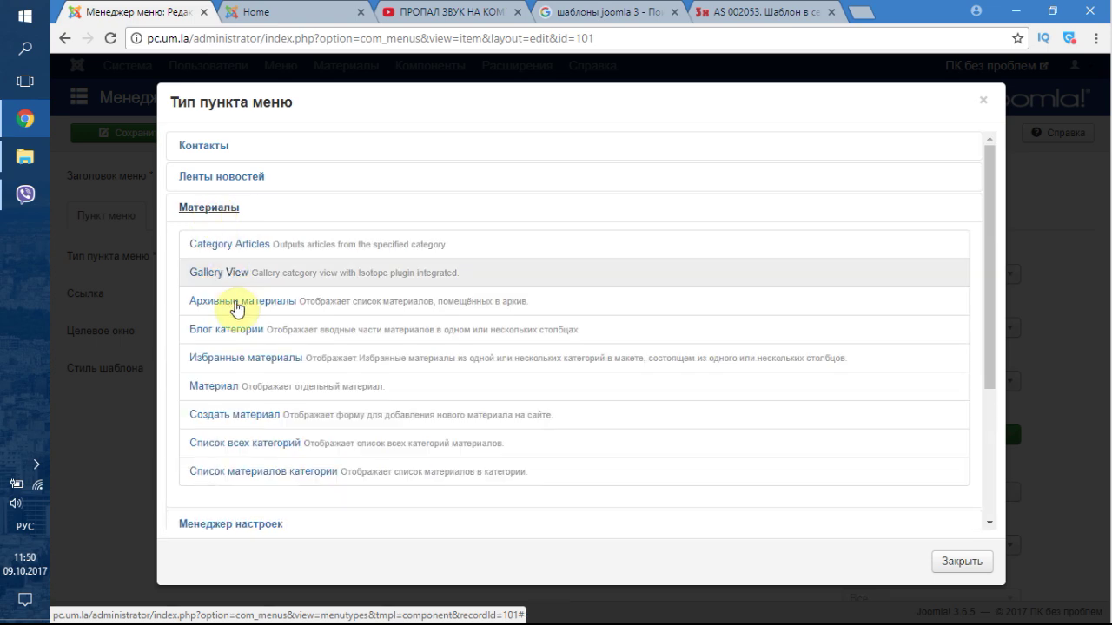
pyautogui.click(241, 330)
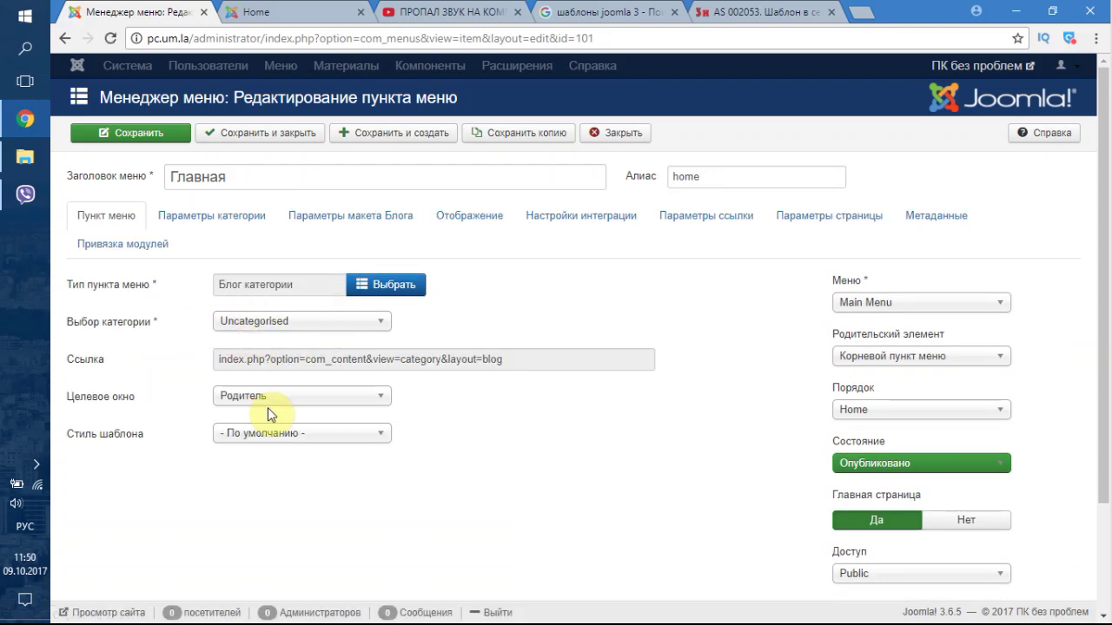
pyautogui.click(249, 335)
pyautogui.click(249, 338)
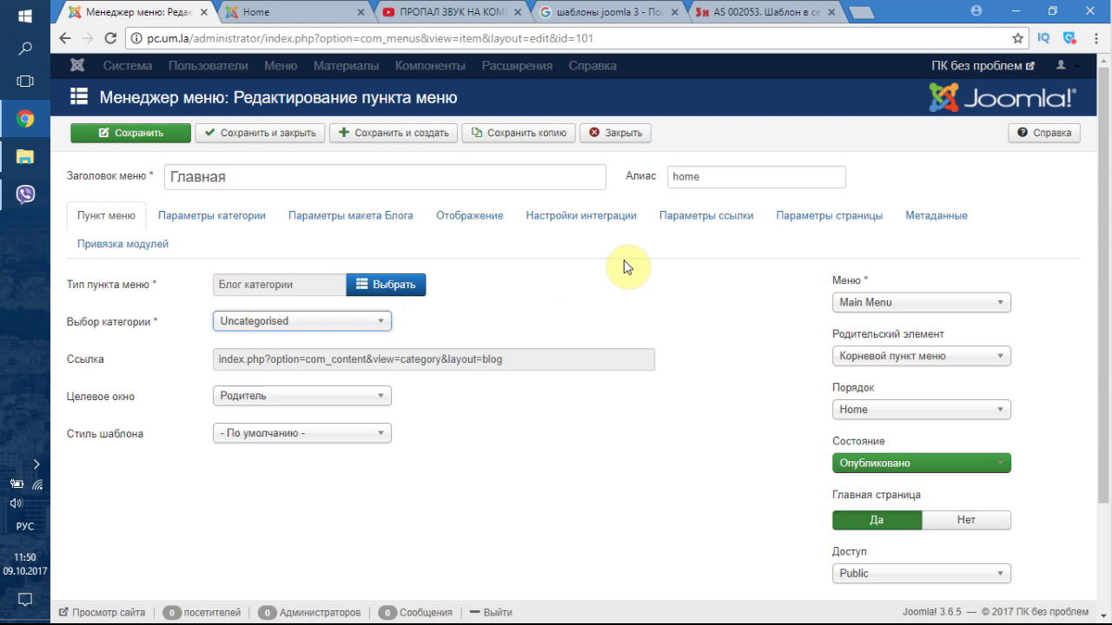
pyautogui.click(160, 141)
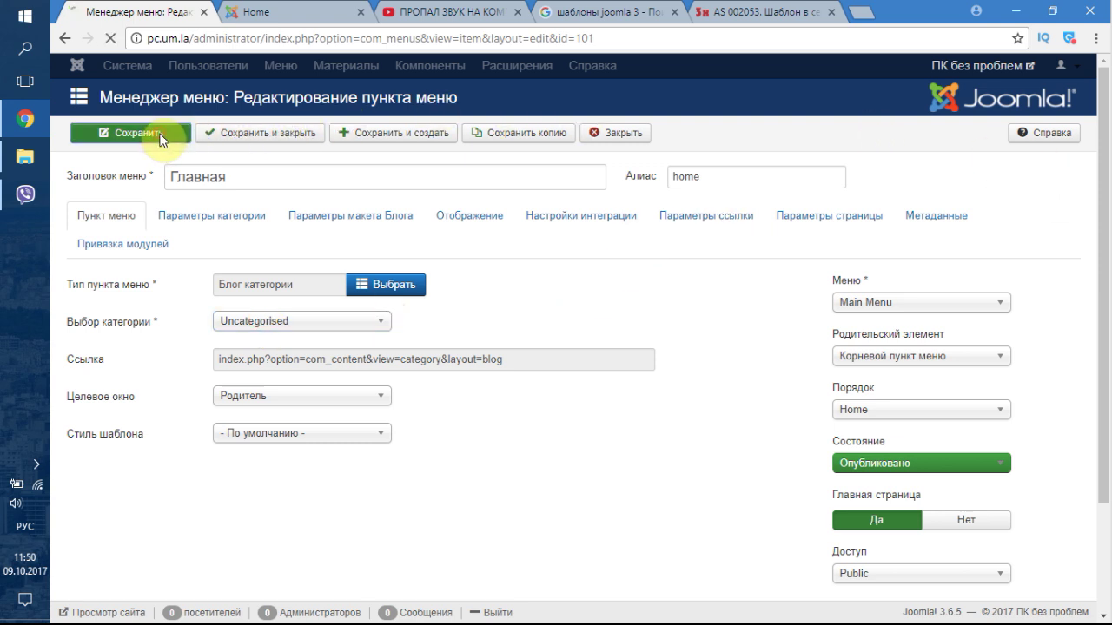
pyautogui.click(252, 13)
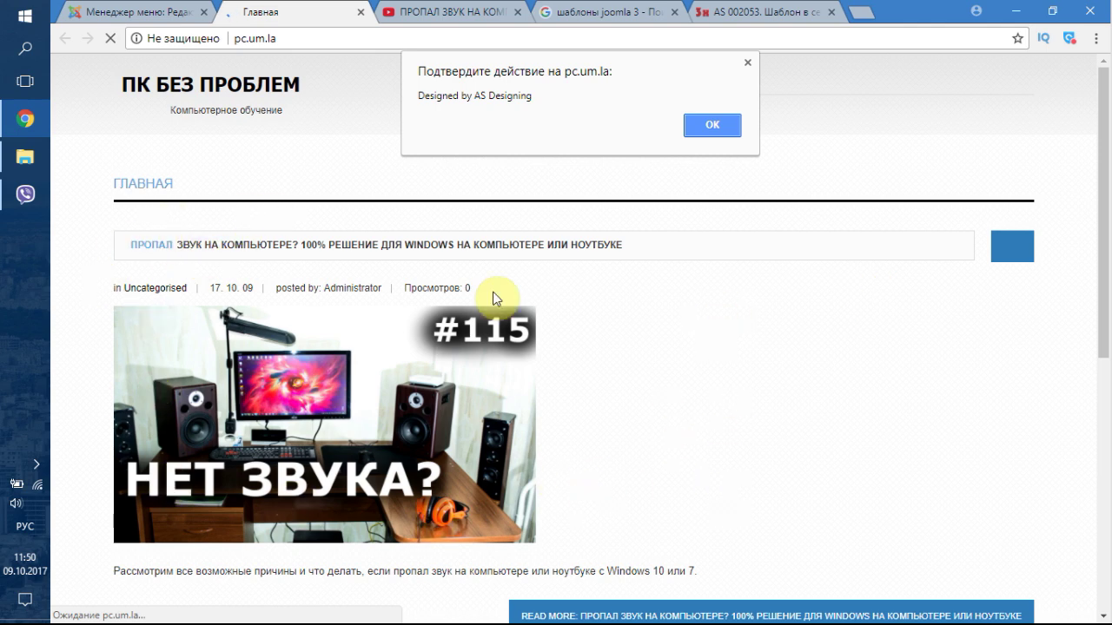
pyautogui.click(710, 127)
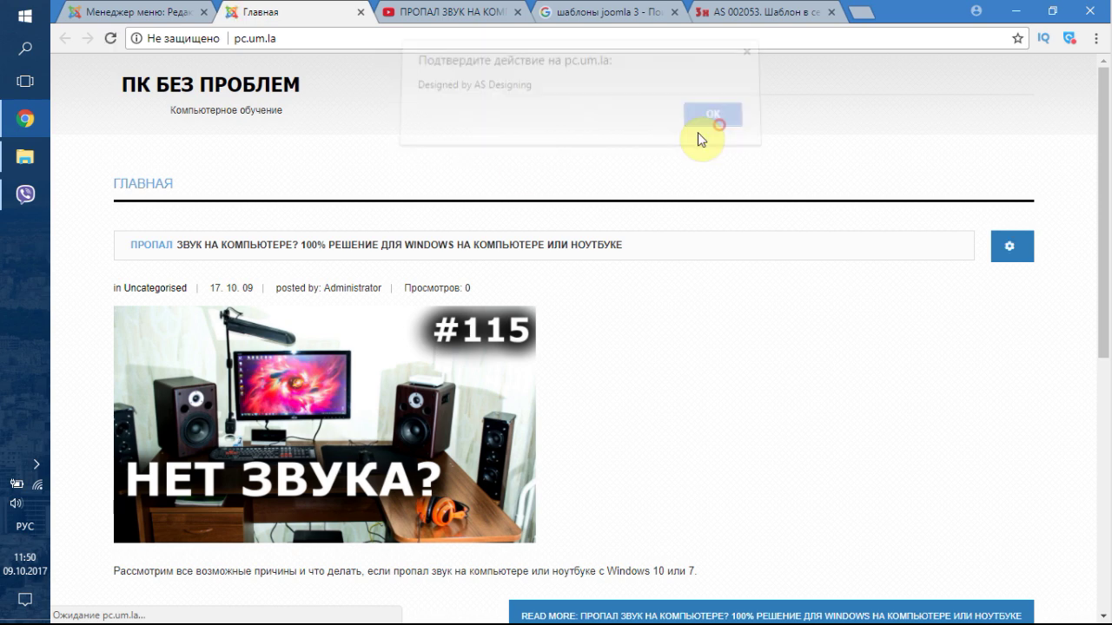
pyautogui.click(999, 265)
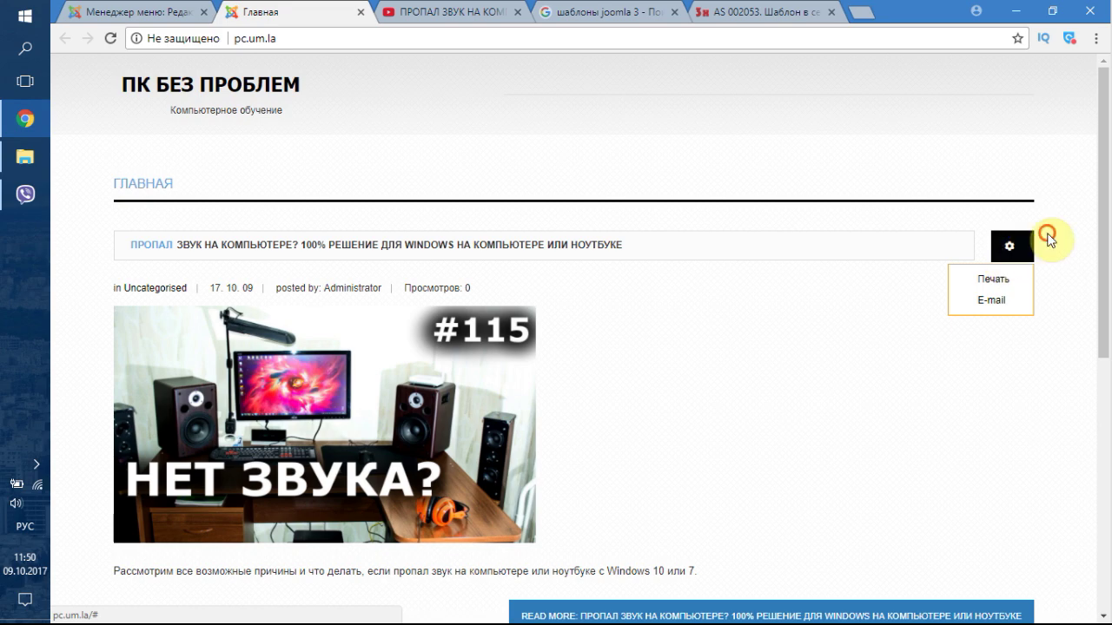
pyautogui.moveTo(1104, 174)
pyautogui.mouseDown()
pyautogui.moveTo(1107, 431)
pyautogui.moveTo(1102, 183)
pyautogui.mouseUp()
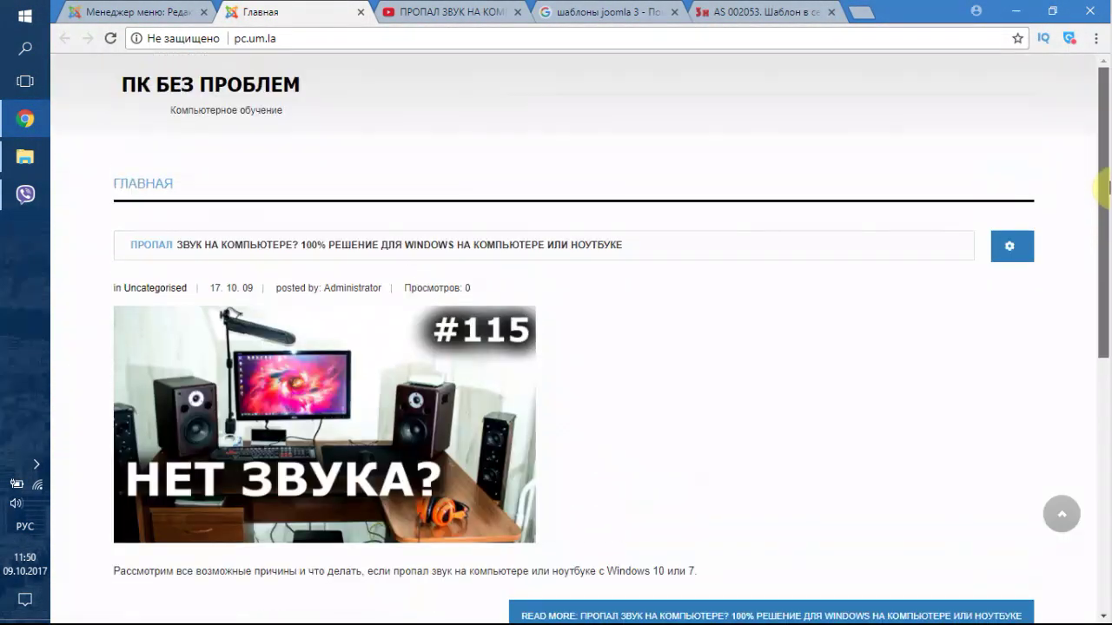
pyautogui.click(134, 10)
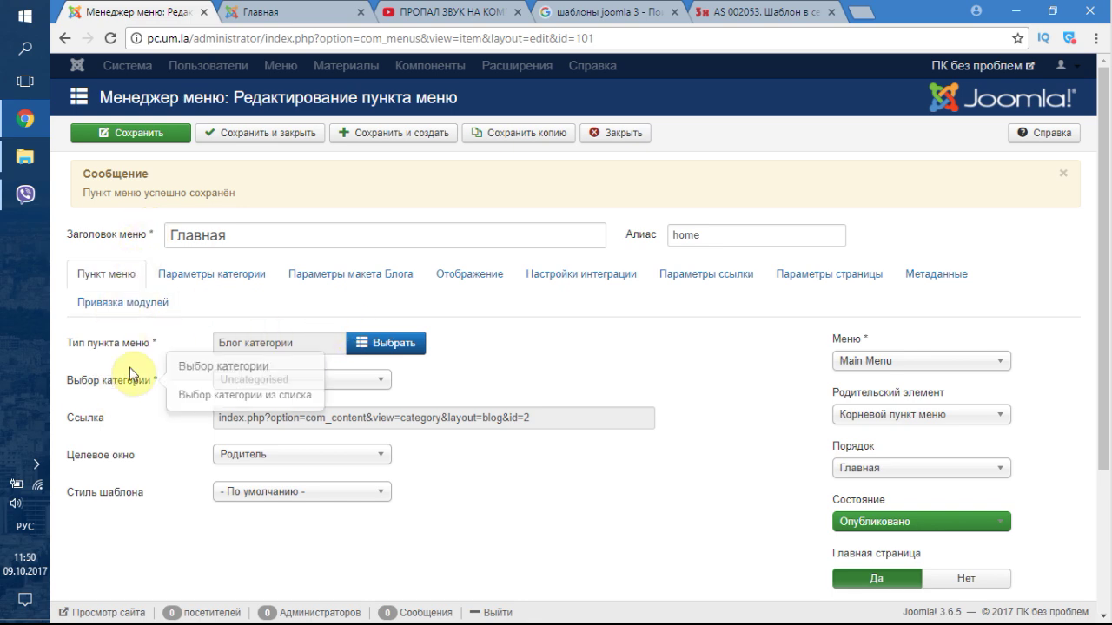
pyautogui.click(389, 348)
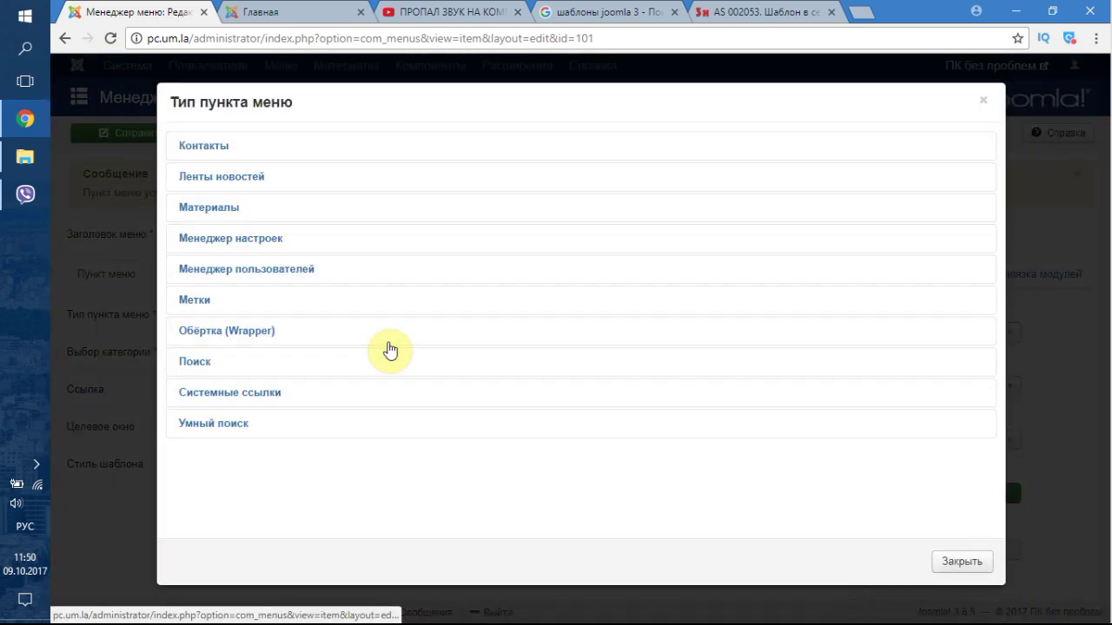
pyautogui.click(954, 563)
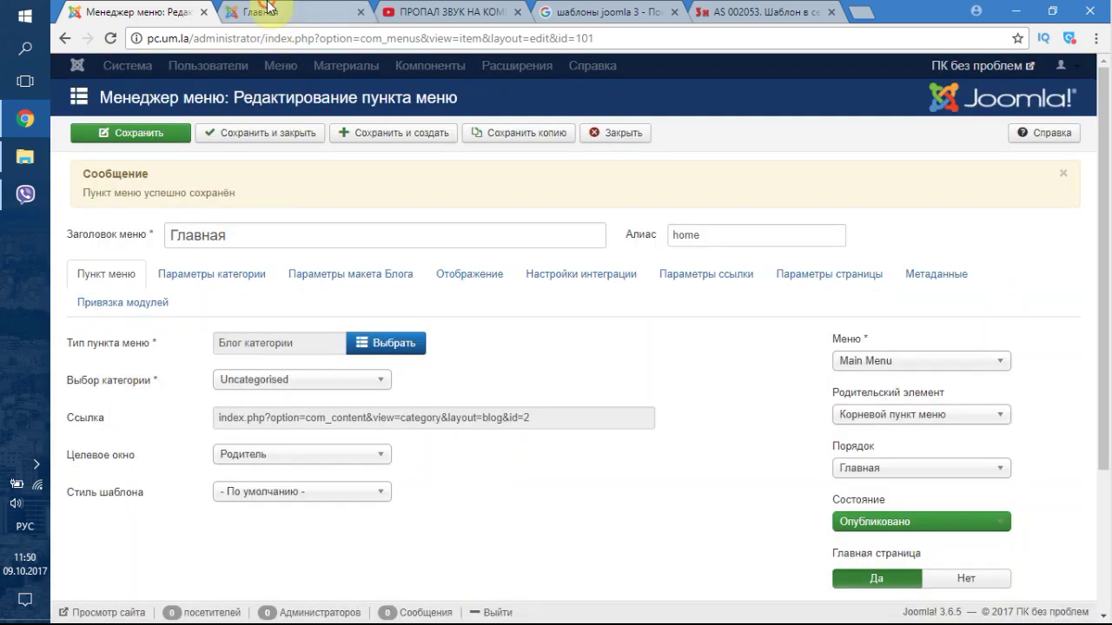
pyautogui.click(269, 7)
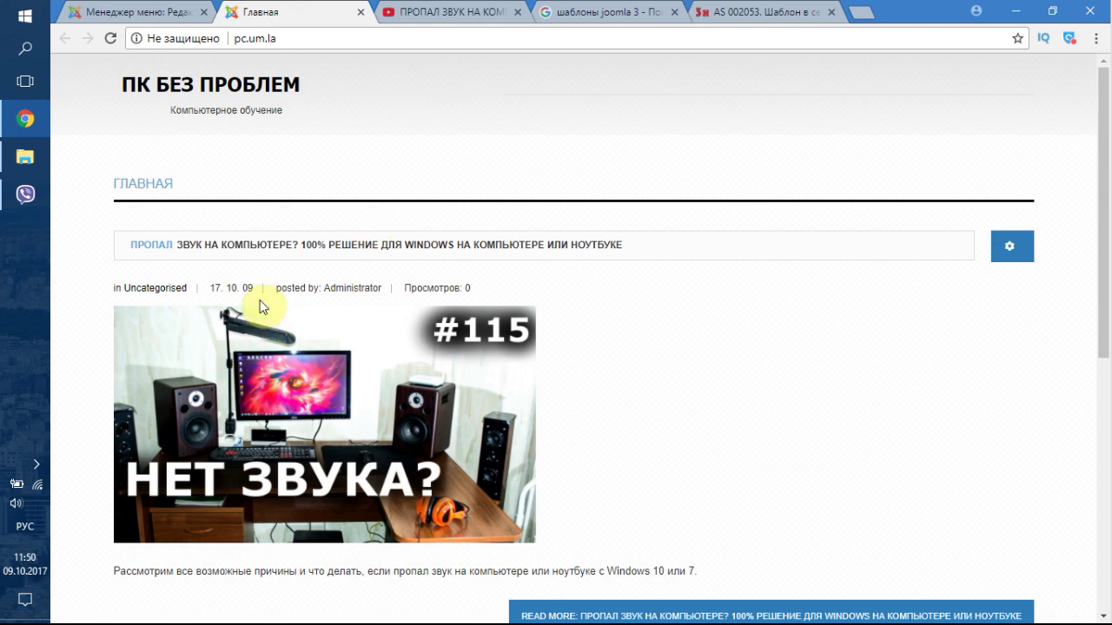
pyautogui.scroll(-3, 412, 433)
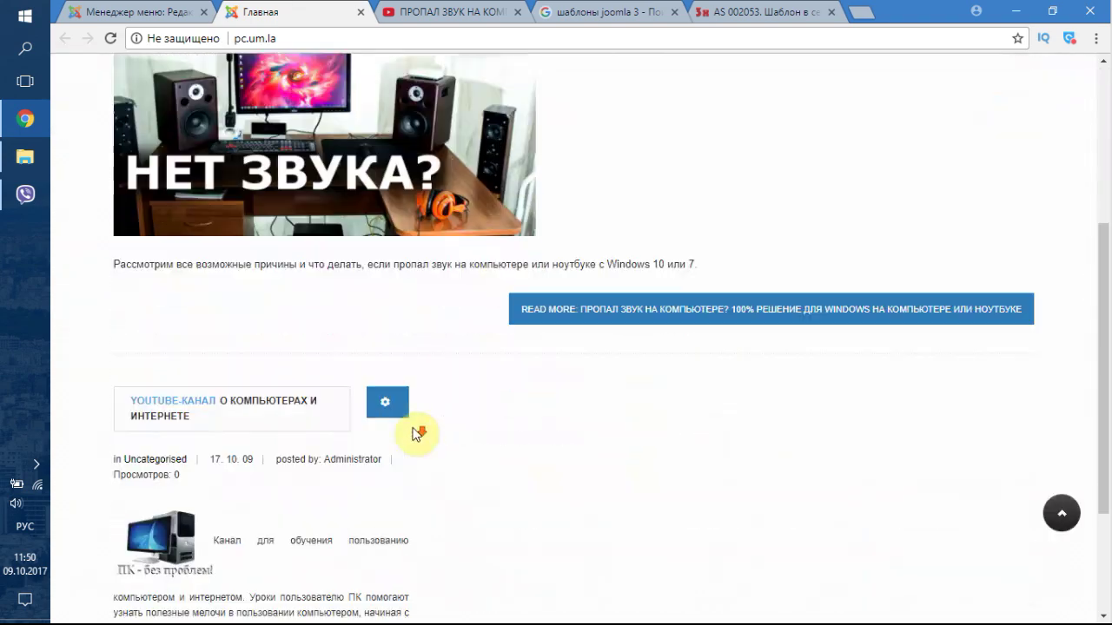
pyautogui.scroll(-2, 327, 89)
pyautogui.scroll(6, 263, 310)
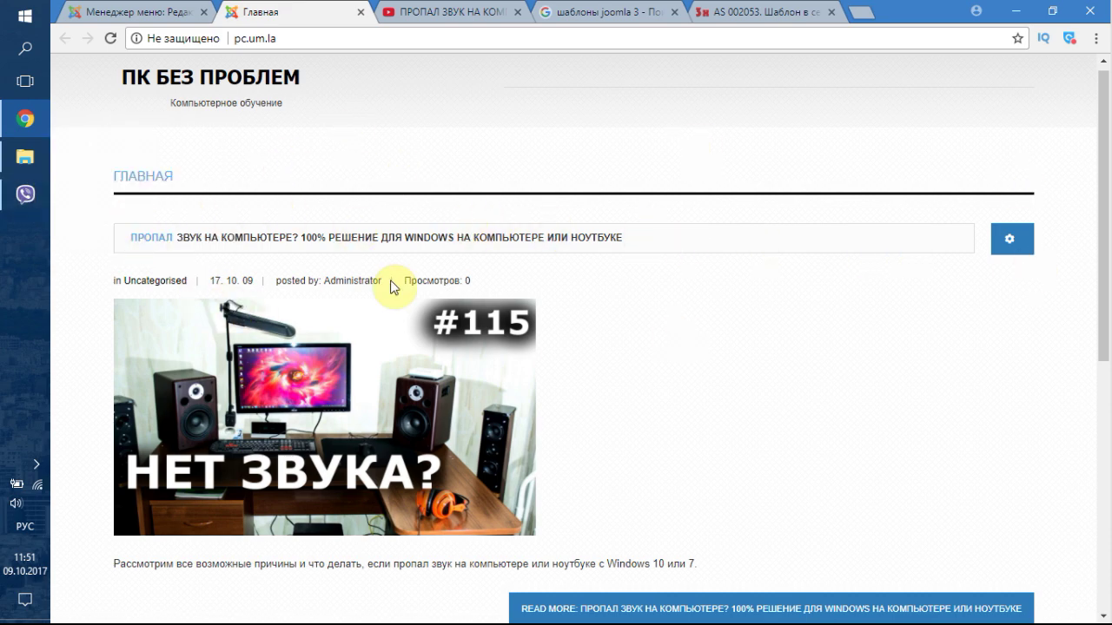
pyautogui.scroll(-1, 181, 272)
pyautogui.scroll(-4, 191, 312)
pyautogui.scroll(-1, 139, 365)
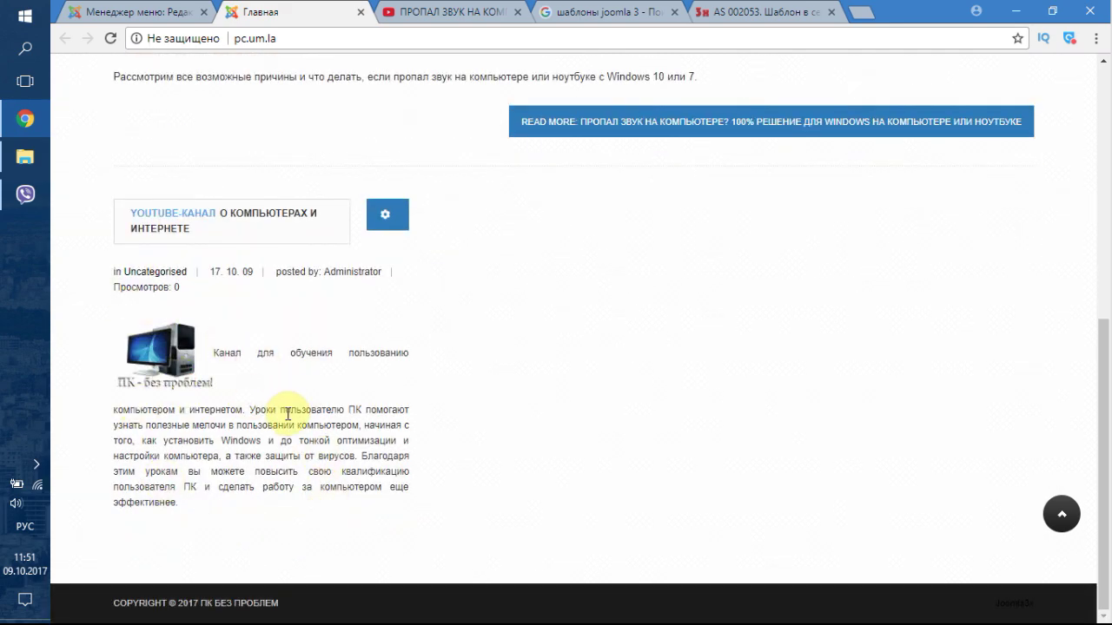
pyautogui.click(110, 8)
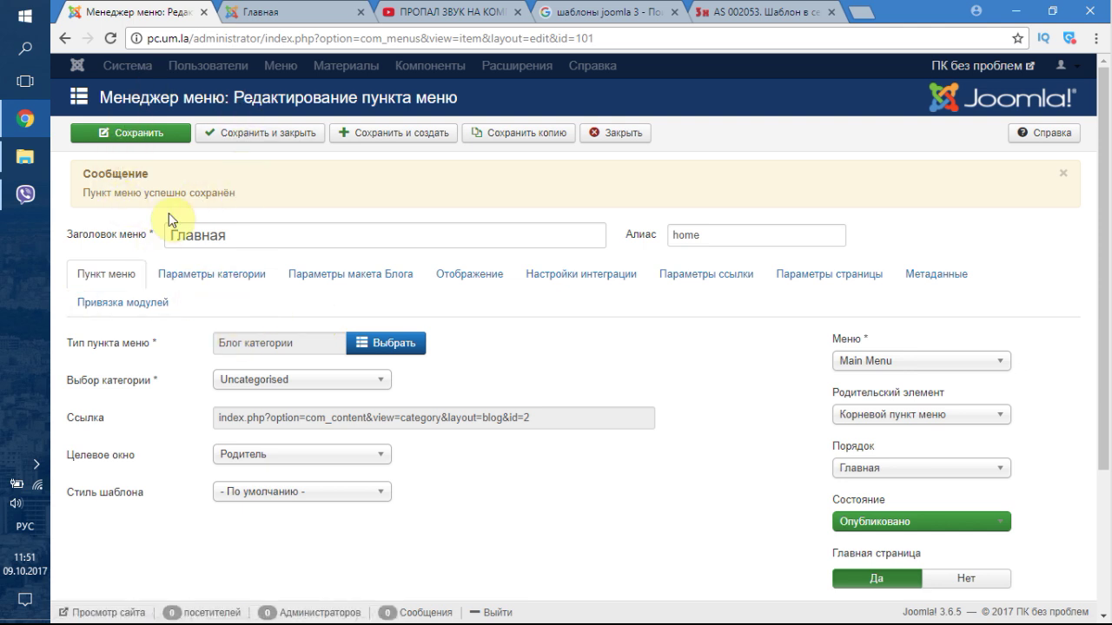
# - Set the menu item's intro text to always show
pyautogui.scroll(-1, 148, 223)
pyautogui.middleClick(645, 373)
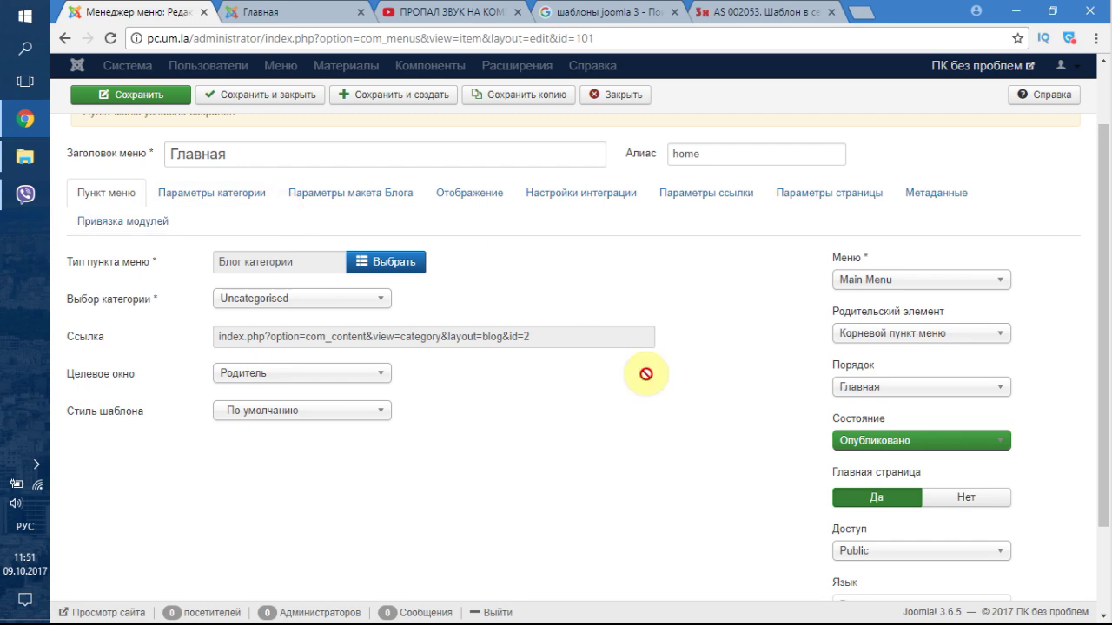
pyautogui.scroll(3, 651, 384)
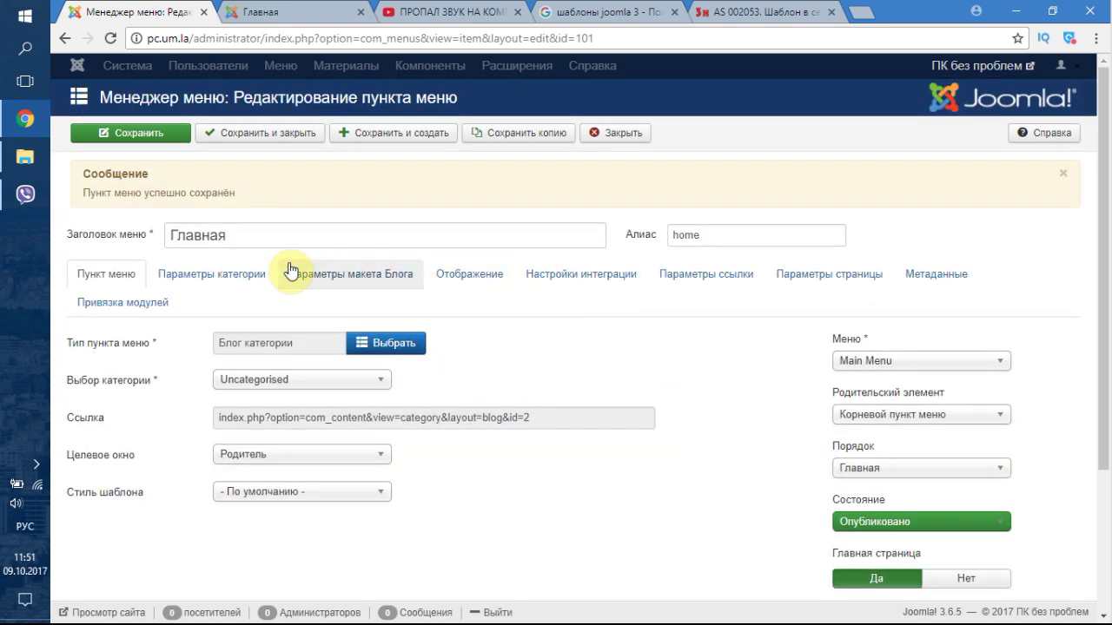
pyautogui.click(454, 287)
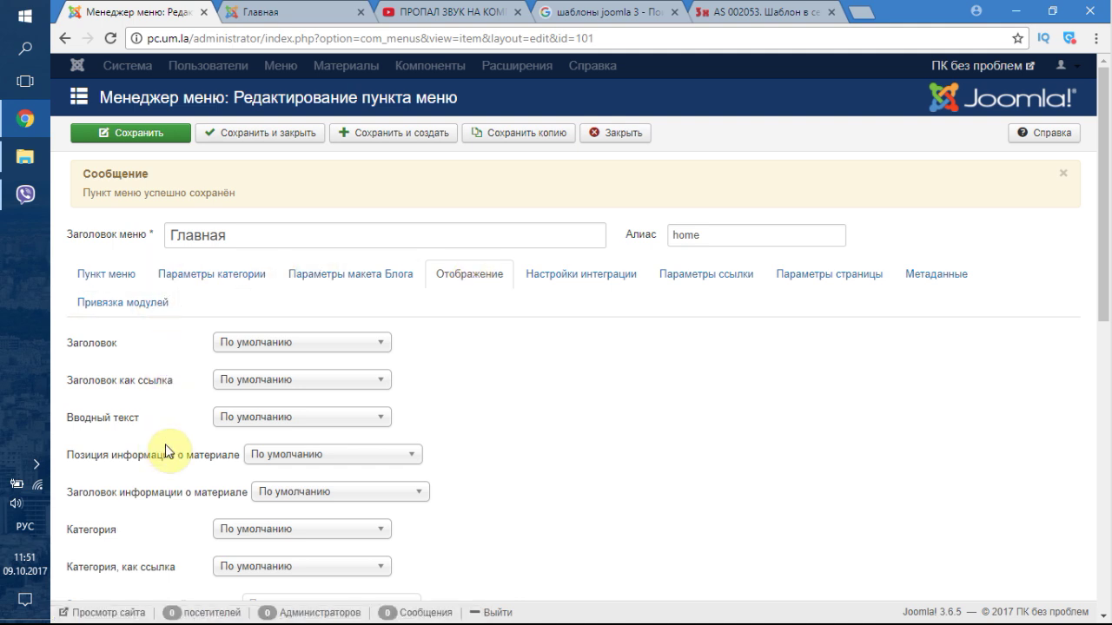
pyautogui.click(258, 419)
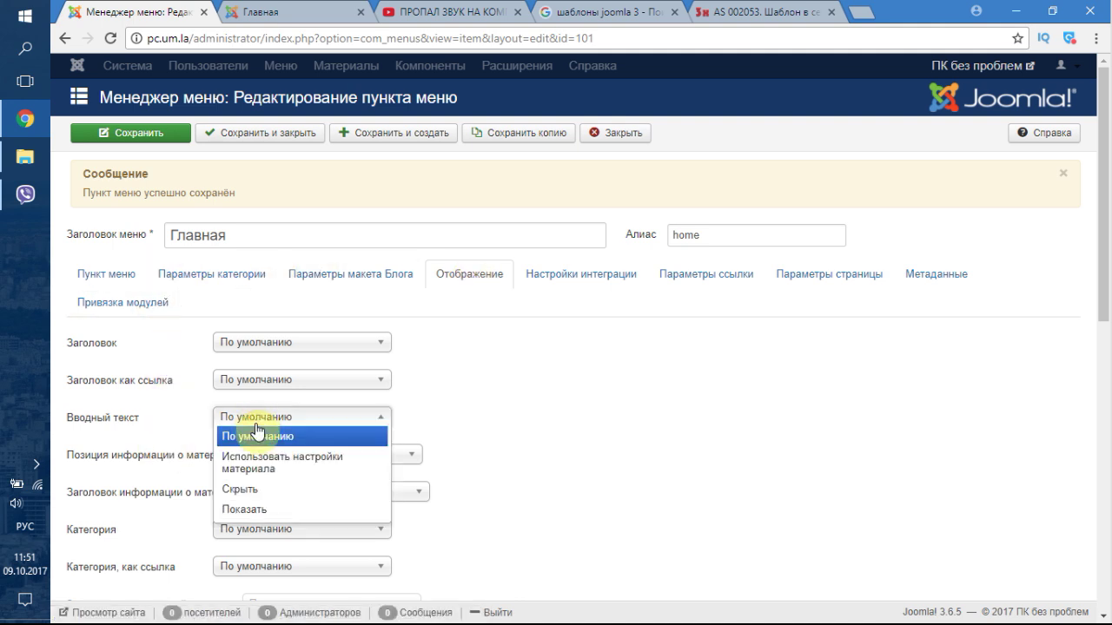
pyautogui.click(259, 509)
pyautogui.scroll(-1, 494, 412)
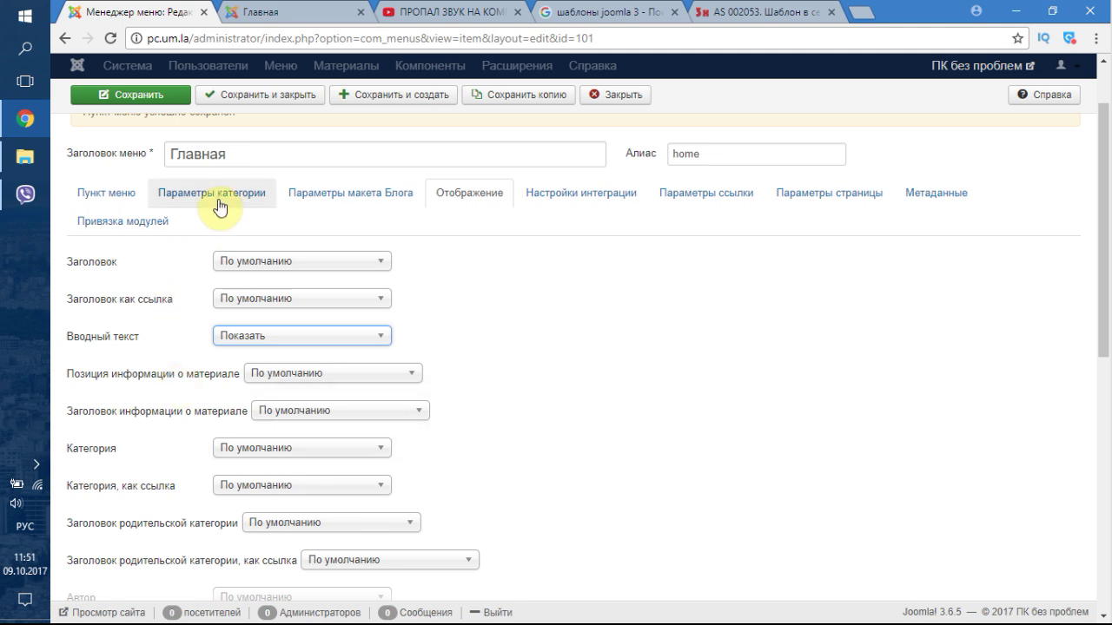
# - Set Описание категории to Показать in the category settings and save Главная
pyautogui.click(342, 200)
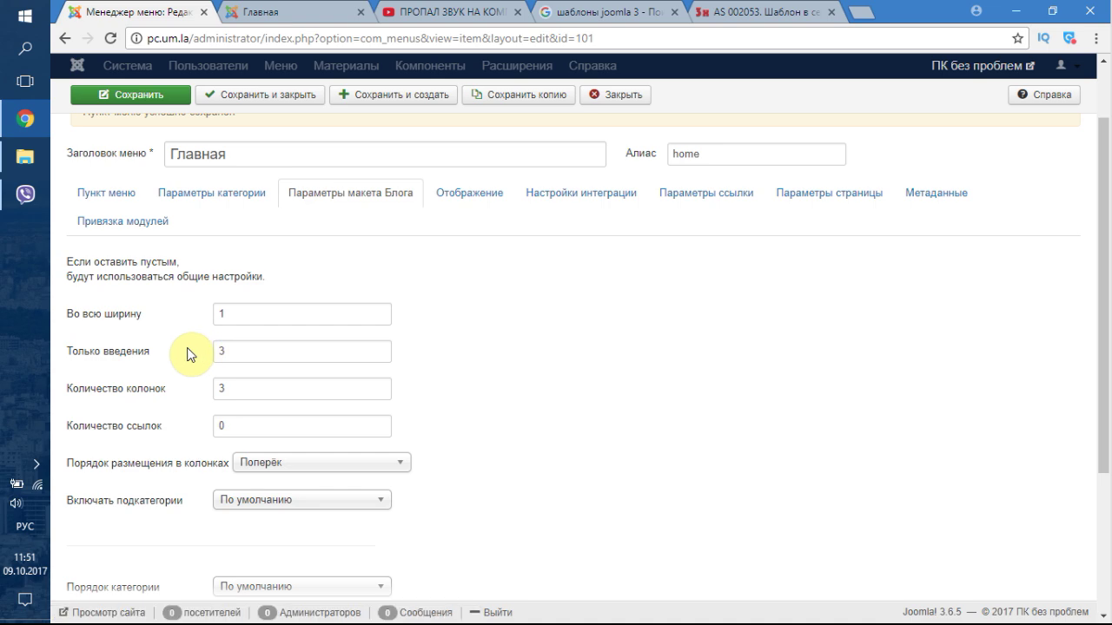
pyautogui.scroll(-3, 193, 392)
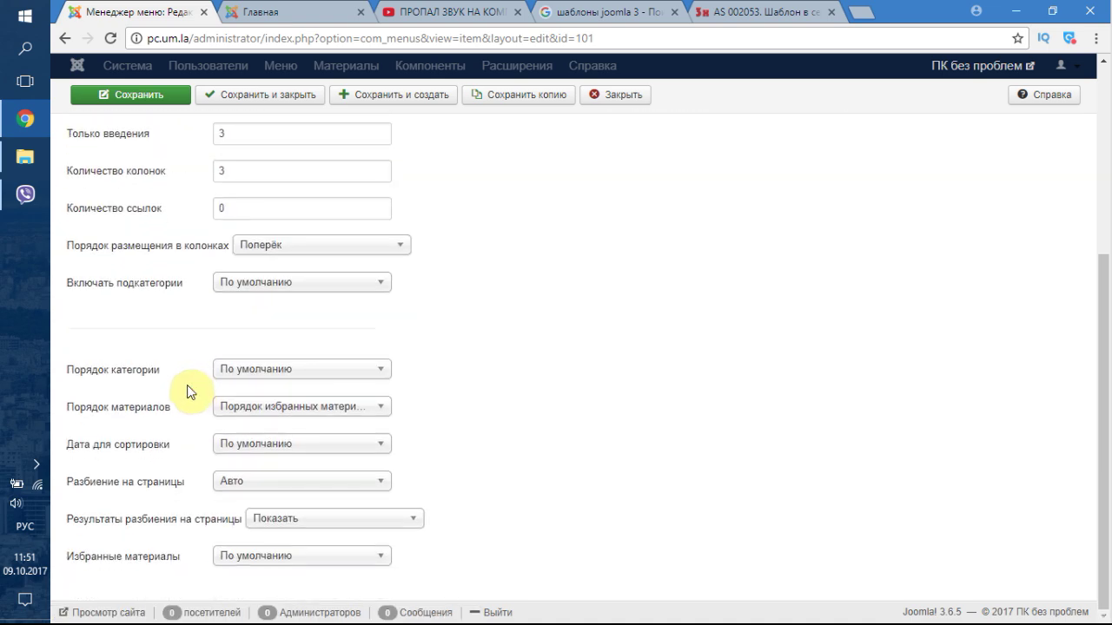
pyautogui.scroll(3, 189, 386)
pyautogui.click(231, 221)
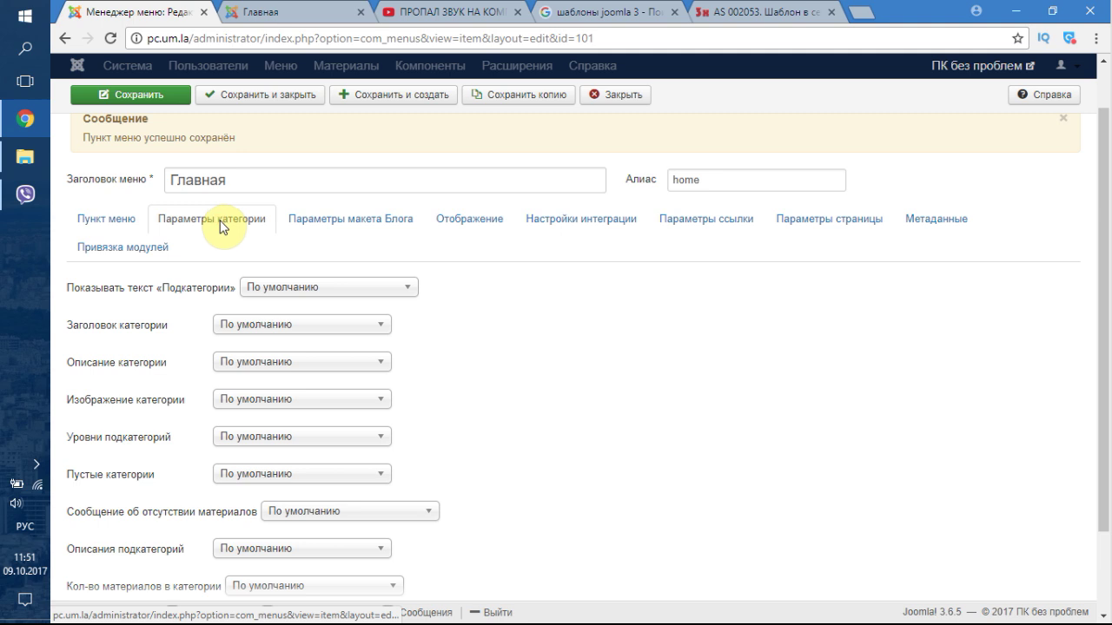
pyautogui.click(265, 361)
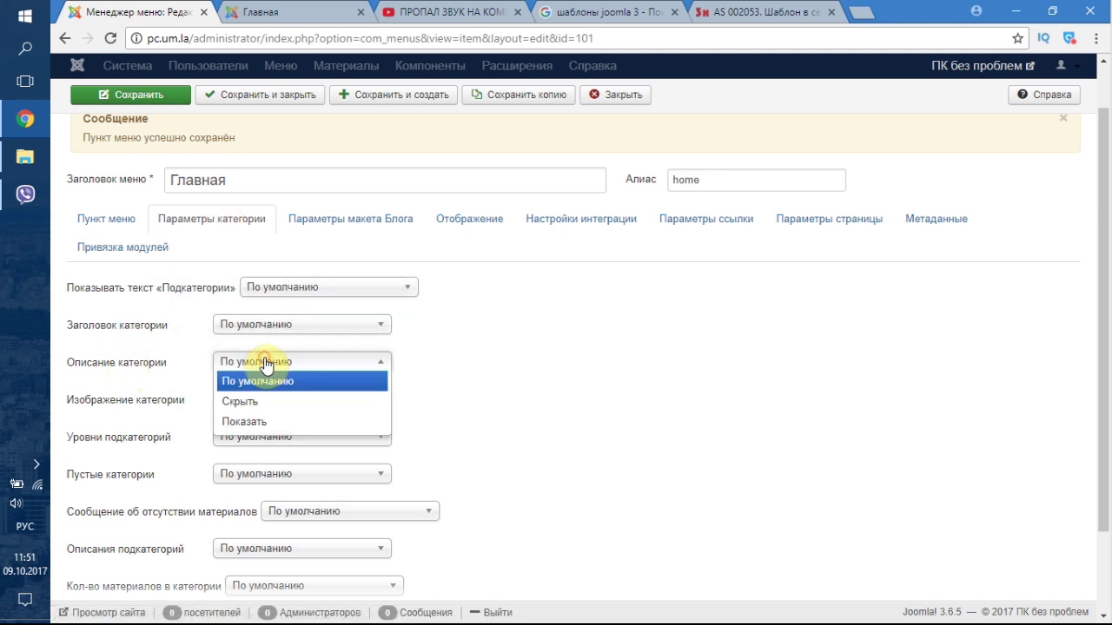
pyautogui.click(247, 422)
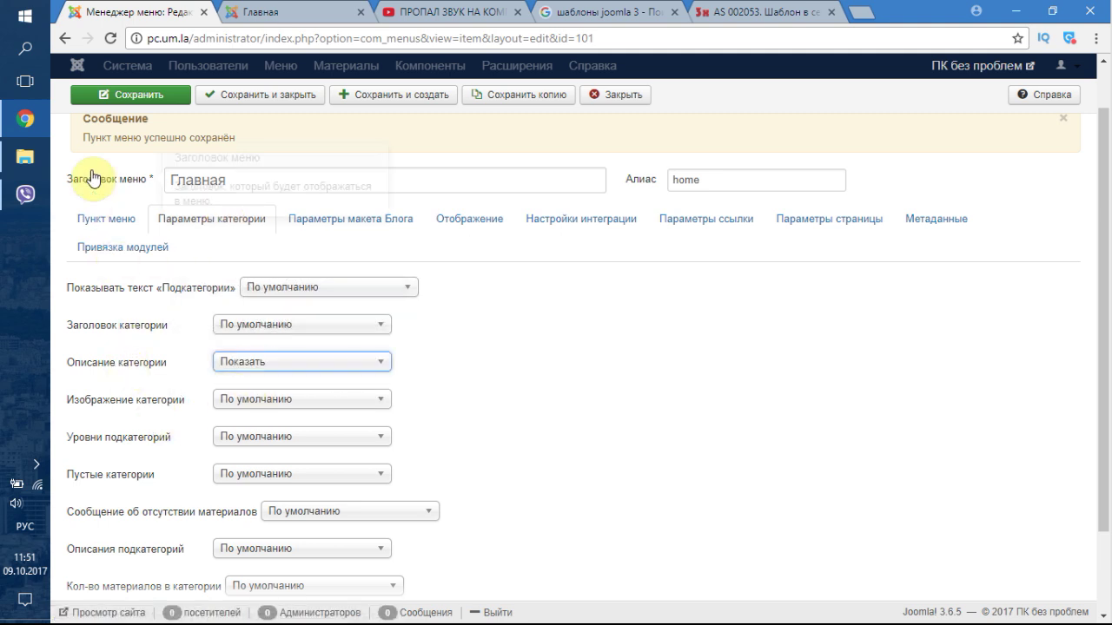
pyautogui.click(153, 101)
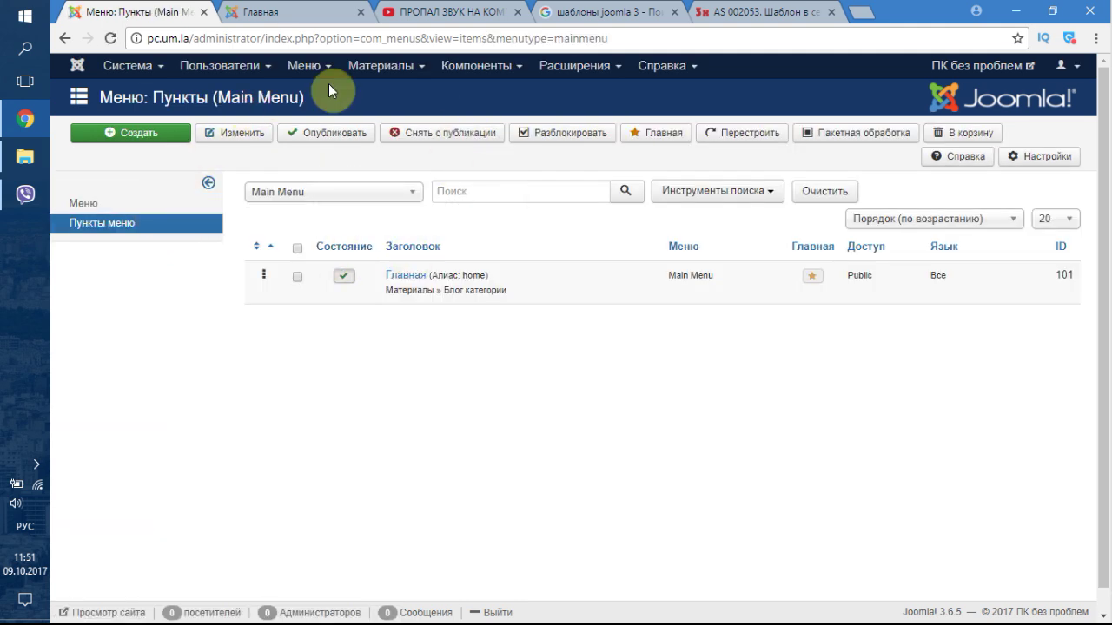
# - Unpublish the Youtube-канал о компьютерах и интернете article in the article manager
pyautogui.click(380, 65)
pyautogui.click(405, 92)
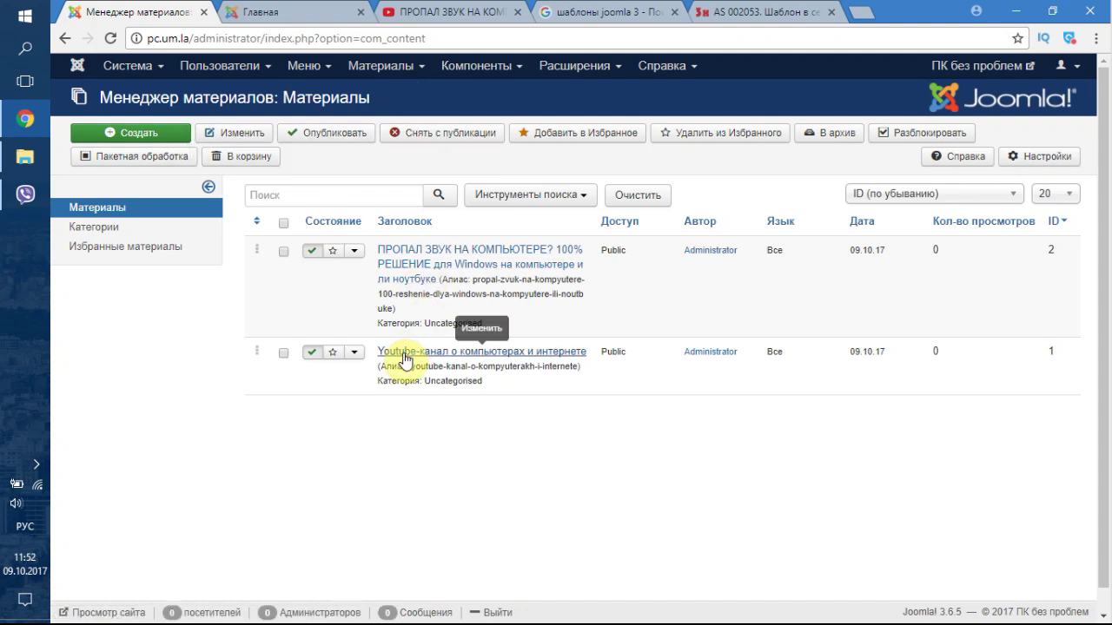
pyautogui.click(315, 353)
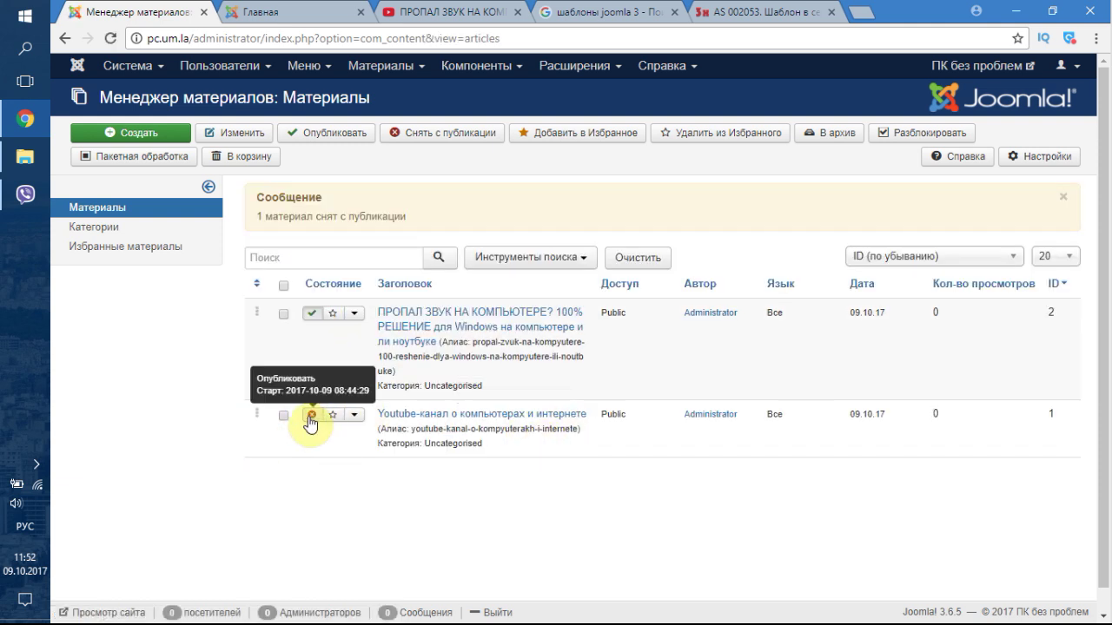
# - Open the Категории manager in a new browser tab and switch to it
pyautogui.rightClick(111, 229)
pyautogui.click(148, 241)
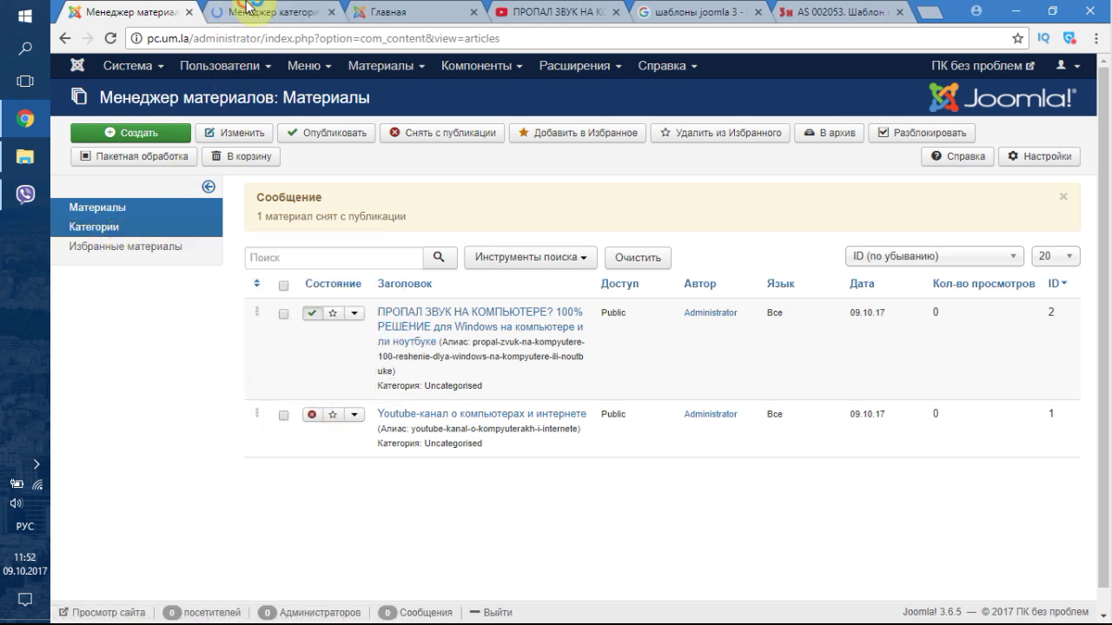
pyautogui.click(246, 12)
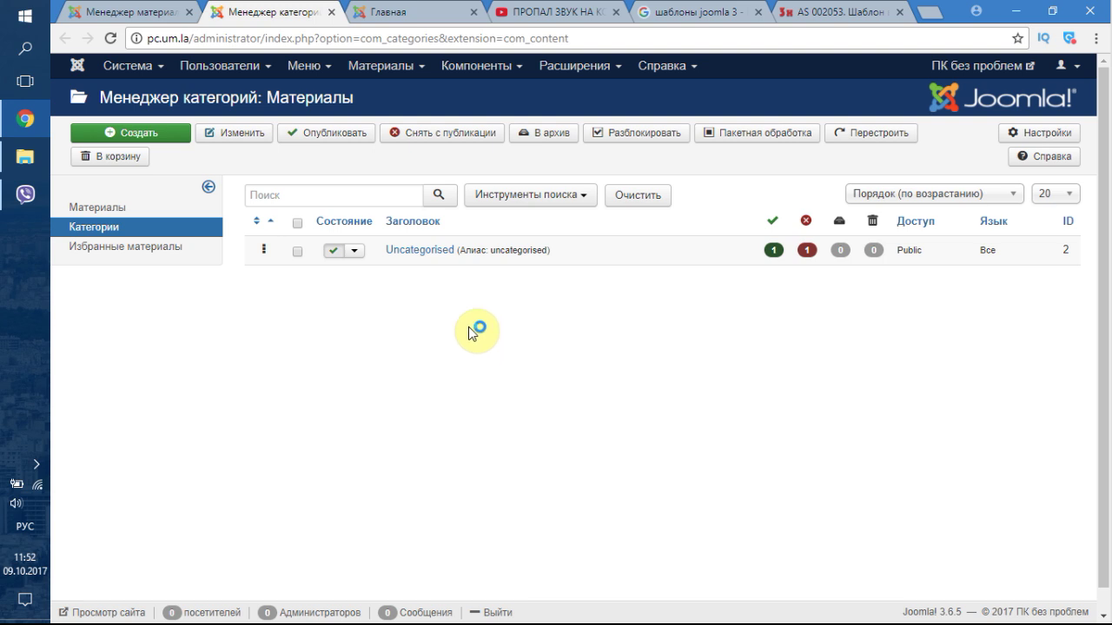
# - Copy the Youtube-канал article's image and text into the Uncategorised category's description
pyautogui.click(415, 251)
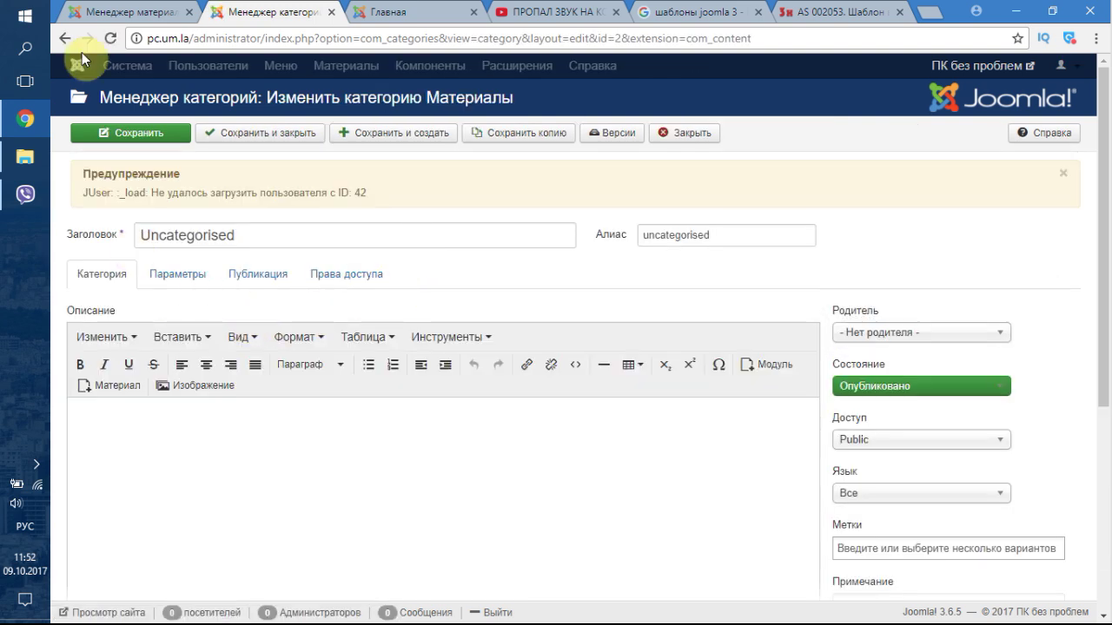
pyautogui.click(131, 12)
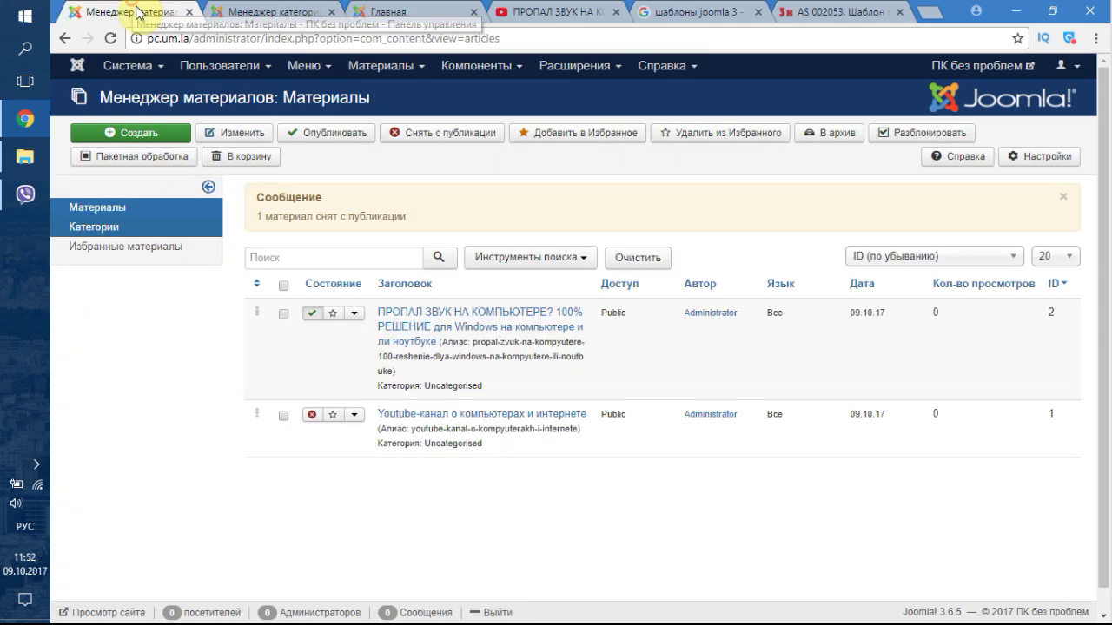
pyautogui.click(428, 423)
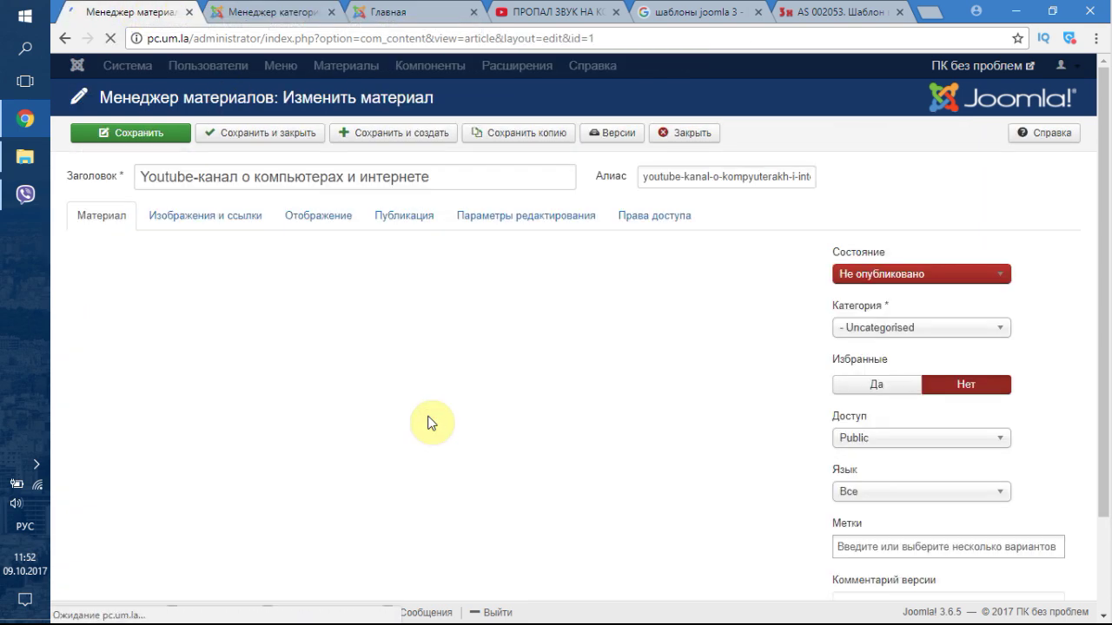
pyautogui.click(629, 447)
pyautogui.moveTo(512, 426); pyautogui.dragTo(69, 356)
pyautogui.hotkey('ctrl', 'c')
pyautogui.click(237, 10)
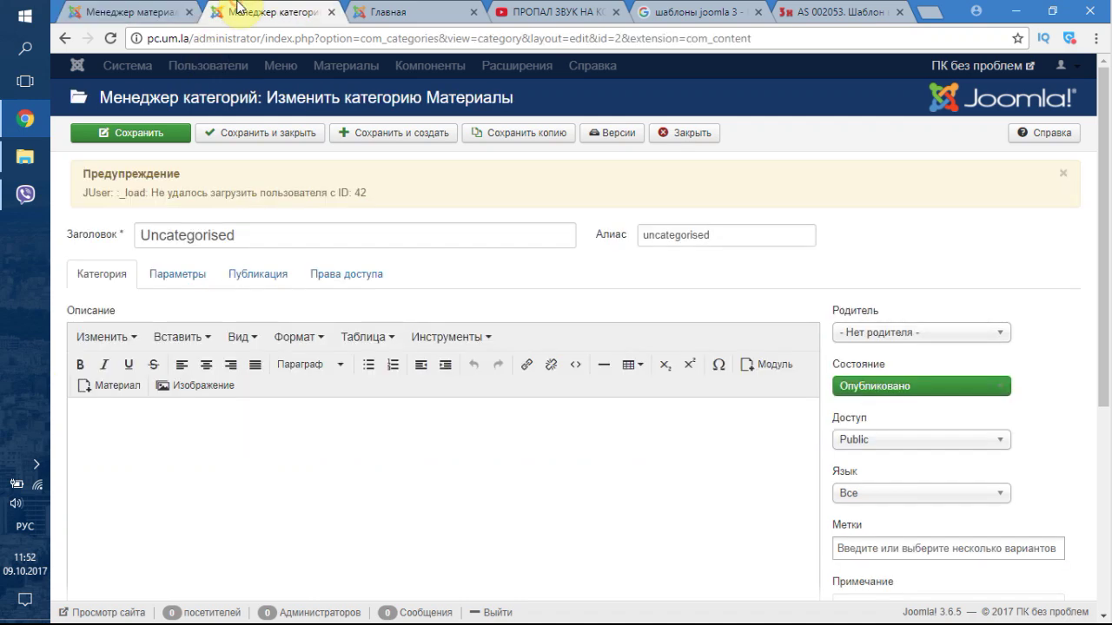
pyautogui.click(294, 431)
pyautogui.hotkey('ctrl', 'v')
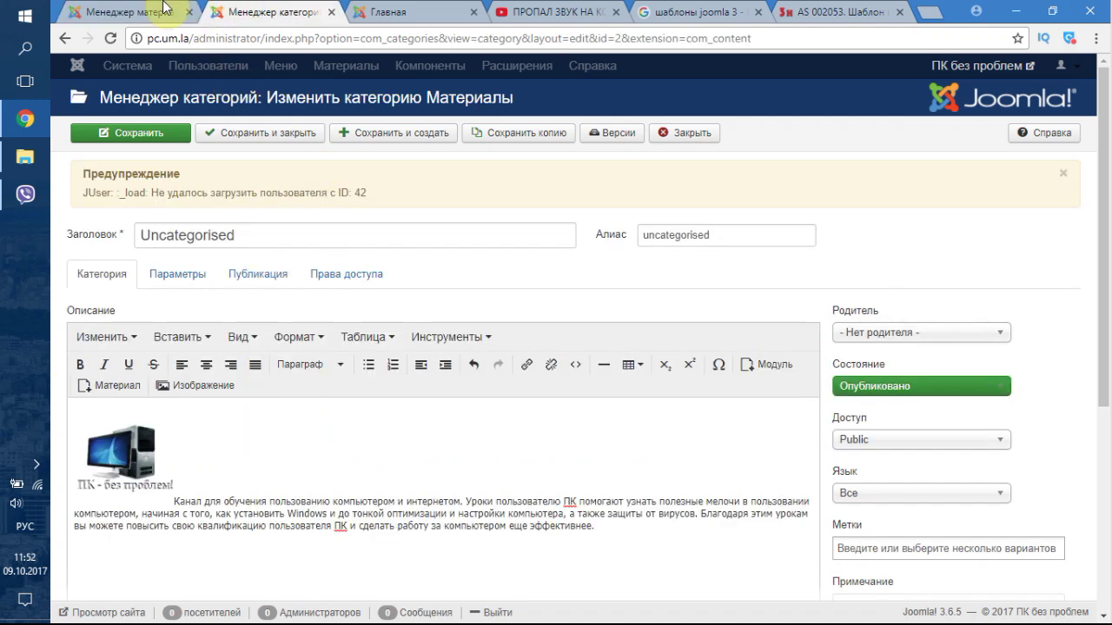
# - Retitle the category Youtube-канал о компьютерах и интернете using the article title, and save
pyautogui.click(163, 9)
pyautogui.tripleClick(249, 176)
pyautogui.hotkey('ctrl', 'c')
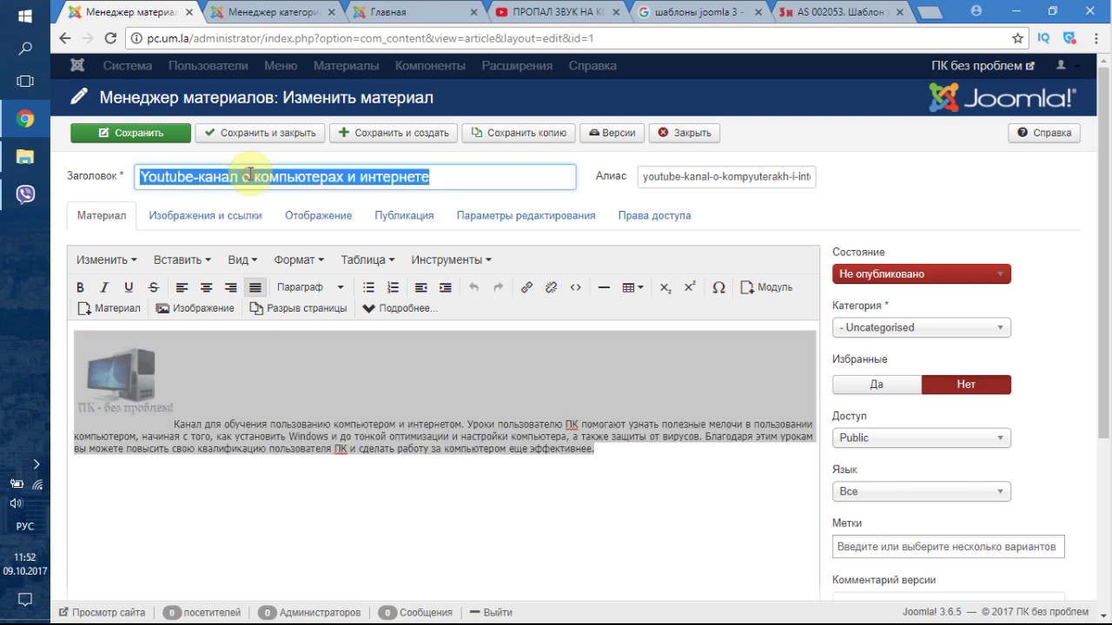
pyautogui.click(287, 11)
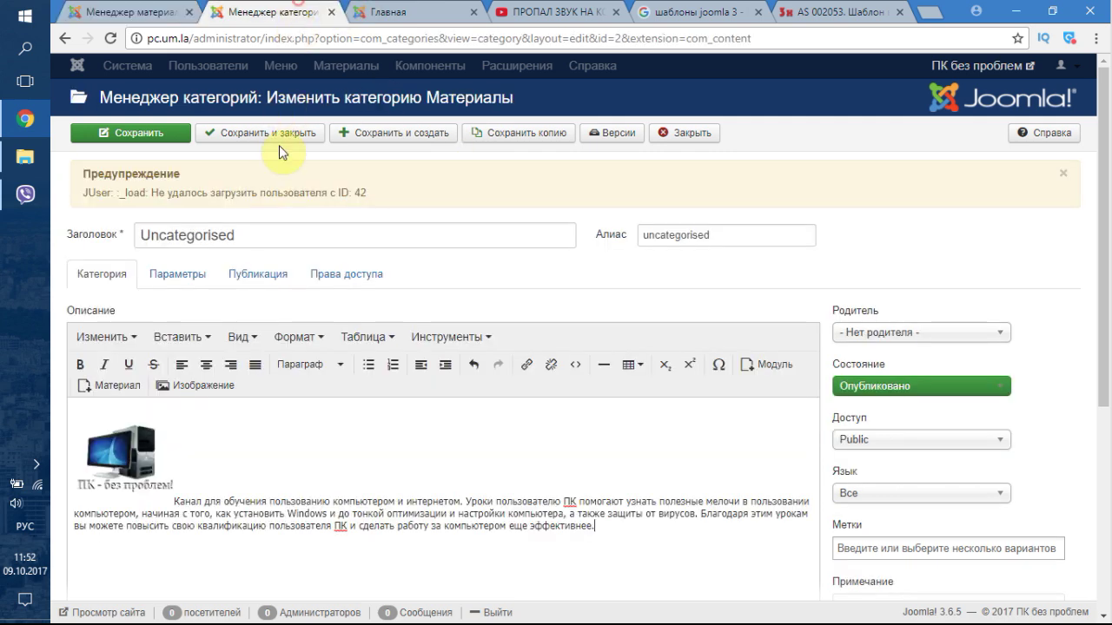
pyautogui.doubleClick(258, 233)
pyautogui.hotkey('ctrl', 'v')
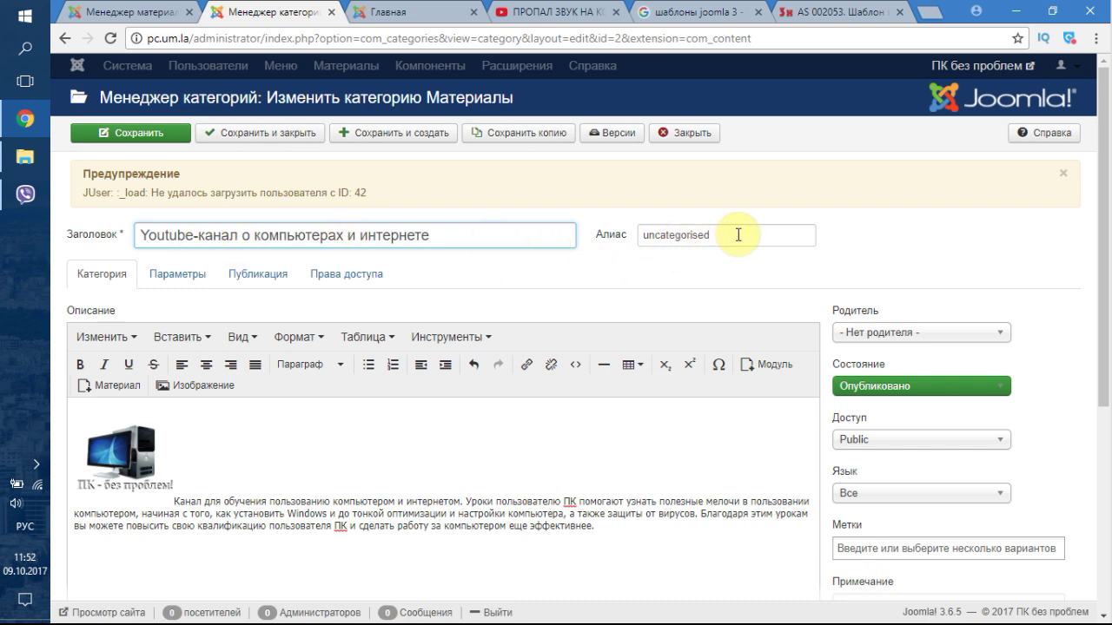
pyautogui.click(181, 139)
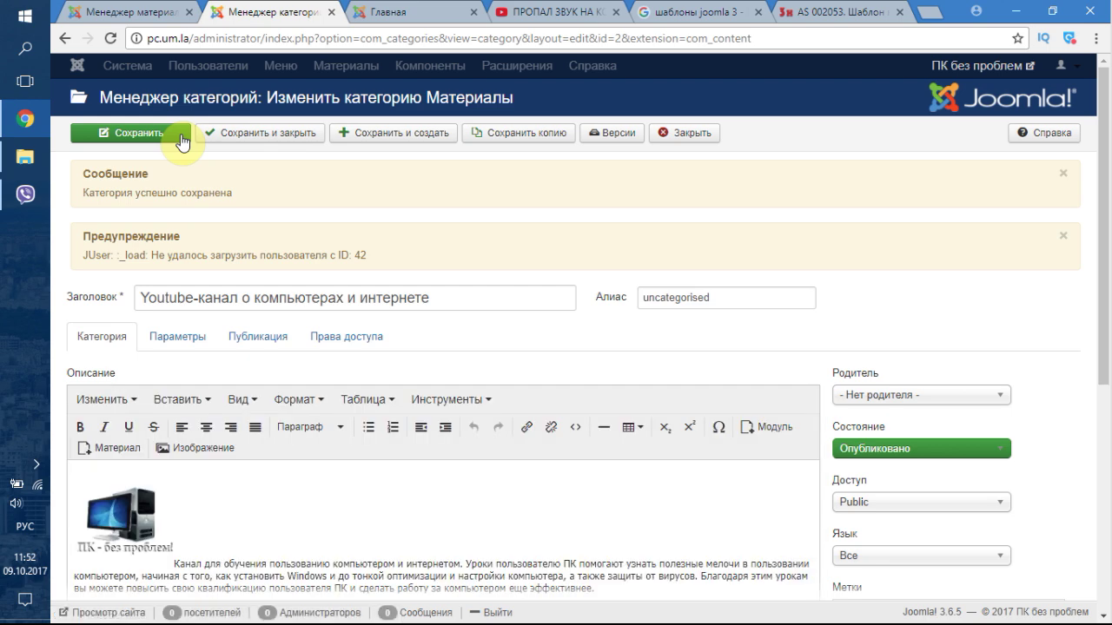
# - Reload the site's Главная front page and dismiss its alert
pyautogui.click(399, 9)
pyautogui.click(110, 38)
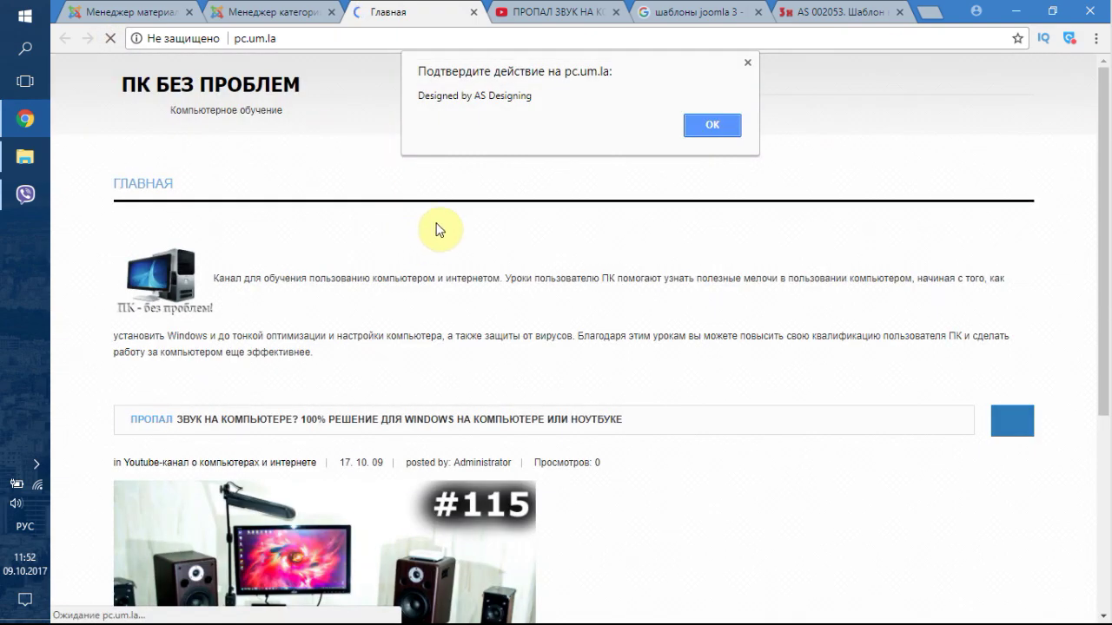
pyautogui.click(694, 124)
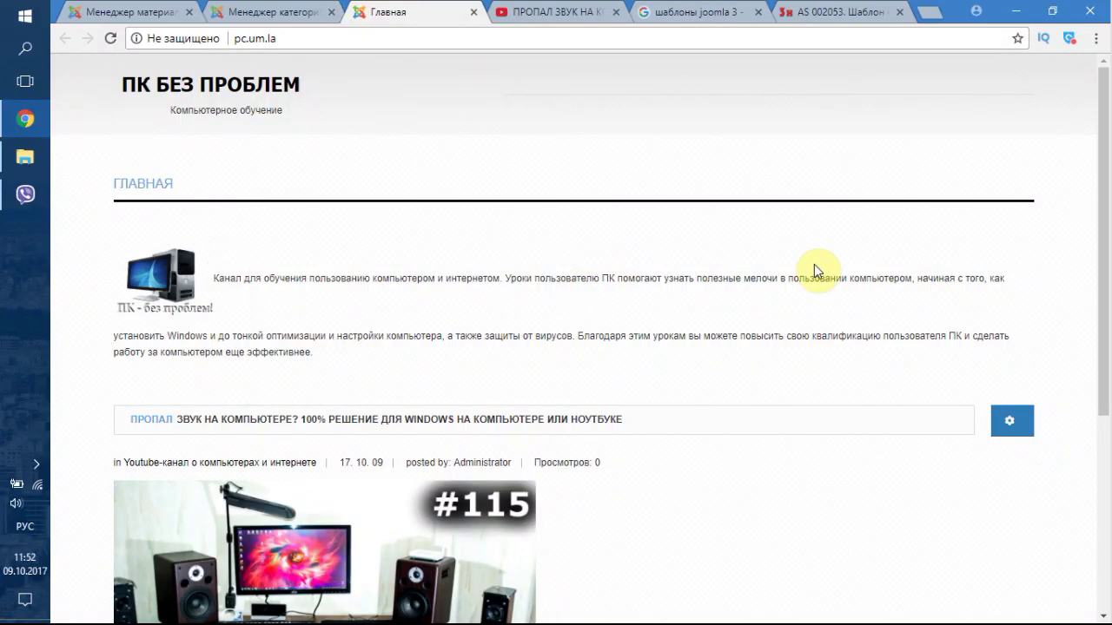
# - Review the front page post and open the full Пропал звук на компьютере? article
pyautogui.scroll(-3, 188, 337)
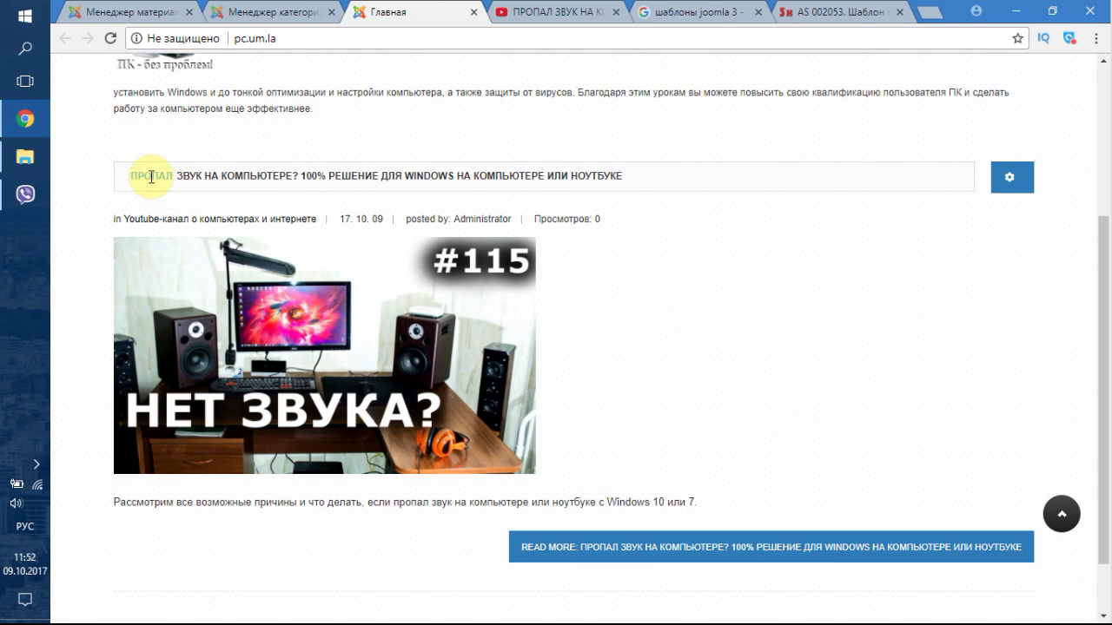
pyautogui.moveTo(243, 176); pyautogui.dragTo(642, 176)
pyautogui.click(639, 176)
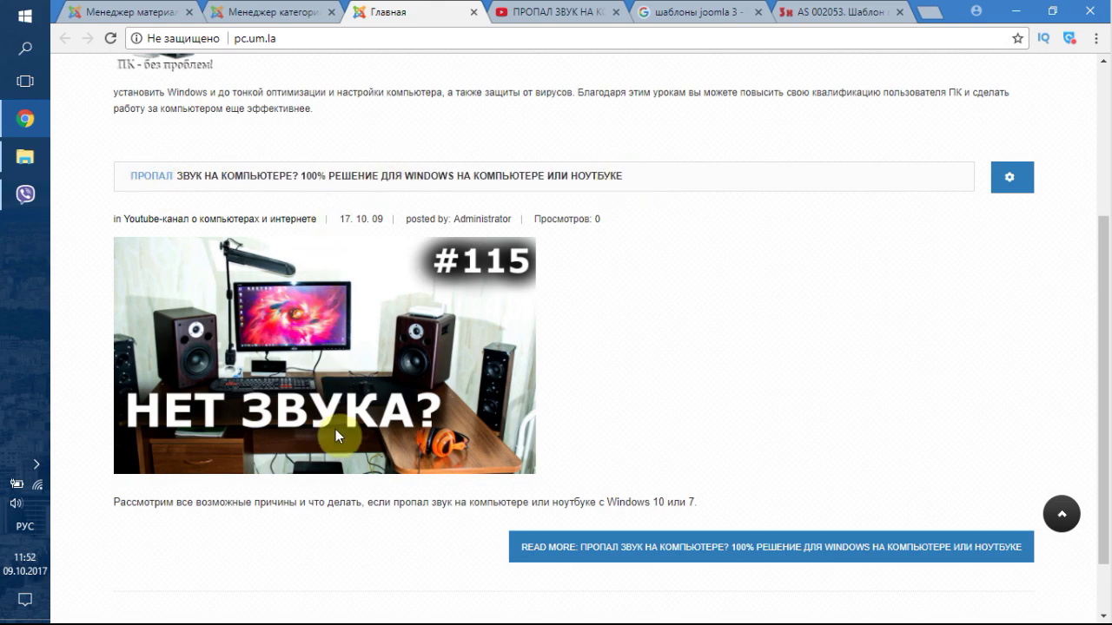
pyautogui.scroll(-1, 347, 427)
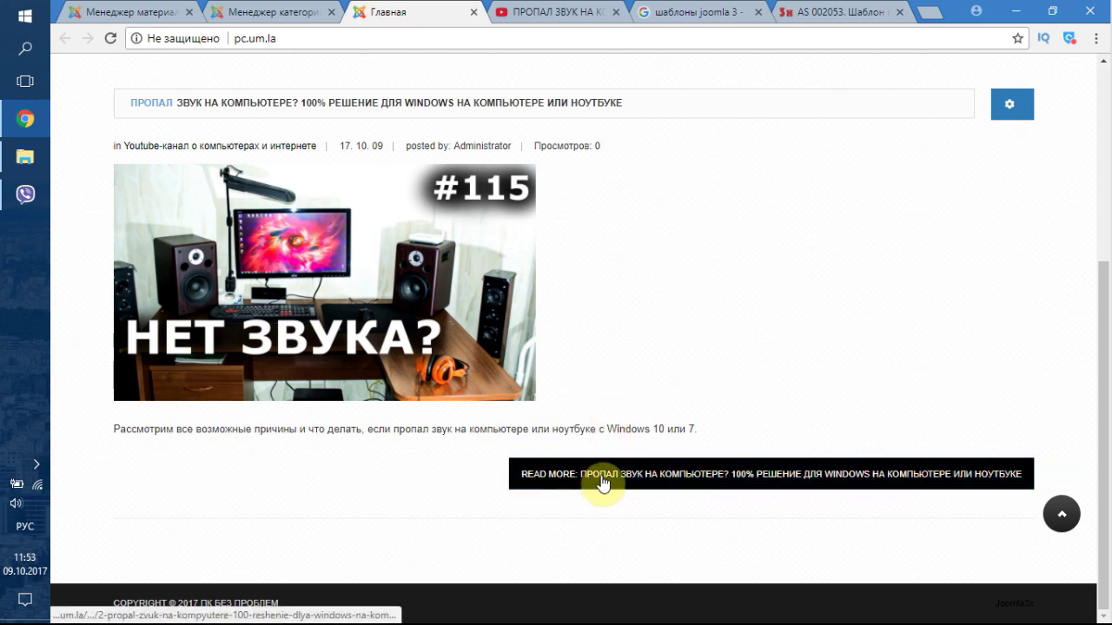
pyautogui.click(645, 474)
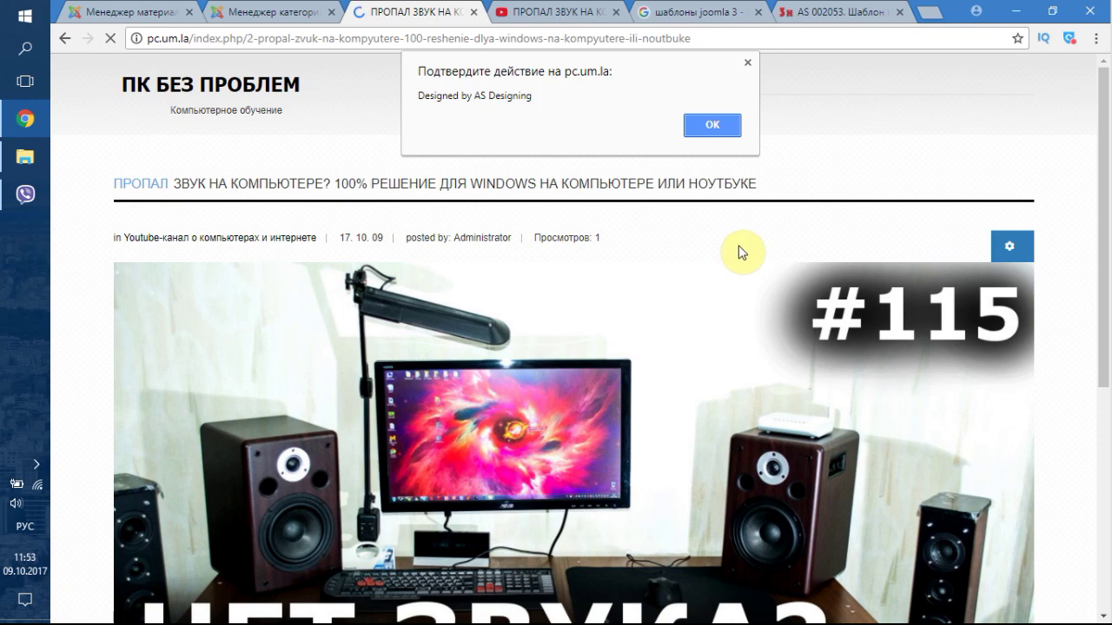
pyautogui.click(707, 124)
# - Scroll through the article page, dismissing the site's confirmation alerts
pyautogui.scroll(-4, 692, 213)
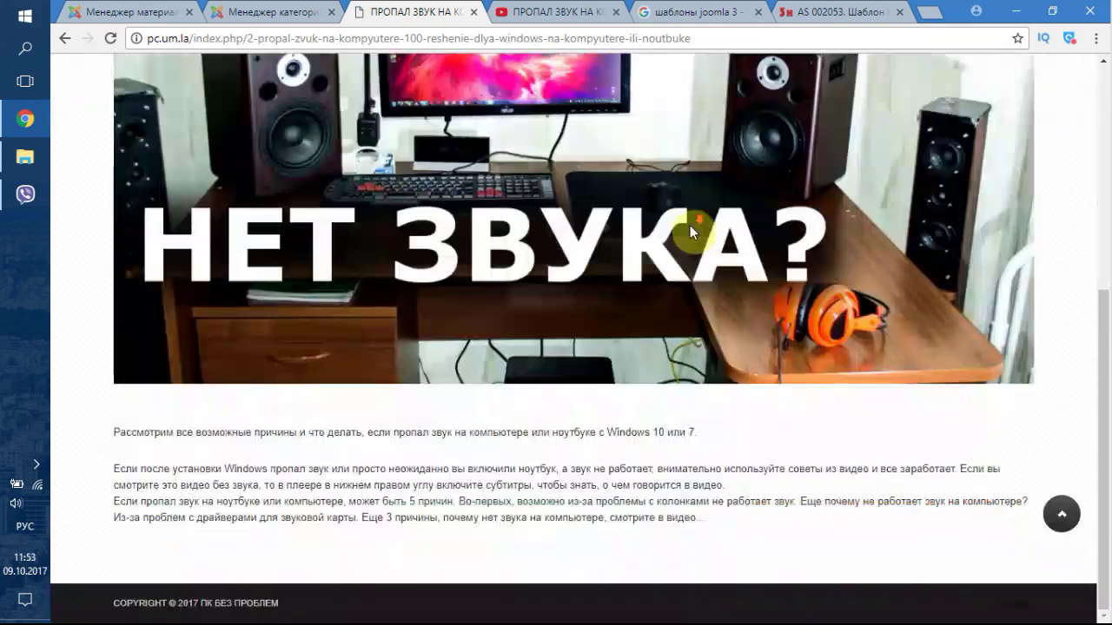
pyautogui.scroll(5, 562, 401)
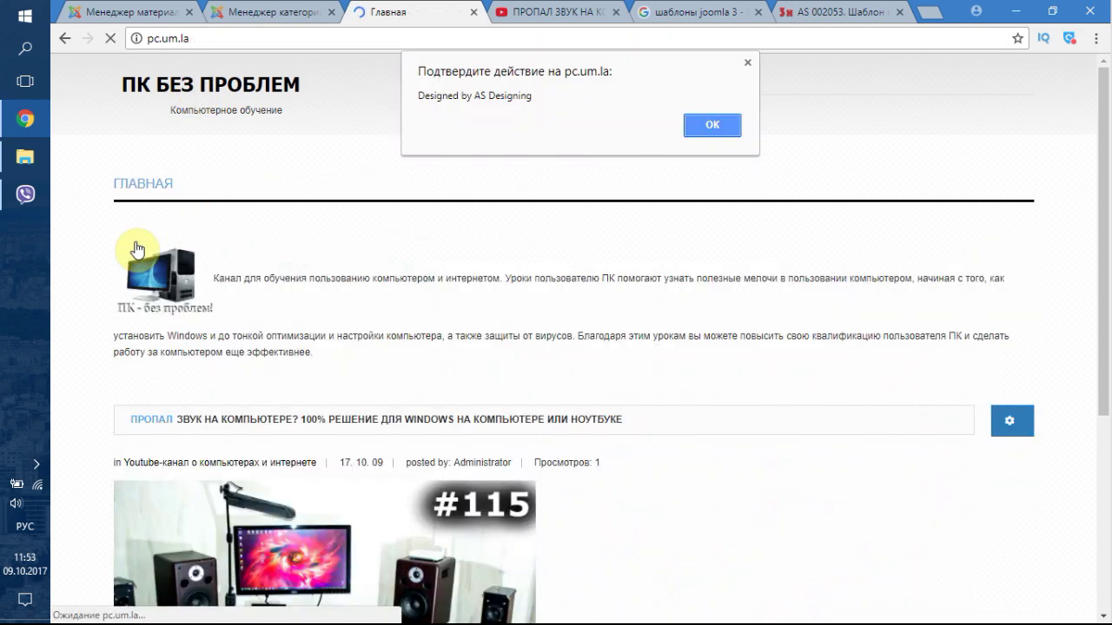
pyautogui.click(712, 125)
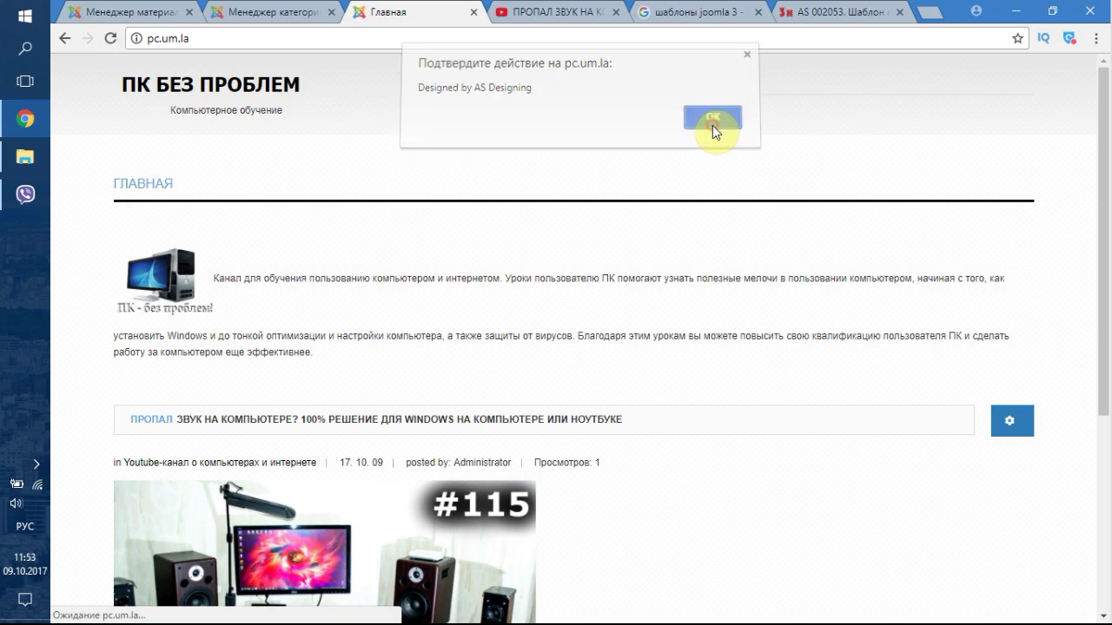
pyautogui.click(712, 125)
pyautogui.scroll(-4, 647, 325)
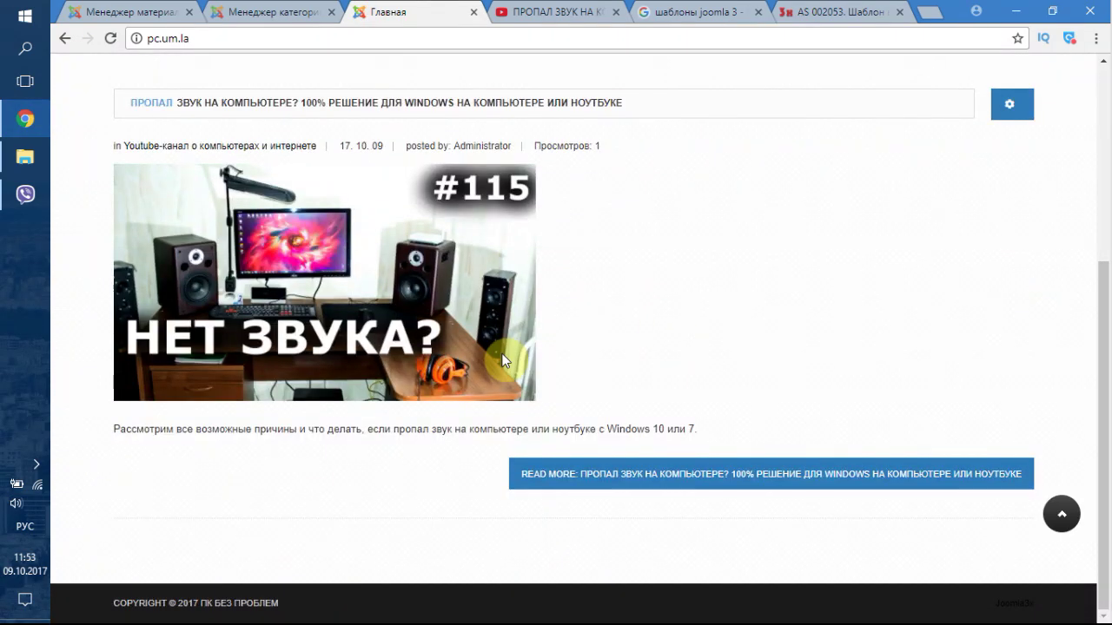
pyautogui.scroll(4, 581, 439)
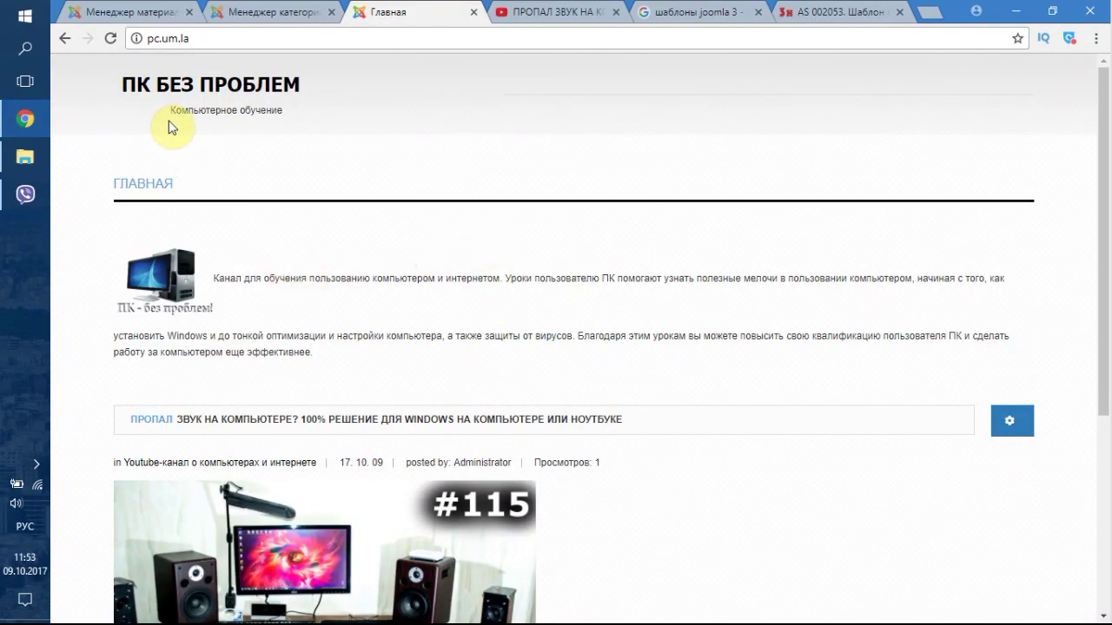
pyautogui.click(195, 37)
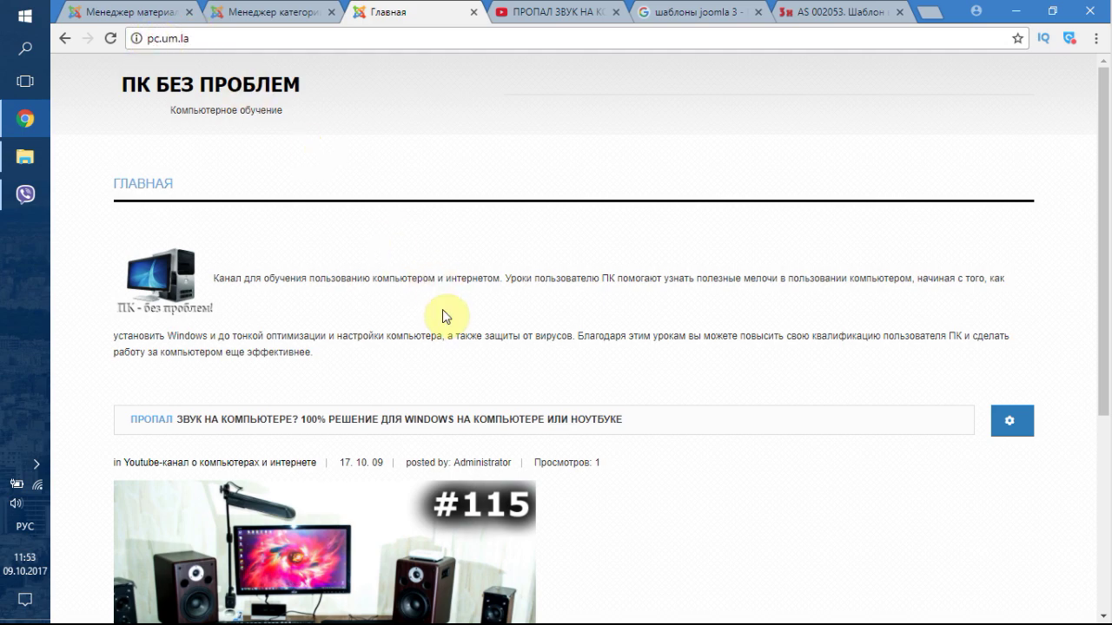
pyautogui.scroll(-4, 508, 311)
pyautogui.scroll(3, 599, 348)
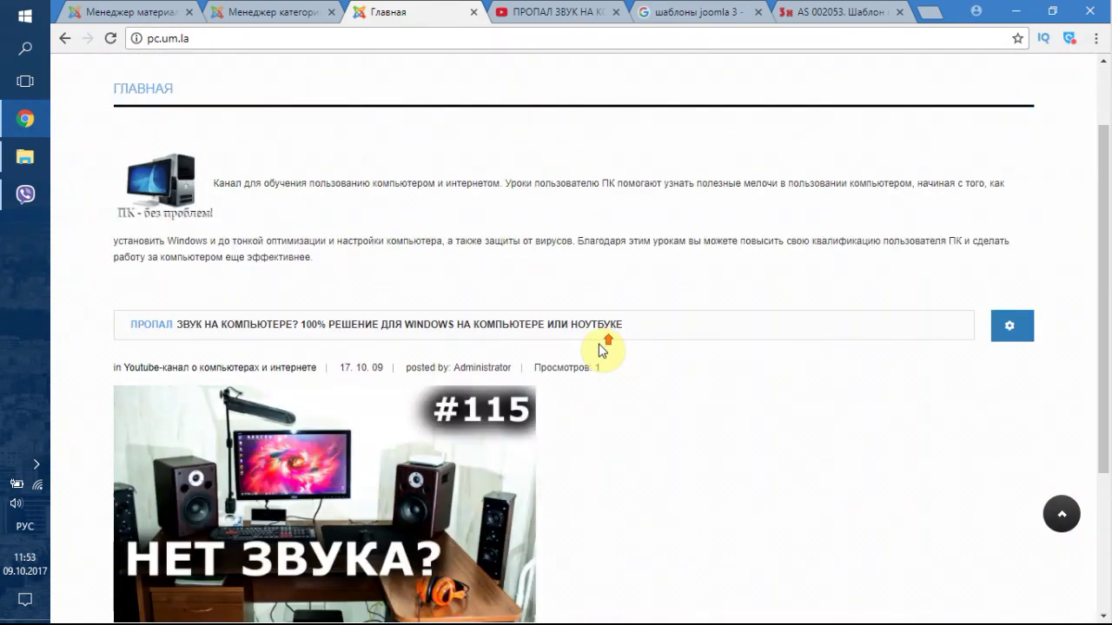
pyautogui.scroll(1, 602, 349)
# - Close the category editor to reach the one-category list, then browse Расширения
pyautogui.click(248, 9)
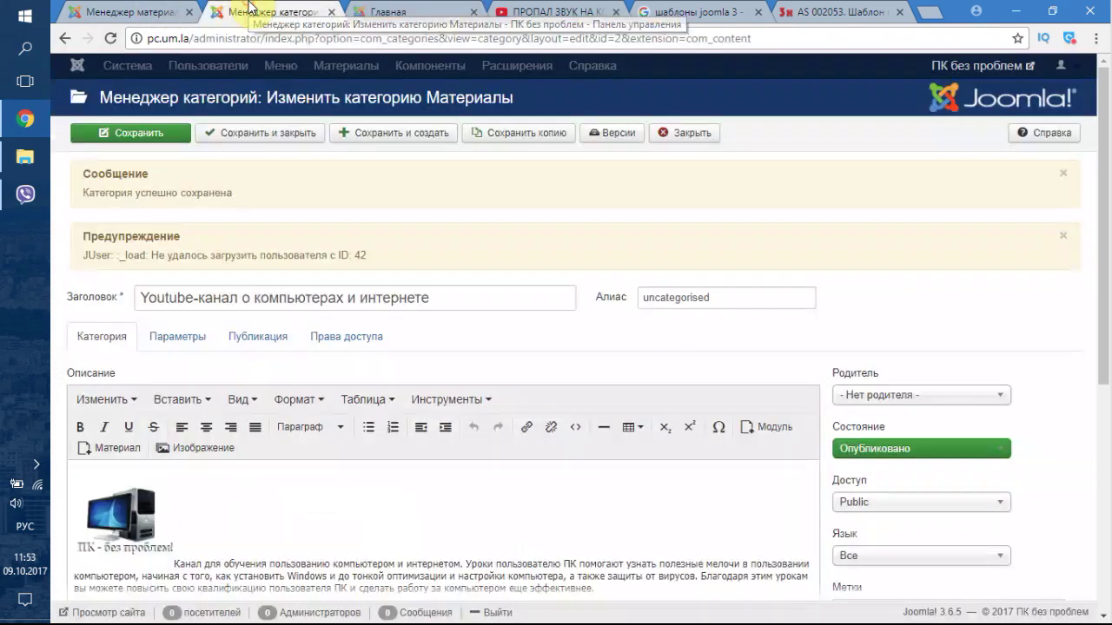
pyautogui.click(677, 136)
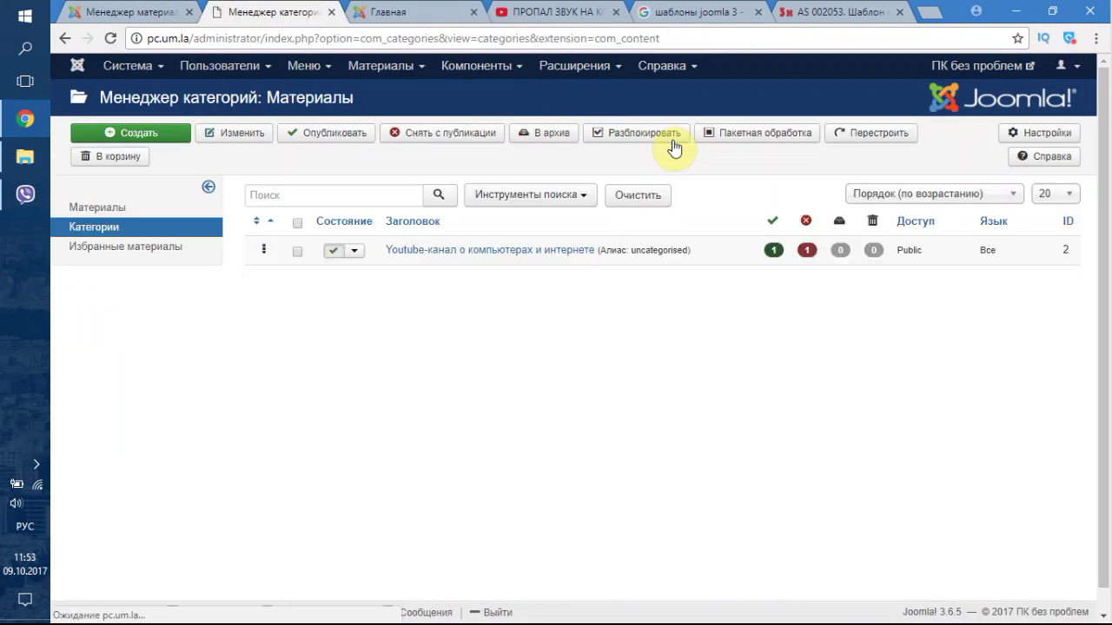
pyautogui.click(566, 73)
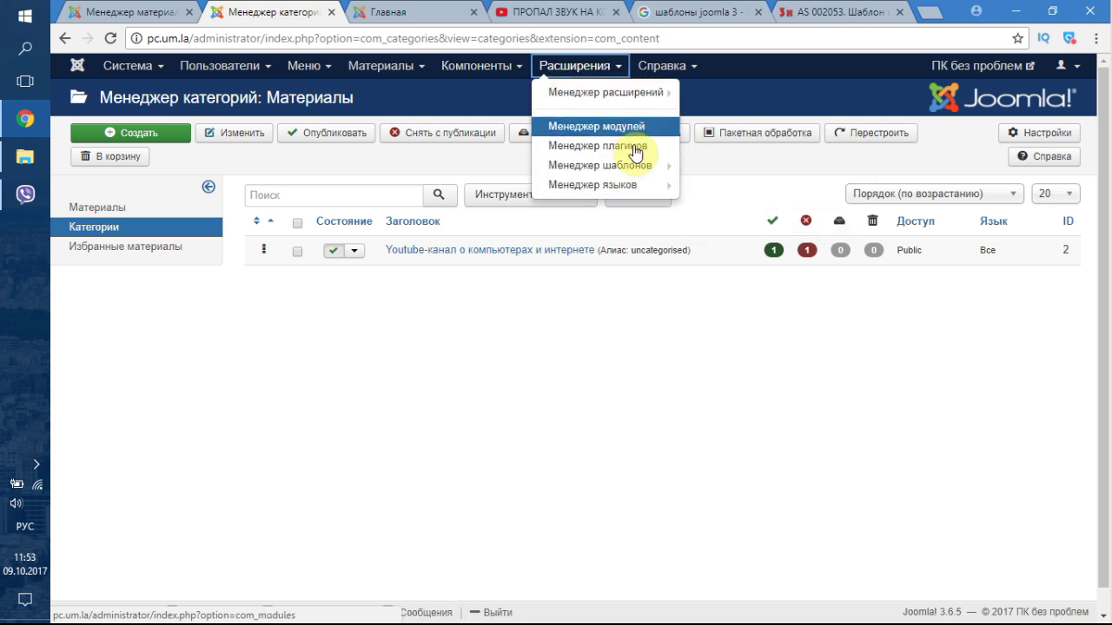
pyautogui.moveTo(636, 164)
pyautogui.moveTo(609, 101)
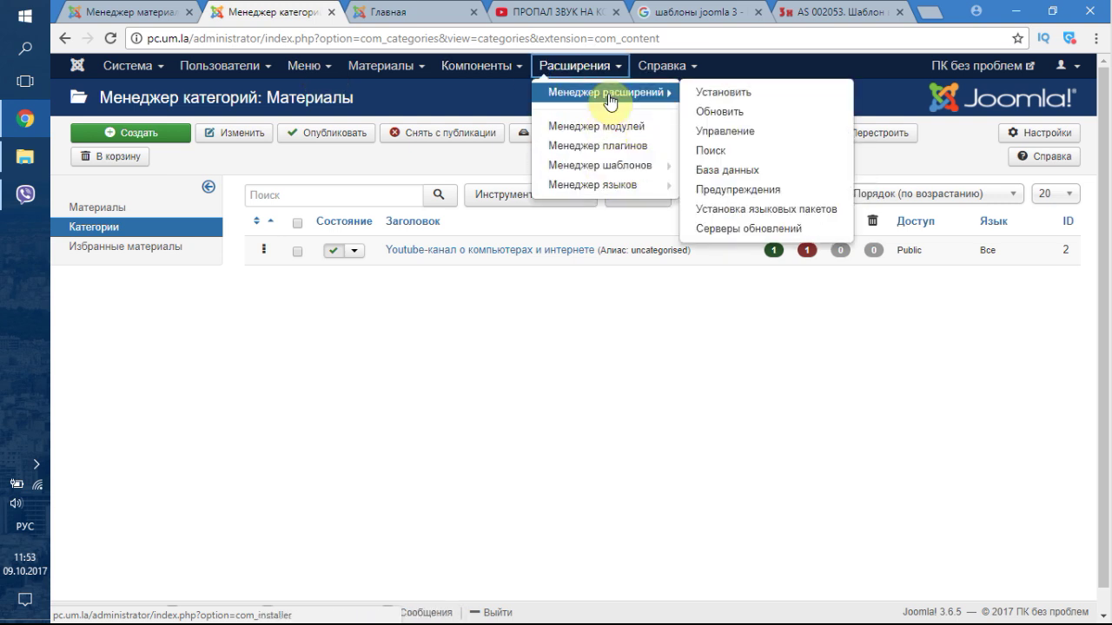
# - Browse the Компоненты, Материалы and Меню dropdown menus
pyautogui.click(469, 73)
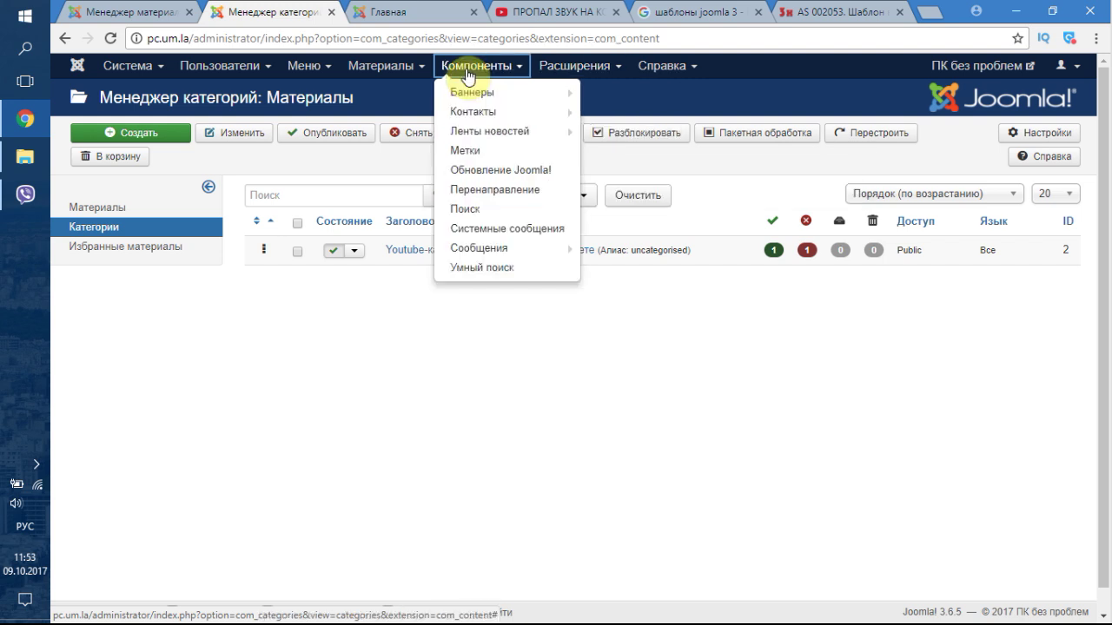
pyautogui.click(384, 69)
pyautogui.moveTo(388, 99)
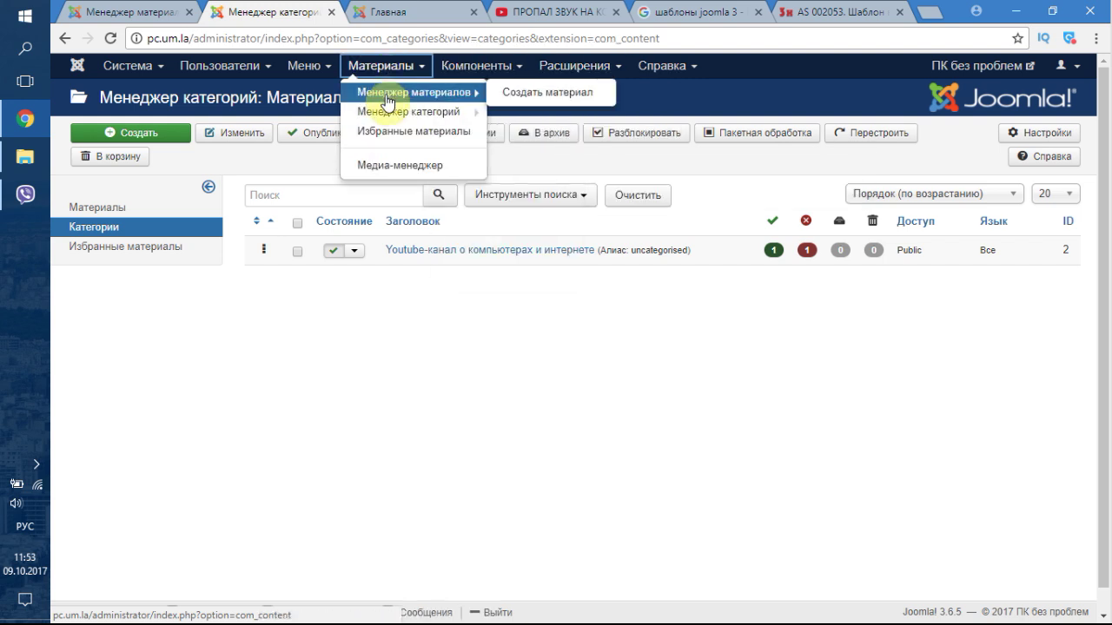
pyautogui.click(317, 73)
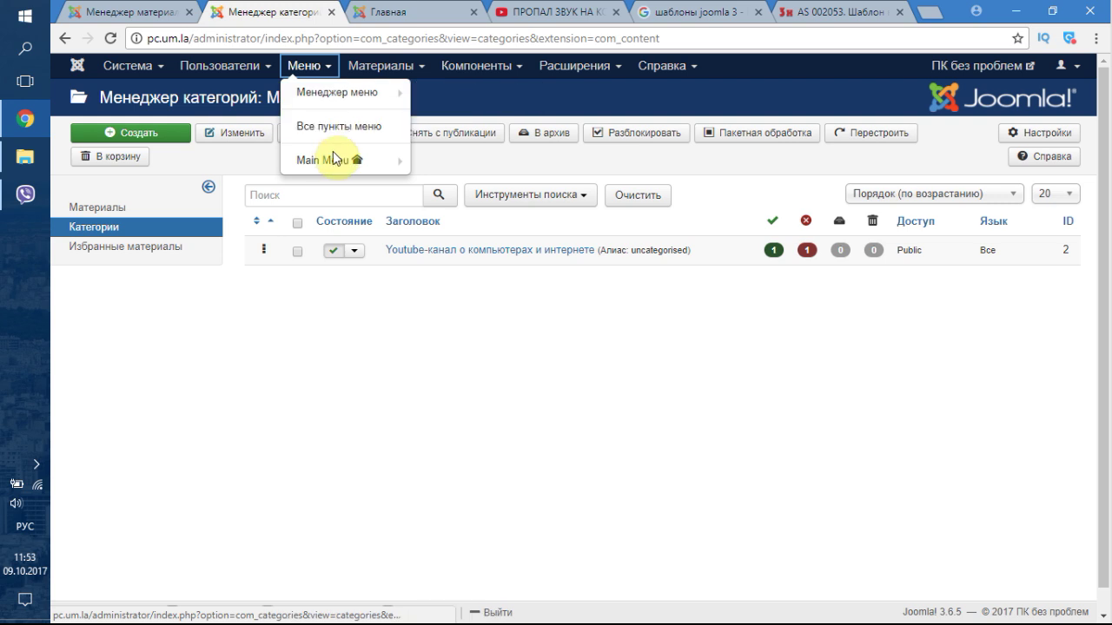
pyautogui.moveTo(333, 165)
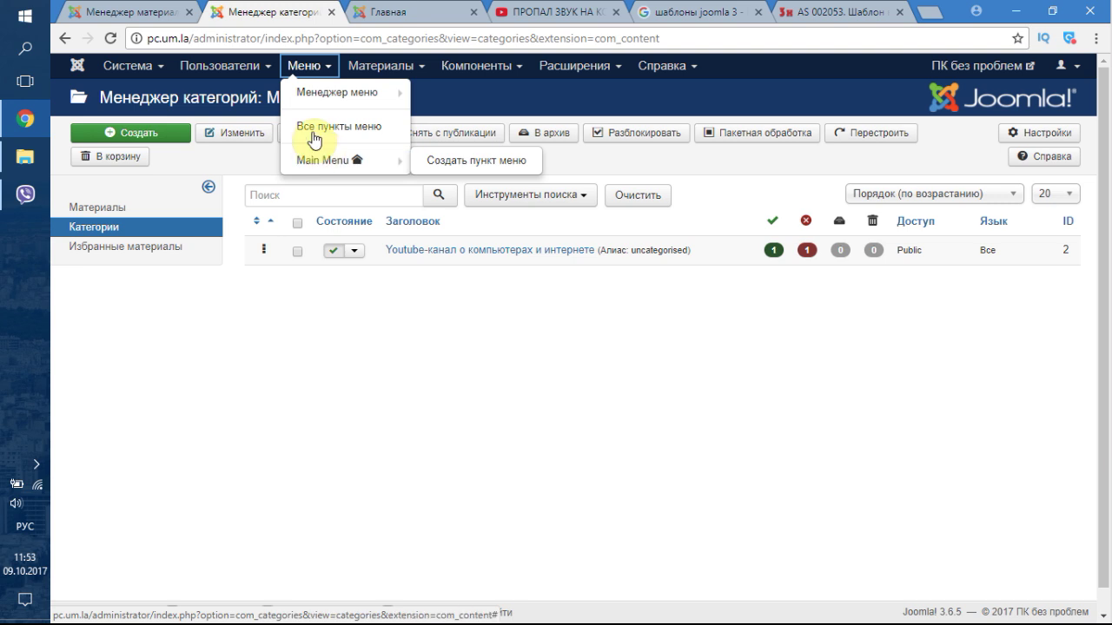
pyautogui.moveTo(287, 90)
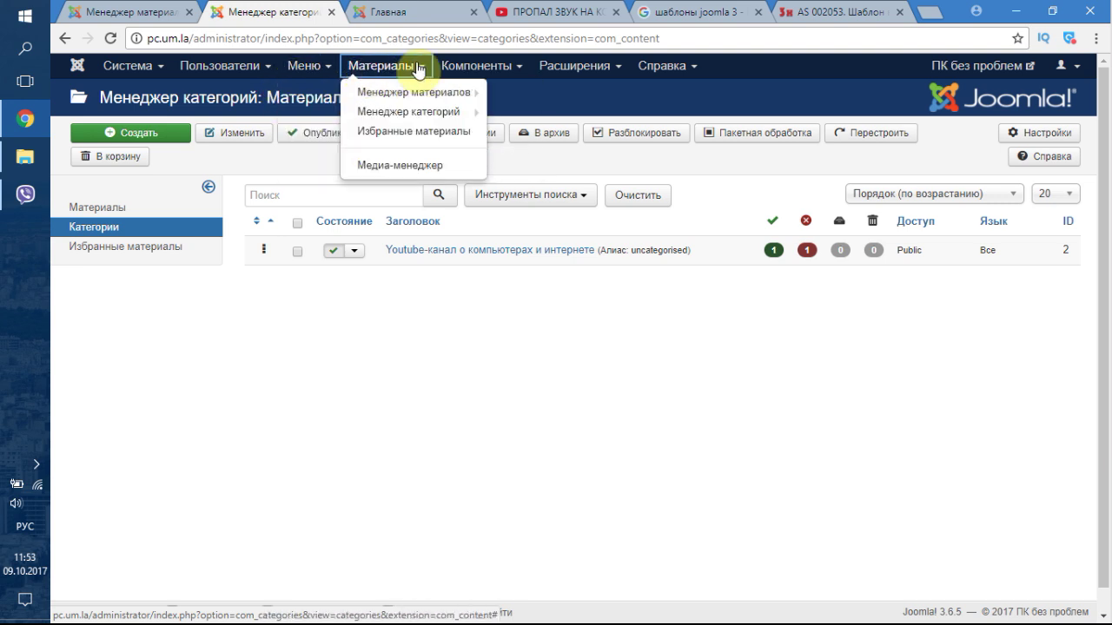
pyautogui.moveTo(459, 67)
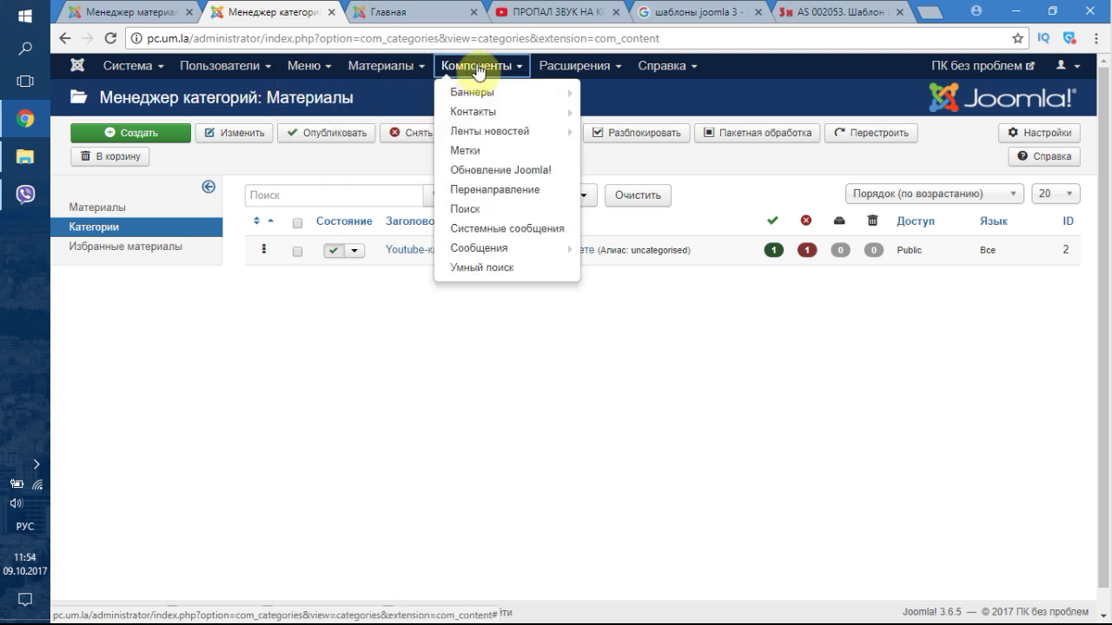
pyautogui.moveTo(563, 78)
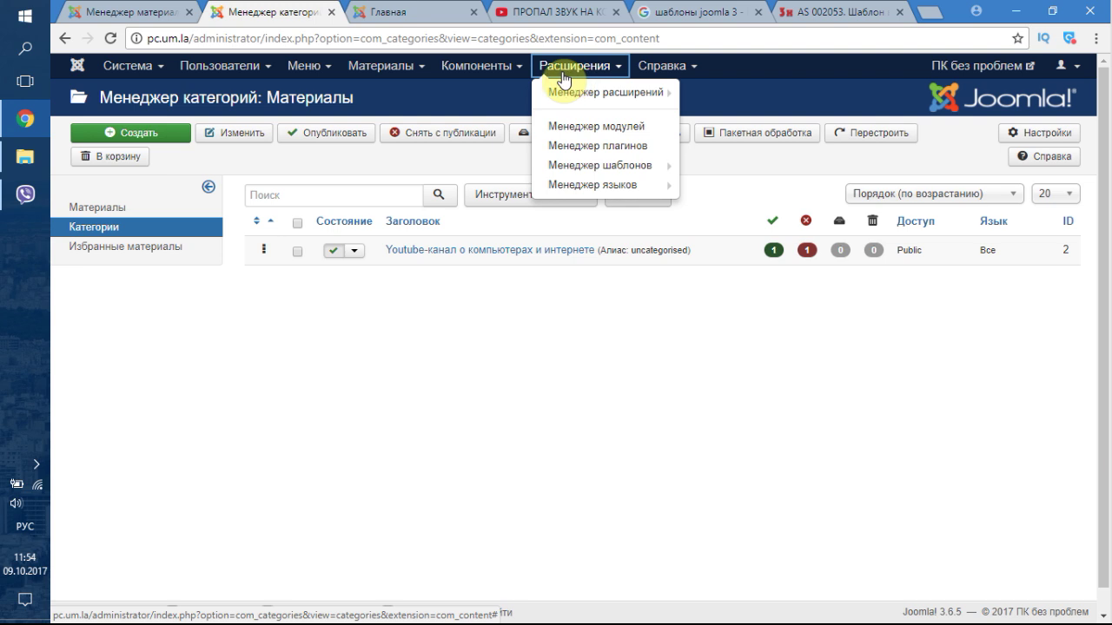
pyautogui.moveTo(265, 69)
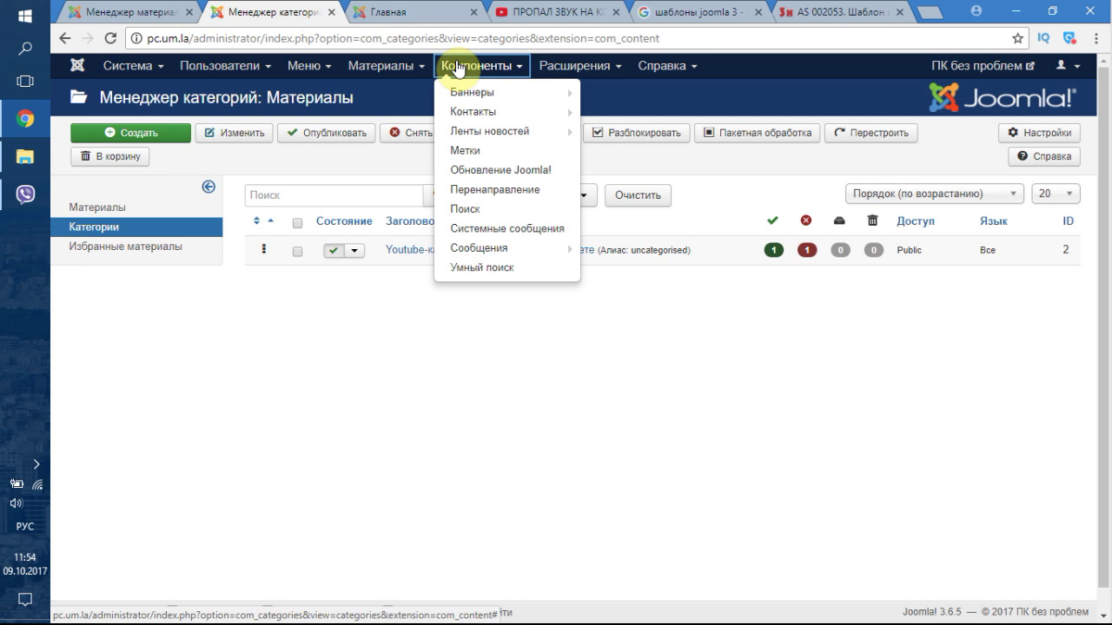
pyautogui.moveTo(494, 119)
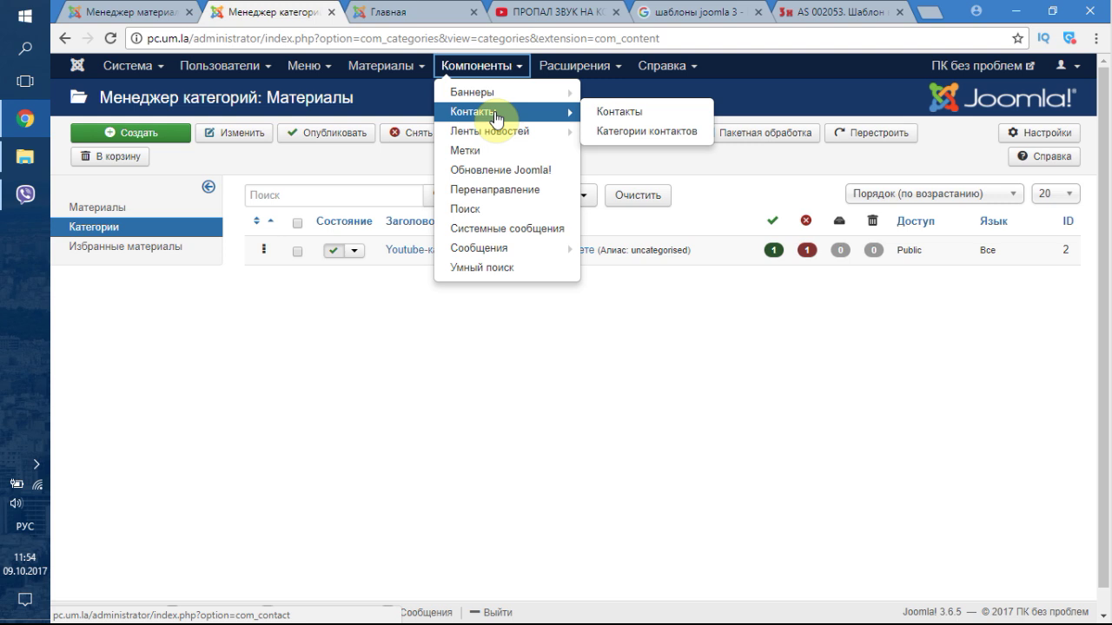
pyautogui.moveTo(498, 234)
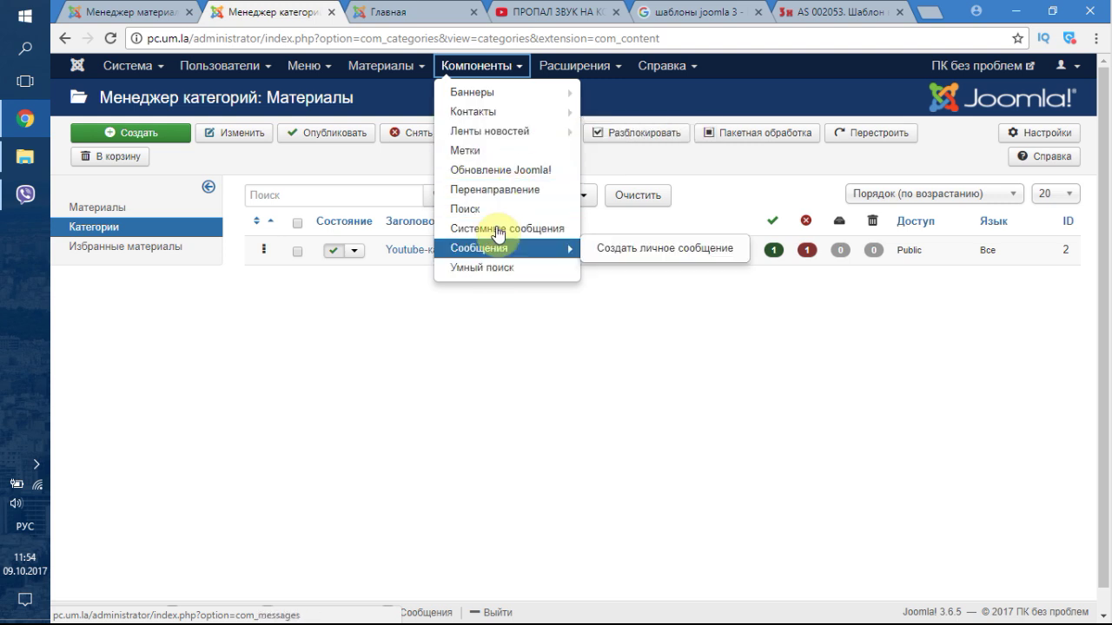
# - Open the empty Контакты manager, check its categories, and start a new contact
pyautogui.click(495, 112)
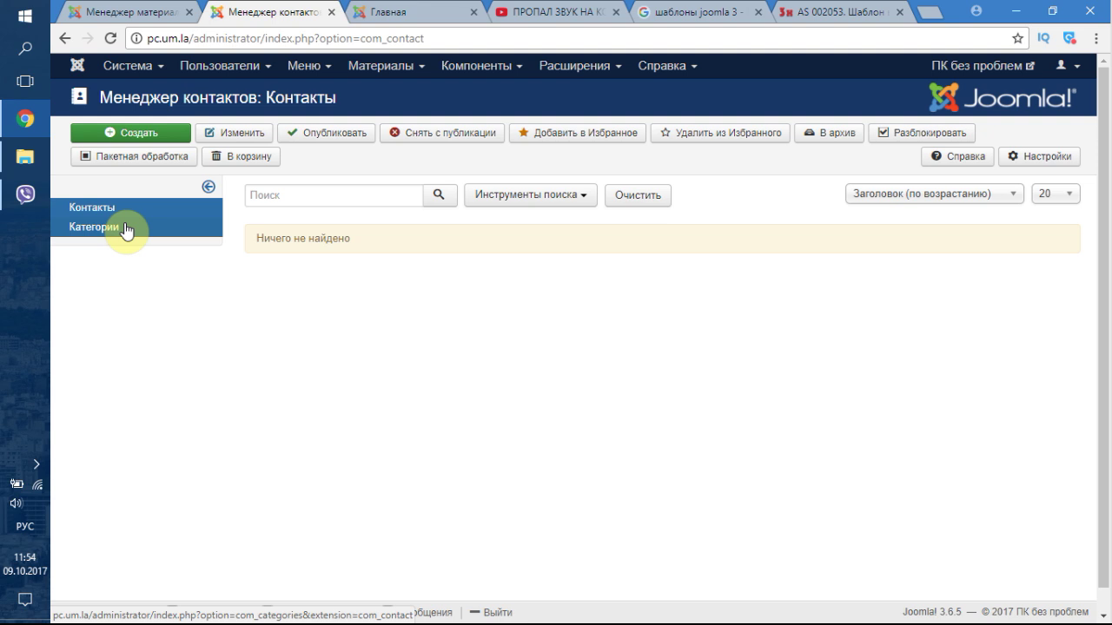
pyautogui.click(109, 227)
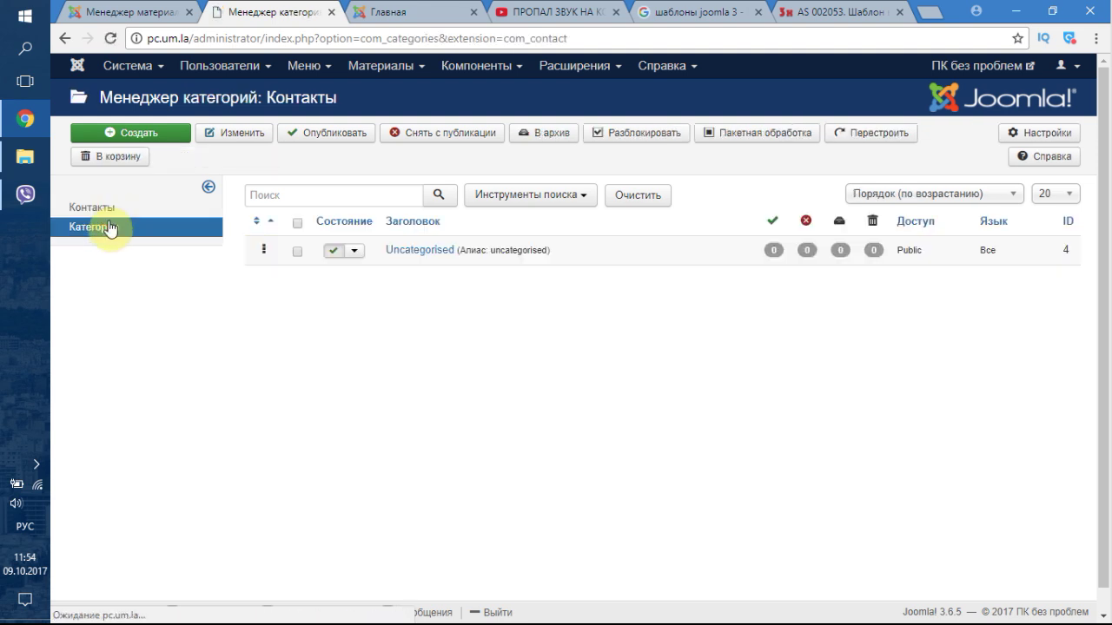
pyautogui.click(105, 213)
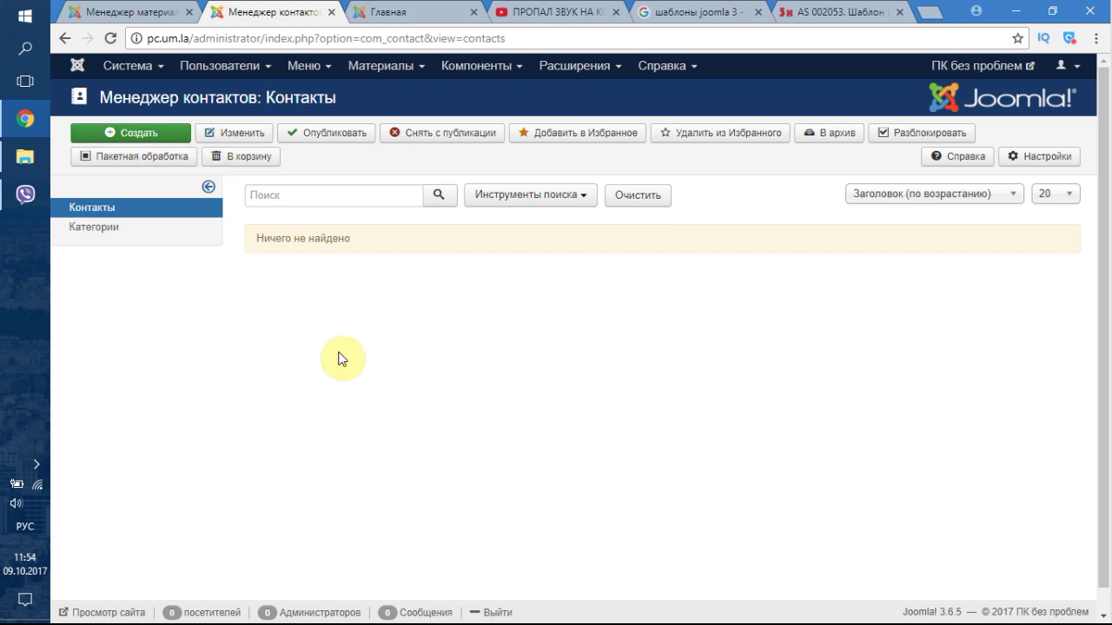
pyautogui.click(125, 137)
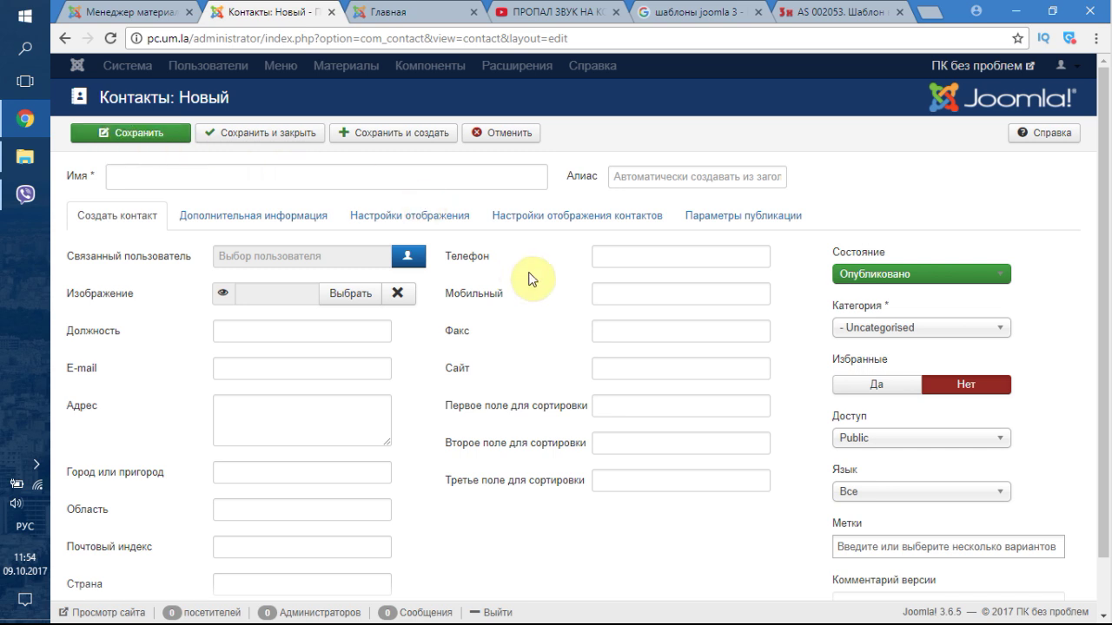
# - Enter the contact's phone number and e-mail address, leaving the website empty
pyautogui.click(642, 251)
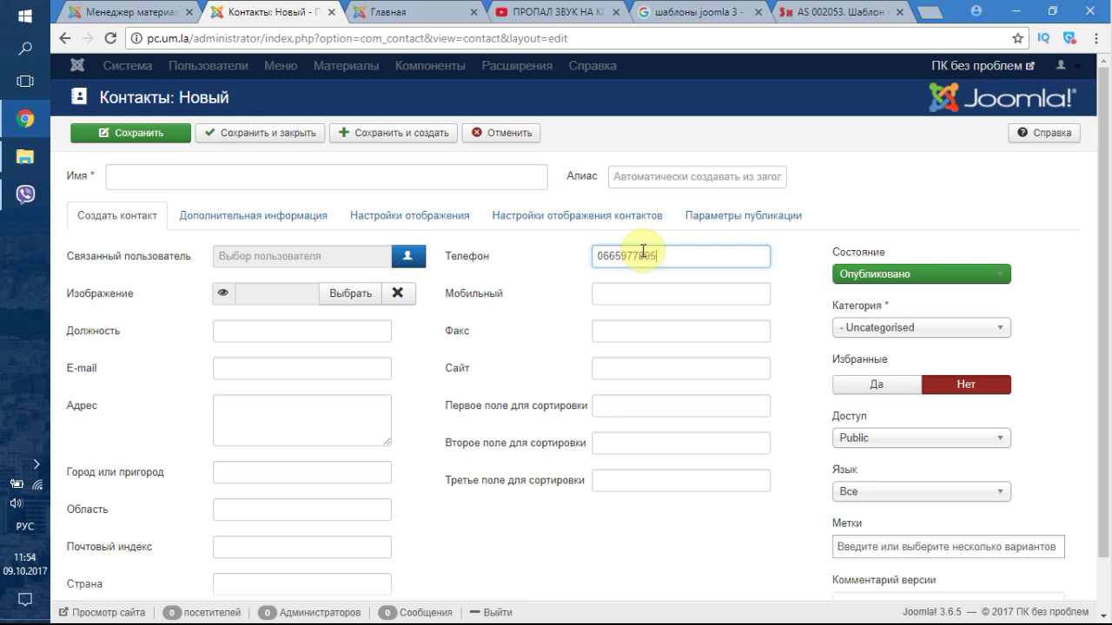
pyautogui.click(252, 413)
pyautogui.scroll(-1, 244, 321)
pyautogui.click(248, 308)
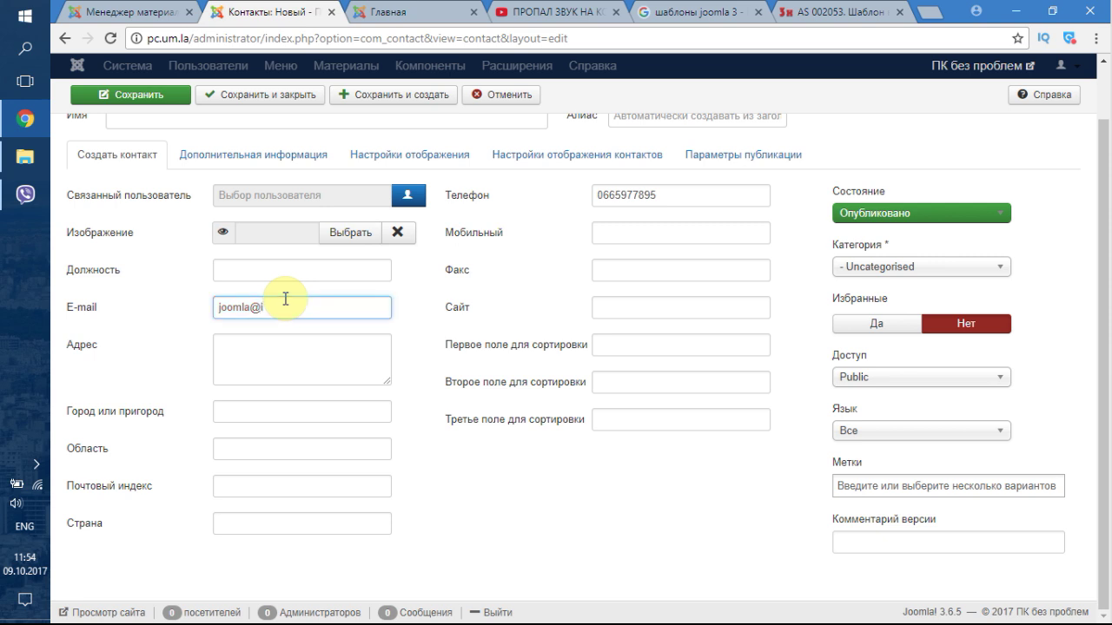
pyautogui.write('.c')
pyautogui.click(641, 304)
pyautogui.click(550, 286)
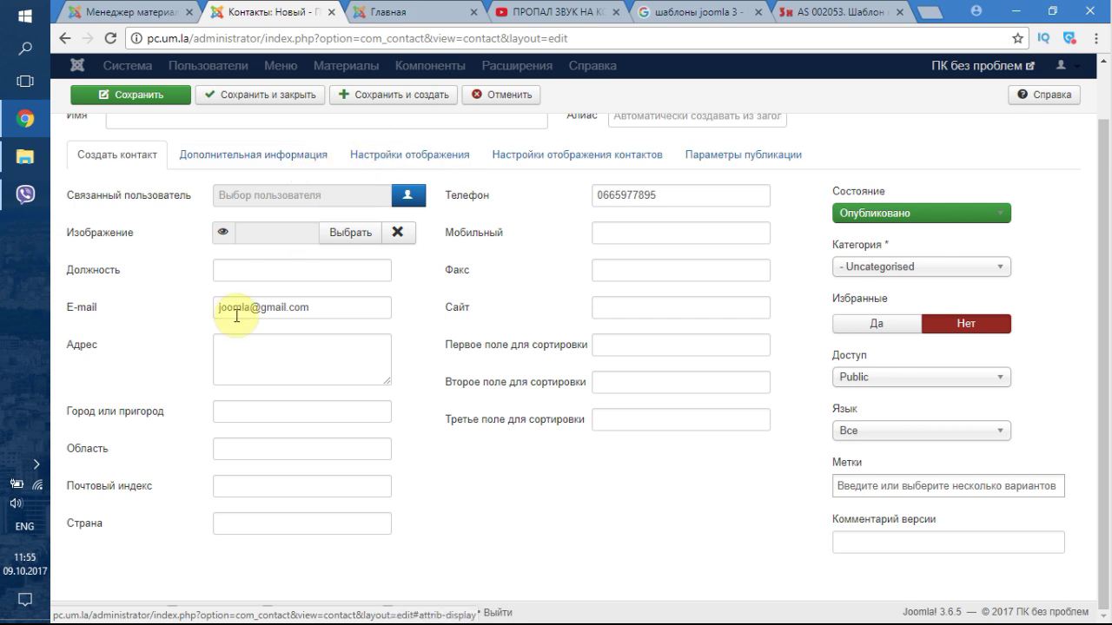
# - Name the contact Менеджер по продажам, switching to the Cyrillic keyboard layout
pyautogui.click(213, 158)
pyautogui.scroll(1, 208, 217)
pyautogui.click(171, 182)
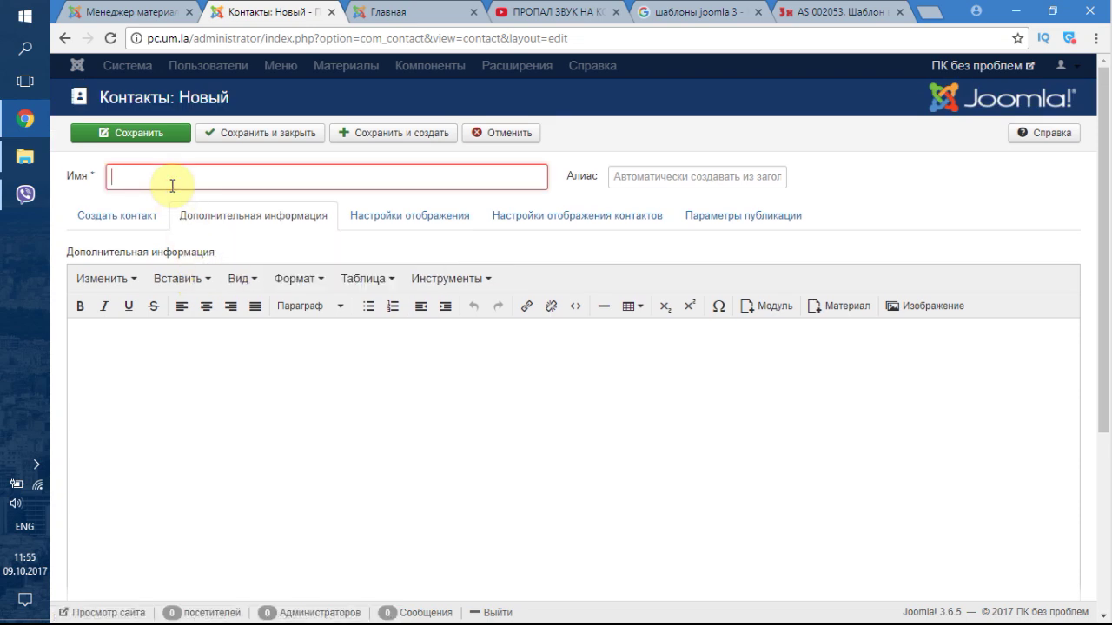
pyautogui.write('V')
pyautogui.press('BackSpace')
pyautogui.hotkey('alt', 'shift')
pyautogui.write('Менеджер по продажам')
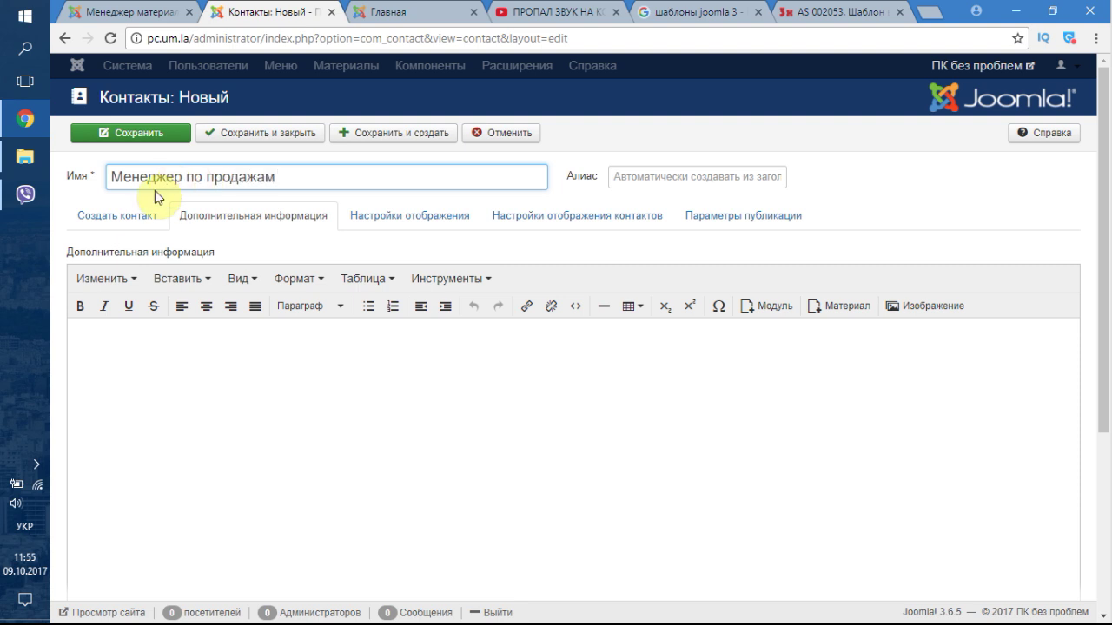
# - Look through the display and publishing tabs, then save and close the contact
pyautogui.click(443, 223)
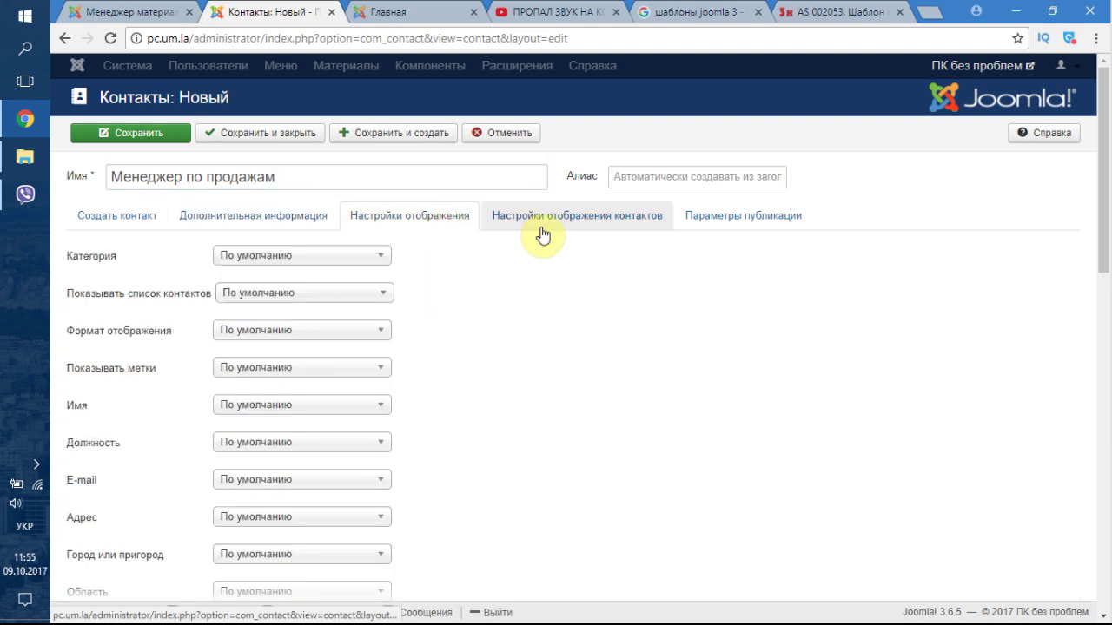
pyautogui.click(549, 222)
pyautogui.click(690, 216)
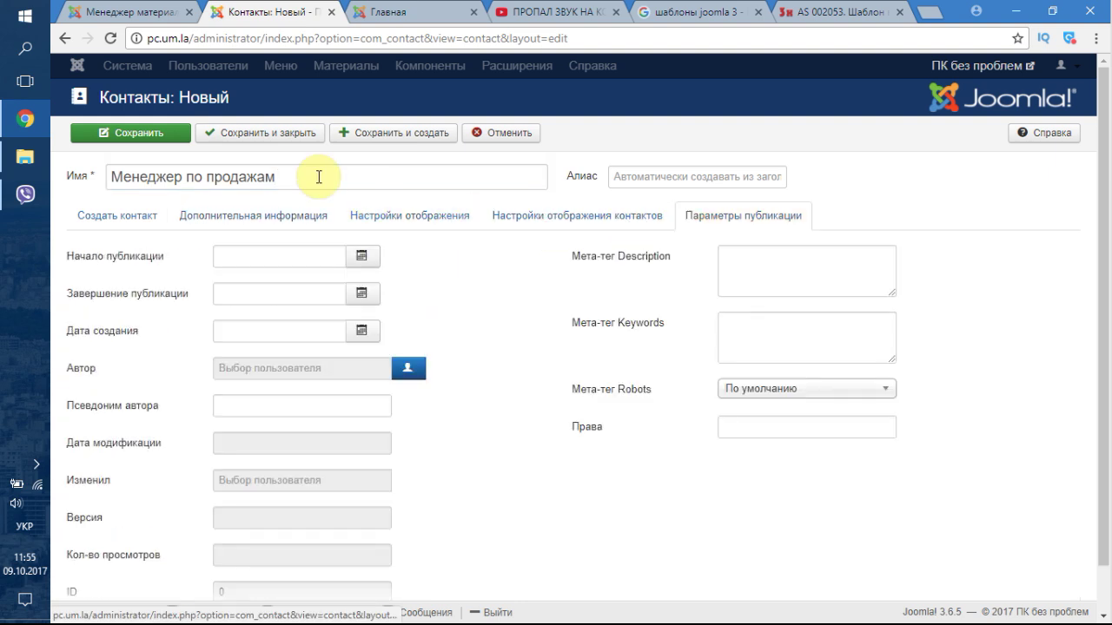
pyautogui.click(247, 140)
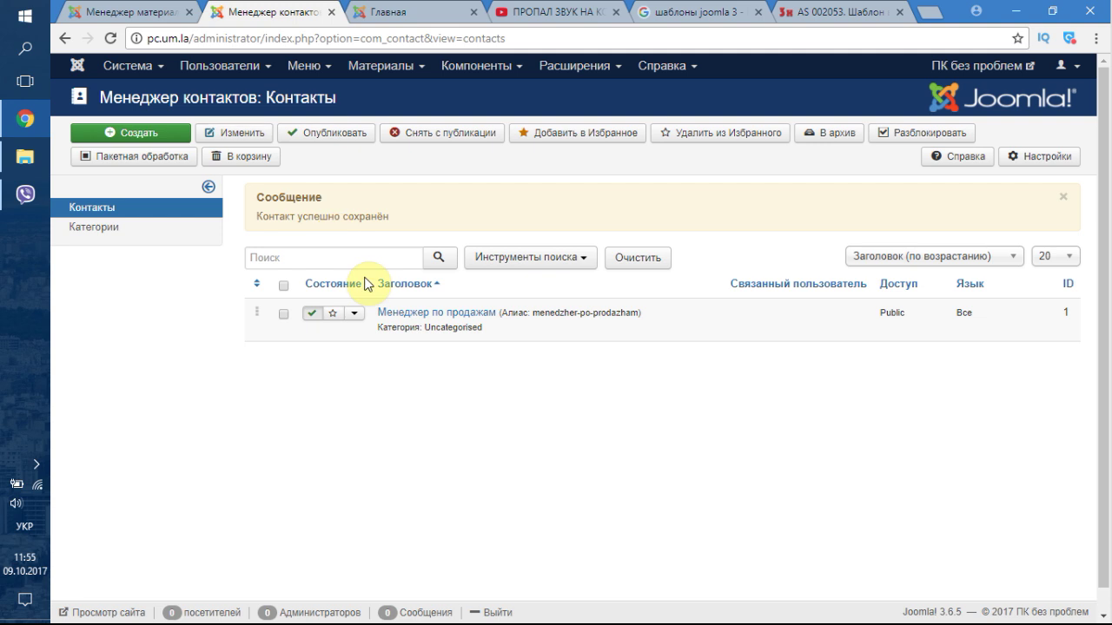
pyautogui.moveTo(407, 315); pyautogui.dragTo(348, 173)
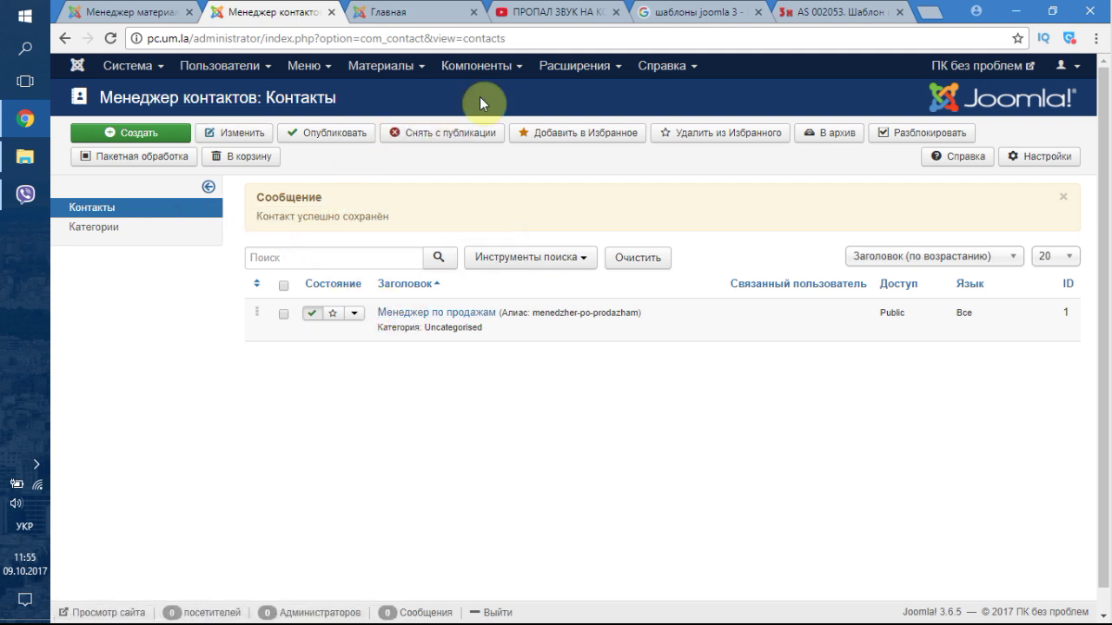
pyautogui.click(562, 76)
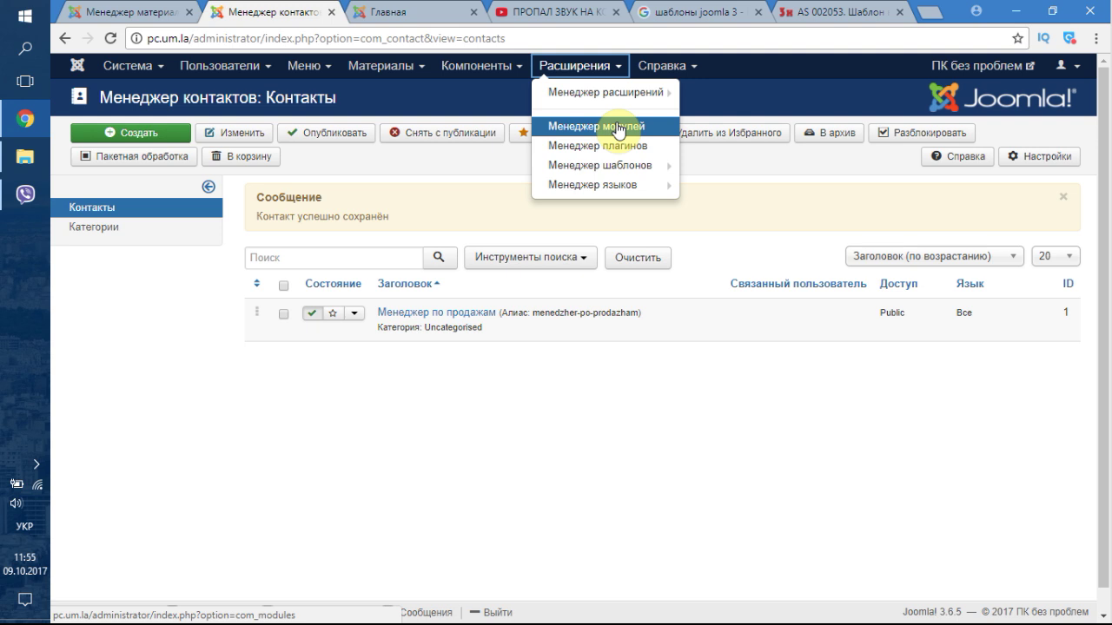
pyautogui.moveTo(594, 93)
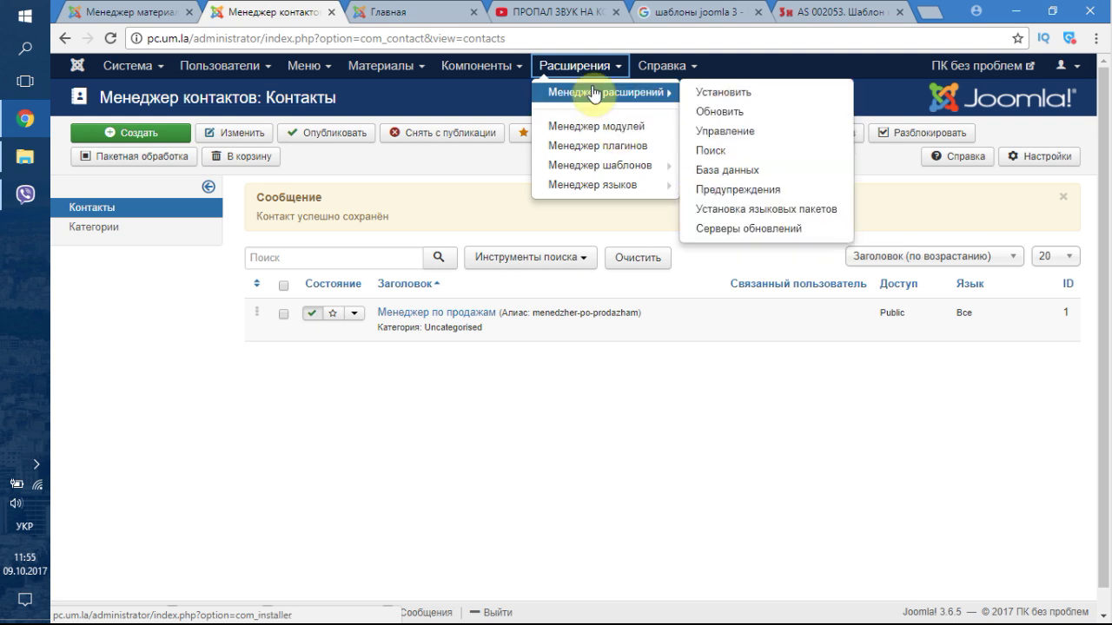
pyautogui.click(605, 129)
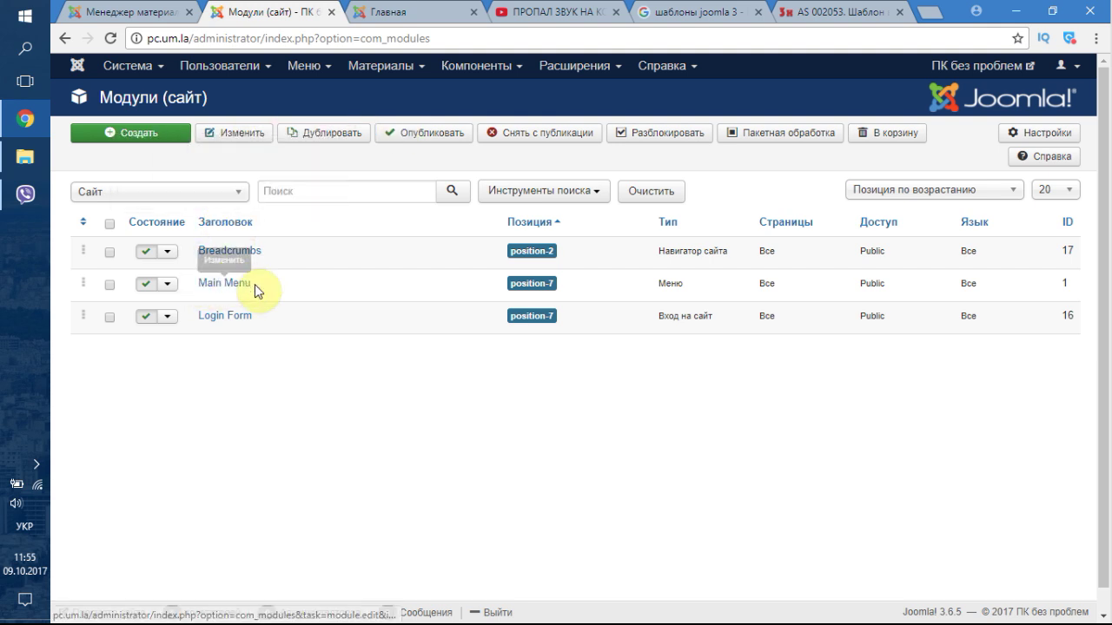
pyautogui.click(380, 11)
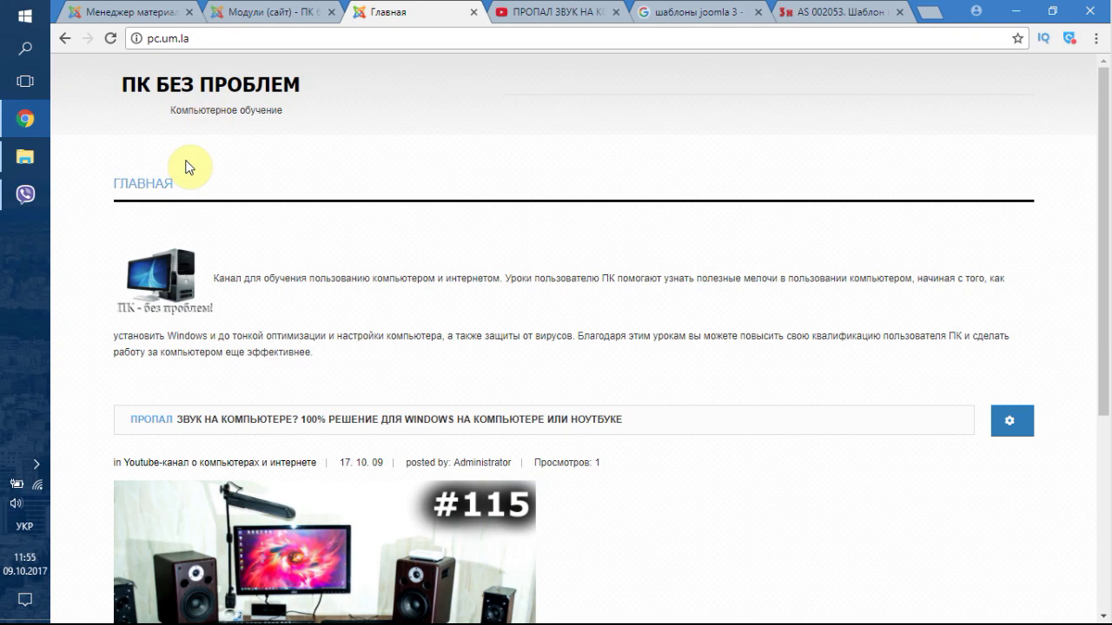
pyautogui.click(261, 11)
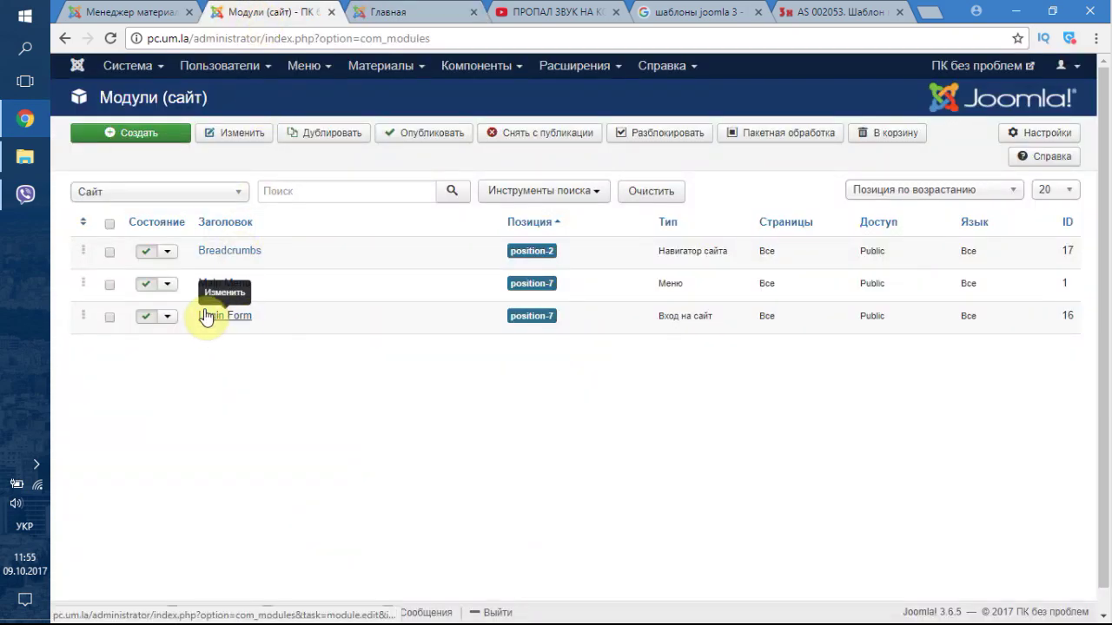
pyautogui.click(369, 7)
pyautogui.scroll(-2, 506, 258)
pyautogui.scroll(-3, 507, 263)
pyautogui.scroll(6, 469, 235)
pyautogui.click(256, 11)
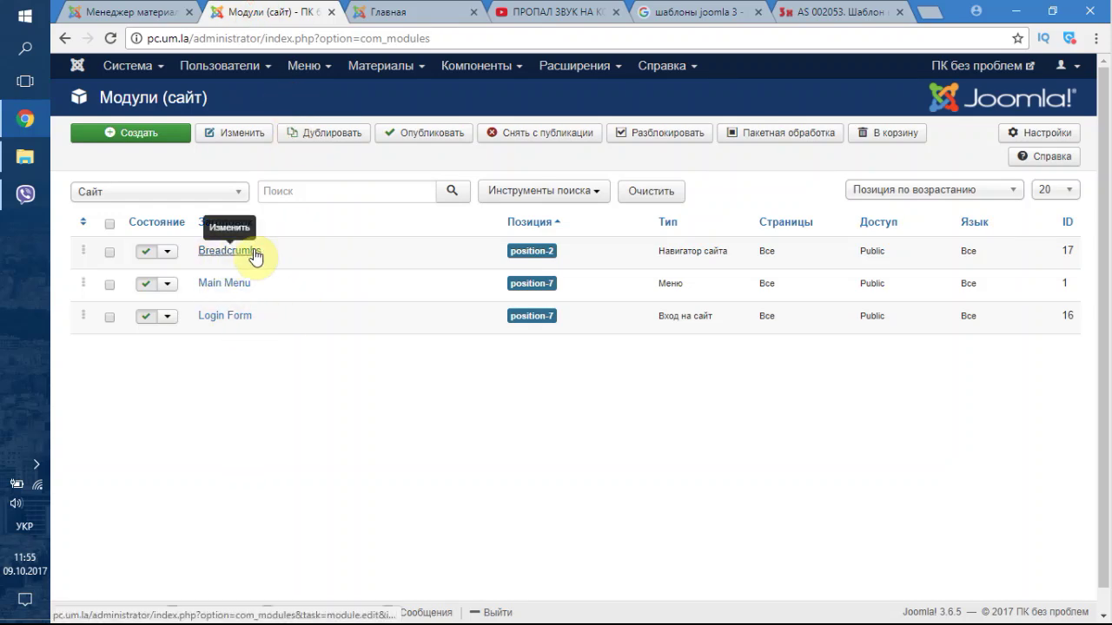
pyautogui.click(392, 12)
pyautogui.scroll(-3, 398, 367)
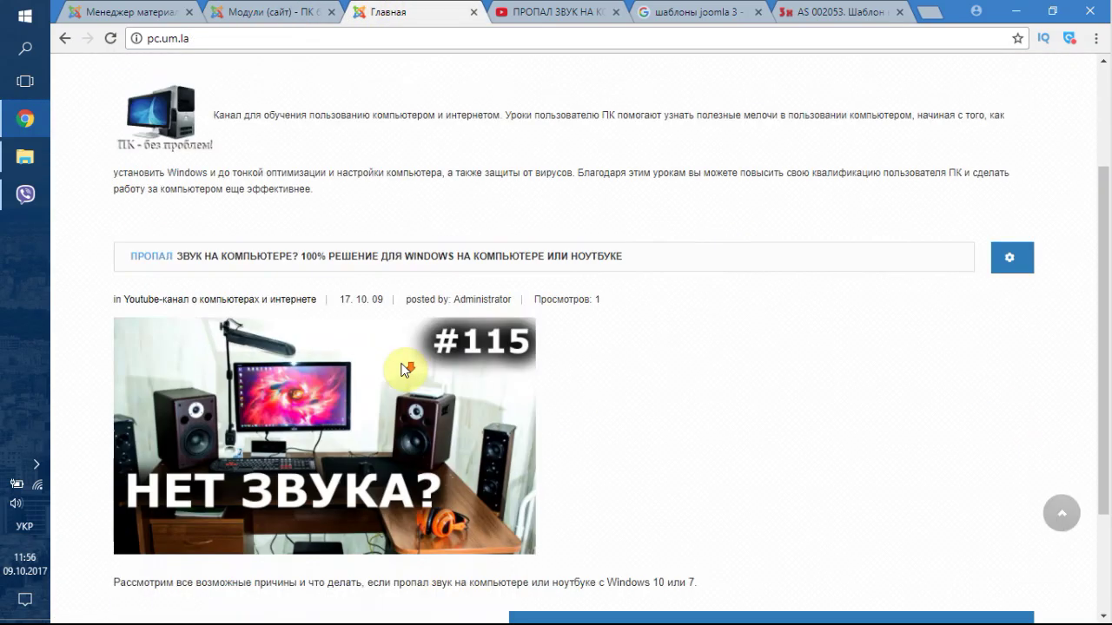
pyautogui.scroll(5, 400, 363)
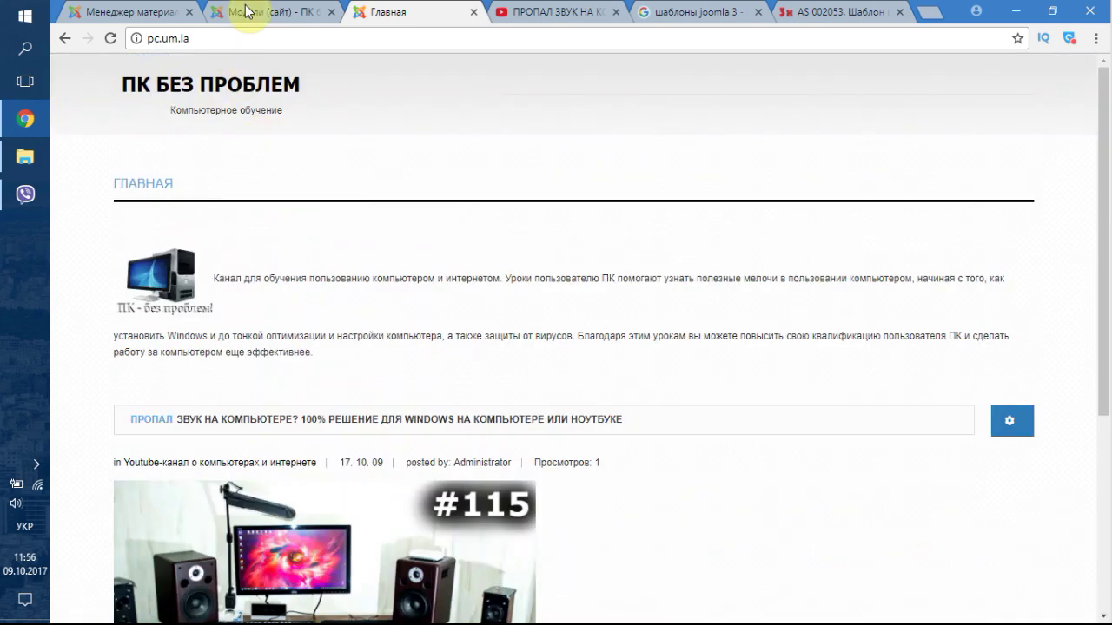
pyautogui.click(246, 11)
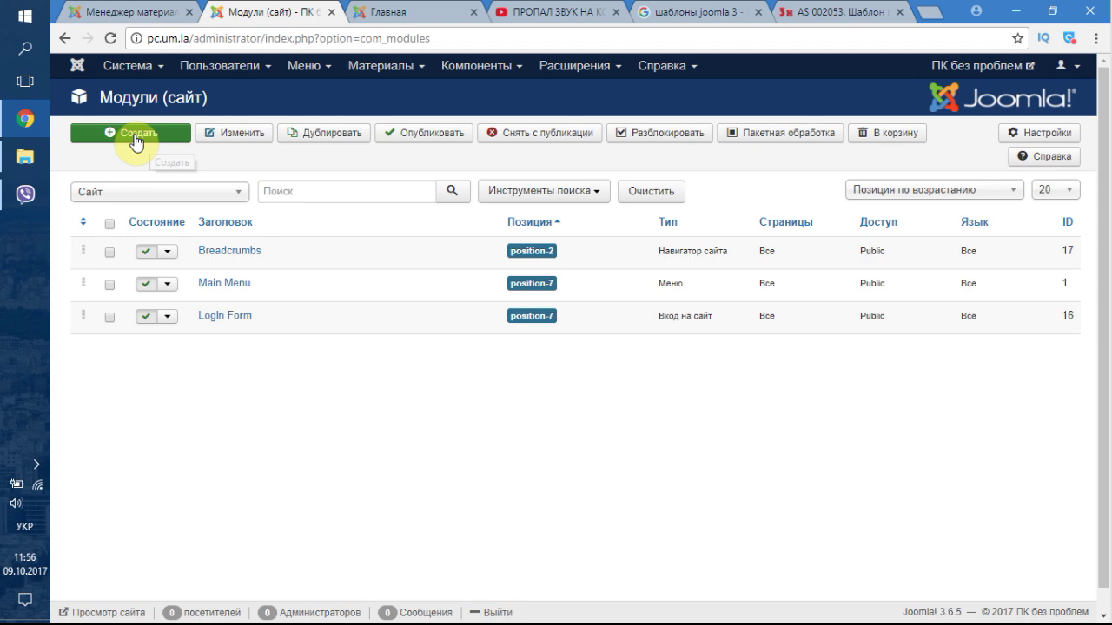
# - Start a new site module and scroll the Выбор типа модуля list to Материалы - Последние новости
pyautogui.click(127, 139)
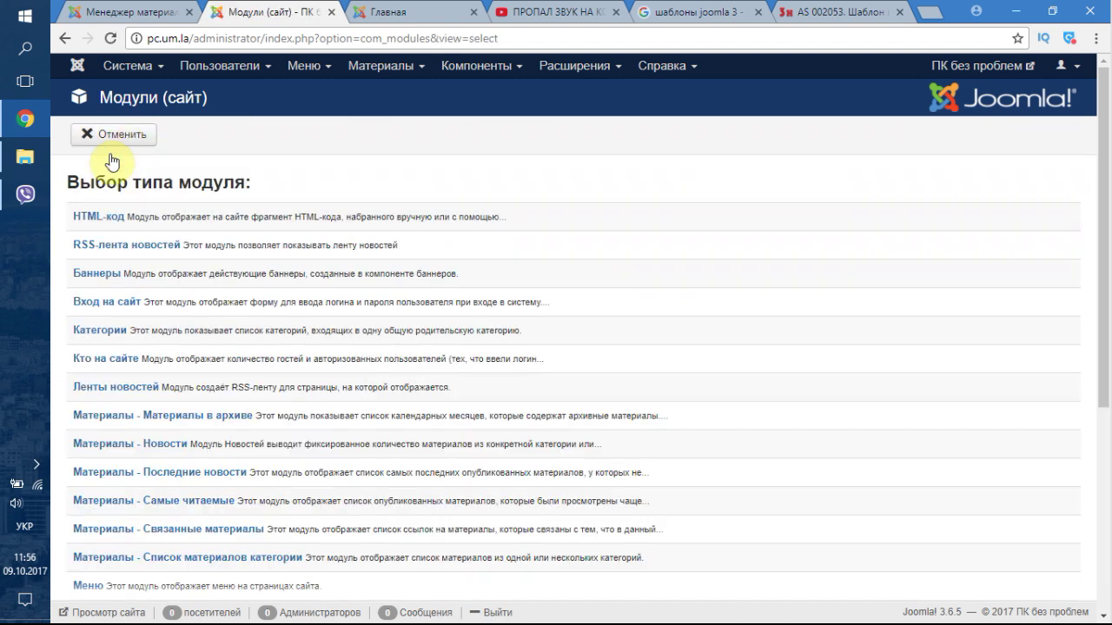
pyautogui.scroll(-1, 322, 260)
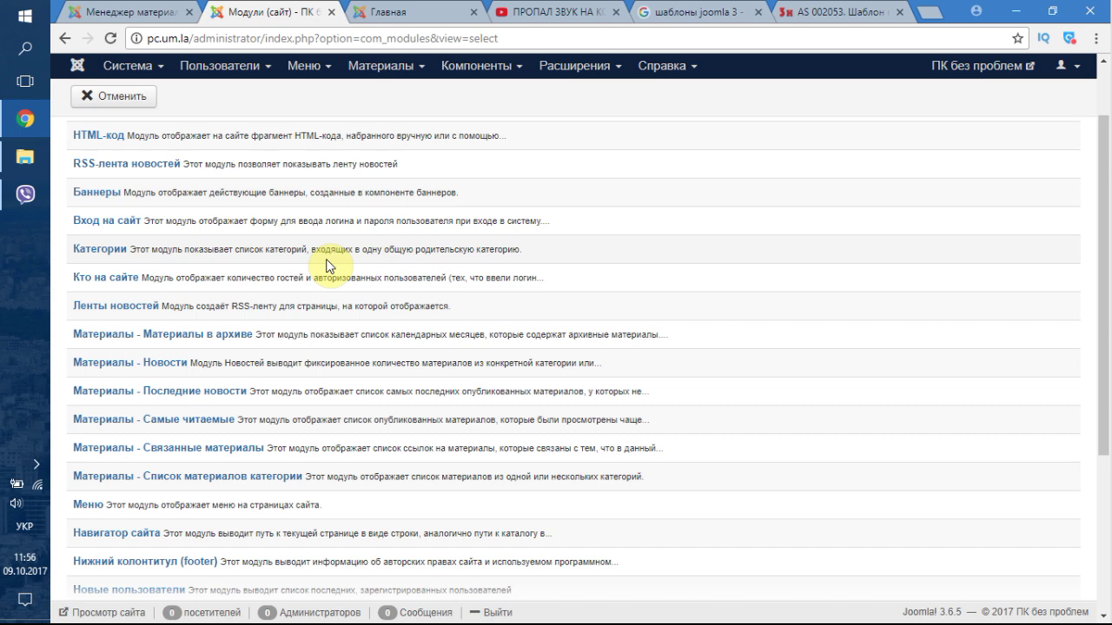
pyautogui.click(480, 67)
pyautogui.moveTo(482, 120)
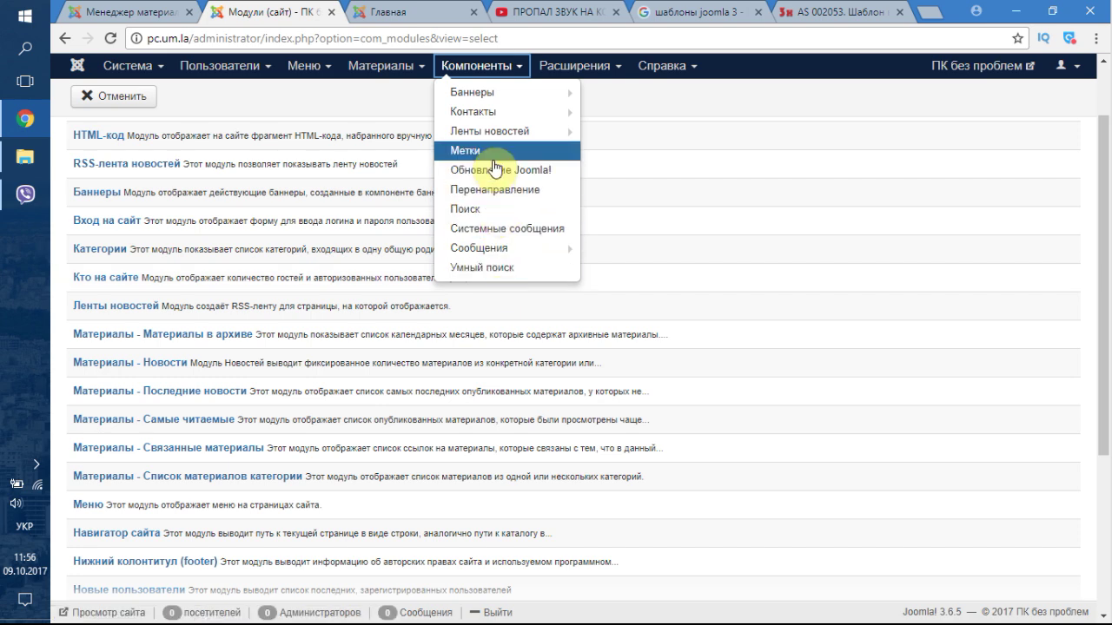
pyautogui.moveTo(497, 97)
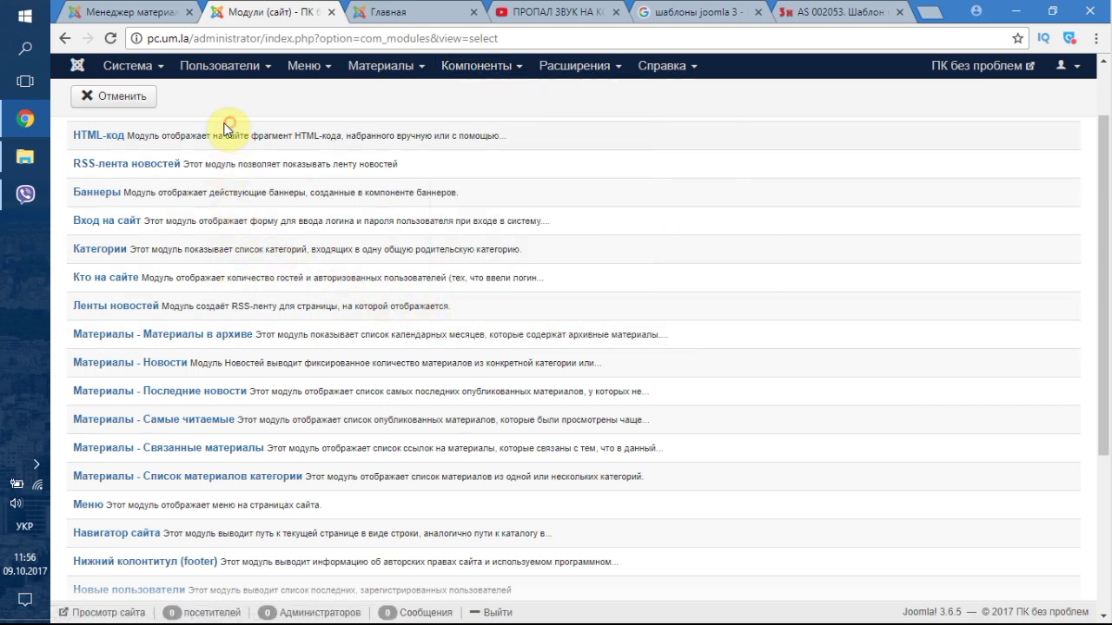
pyautogui.scroll(-1, 204, 273)
pyautogui.scroll(-2, 204, 273)
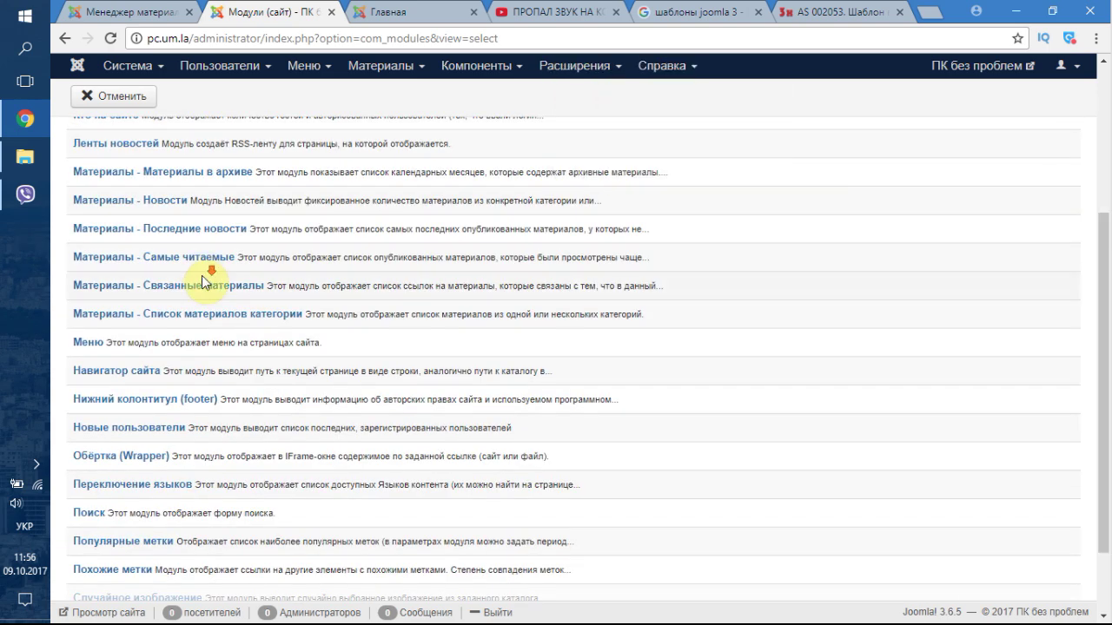
pyautogui.scroll(-1, 201, 275)
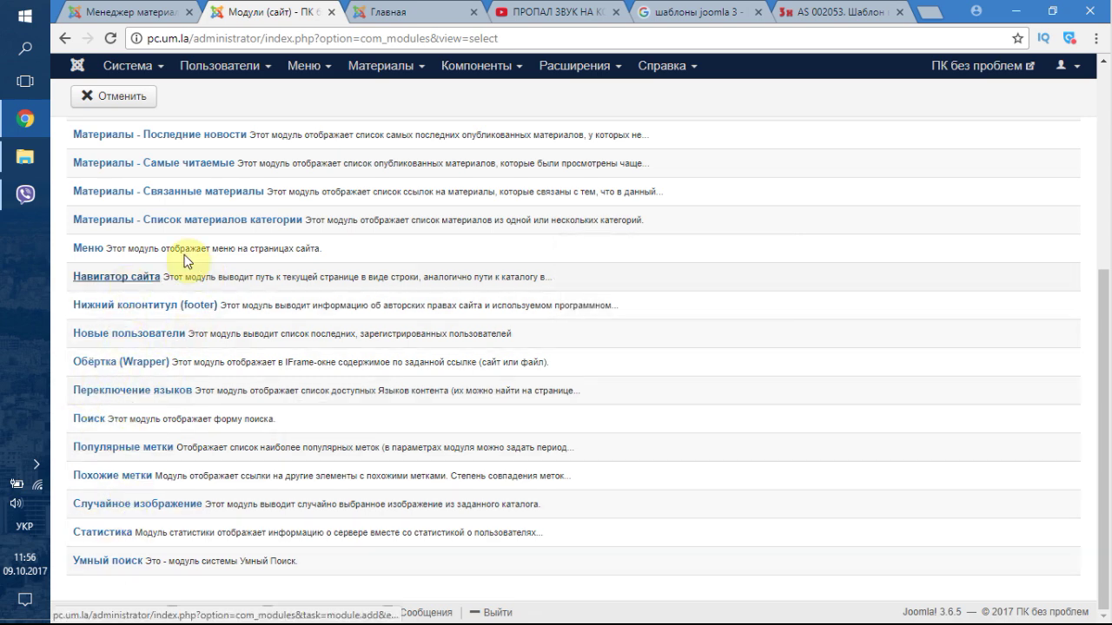
pyautogui.scroll(2, 280, 330)
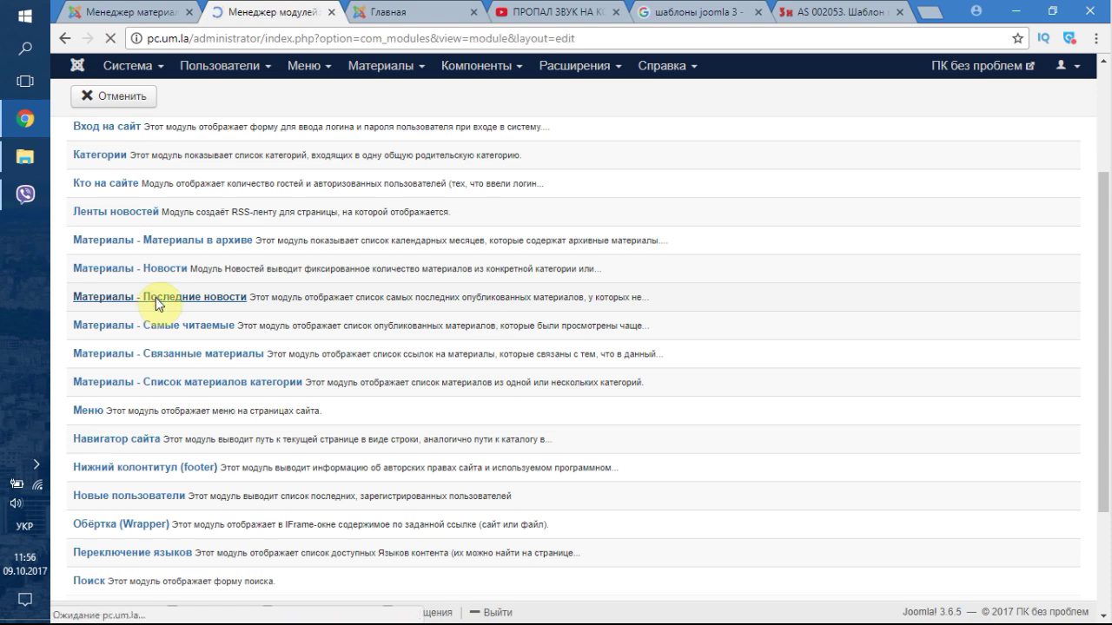
# - Enter Новые видео as the new latest-articles module's title
pyautogui.scroll(-1, 435, 338)
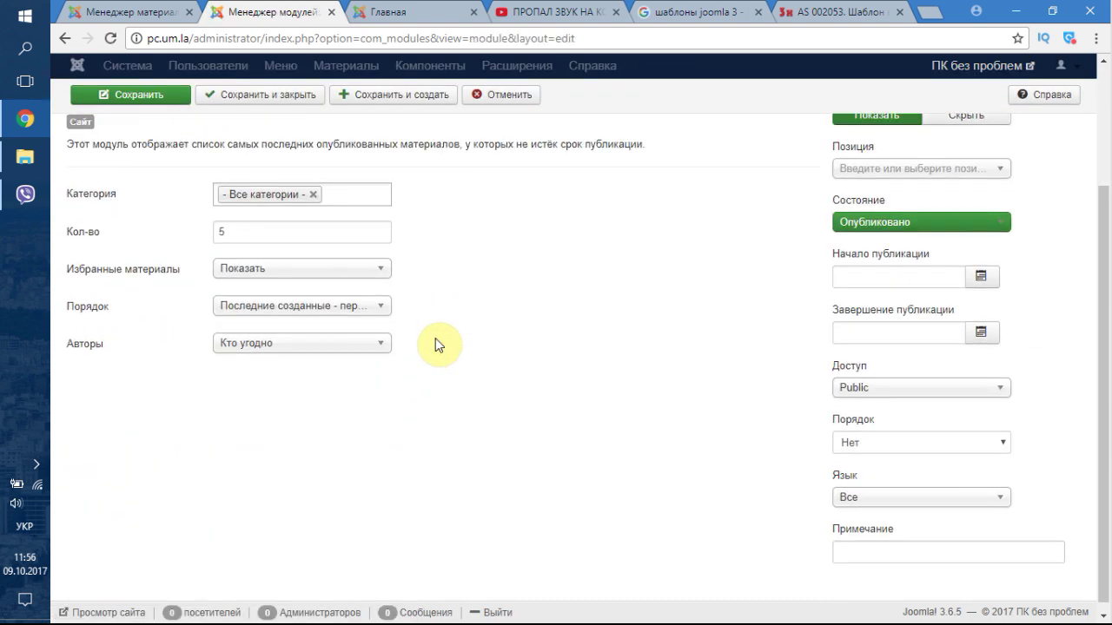
pyautogui.scroll(1, 512, 369)
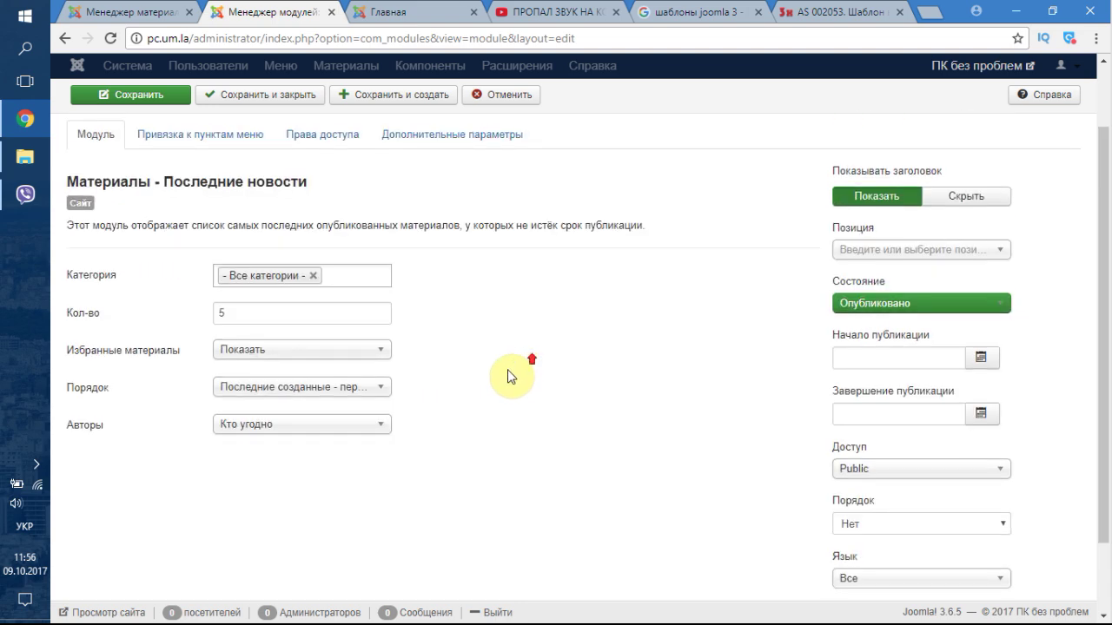
pyautogui.scroll(1, 451, 326)
pyautogui.click(221, 177)
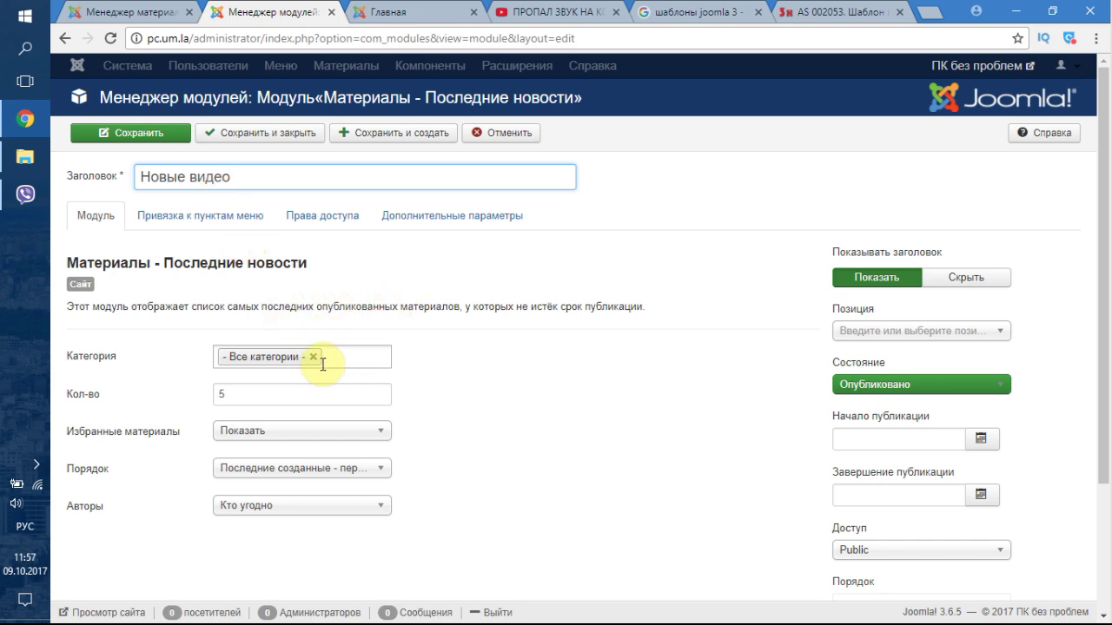
pyautogui.scroll(-2, 492, 346)
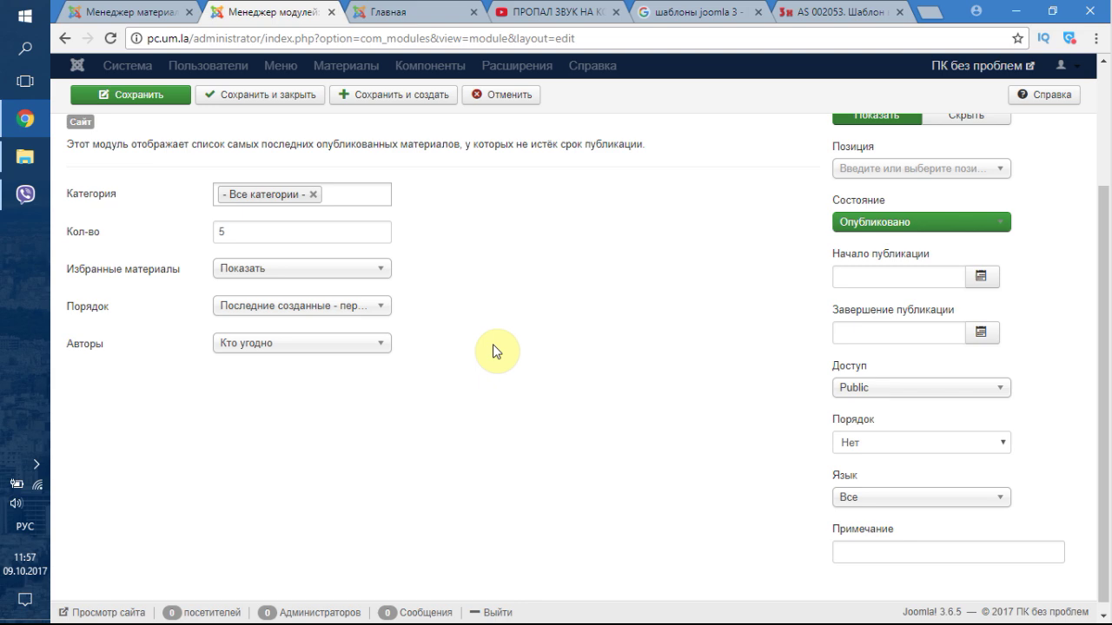
pyautogui.scroll(2, 687, 339)
pyautogui.scroll(-1, 686, 358)
# - Browse the As002053free template positions listed in the Позиция dropdown
pyautogui.click(901, 252)
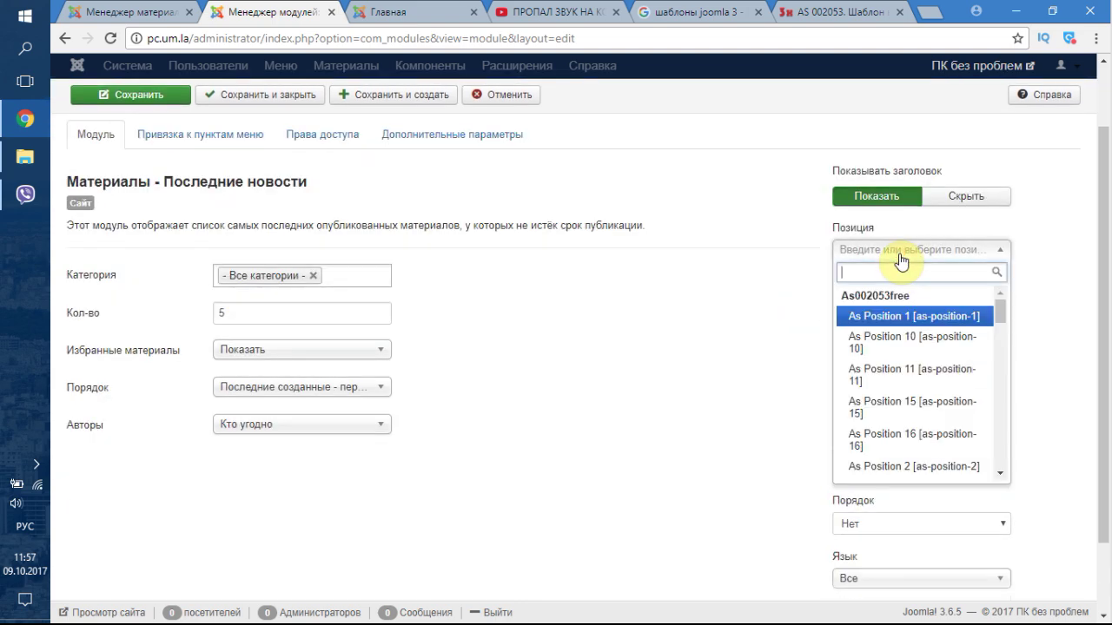
pyautogui.scroll(-6, 944, 389)
pyautogui.scroll(6, 944, 389)
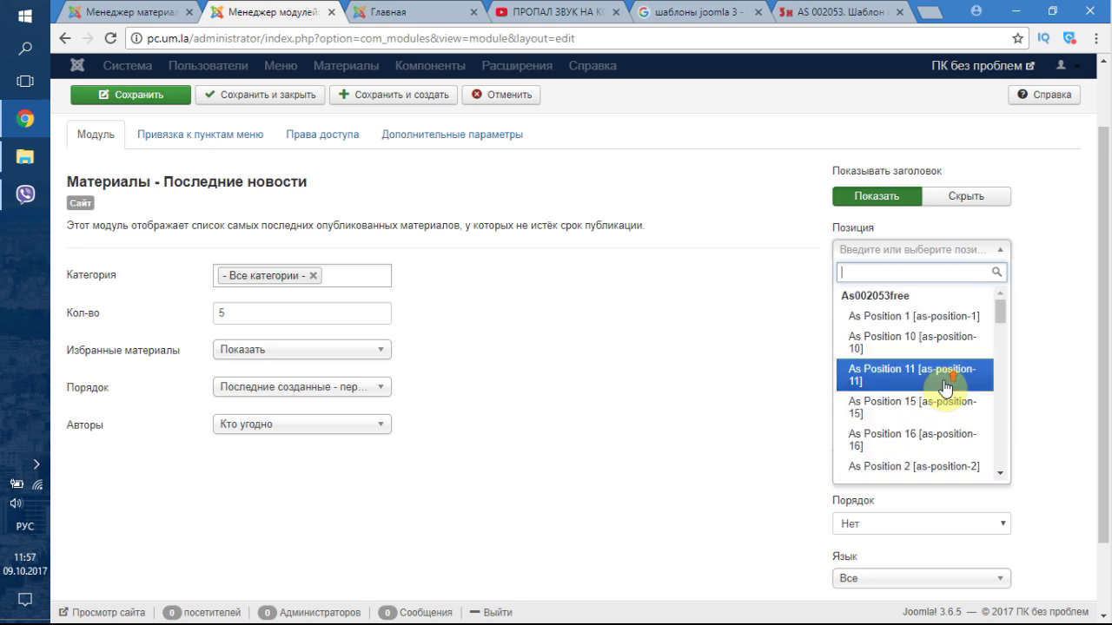
pyautogui.scroll(-5, 945, 387)
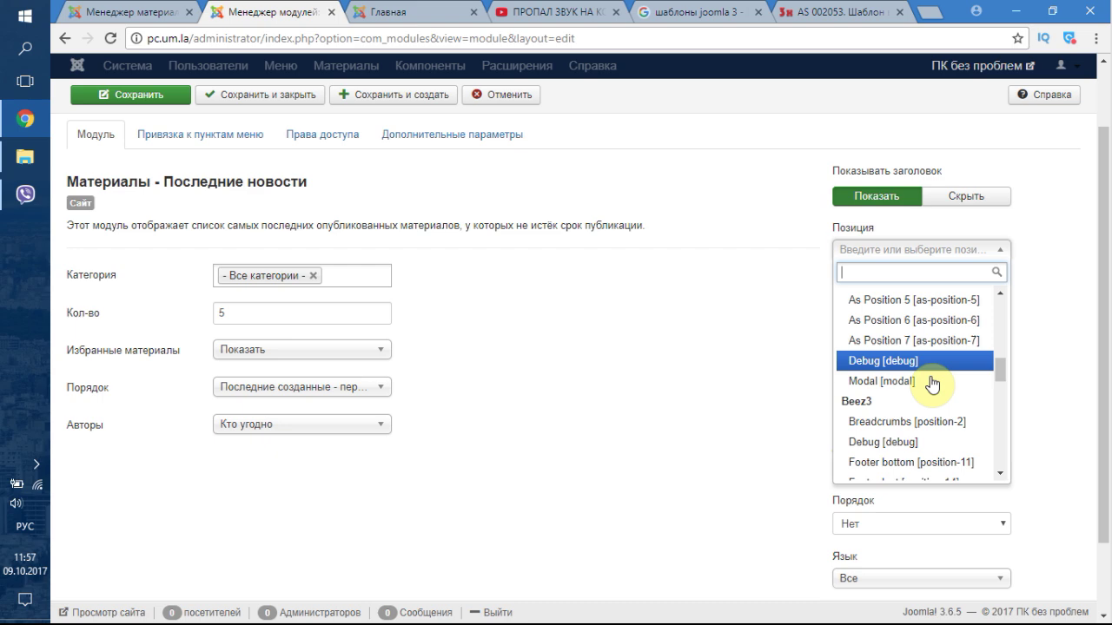
pyautogui.scroll(5, 933, 382)
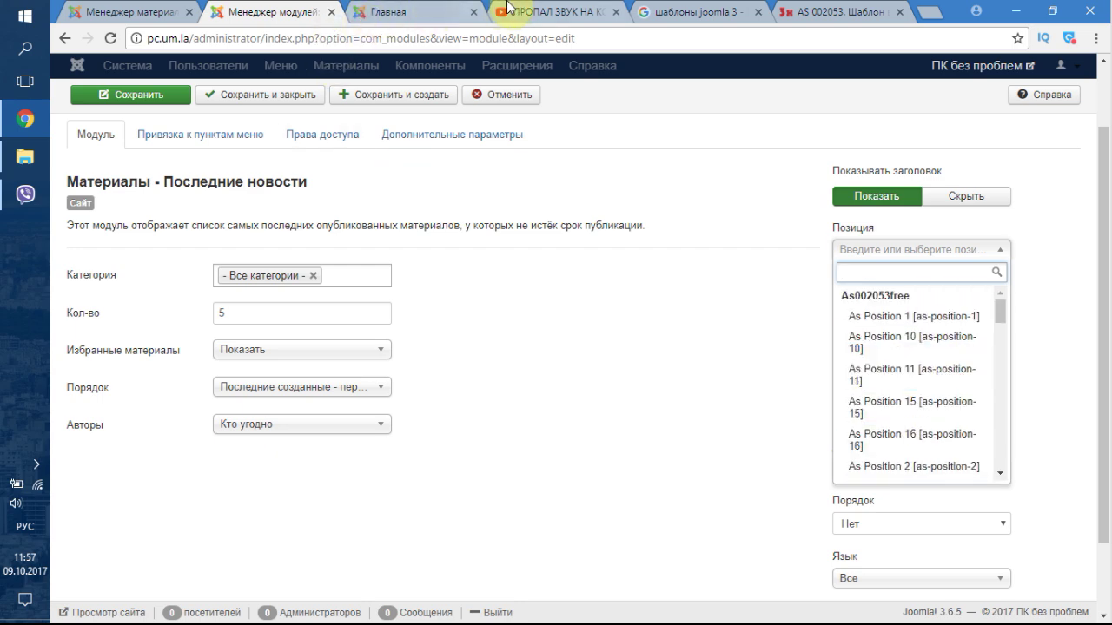
# - Open the AS 002053 template page and view its module-layout screenshot enlarged and zoomed in
pyautogui.click(713, 10)
pyautogui.click(838, 11)
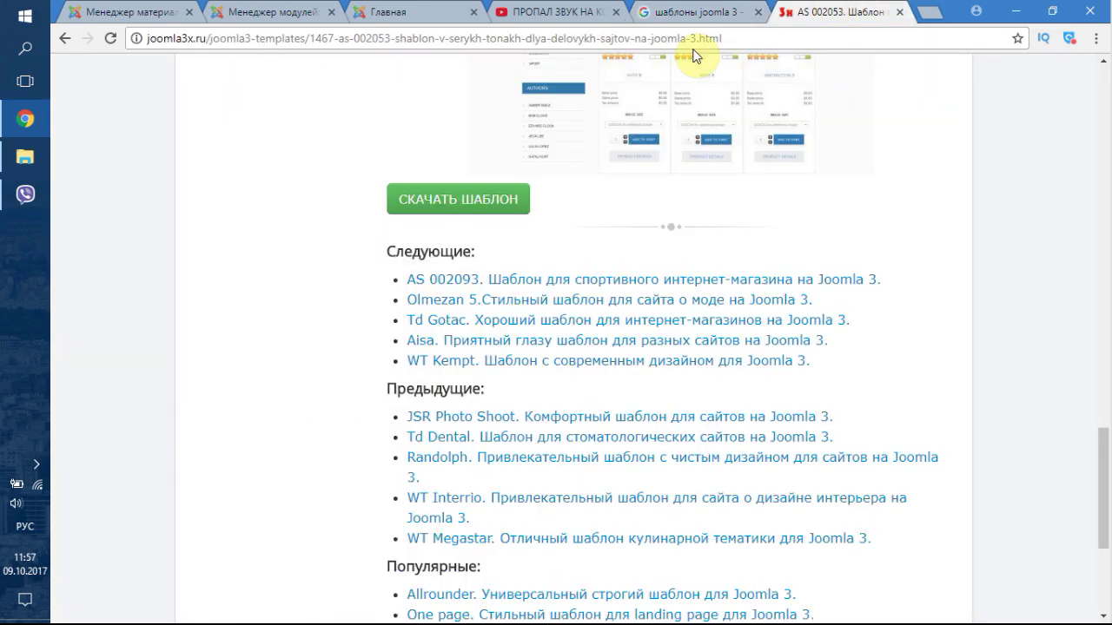
pyautogui.scroll(10, 566, 250)
pyautogui.scroll(-3, 566, 275)
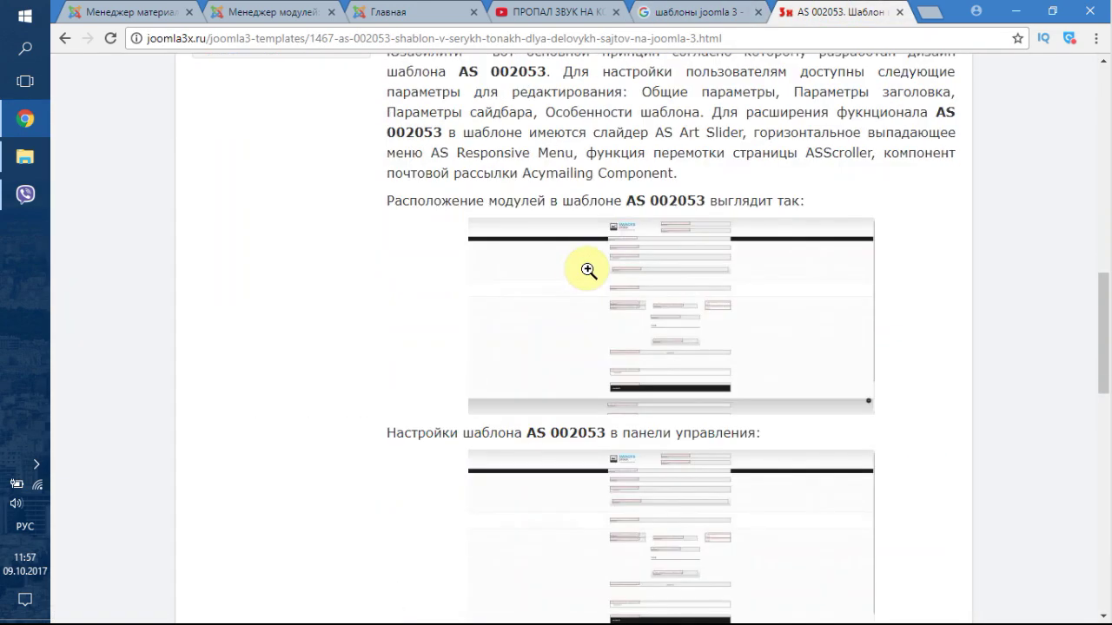
pyautogui.click(666, 279)
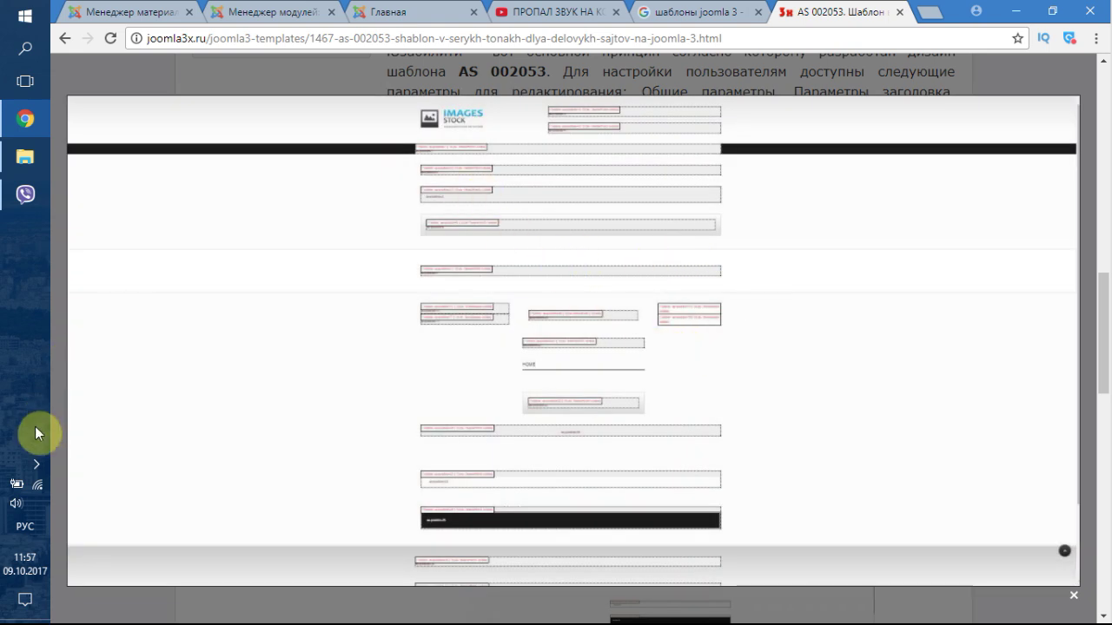
pyautogui.click(37, 463)
pyautogui.click(36, 463)
pyautogui.hotkey('ctrl', '+')
pyautogui.hotkey('ctrl', '+')
pyautogui.hotkey('ctrl', '+')
pyautogui.hotkey('ctrl', '+')
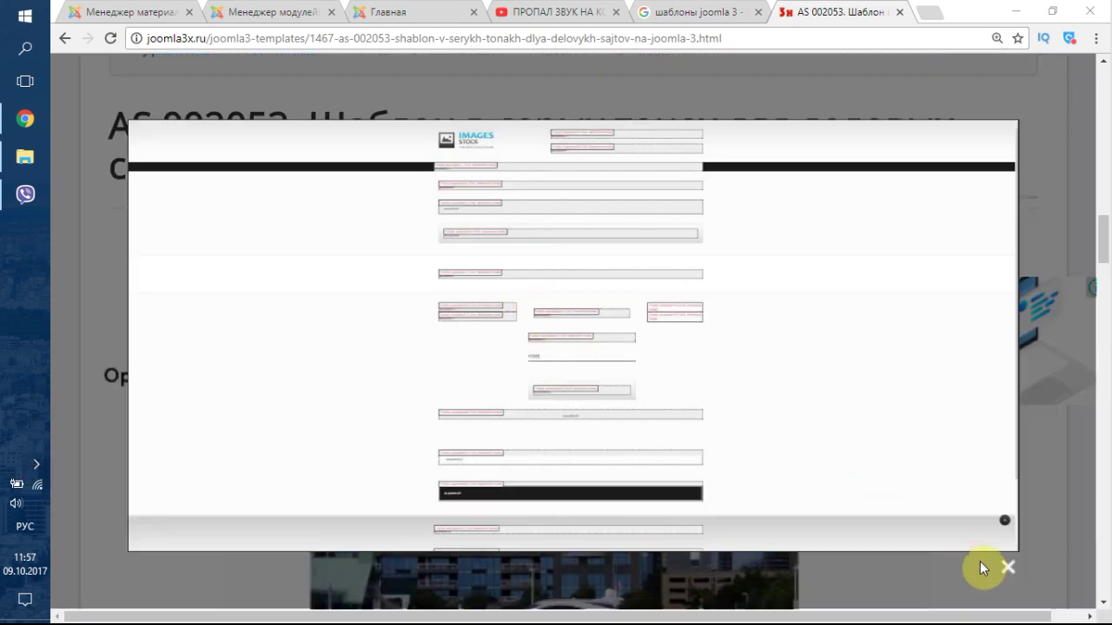
pyautogui.click(1007, 567)
# - Restore the page zoom to 125 % and inspect the enlarged layout image once more
pyautogui.hotkey('ctrl', '-')
pyautogui.hotkey('ctrl', '-')
pyautogui.scroll(-8, 699, 370)
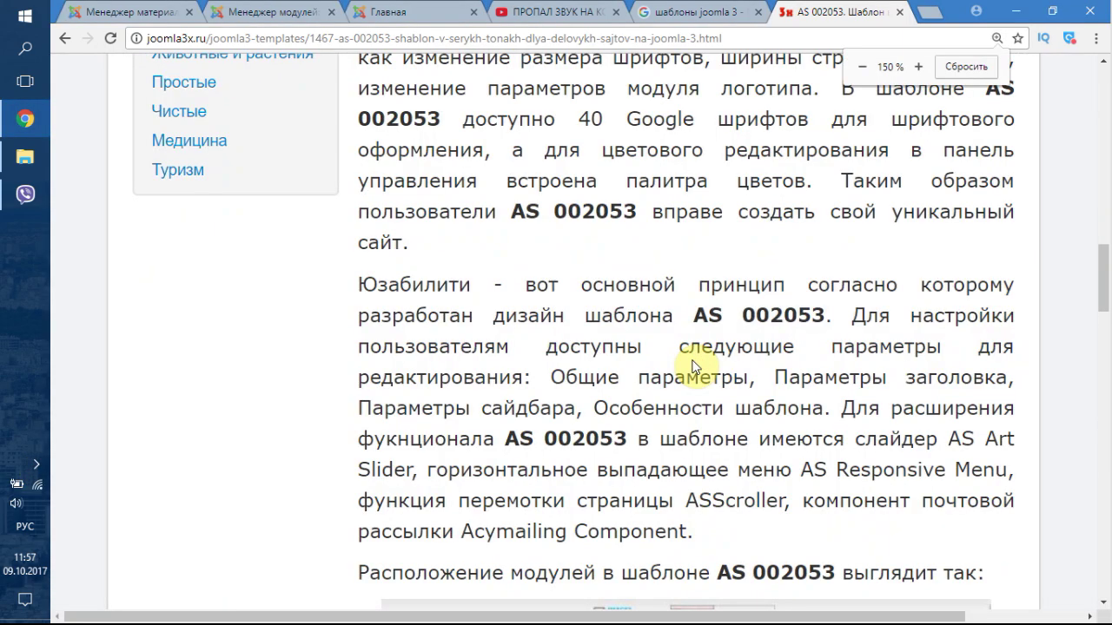
pyautogui.scroll(-2, 726, 350)
pyautogui.scroll(1, 721, 343)
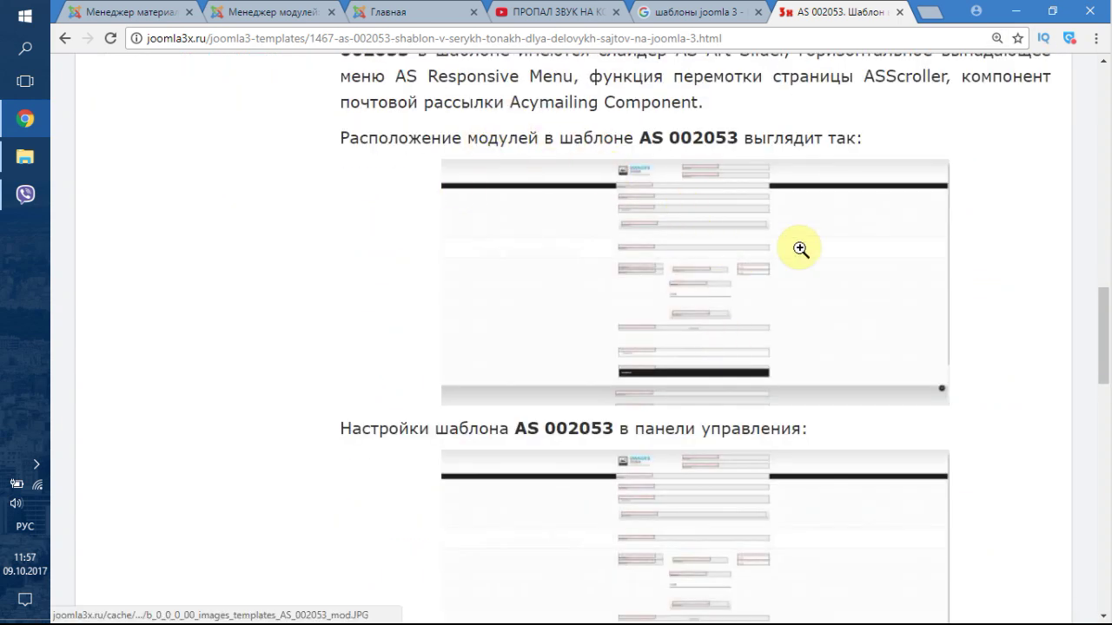
pyautogui.click(692, 229)
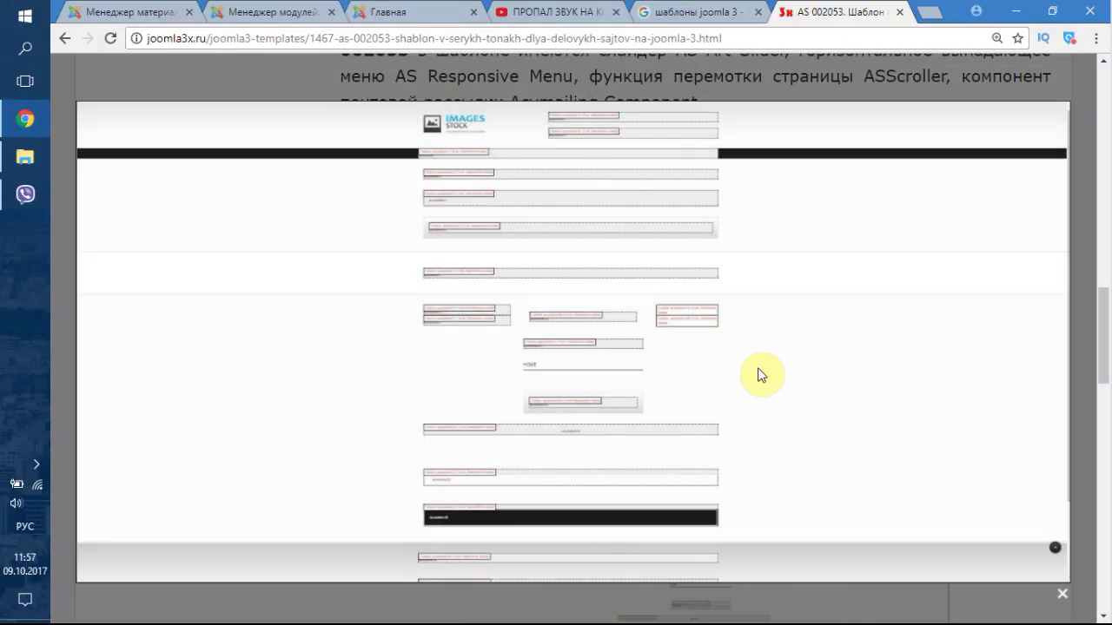
pyautogui.scroll(-5, 756, 372)
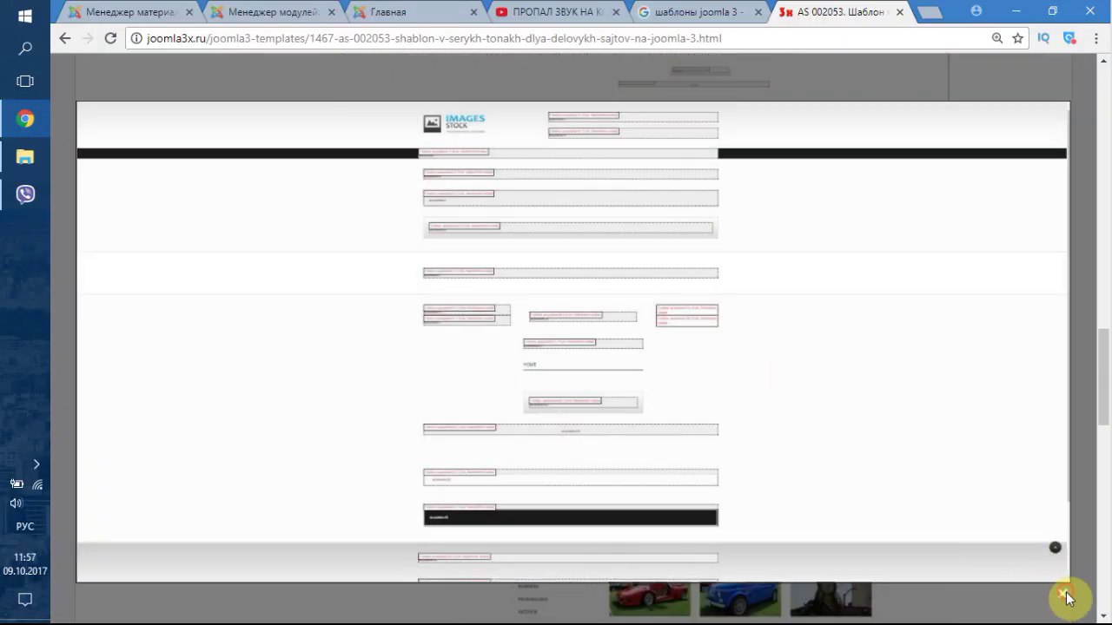
pyautogui.click(1062, 594)
# - Copy the template name AS 002053 and return to the шаблоны joomla 3 Google results
pyautogui.scroll(-5, 851, 442)
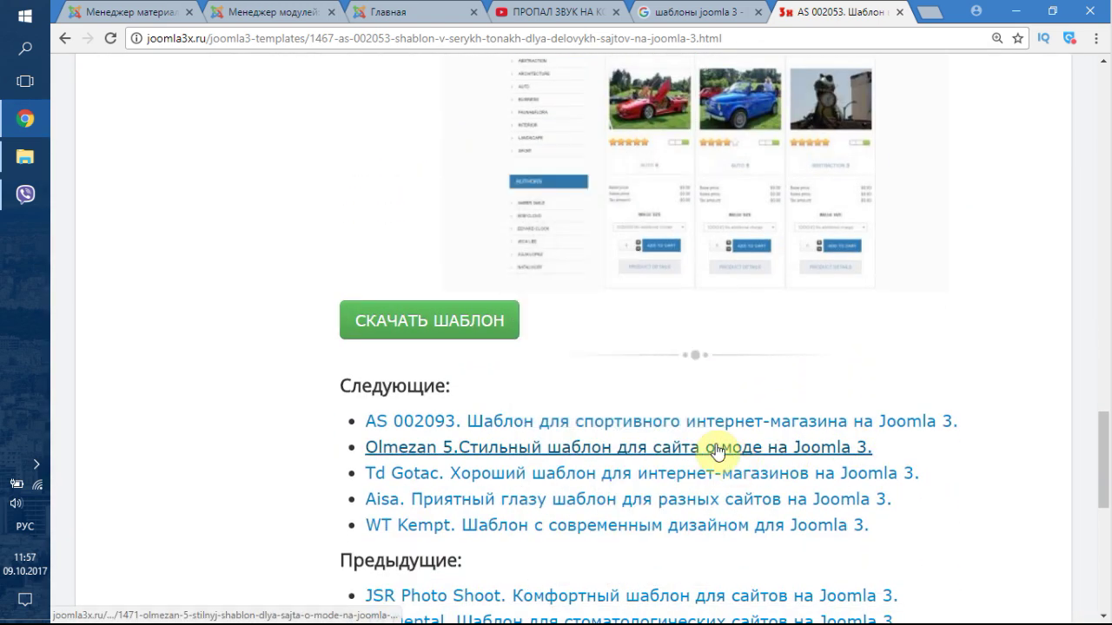
pyautogui.scroll(6, 694, 416)
pyautogui.moveTo(514, 265); pyautogui.dragTo(615, 264)
pyautogui.hotkey('ctrl', 'c')
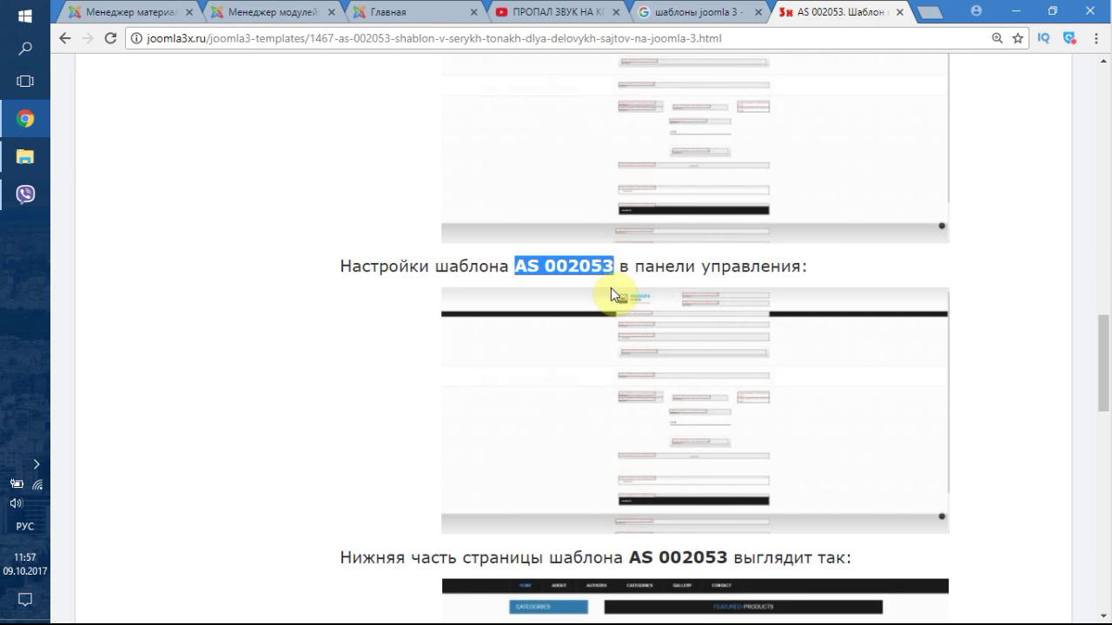
pyautogui.click(647, 12)
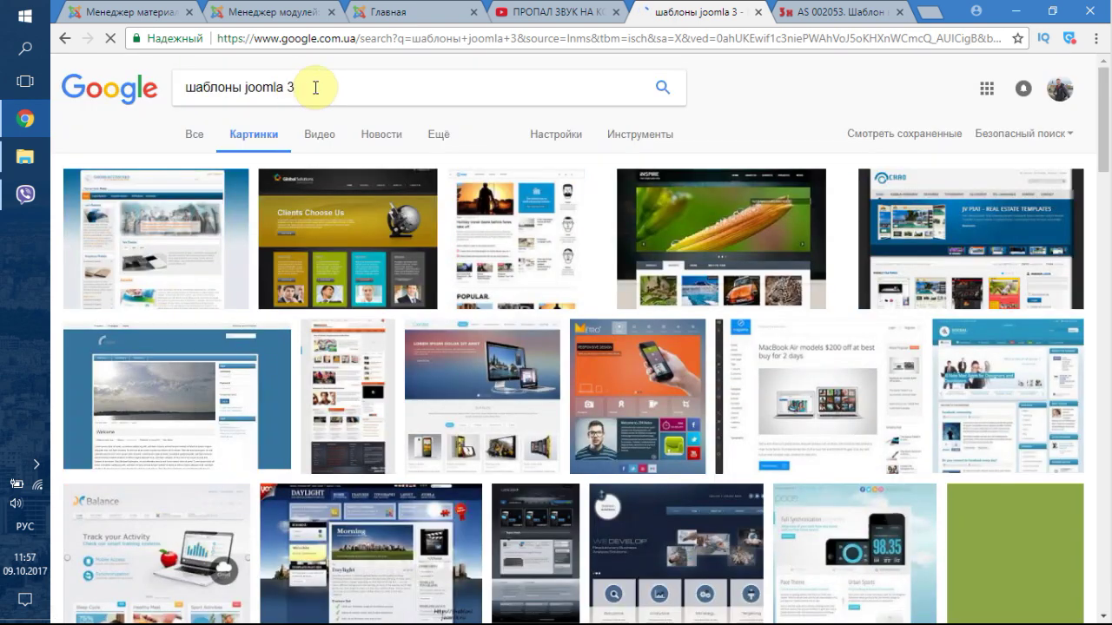
# - Search Google Images for 'AS 002053 модули' and browse the results
pyautogui.tripleClick(316, 86)
pyautogui.hotkey('ctrl', 'v')
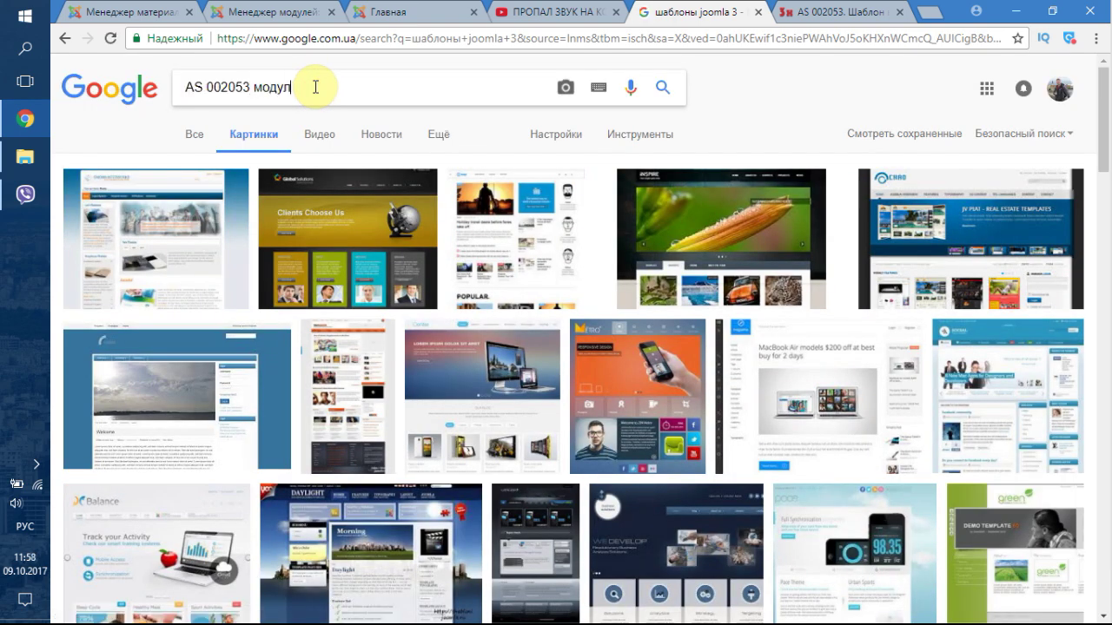
pyautogui.press('Return')
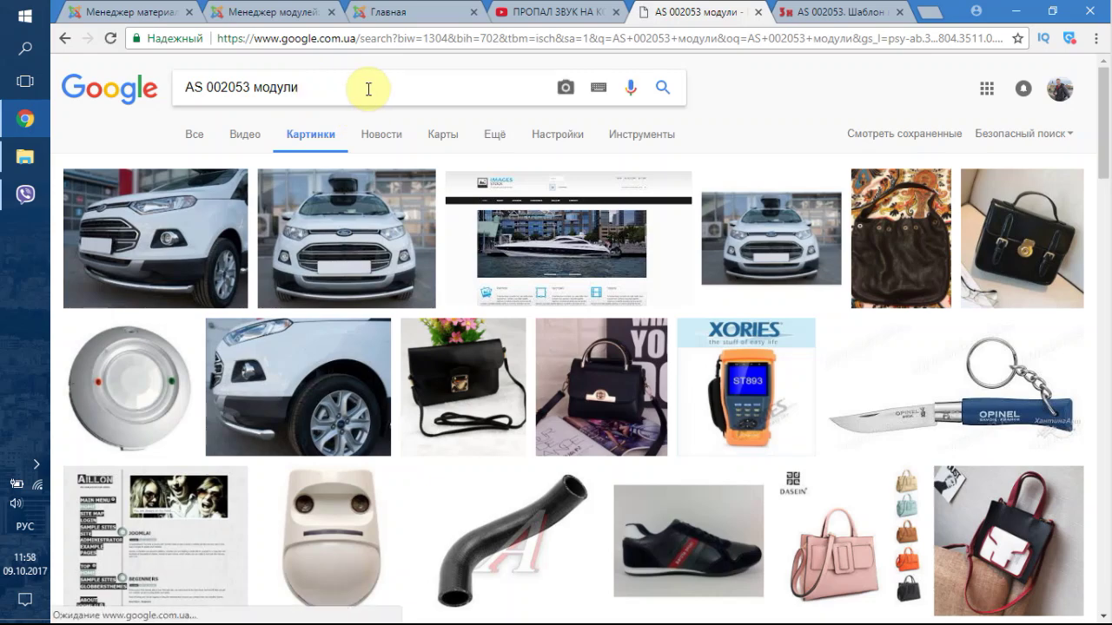
pyautogui.scroll(-3, 372, 268)
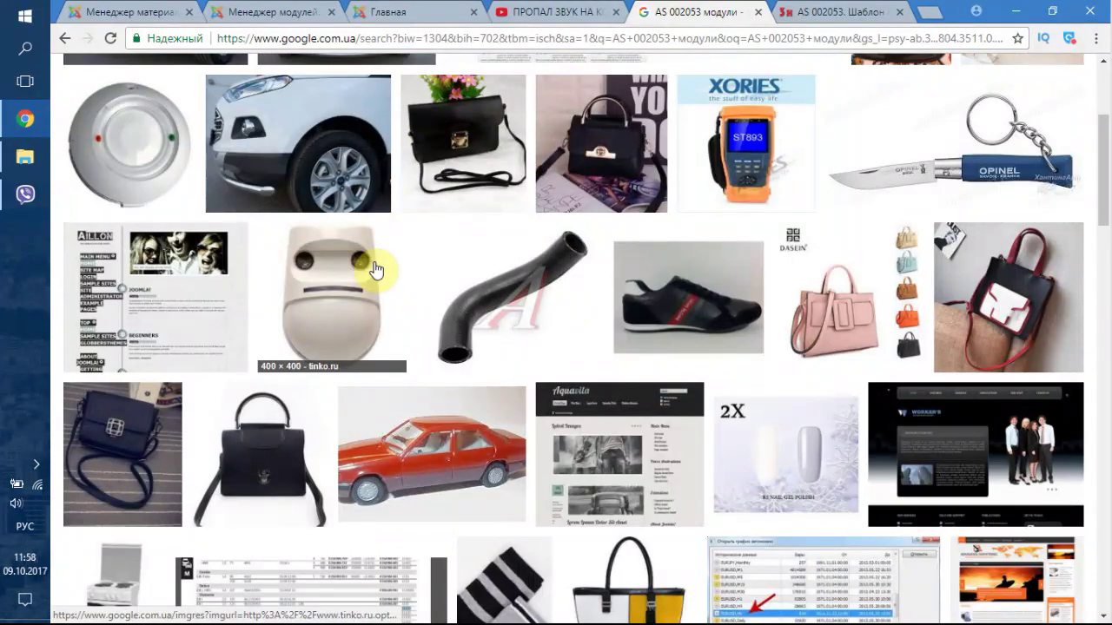
pyautogui.scroll(-3, 375, 269)
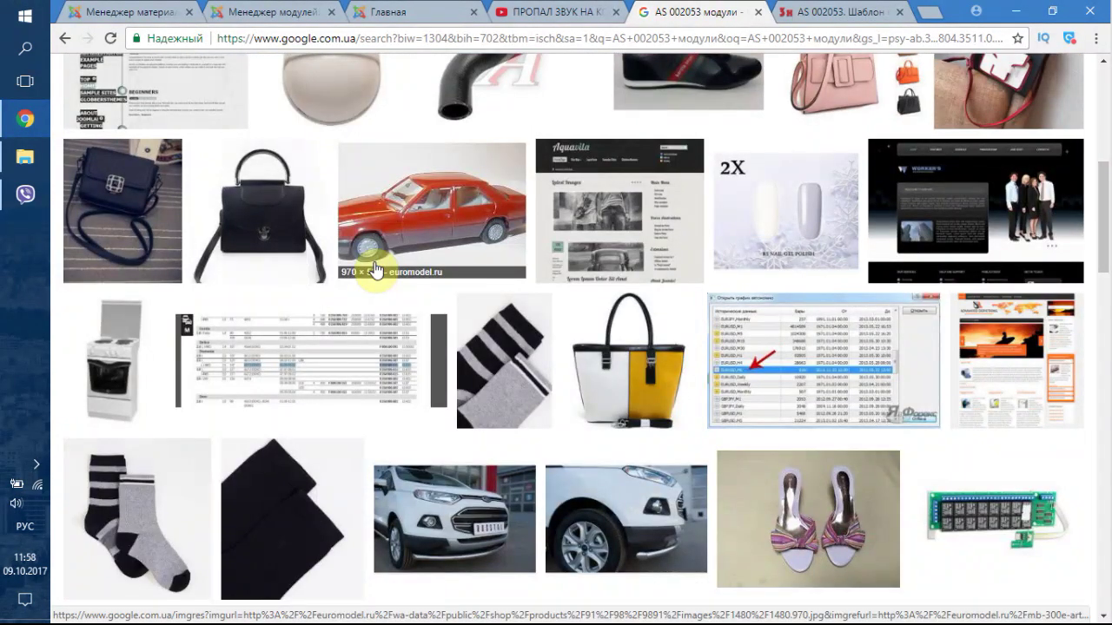
pyautogui.scroll(-4, 376, 269)
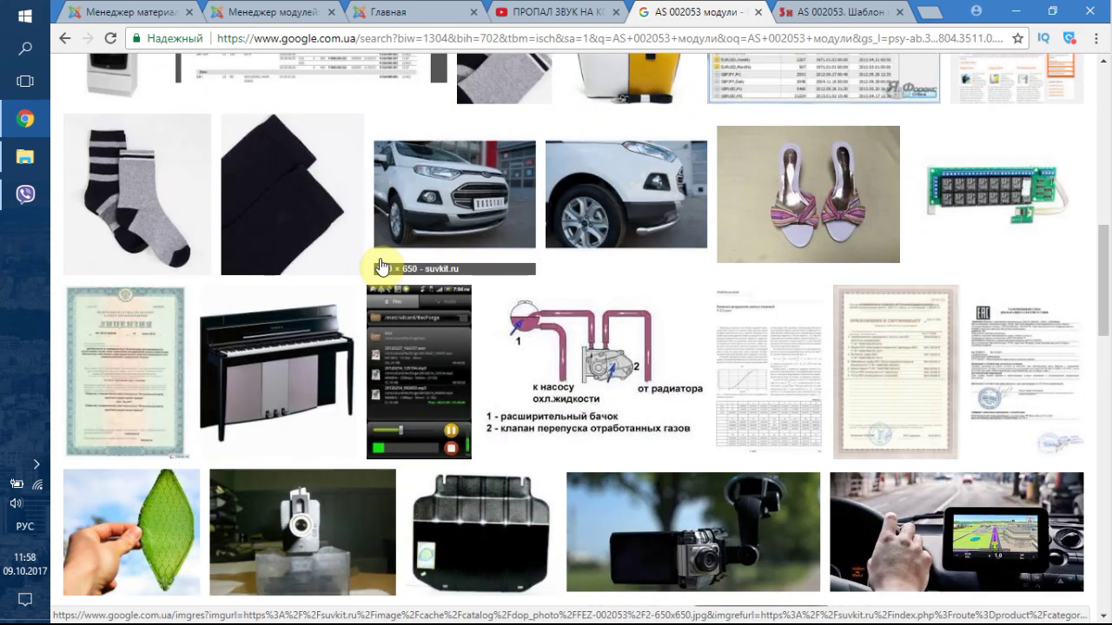
pyautogui.scroll(-5, 379, 266)
pyautogui.scroll(9, 382, 264)
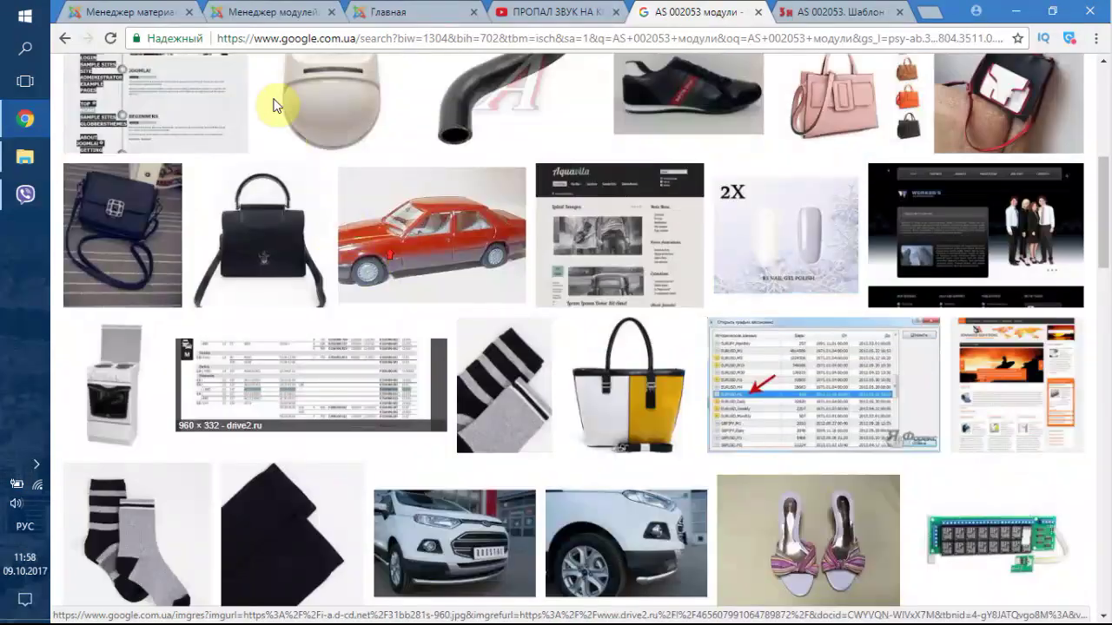
pyautogui.scroll(5, 269, 99)
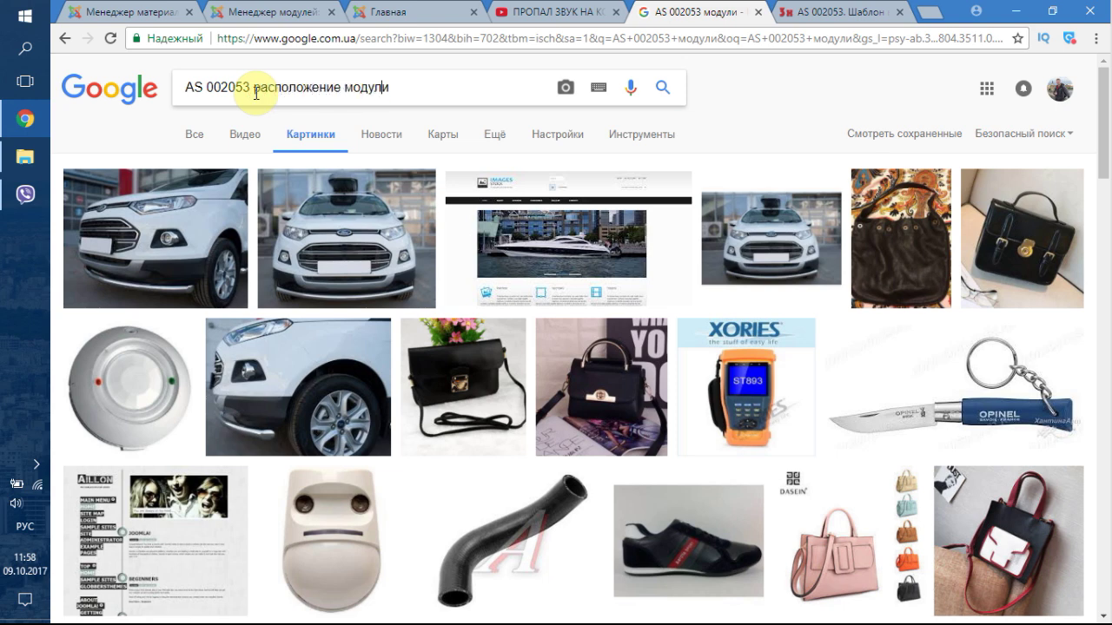
# - Refine the image search to 'AS 002053 расположение модулей'
pyautogui.press('Return')
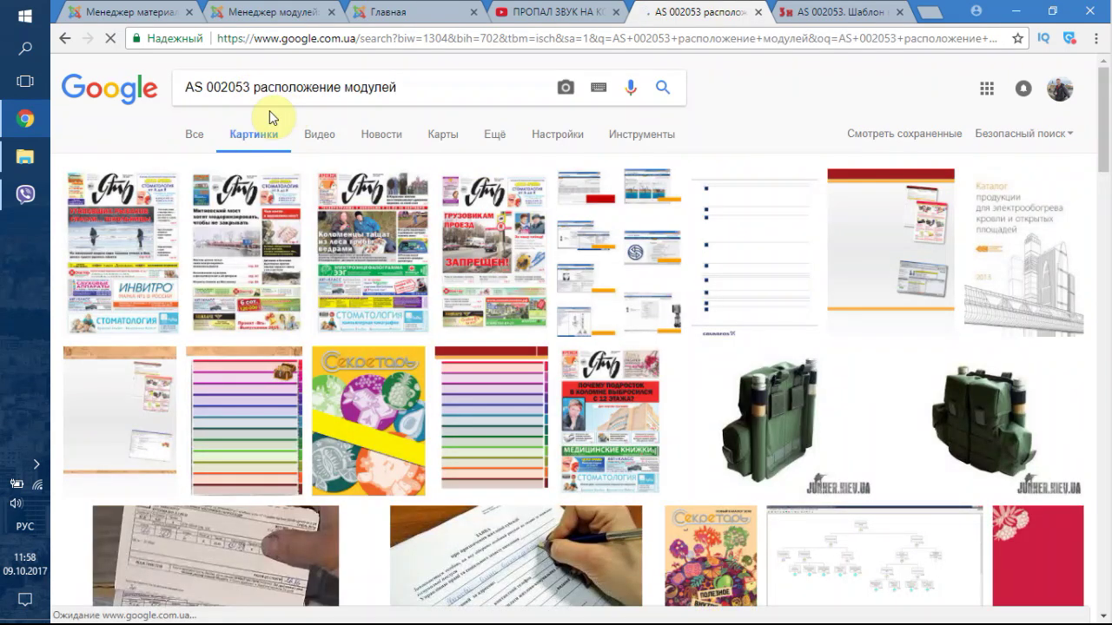
pyautogui.scroll(-4, 427, 248)
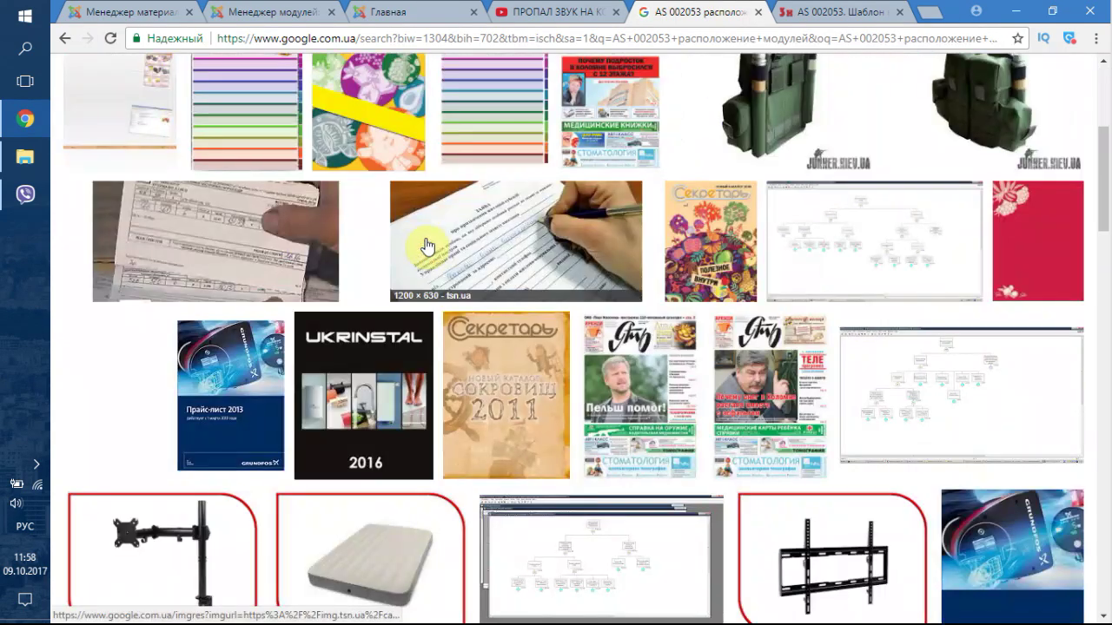
pyautogui.scroll(5, 427, 248)
# - Go back to the AS 002053 template page and view its screenshot at full size
pyautogui.click(757, 12)
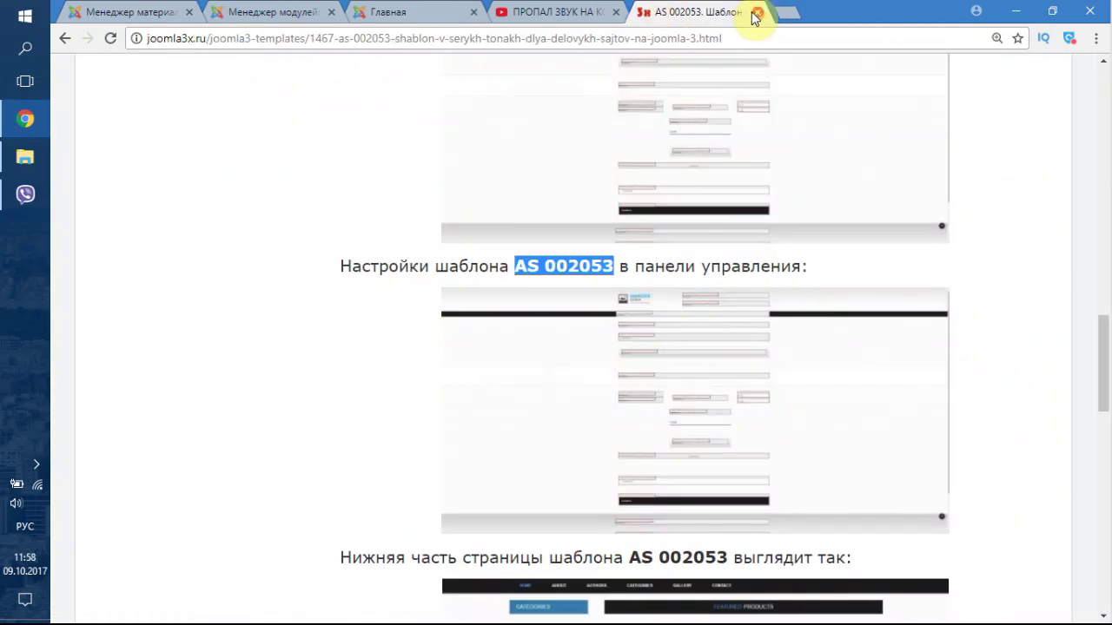
pyautogui.click(993, 230)
pyautogui.scroll(4, 985, 324)
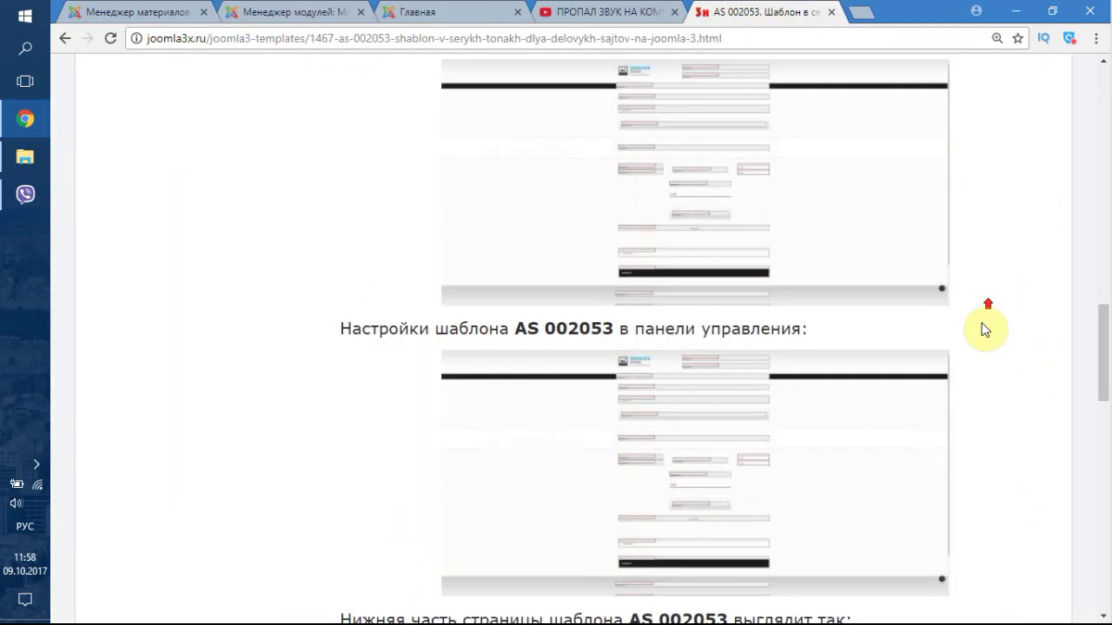
pyautogui.click(734, 393)
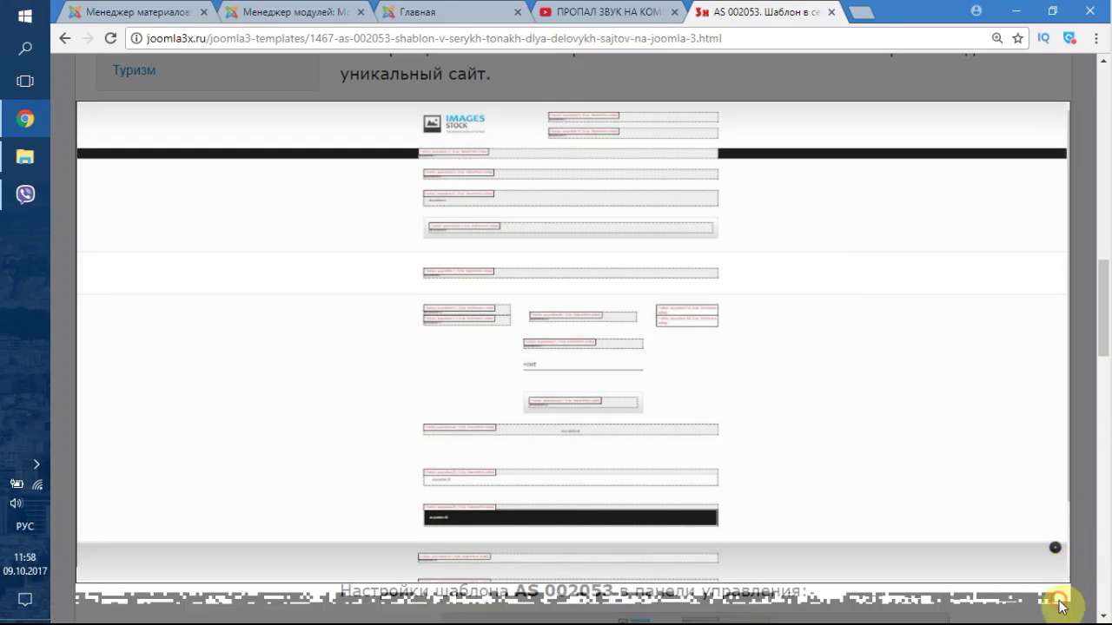
pyautogui.click(1057, 595)
pyautogui.rightClick(670, 382)
pyautogui.click(715, 440)
# - Save the full-size module-layout screenshot as a JPG and open the download
pyautogui.click(718, 440)
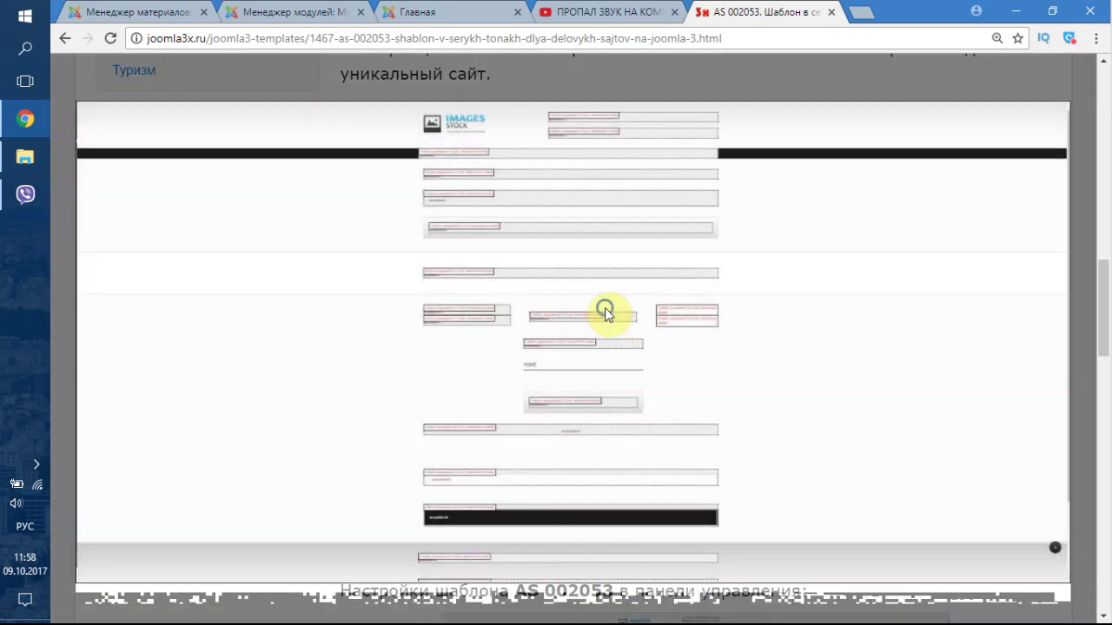
pyautogui.rightClick(608, 314)
pyautogui.click(669, 339)
pyautogui.click(124, 603)
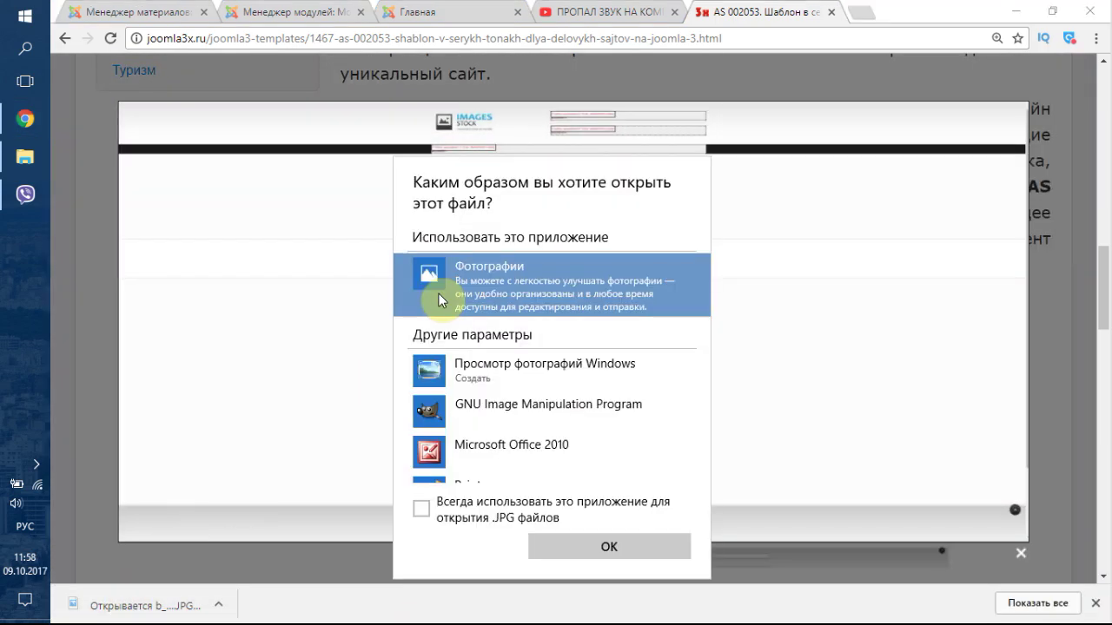
# - View the layout JPG in Windows Photo Viewer, zooming and panning over its module positions
pyautogui.click(479, 366)
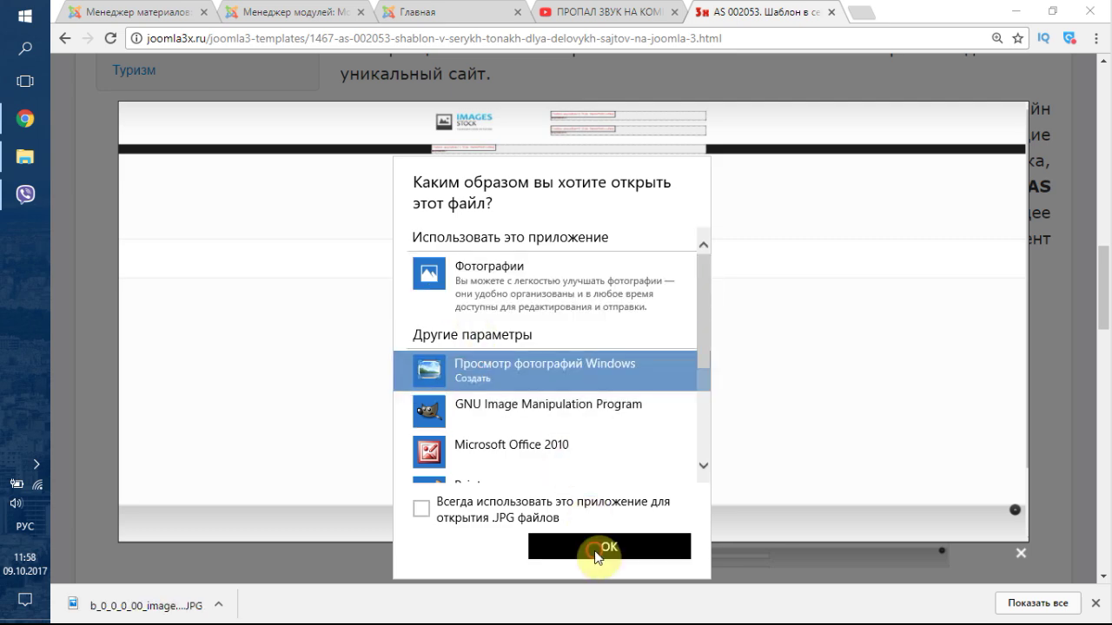
pyautogui.click(596, 547)
pyautogui.scroll(4, 506, 304)
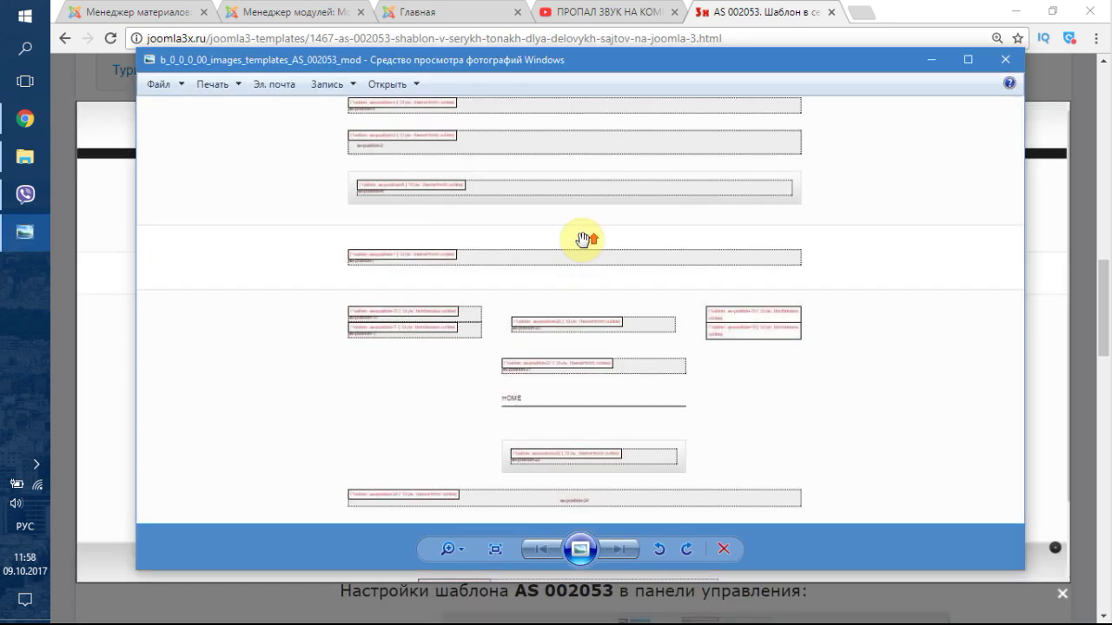
pyautogui.scroll(-4, 350, 302)
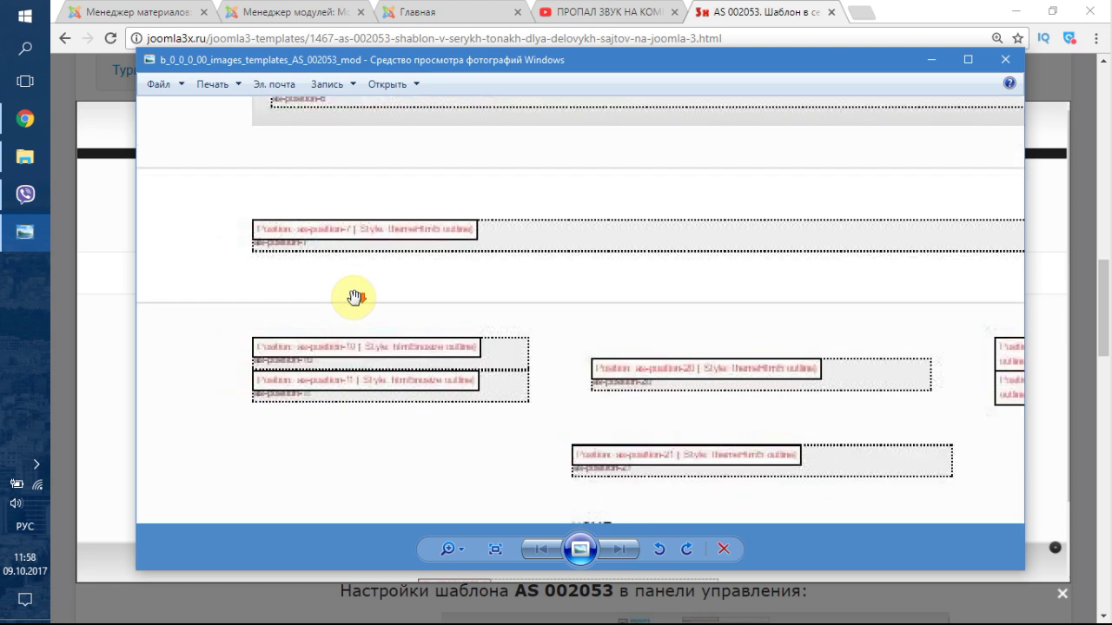
pyautogui.moveTo(669, 217); pyautogui.dragTo(669, 269)
pyautogui.scroll(5, 669, 268)
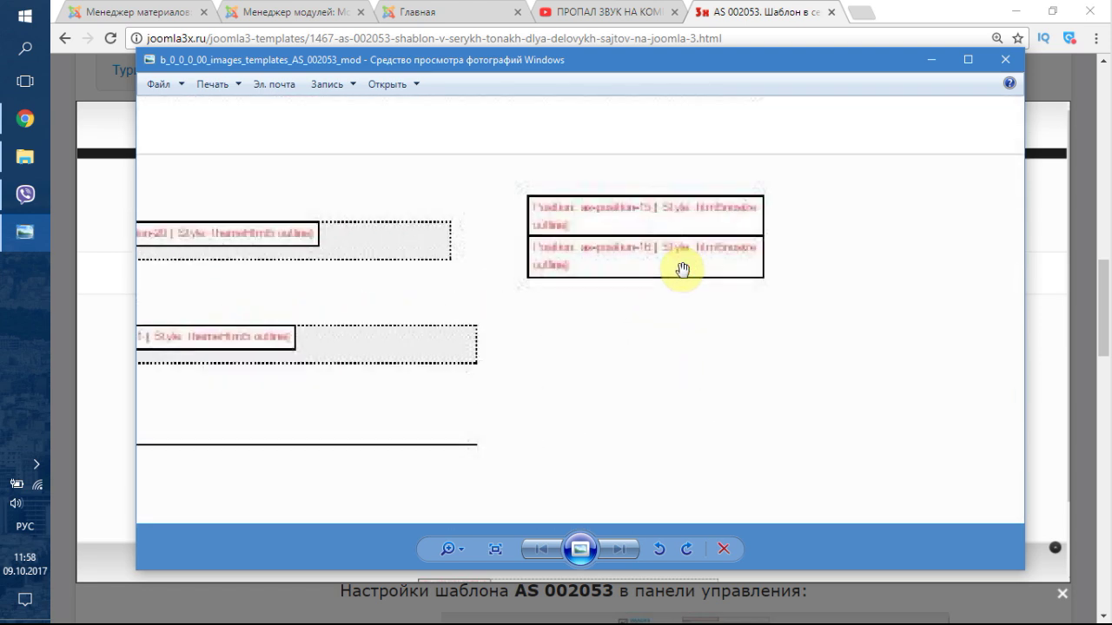
pyautogui.scroll(2, 678, 287)
pyautogui.scroll(-4, 632, 179)
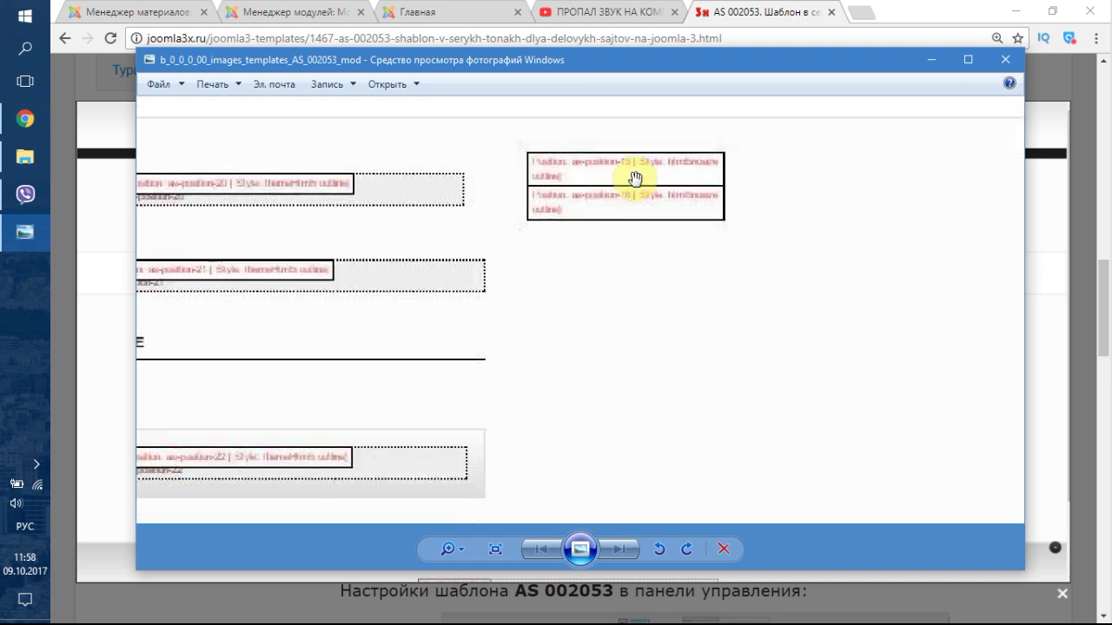
pyautogui.click(306, 11)
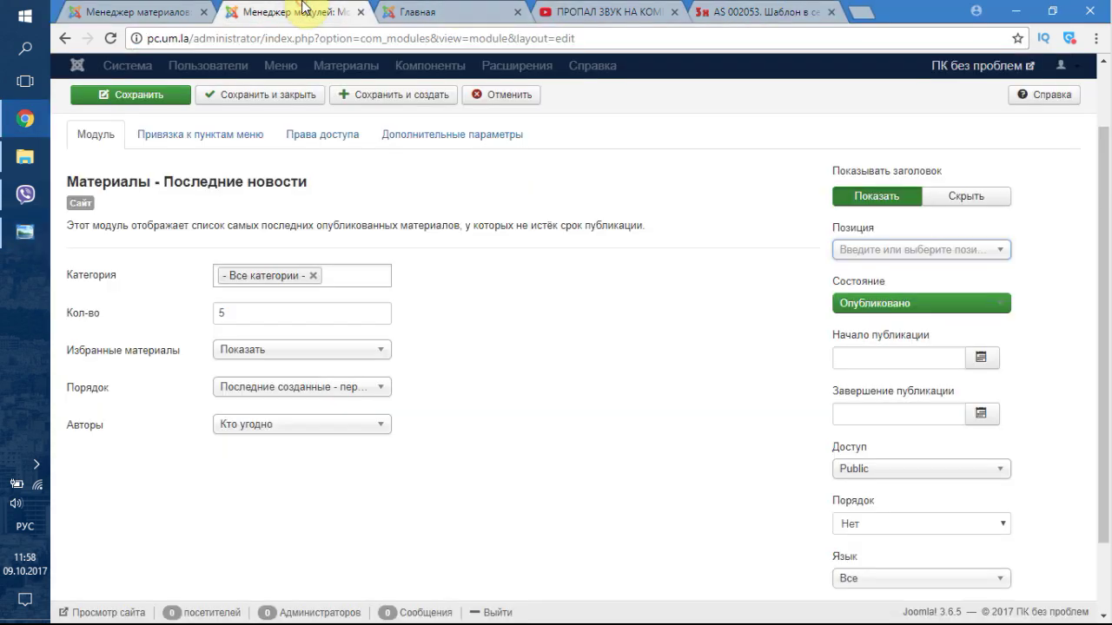
# - Set the Новые видео module's position to As Position 5
pyautogui.click(931, 250)
pyautogui.scroll(-5, 942, 373)
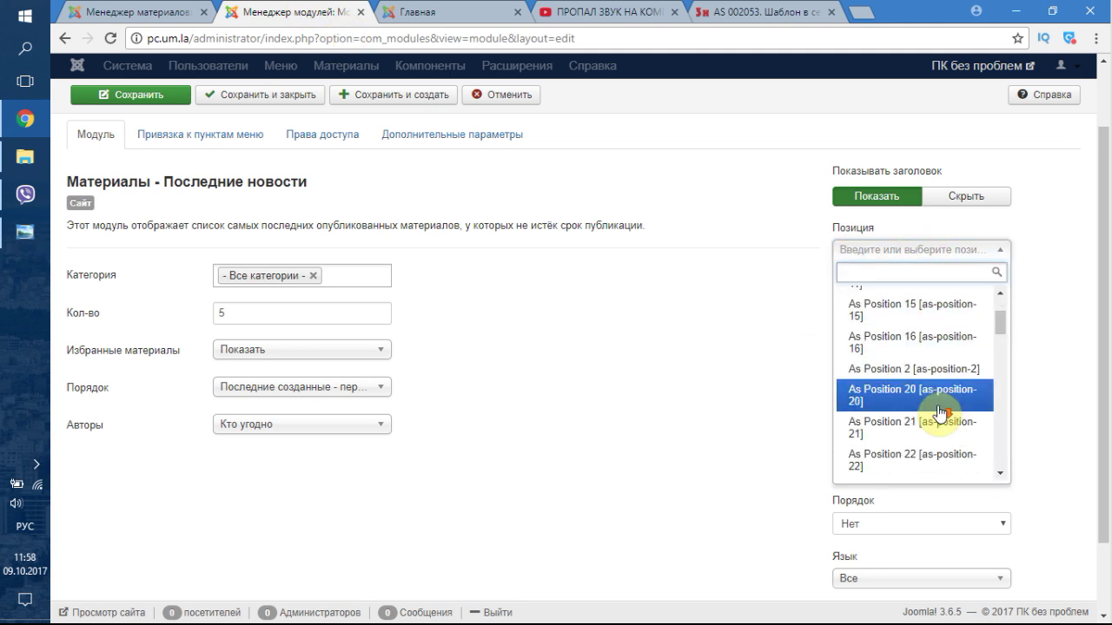
pyautogui.scroll(-1, 939, 406)
pyautogui.scroll(1, 924, 399)
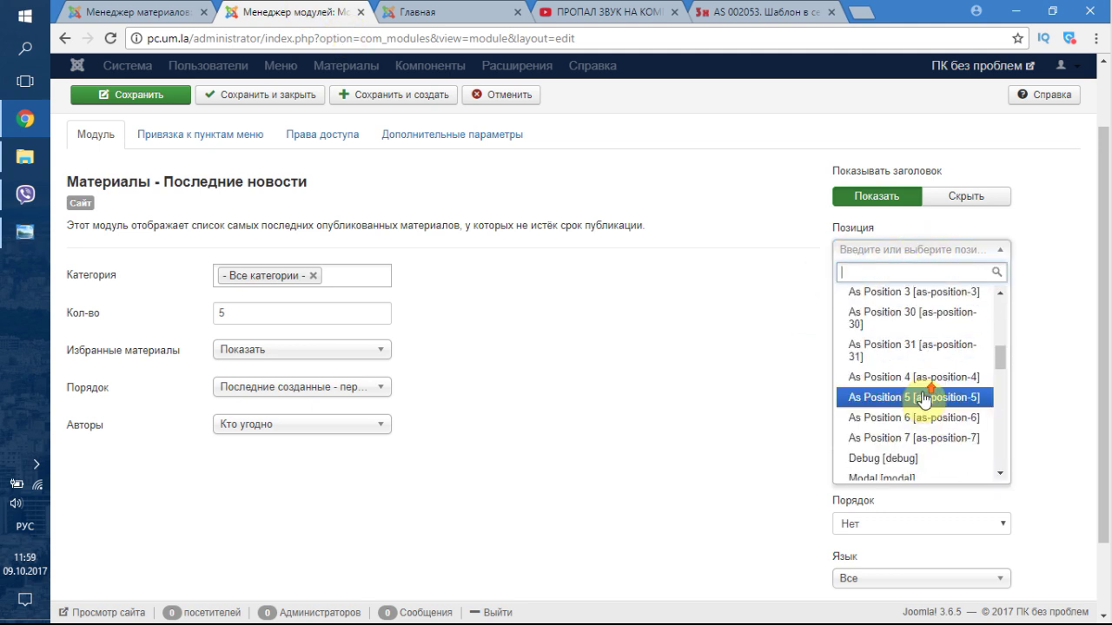
pyautogui.click(936, 399)
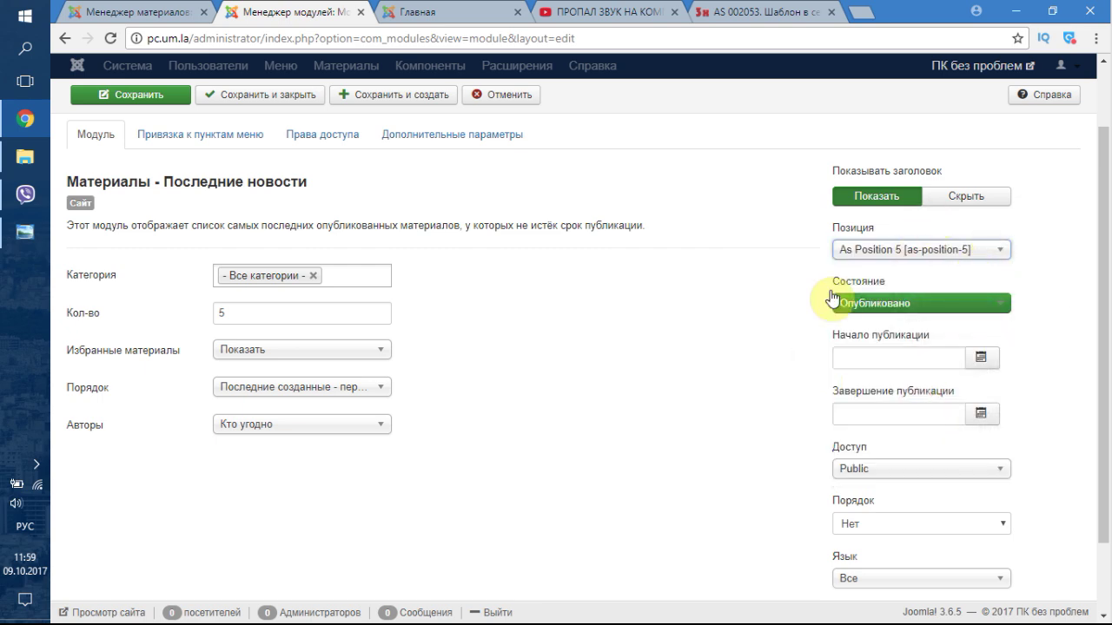
pyautogui.scroll(-1, 799, 404)
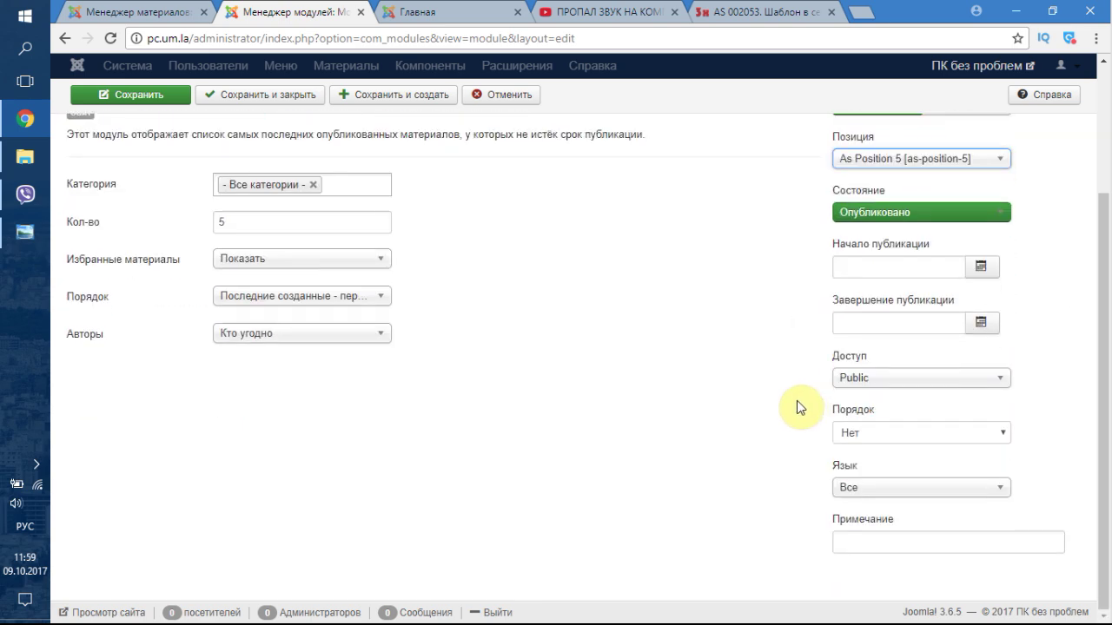
pyautogui.scroll(2, 677, 412)
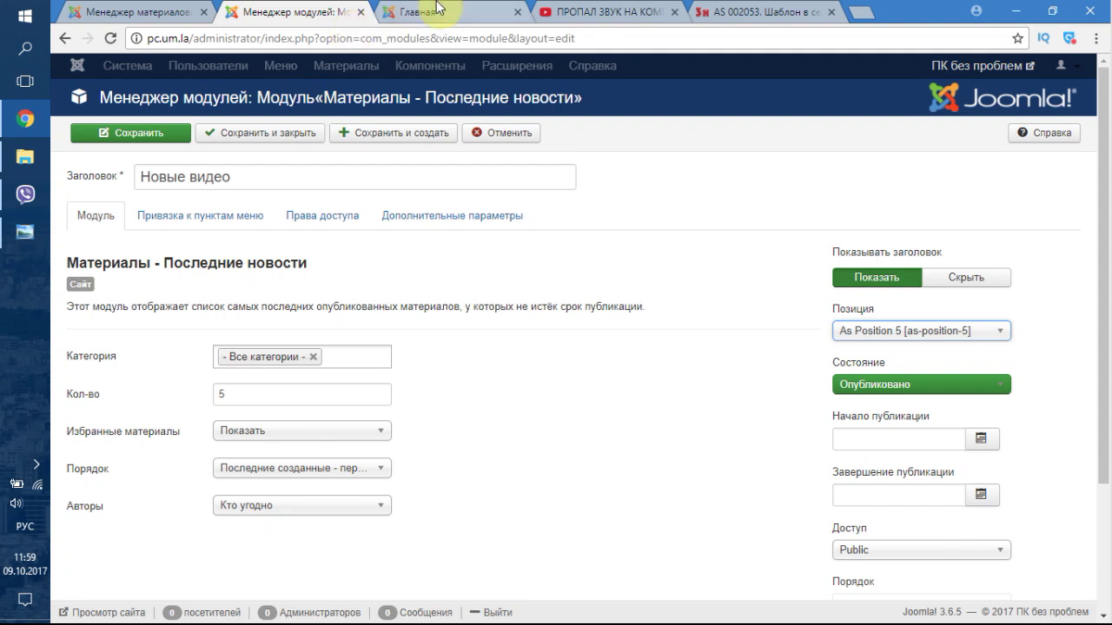
# - Review the menu assignment, permissions and advanced tabs, then save the module
pyautogui.click(193, 217)
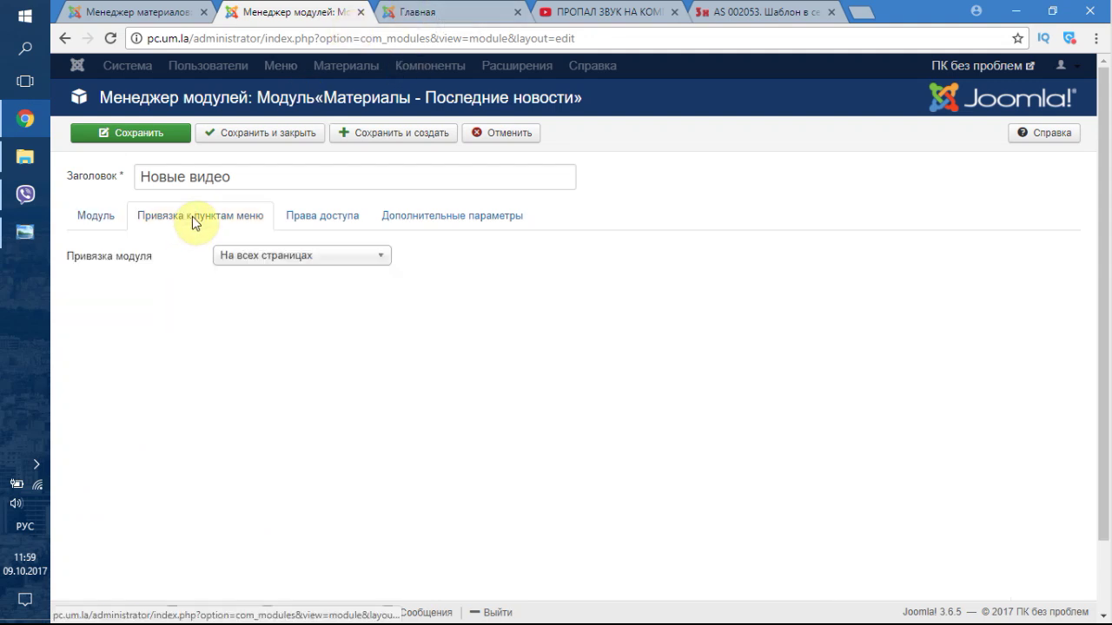
pyautogui.click(319, 219)
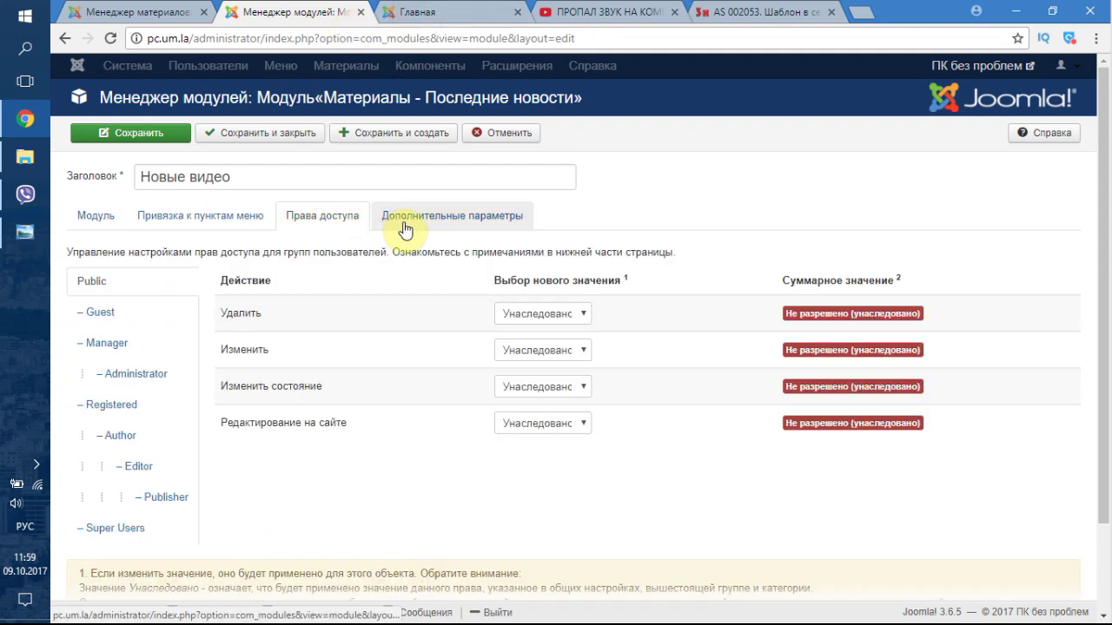
pyautogui.click(403, 226)
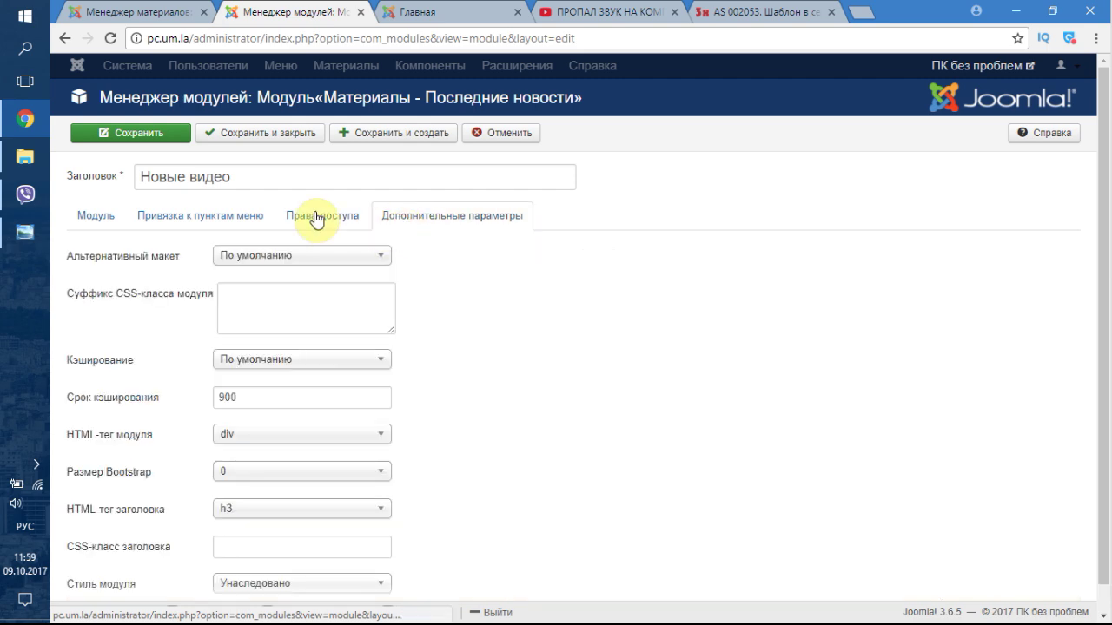
pyautogui.click(124, 224)
pyautogui.scroll(-2, 169, 350)
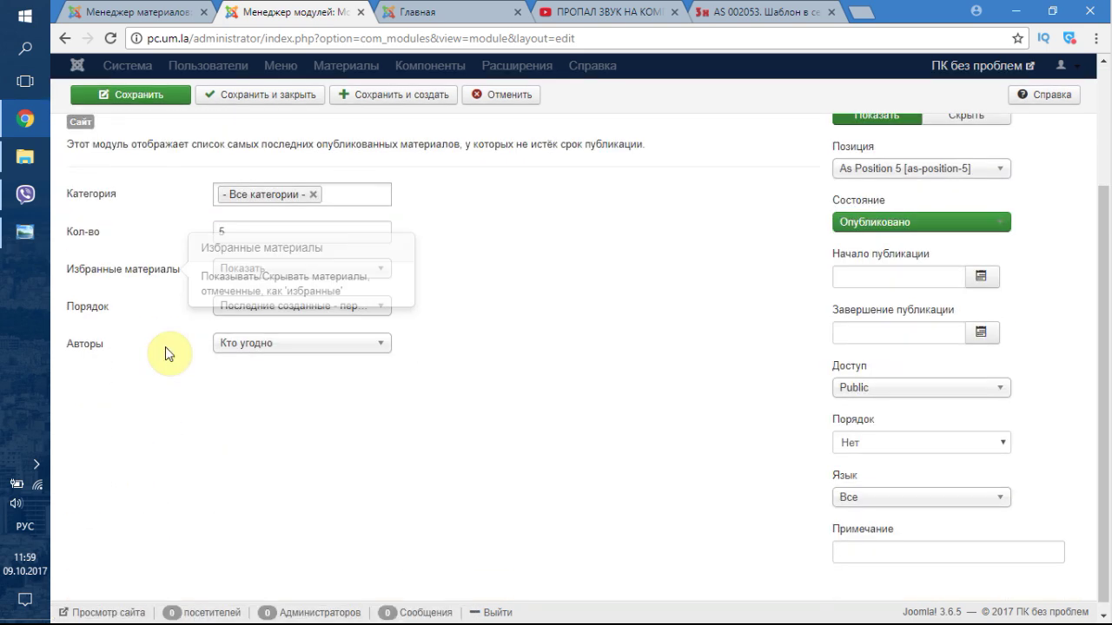
pyautogui.scroll(2, 476, 353)
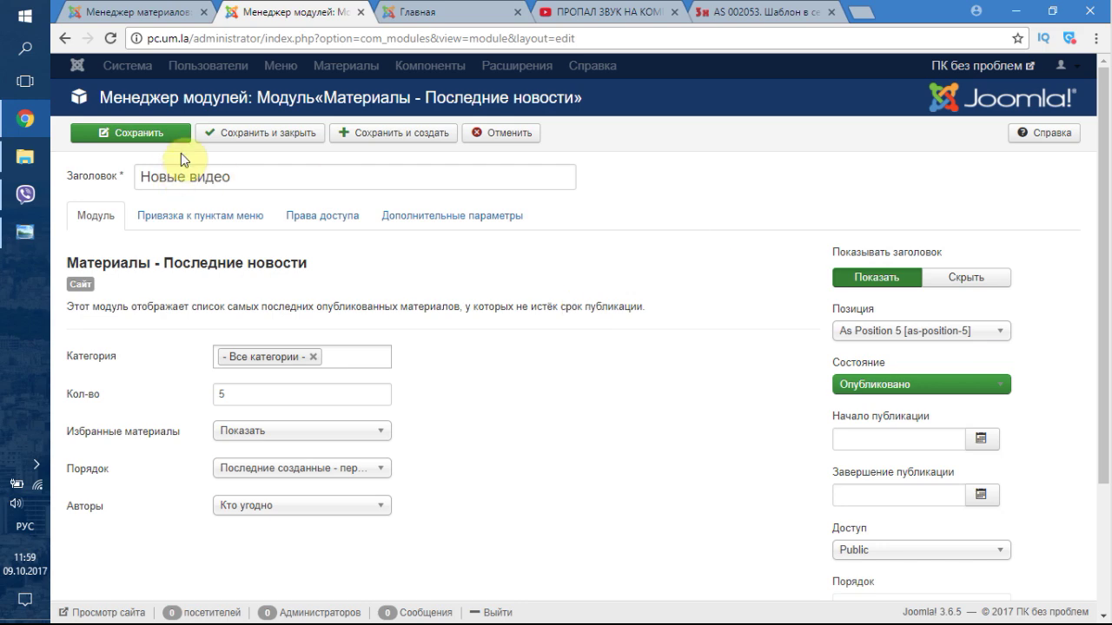
pyautogui.click(166, 146)
# - Check the site front page, dismissing its alert message
pyautogui.click(437, 8)
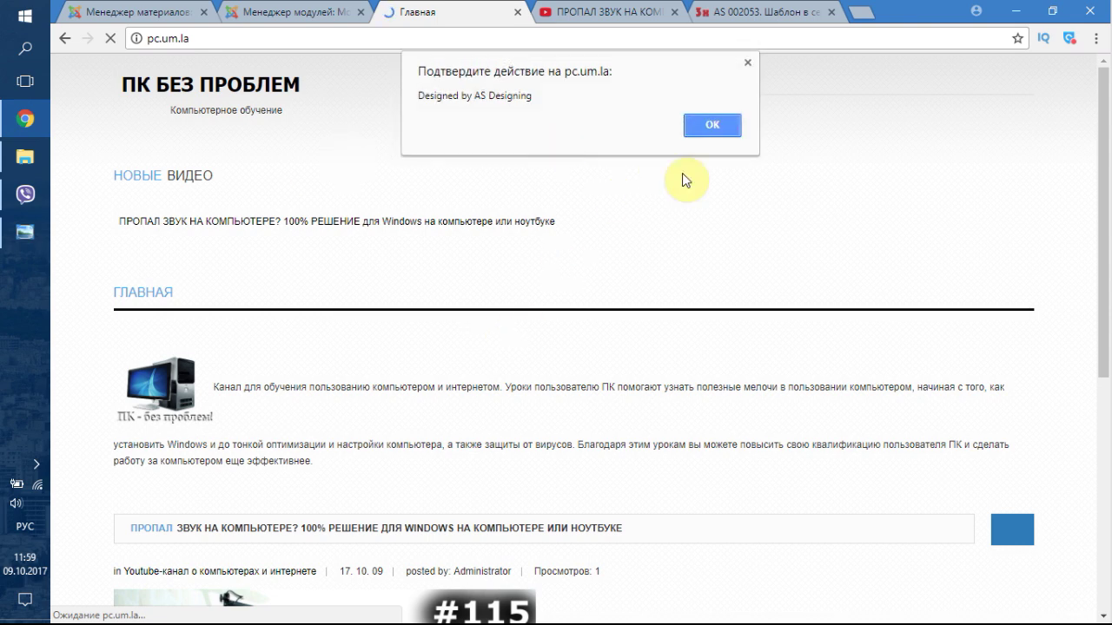
pyautogui.click(729, 128)
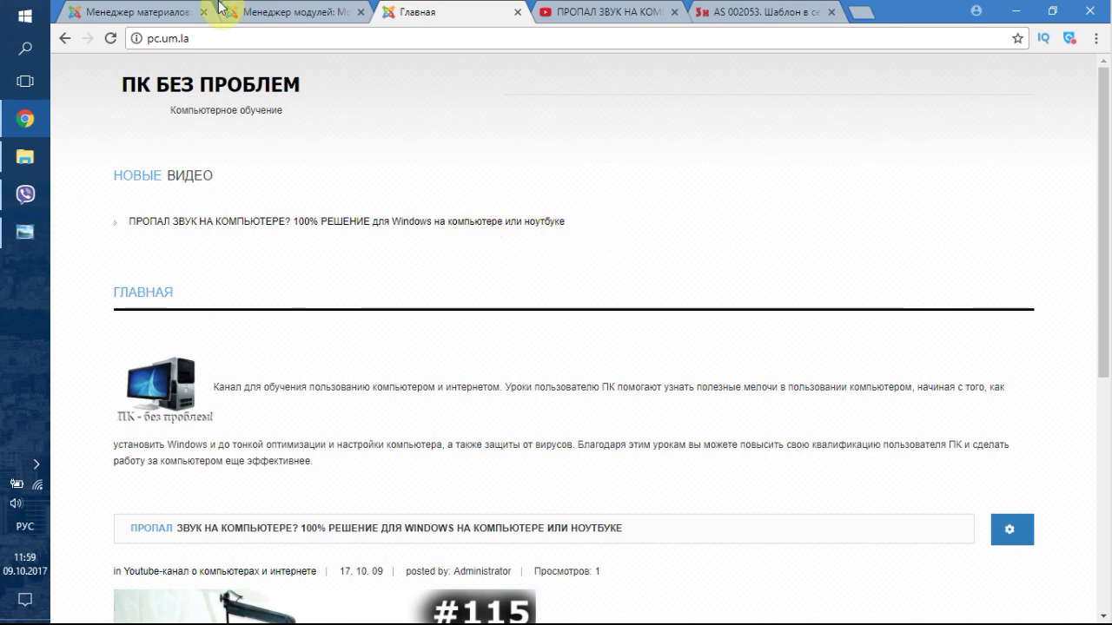
pyautogui.click(274, 7)
# - Move the module to the Modal [modal] position and save it
pyautogui.click(992, 382)
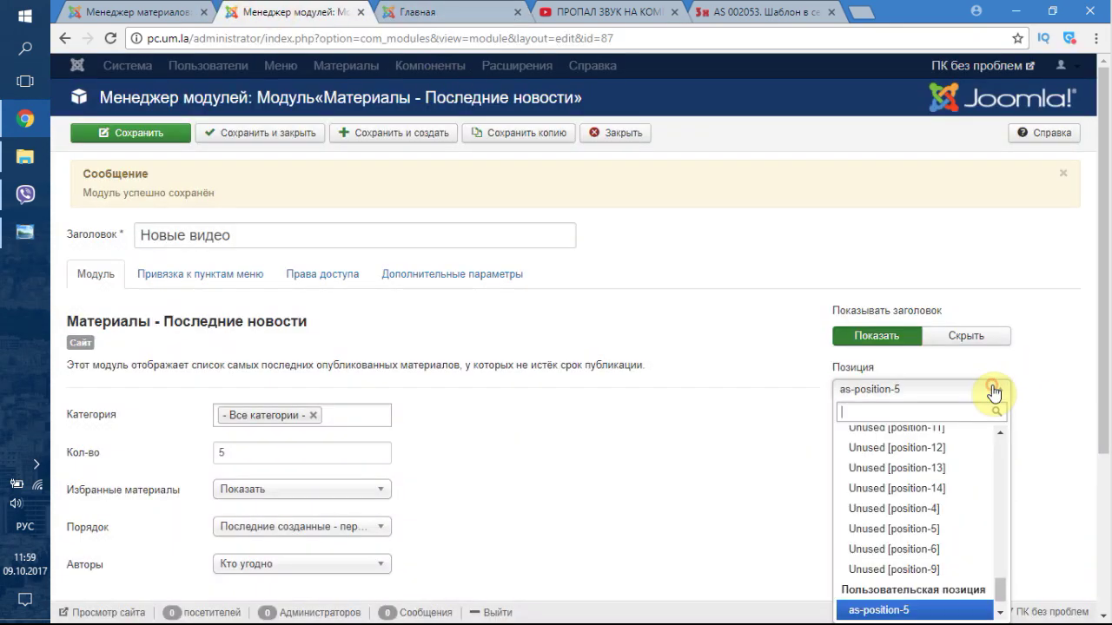
pyautogui.scroll(15, 951, 578)
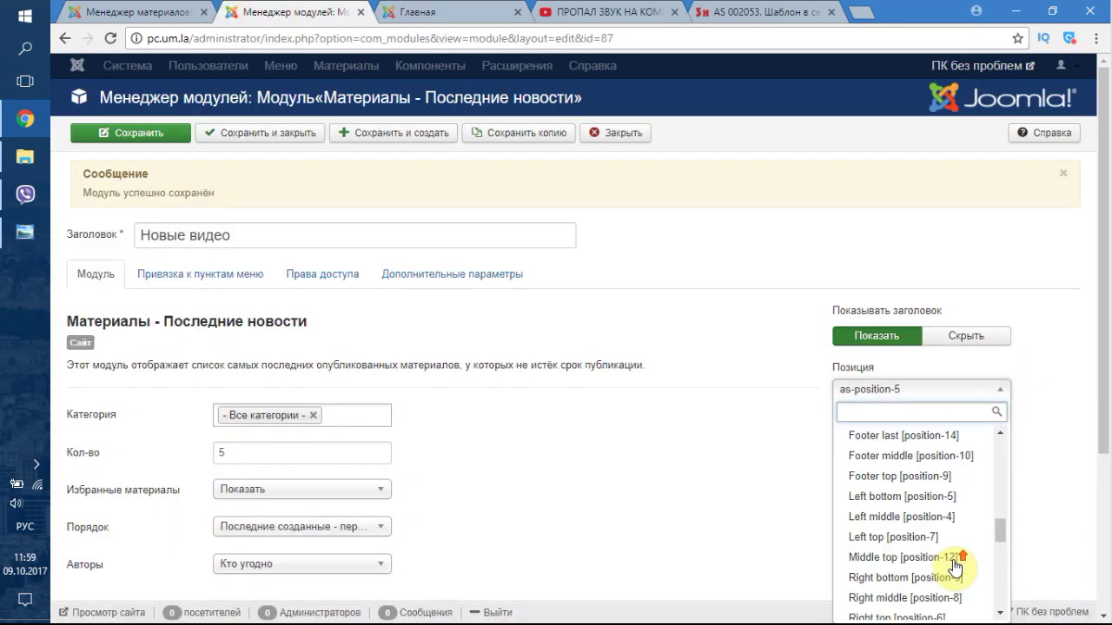
pyautogui.scroll(-3, 1066, 495)
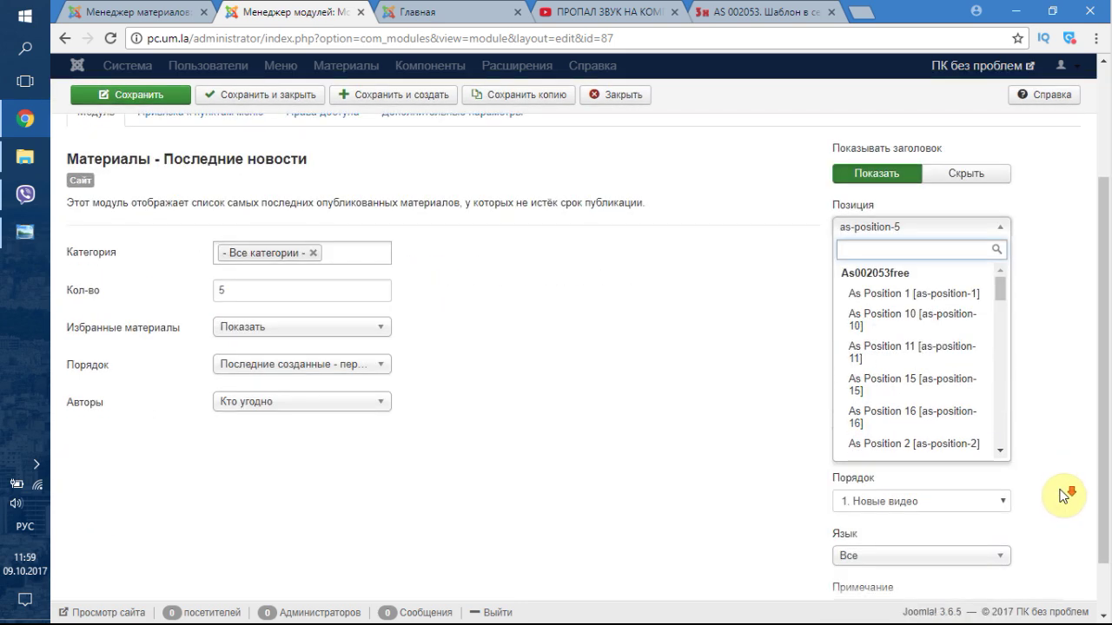
pyautogui.scroll(-4, 950, 310)
pyautogui.scroll(-2, 928, 318)
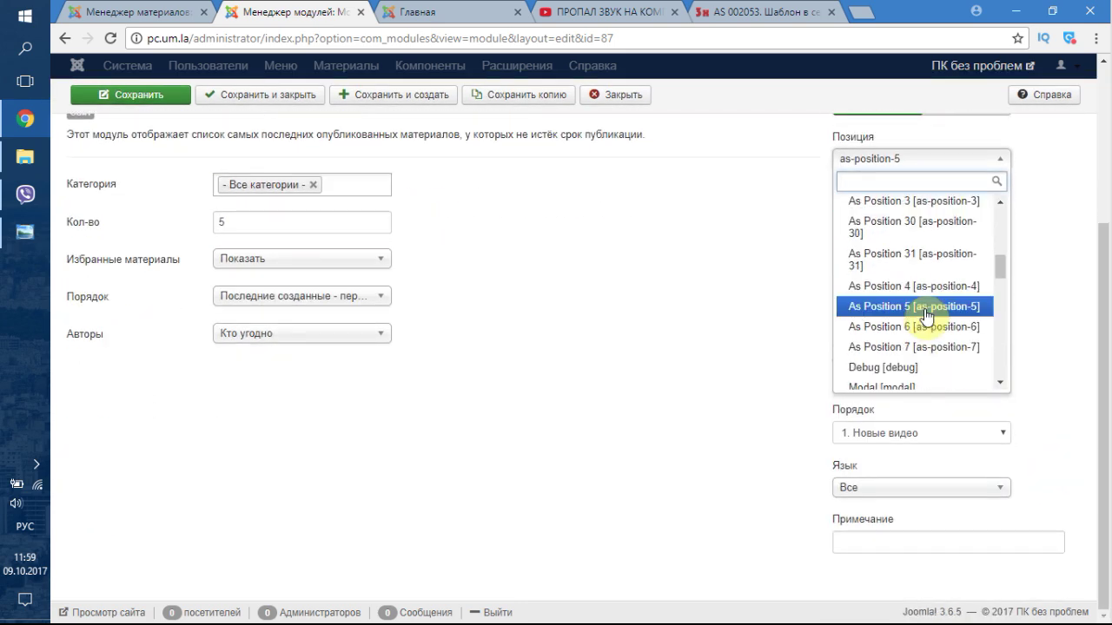
pyautogui.moveTo(999, 267)
pyautogui.mouseDown()
pyautogui.moveTo(1000, 217)
pyautogui.moveTo(1009, 285)
pyautogui.mouseUp()
pyautogui.click(980, 292)
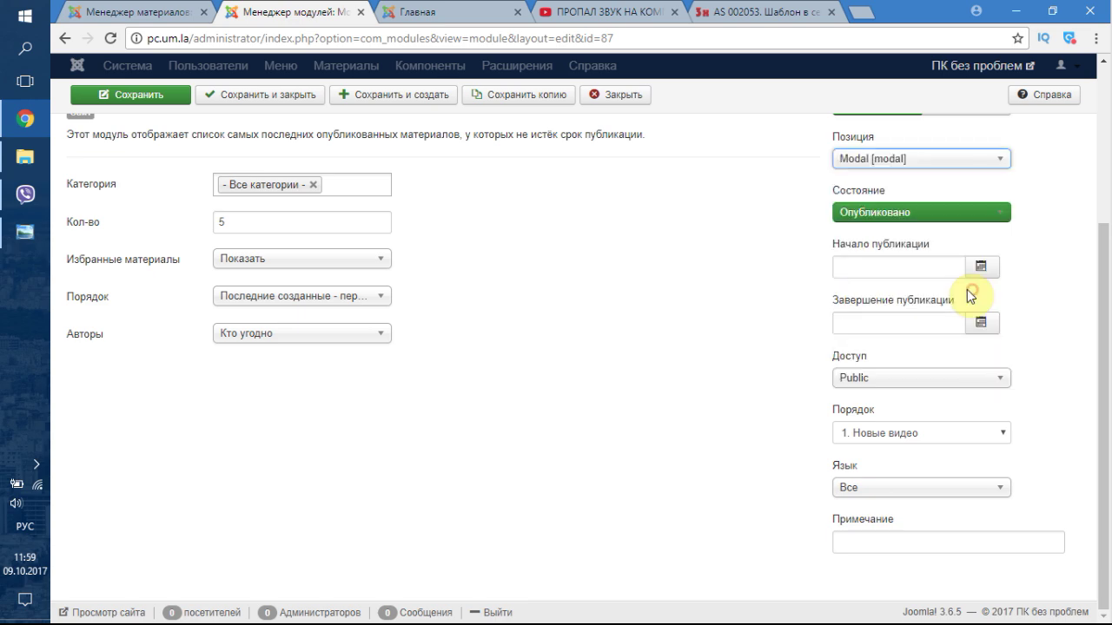
pyautogui.click(150, 98)
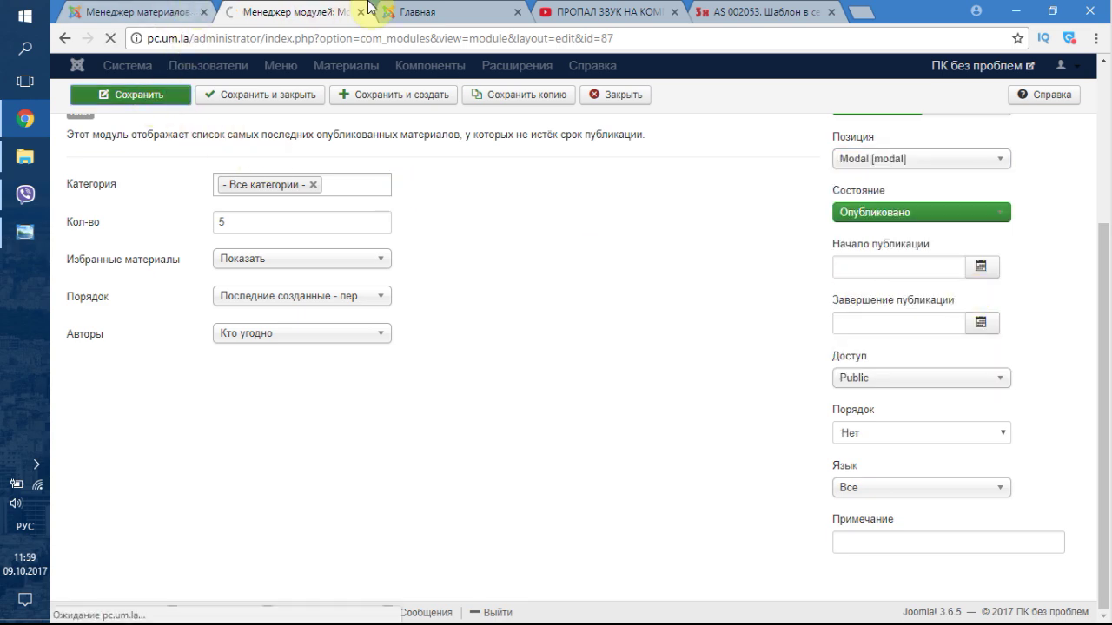
# - Reload the front page to see where the Новые видео module now appears
pyautogui.click(403, 11)
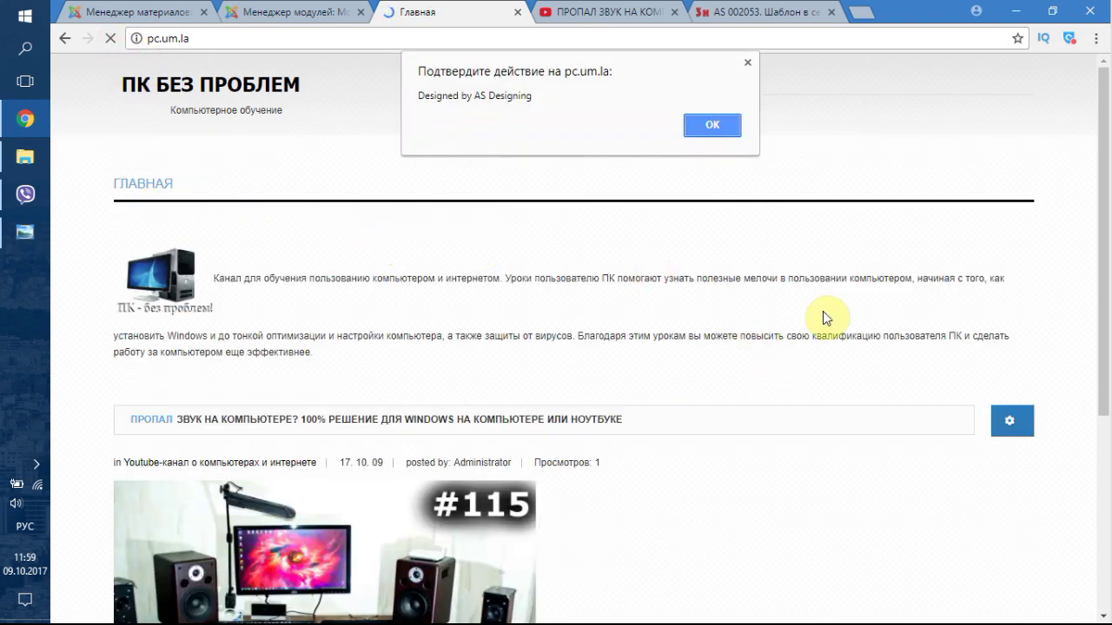
pyautogui.click(708, 127)
pyautogui.scroll(-4, 816, 317)
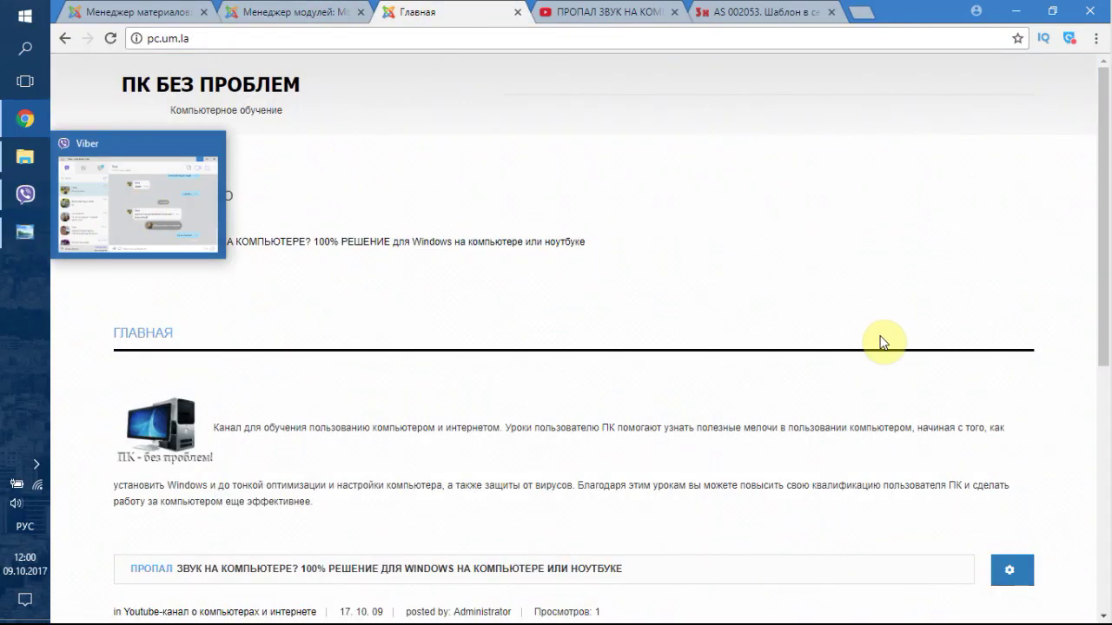
pyautogui.click(271, 11)
# - Place the module in As Position 15, briefly trying 16, and save
pyautogui.click(988, 390)
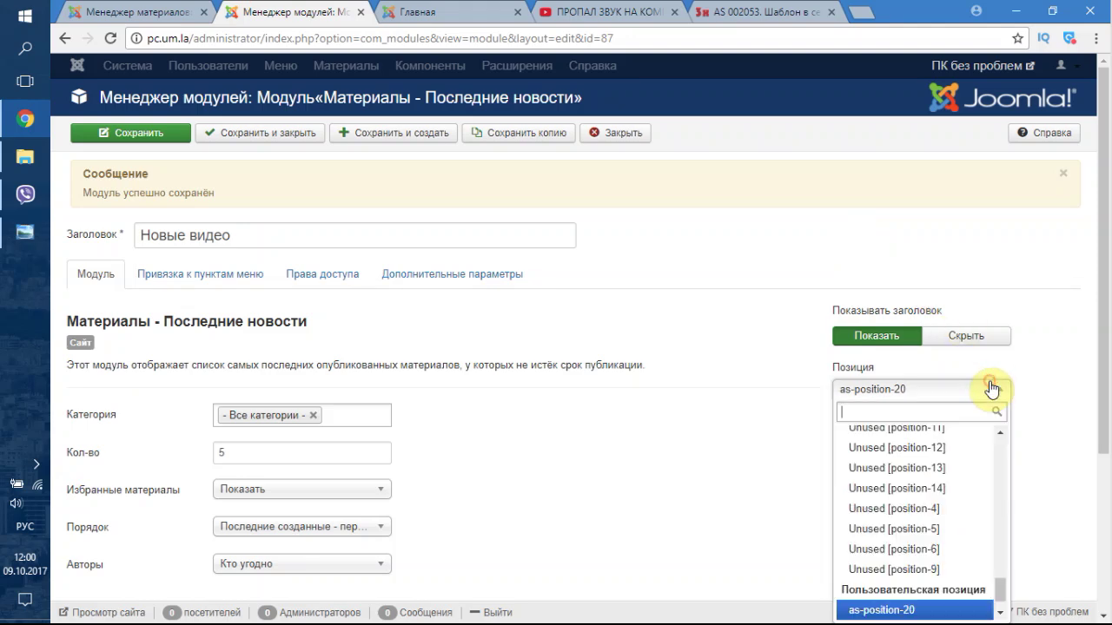
pyautogui.scroll(10, 967, 493)
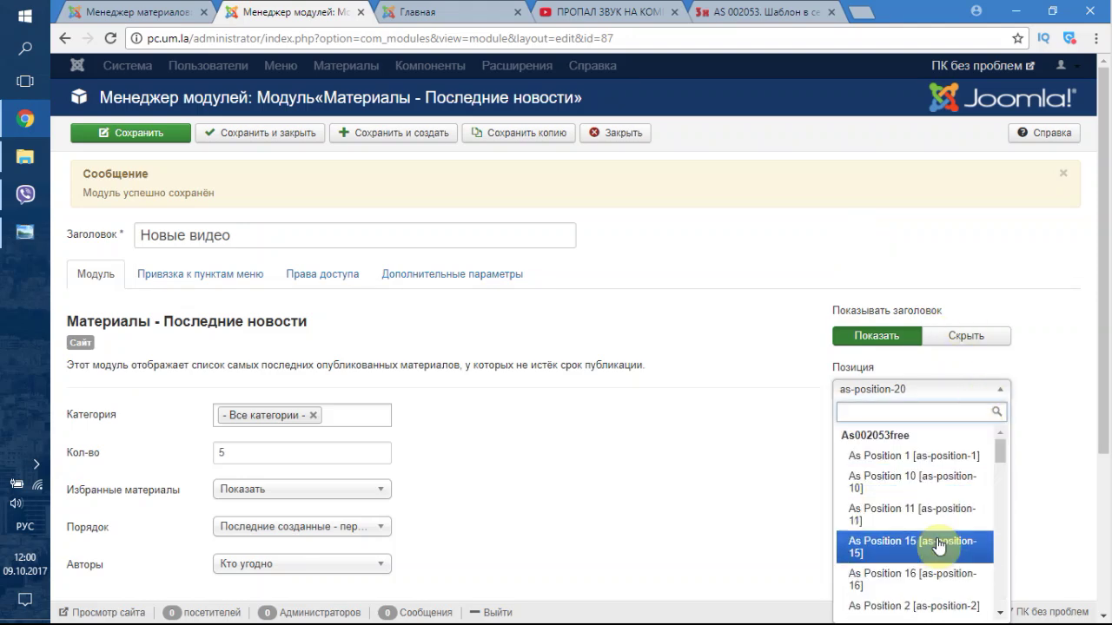
pyautogui.scroll(-3, 936, 551)
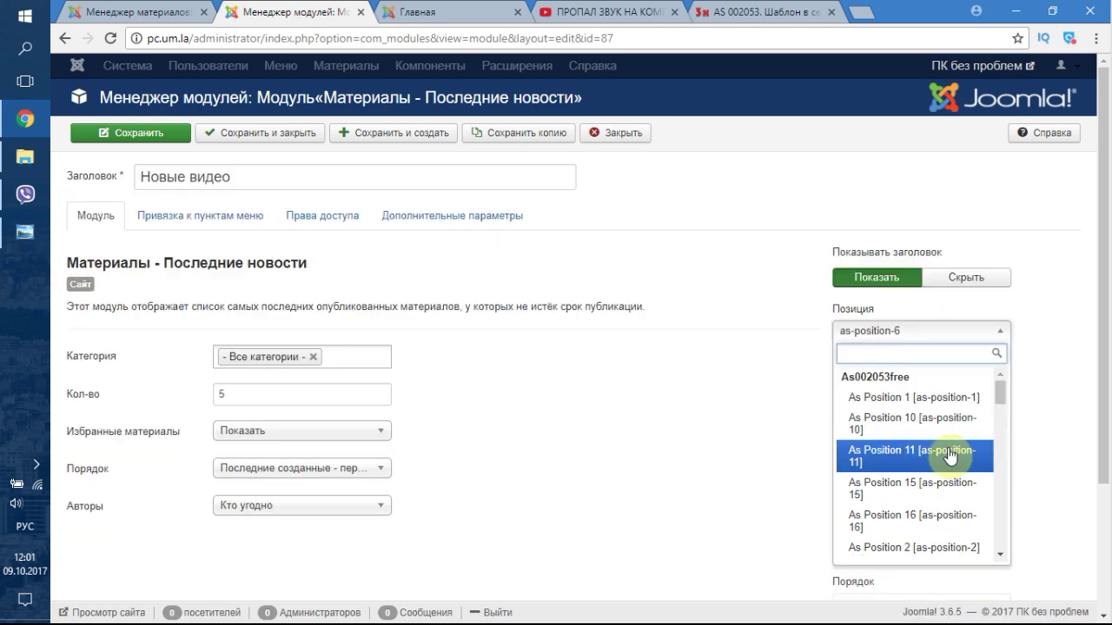
pyautogui.click(925, 495)
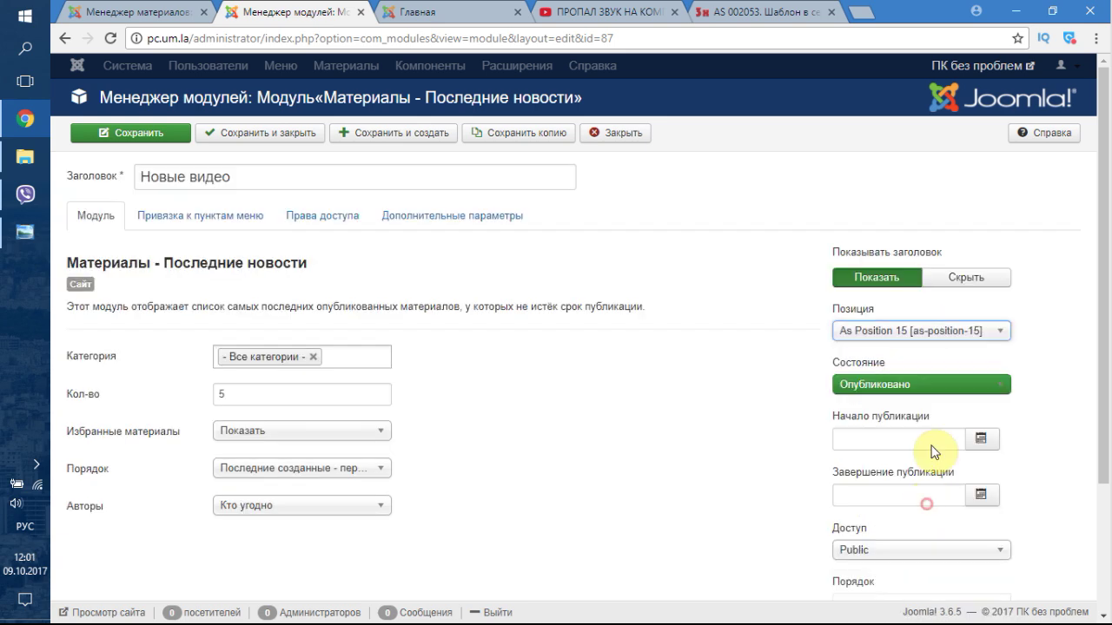
pyautogui.click(939, 341)
pyautogui.click(922, 519)
pyautogui.click(909, 331)
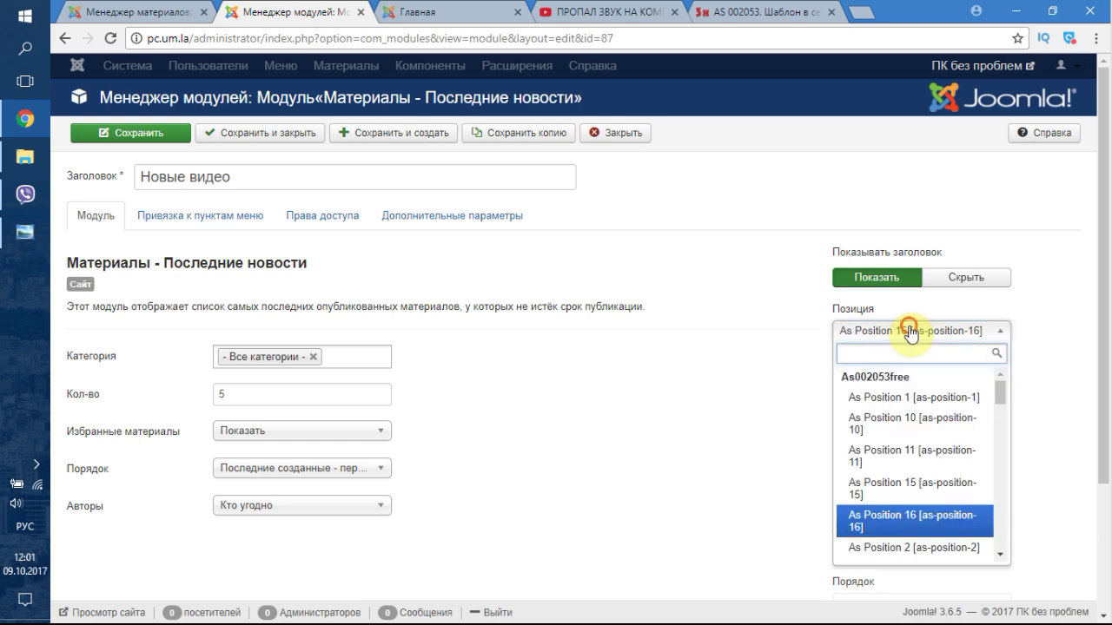
pyautogui.click(921, 489)
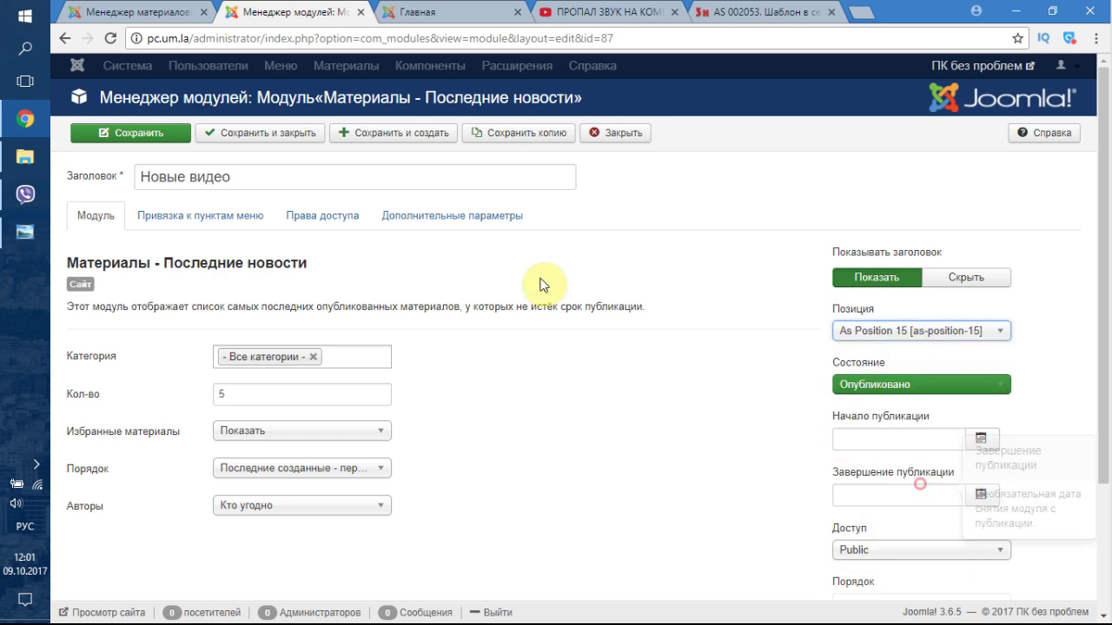
pyautogui.click(144, 138)
# - Confirm Новые видео now shows in the front page's right sidebar
pyautogui.click(423, 11)
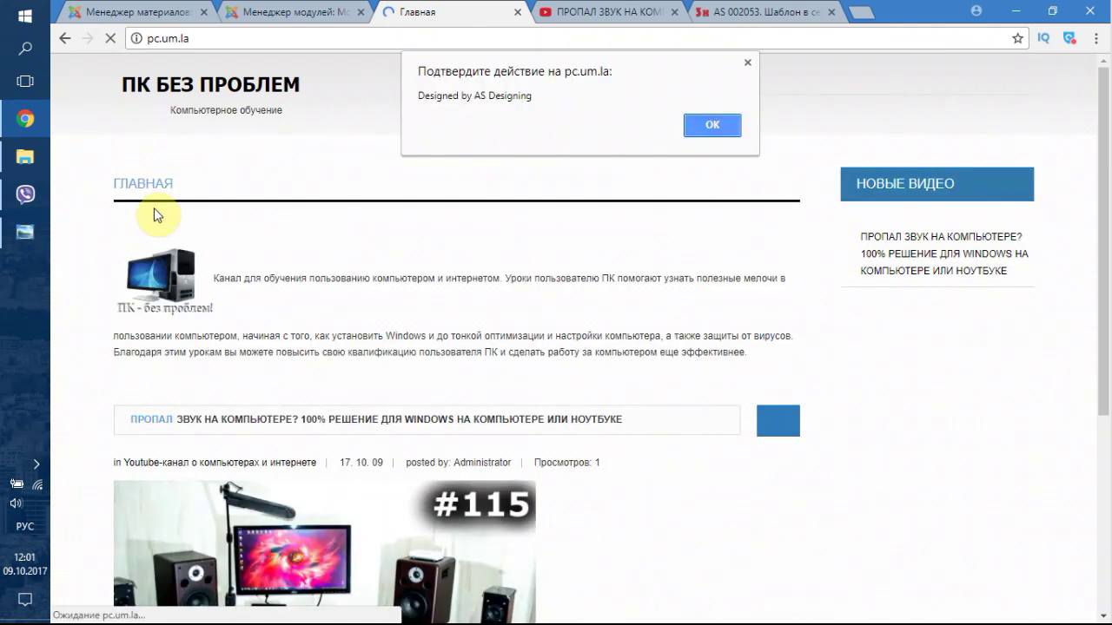
pyautogui.click(714, 127)
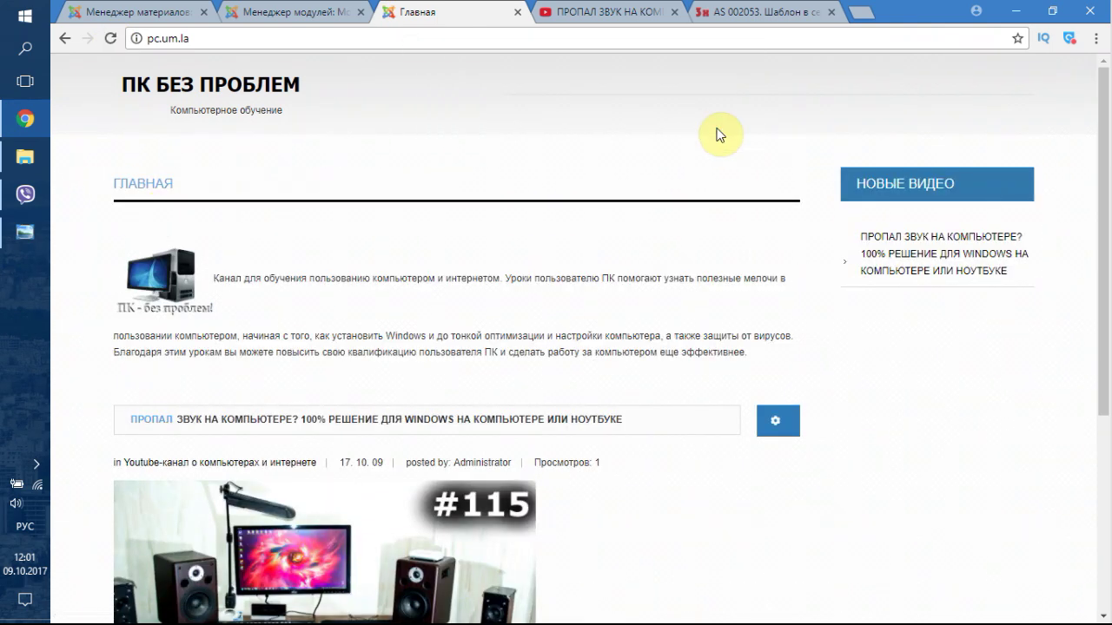
pyautogui.click(293, 12)
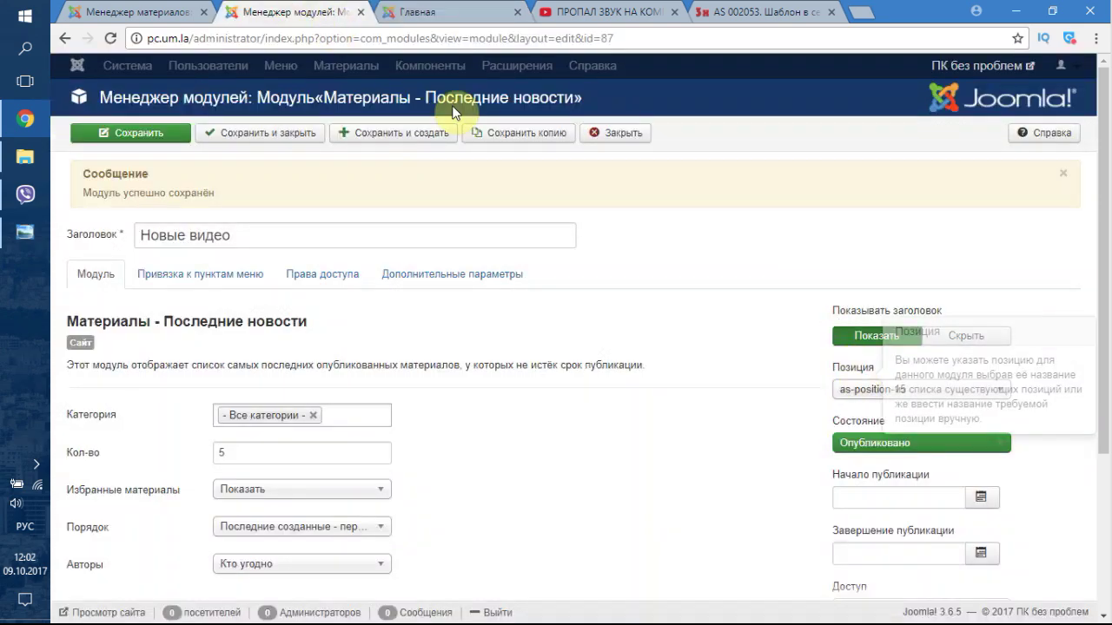
pyautogui.click(414, 10)
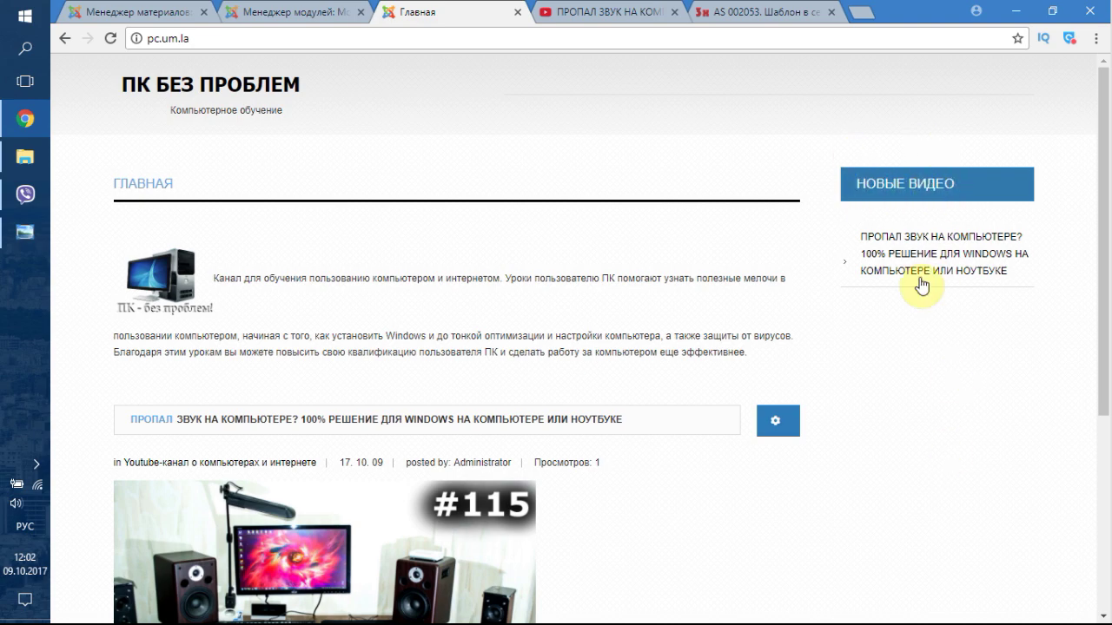
pyautogui.scroll(-4, 907, 321)
pyautogui.scroll(4, 903, 261)
pyautogui.click(317, 7)
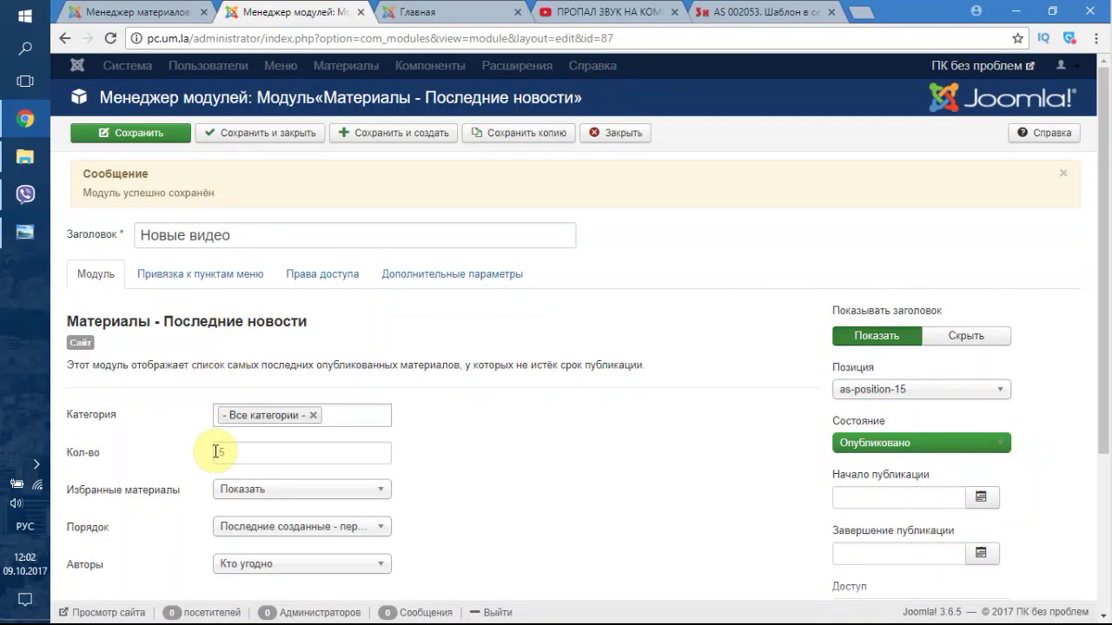
pyautogui.click(156, 9)
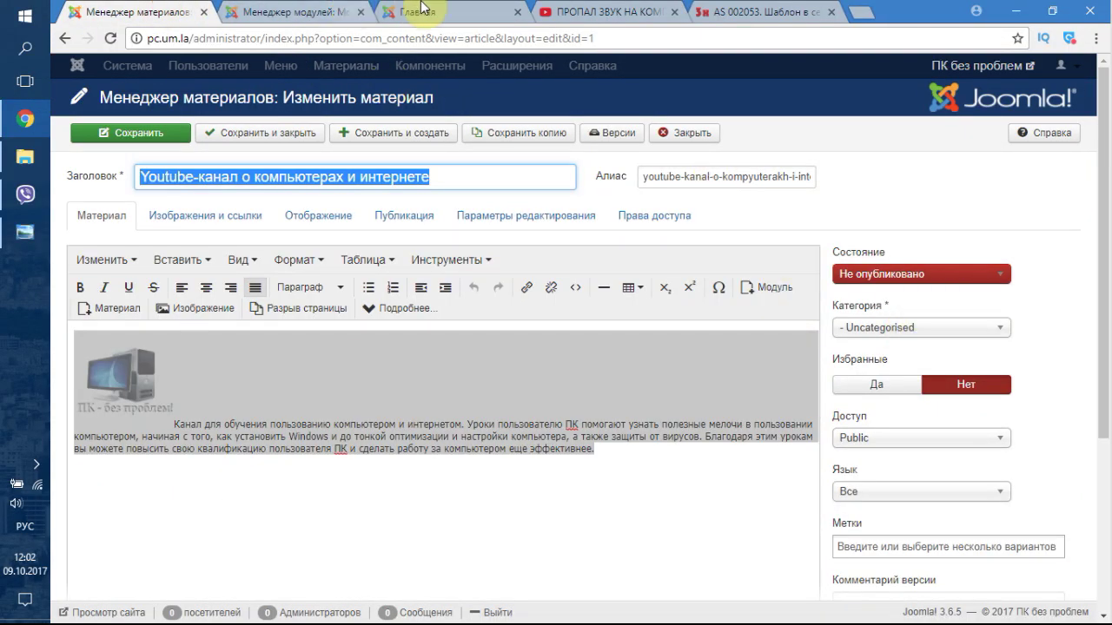
# - Look over the front page sidebar again, then go back to the Менеджер модулей
pyautogui.click(417, 11)
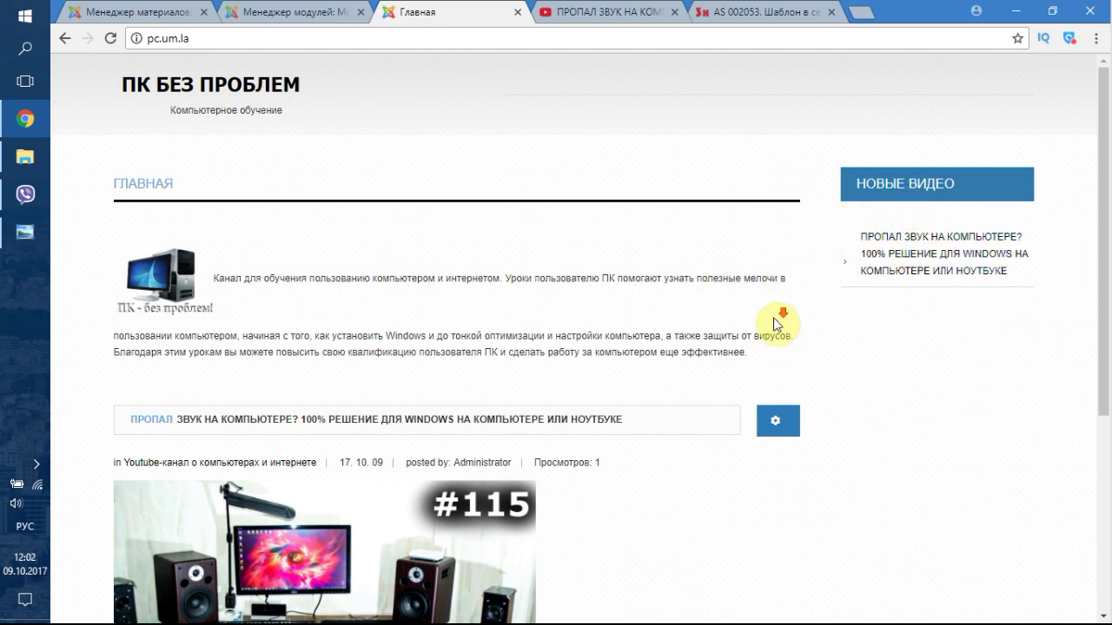
pyautogui.scroll(-4, 825, 347)
pyautogui.scroll(4, 929, 391)
pyautogui.click(310, 10)
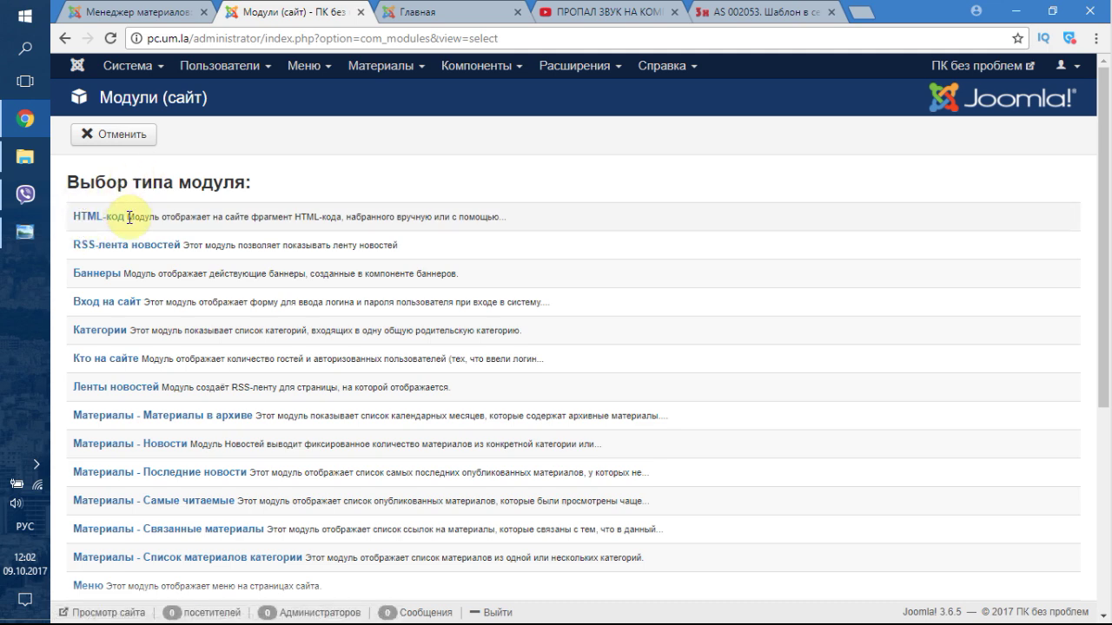
# - Glance at the Components menu, then scroll through the available module types
pyautogui.moveTo(388, 215)
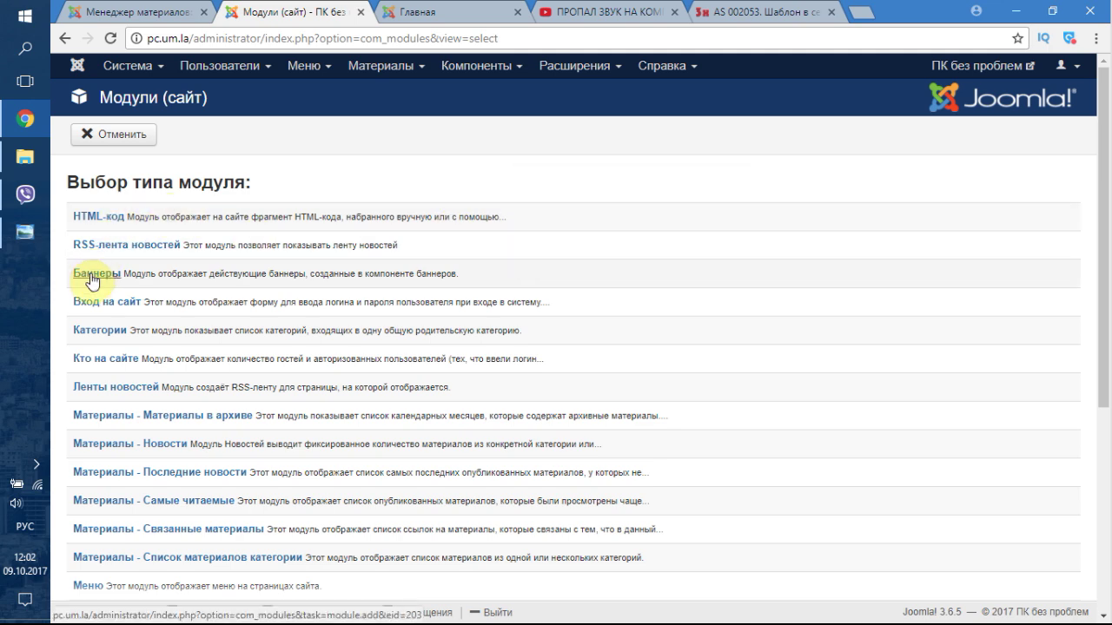
pyautogui.click(504, 70)
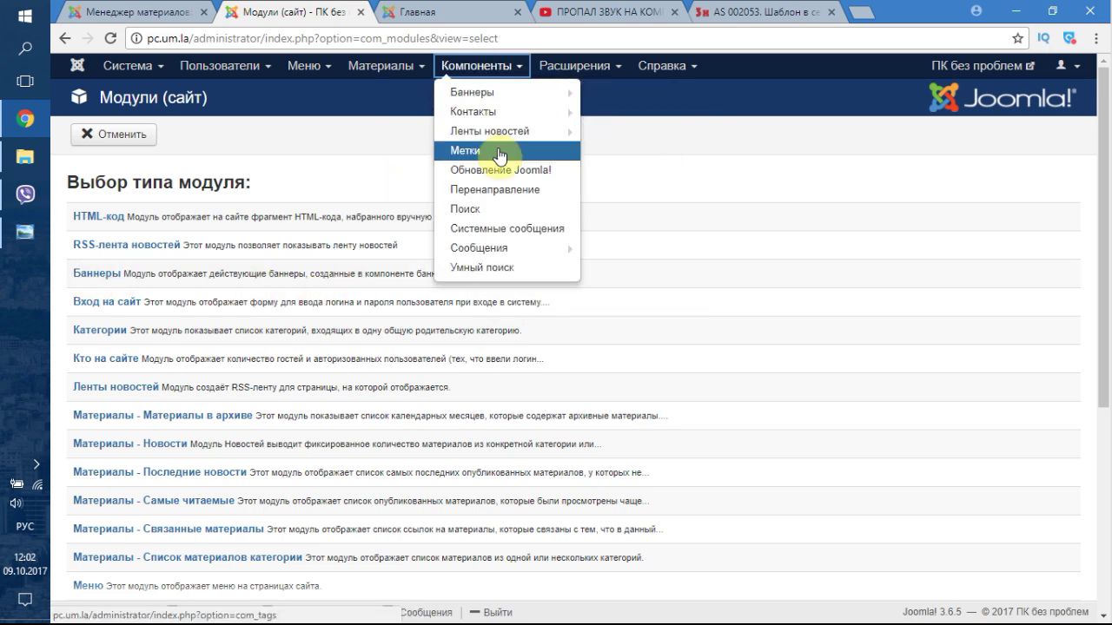
pyautogui.moveTo(501, 101)
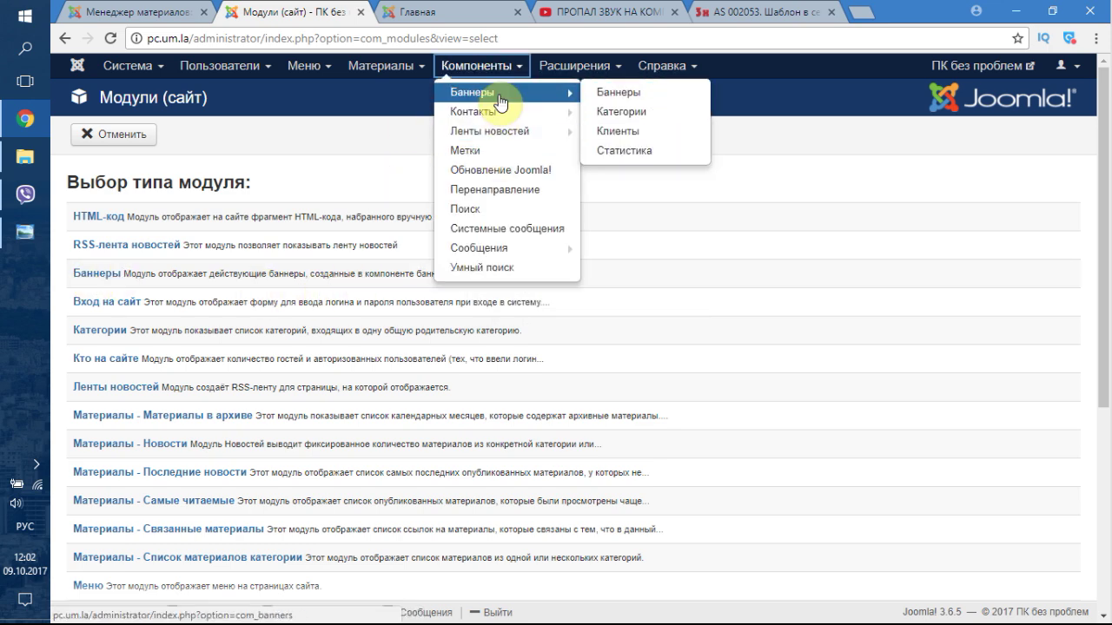
pyautogui.click(250, 291)
pyautogui.scroll(-2, 261, 328)
pyautogui.scroll(-1, 278, 327)
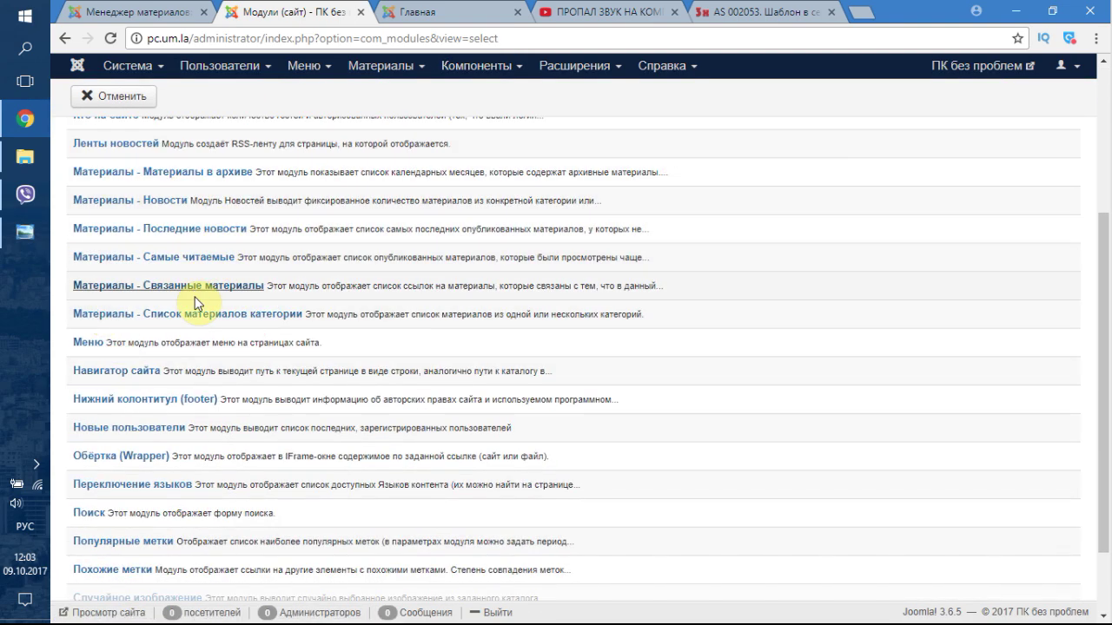
pyautogui.scroll(-1, 227, 276)
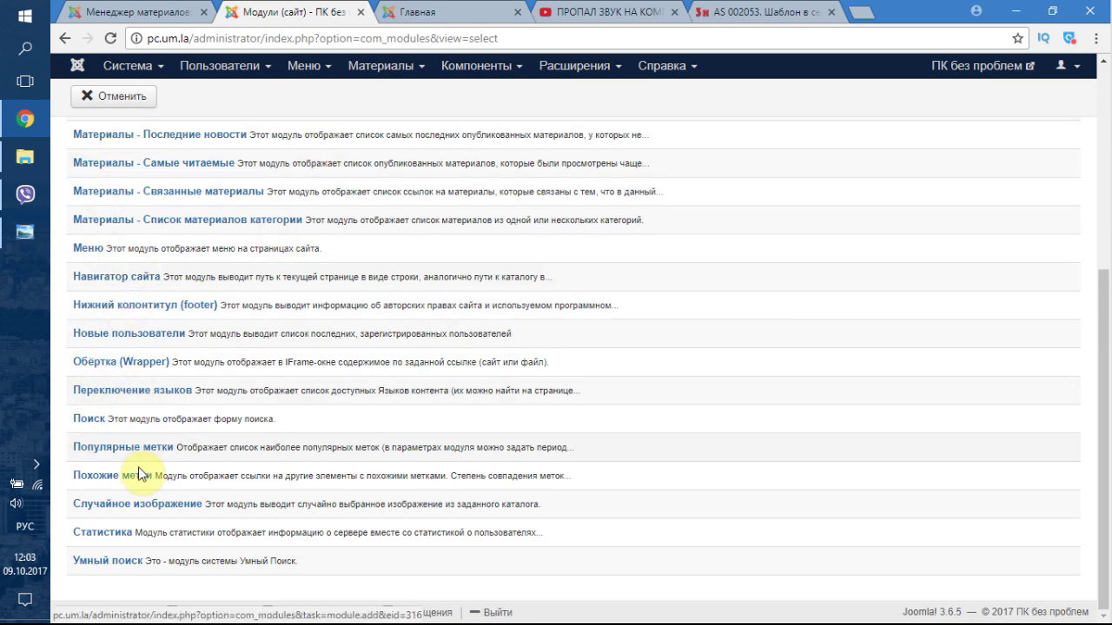
pyautogui.scroll(5, 363, 447)
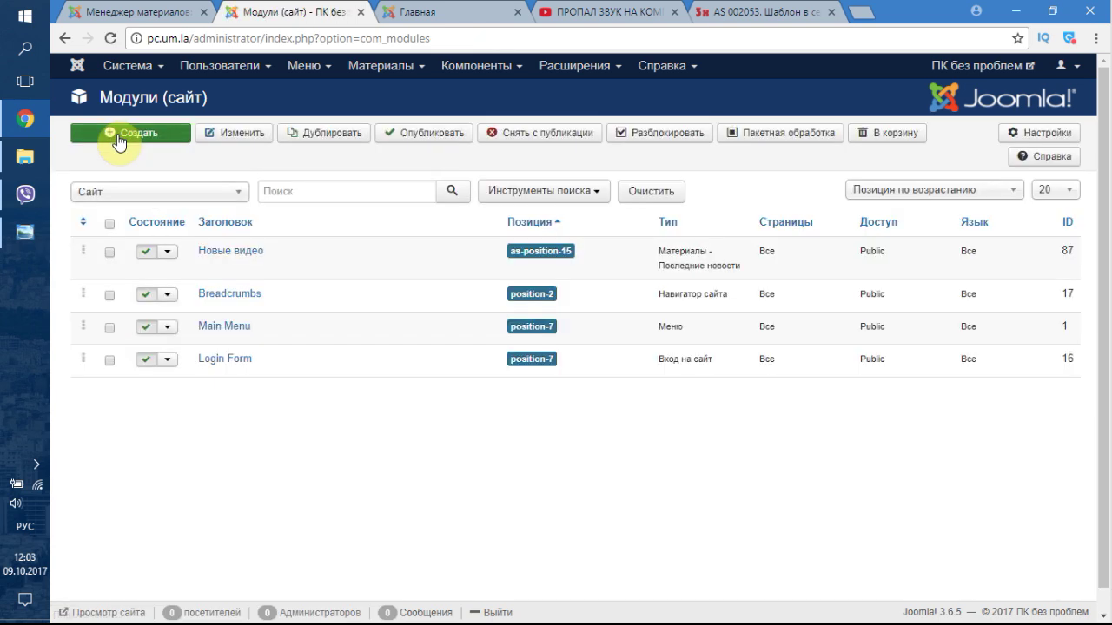
# - Open the Main Menu items list from the Menus menu
pyautogui.click(243, 68)
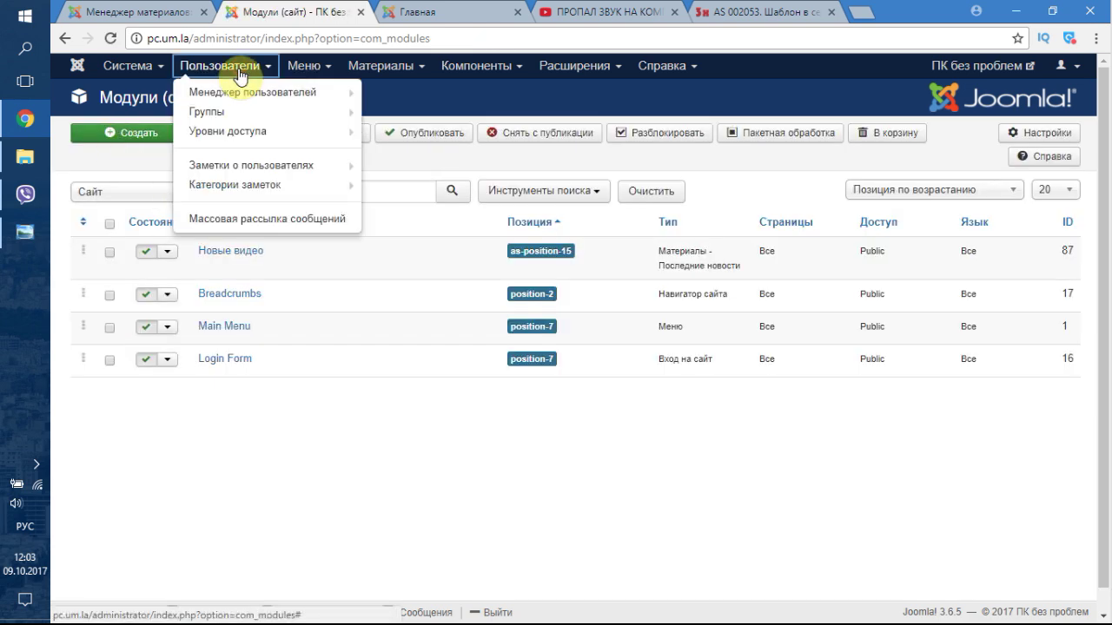
pyautogui.click(303, 68)
pyautogui.moveTo(337, 164)
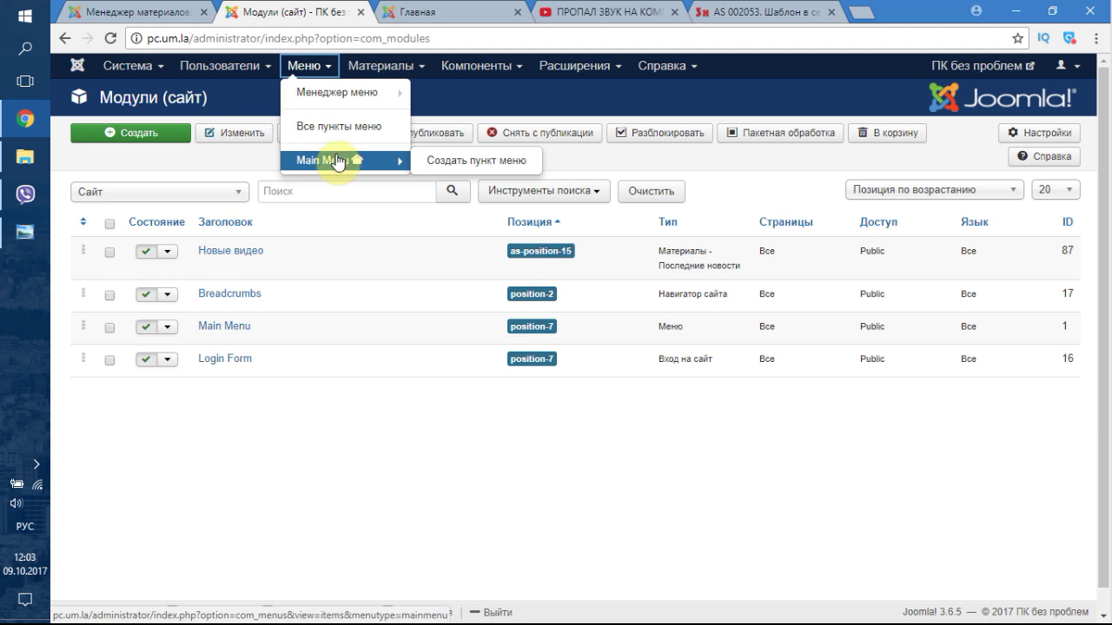
pyautogui.moveTo(343, 104)
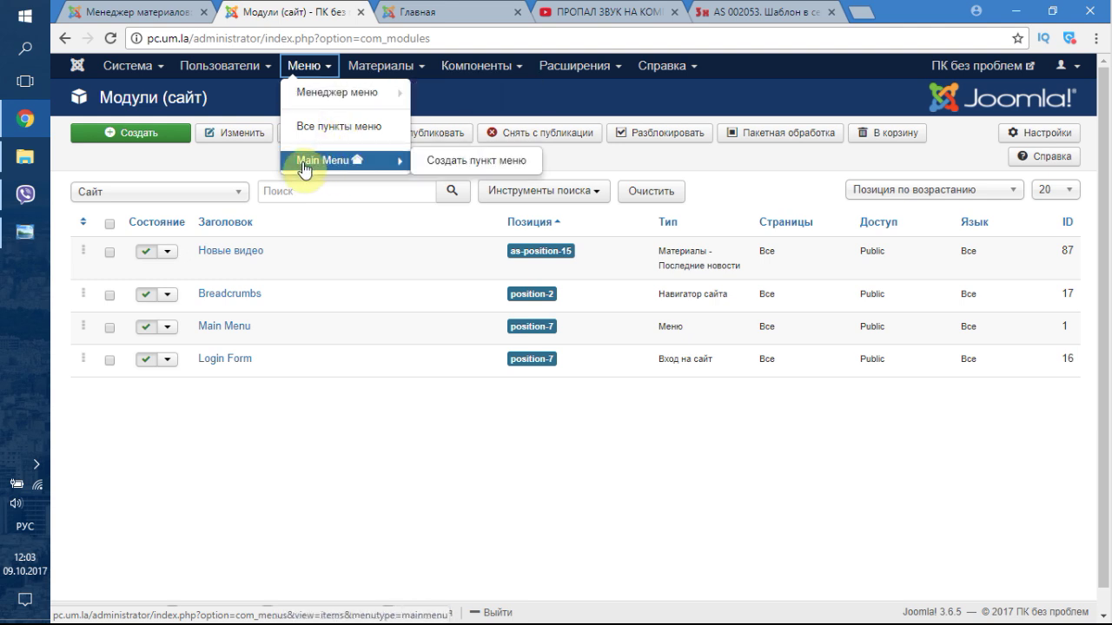
pyautogui.click(338, 166)
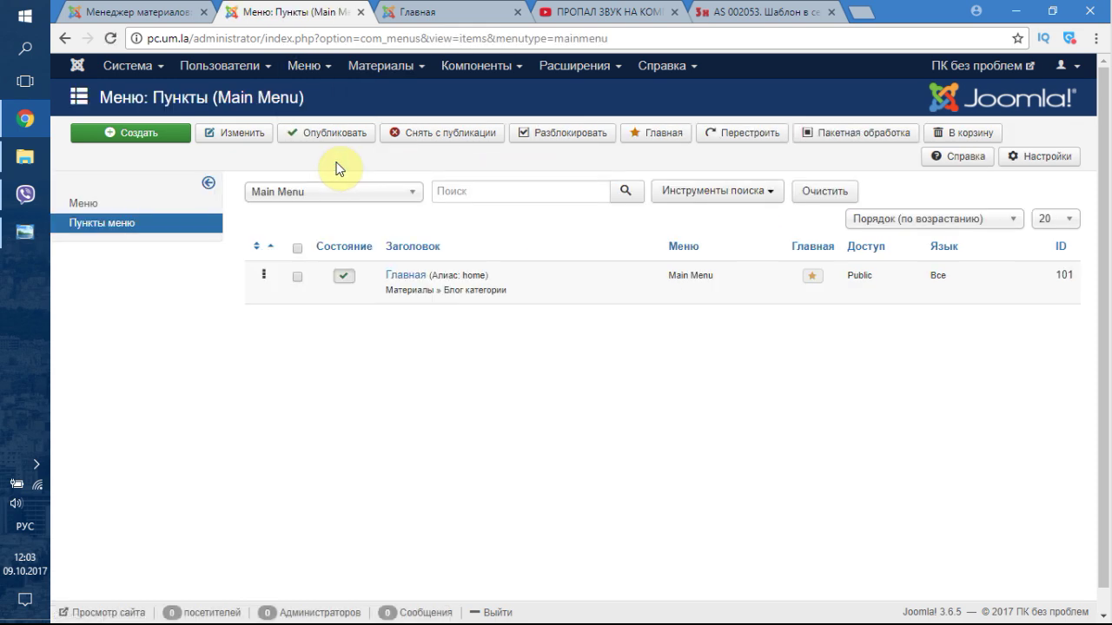
# - Check the site's front page, then start a new Main Menu item
pyautogui.click(423, 10)
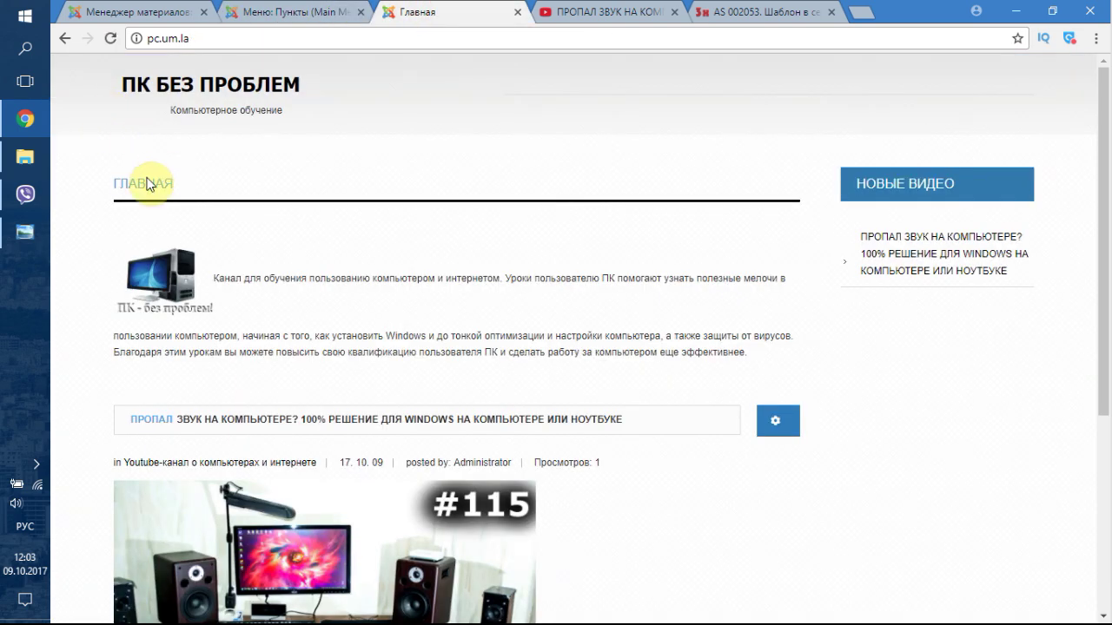
pyautogui.click(279, 13)
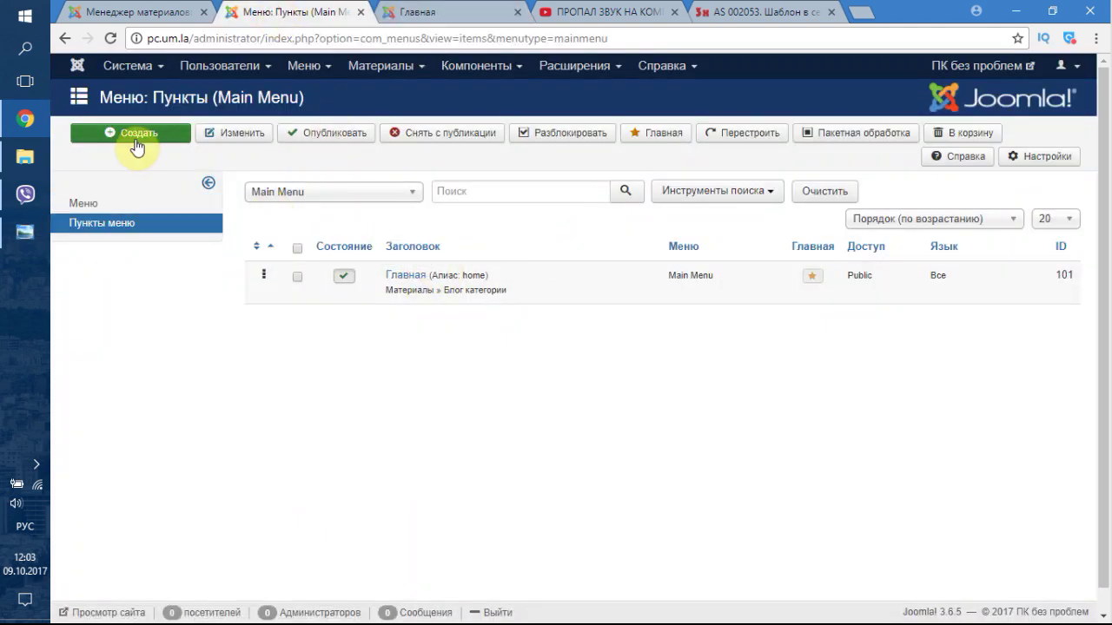
pyautogui.click(476, 74)
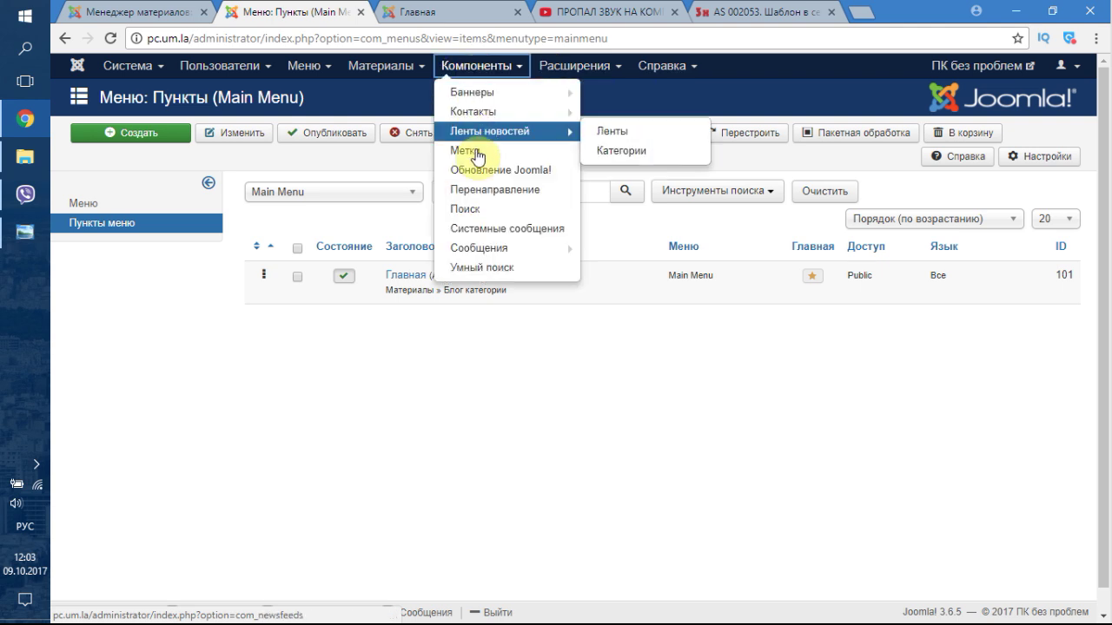
pyautogui.click(153, 137)
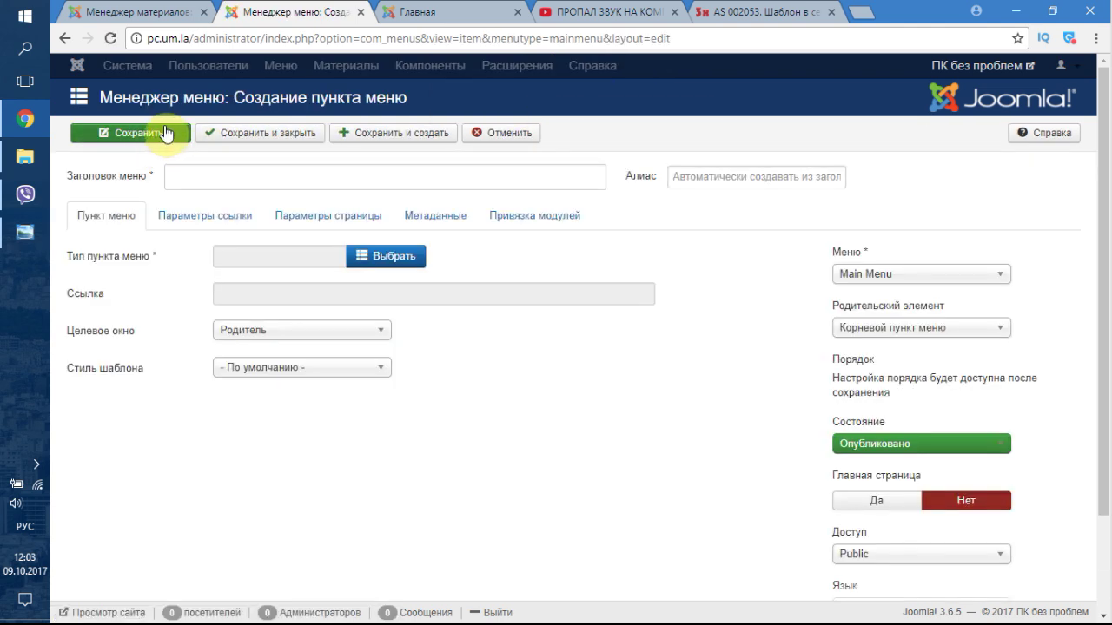
# - Set the new menu item's type to Контакты > Контакт
pyautogui.click(380, 258)
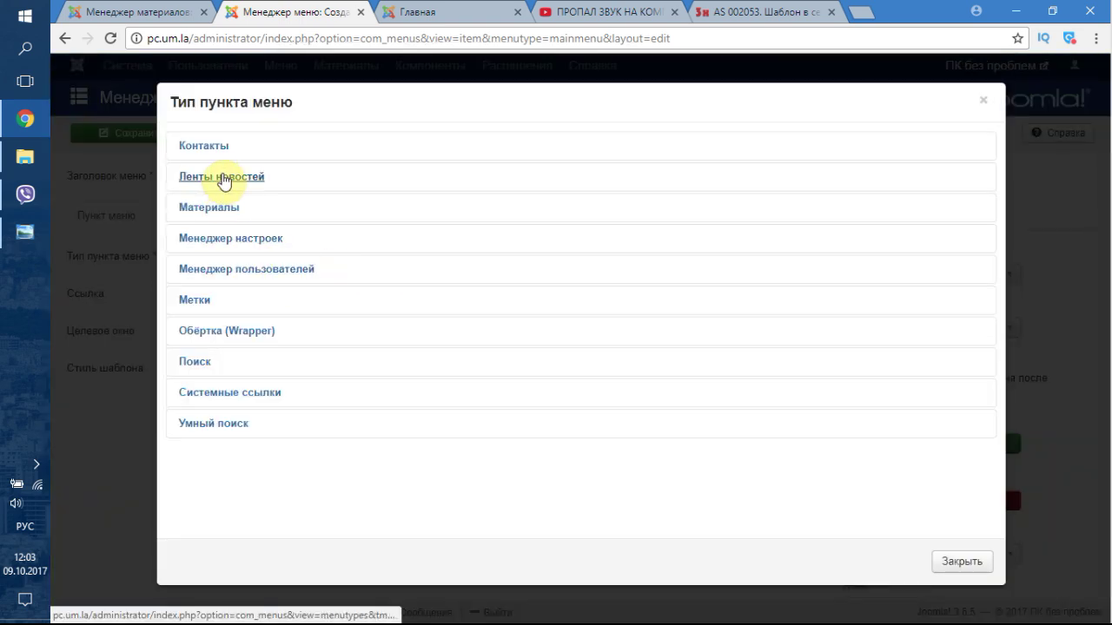
pyautogui.click(209, 147)
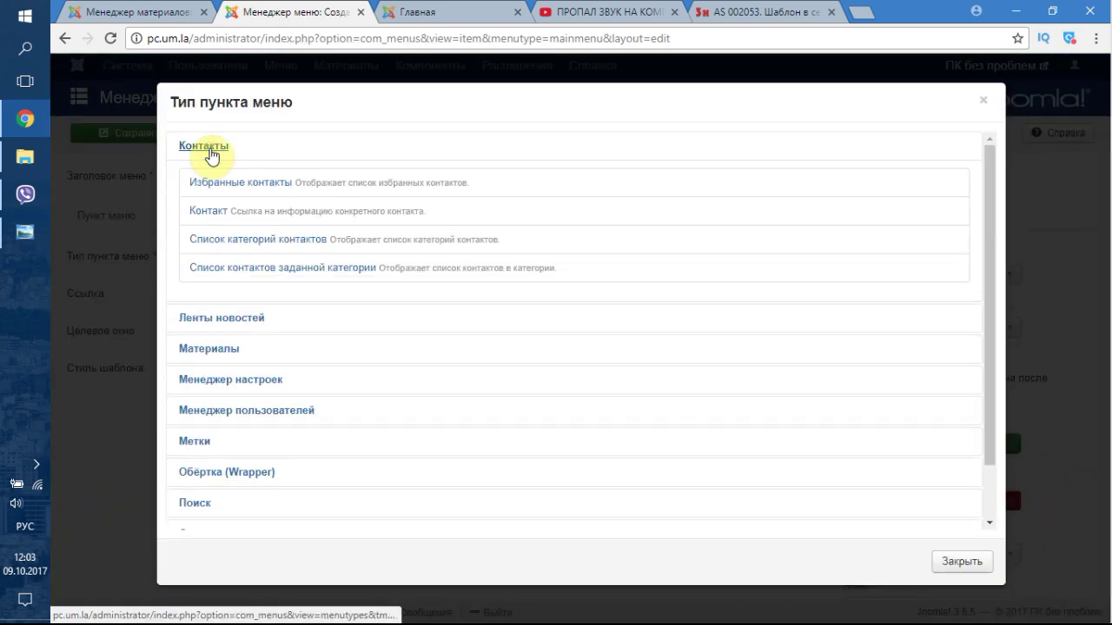
pyautogui.click(219, 214)
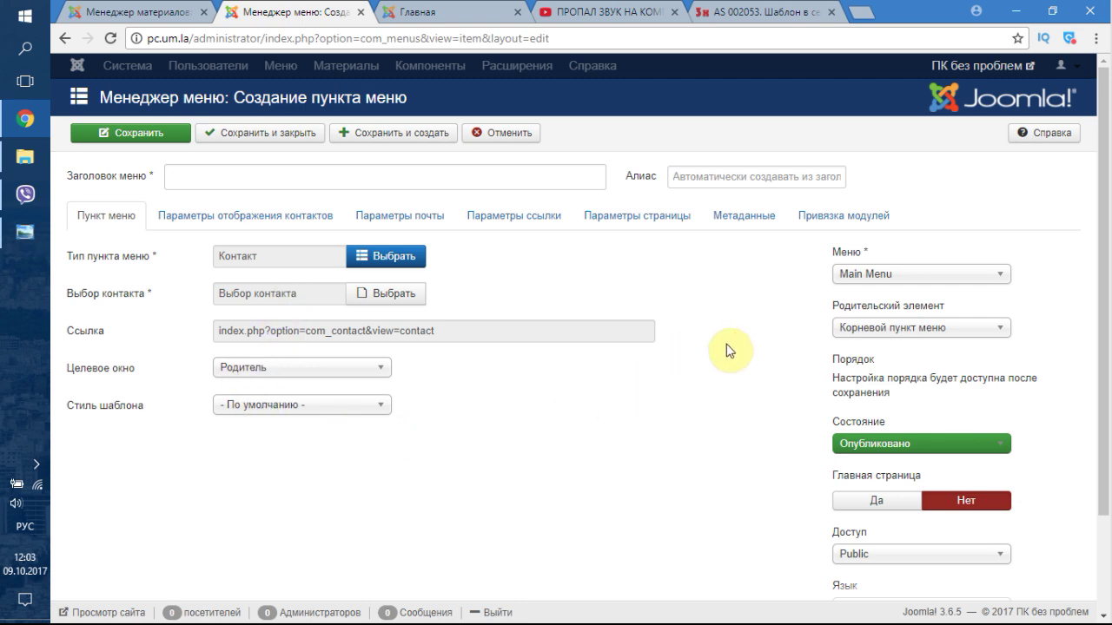
pyautogui.scroll(-2, 728, 355)
pyautogui.scroll(1, 727, 354)
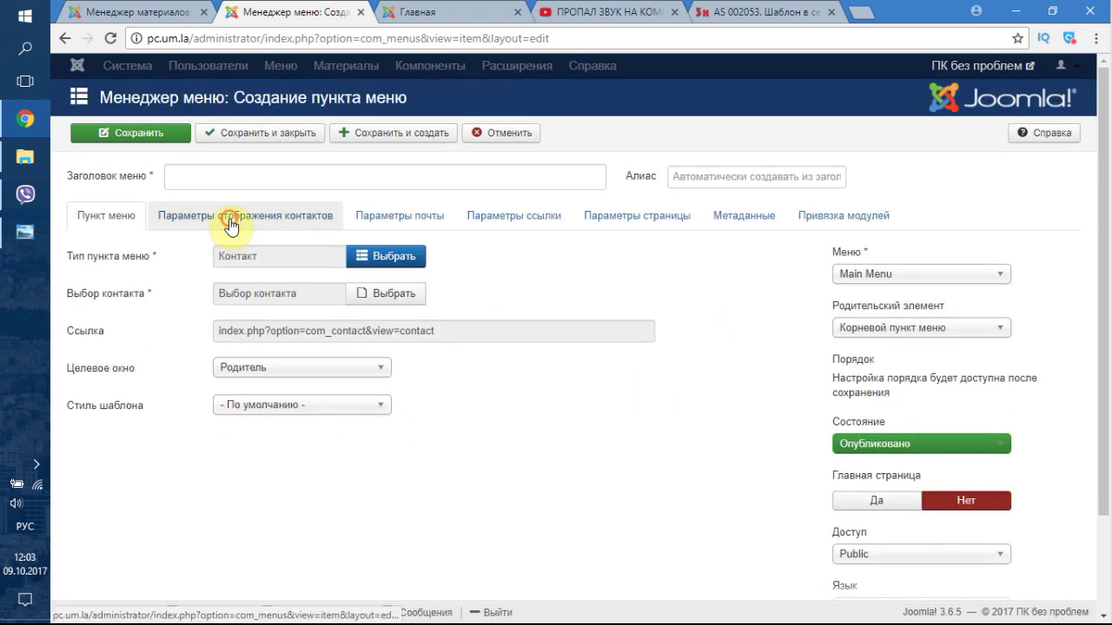
# - Review the contact display, mail, link and page display settings
pyautogui.click(230, 220)
pyautogui.click(409, 223)
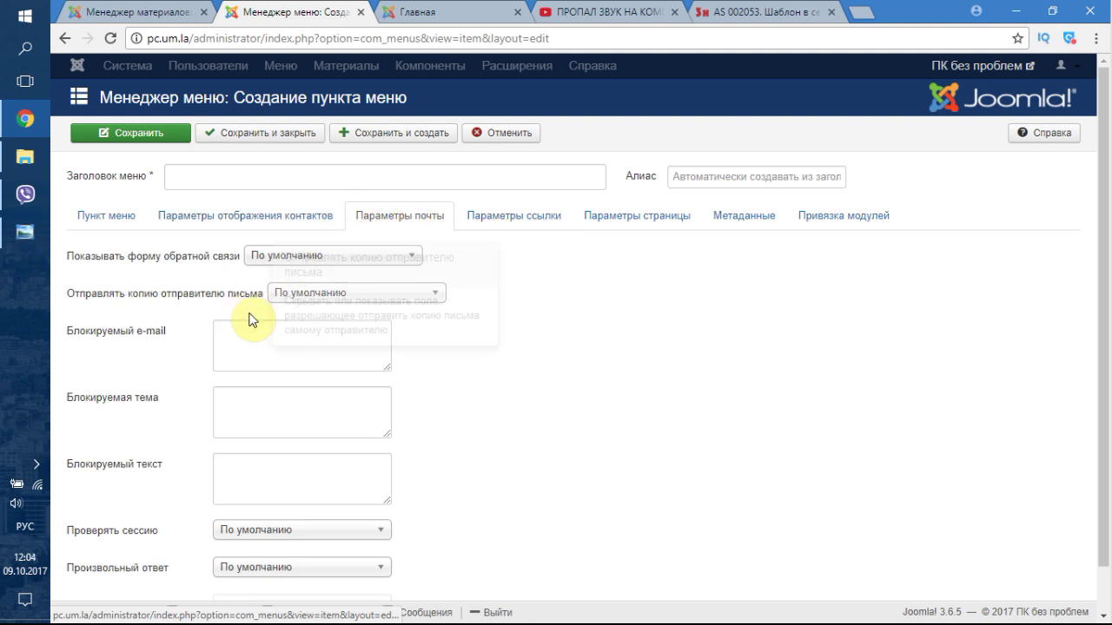
pyautogui.scroll(-1, 217, 291)
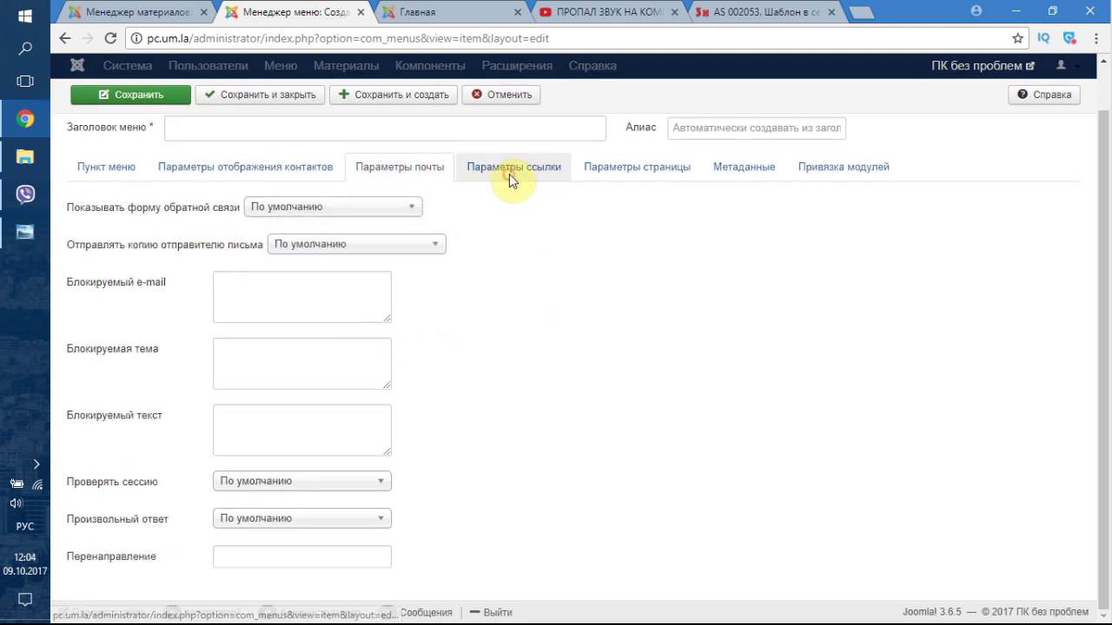
pyautogui.click(510, 174)
pyautogui.click(629, 203)
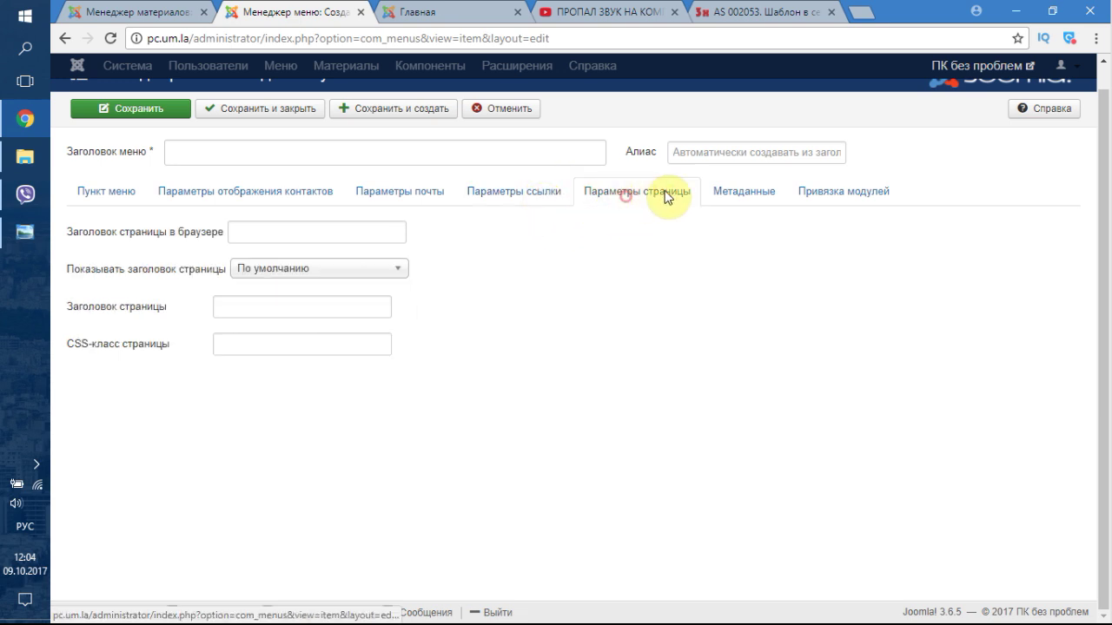
# - Enter Контакты as menu title and browser title, leaving the meta description blank
pyautogui.click(345, 231)
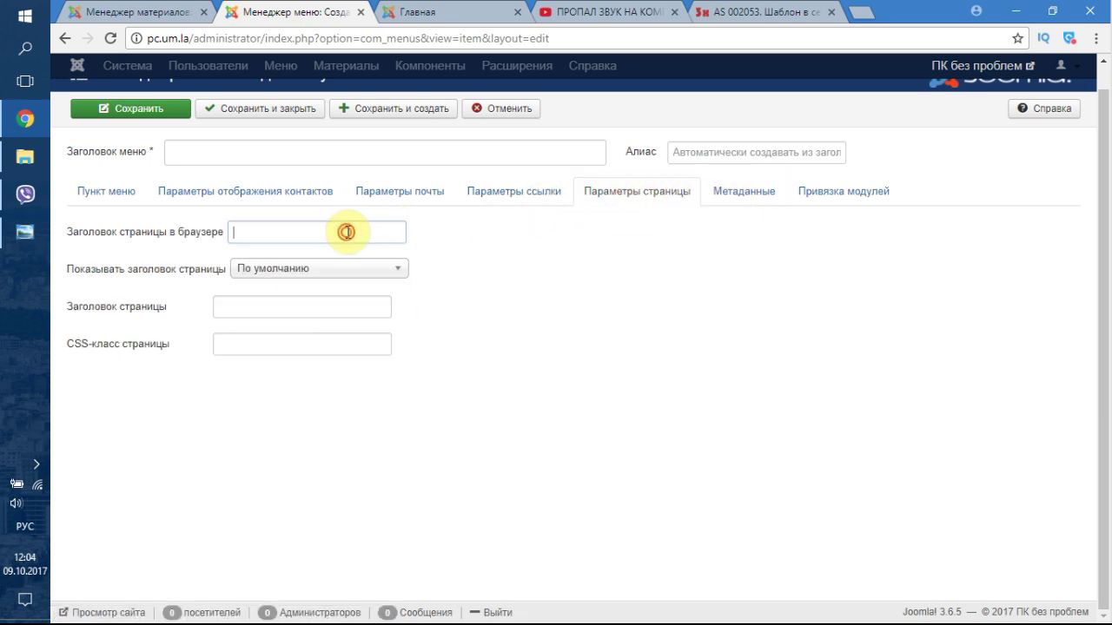
pyautogui.click(217, 144)
pyautogui.write('Контакты')
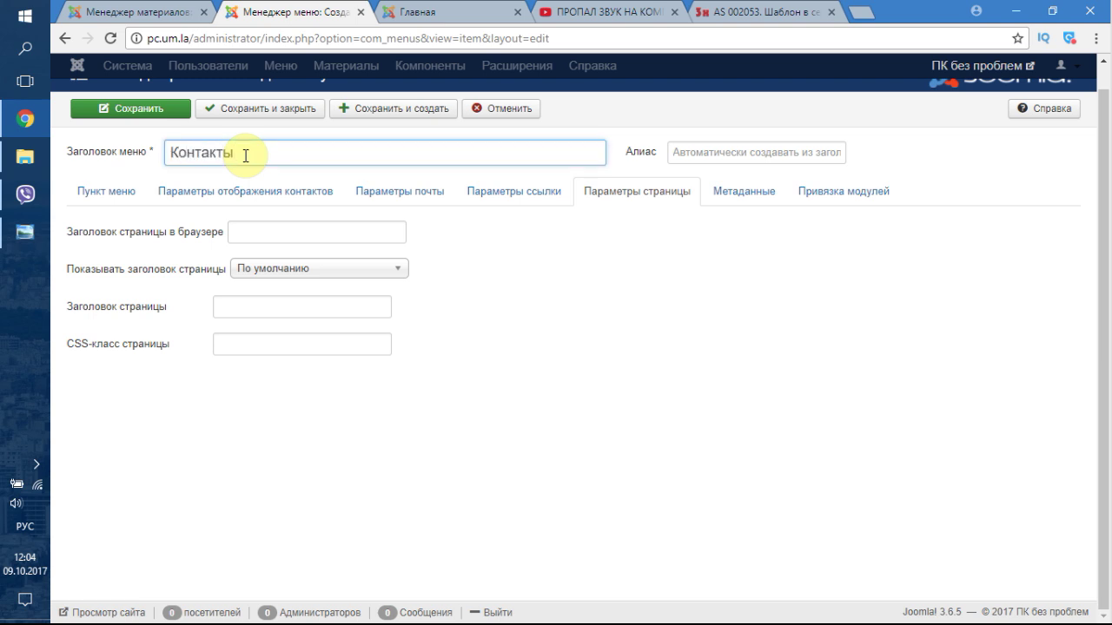
pyautogui.click(297, 234)
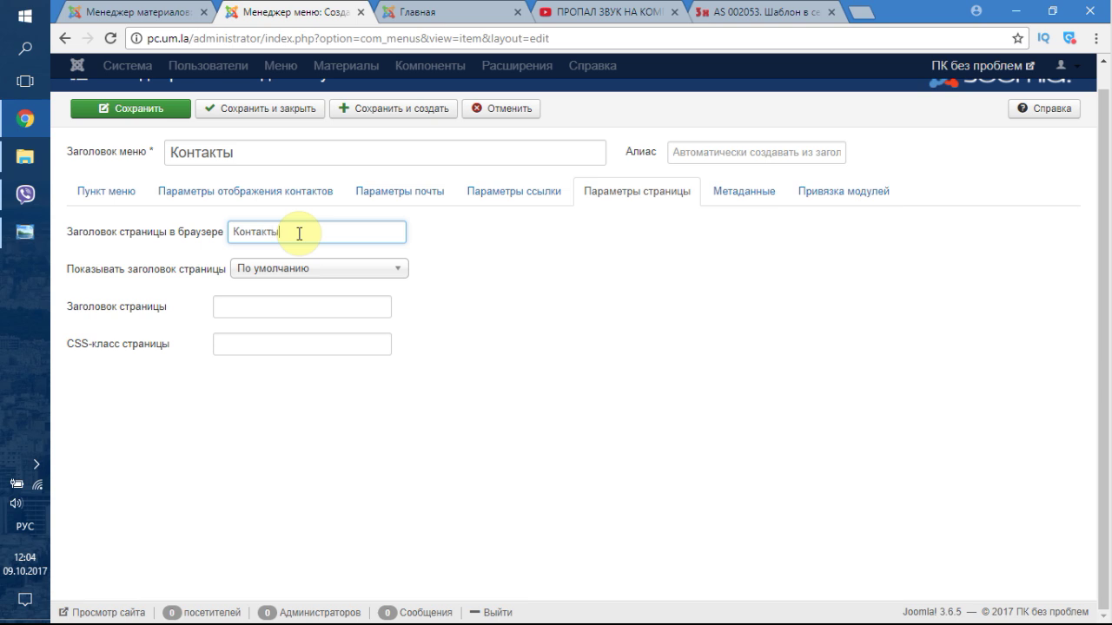
pyautogui.click(744, 191)
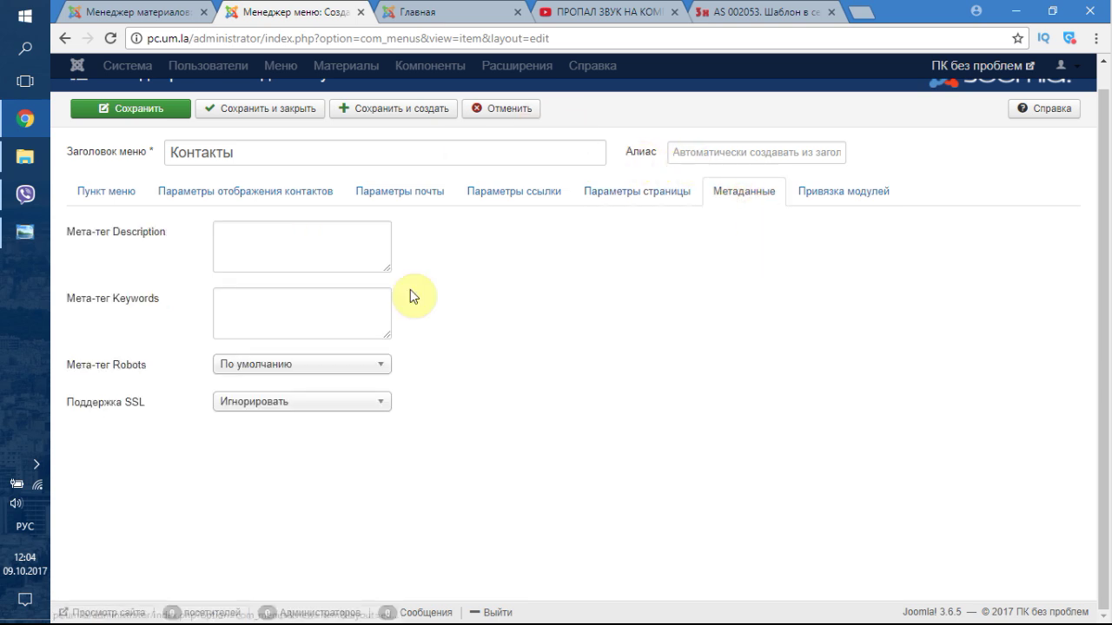
pyautogui.click(298, 251)
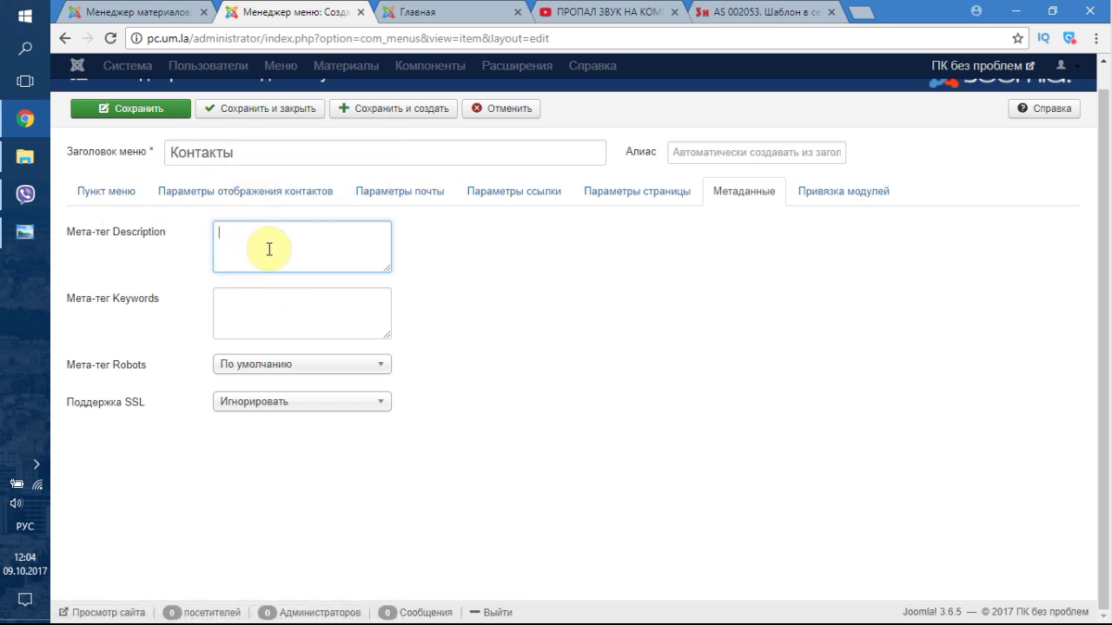
pyautogui.click(440, 300)
# - Link the item to the Менеджер по продажам contact and save it
pyautogui.click(292, 111)
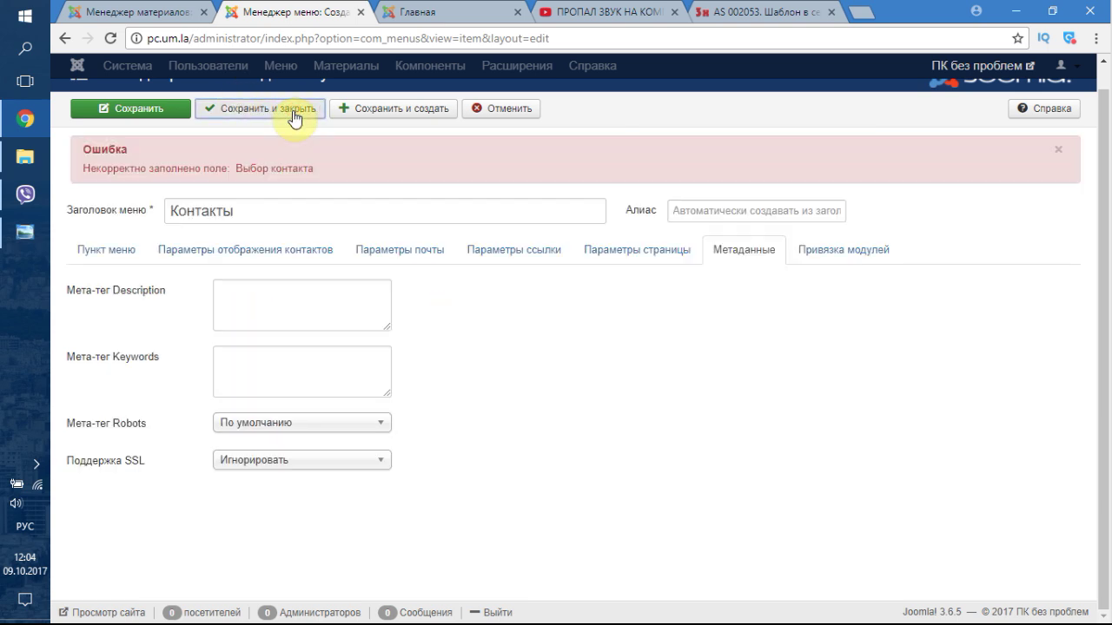
pyautogui.click(121, 249)
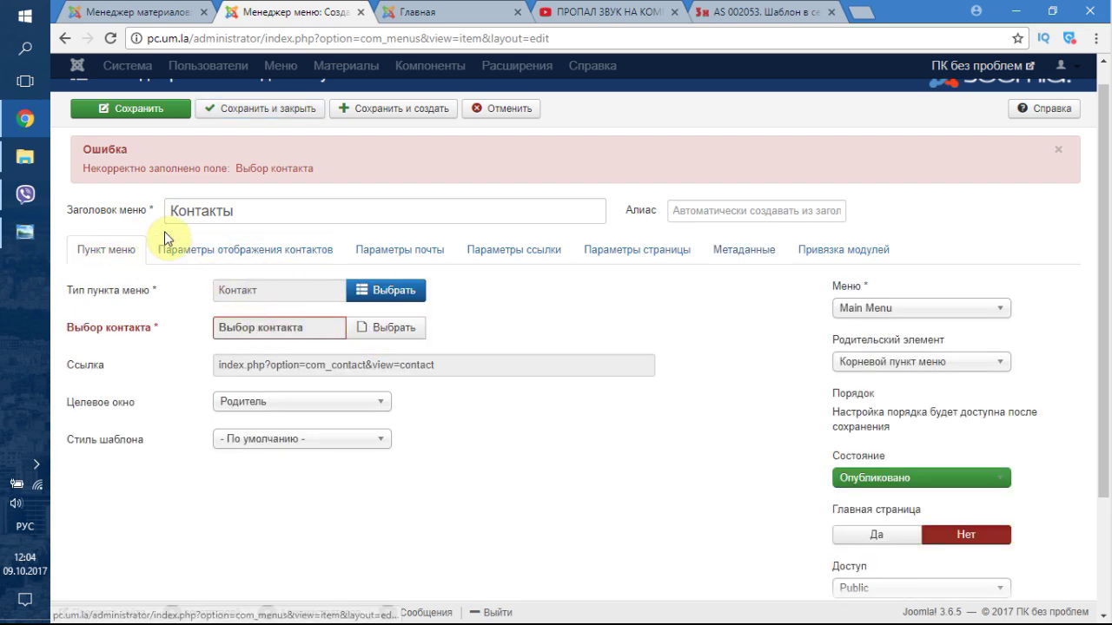
pyautogui.click(87, 251)
pyautogui.click(383, 328)
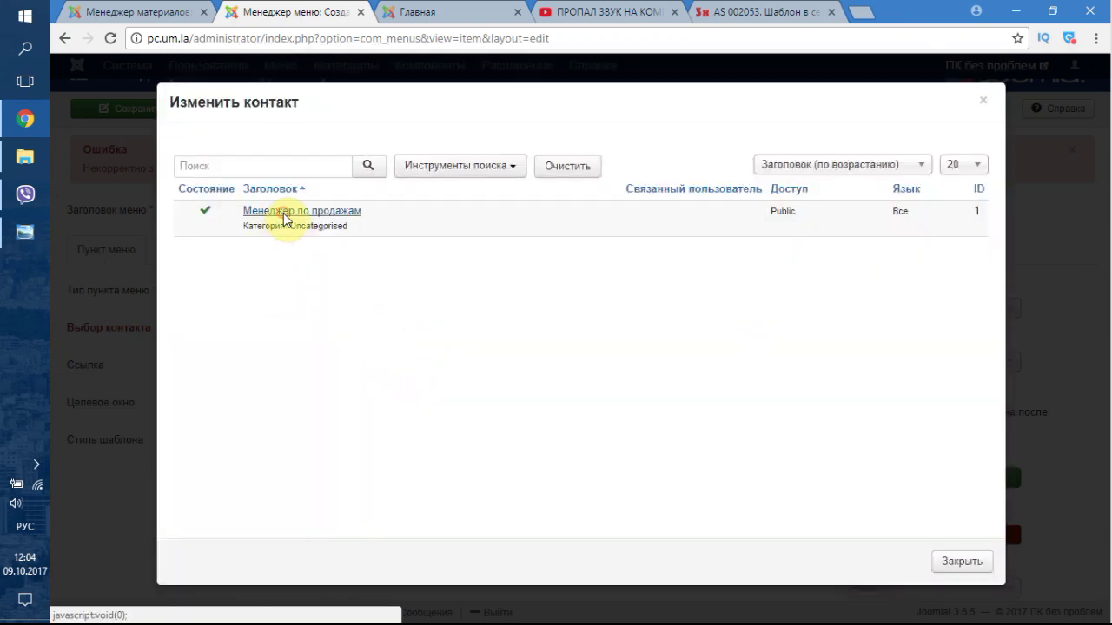
pyautogui.click(280, 212)
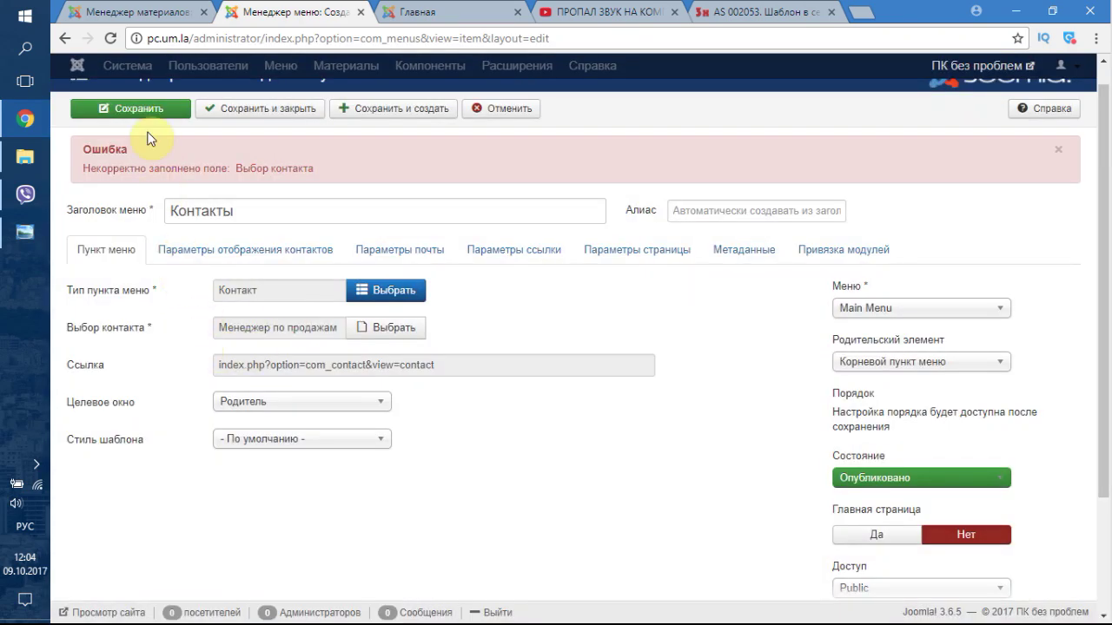
pyautogui.click(152, 115)
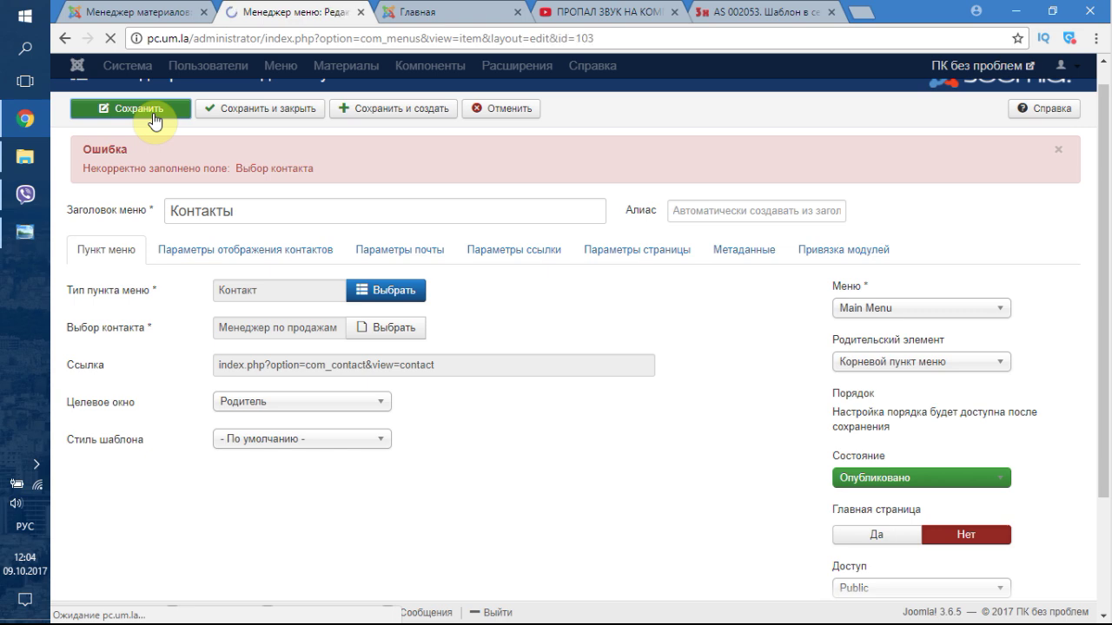
# - Reload the front page, dismiss the template alert, then go back to the Контакты item editor
pyautogui.click(430, 11)
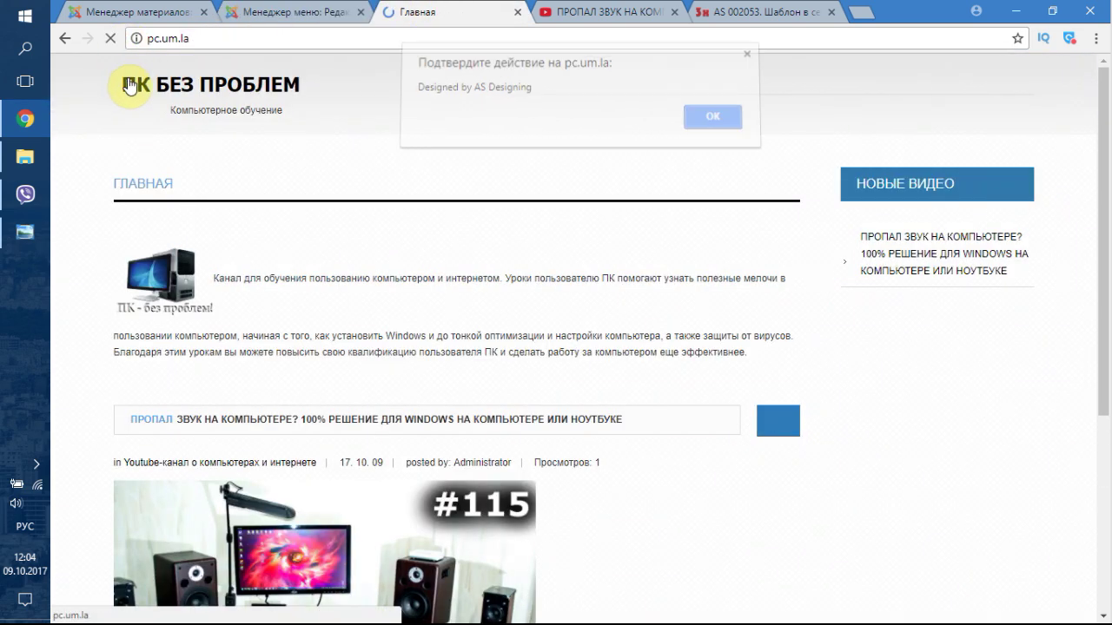
pyautogui.click(719, 130)
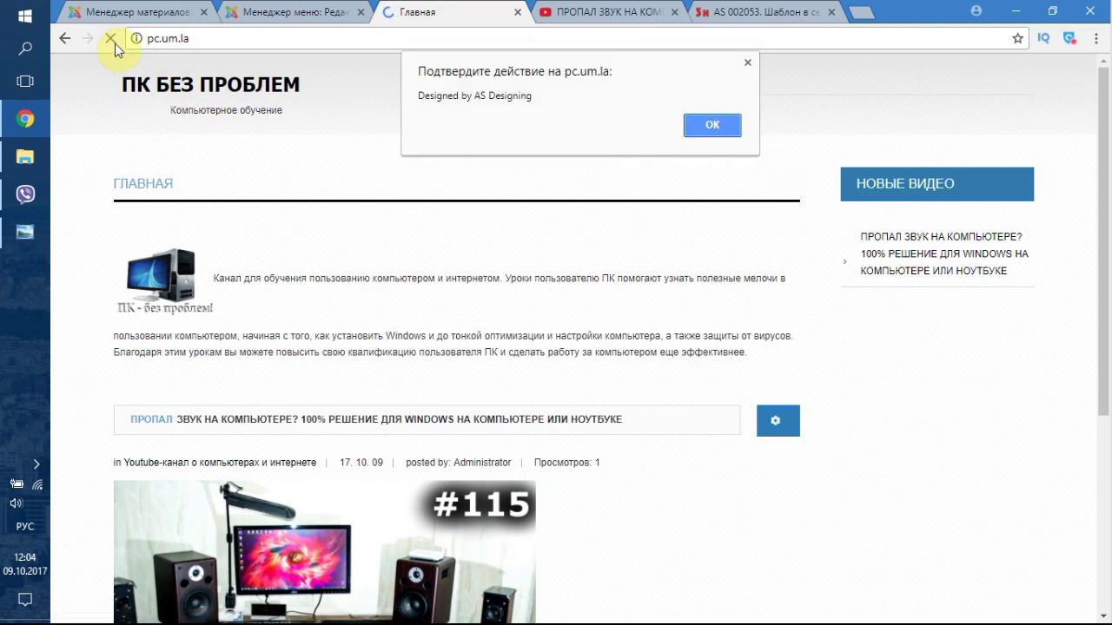
pyautogui.click(711, 127)
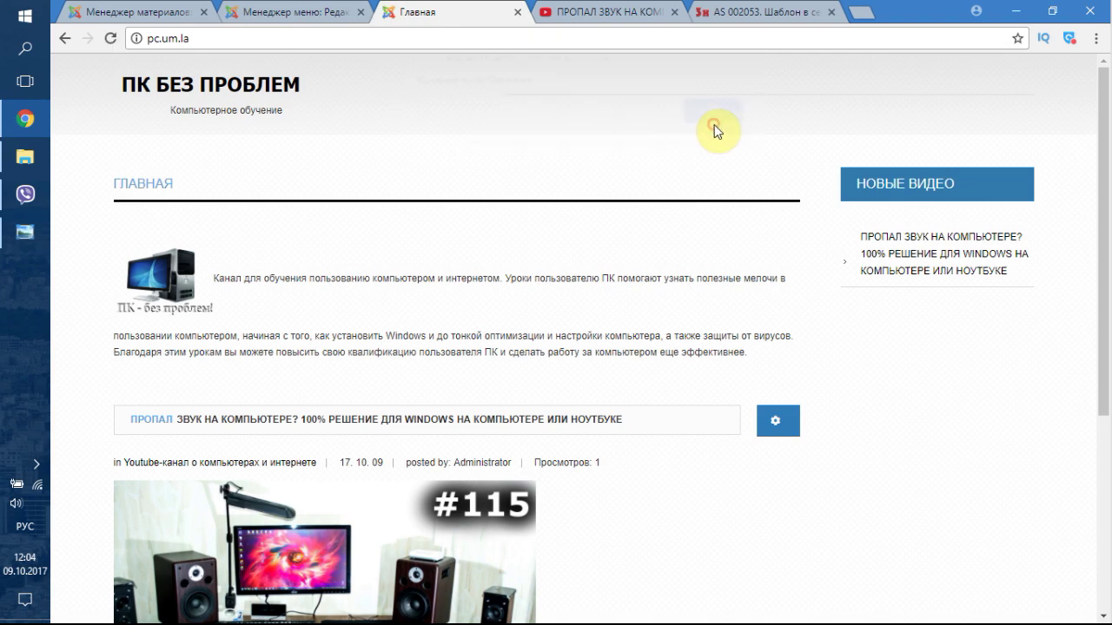
pyautogui.scroll(-4, 685, 254)
pyautogui.scroll(4, 737, 293)
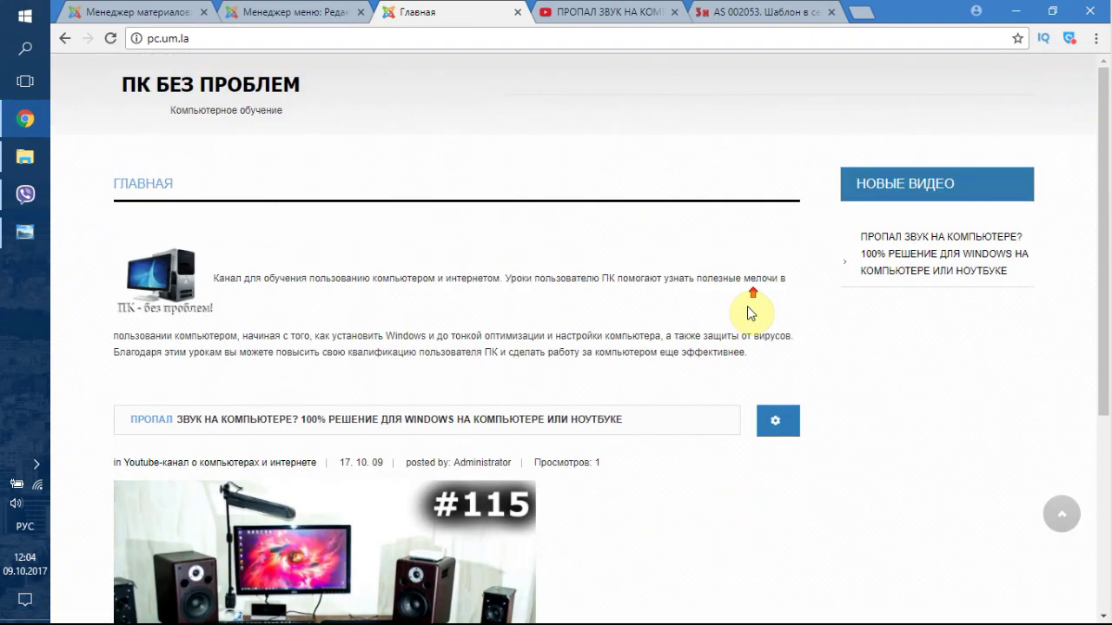
pyautogui.click(149, 9)
pyautogui.click(281, 9)
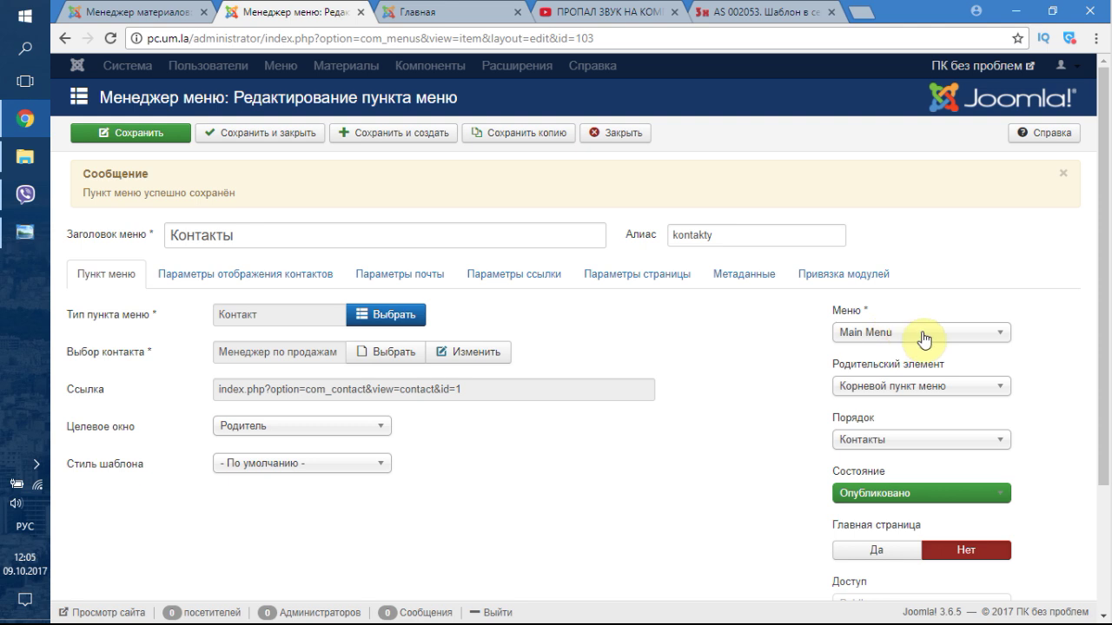
# - Close the Контакты editor, recheck the front page, and return to the Main Menu items list
pyautogui.click(603, 135)
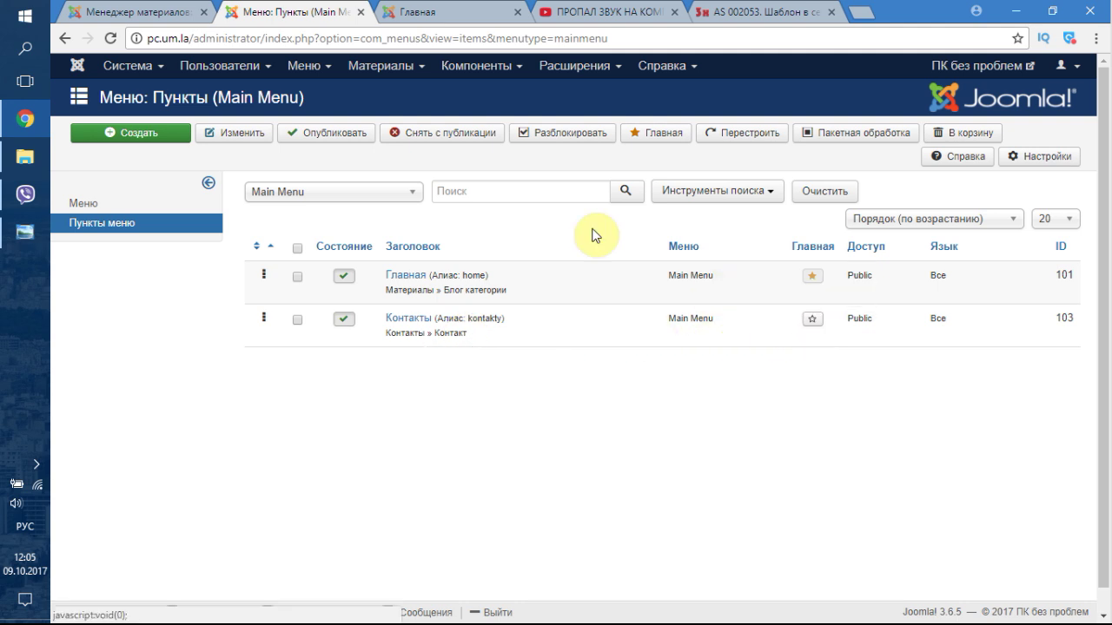
pyautogui.click(426, 12)
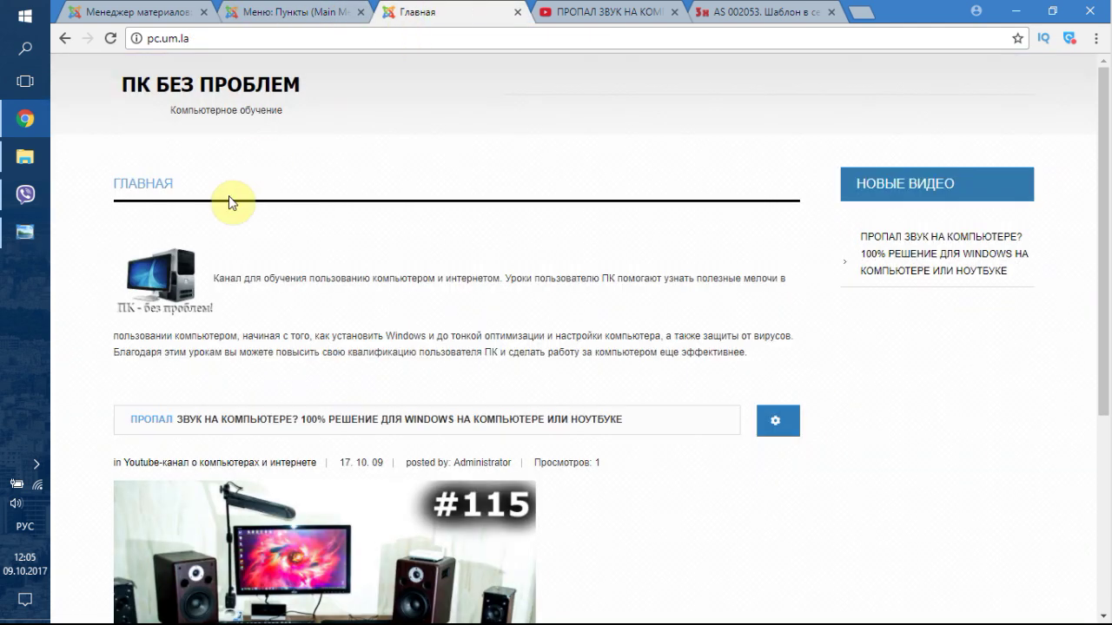
pyautogui.click(174, 78)
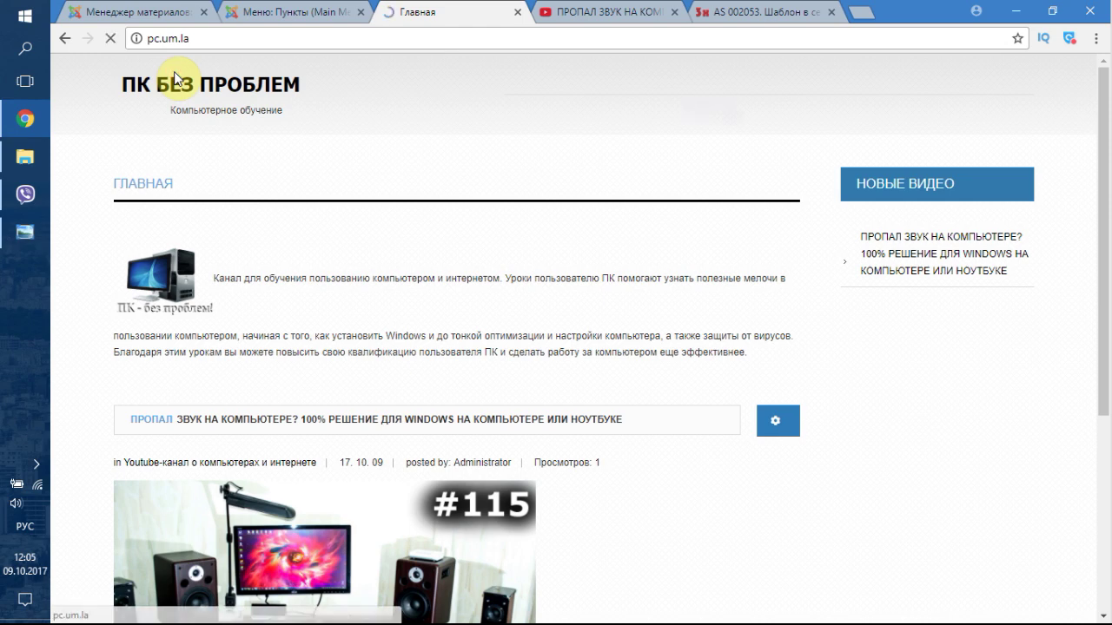
pyautogui.click(716, 129)
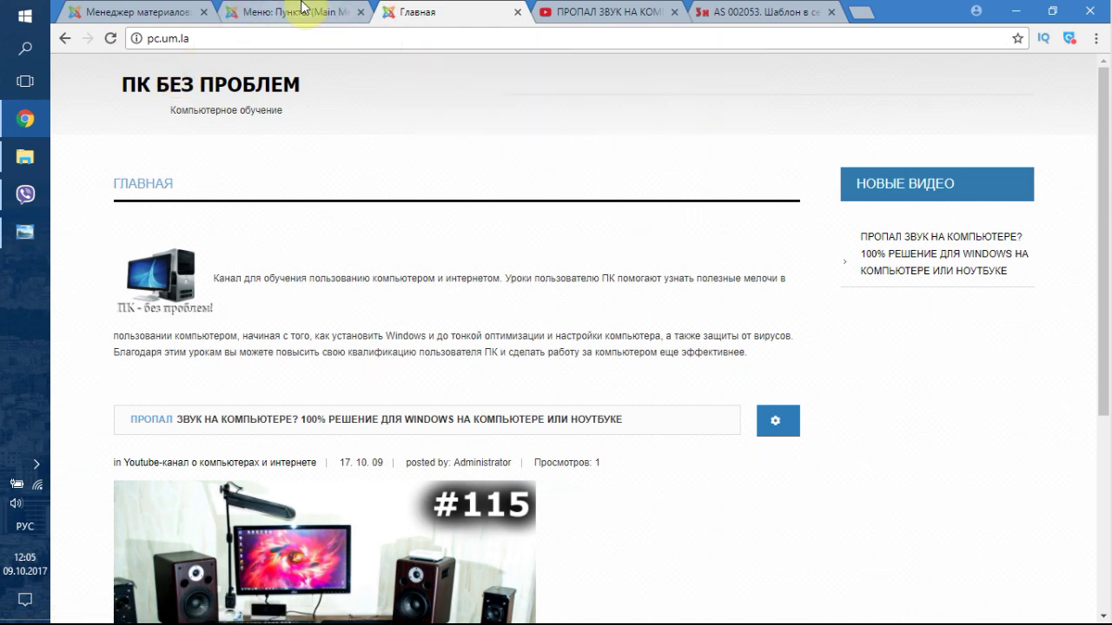
pyautogui.click(295, 12)
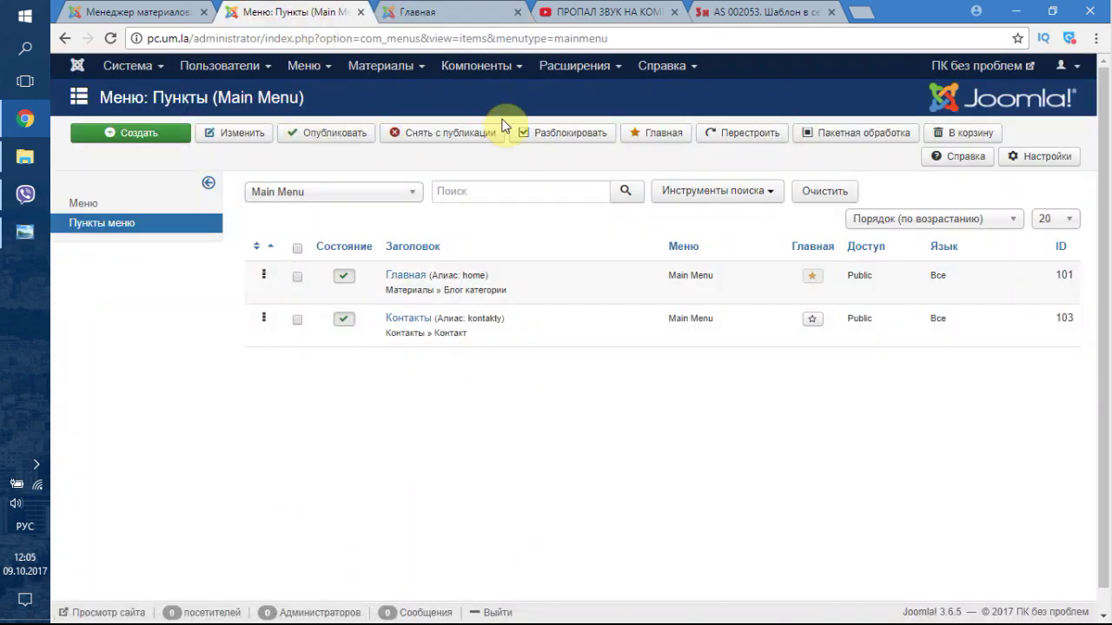
# - Open the AS 002053 Free site template style for editing
pyautogui.click(579, 75)
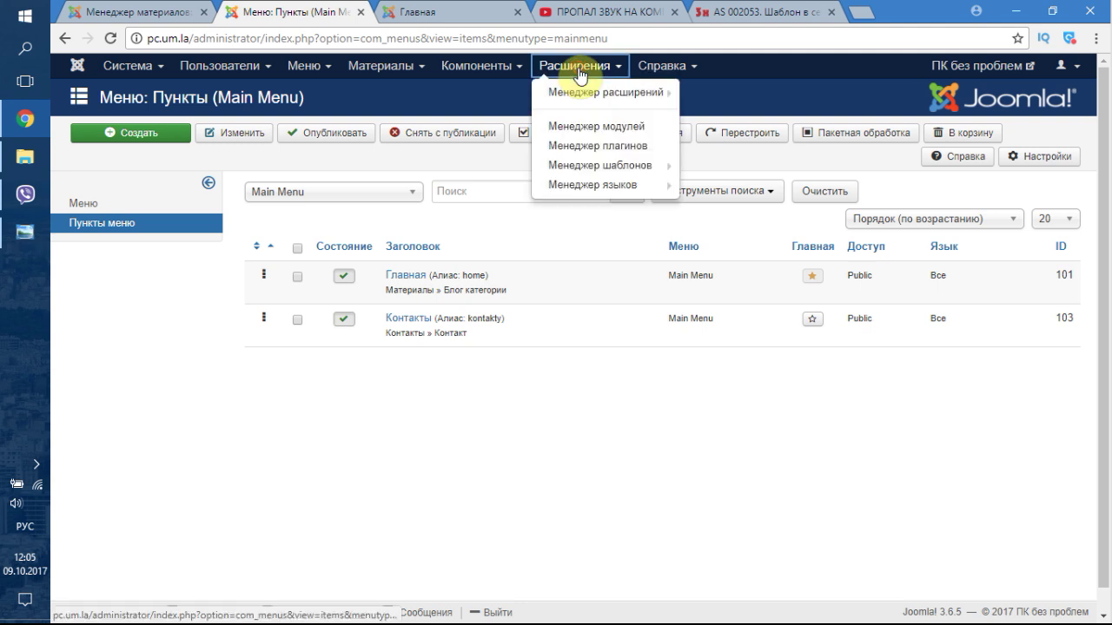
pyautogui.click(591, 166)
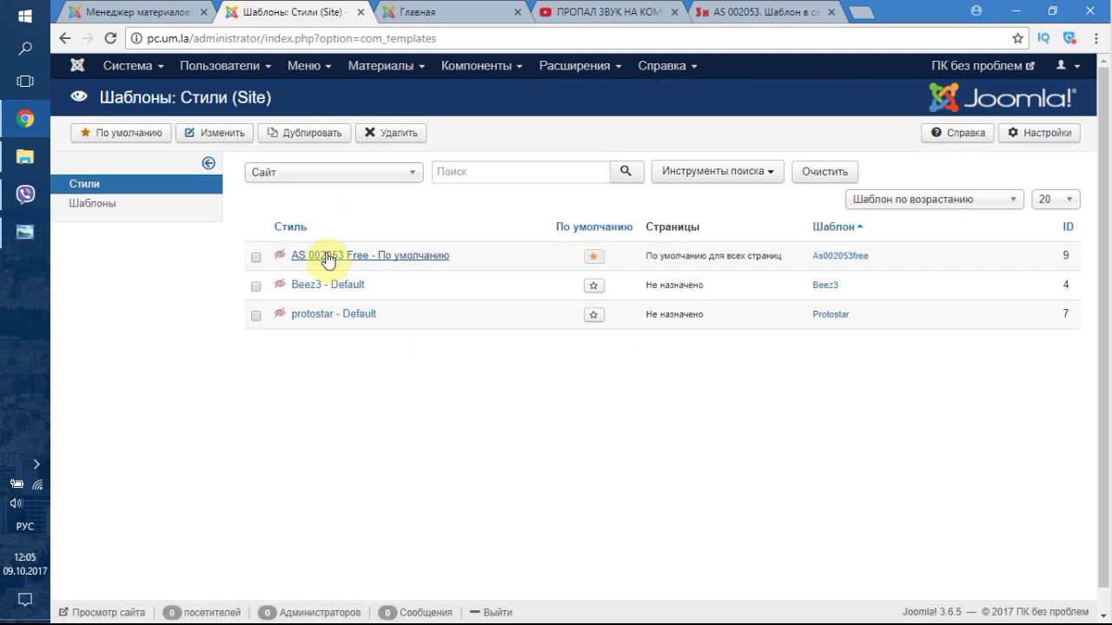
pyautogui.click(328, 257)
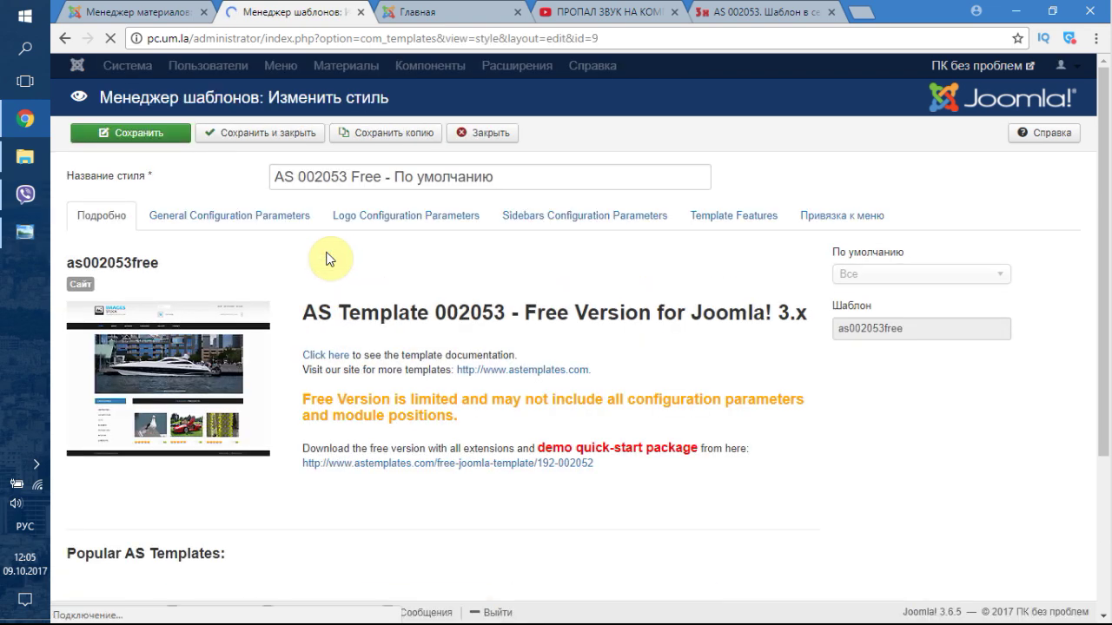
pyautogui.scroll(-2, 353, 337)
pyautogui.scroll(-1, 352, 337)
pyautogui.scroll(3, 355, 336)
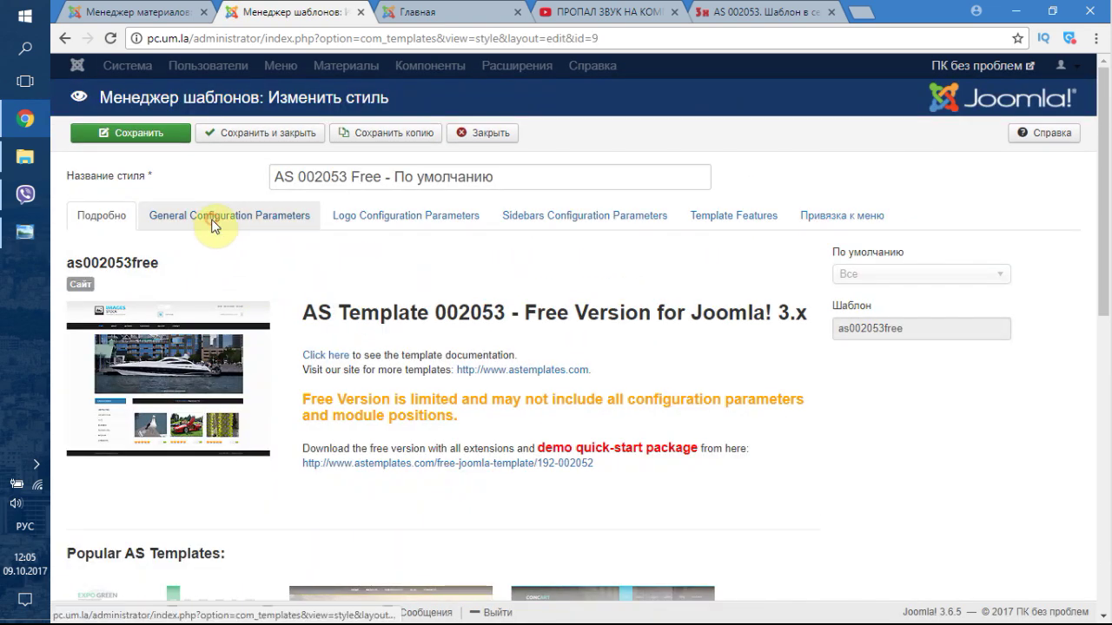
# - Assign the style to both Главная and Контакты menu items, then save and close
pyautogui.click(215, 224)
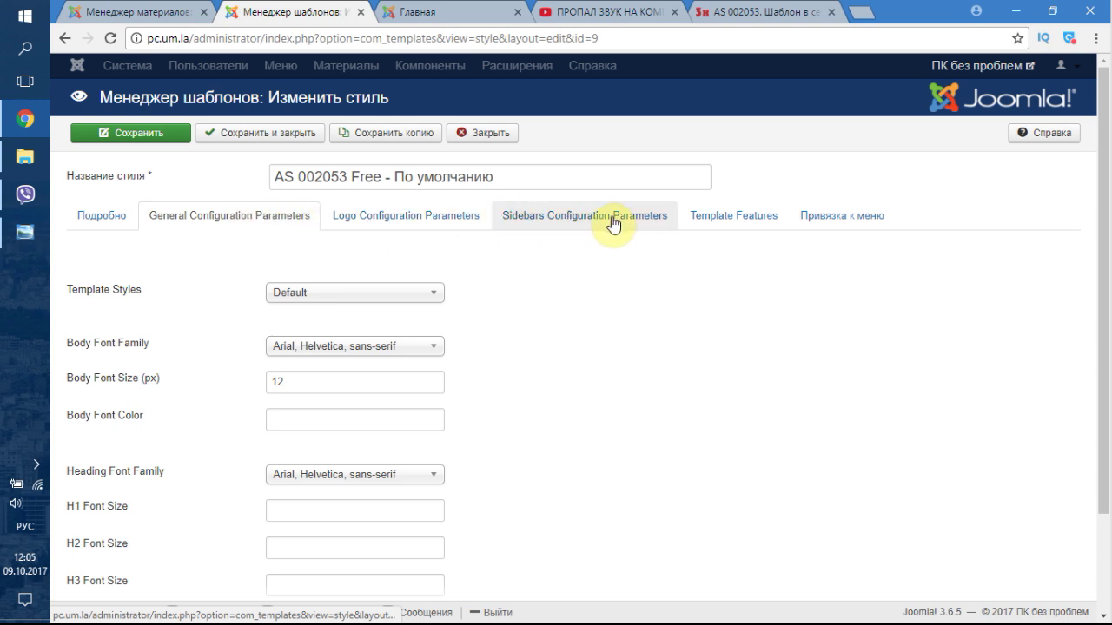
pyautogui.click(818, 218)
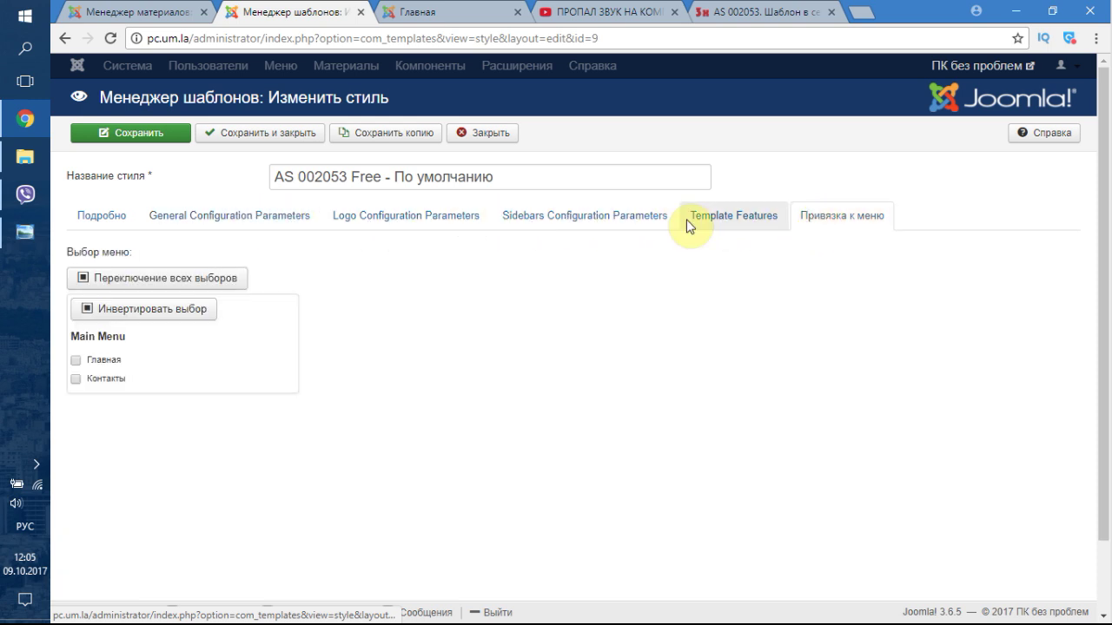
pyautogui.click(137, 280)
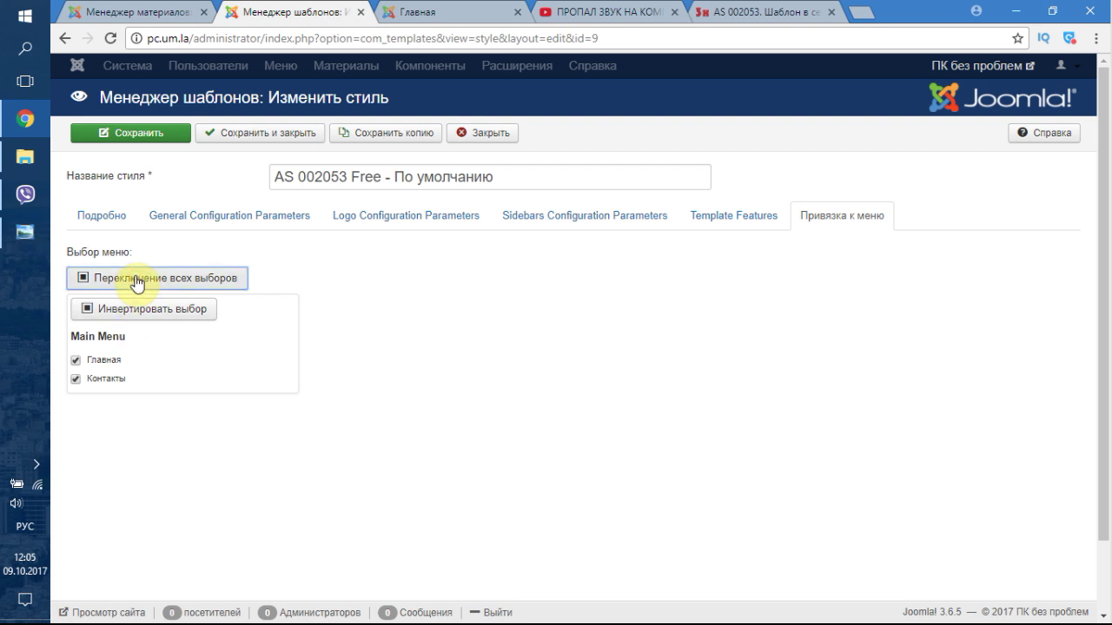
pyautogui.click(228, 135)
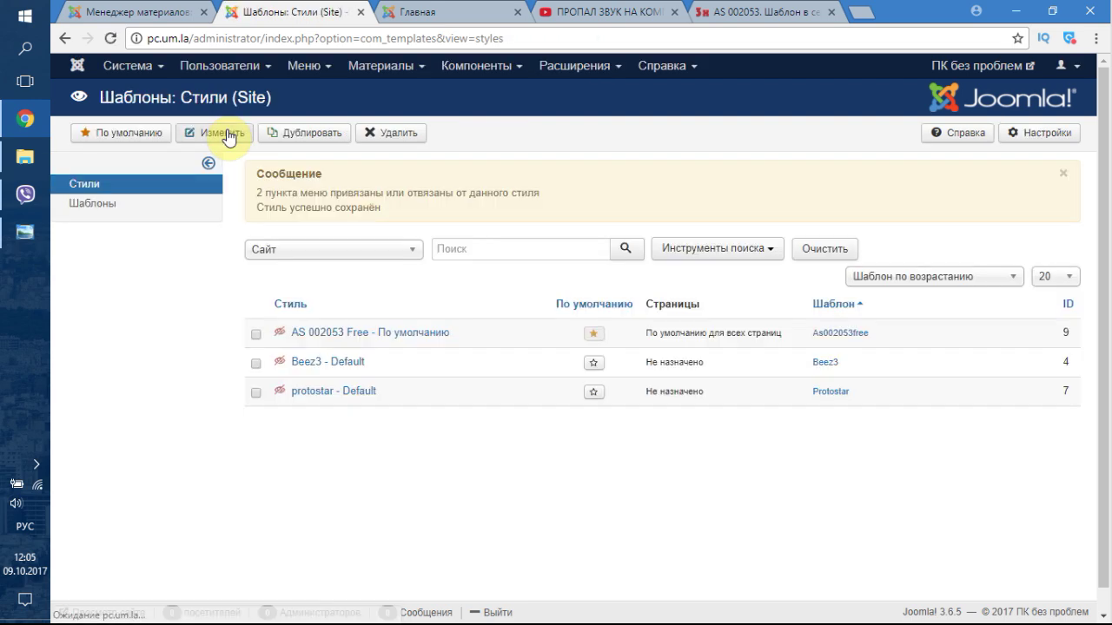
# - Reload the front page, dismiss the template alerts and inspect the ГЛАВНАЯ heading
pyautogui.click(417, 11)
pyautogui.click(120, 39)
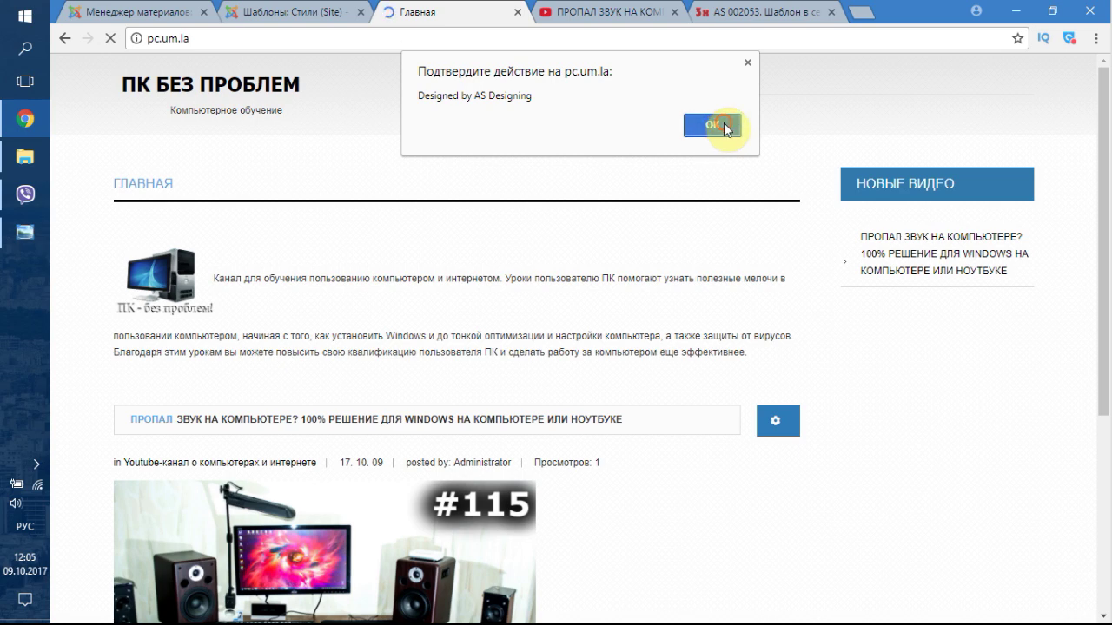
pyautogui.click(714, 126)
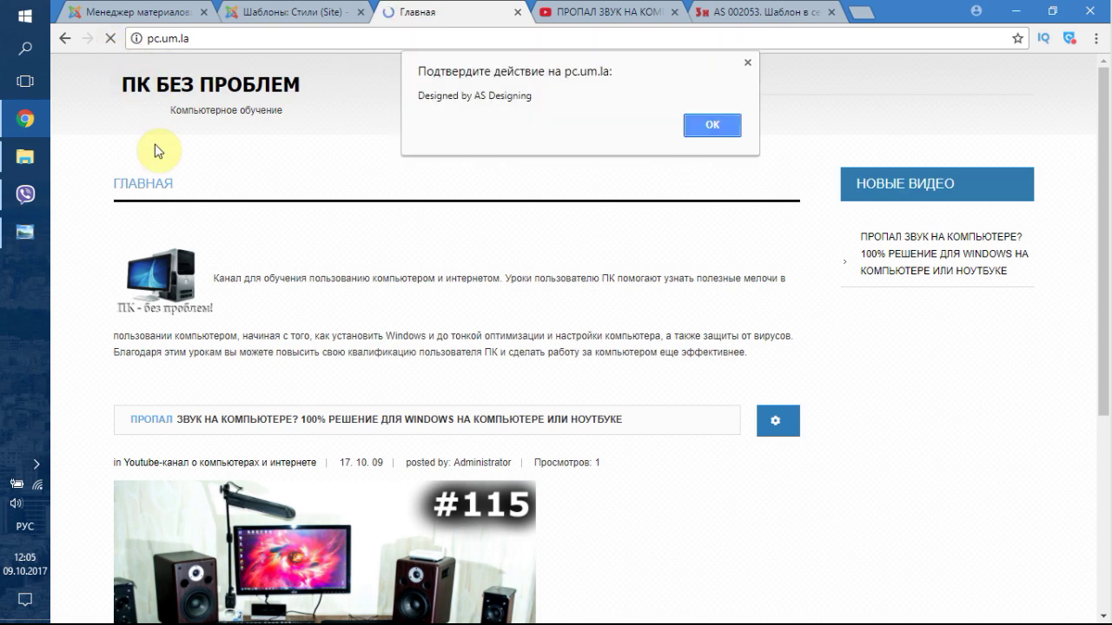
pyautogui.click(706, 122)
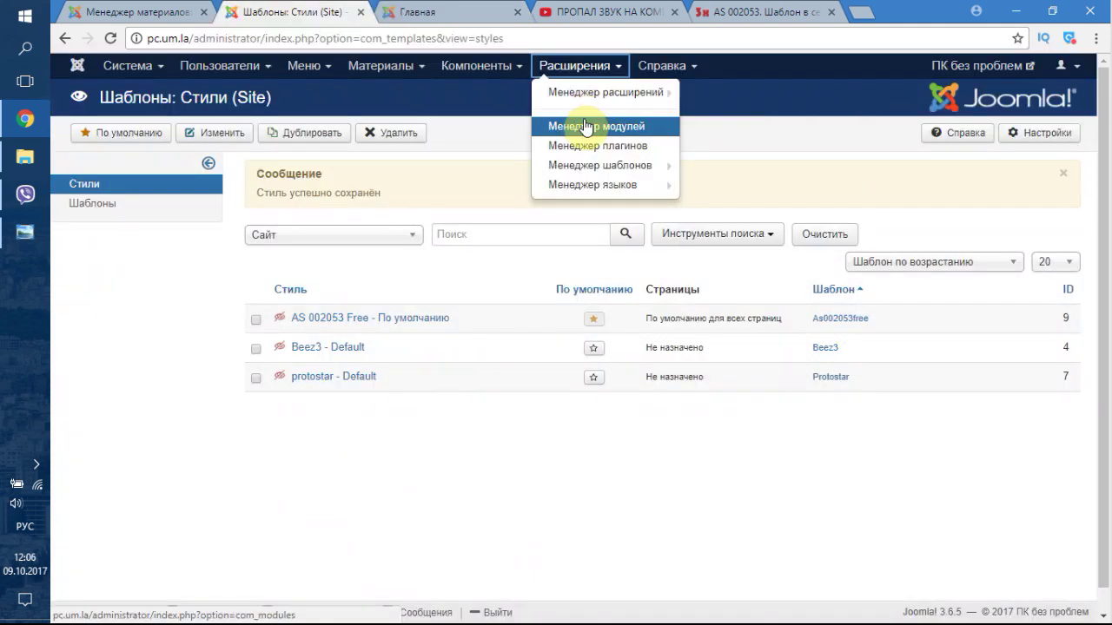
pyautogui.click(404, 12)
pyautogui.moveTo(116, 181); pyautogui.dragTo(375, 303)
pyautogui.click(375, 303)
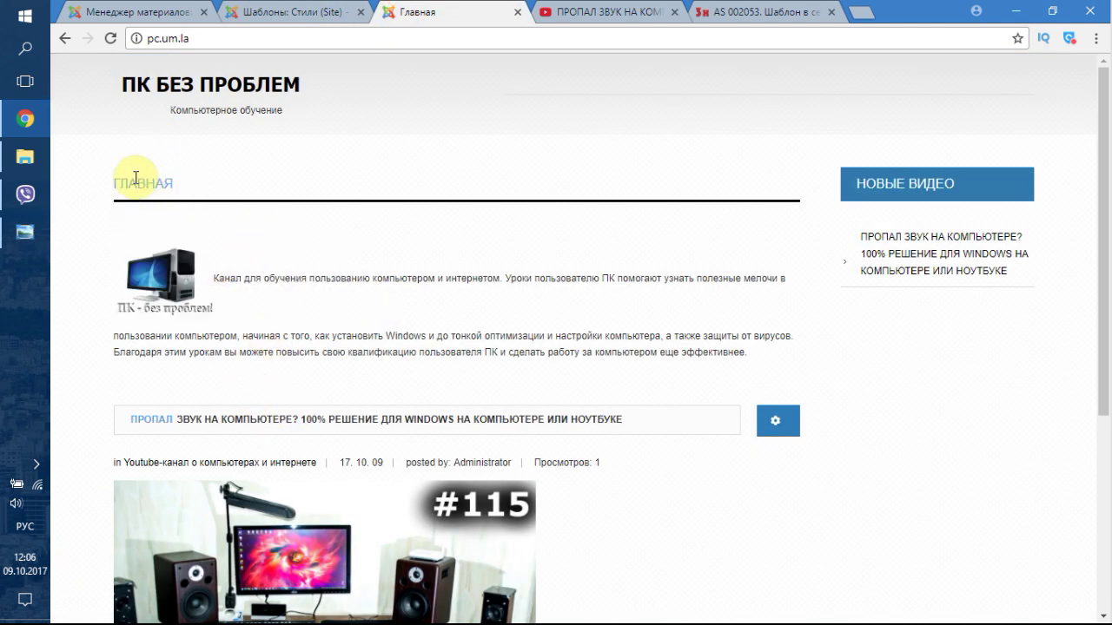
pyautogui.moveTo(113, 183); pyautogui.dragTo(186, 199)
pyautogui.click(191, 201)
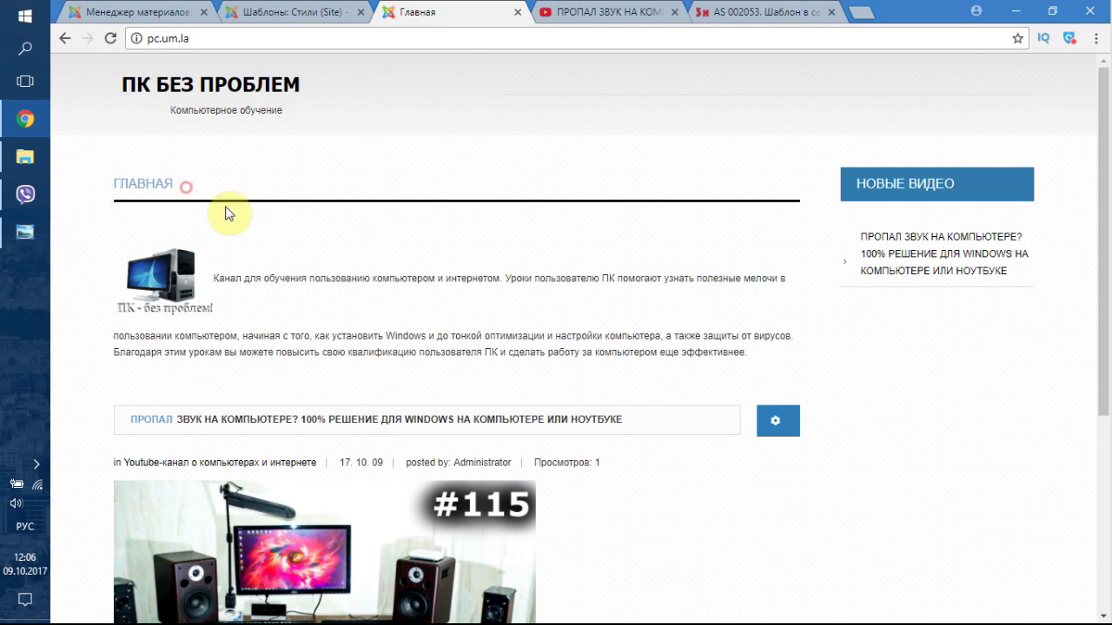
pyautogui.scroll(-3, 677, 315)
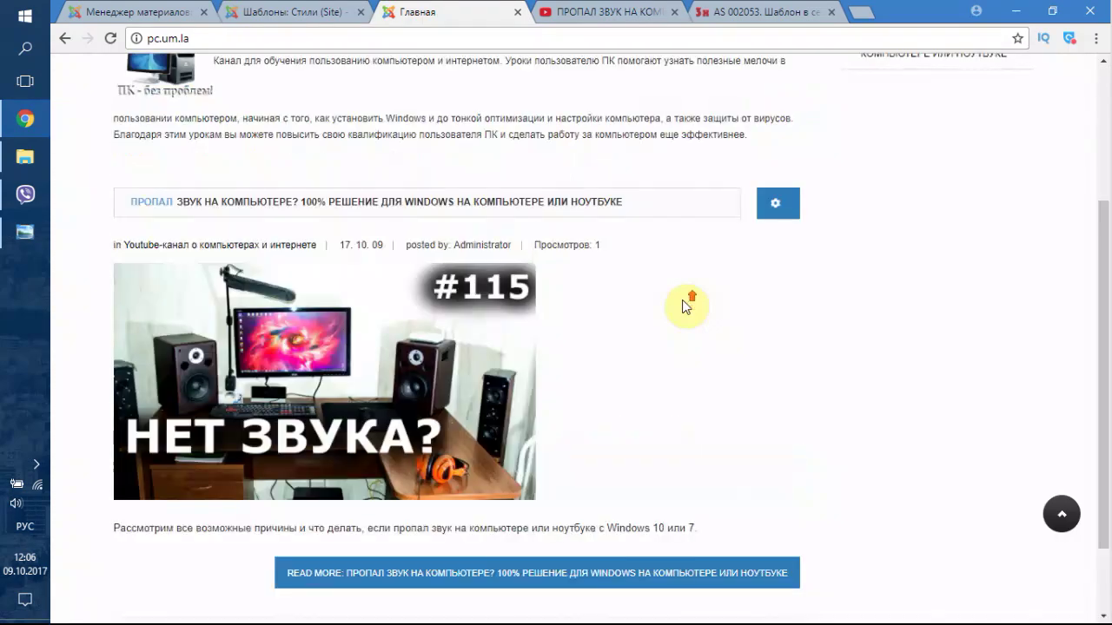
pyautogui.scroll(3, 689, 303)
pyautogui.moveTo(114, 184); pyautogui.dragTo(199, 186)
# - Return to the template styles list and go to the Module Manager
pyautogui.click(273, 11)
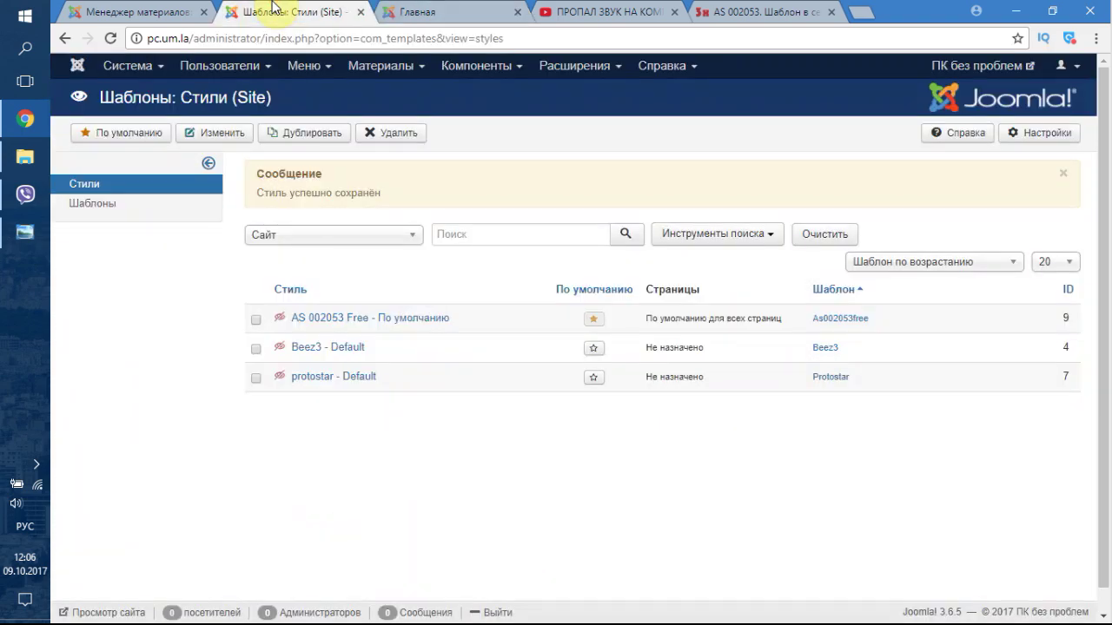
pyautogui.click(379, 9)
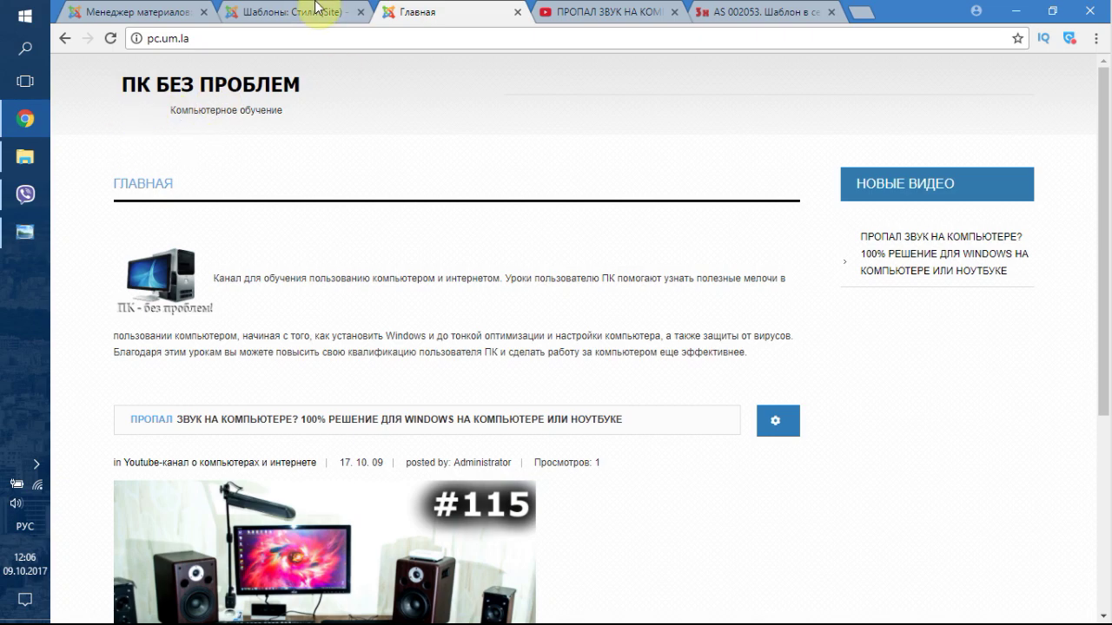
pyautogui.click(314, 9)
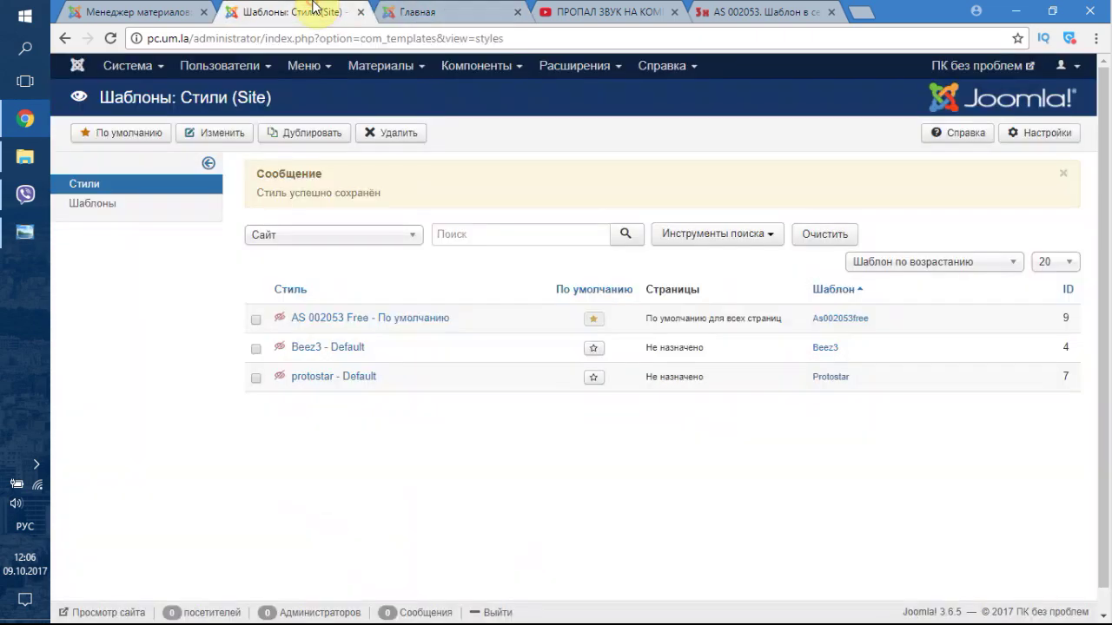
pyautogui.click(573, 67)
pyautogui.click(584, 121)
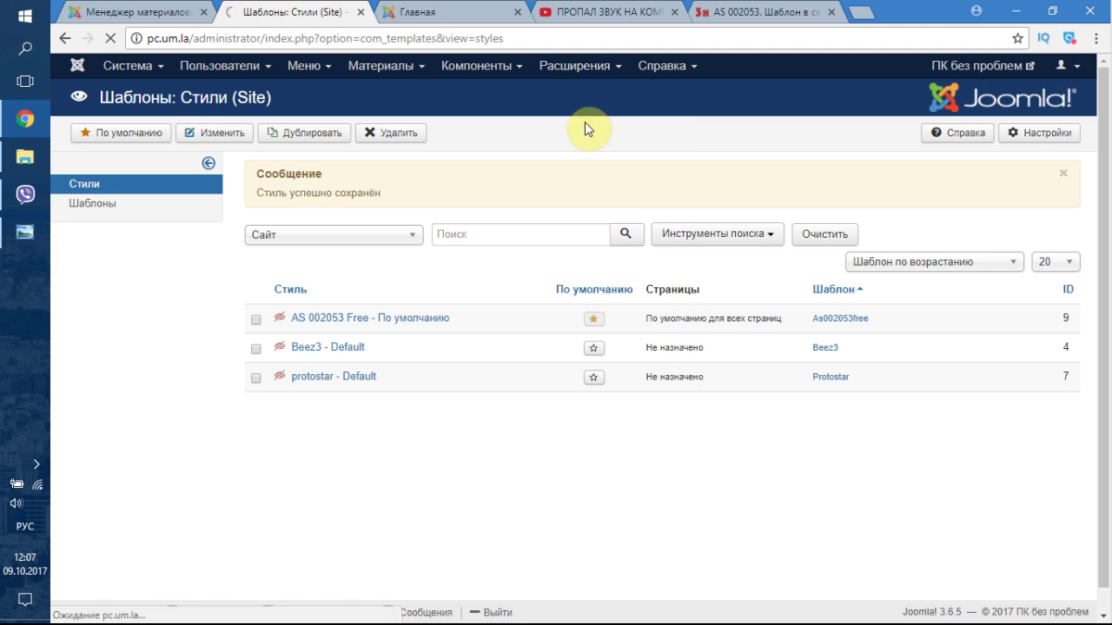
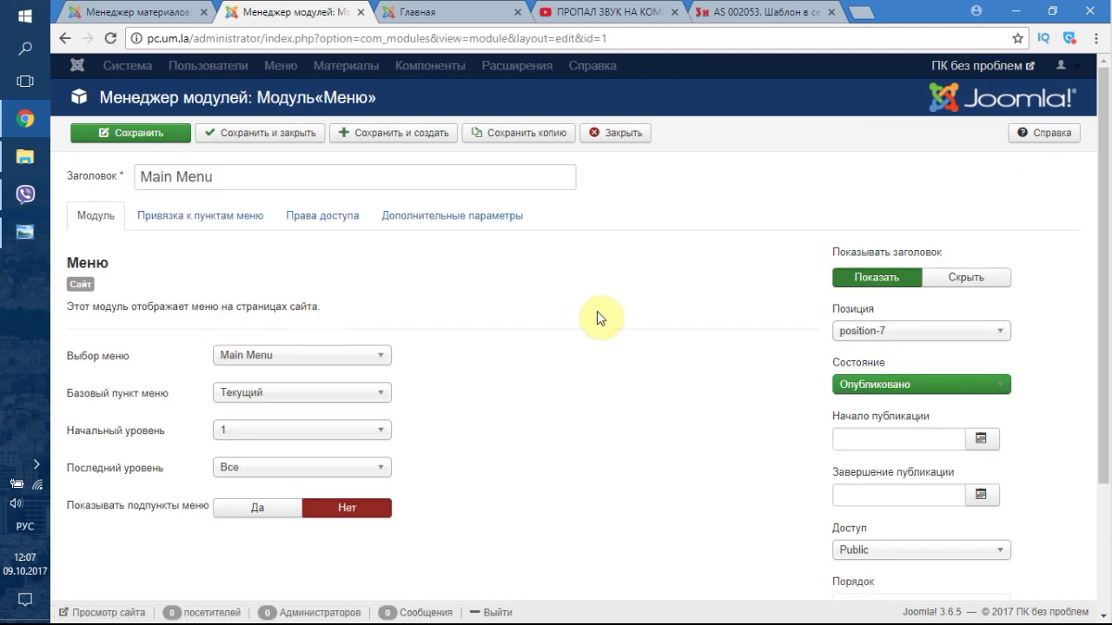
# - Move the Main Menu module to as-position-21, save, and check the site's home page
pyautogui.click(932, 333)
pyautogui.moveTo(999, 537); pyautogui.dragTo(988, 379)
pyautogui.scroll(-5, 913, 455)
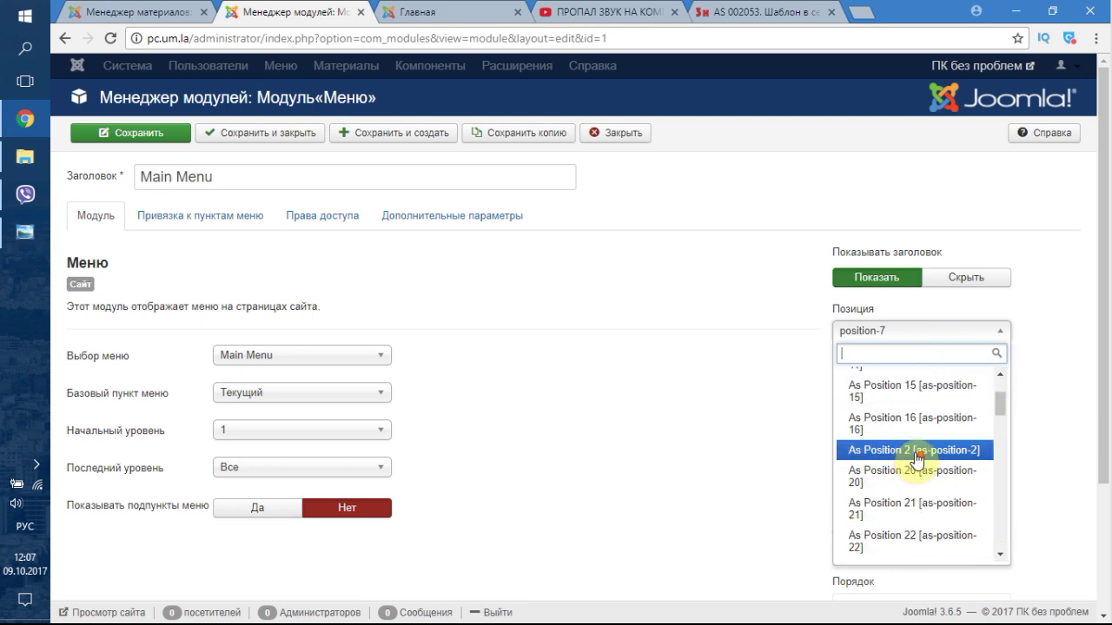
pyautogui.scroll(3, 919, 486)
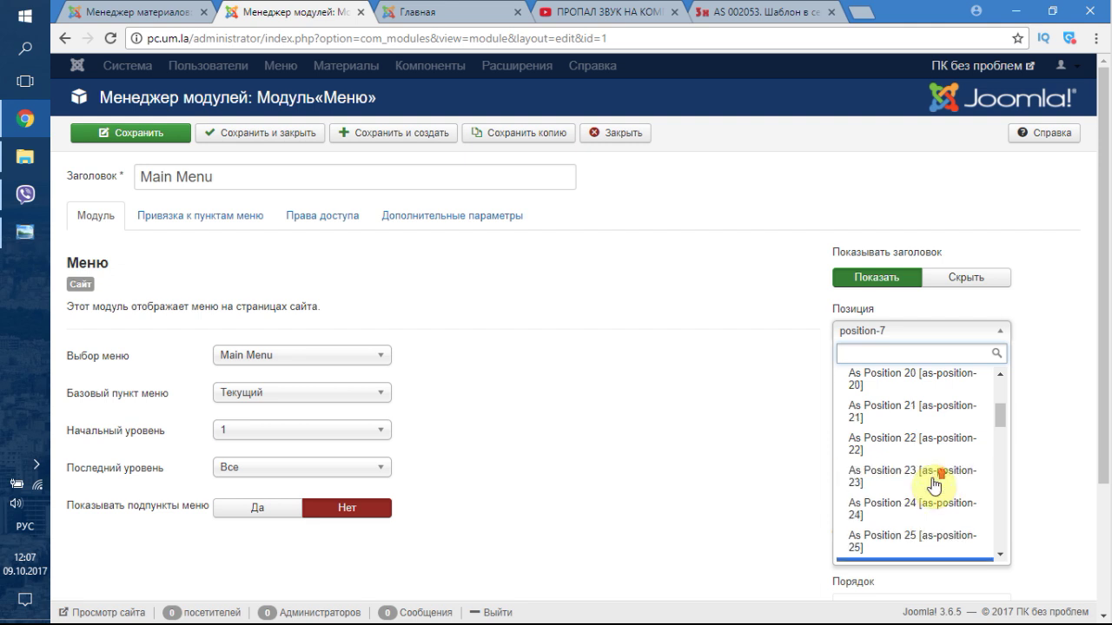
pyautogui.click(925, 418)
pyautogui.click(120, 132)
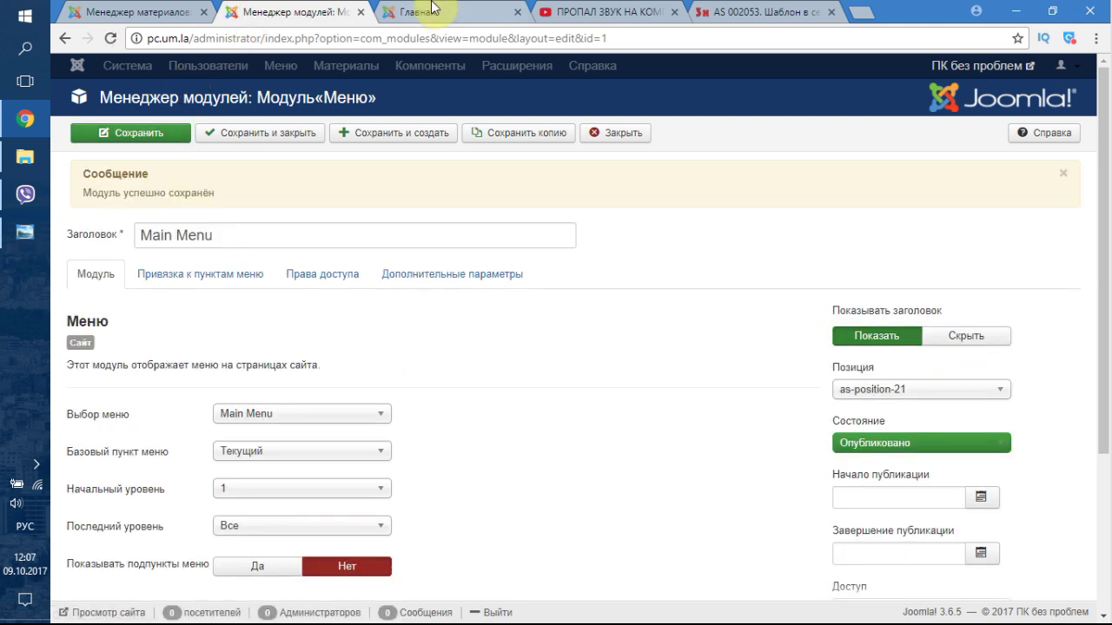
pyautogui.click(432, 9)
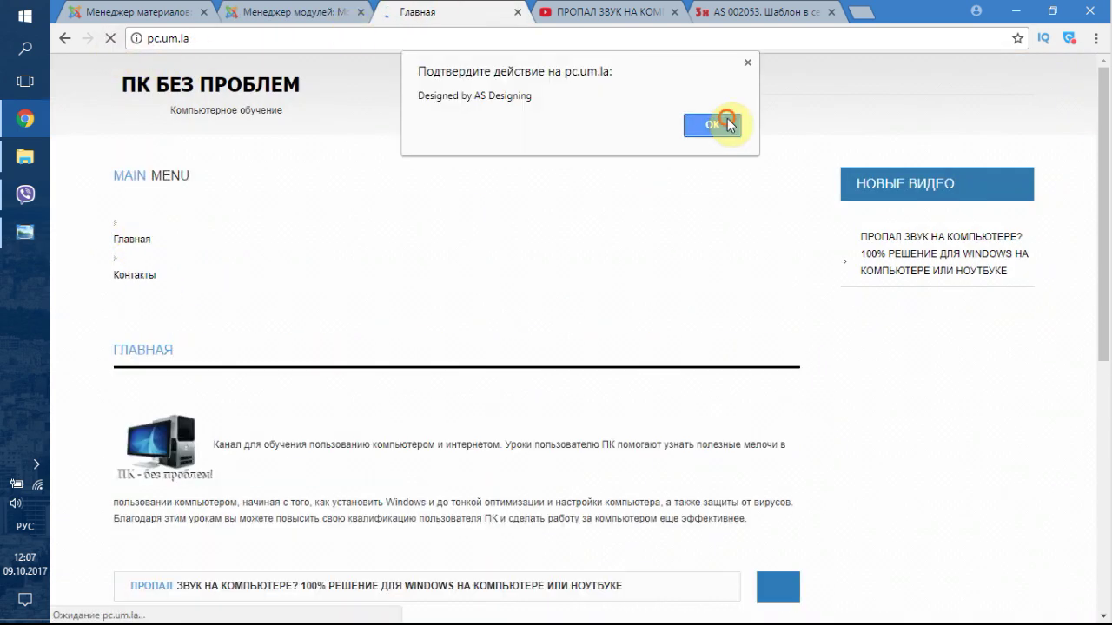
pyautogui.press('Return')
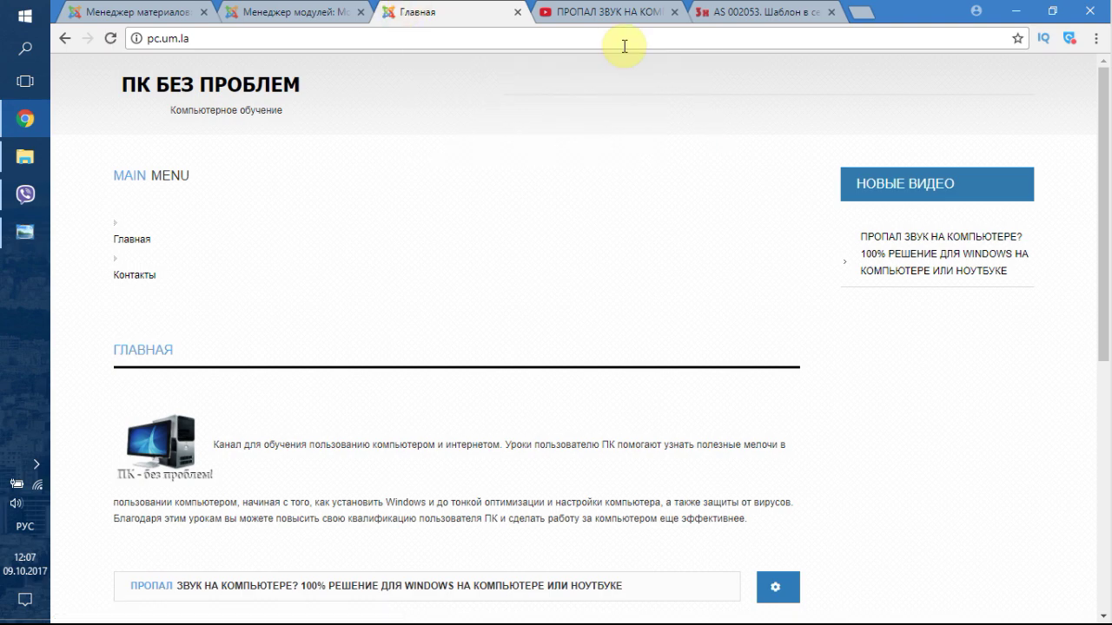
# - Move the module to as-position-1, save, and reload the home page to see it in the top band
pyautogui.click(285, 12)
pyautogui.click(884, 391)
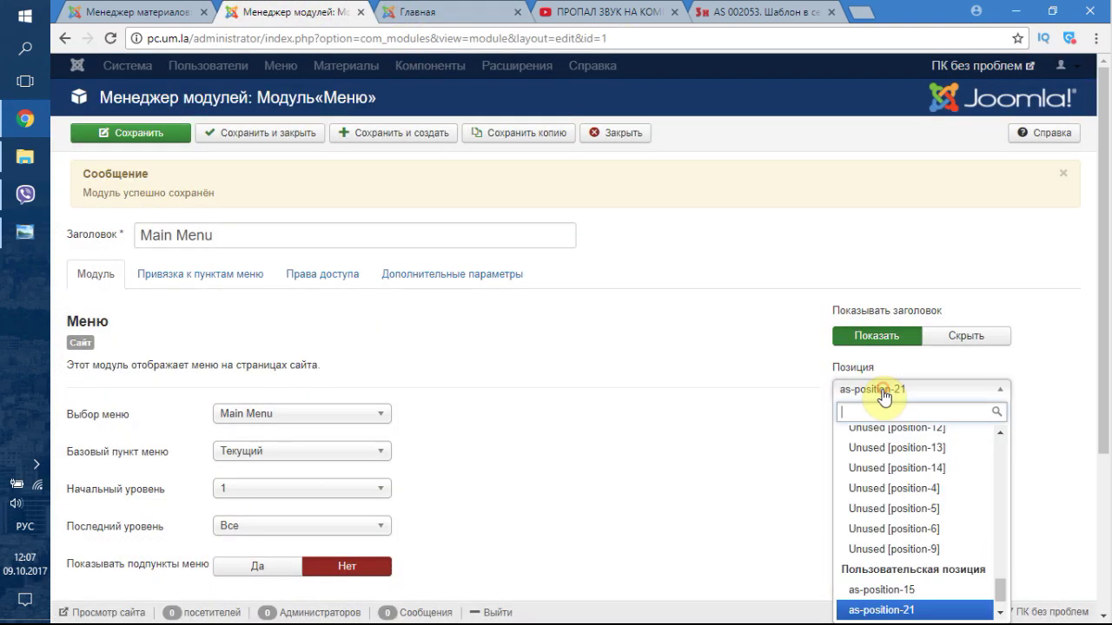
pyautogui.scroll(5, 921, 453)
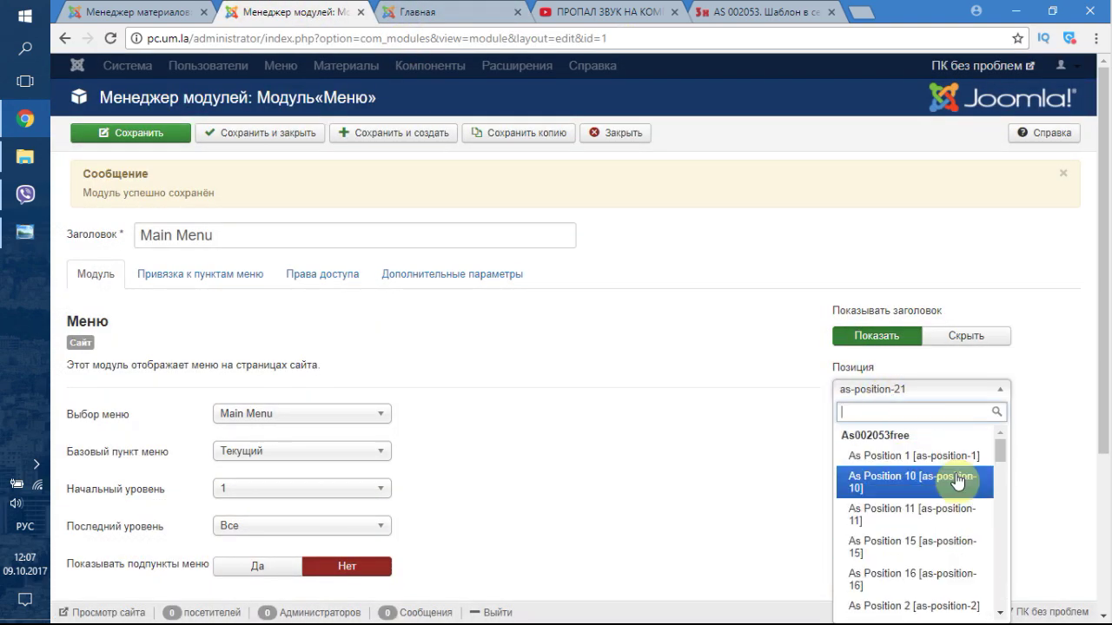
pyautogui.moveTo(1000, 449)
pyautogui.mouseDown()
pyautogui.moveTo(1002, 469)
pyautogui.moveTo(998, 440)
pyautogui.mouseUp()
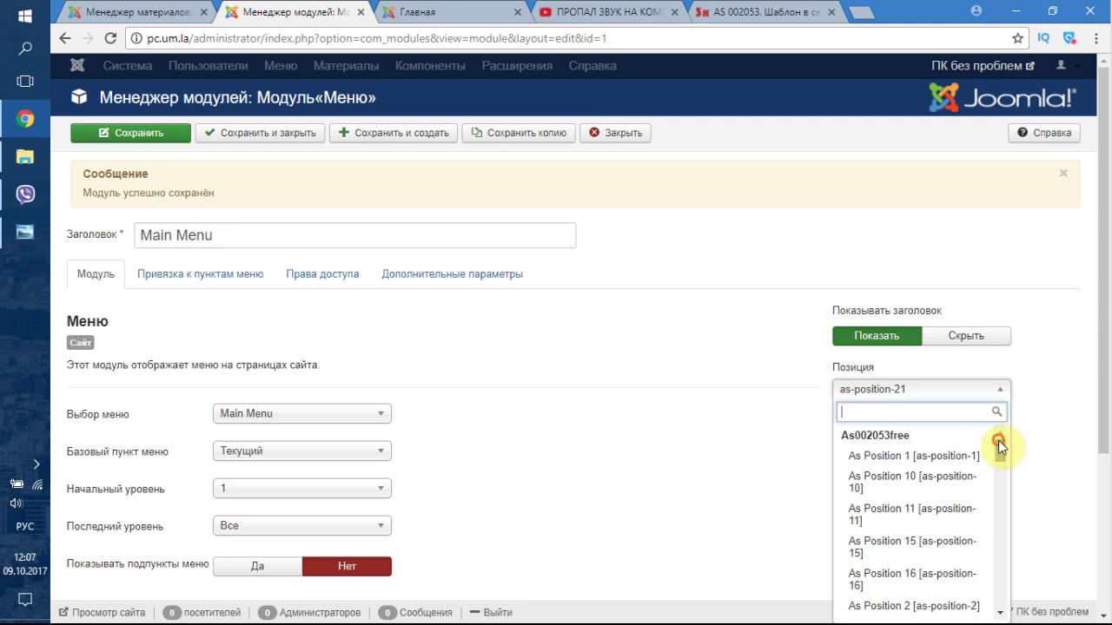
pyautogui.click(966, 457)
pyautogui.click(132, 139)
pyautogui.click(409, 12)
pyautogui.click(115, 49)
pyautogui.click(708, 125)
pyautogui.click(707, 126)
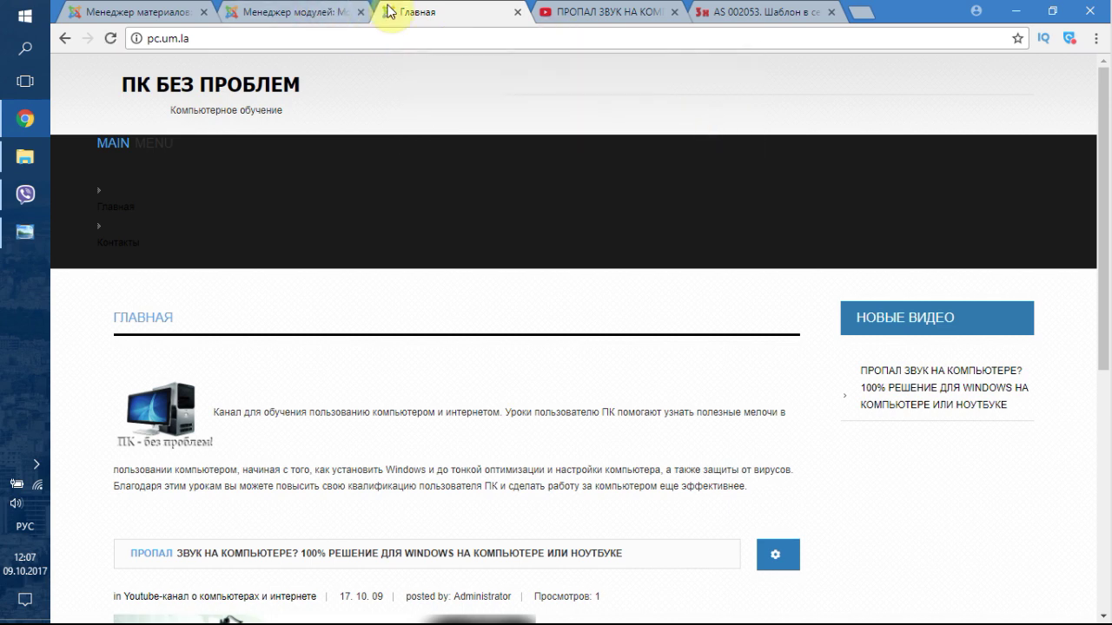
# - Put Main Menu in as-position-2, save, and view the boxed block on the home page
pyautogui.click(304, 9)
pyautogui.click(942, 393)
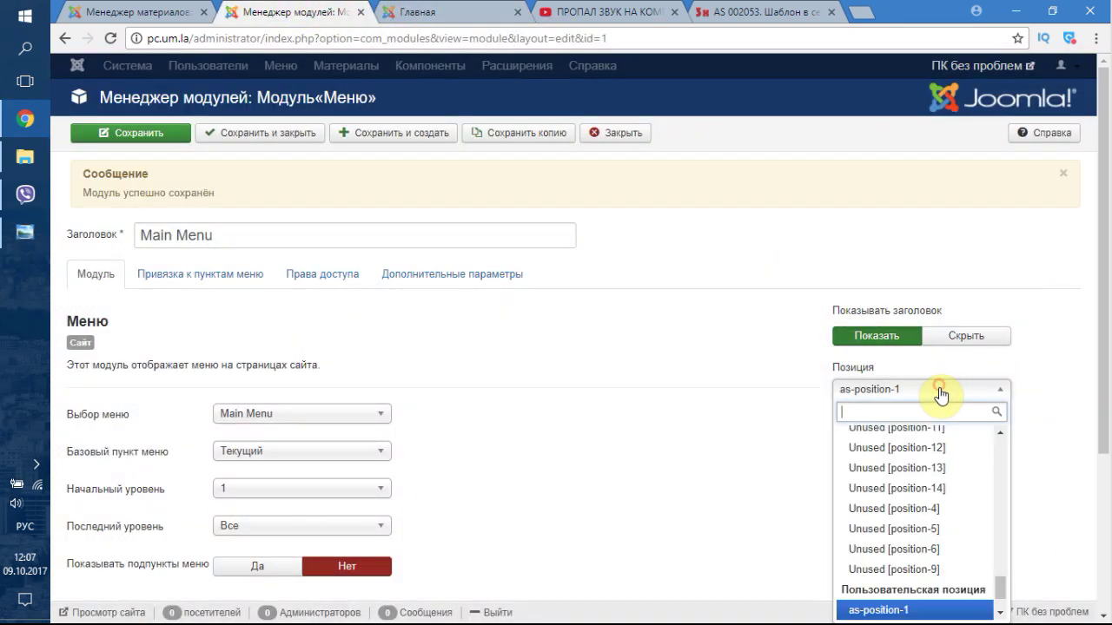
pyautogui.moveTo(1000, 577); pyautogui.dragTo(999, 422)
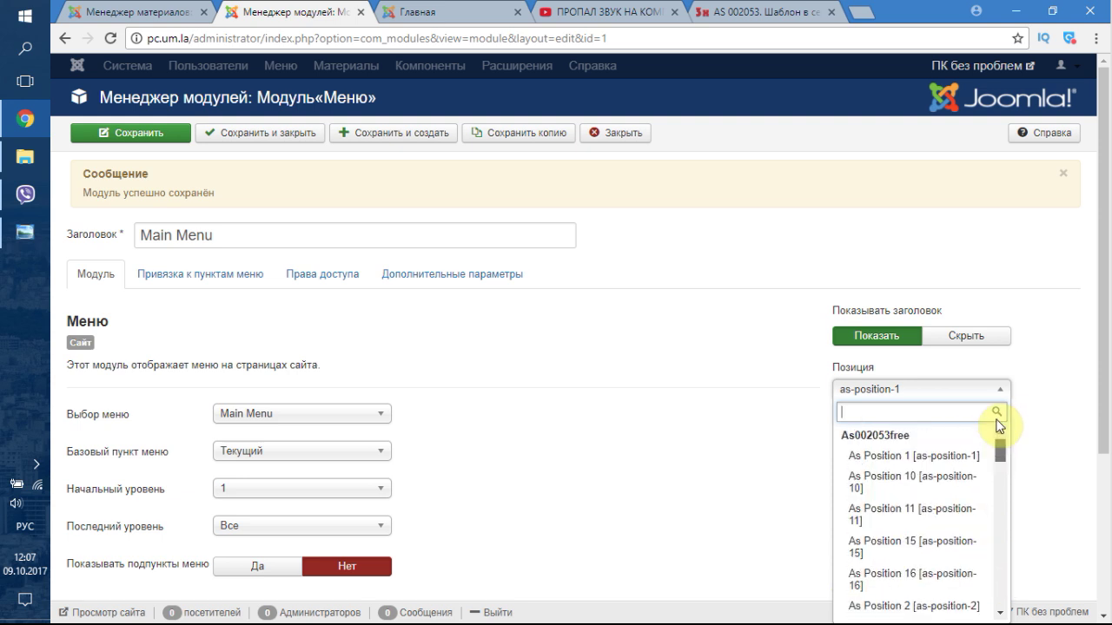
pyautogui.scroll(-2, 946, 497)
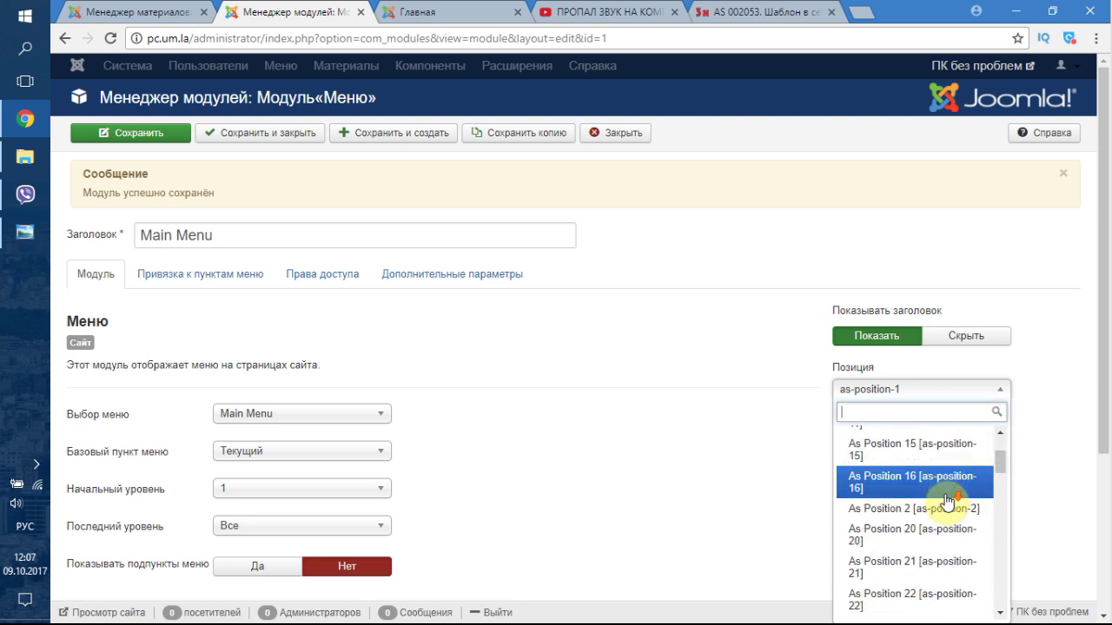
pyautogui.click(899, 506)
pyautogui.click(154, 130)
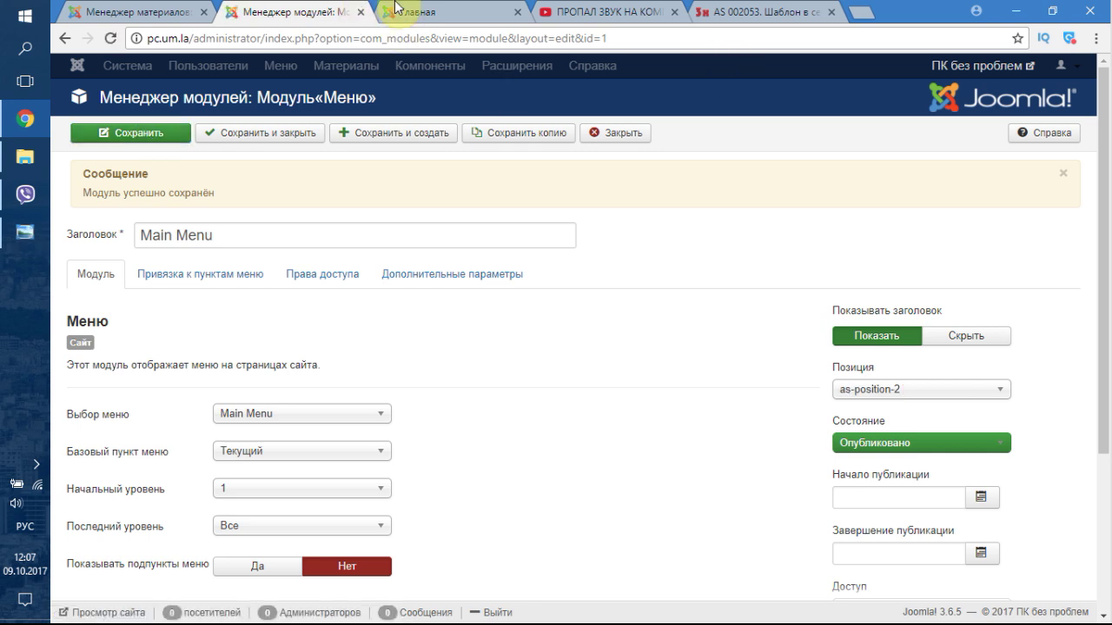
pyautogui.click(395, 9)
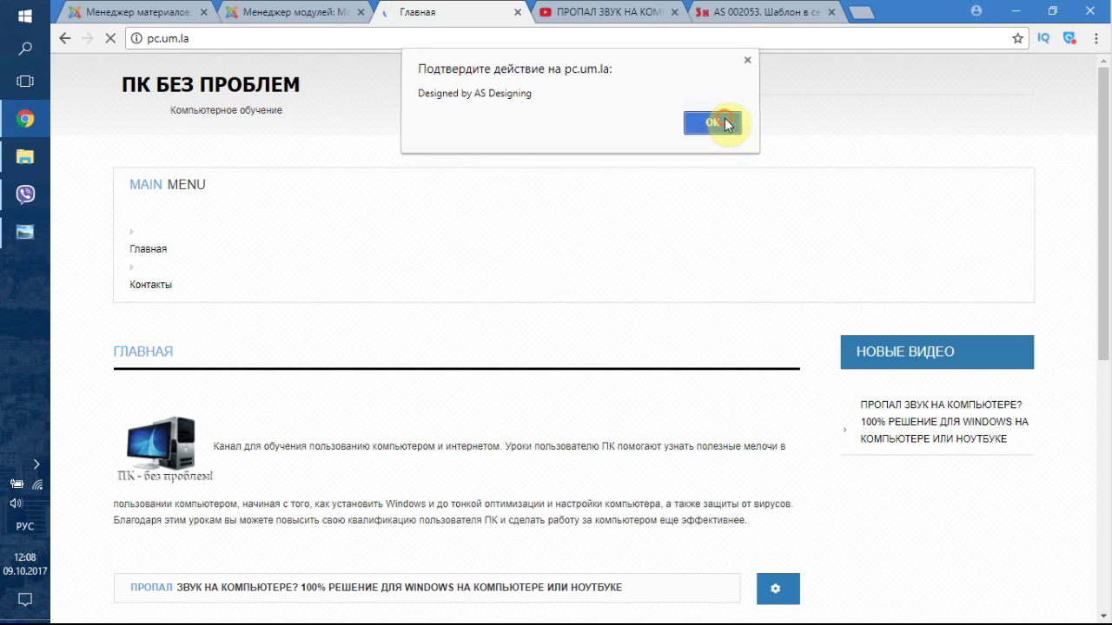
pyautogui.click(718, 121)
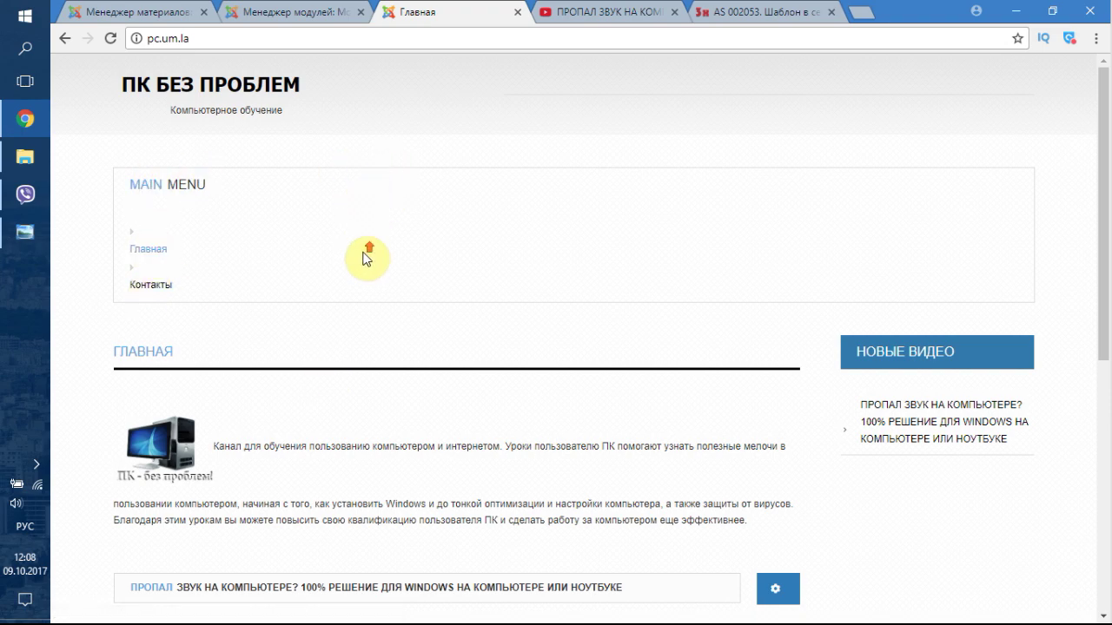
pyautogui.scroll(-5, 366, 259)
pyautogui.scroll(5, 356, 262)
# - Back in the module editor, browse the Position dropdown list for other positions
pyautogui.click(292, 9)
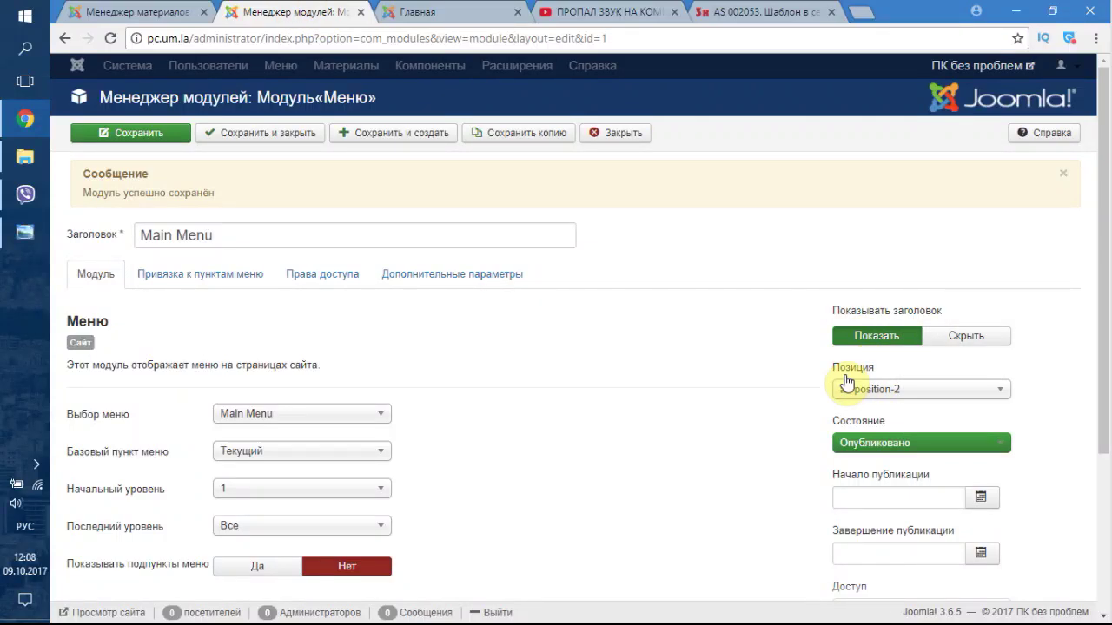
pyautogui.click(925, 390)
pyautogui.scroll(-5, 970, 513)
pyautogui.scroll(15, 964, 525)
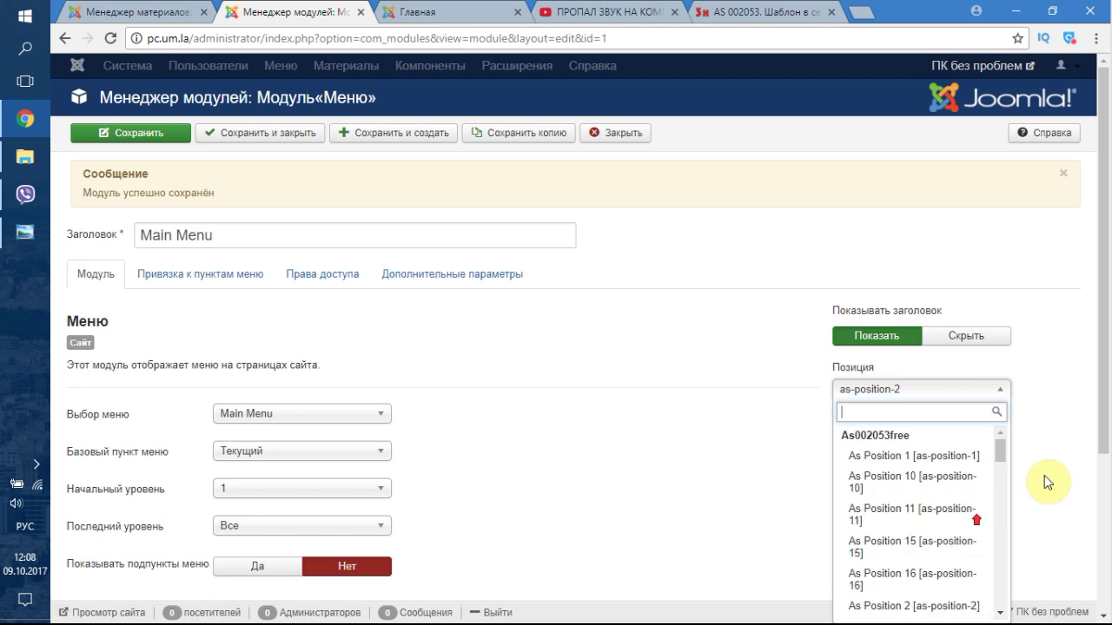
pyautogui.scroll(-3, 1044, 477)
pyautogui.scroll(-1, 1003, 219)
pyautogui.moveTo(1003, 219); pyautogui.dragTo(1016, 267)
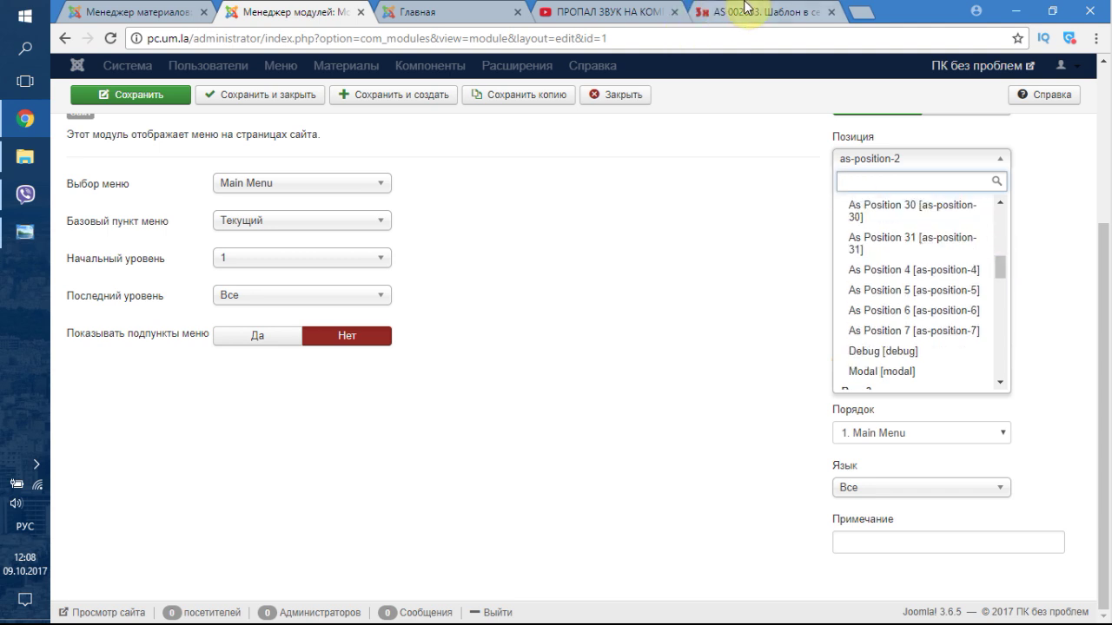
pyautogui.click(24, 232)
pyautogui.moveTo(459, 295); pyautogui.dragTo(600, 315)
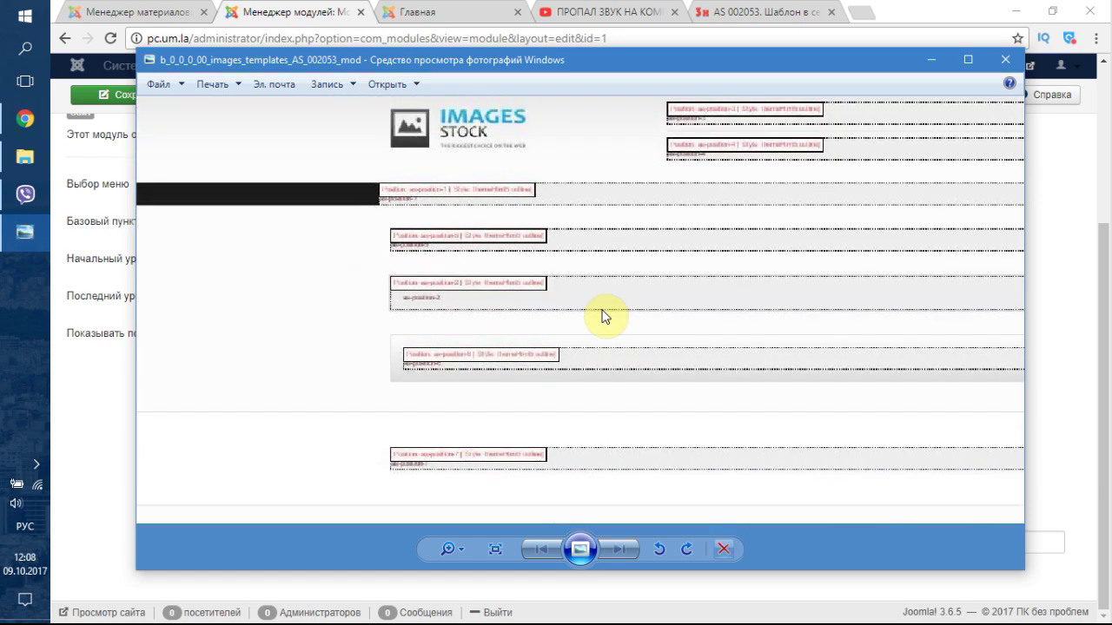
pyautogui.moveTo(600, 182); pyautogui.dragTo(405, 223)
pyautogui.moveTo(377, 303); pyautogui.dragTo(446, 355)
pyautogui.scroll(3, 319, 212)
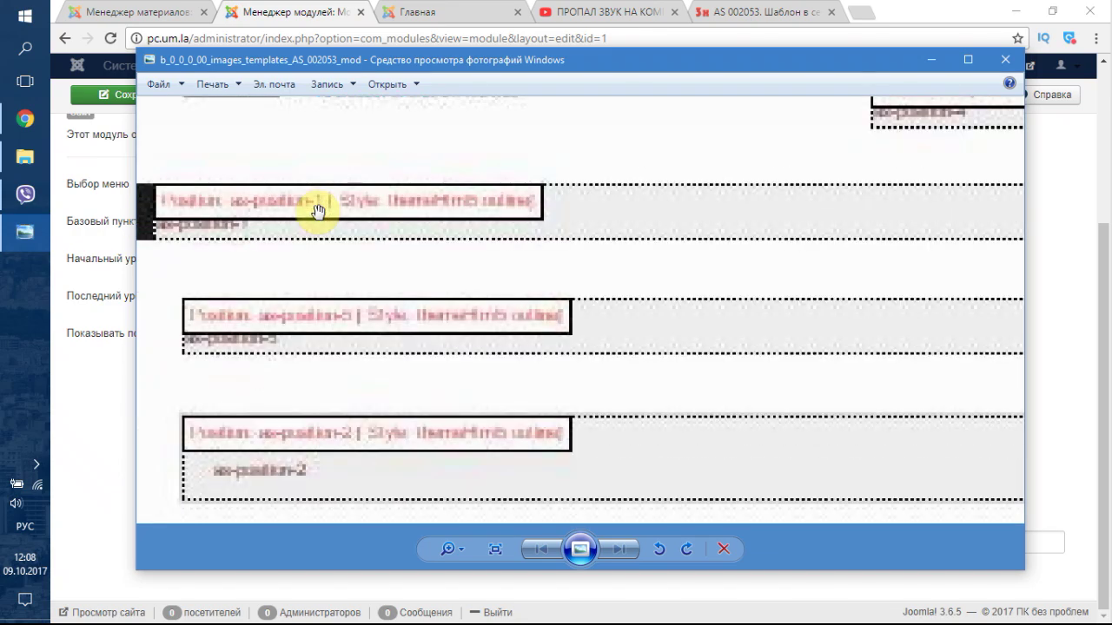
pyautogui.scroll(-1, 321, 216)
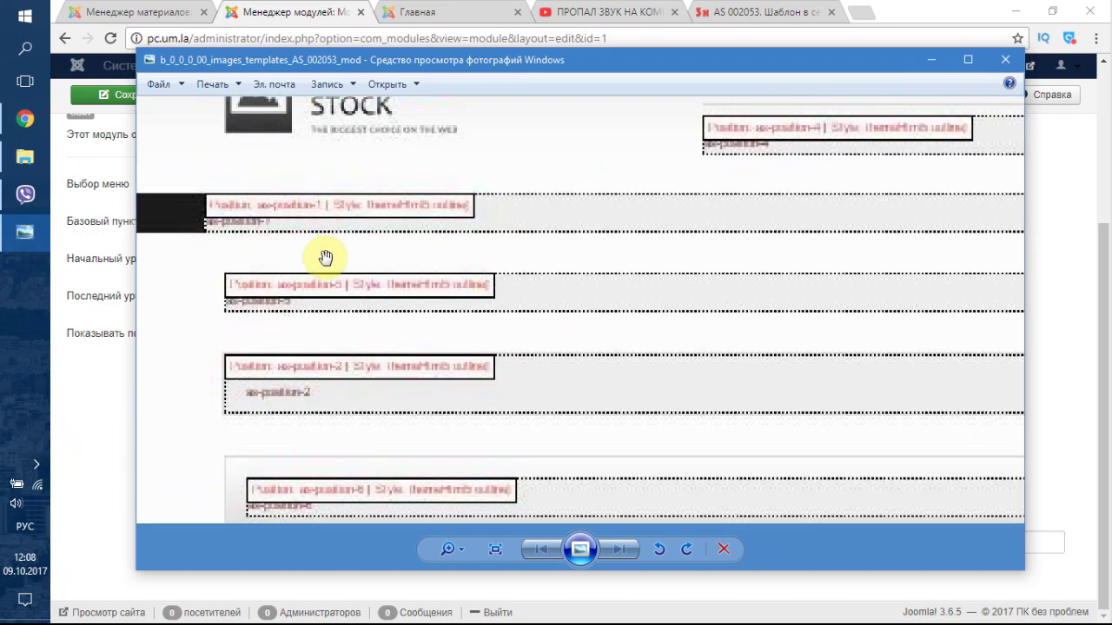
pyautogui.scroll(-5, 325, 258)
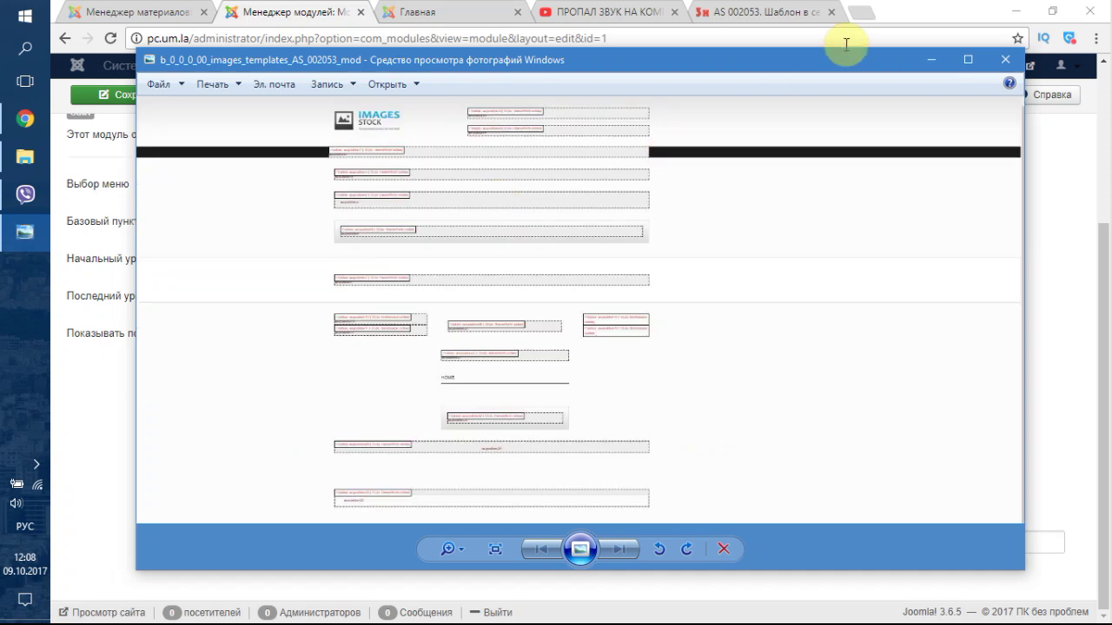
pyautogui.click(928, 61)
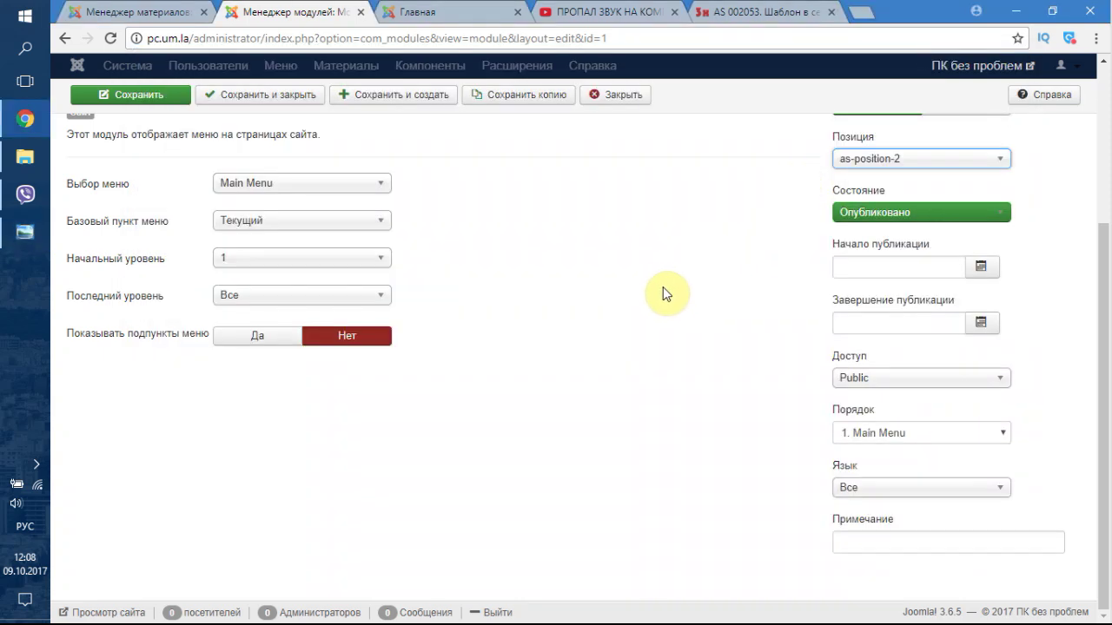
# - Put Main Menu in as-position-11, save, and reload the home page to check it
pyautogui.scroll(2, 635, 315)
pyautogui.scroll(2, 634, 314)
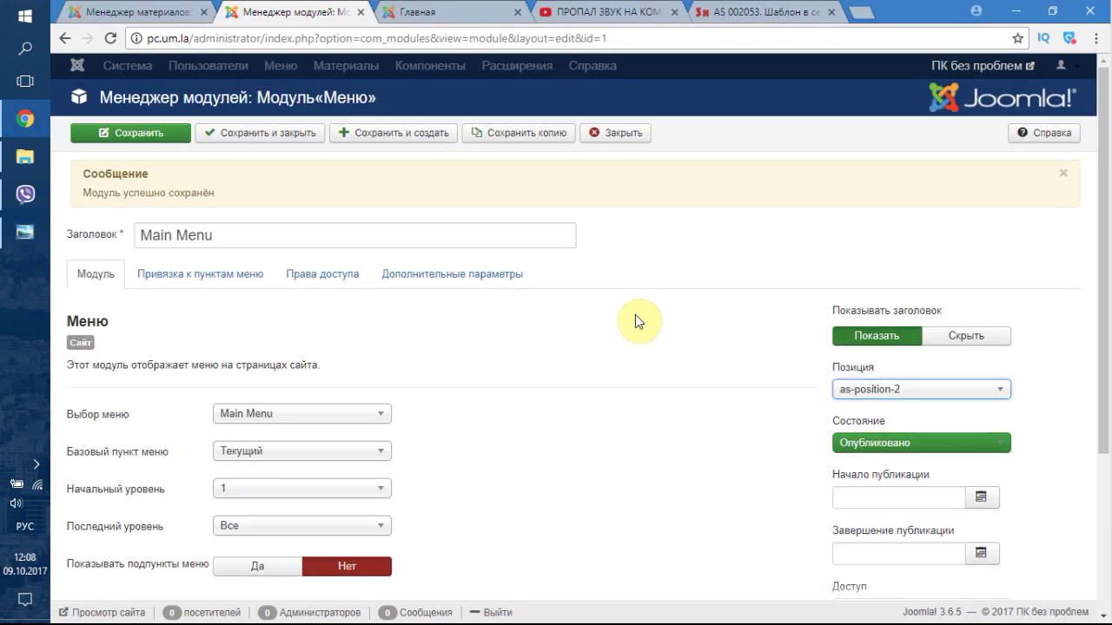
pyautogui.click(893, 396)
pyautogui.scroll(10, 942, 477)
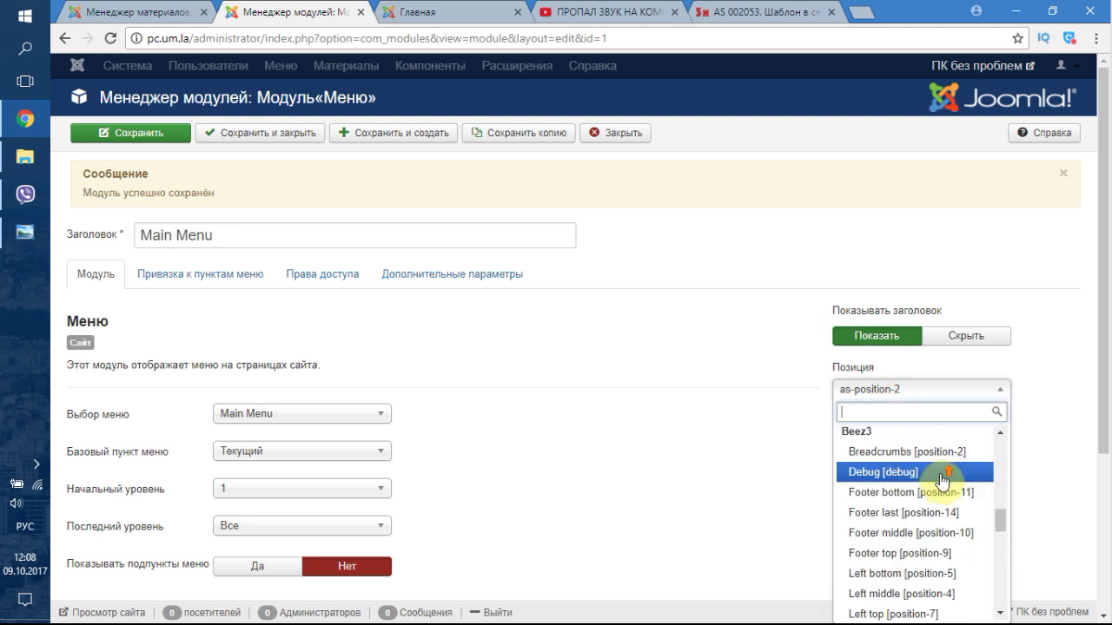
pyautogui.scroll(5, 942, 478)
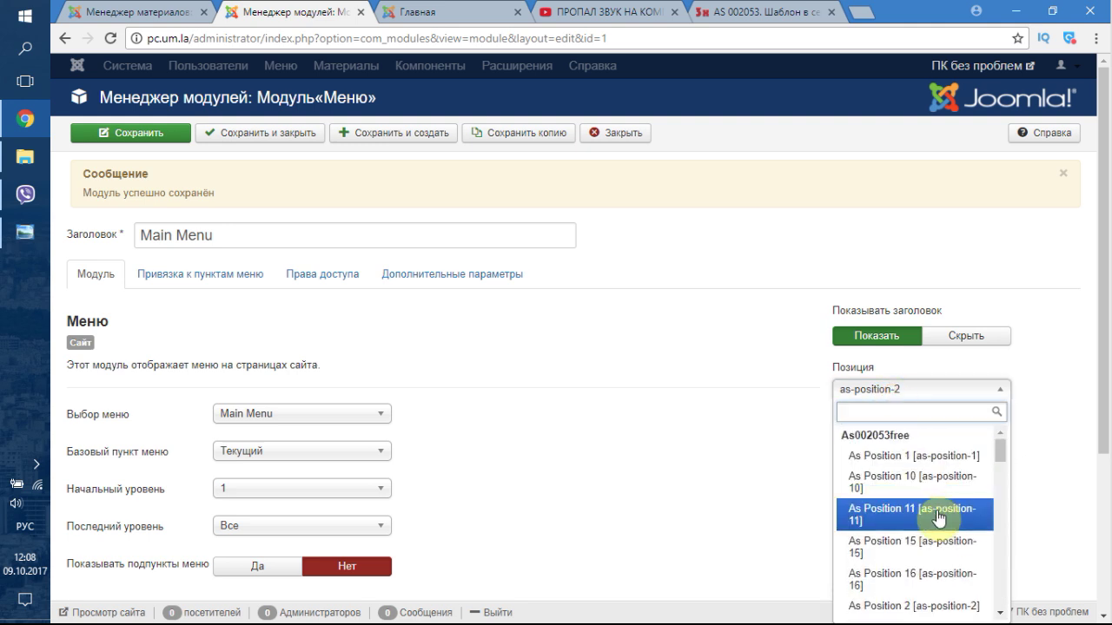
pyautogui.click(945, 512)
pyautogui.click(155, 134)
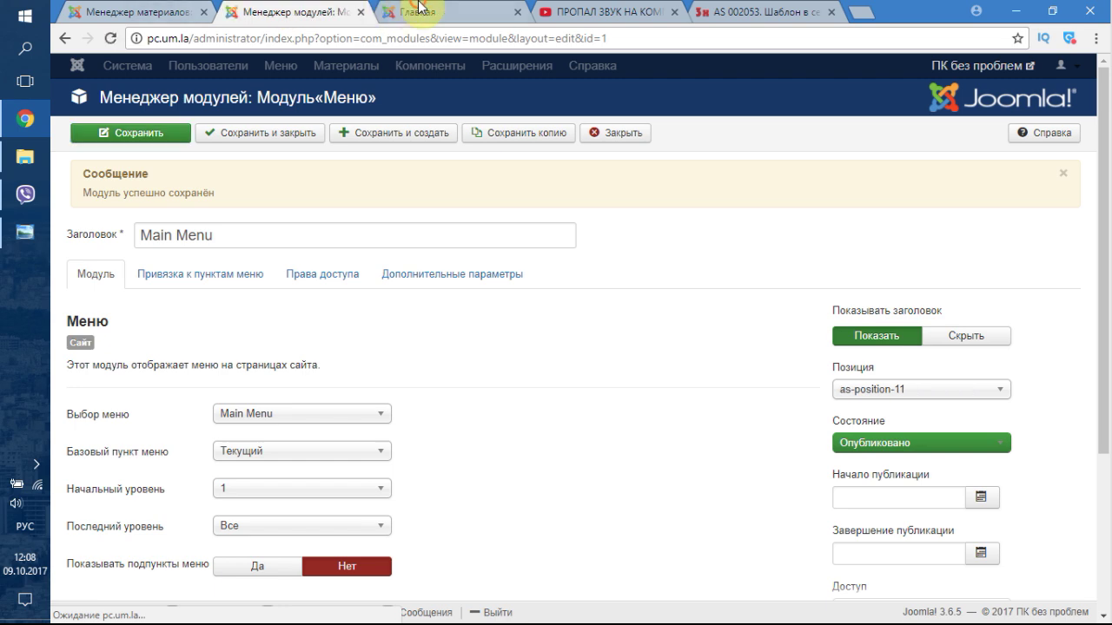
pyautogui.click(420, 12)
pyautogui.click(109, 41)
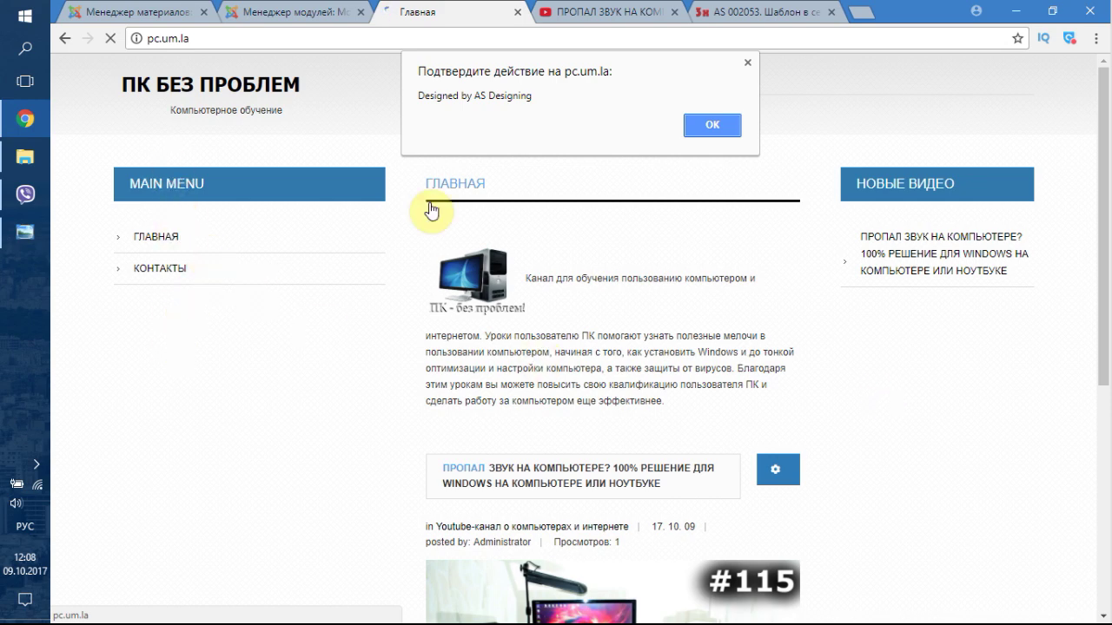
pyautogui.click(709, 124)
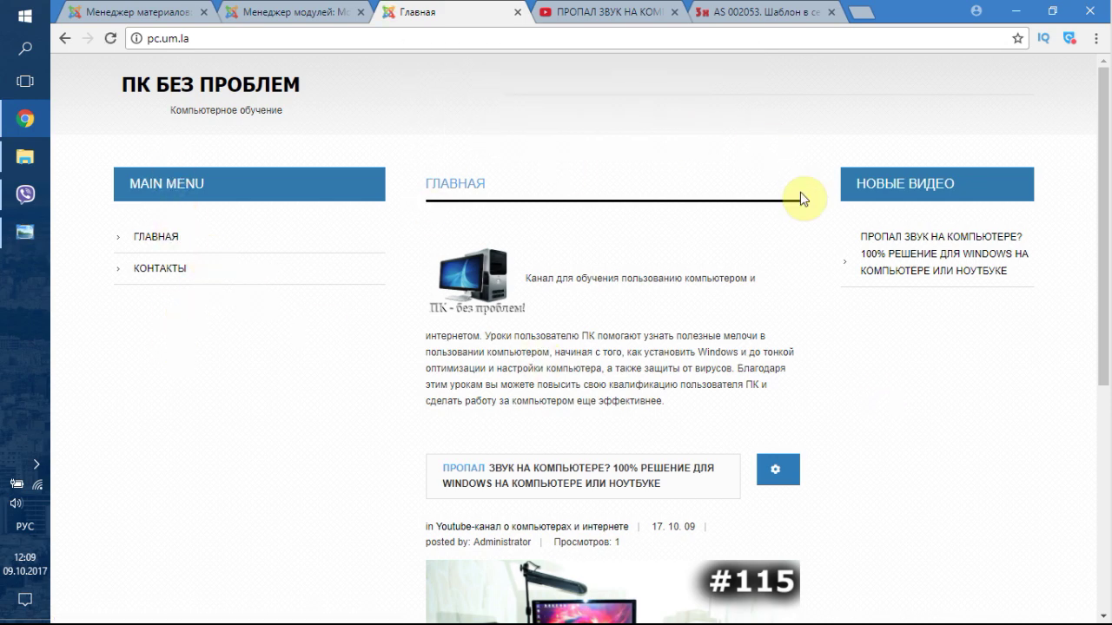
pyautogui.moveTo(1108, 197); pyautogui.dragTo(1108, 321)
pyautogui.moveTo(1108, 259); pyautogui.dragTo(538, 183)
# - Switch the module to As Position 10, save, and confirm it in the home page's left column
pyautogui.click(291, 10)
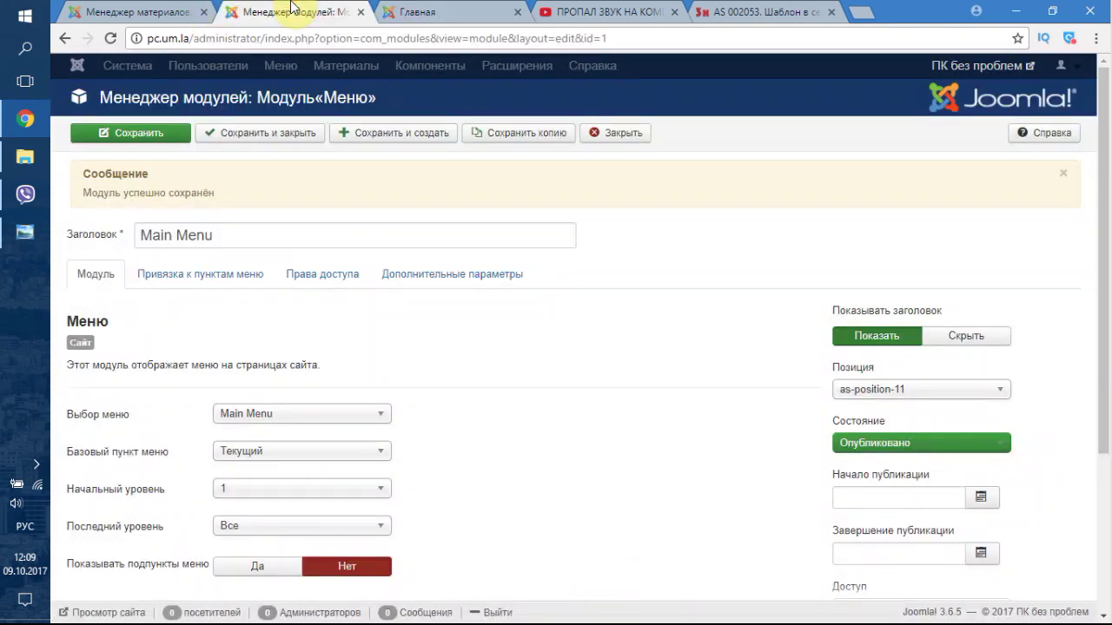
pyautogui.click(912, 389)
pyautogui.scroll(6, 943, 472)
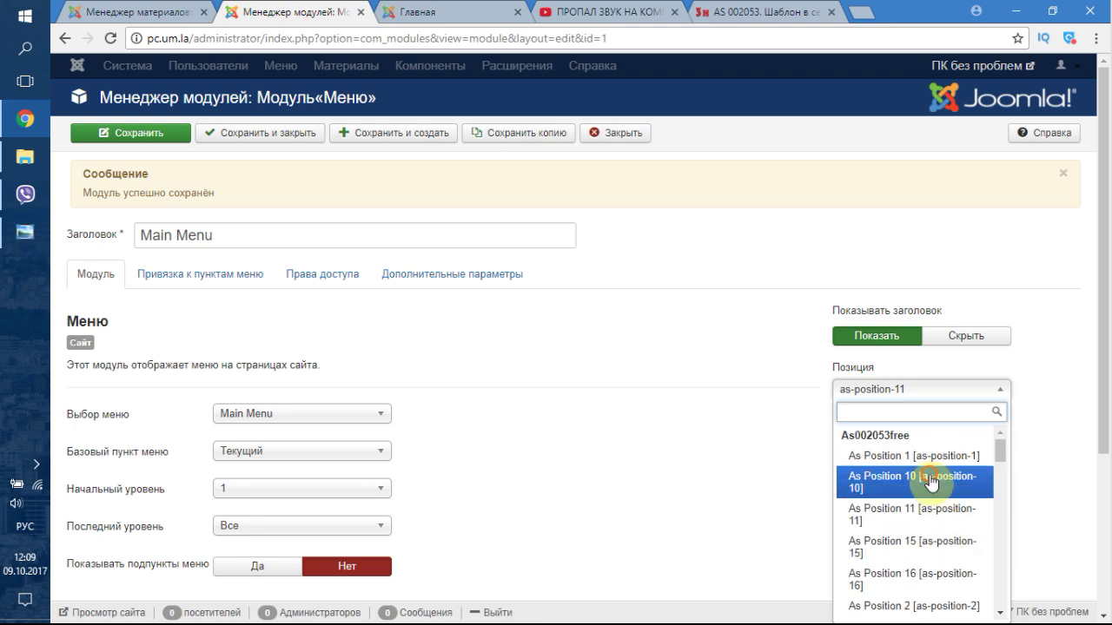
pyautogui.click(947, 482)
pyautogui.click(155, 136)
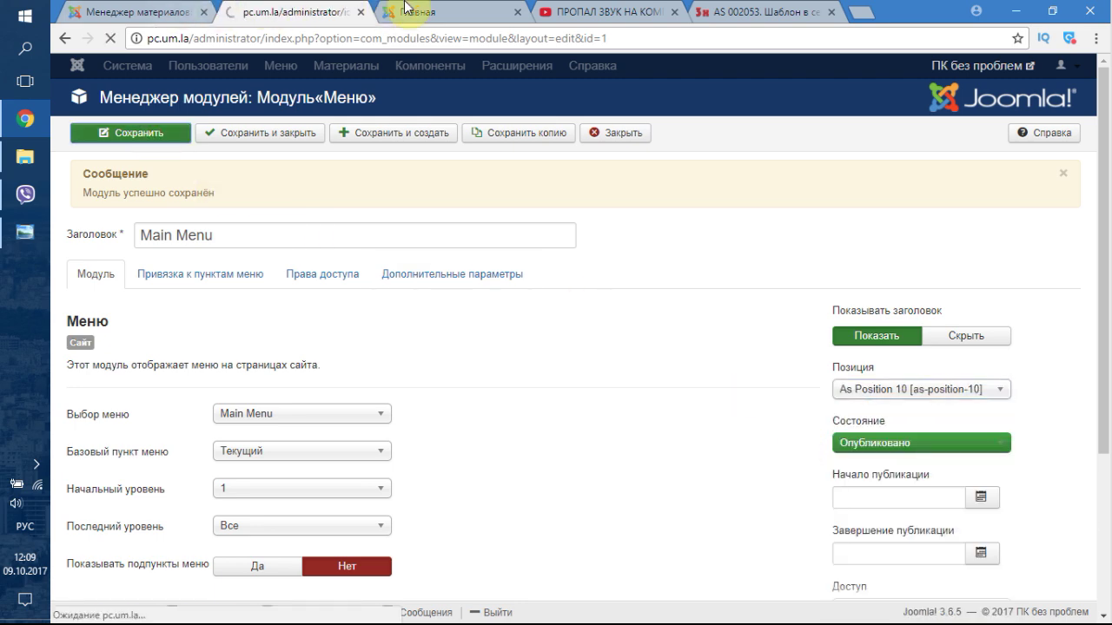
pyautogui.click(406, 10)
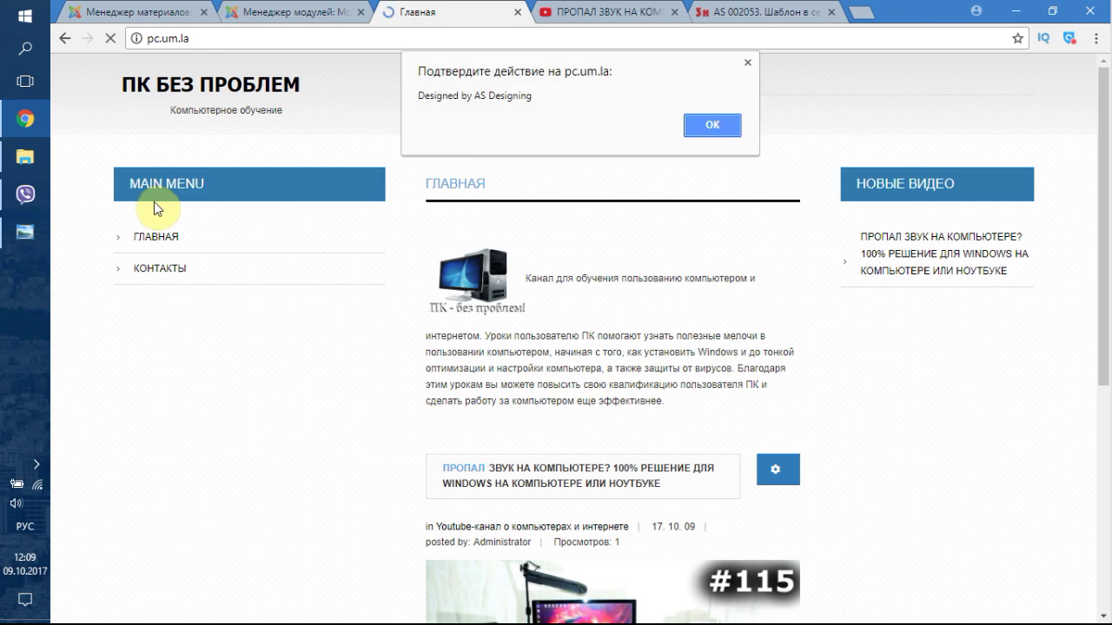
pyautogui.click(720, 121)
pyautogui.click(699, 126)
pyautogui.click(282, 10)
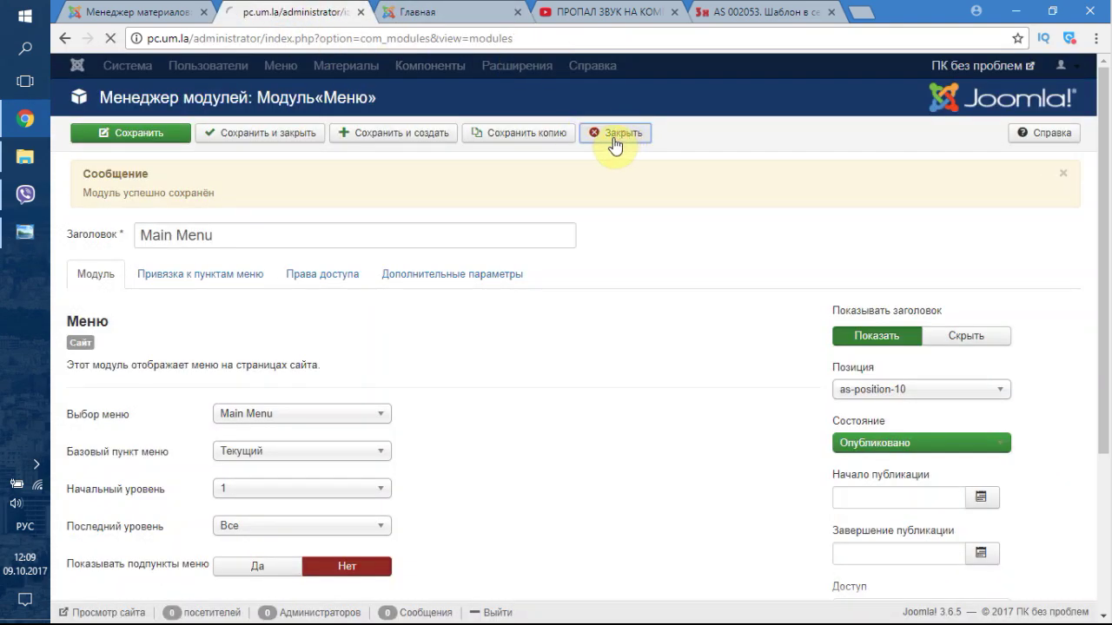
# - Open the AS 002053 Free template style and look through its configuration tabs to Logo Configuration
pyautogui.click(560, 68)
pyautogui.moveTo(588, 102)
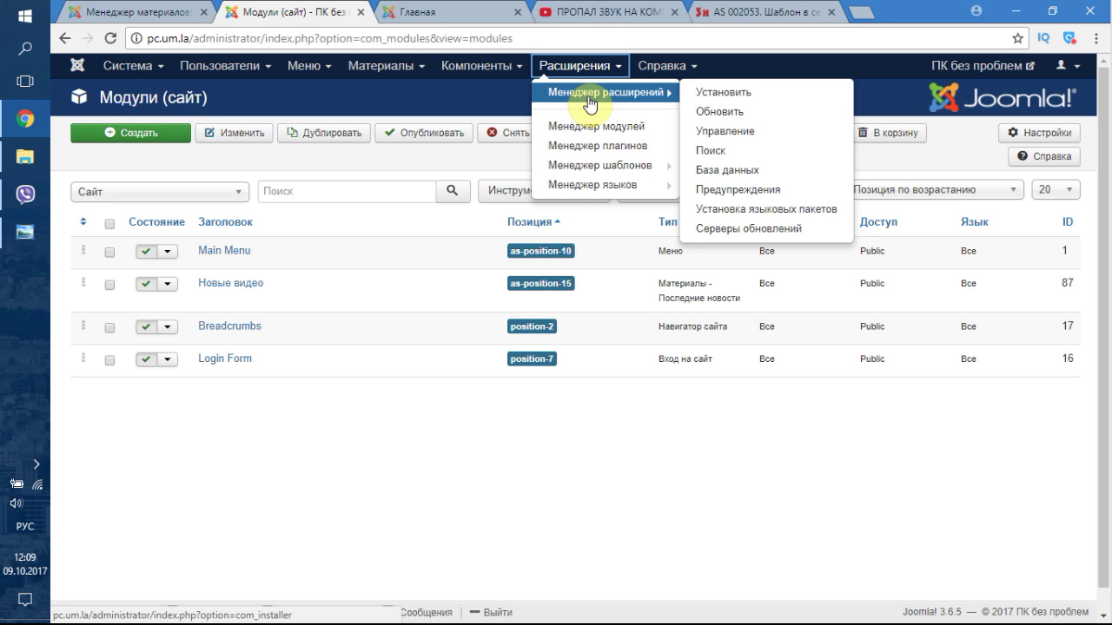
pyautogui.click(598, 164)
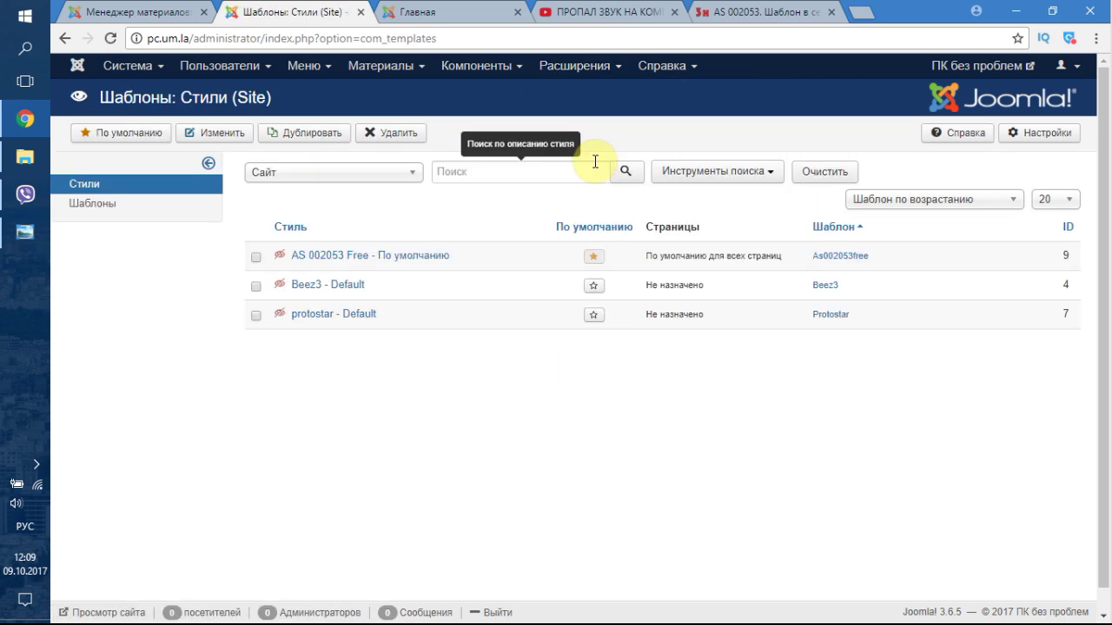
pyautogui.click(319, 254)
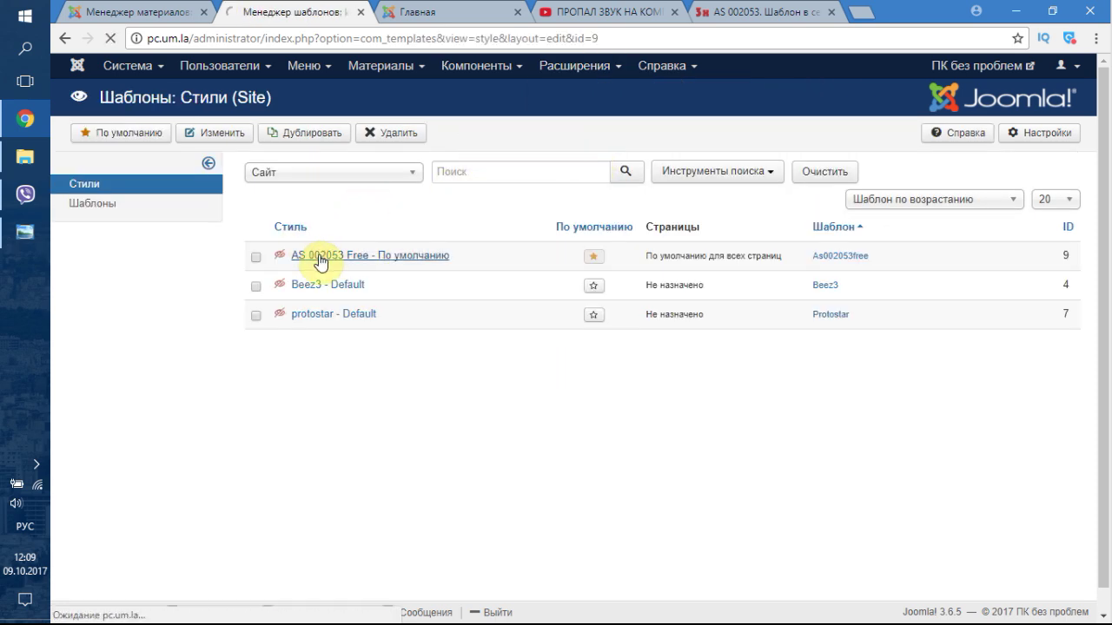
pyautogui.click(240, 217)
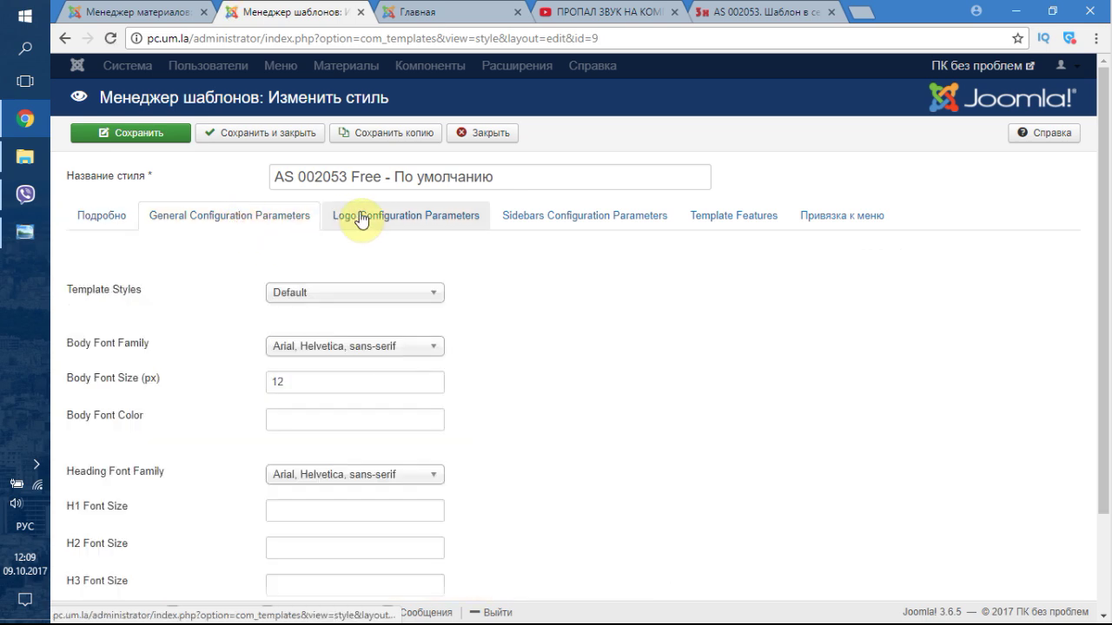
pyautogui.click(599, 223)
pyautogui.moveTo(145, 273)
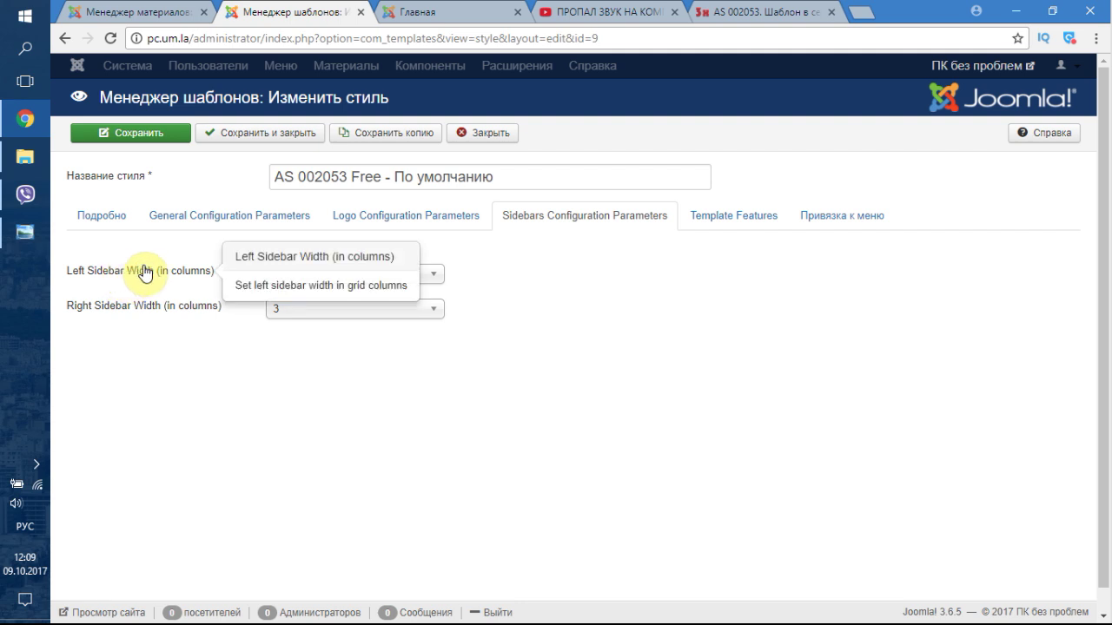
pyautogui.click(709, 219)
pyautogui.click(522, 222)
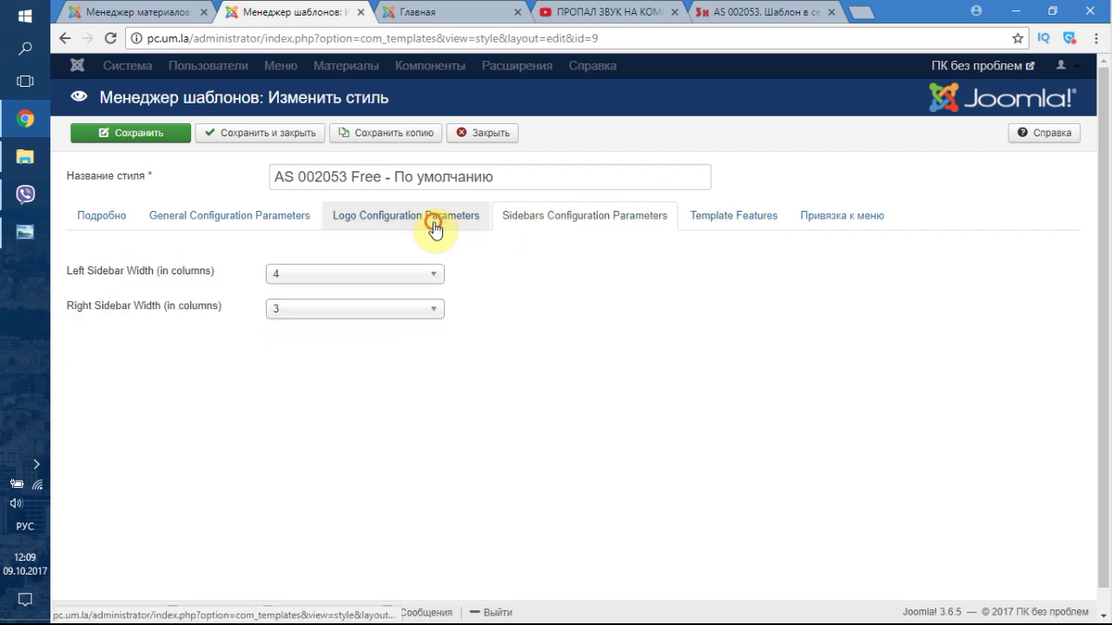
pyautogui.click(435, 223)
pyautogui.scroll(-3, 204, 384)
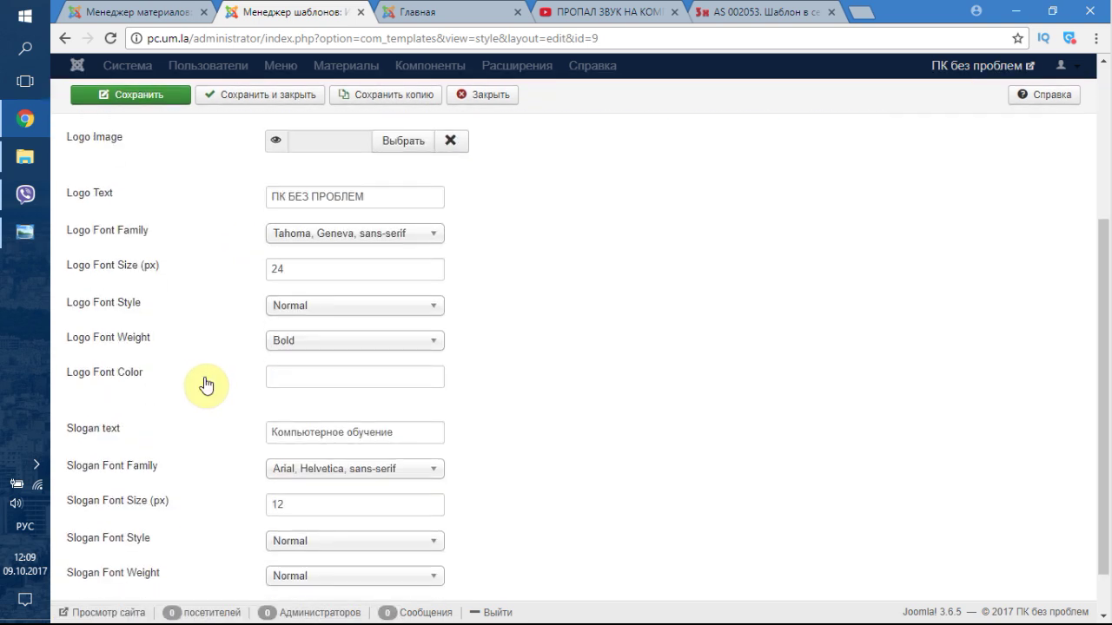
pyautogui.scroll(3, 206, 384)
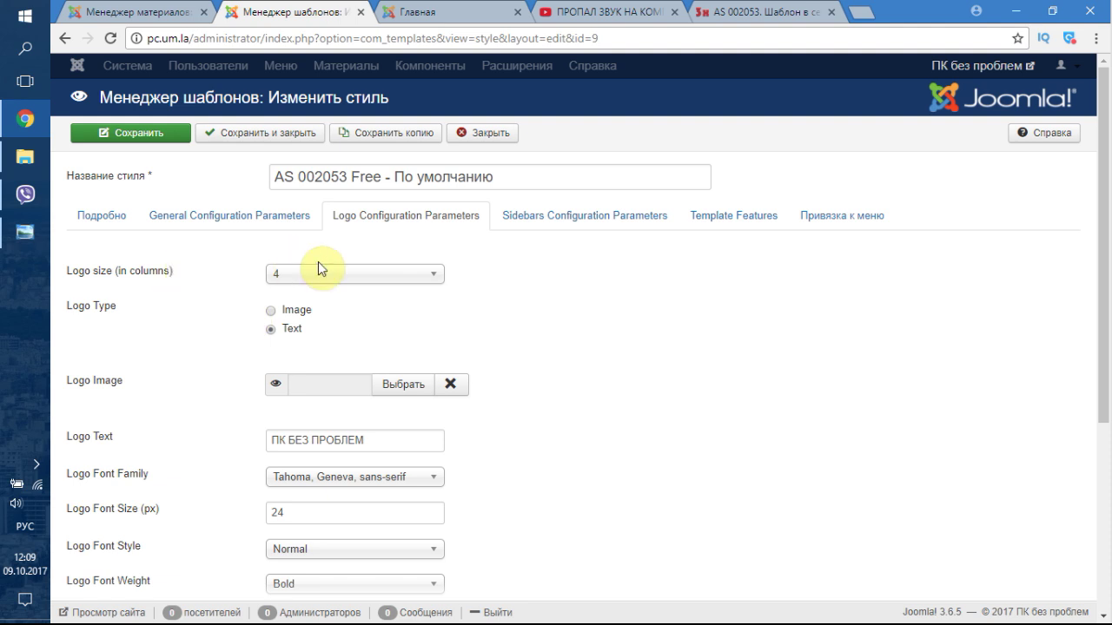
# - Set the logo type to Text and insert images/computer250 as the logo image
pyautogui.click(271, 330)
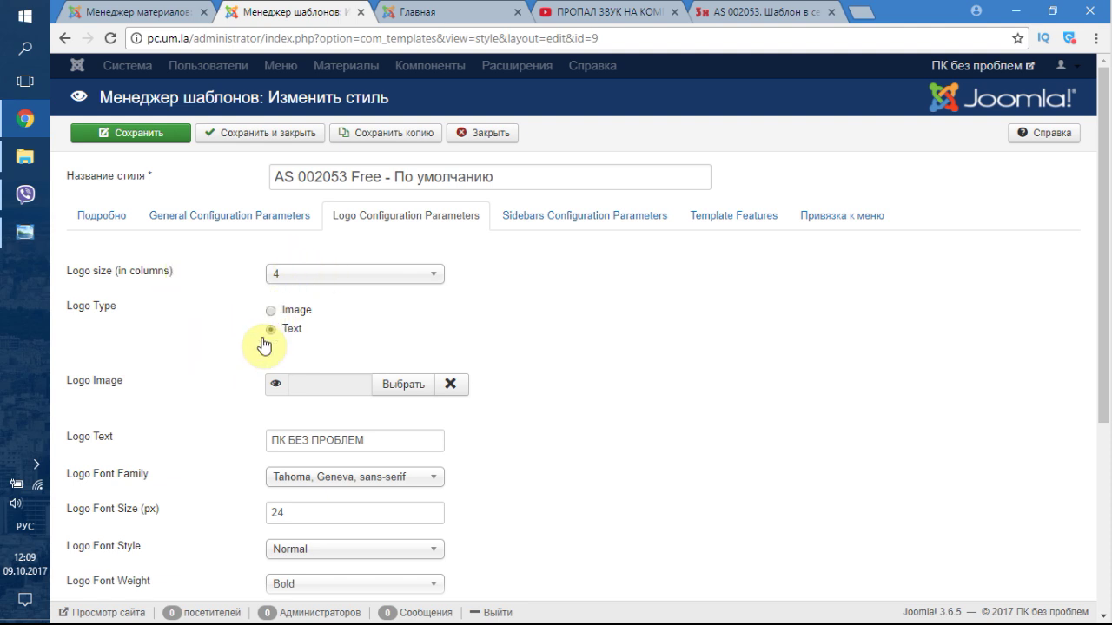
pyautogui.click(405, 385)
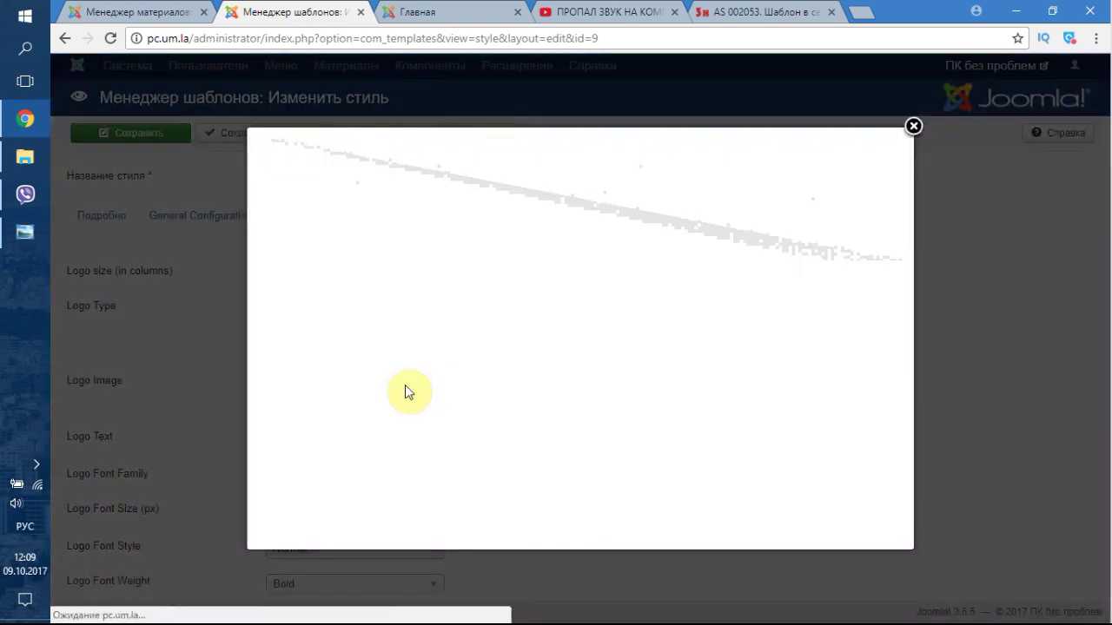
pyautogui.click(667, 315)
pyautogui.click(756, 238)
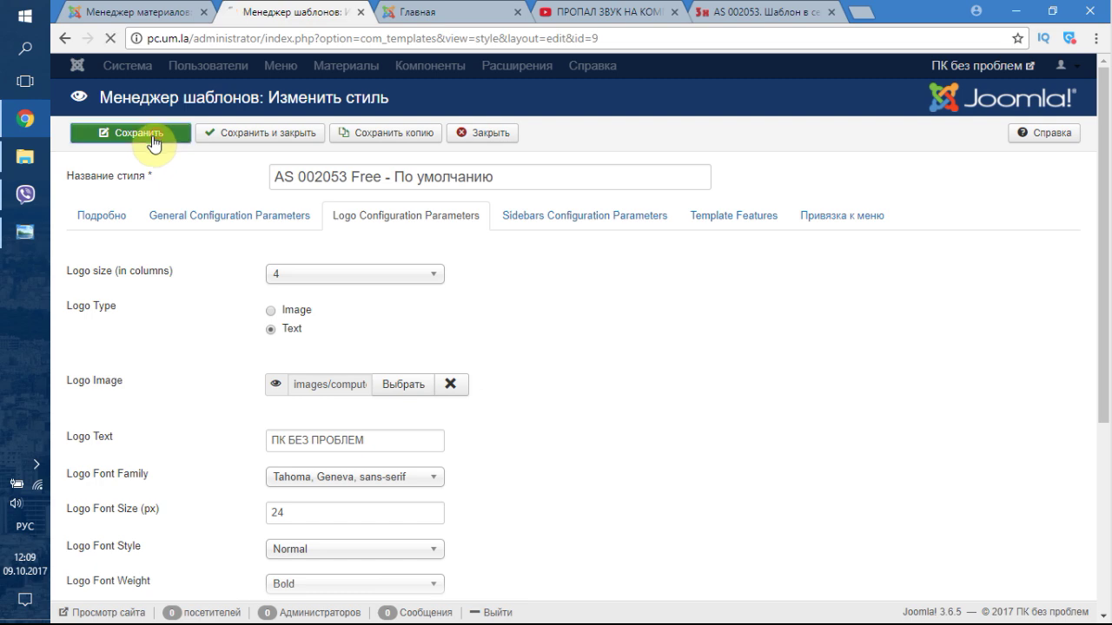
pyautogui.click(234, 273)
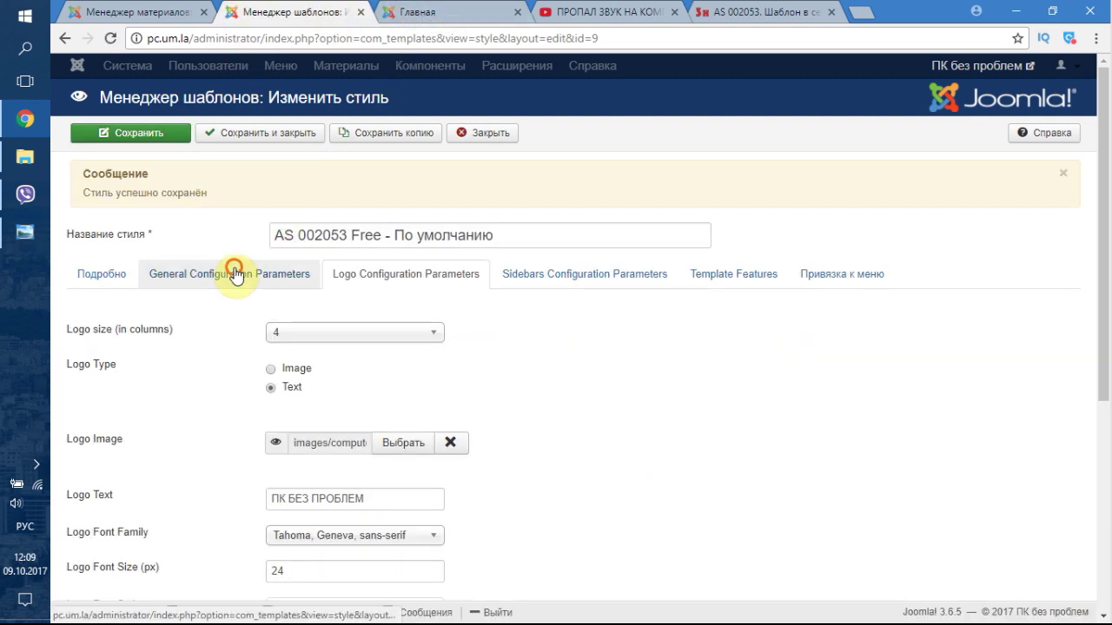
pyautogui.scroll(-2, 191, 422)
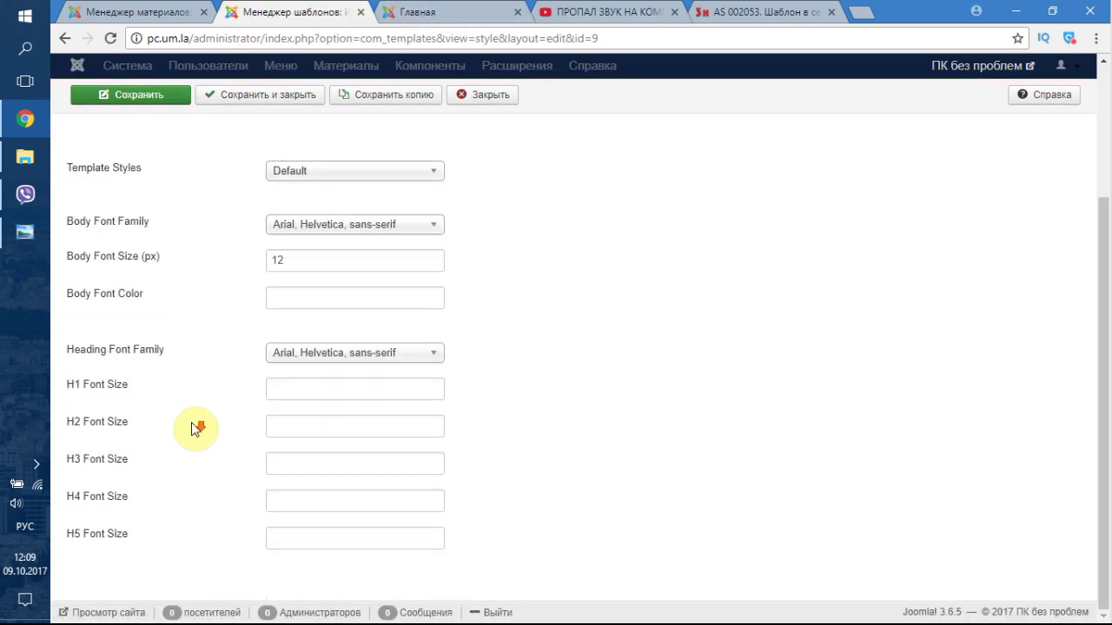
# - Read the template's Details tab, then return to the 'Youtube-канал о компьютерах и интернете' article editor
pyautogui.scroll(3, 195, 424)
pyautogui.click(103, 275)
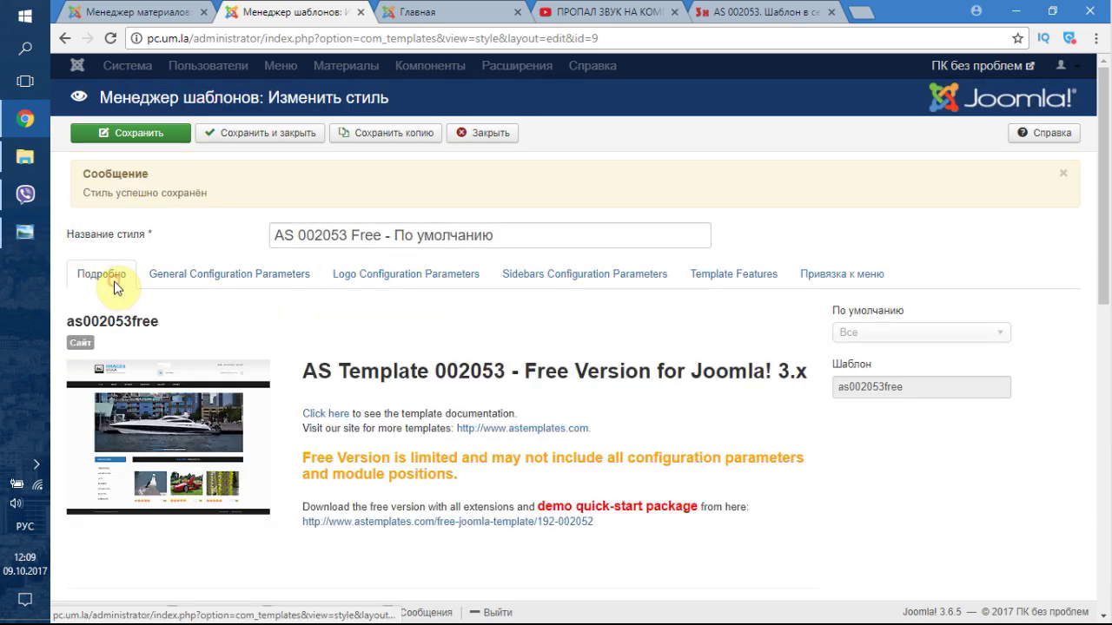
pyautogui.scroll(-4, 258, 441)
pyautogui.scroll(3, 258, 441)
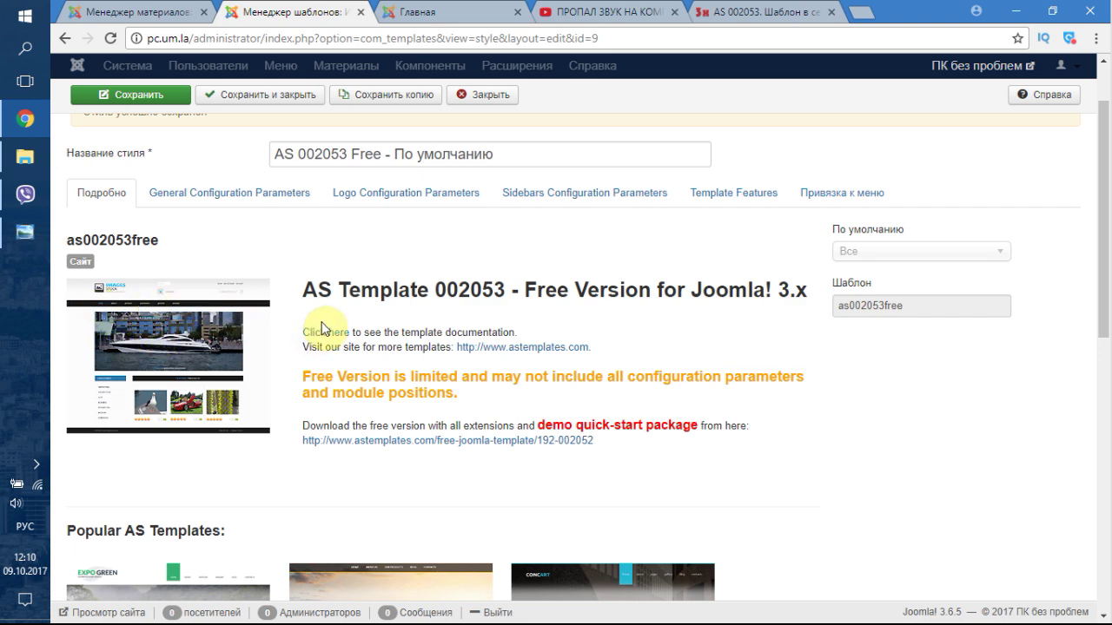
pyautogui.scroll(-4, 422, 298)
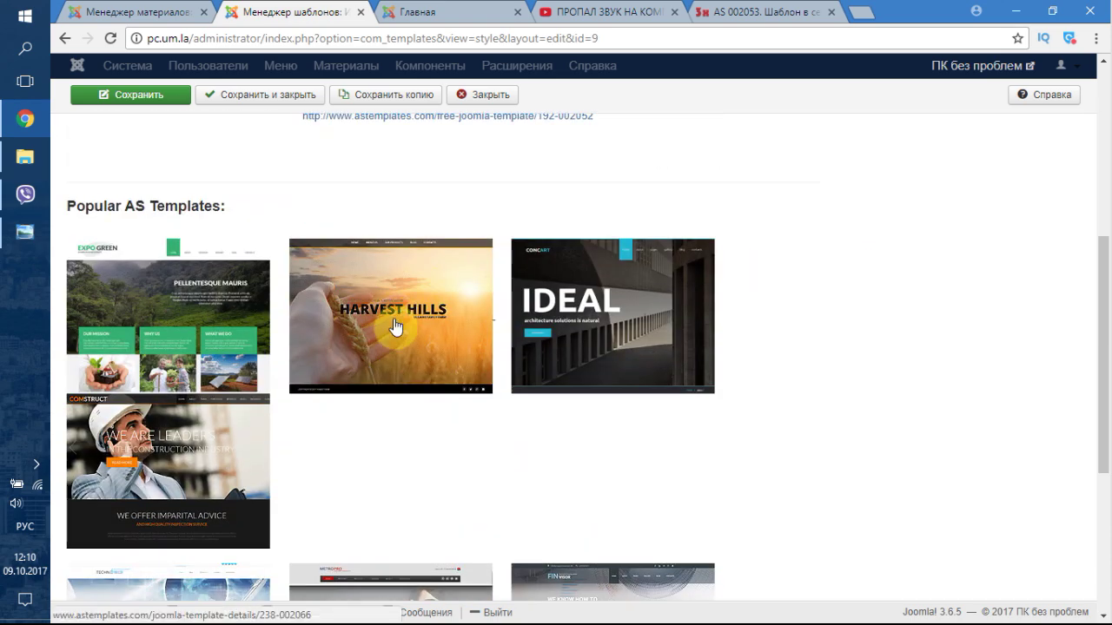
pyautogui.scroll(6, 412, 379)
pyautogui.click(160, 11)
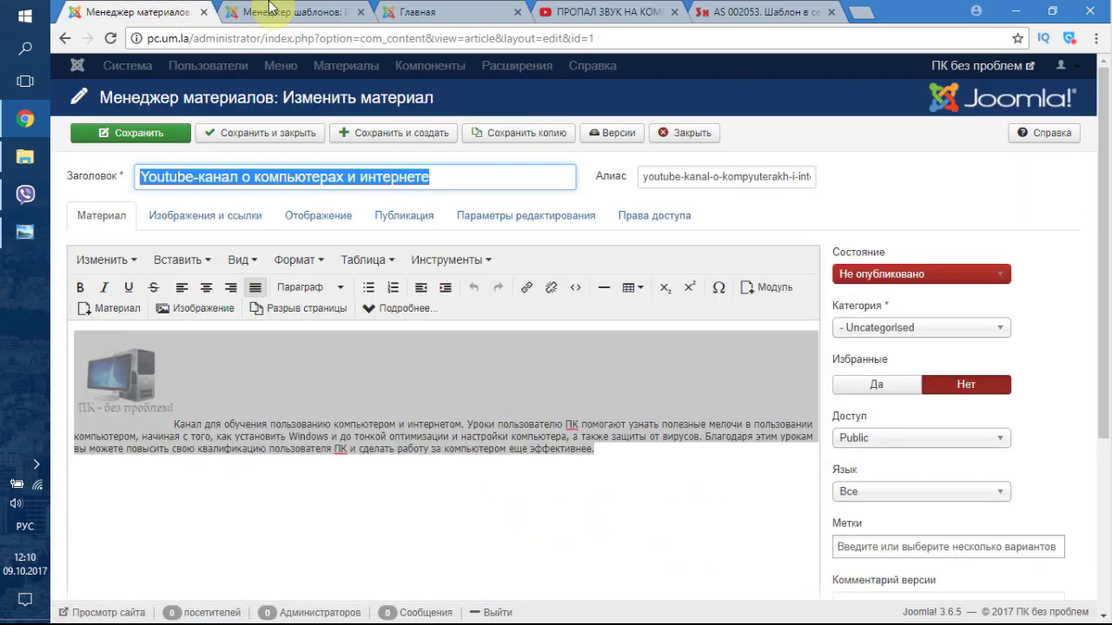
# - View the site's Contacts page and then its home page, dismissing the credit alerts
pyautogui.click(460, 9)
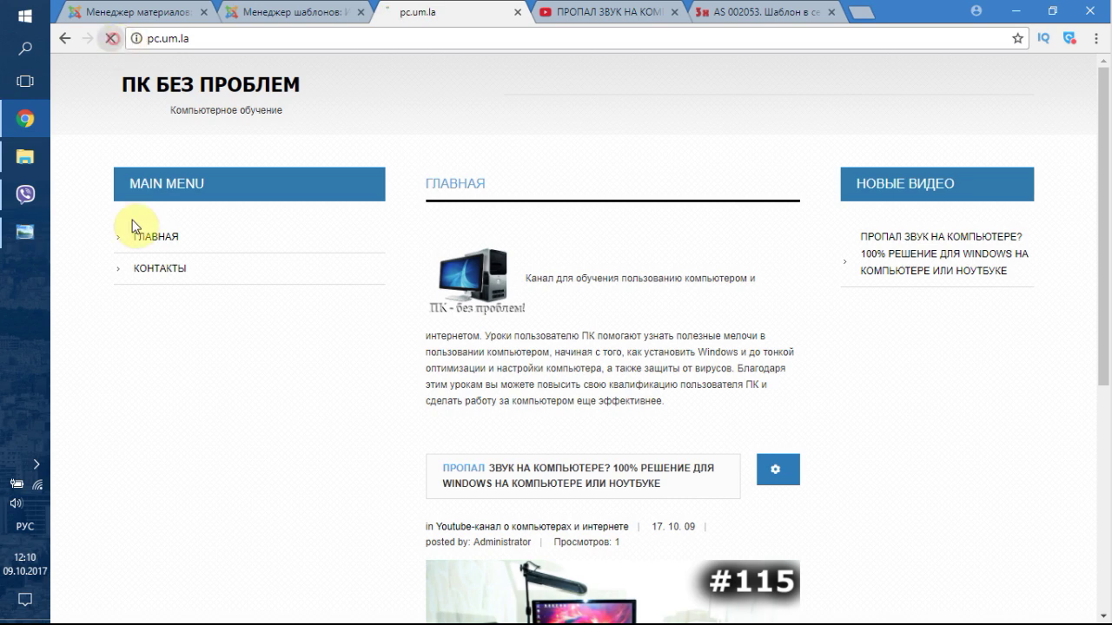
pyautogui.click(711, 125)
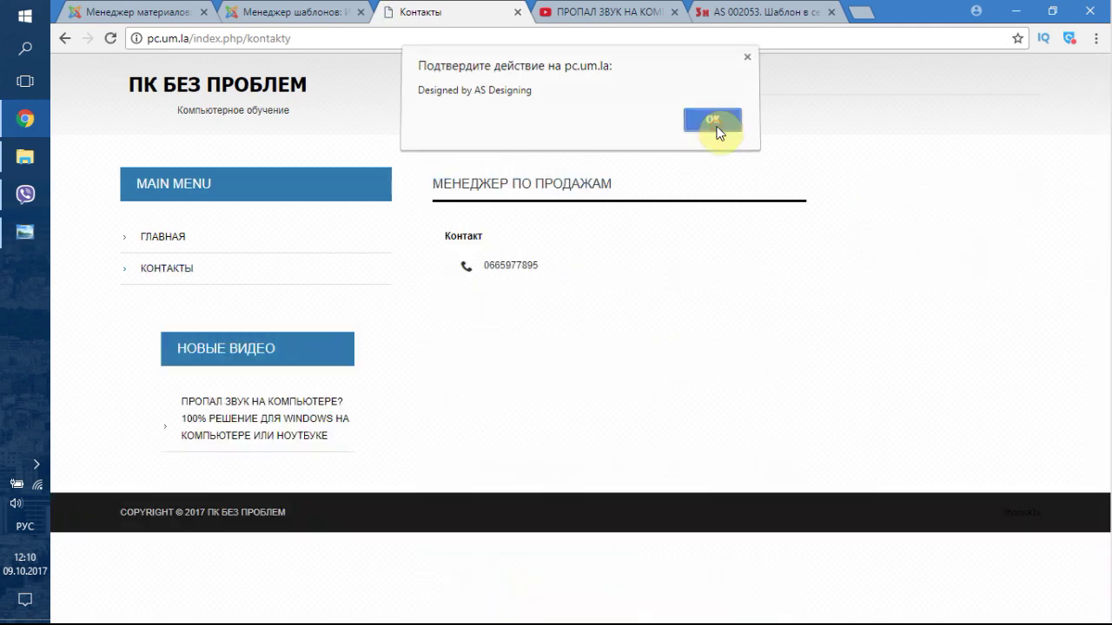
pyautogui.click(712, 126)
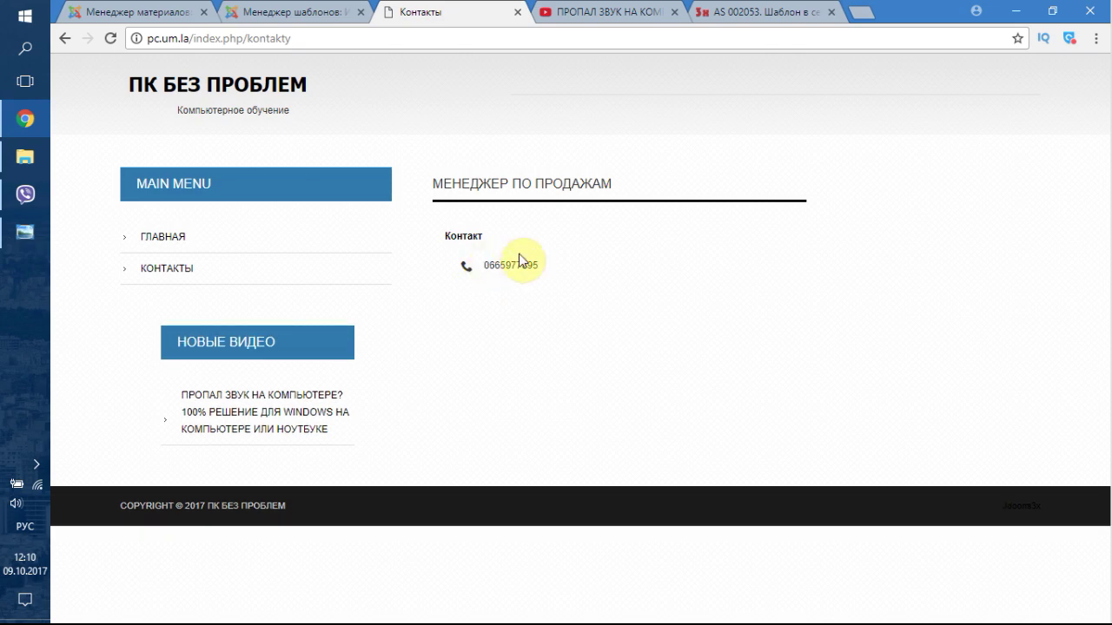
pyautogui.click(178, 240)
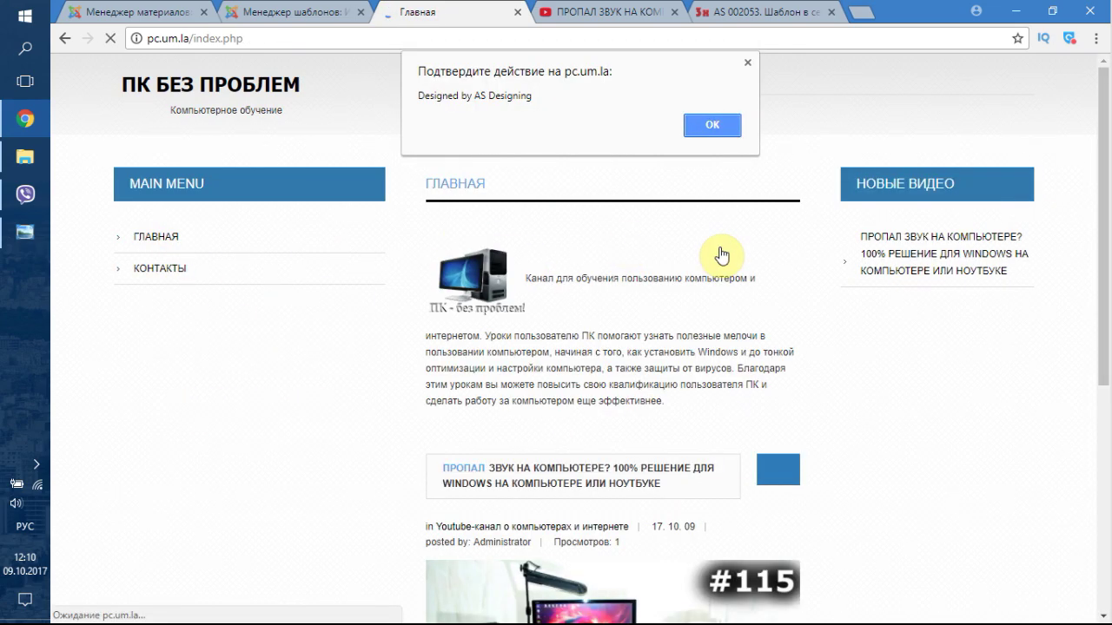
pyautogui.click(725, 127)
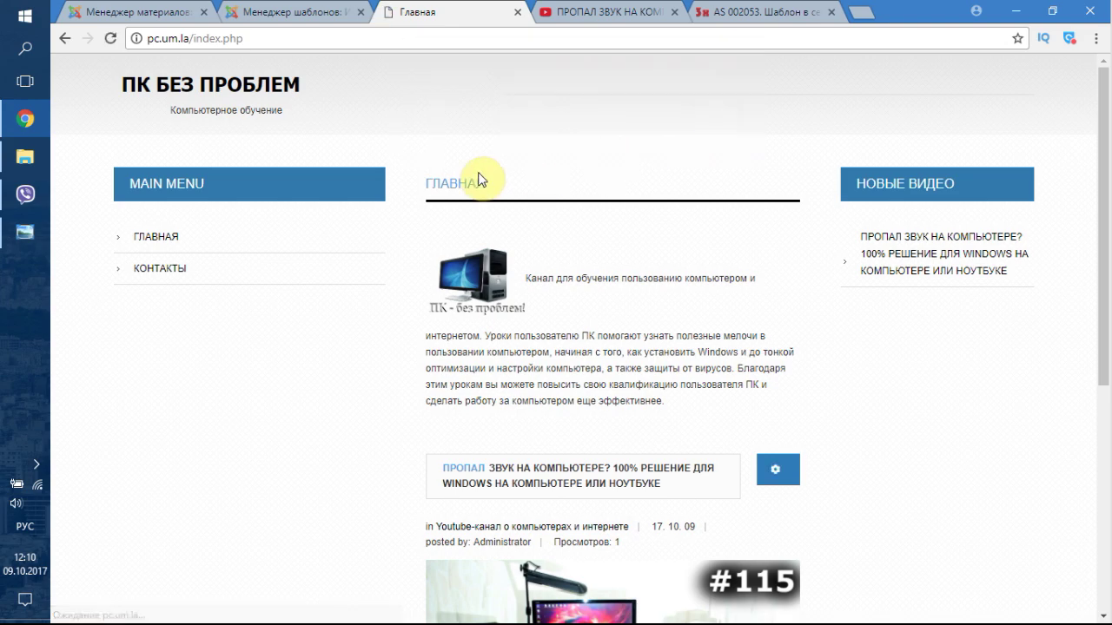
pyautogui.click(304, 6)
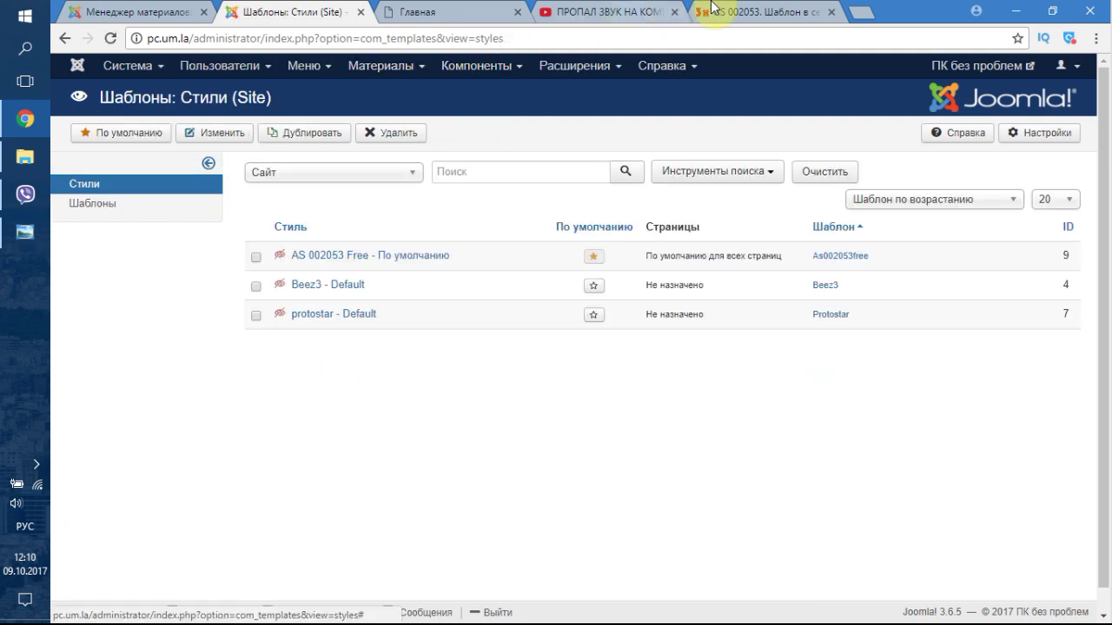
# - Show the joomla3x.ru AS 002053 article, close its enlarged layout image, and scroll to the top
pyautogui.click(843, 14)
pyautogui.click(899, 11)
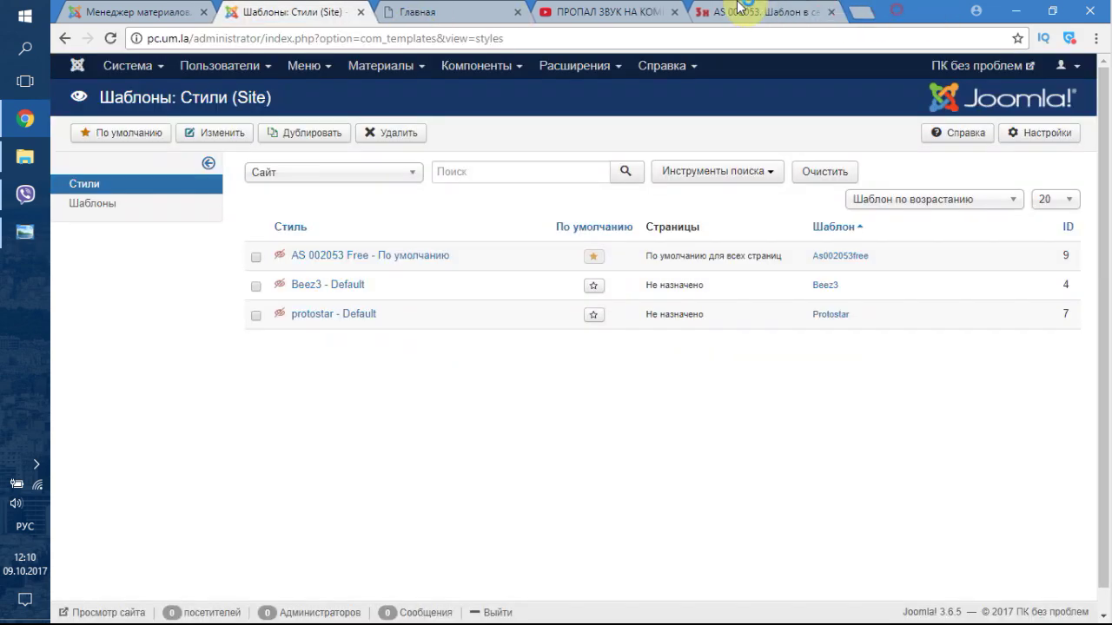
pyautogui.click(738, 9)
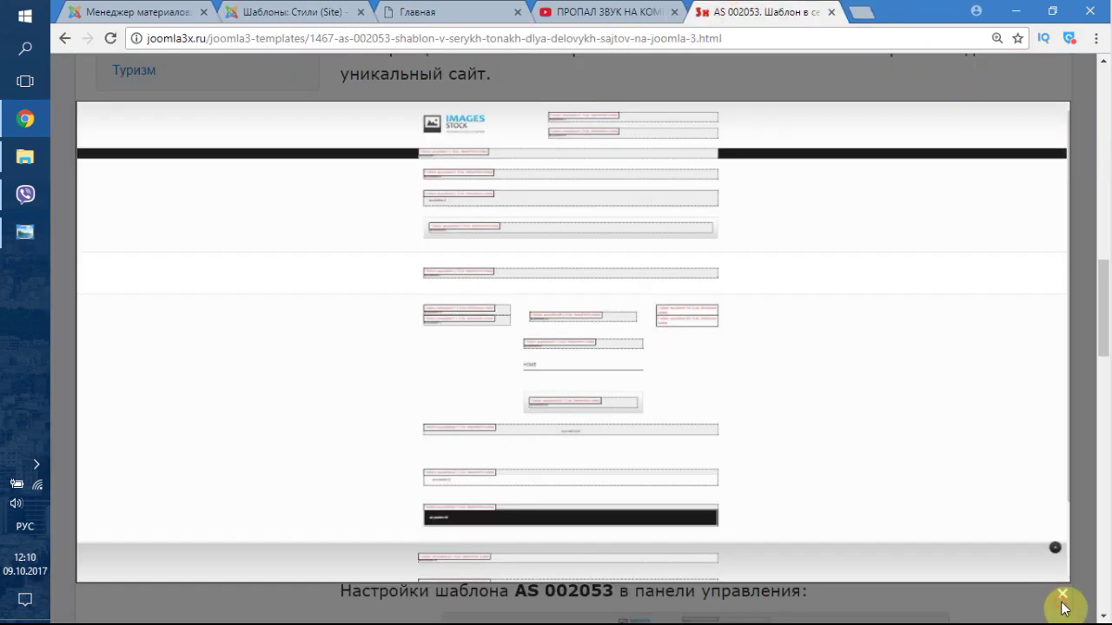
pyautogui.click(1061, 596)
pyautogui.scroll(5, 694, 209)
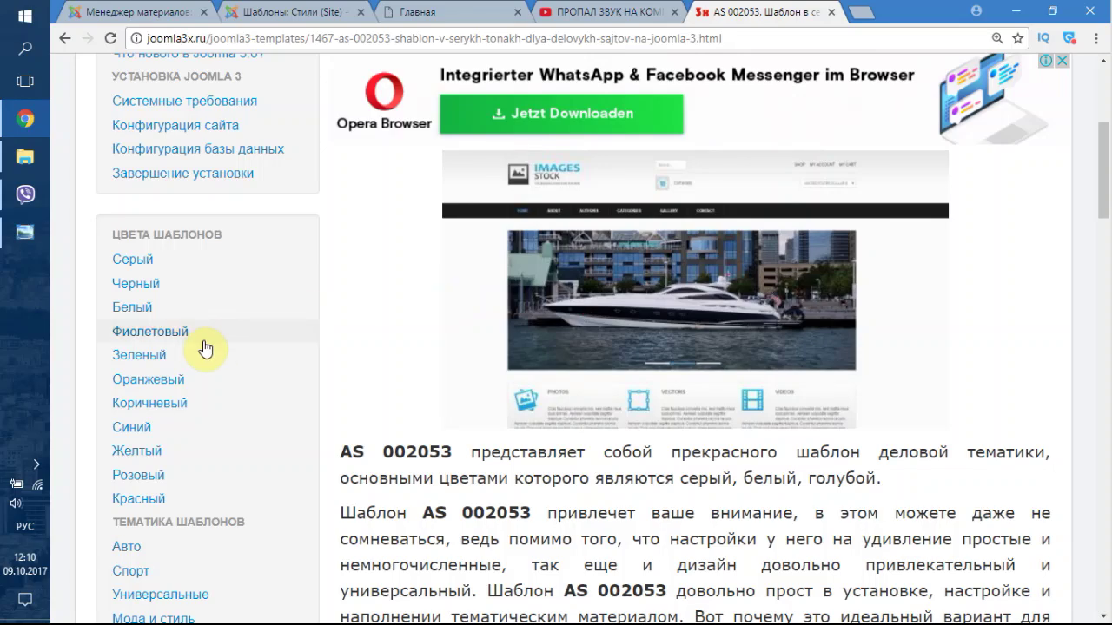
pyautogui.scroll(4, 195, 351)
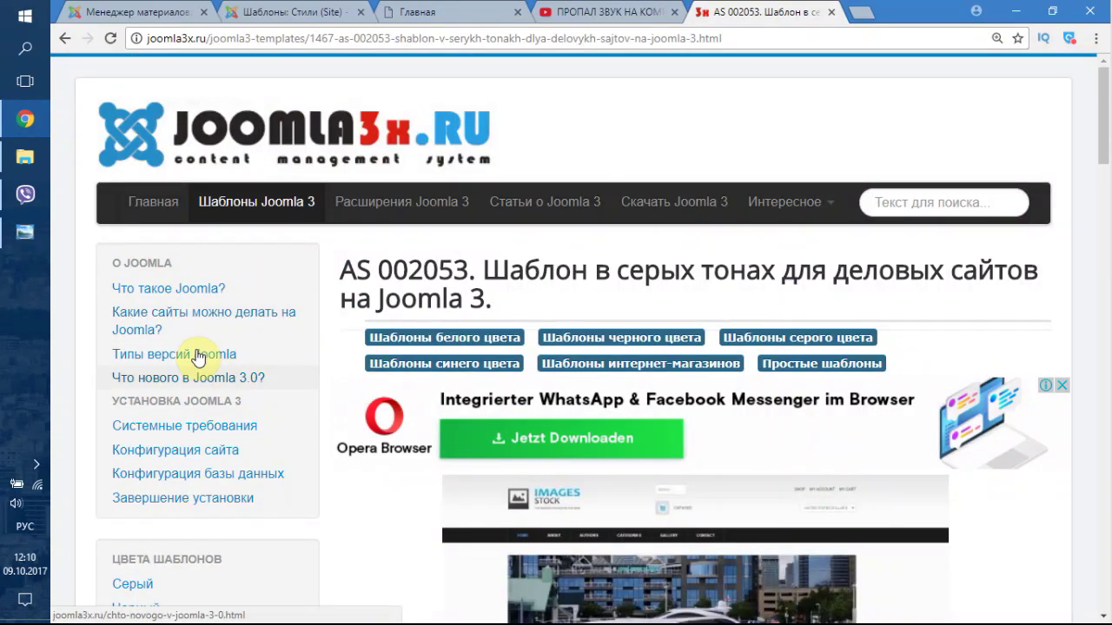
# - From the Joomla 3 extensions section, search joomla3x.ru for 'меню' and scroll the results
pyautogui.click(412, 205)
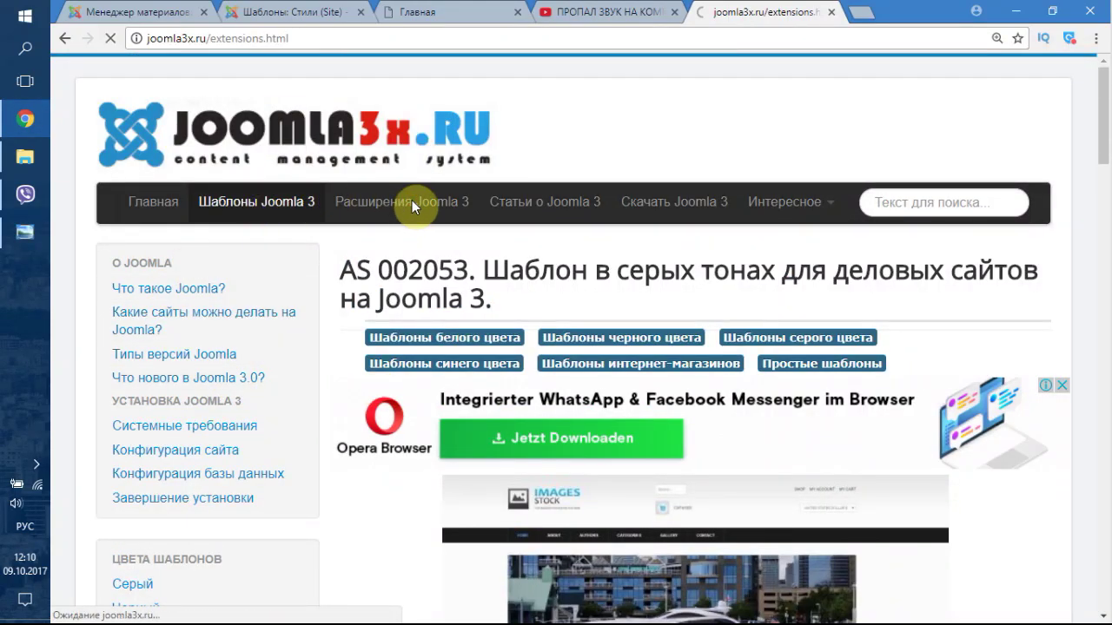
pyautogui.click(990, 209)
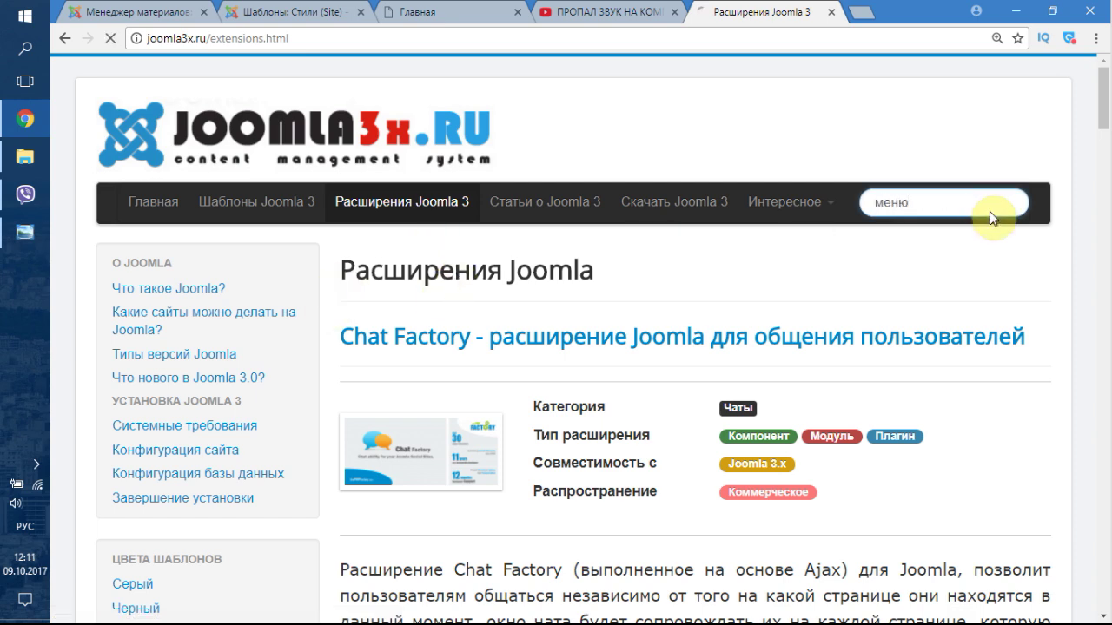
pyautogui.scroll(-7, 736, 335)
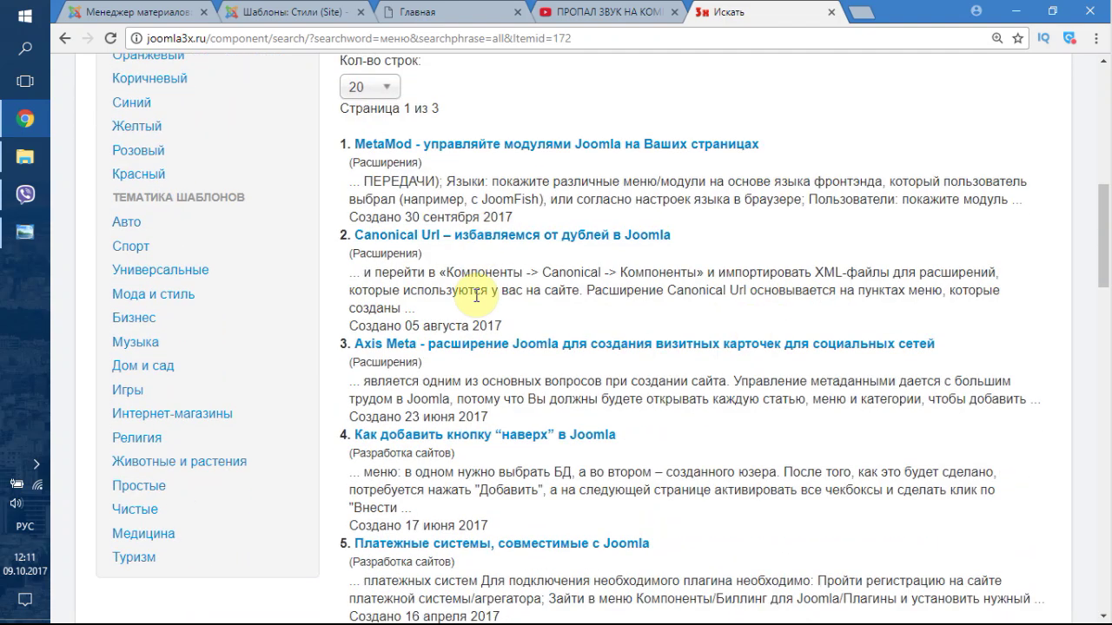
pyautogui.scroll(-1, 473, 287)
pyautogui.scroll(-3, 483, 304)
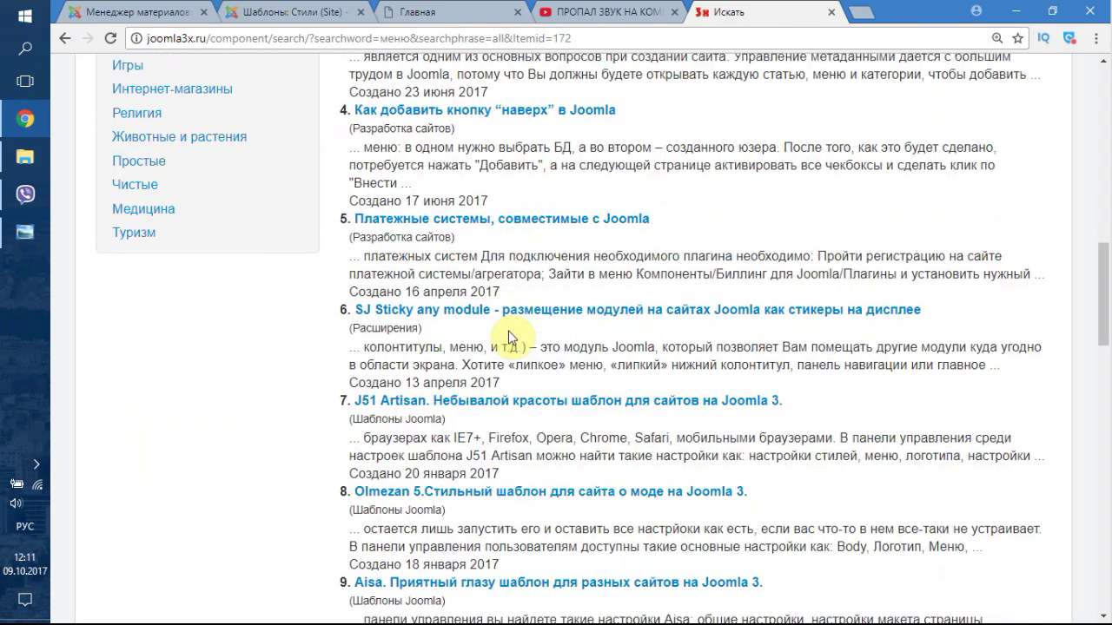
pyautogui.scroll(-2, 516, 356)
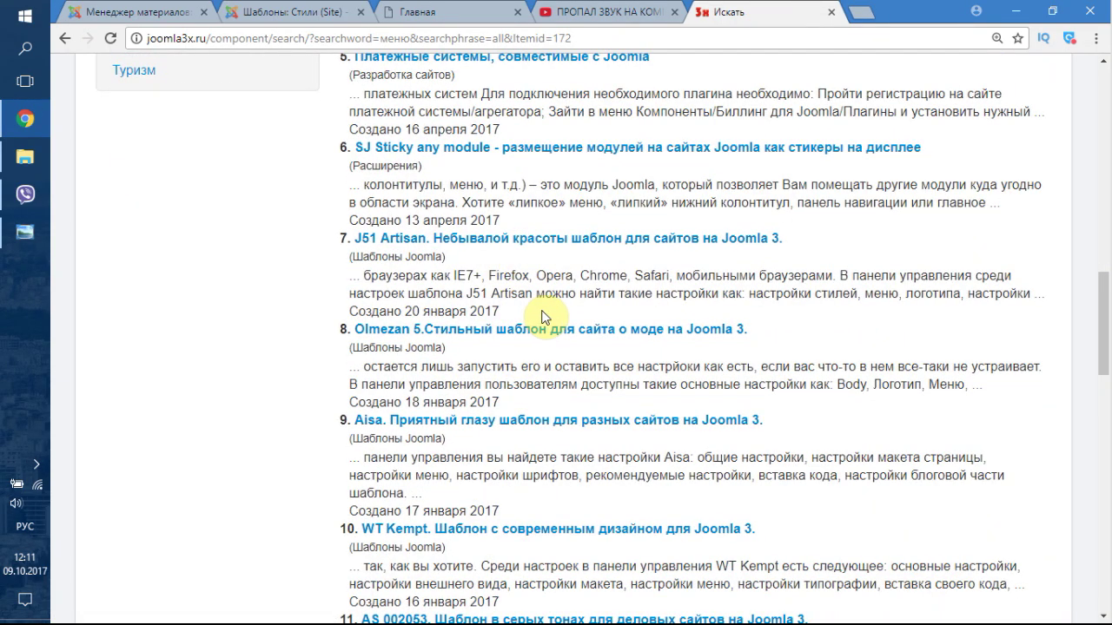
pyautogui.scroll(9, 556, 300)
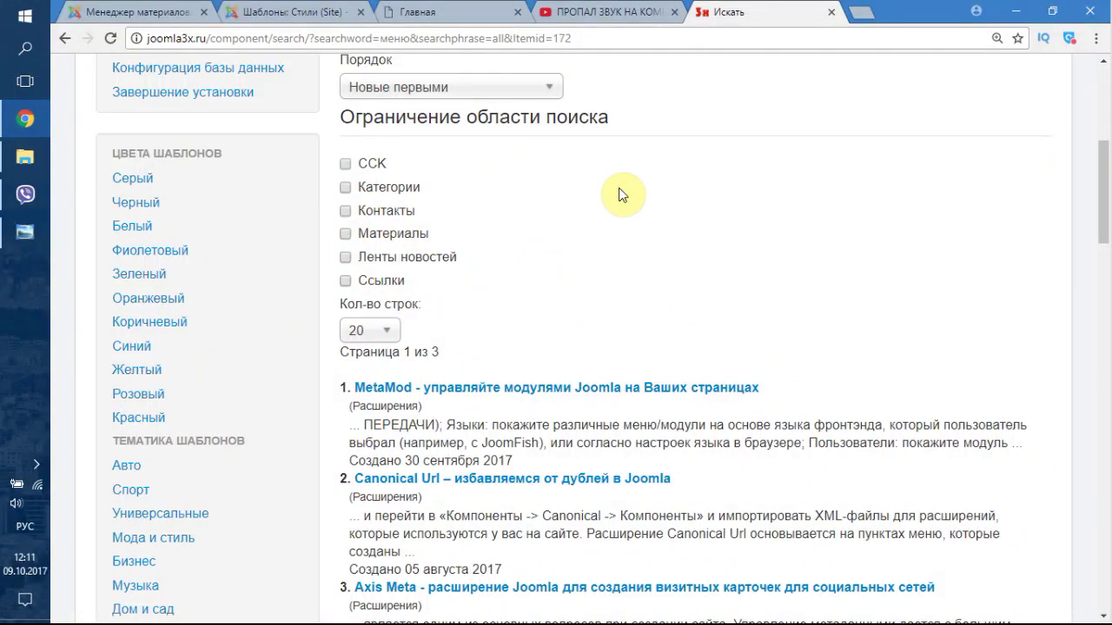
pyautogui.scroll(4, 619, 194)
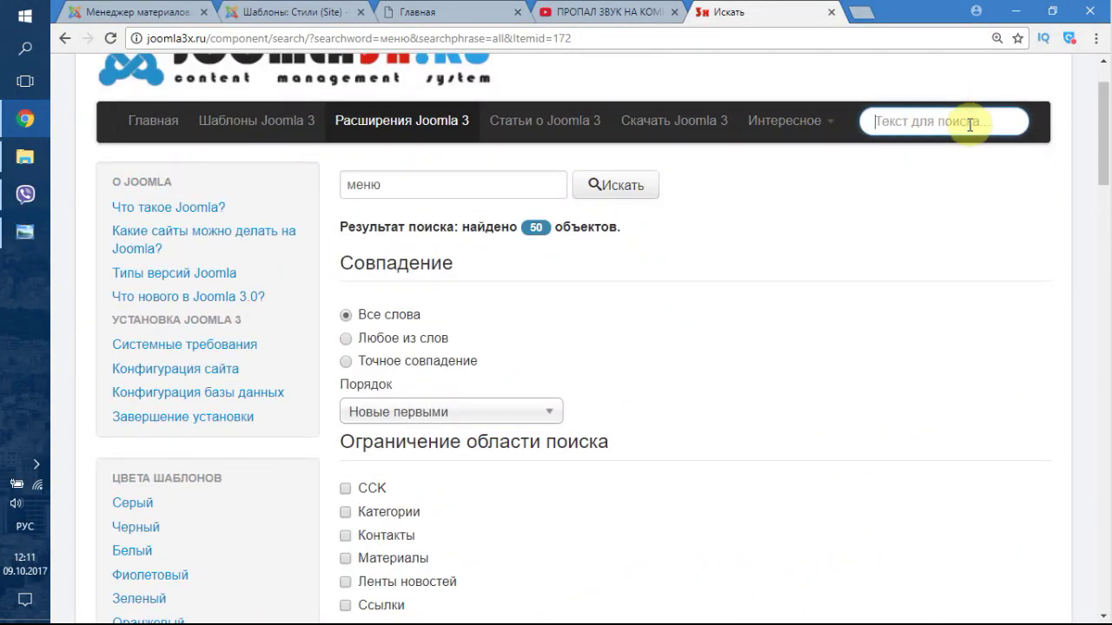
# - Refine the search to 'меню модуль', scan the 50 results, then go back to the AS 002053 article
pyautogui.click(436, 188)
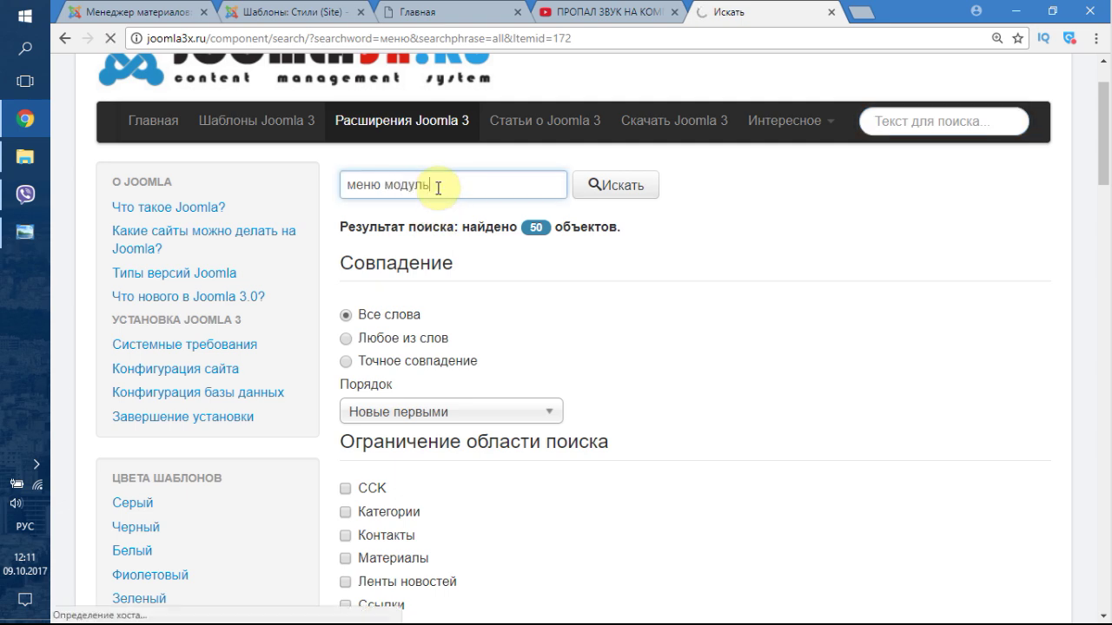
pyautogui.scroll(-5, 459, 199)
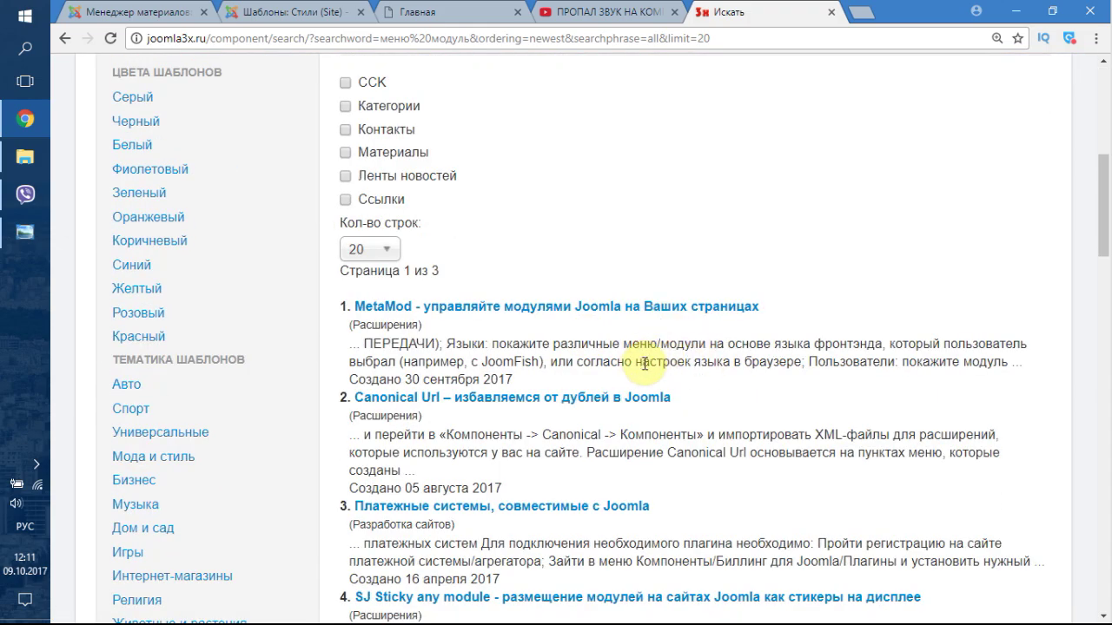
pyautogui.scroll(-4, 695, 365)
pyautogui.scroll(-3, 708, 370)
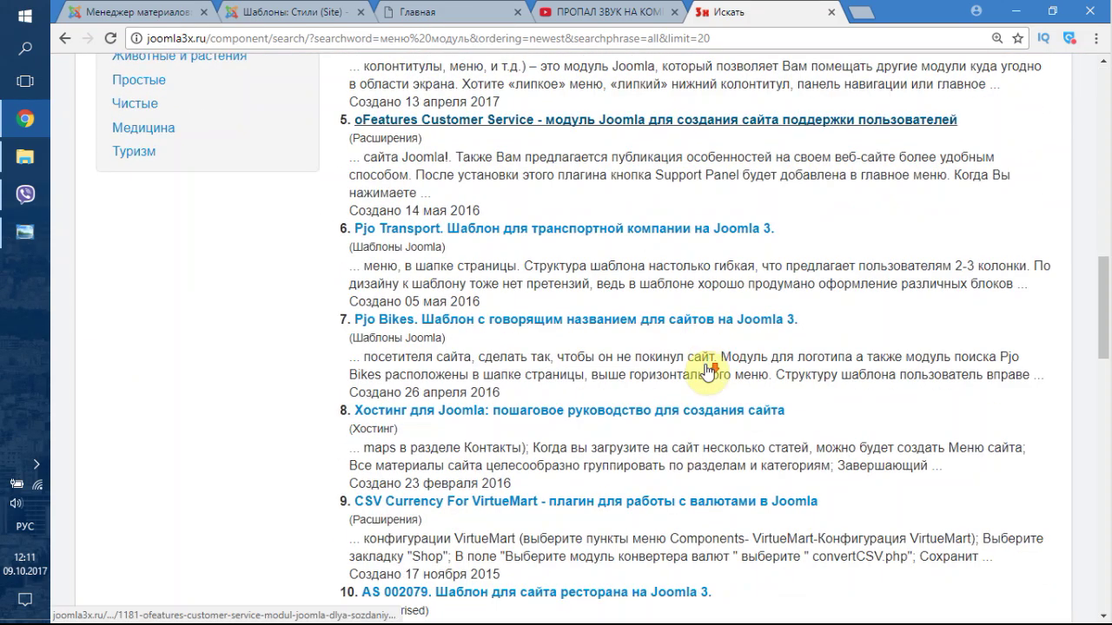
pyautogui.scroll(-4, 707, 369)
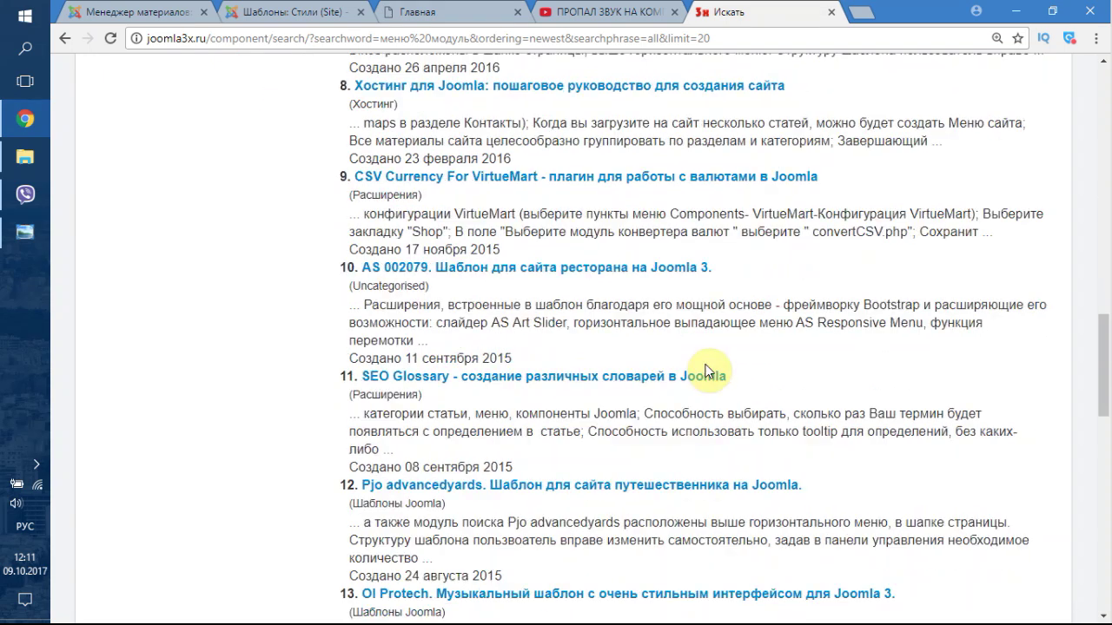
pyautogui.click(62, 39)
pyautogui.click(62, 39)
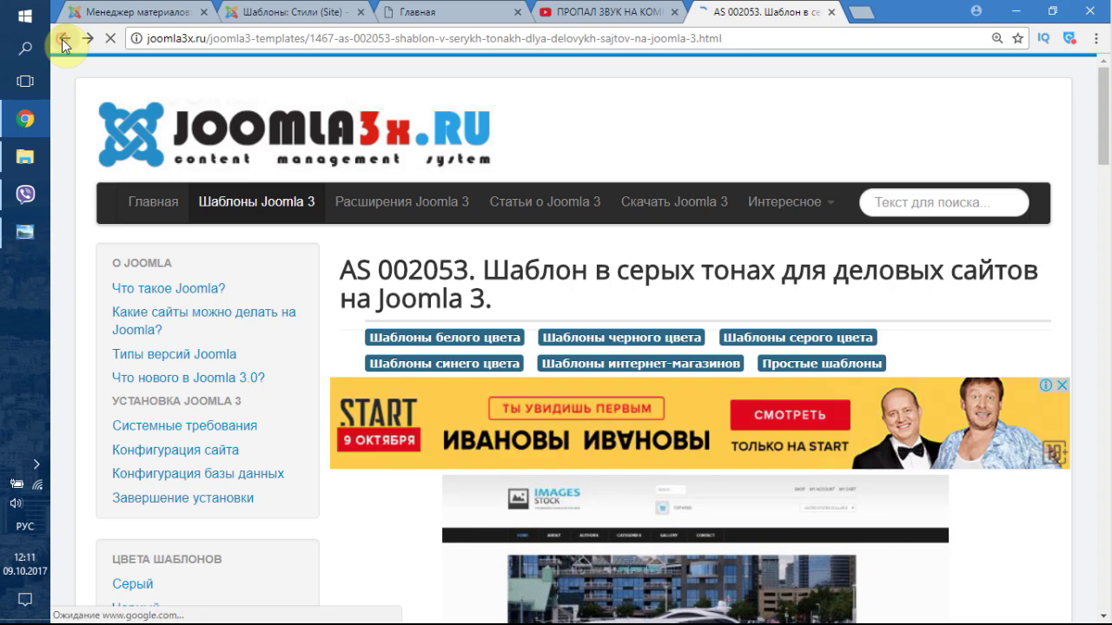
pyautogui.click(61, 39)
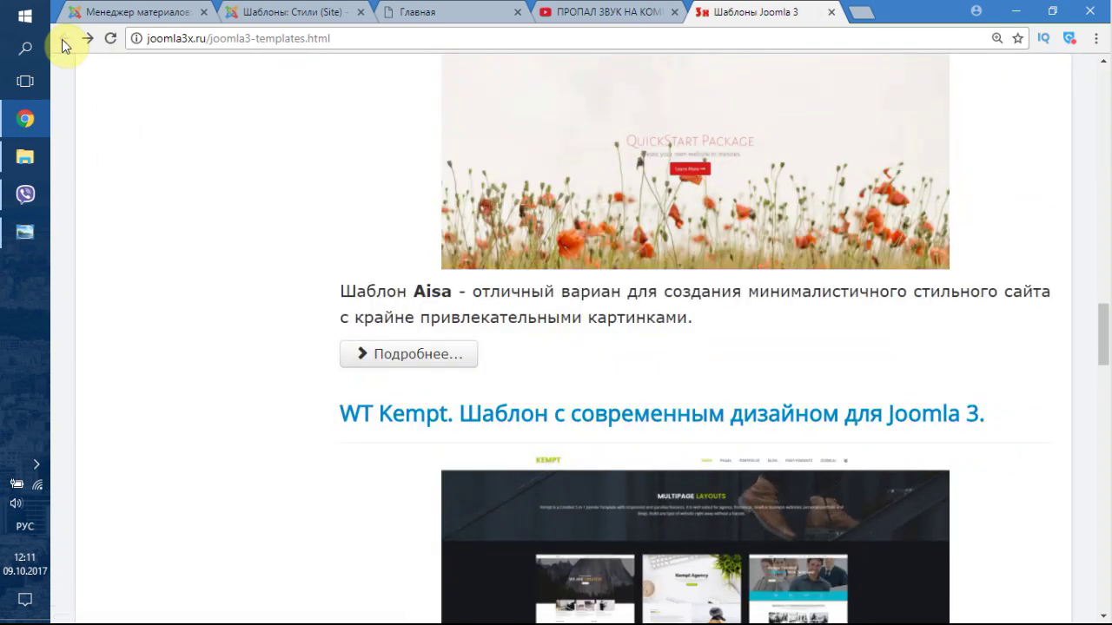
# - Google 'модуль меню joomla 3' using the address-bar suggestion
pyautogui.click(634, 35)
pyautogui.write('модул')
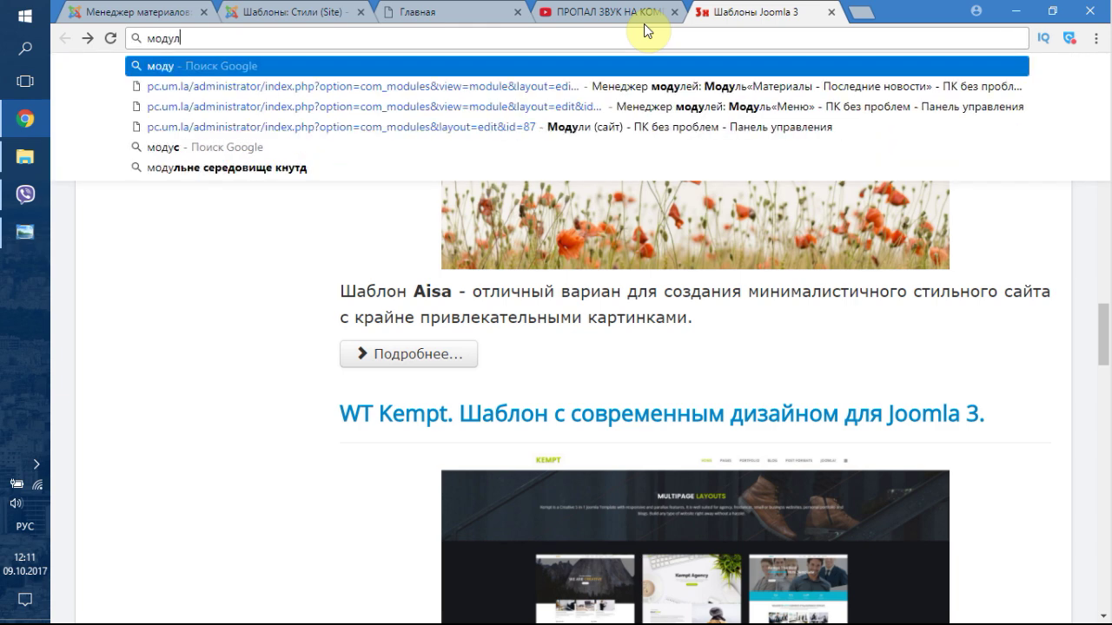
pyautogui.write('ь меню')
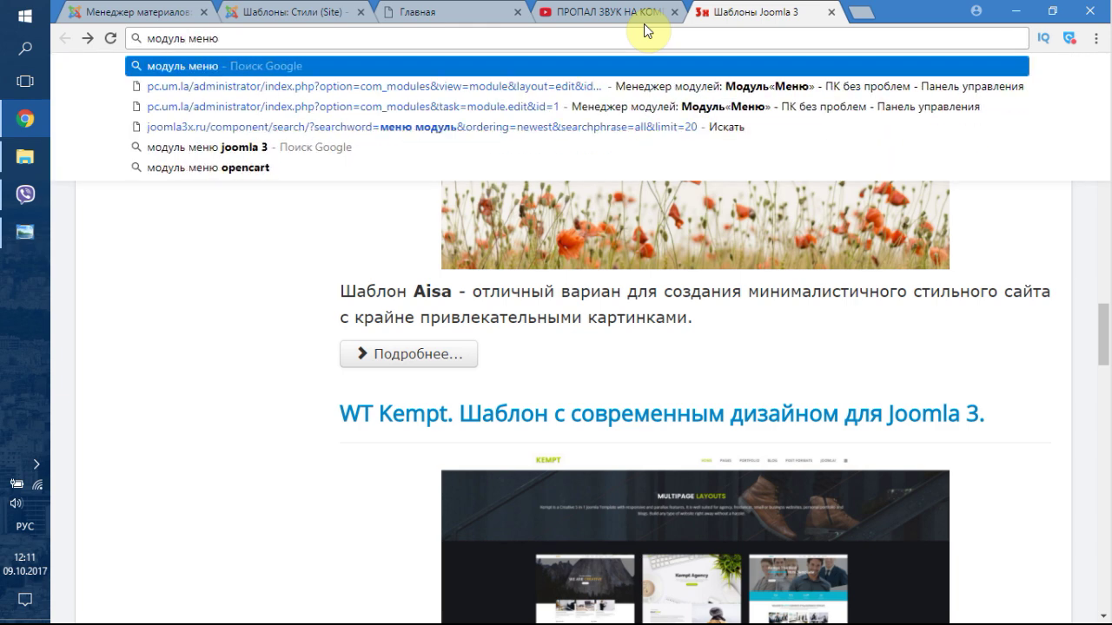
pyautogui.press('Down')
pyautogui.press('Down')
pyautogui.press('Down')
pyautogui.press('Down')
pyautogui.press('Return')
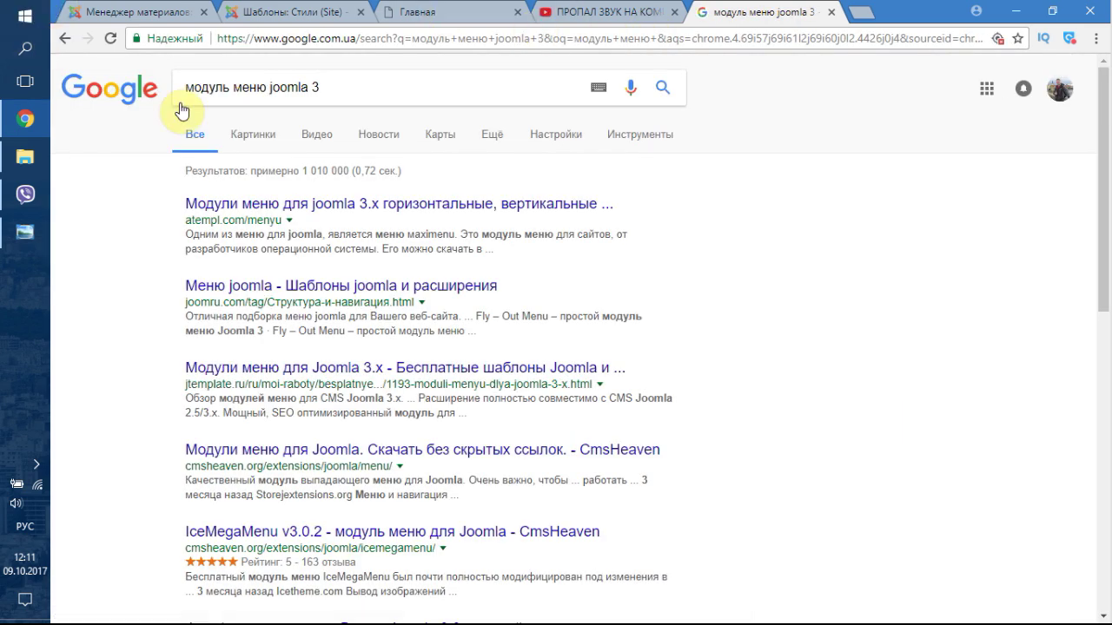
# - Open the atempl.com/menyu result and scroll through its list of Joomla menu modules
pyautogui.click(318, 208)
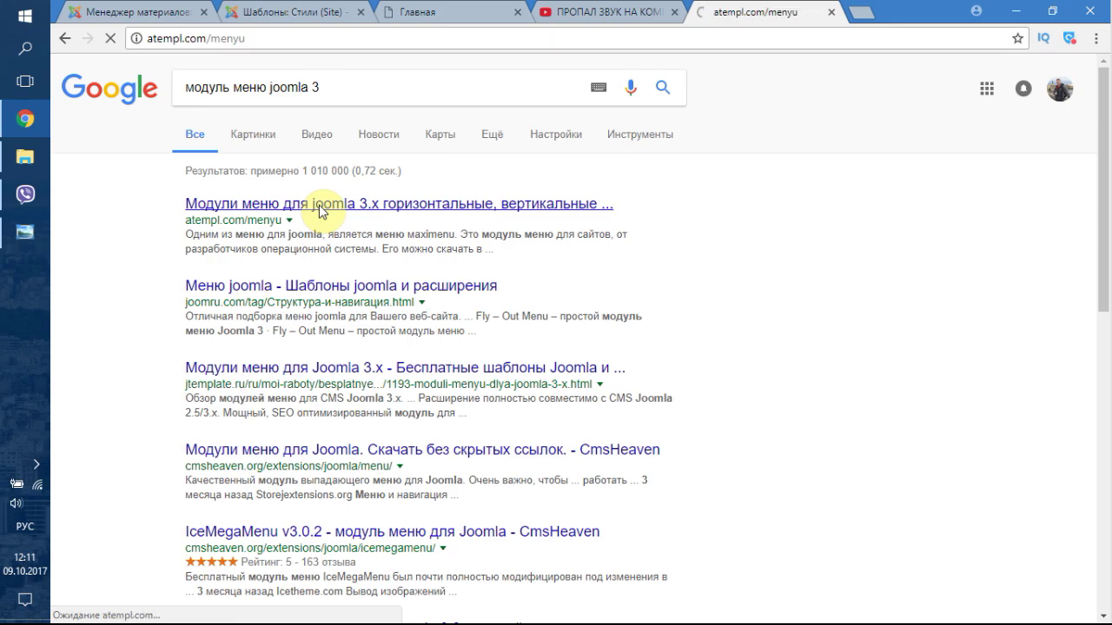
pyautogui.scroll(-2, 477, 302)
pyautogui.scroll(-4, 477, 302)
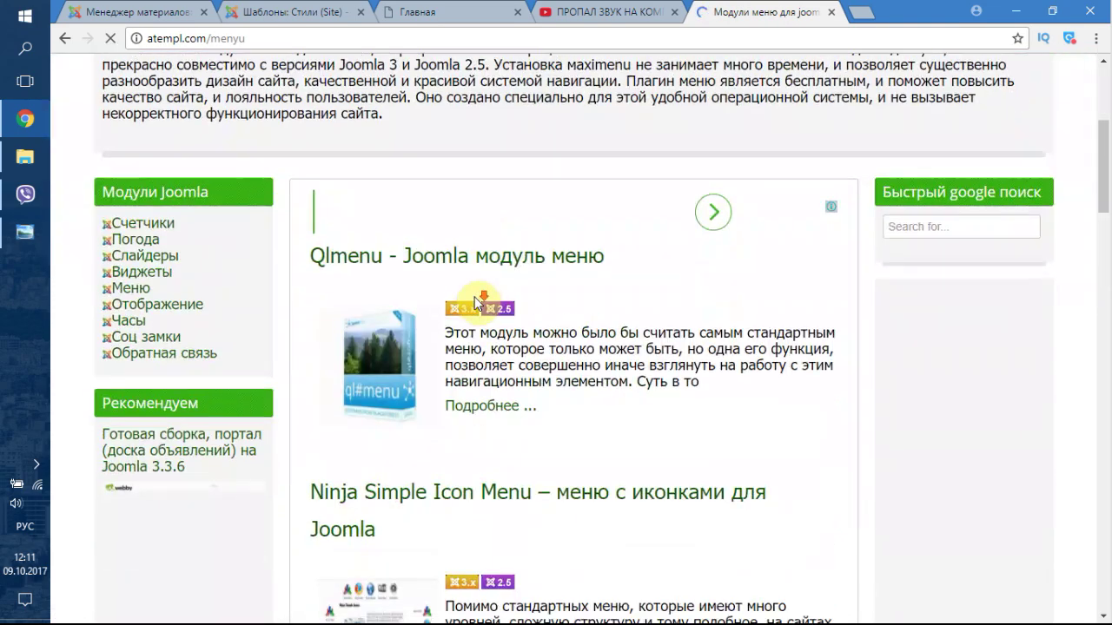
pyautogui.scroll(-2, 521, 315)
pyautogui.scroll(-2, 558, 314)
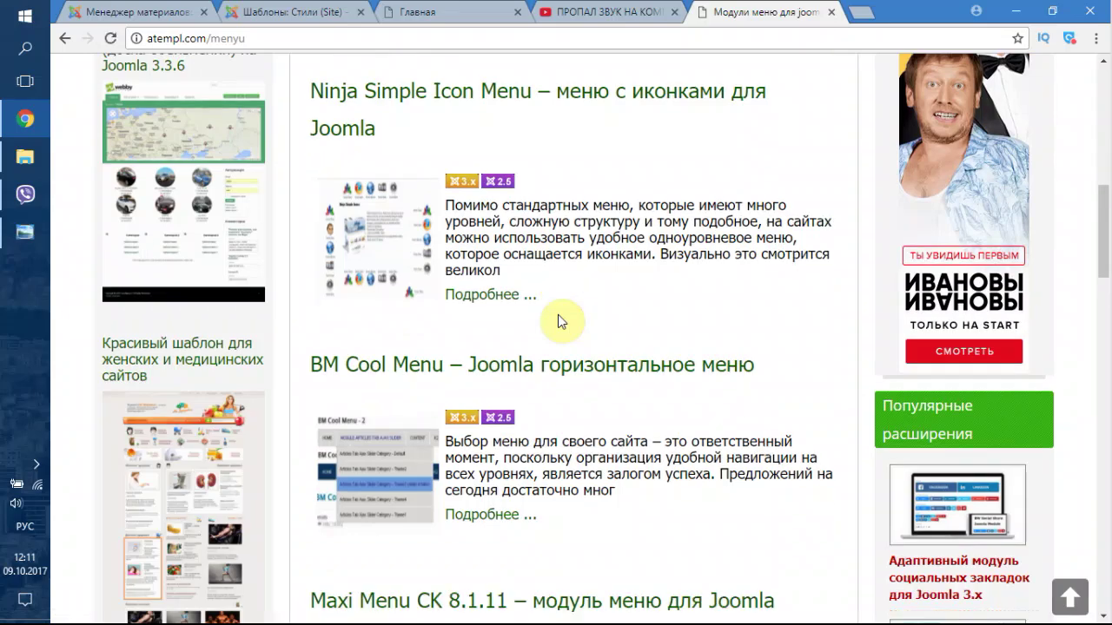
pyautogui.scroll(-9, 558, 314)
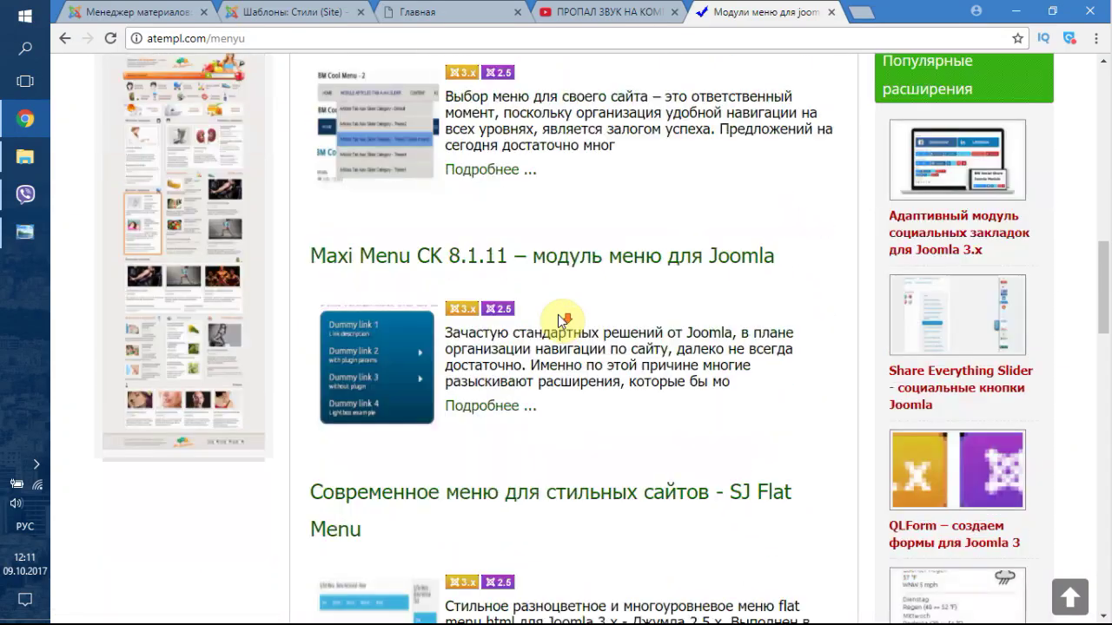
pyautogui.scroll(-3, 558, 316)
pyautogui.scroll(-3, 559, 317)
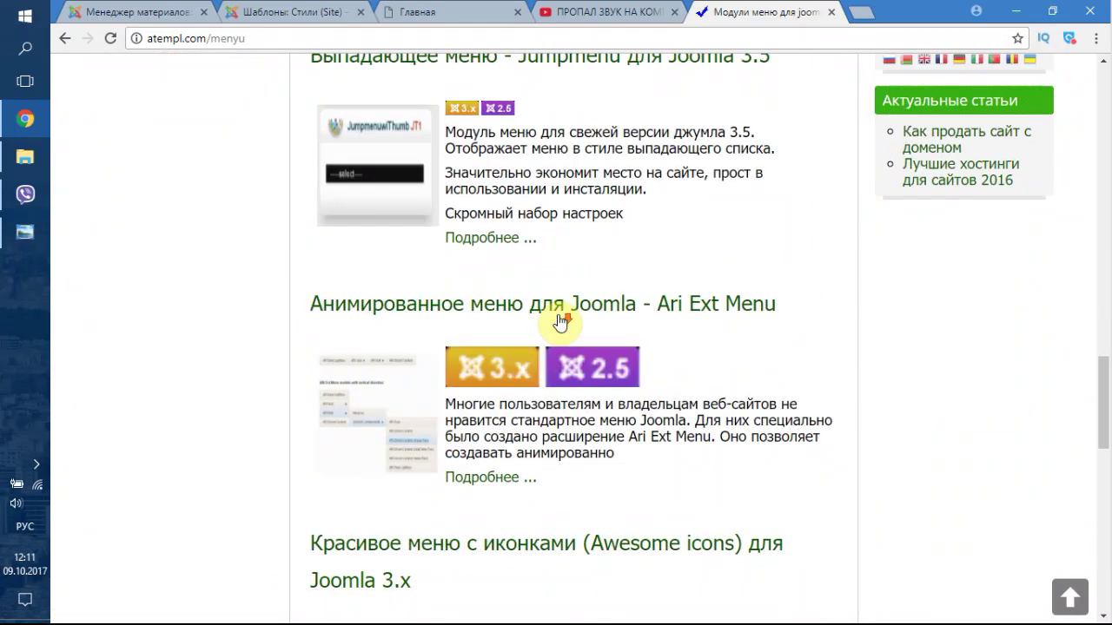
pyautogui.scroll(-3, 558, 317)
pyautogui.scroll(15, 557, 320)
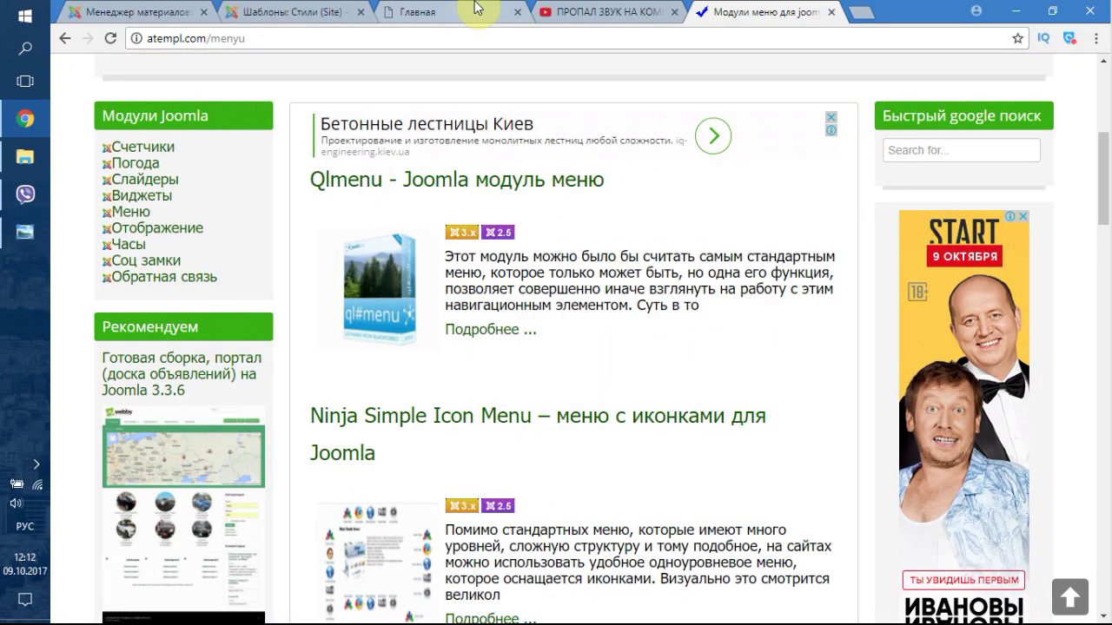
# - Reload the live front page, dismiss the Designed by AS Designing alert, and return to Templates: Styles
pyautogui.click(301, 8)
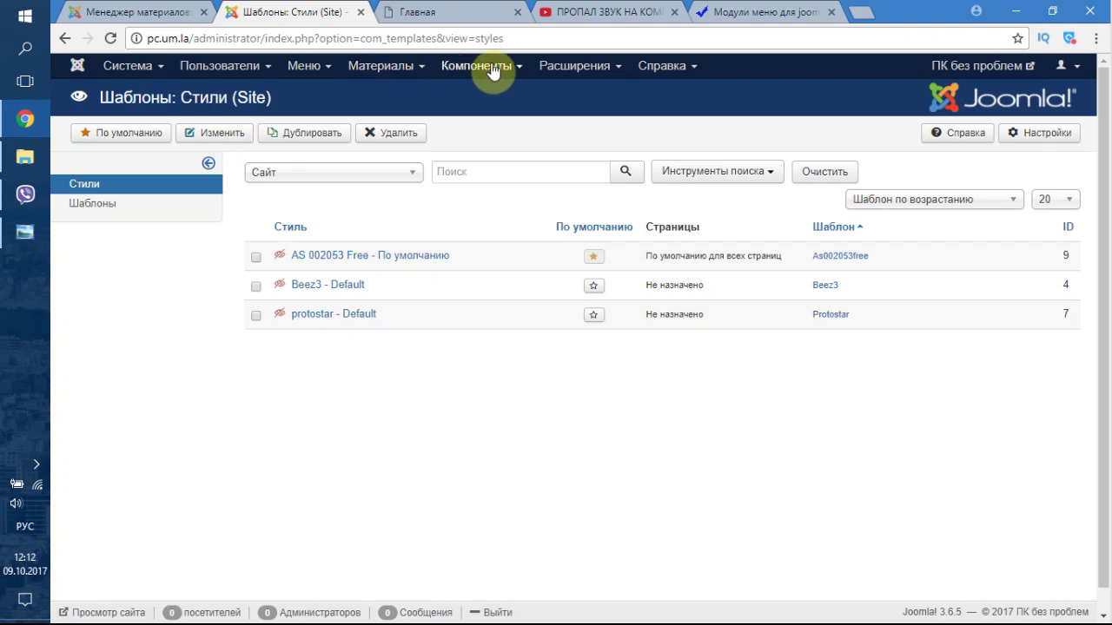
pyautogui.click(574, 66)
pyautogui.moveTo(599, 92)
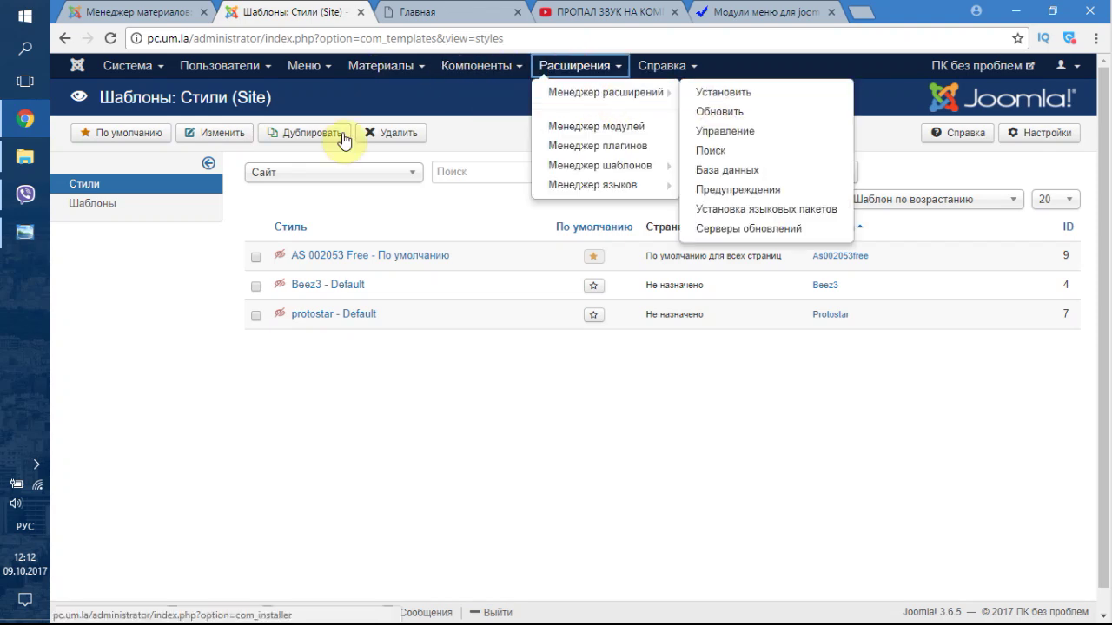
pyautogui.click(152, 9)
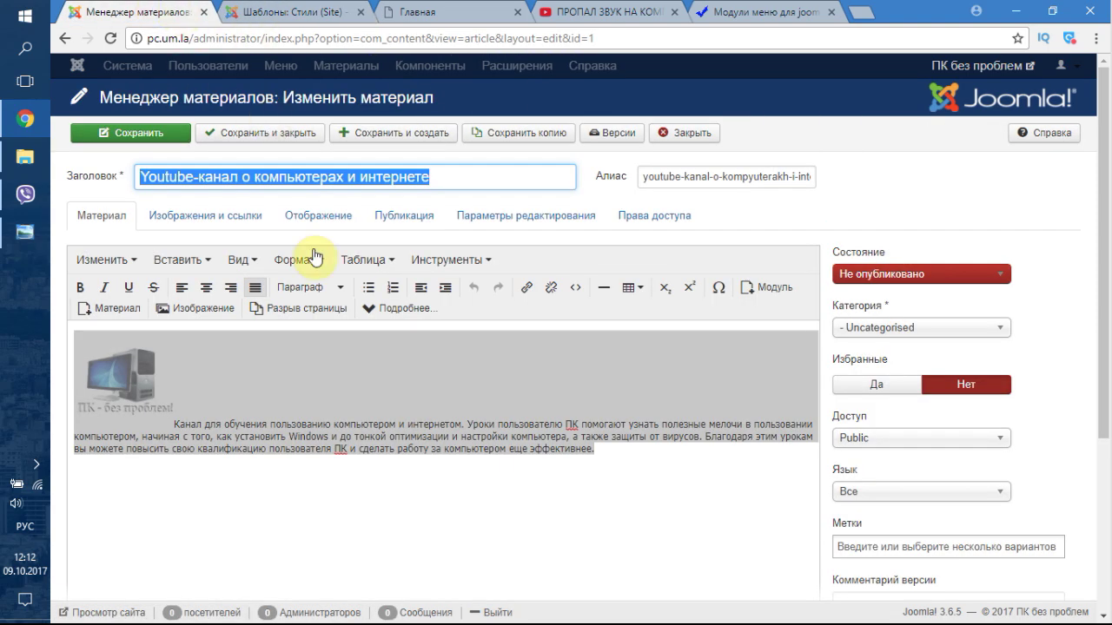
pyautogui.click(297, 11)
pyautogui.click(432, 10)
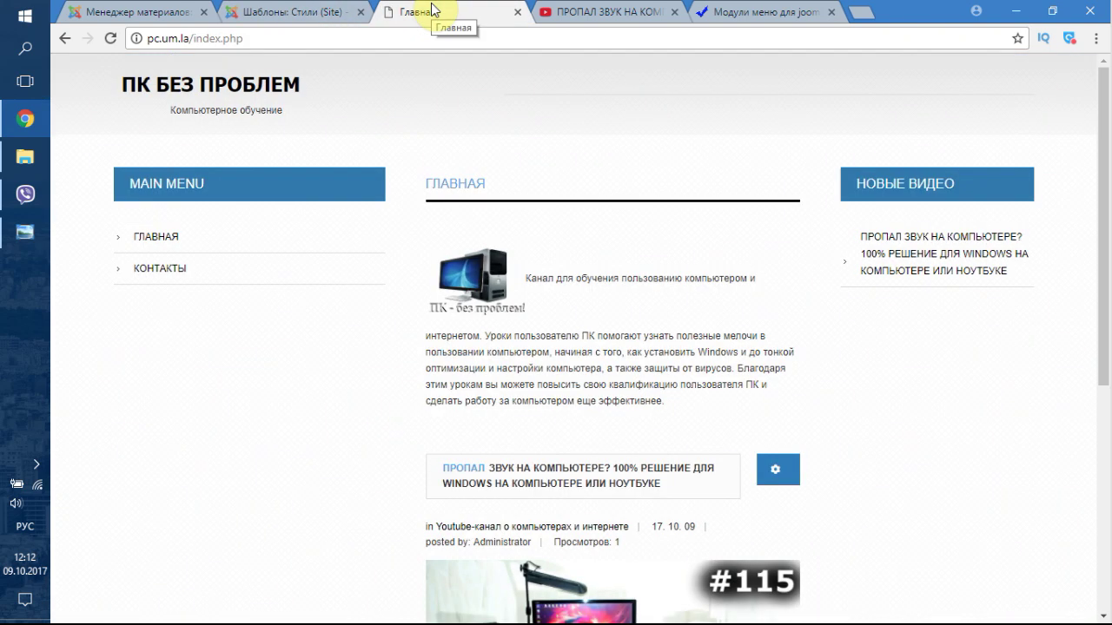
pyautogui.click(110, 38)
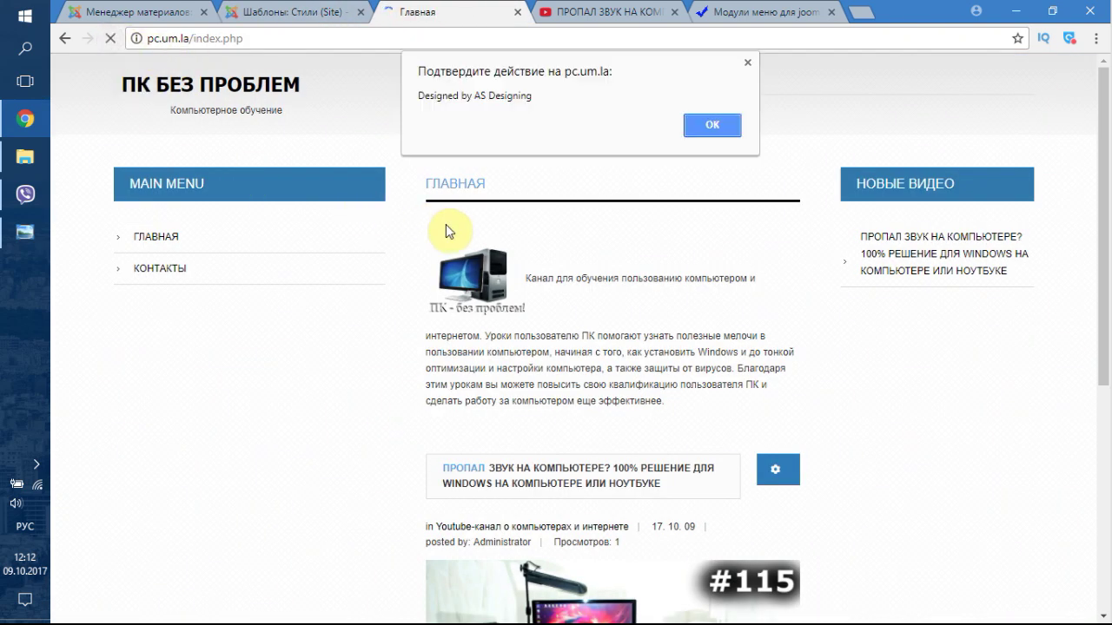
pyautogui.click(712, 125)
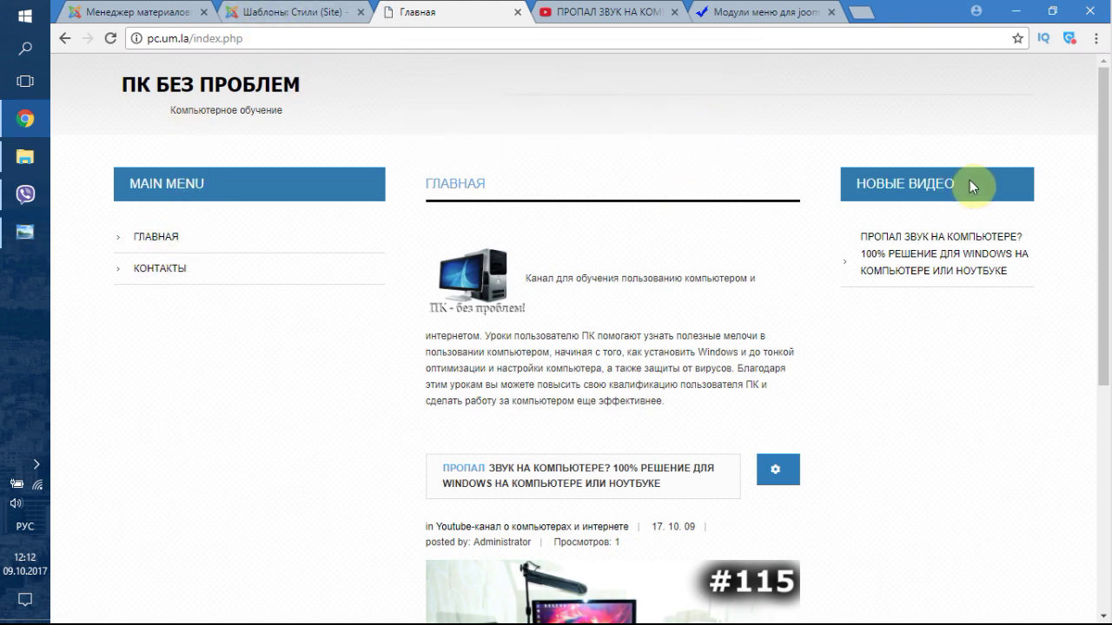
pyautogui.click(295, 12)
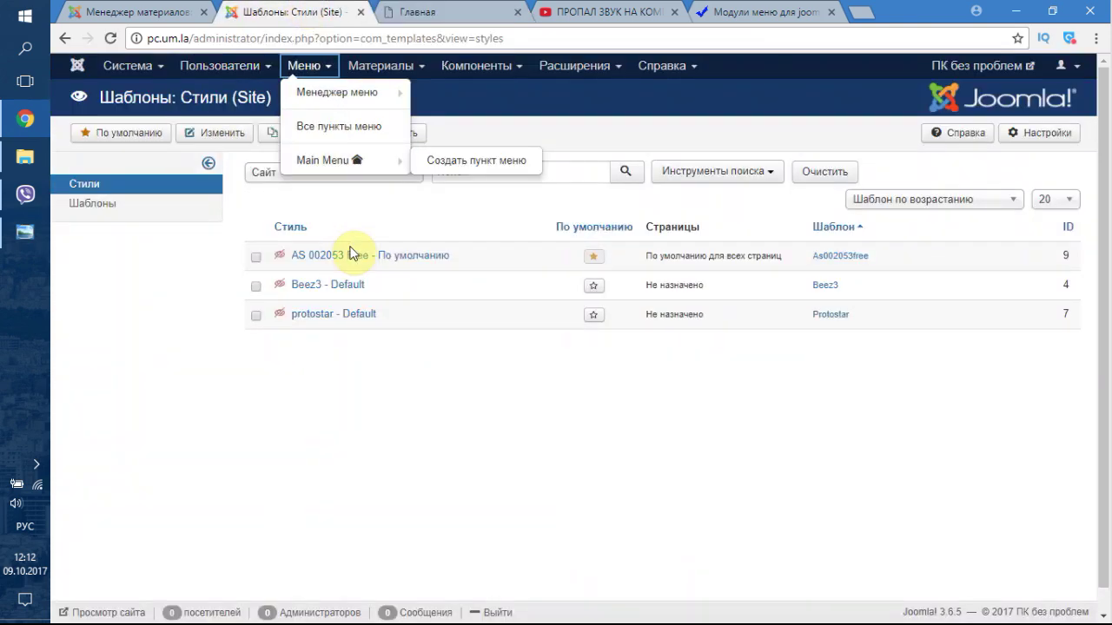
# - Open the Main Menu module from the Module Manager and look over its settings tabs
pyautogui.click(553, 68)
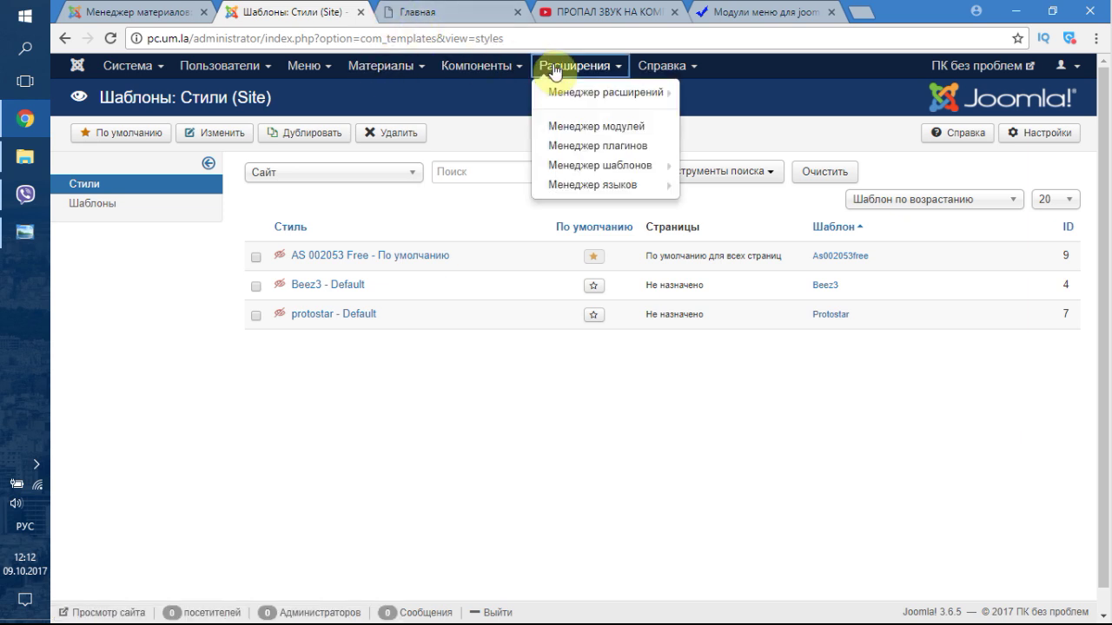
pyautogui.click(586, 126)
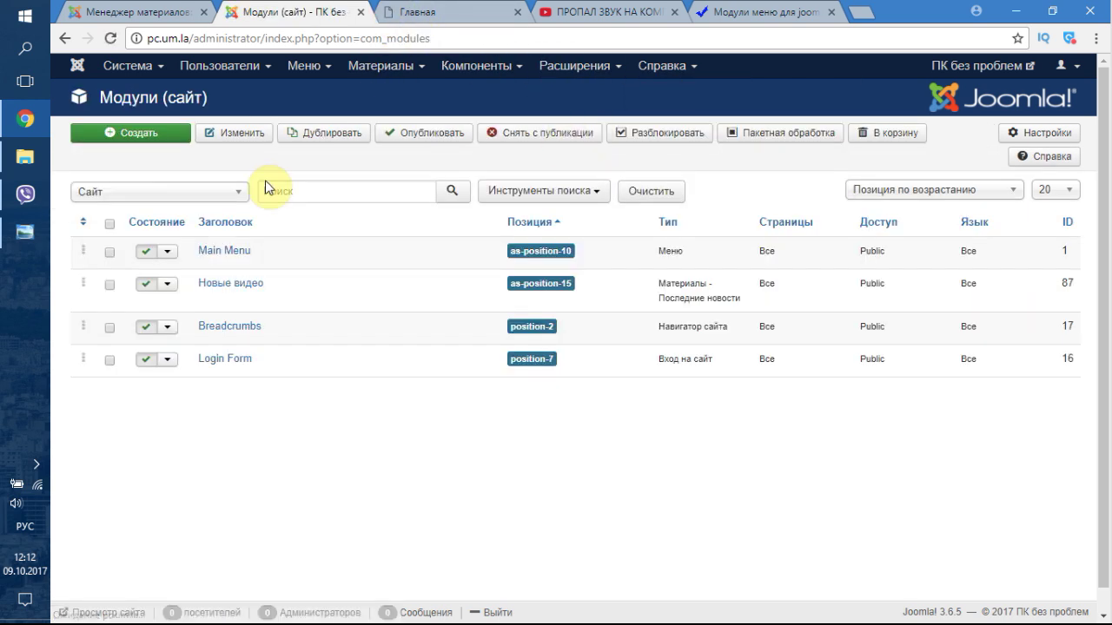
pyautogui.click(228, 251)
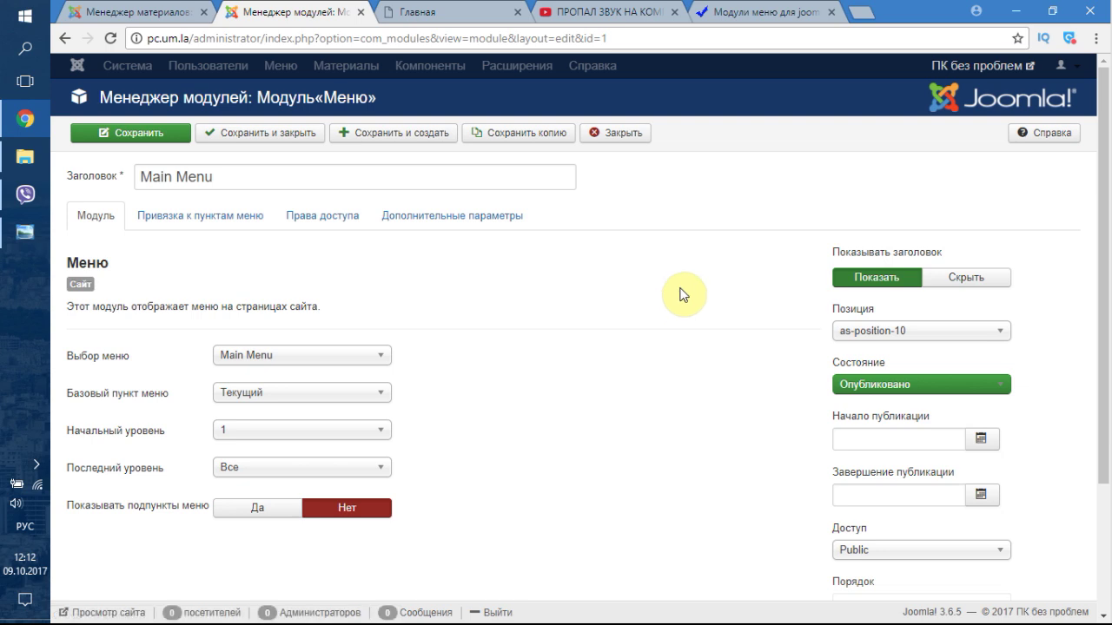
pyautogui.click(215, 215)
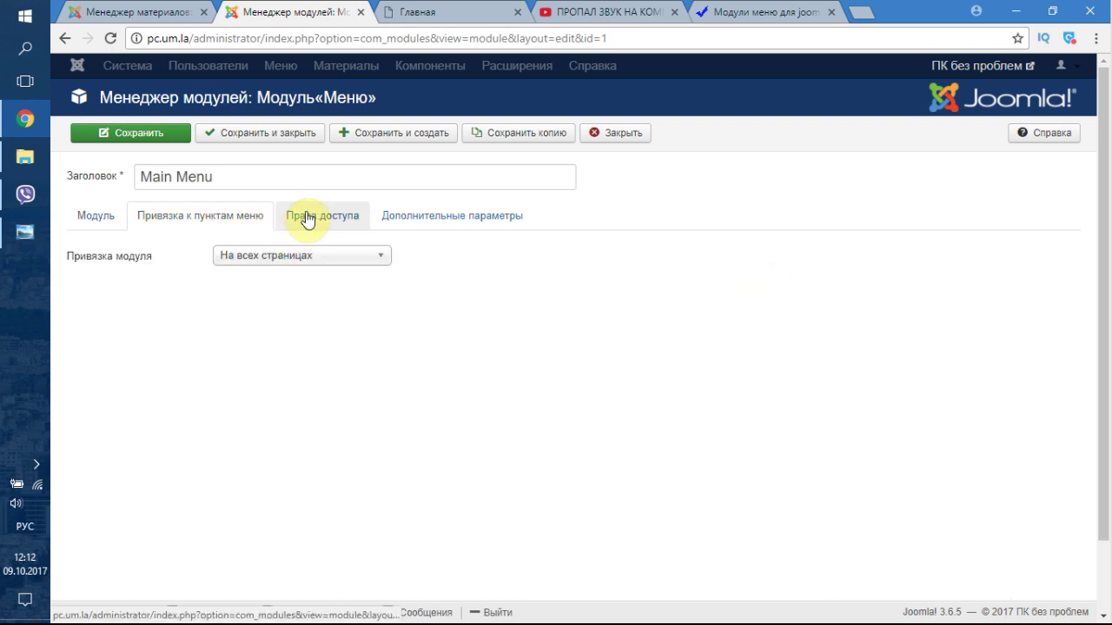
pyautogui.click(425, 221)
pyautogui.click(102, 218)
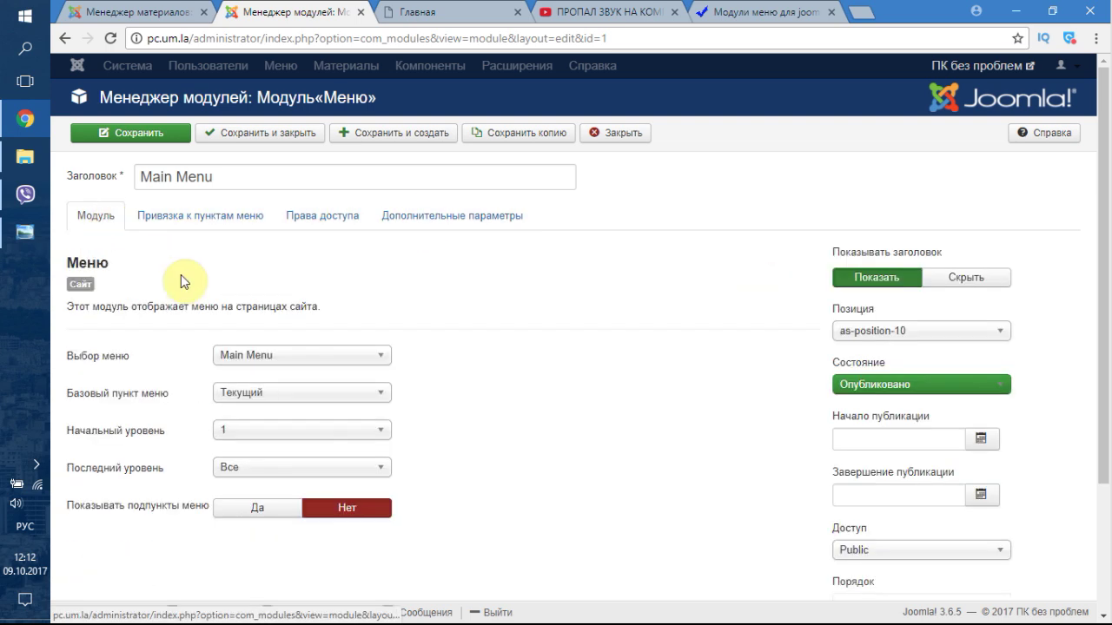
# - Set the Main Menu module's position to as-position-15 and save it
pyautogui.click(890, 331)
pyautogui.scroll(3, 943, 452)
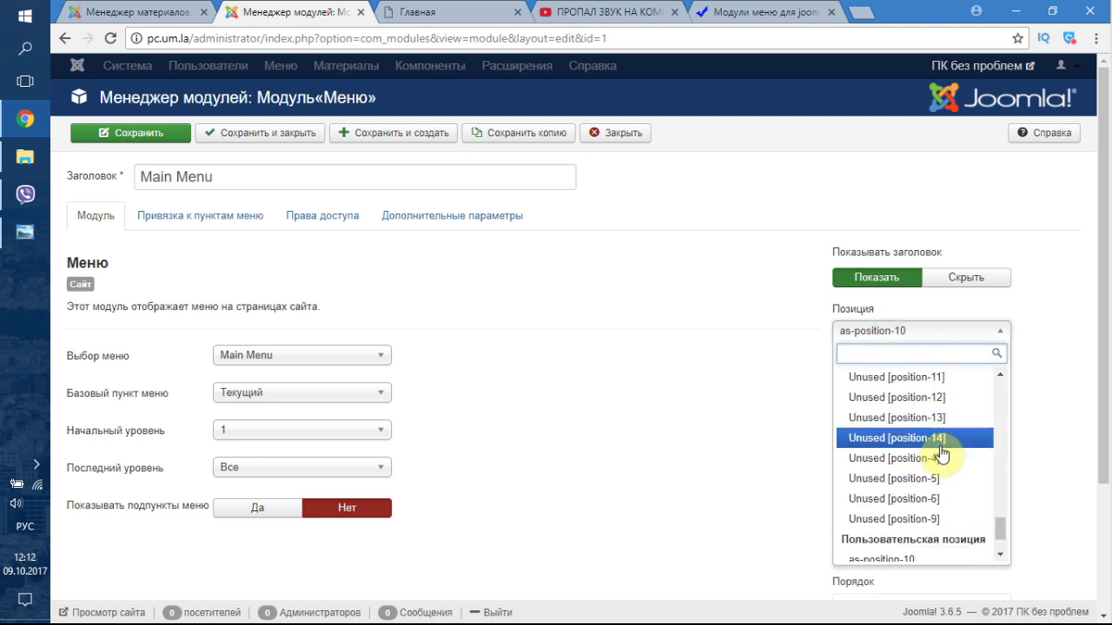
pyautogui.scroll(-1, 943, 453)
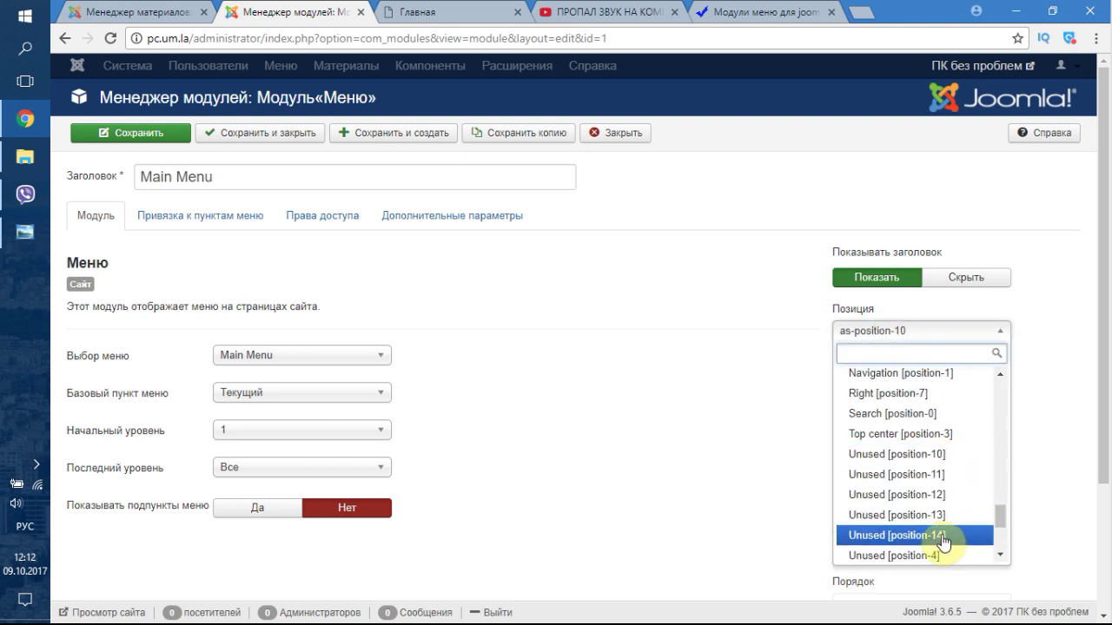
pyautogui.moveTo(999, 521); pyautogui.dragTo(999, 401)
pyautogui.click(919, 439)
pyautogui.click(172, 138)
# - Reload the site front page to confirm the menu is in the right column
pyautogui.click(457, 9)
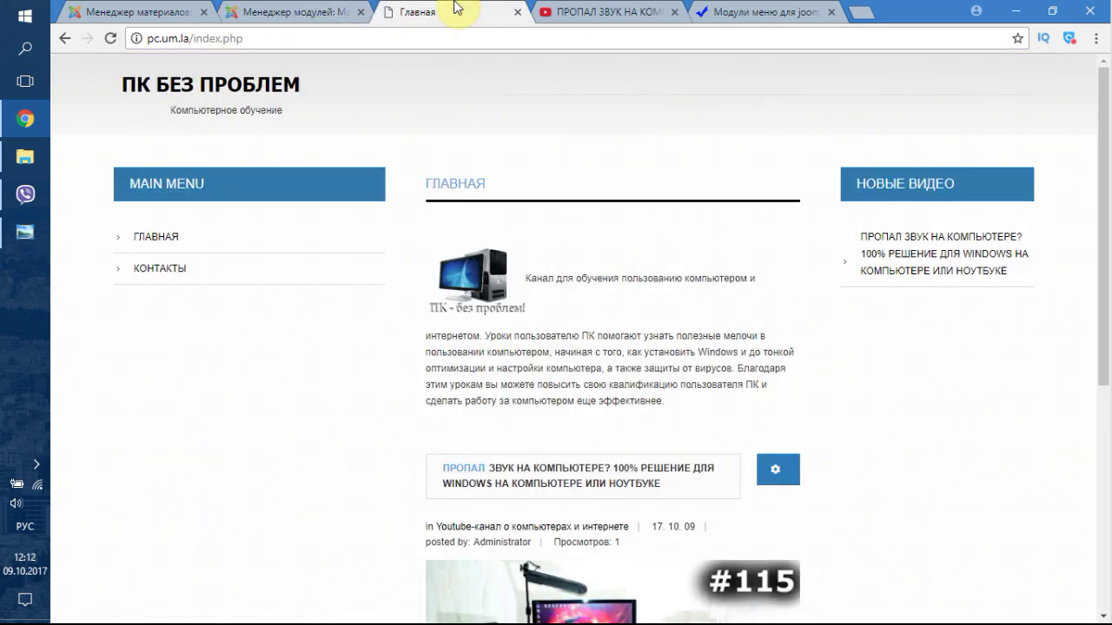
pyautogui.click(118, 42)
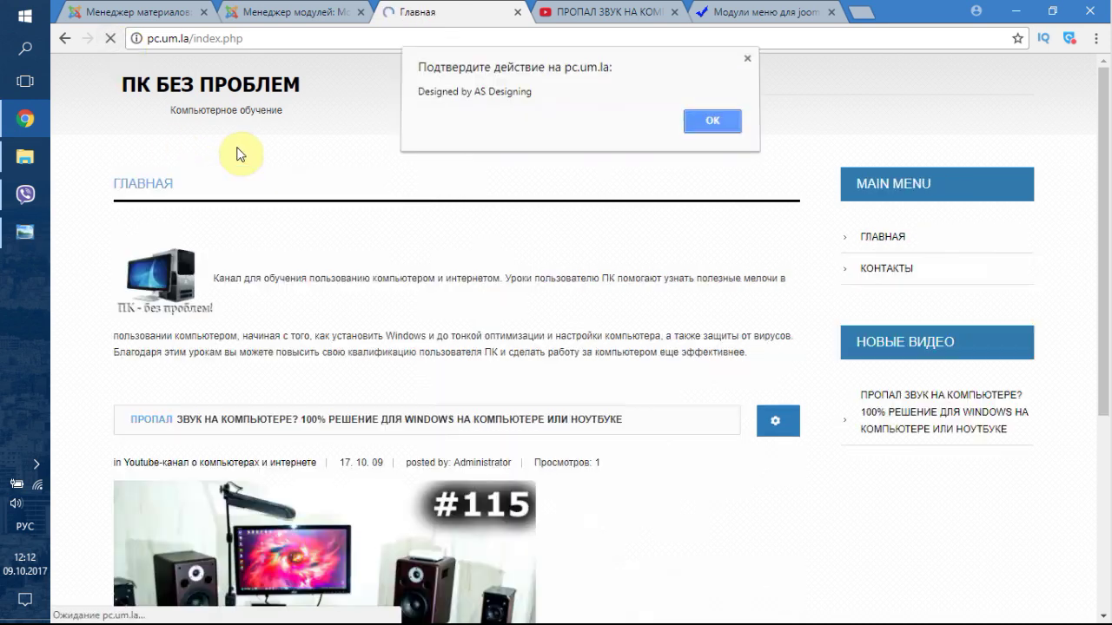
pyautogui.click(723, 128)
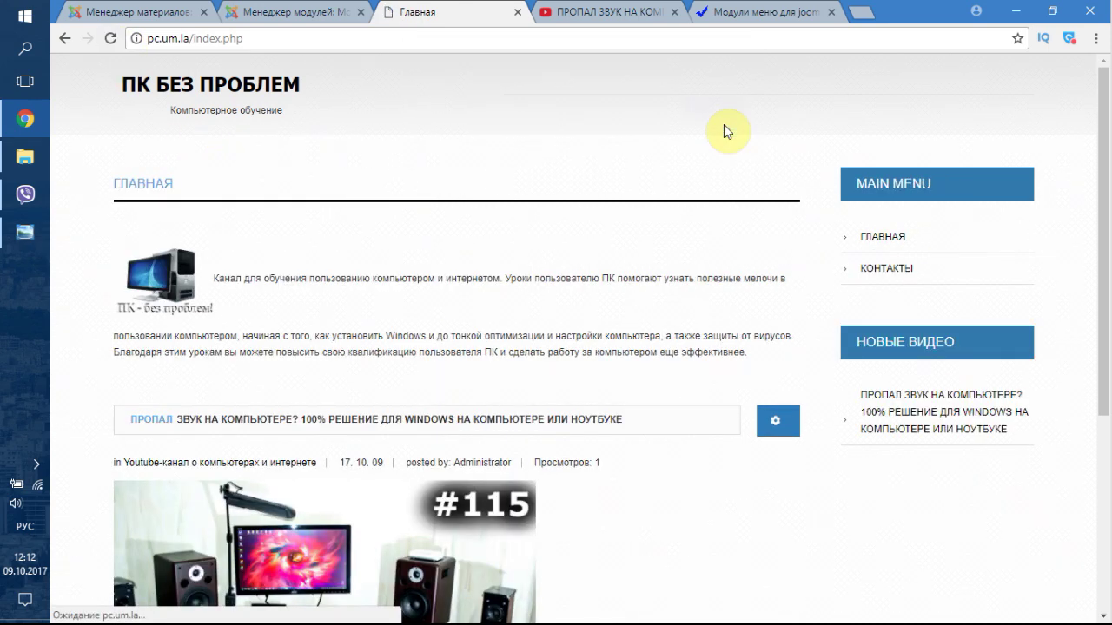
pyautogui.click(278, 11)
# - Change the module title to Навигация, then save and close
pyautogui.tripleClick(231, 233)
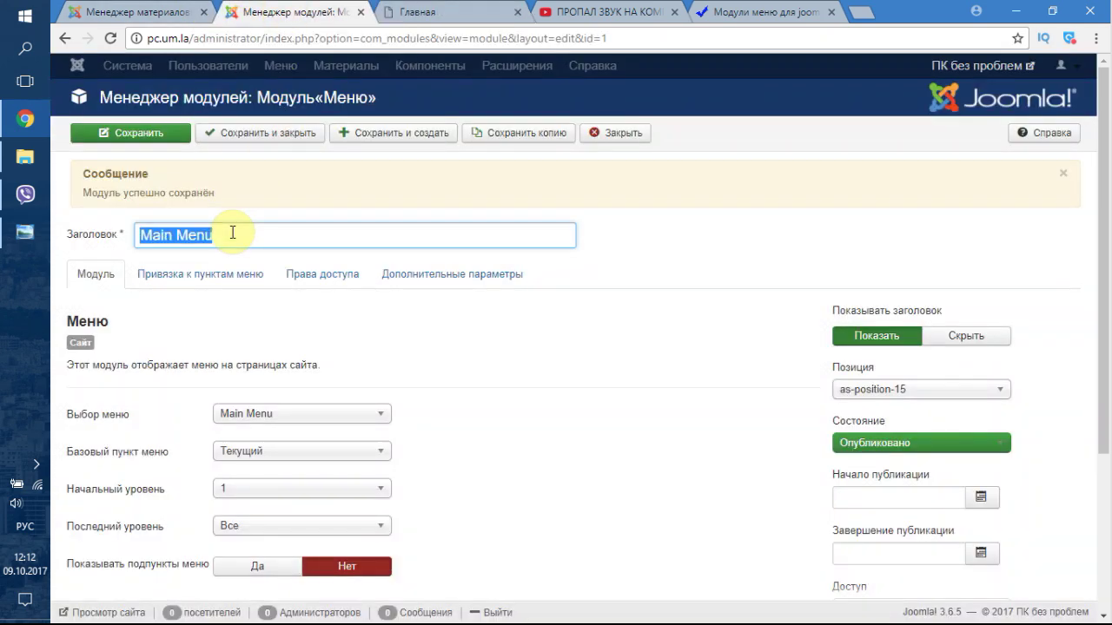
pyautogui.write('Навигация')
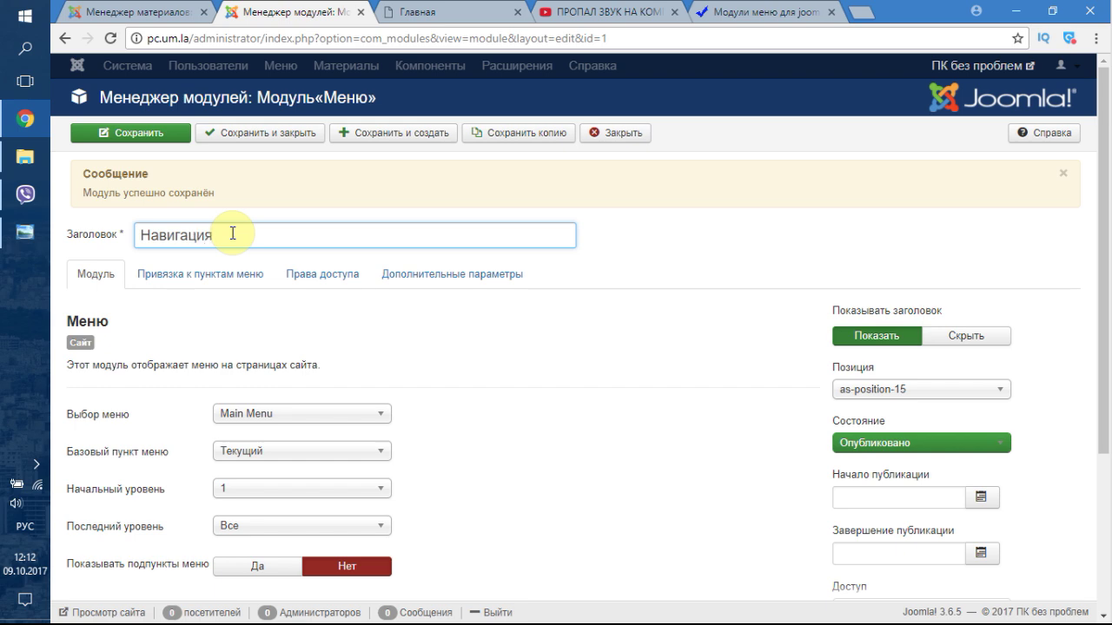
pyautogui.click(217, 137)
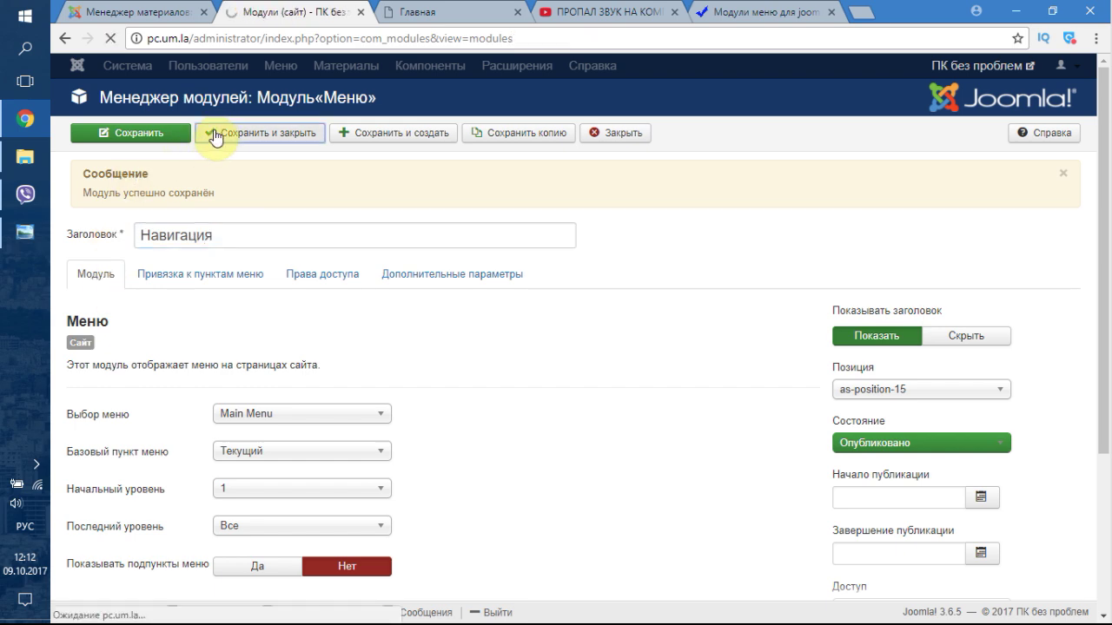
# - Check the front page, where the sidebar menu heading now reads НАВИГАЦИЯ
pyautogui.click(438, 14)
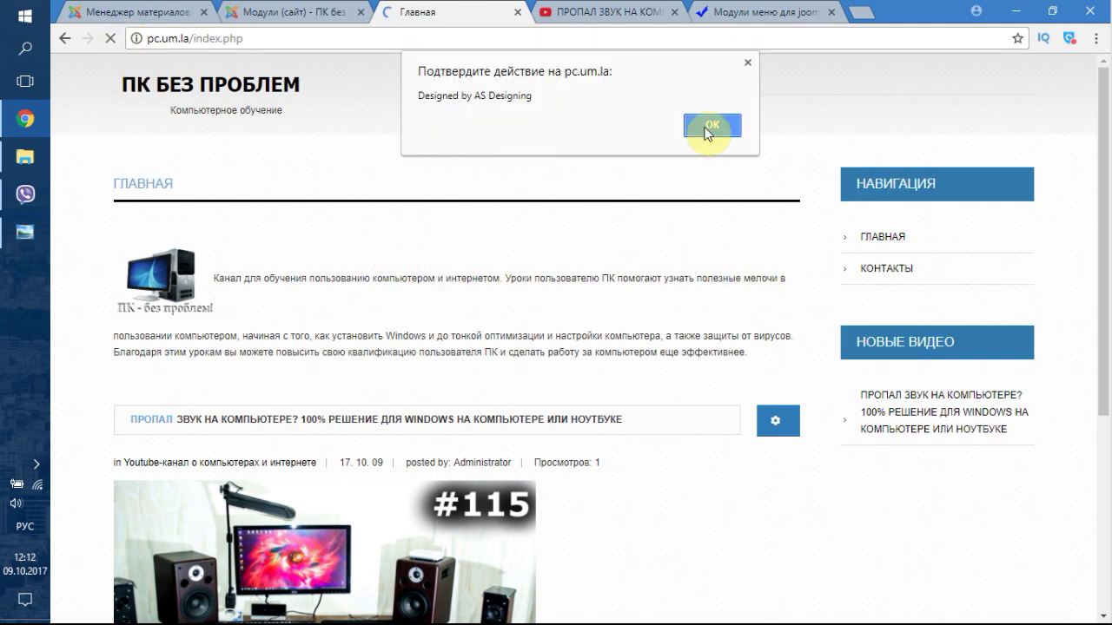
pyautogui.click(709, 126)
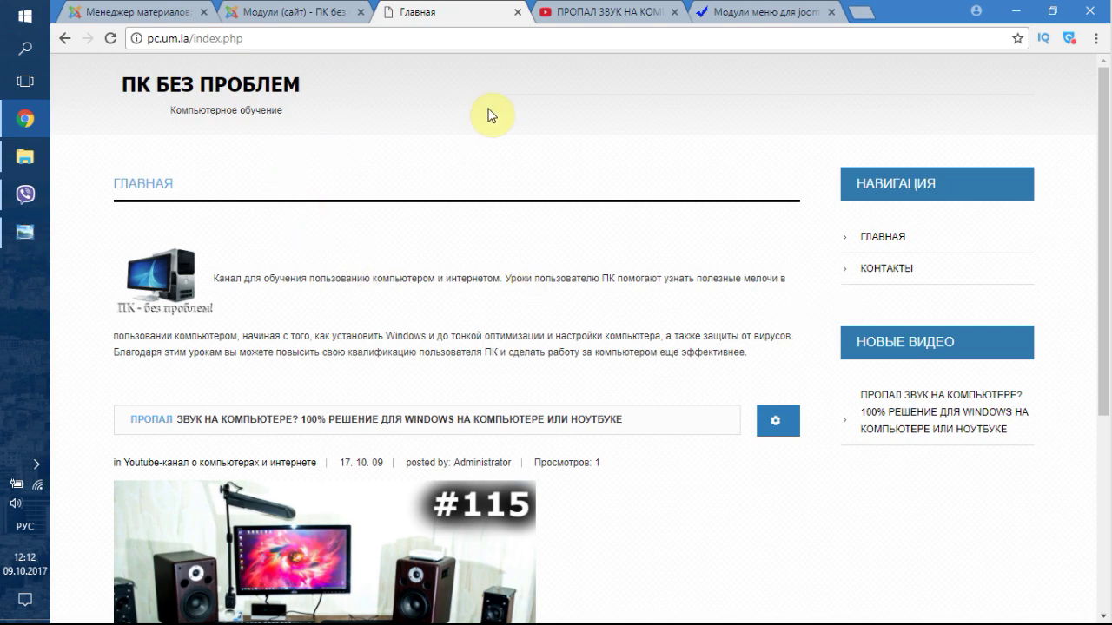
pyautogui.scroll(-4, 690, 273)
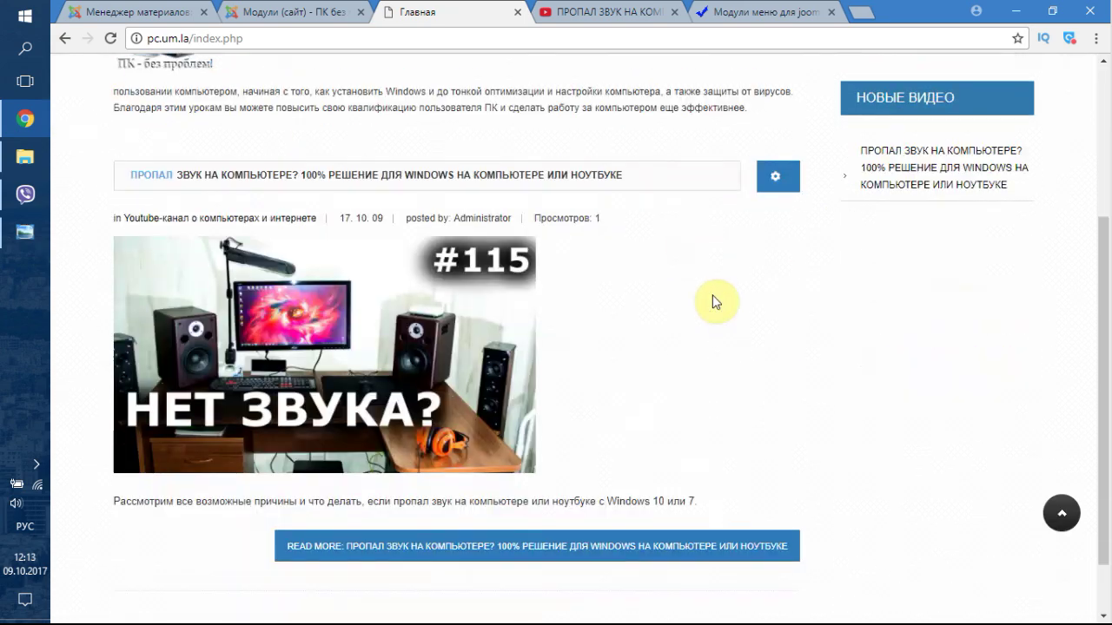
pyautogui.scroll(4, 712, 301)
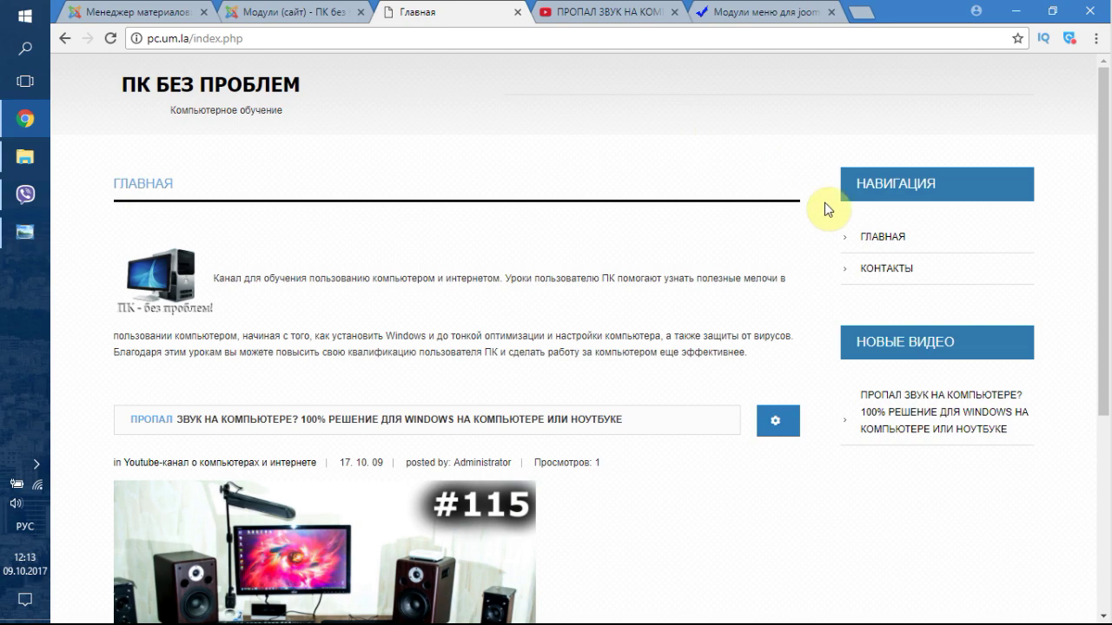
pyautogui.scroll(-4, 759, 328)
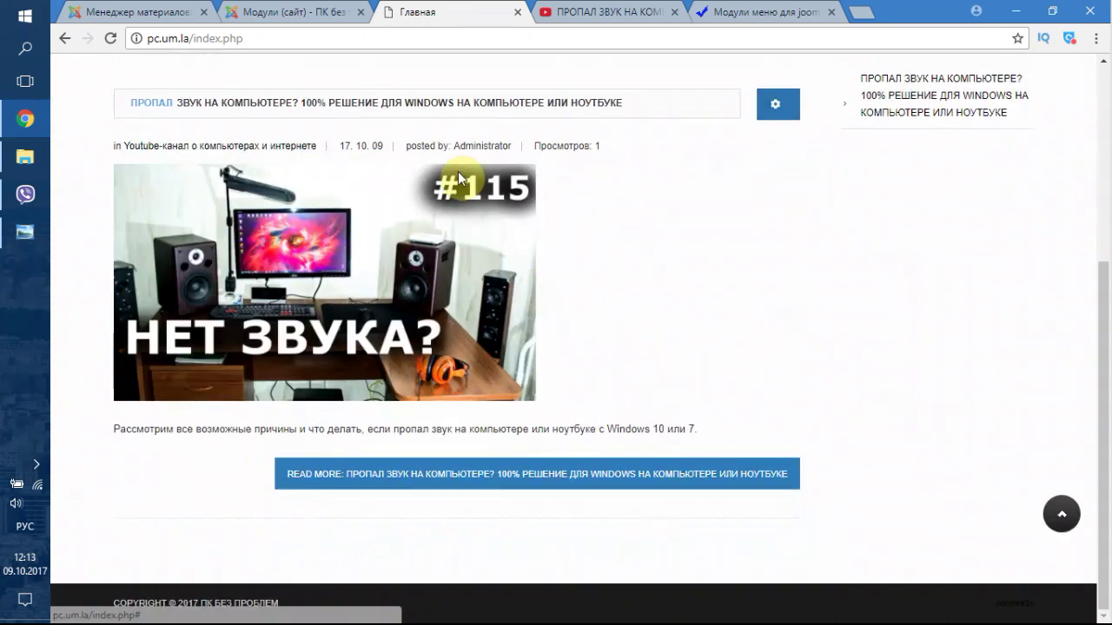
pyautogui.scroll(4, 714, 315)
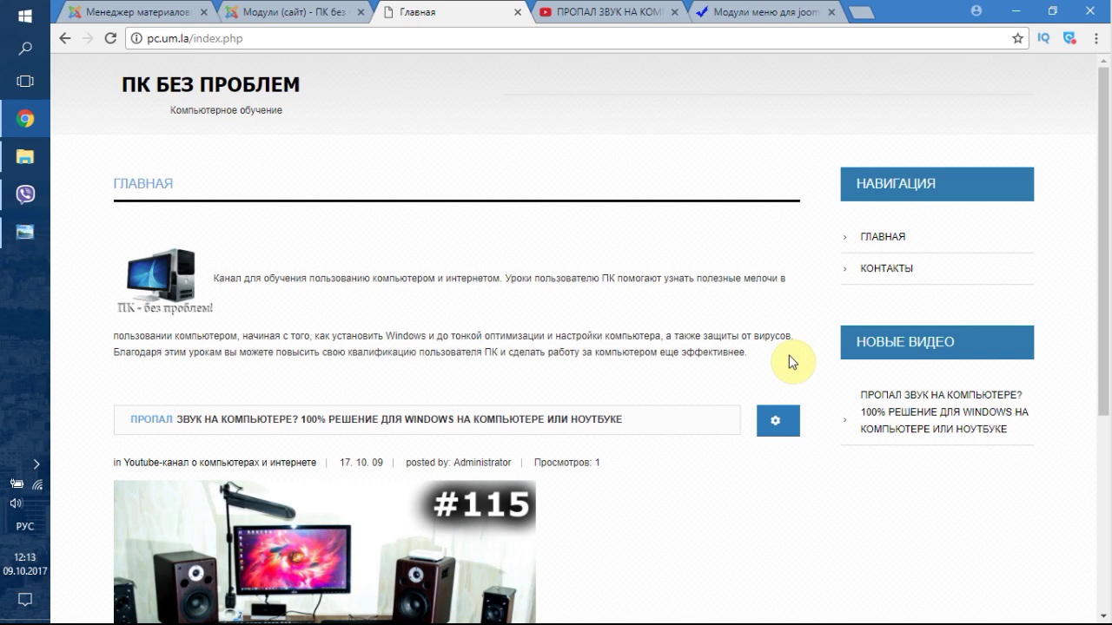
# - Browse the Users and Menus menus, then open Menus > Main Menu to list Главная and Контакты
pyautogui.click(327, 8)
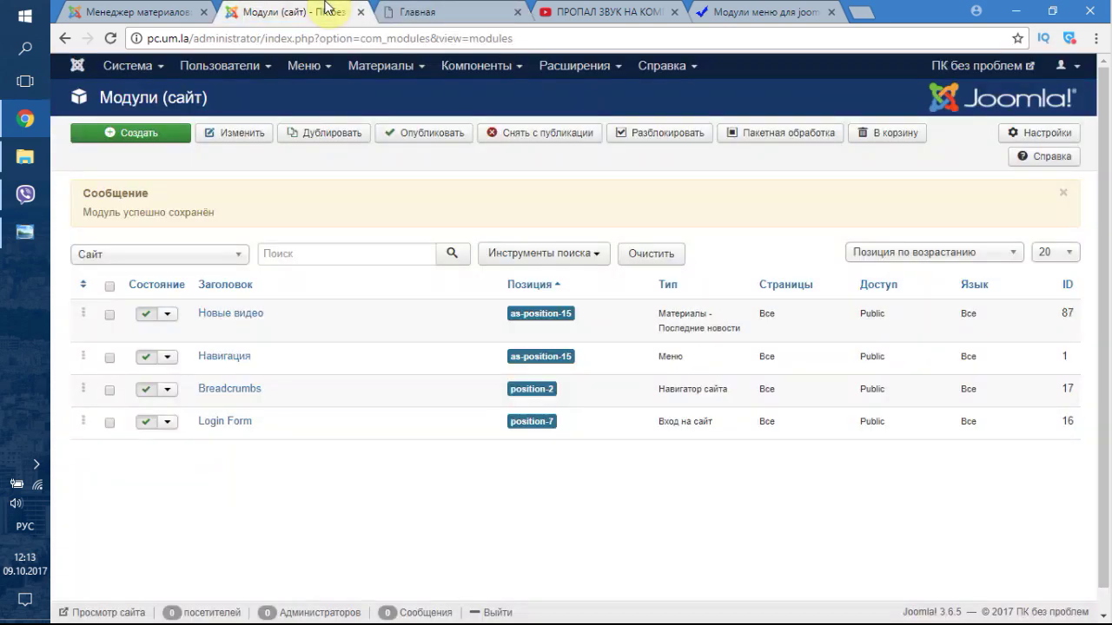
pyautogui.click(231, 74)
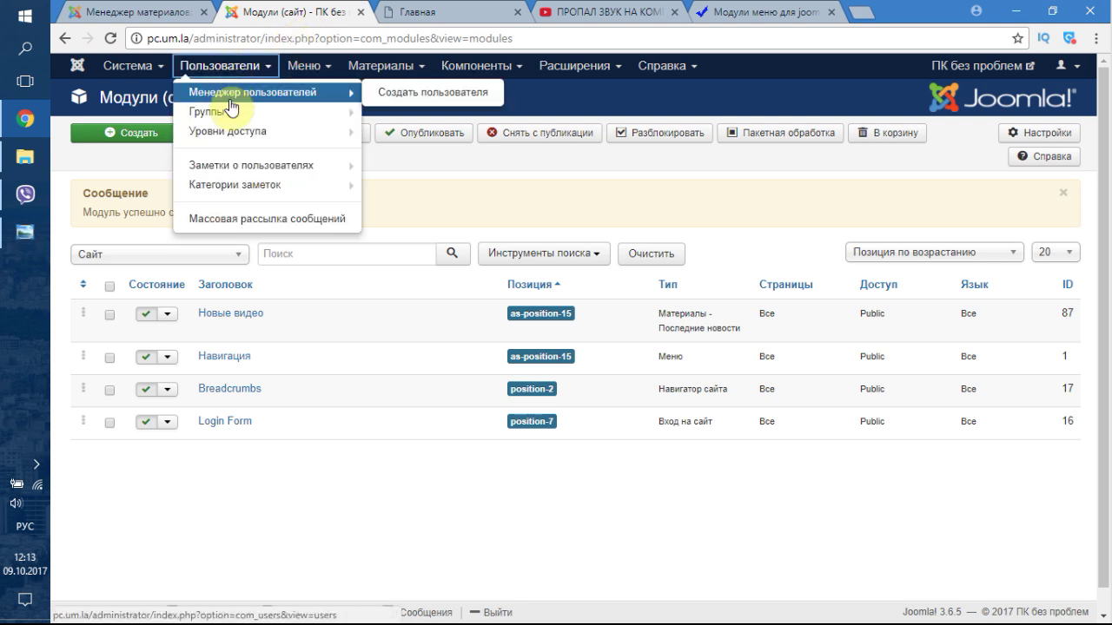
pyautogui.moveTo(258, 102)
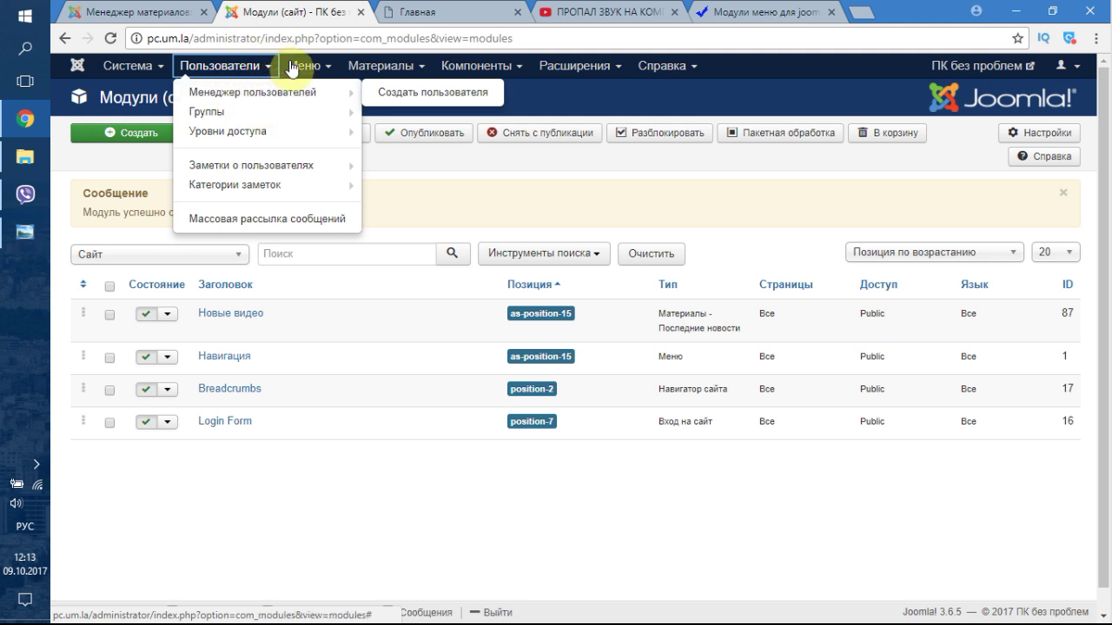
pyautogui.click(314, 70)
pyautogui.click(228, 67)
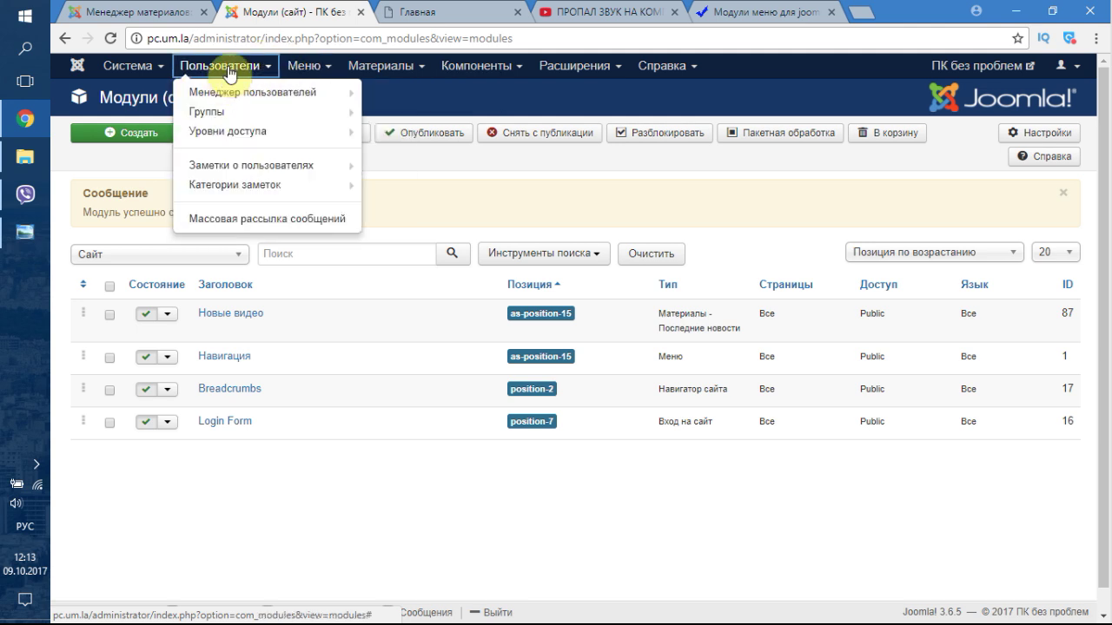
pyautogui.moveTo(219, 183)
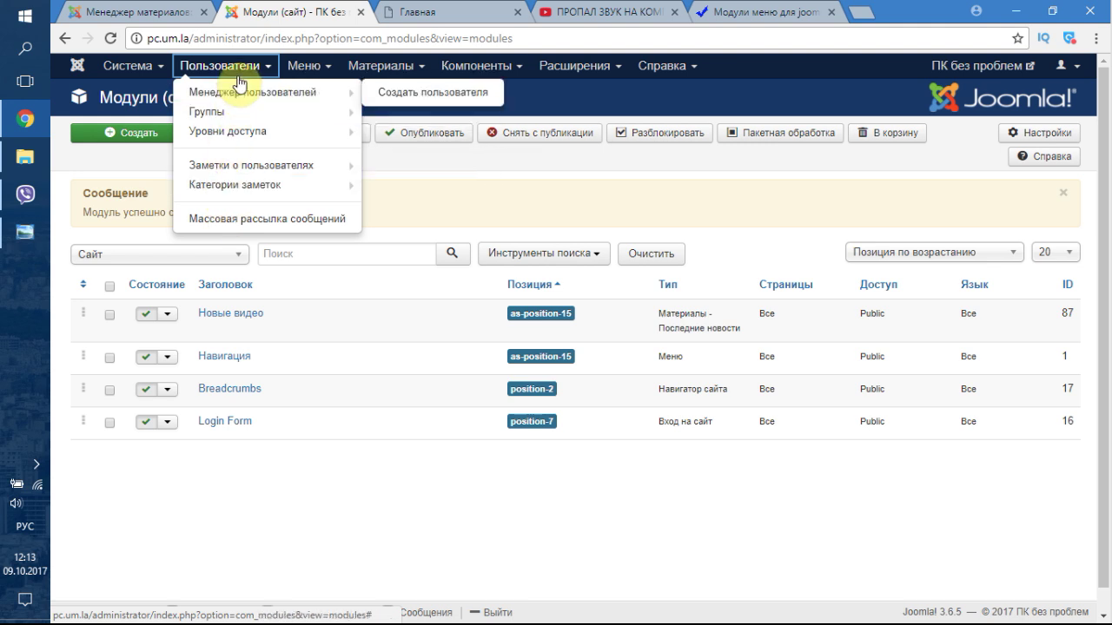
pyautogui.moveTo(234, 97)
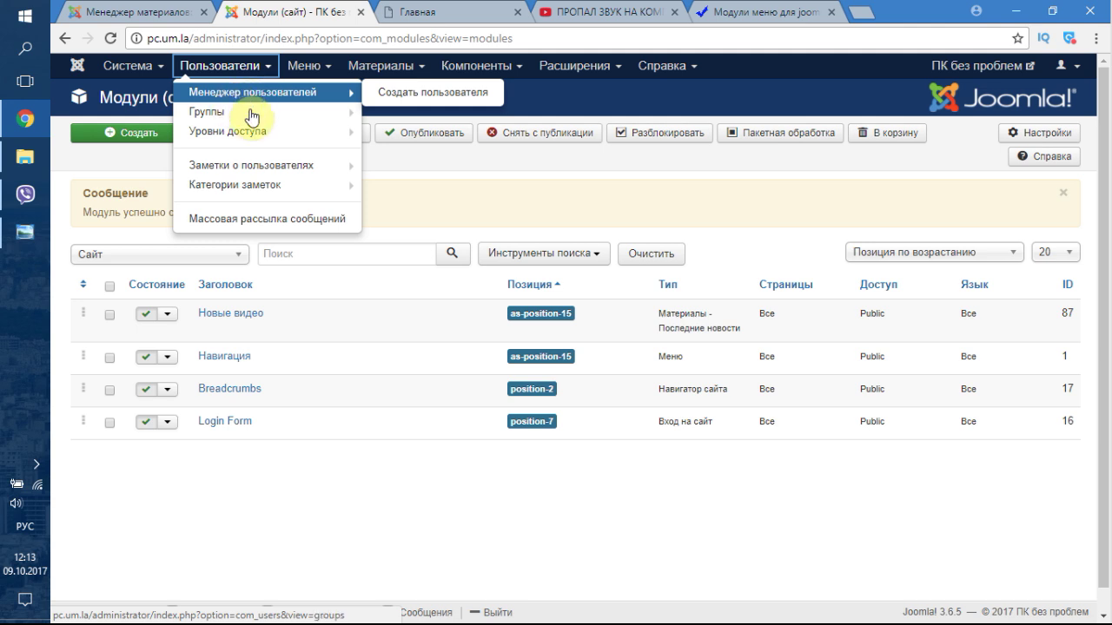
pyautogui.moveTo(251, 115)
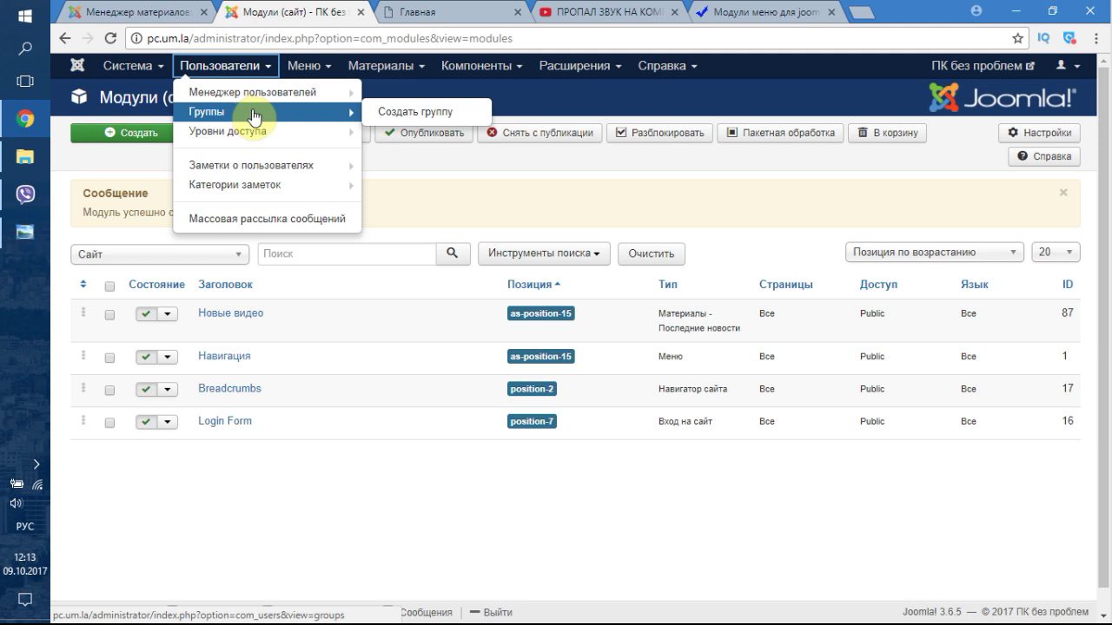
pyautogui.click(306, 66)
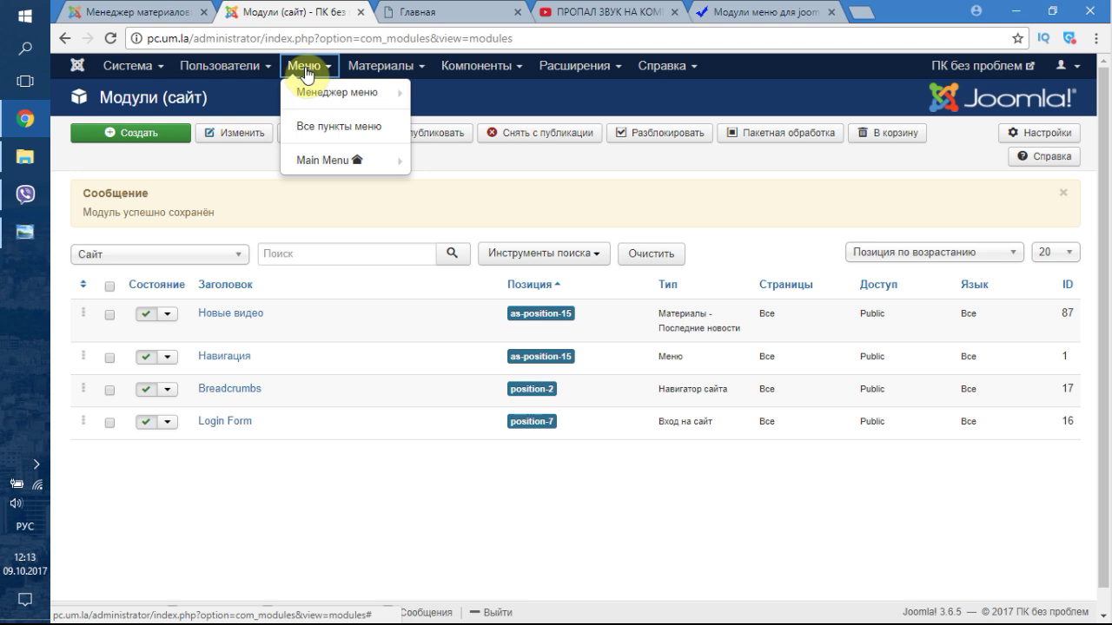
pyautogui.moveTo(315, 165)
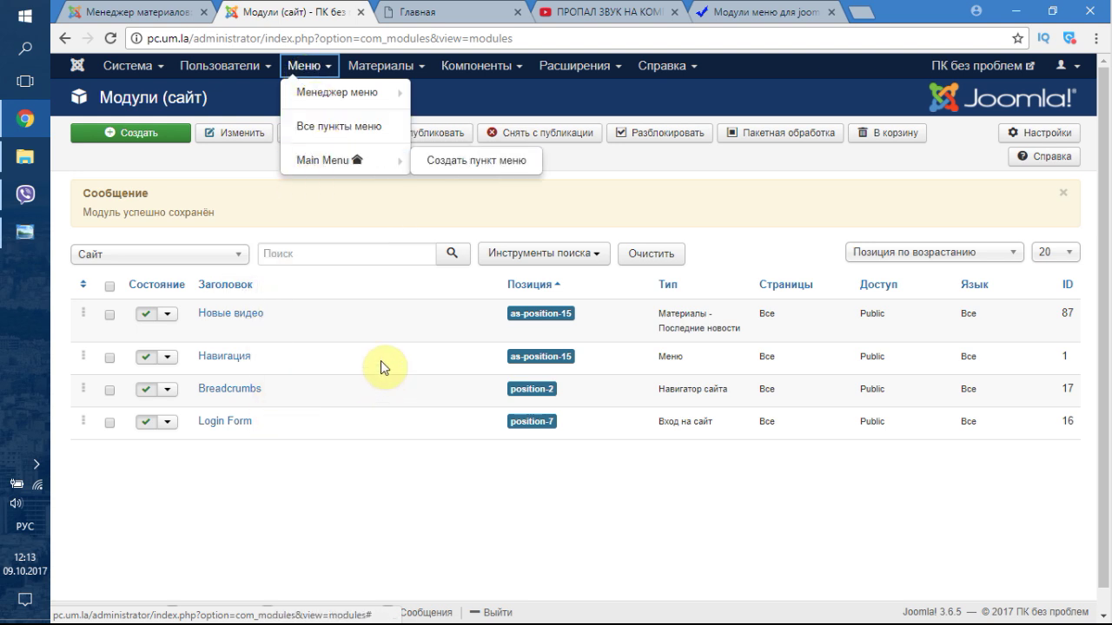
pyautogui.click(325, 162)
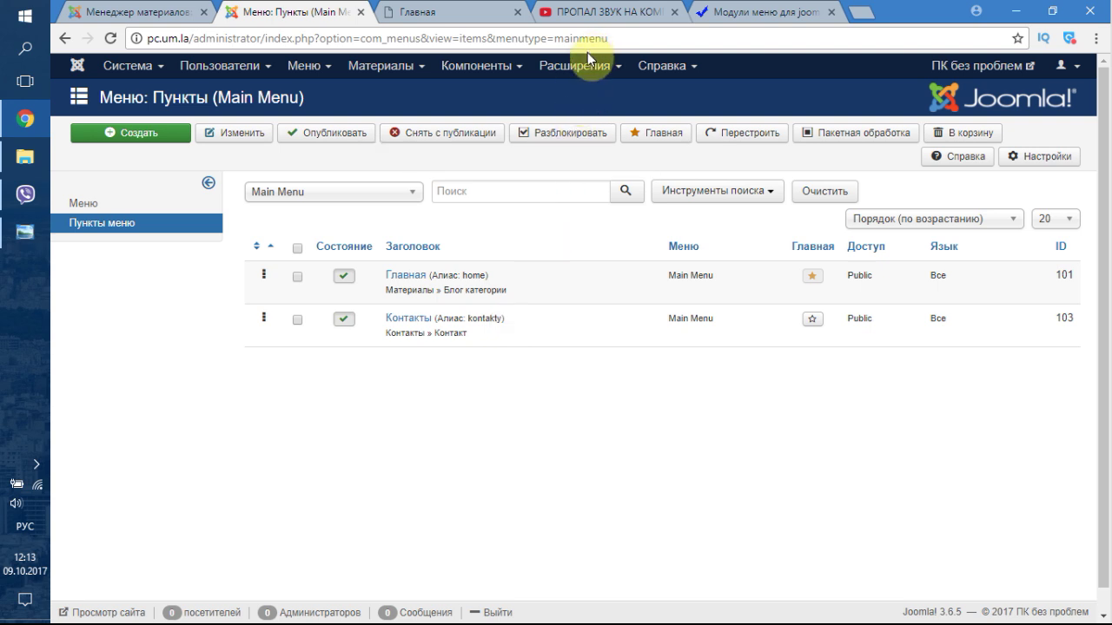
pyautogui.click(476, 73)
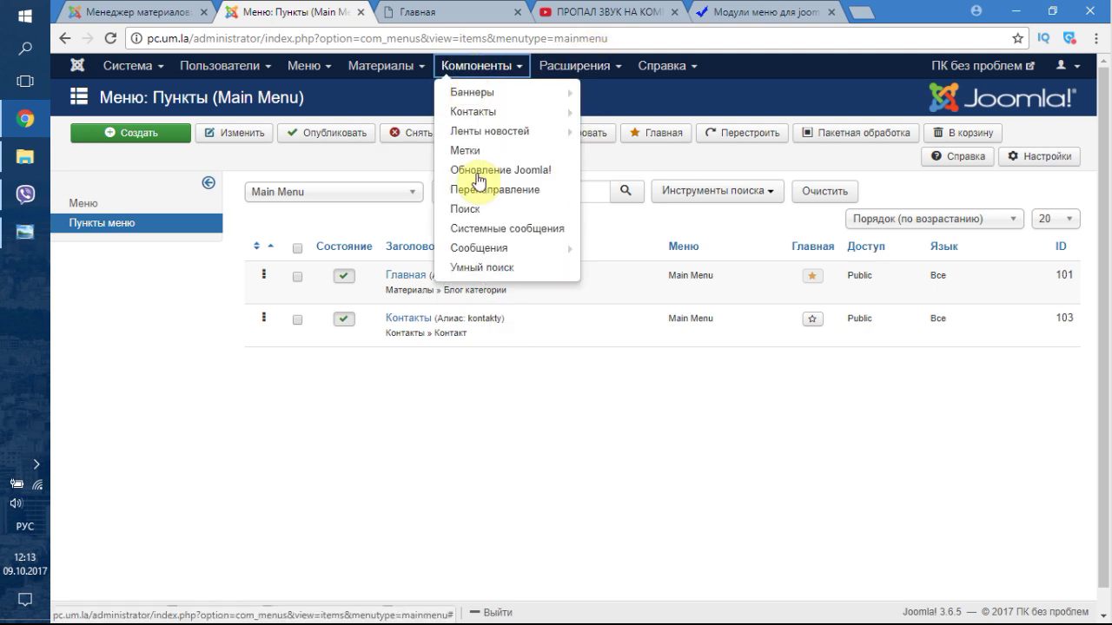
pyautogui.moveTo(504, 91)
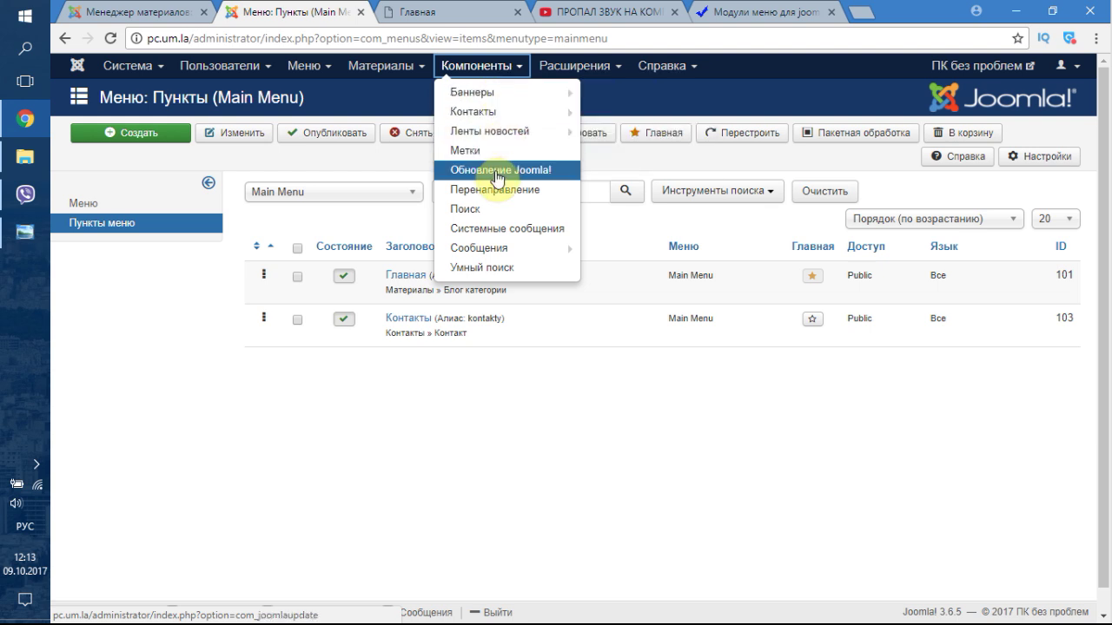
pyautogui.moveTo(500, 252)
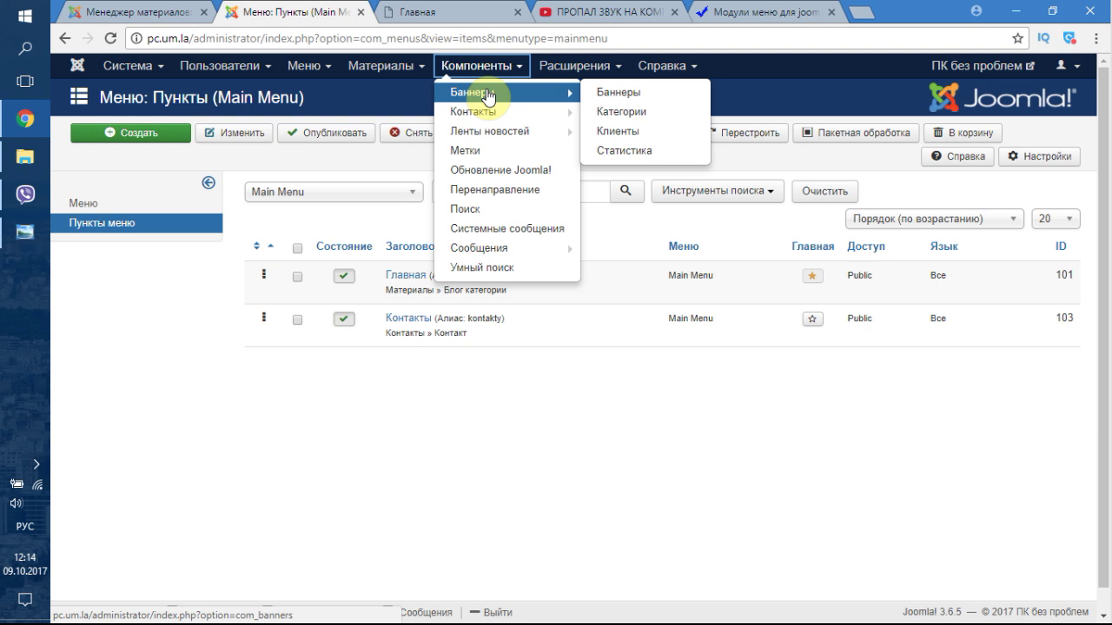
pyautogui.click(401, 68)
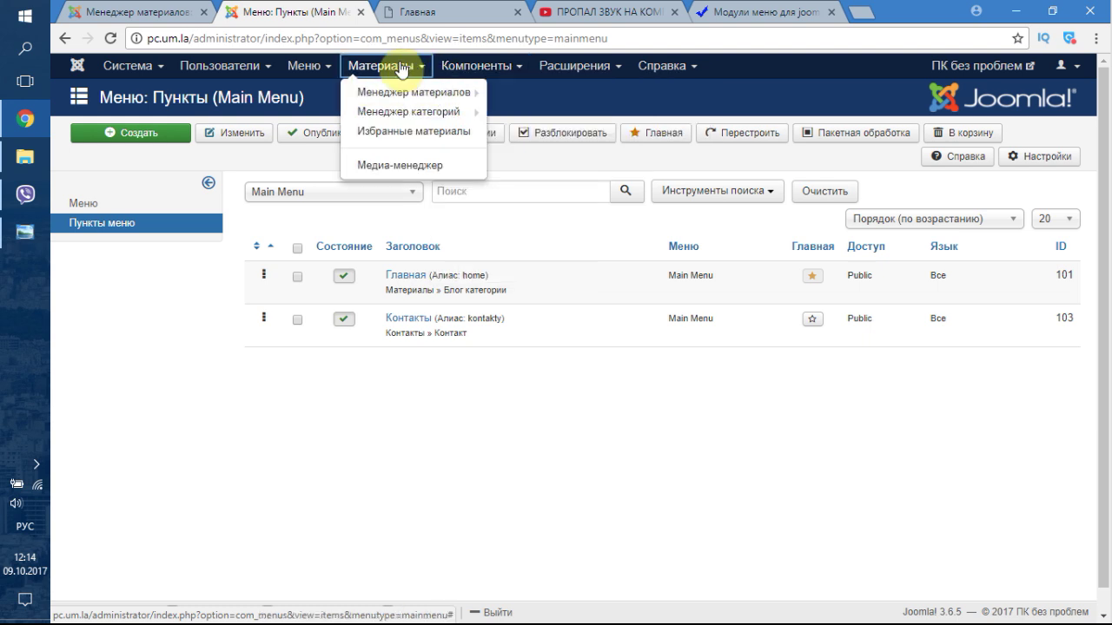
pyautogui.click(569, 67)
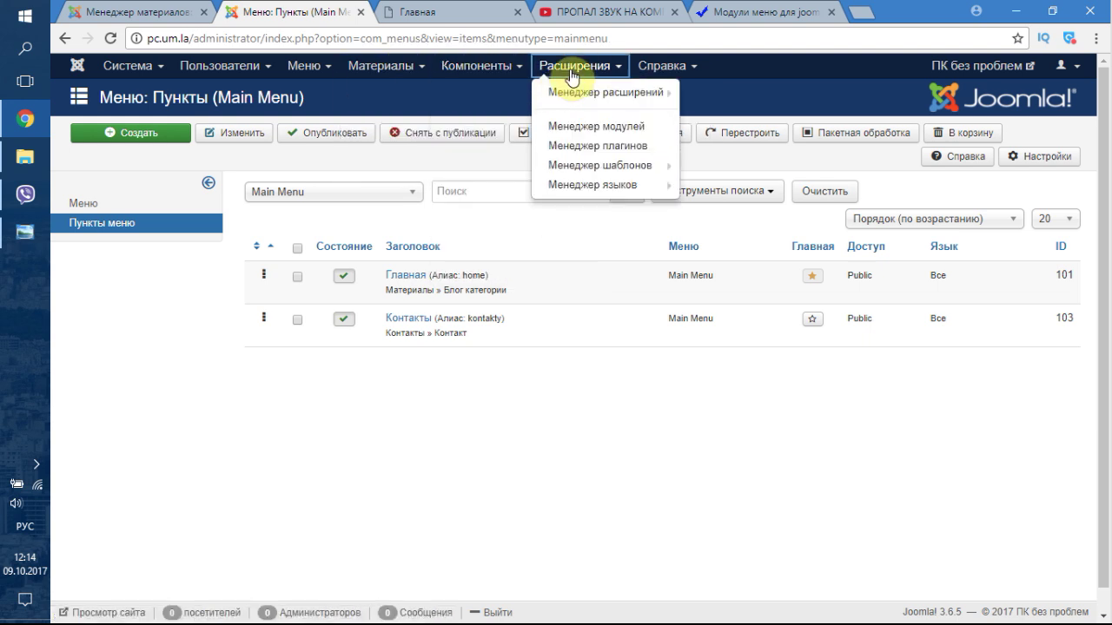
pyautogui.click(505, 70)
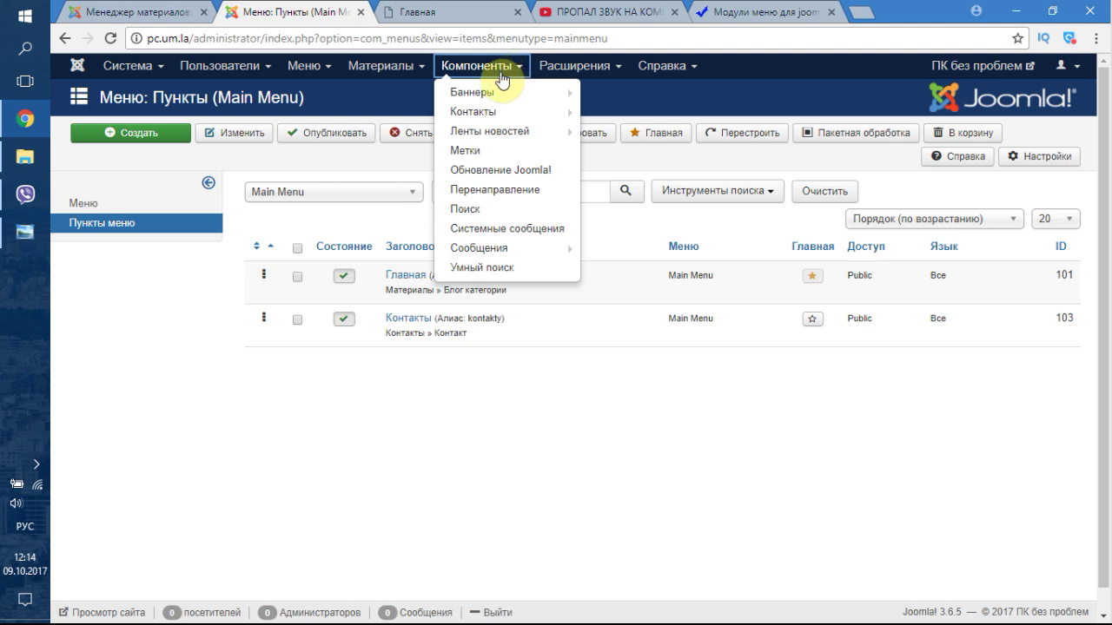
pyautogui.moveTo(477, 97)
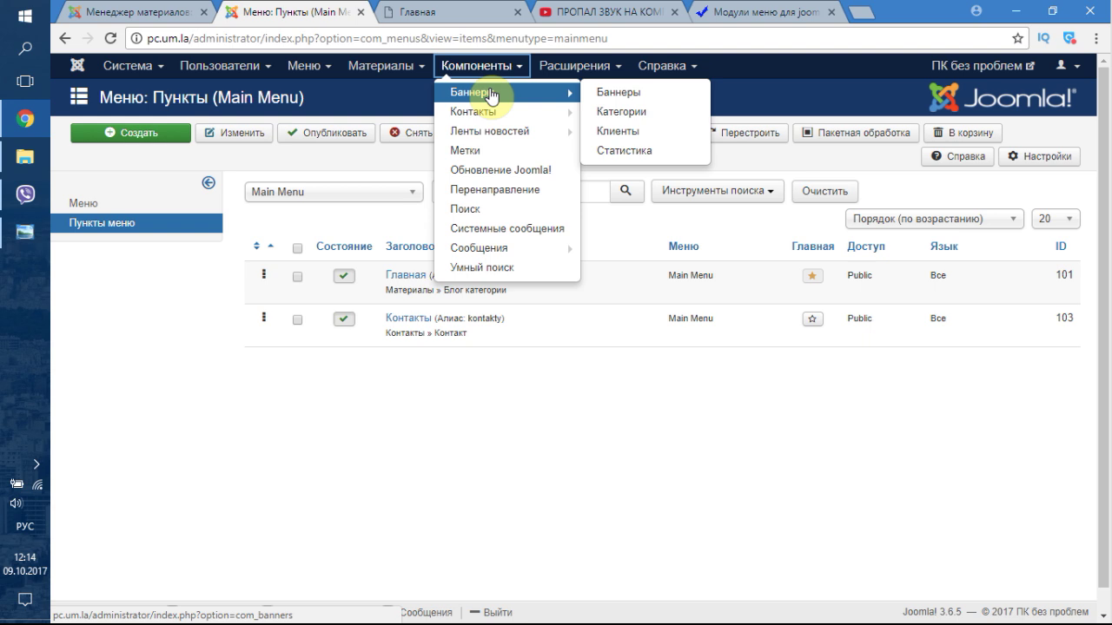
pyautogui.moveTo(581, 68)
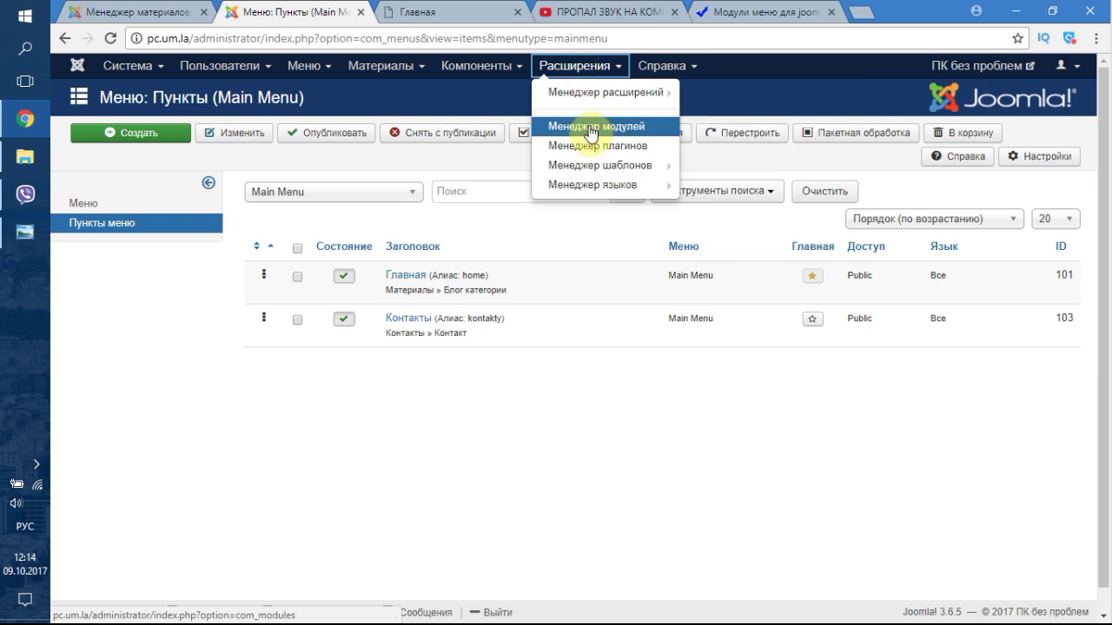
pyautogui.moveTo(604, 173)
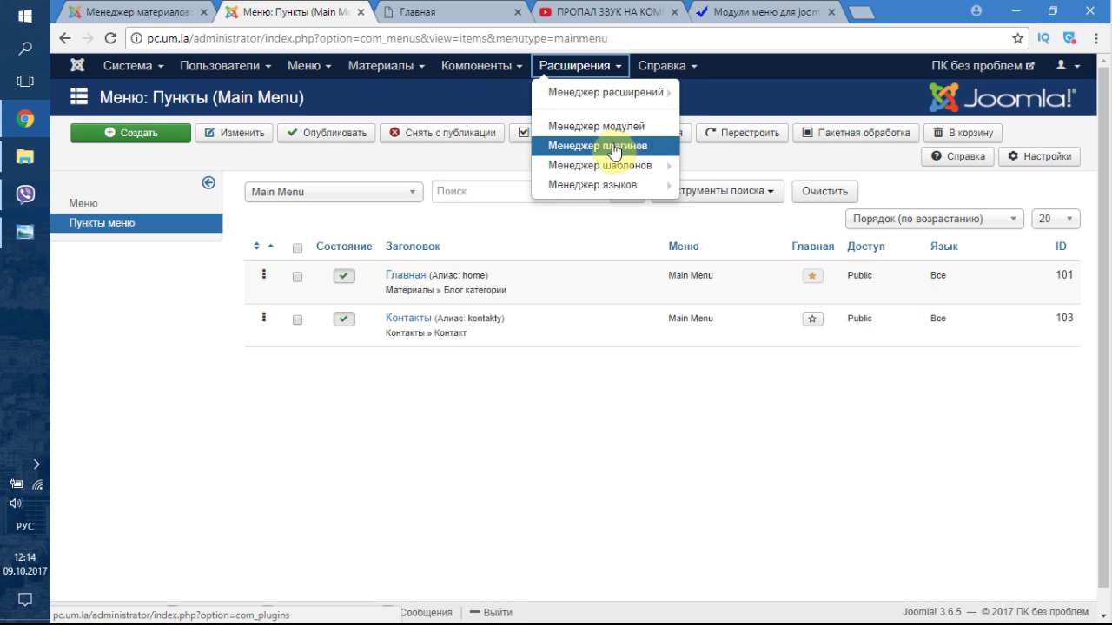
# - Open the Plugin Manager and scroll through the installed plugins by type
pyautogui.click(614, 145)
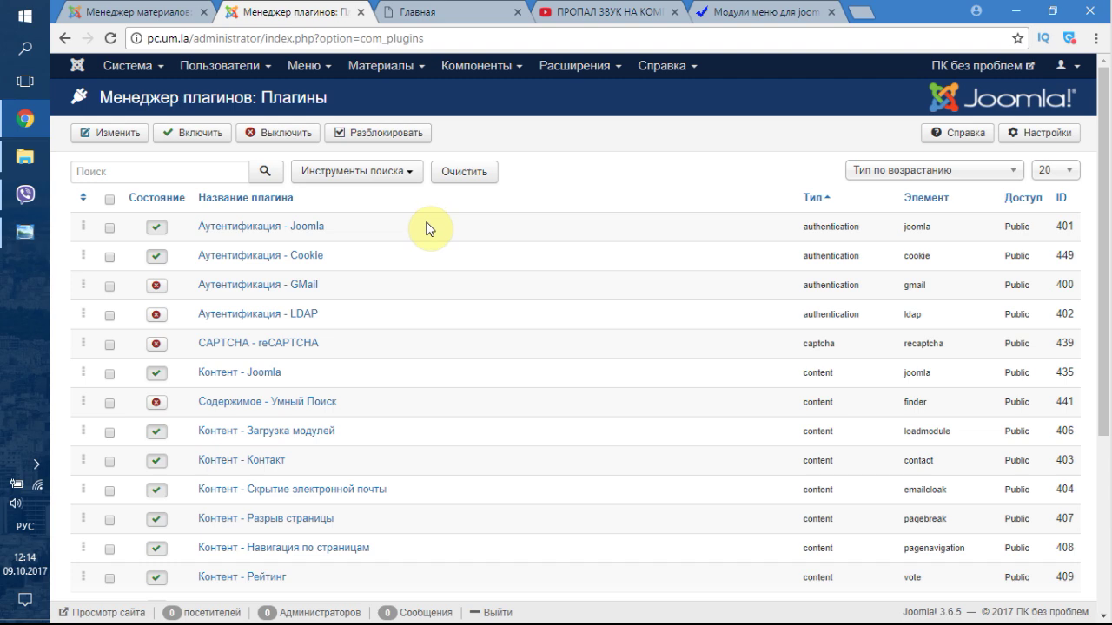
pyautogui.scroll(-3, 427, 310)
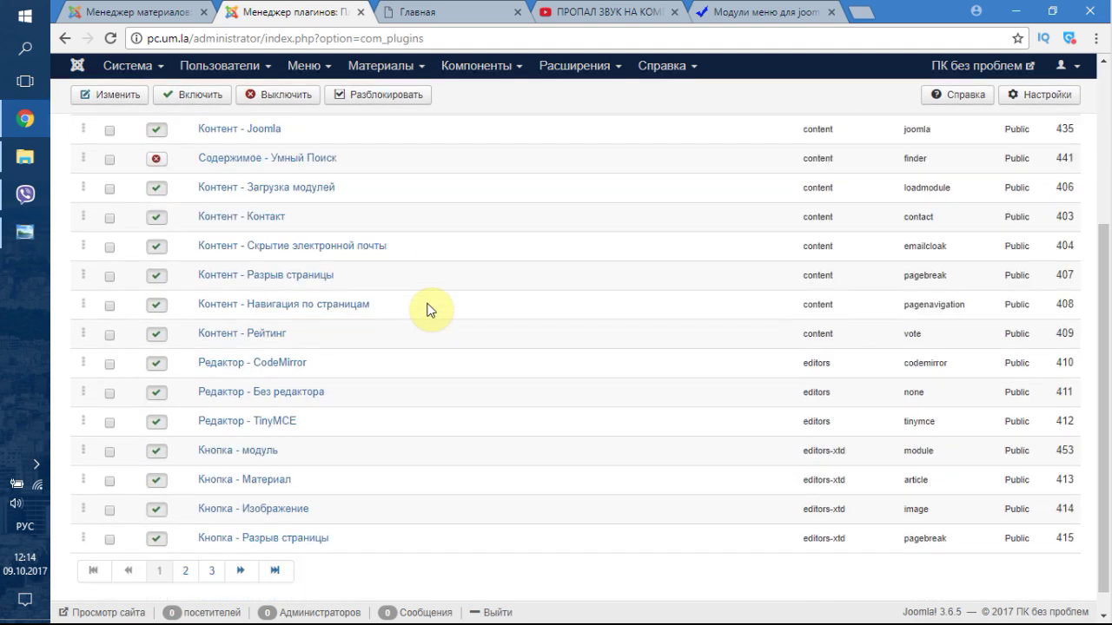
pyautogui.scroll(-1, 427, 310)
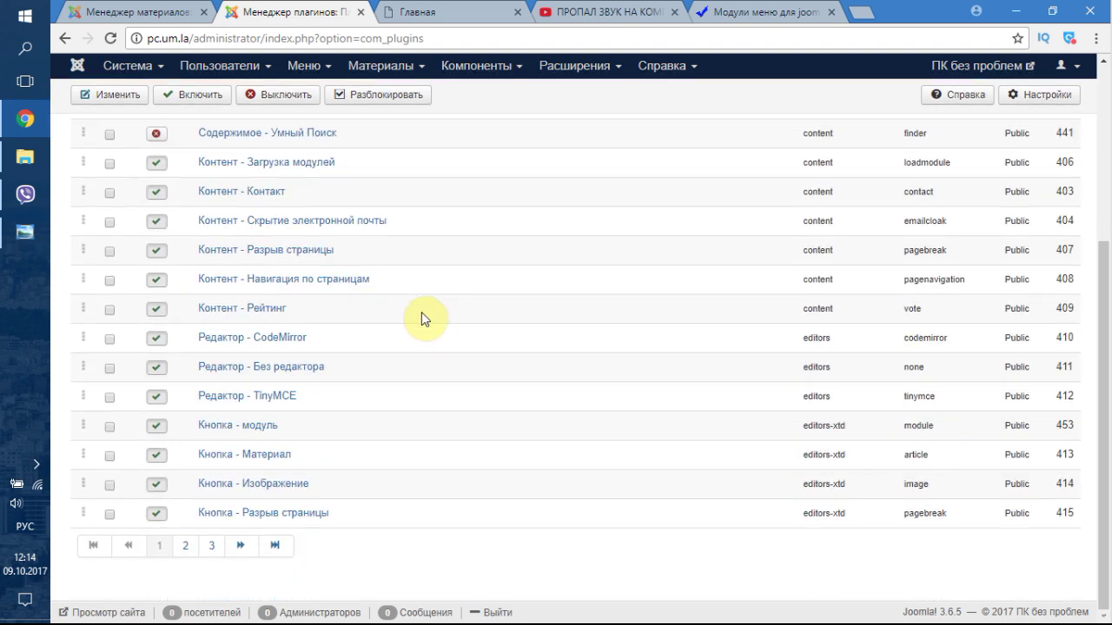
pyautogui.scroll(4, 416, 339)
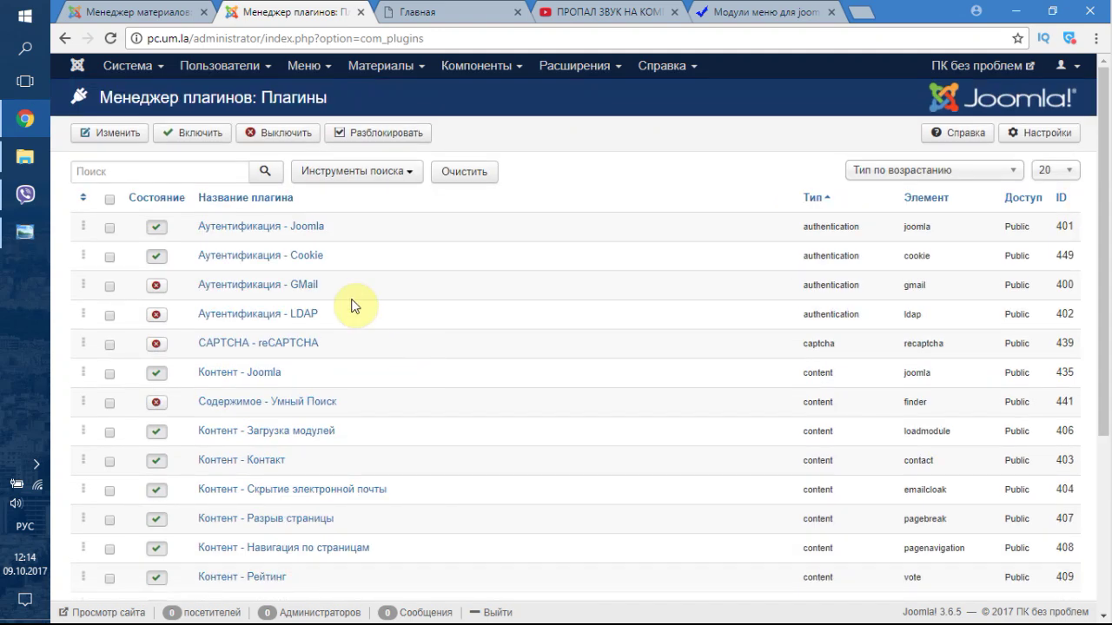
pyautogui.scroll(-3, 489, 380)
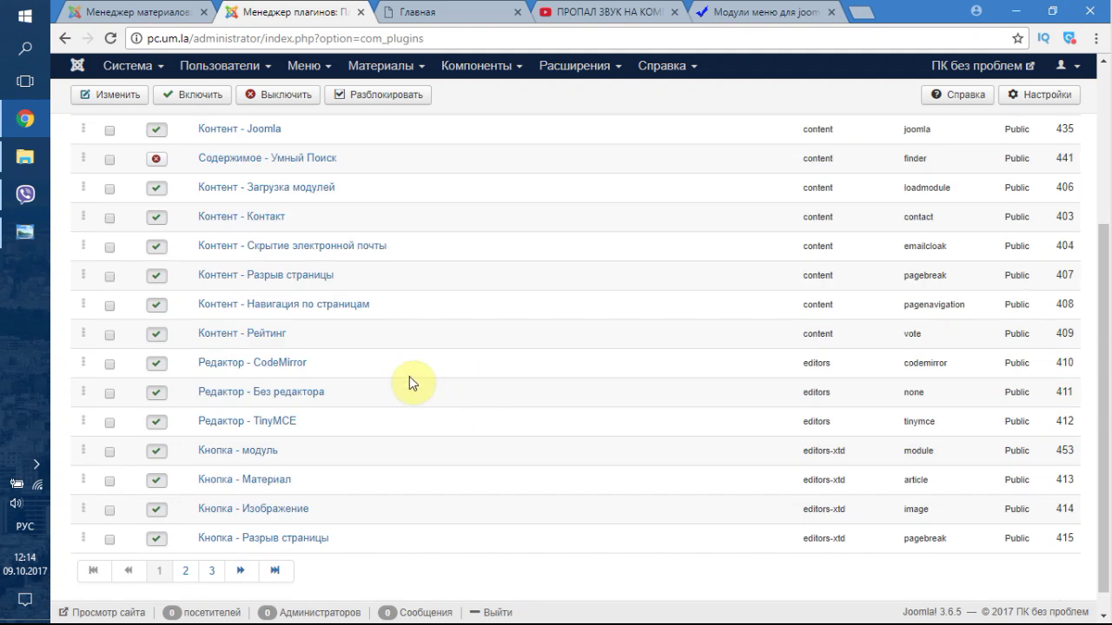
pyautogui.scroll(3, 409, 376)
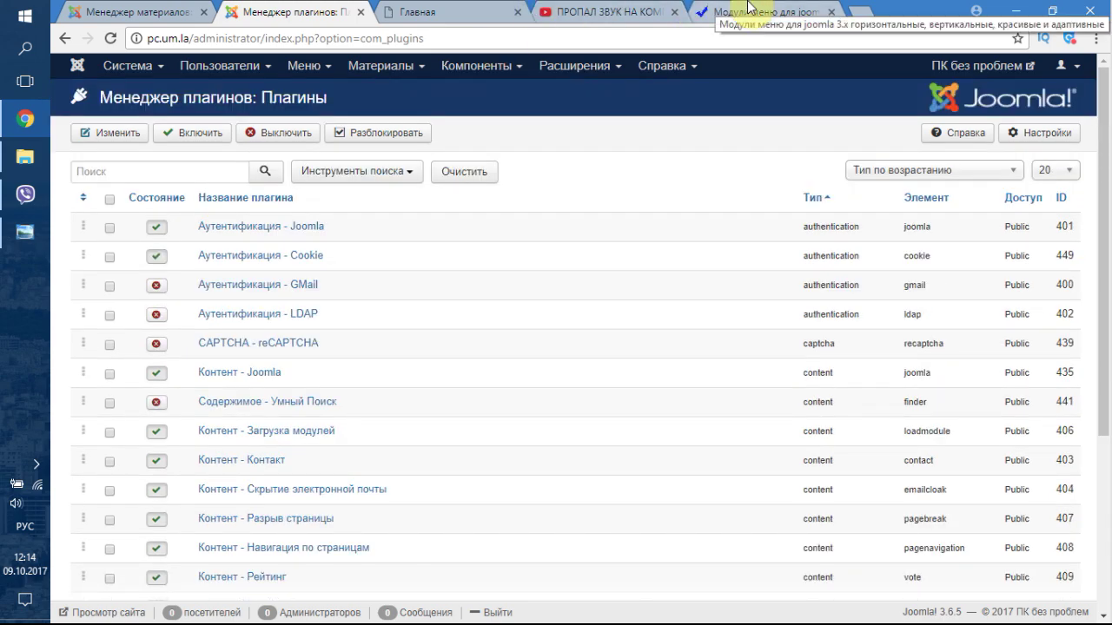
pyautogui.click(748, 7)
# - Search Google from the address bar for 'plugin youtube joomla 3'
pyautogui.scroll(2, 727, 56)
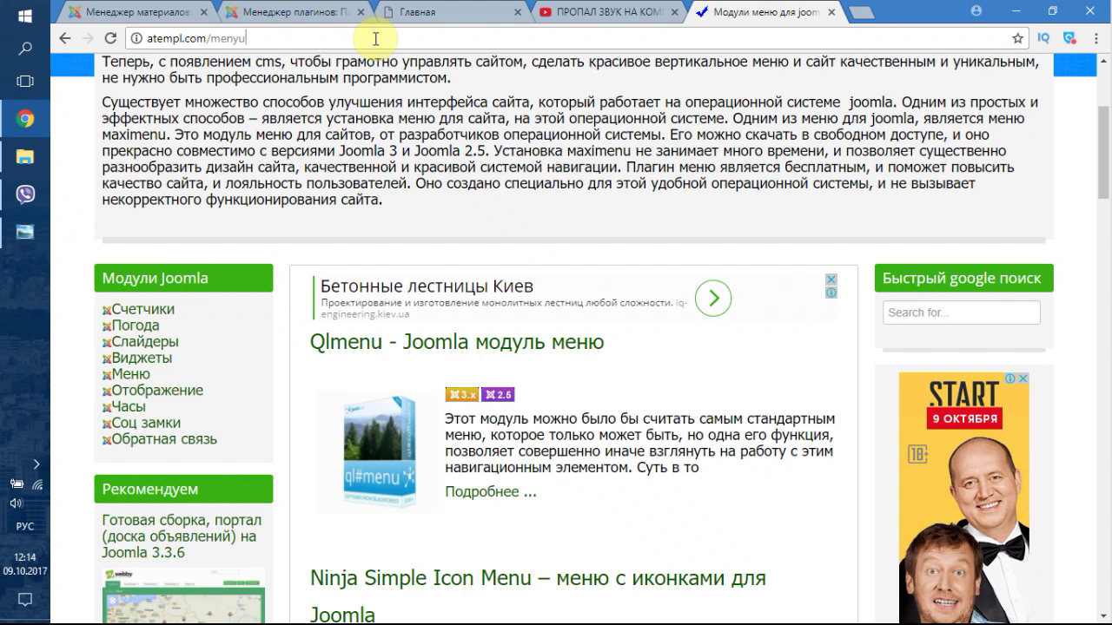
pyautogui.click(375, 38)
pyautogui.write('плагин')
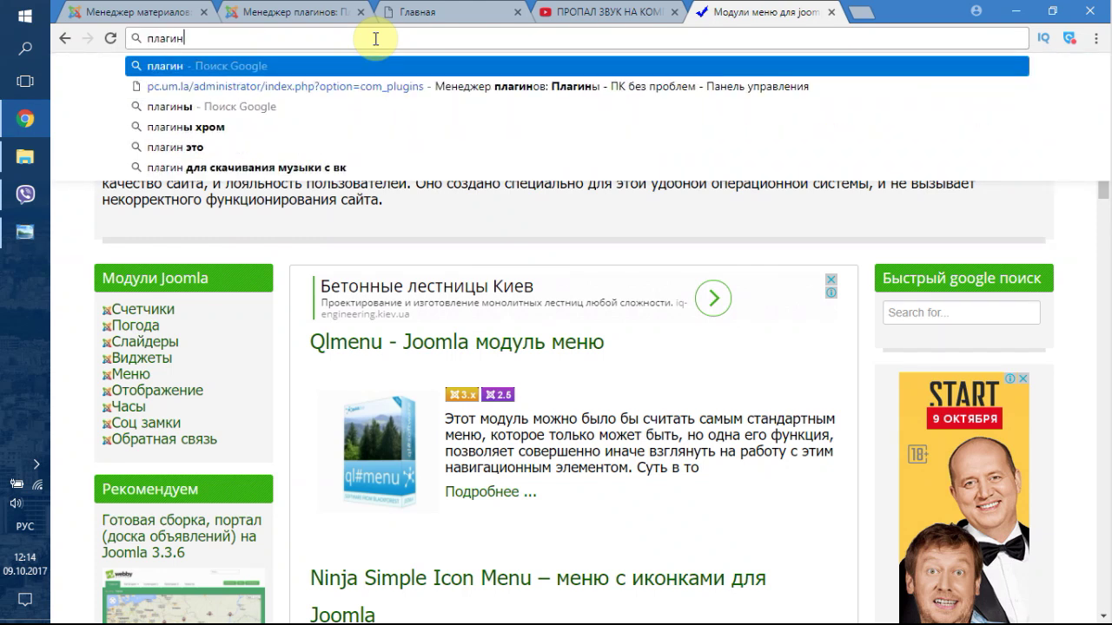
pyautogui.hotkey('alt', 'shift')
pyautogui.write('j')
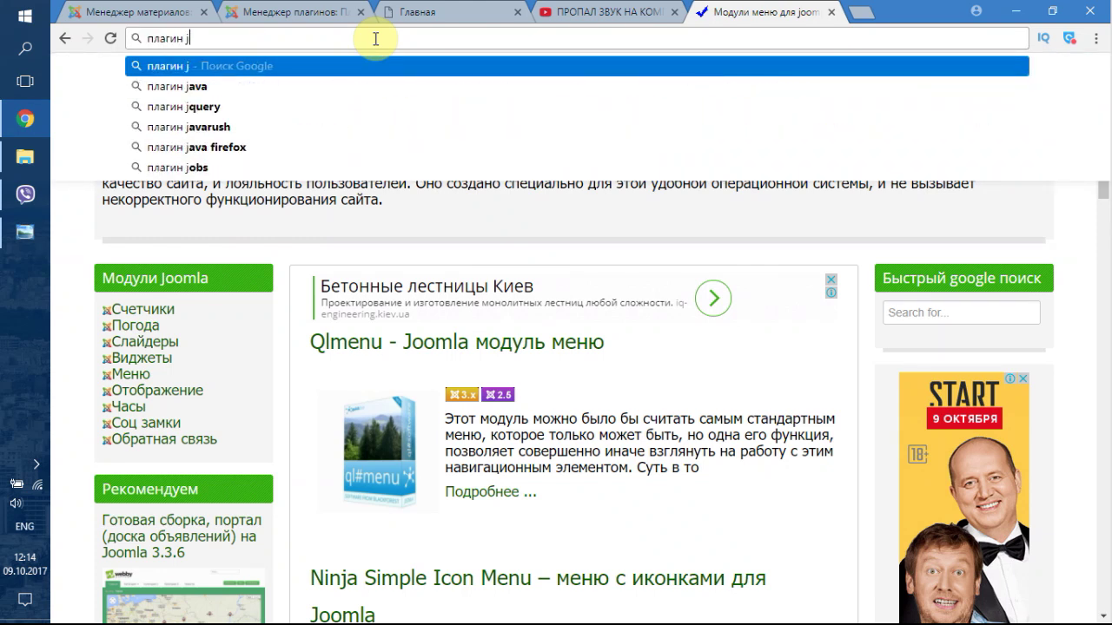
pyautogui.press('BackSpace')
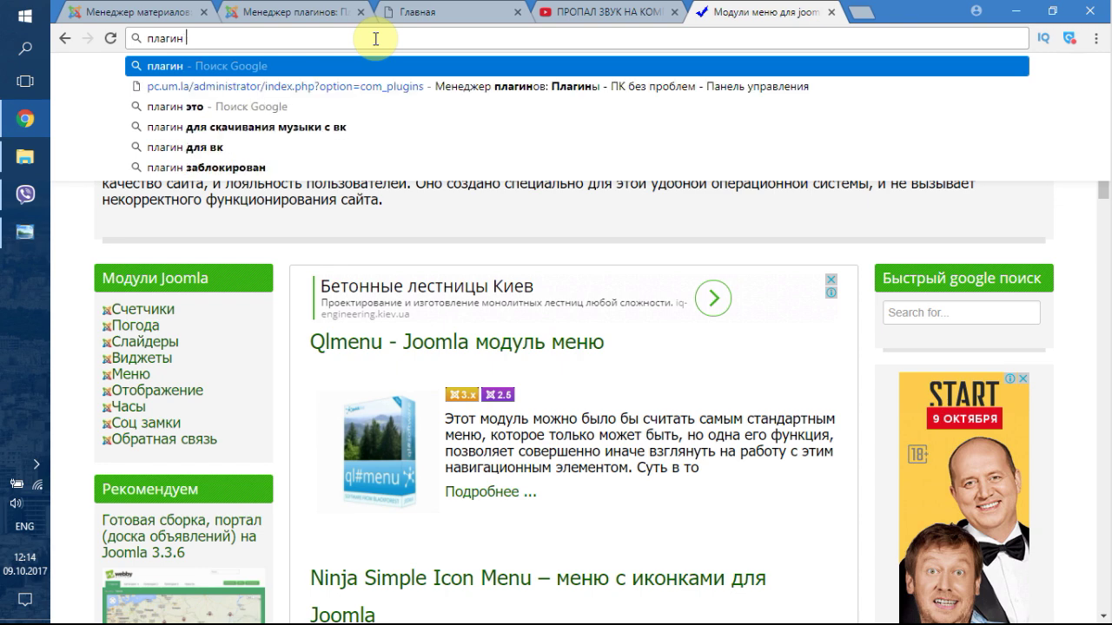
pyautogui.write('you')
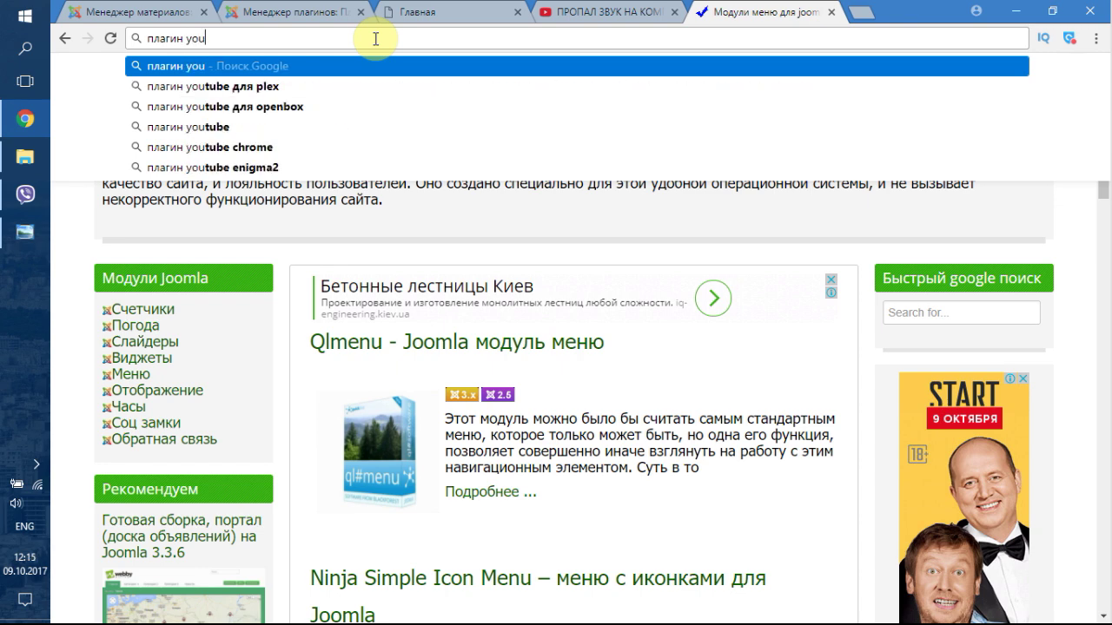
pyautogui.press('Down')
pyautogui.press('Down')
pyautogui.press('Down')
pyautogui.write('j')
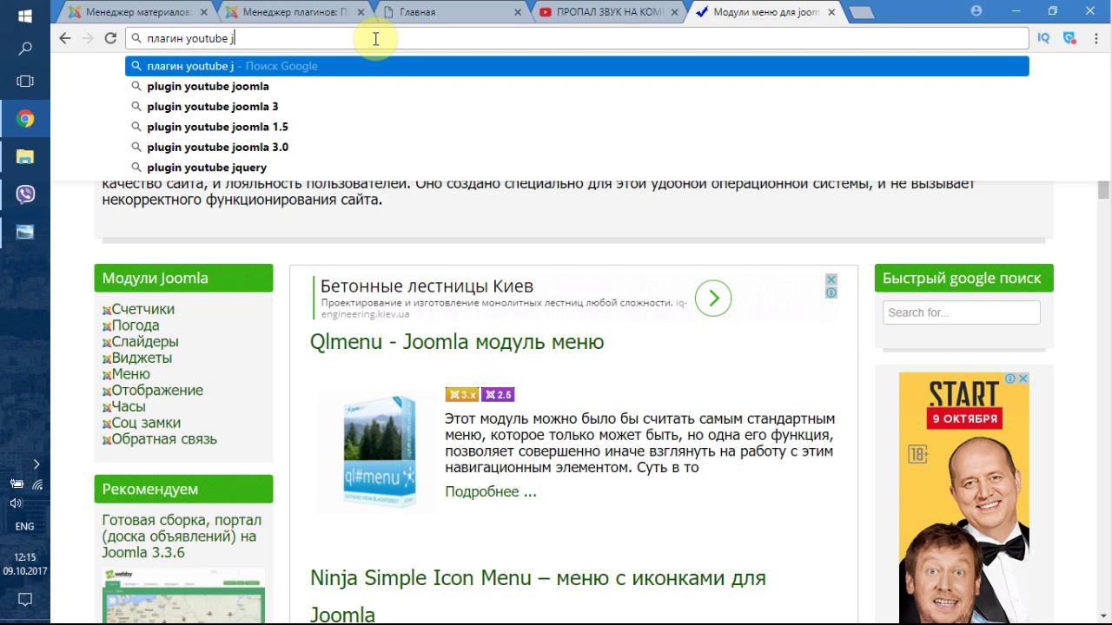
pyautogui.press('Down')
pyautogui.press('Down')
pyautogui.press('Return')
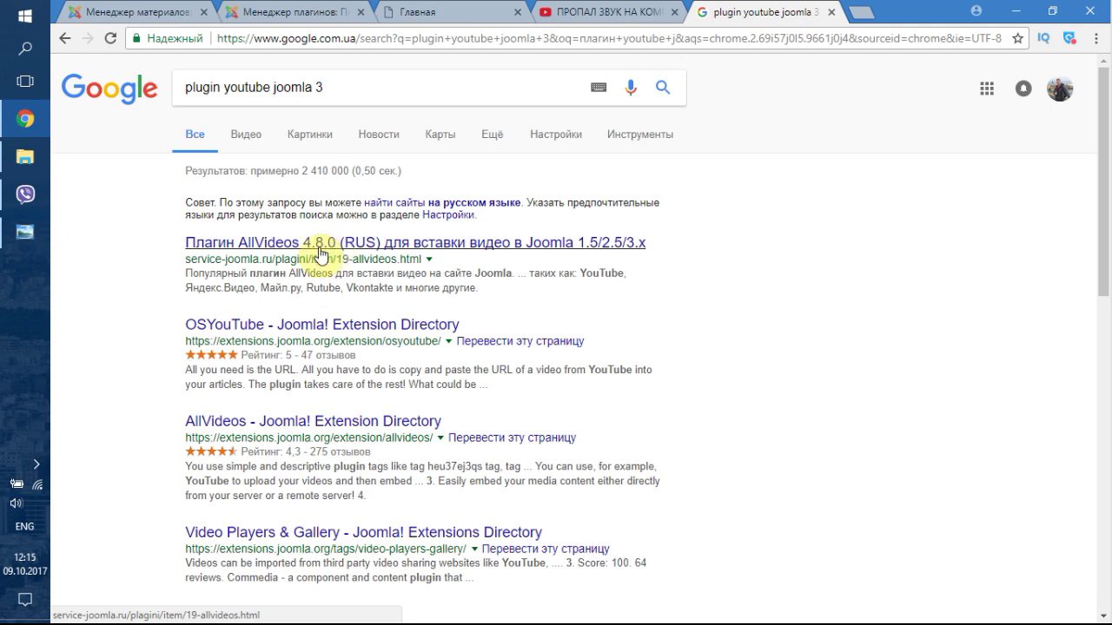
# - Download the AllVideos 4.8.0 Russian plugin zip from service-joomla.ru, then return to Joomla
pyautogui.click(324, 244)
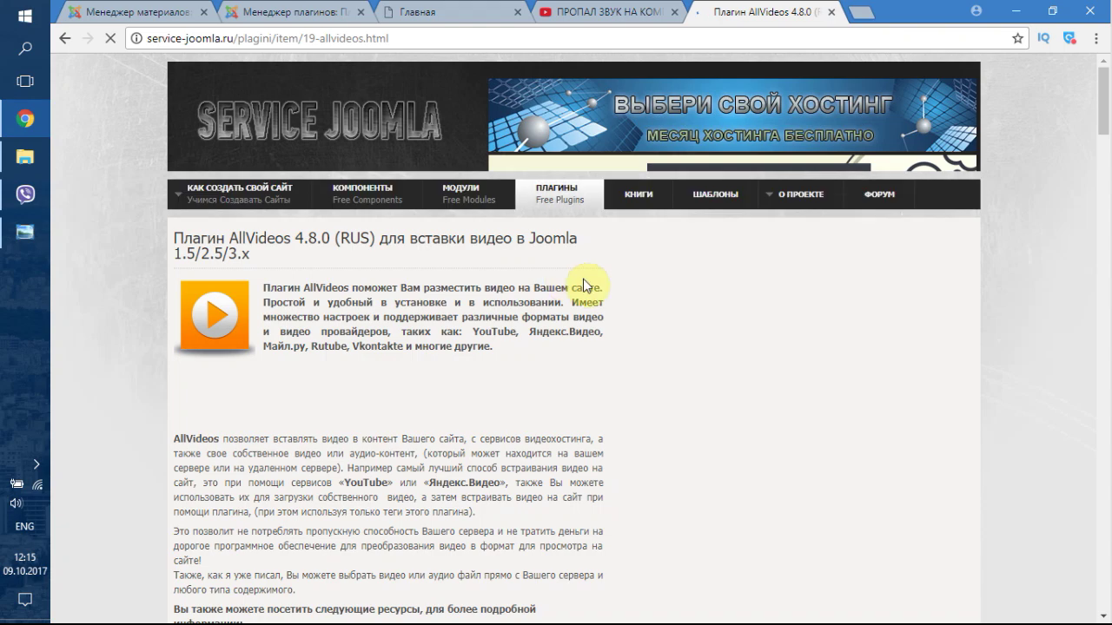
pyautogui.scroll(-3, 528, 356)
pyautogui.scroll(-5, 527, 350)
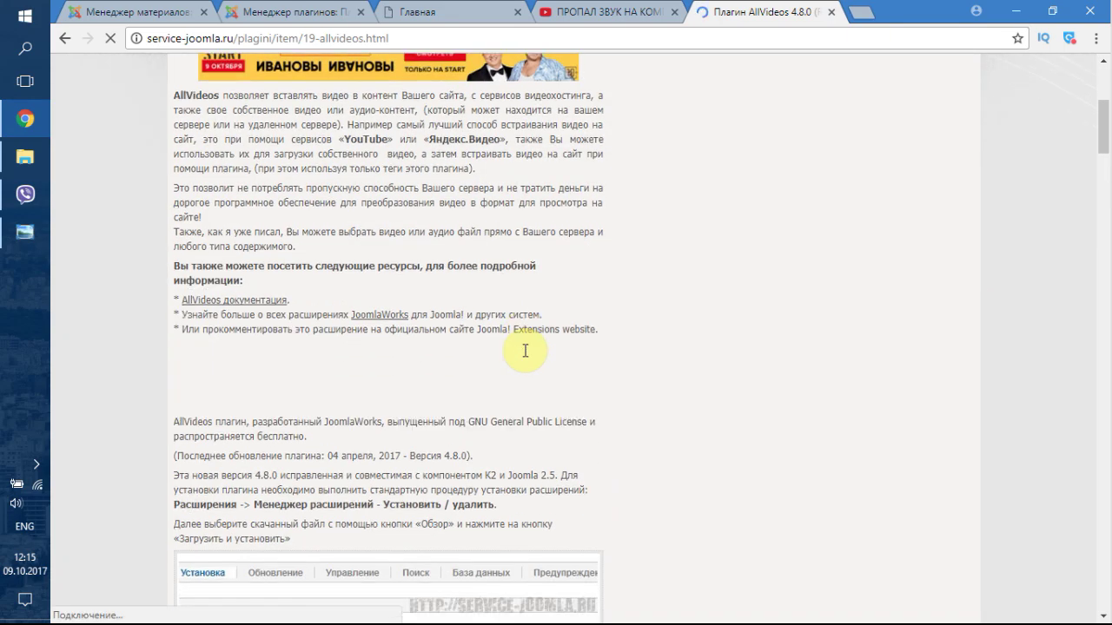
pyautogui.scroll(-6, 353, 300)
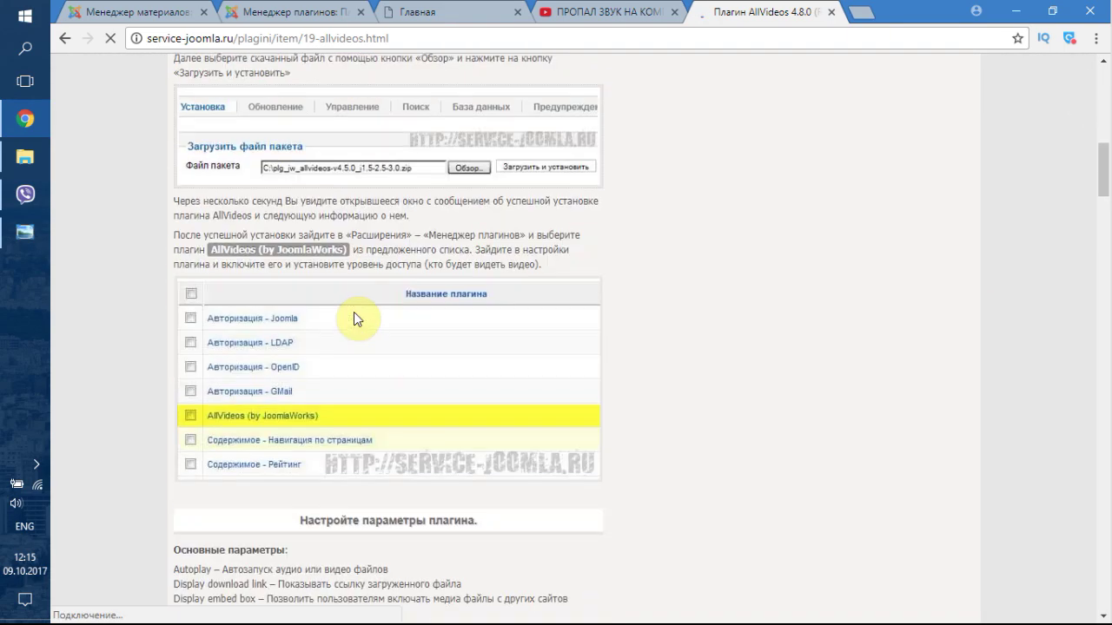
pyautogui.scroll(-20, 362, 313)
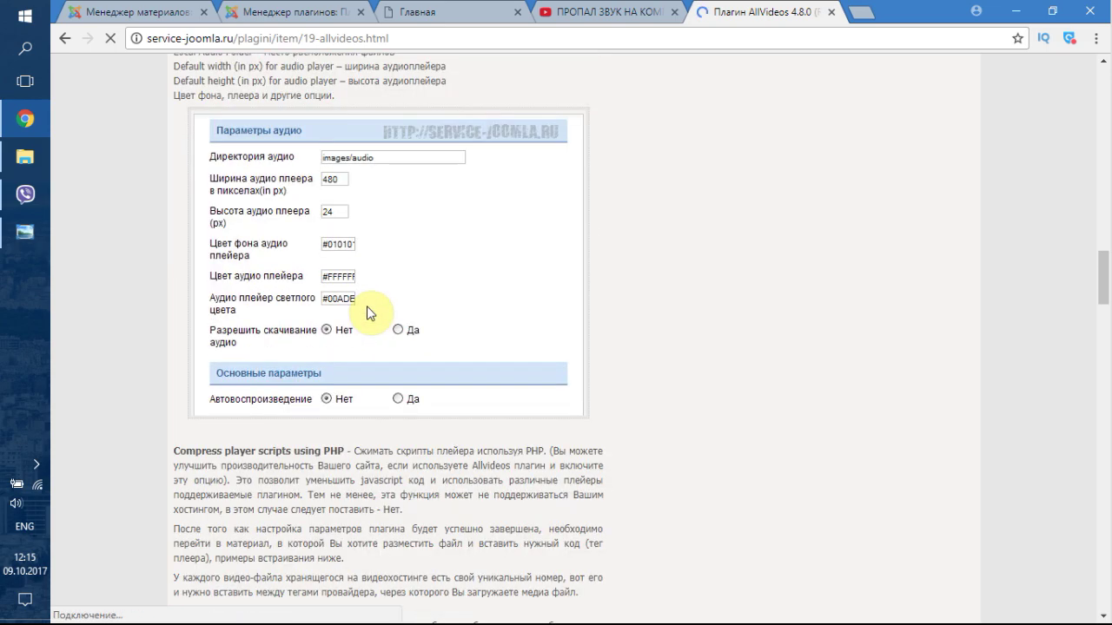
pyautogui.scroll(-20, 368, 316)
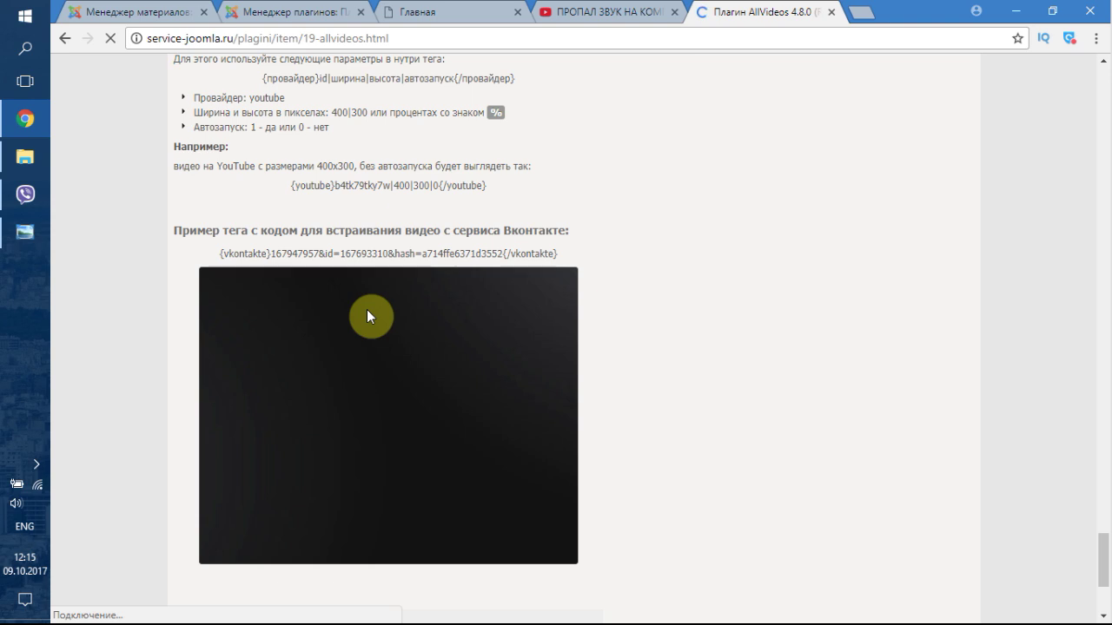
pyautogui.scroll(-3, 367, 315)
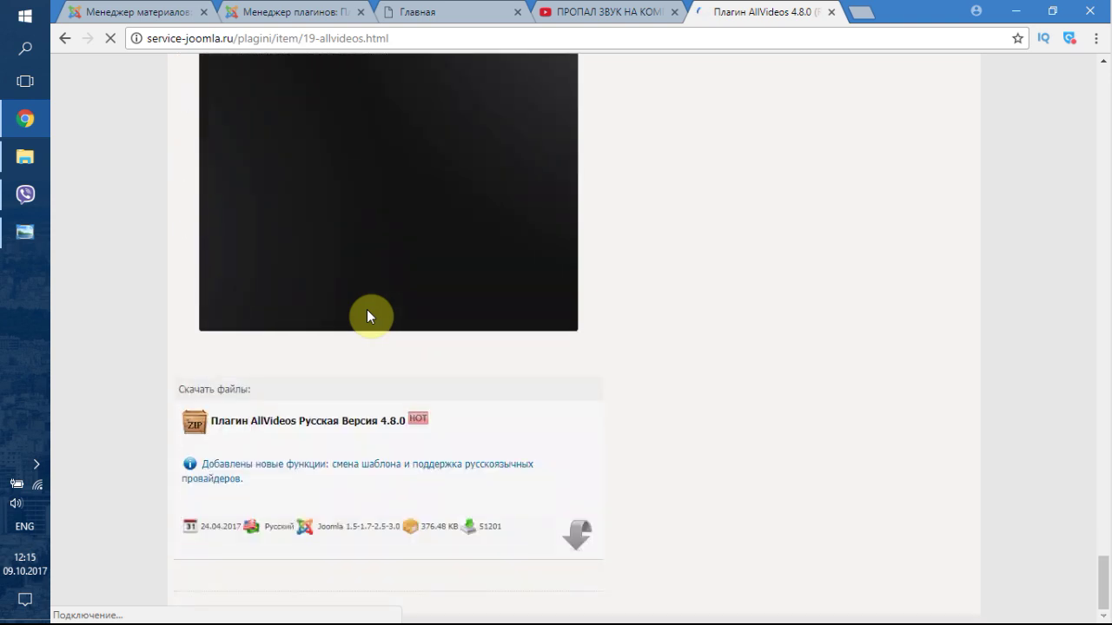
pyautogui.click(298, 426)
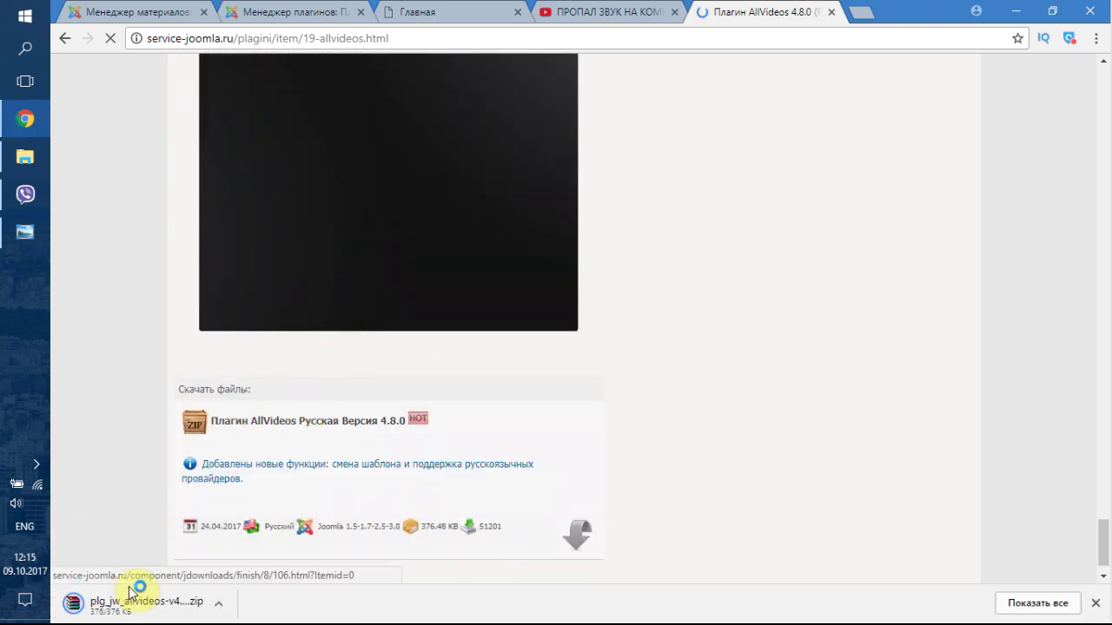
pyautogui.click(569, 11)
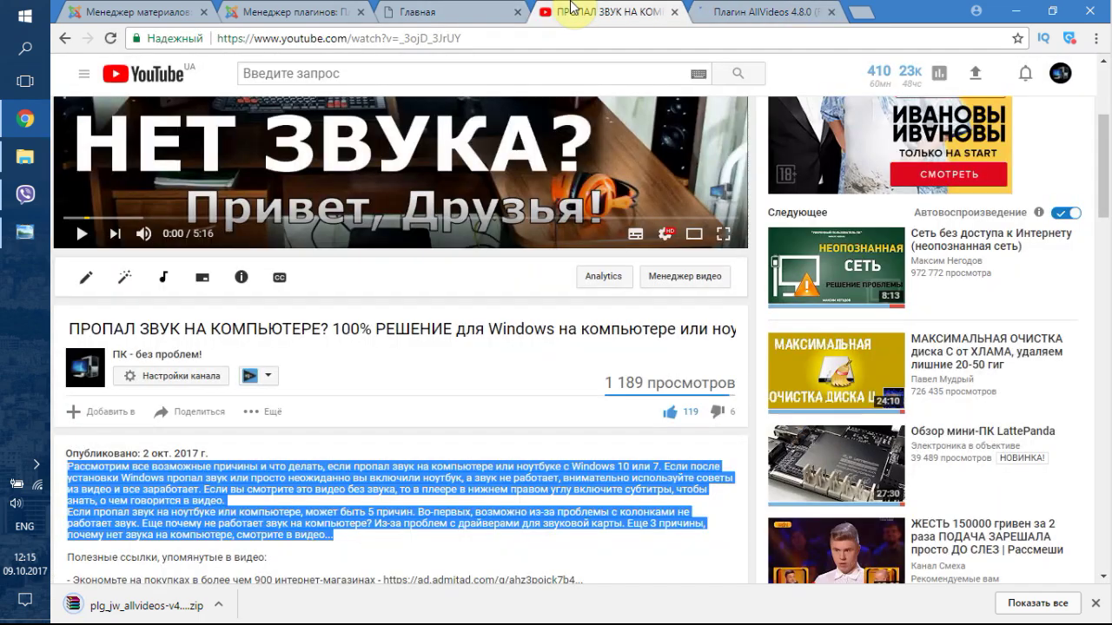
pyautogui.click(289, 9)
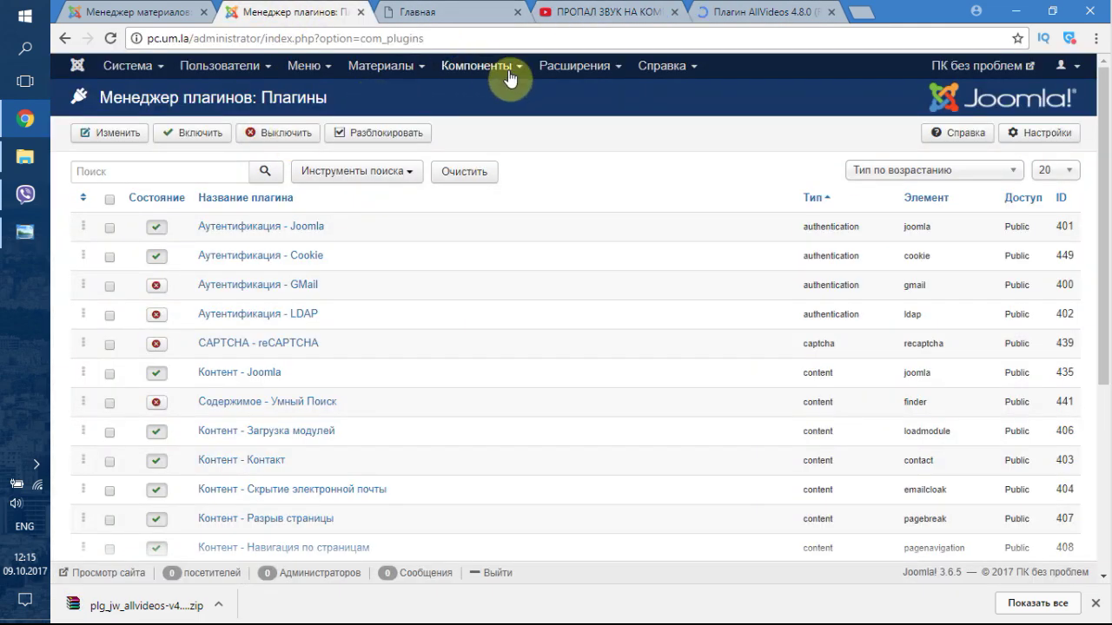
# - Install the downloaded AllVideos package from the Downloads folder via the Extension Manager
pyautogui.click(567, 71)
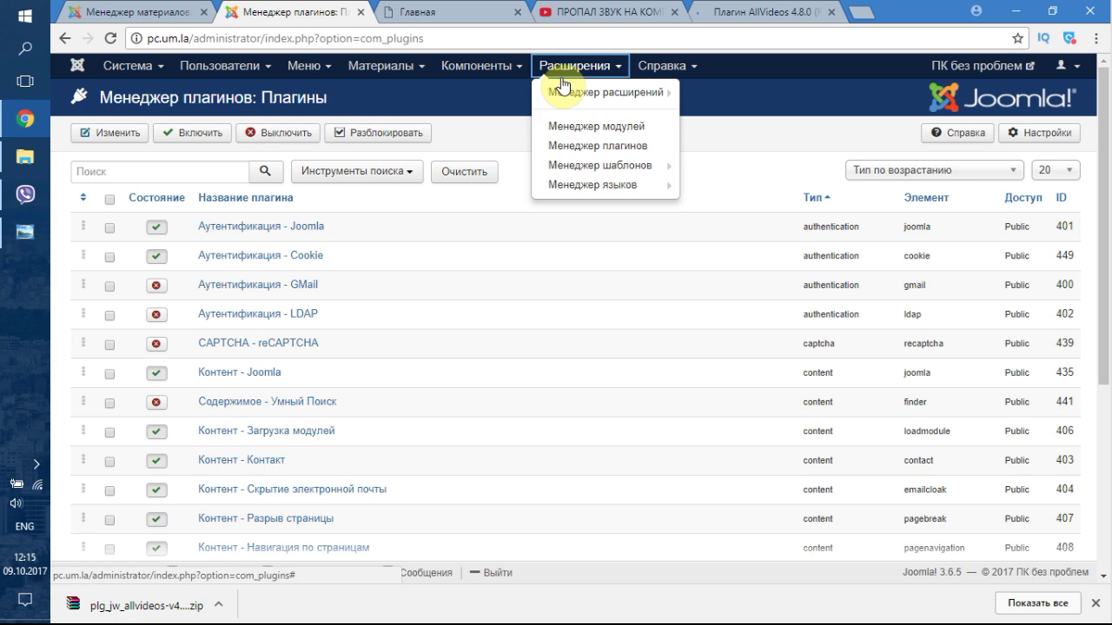
pyautogui.moveTo(567, 92)
pyautogui.click(701, 90)
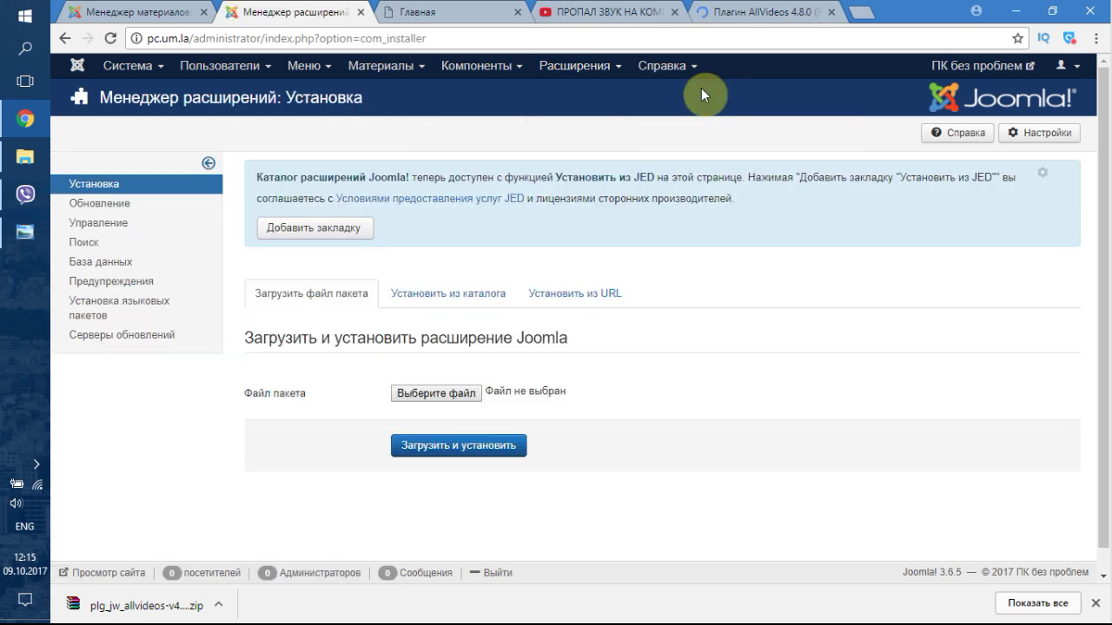
pyautogui.click(436, 393)
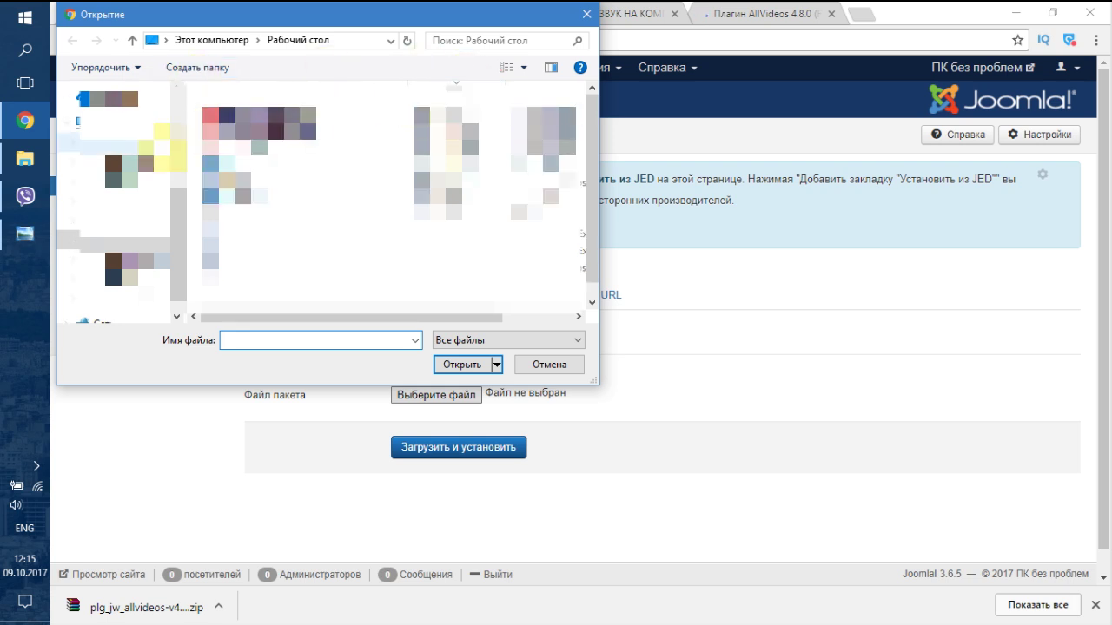
pyautogui.click(130, 181)
pyautogui.click(443, 114)
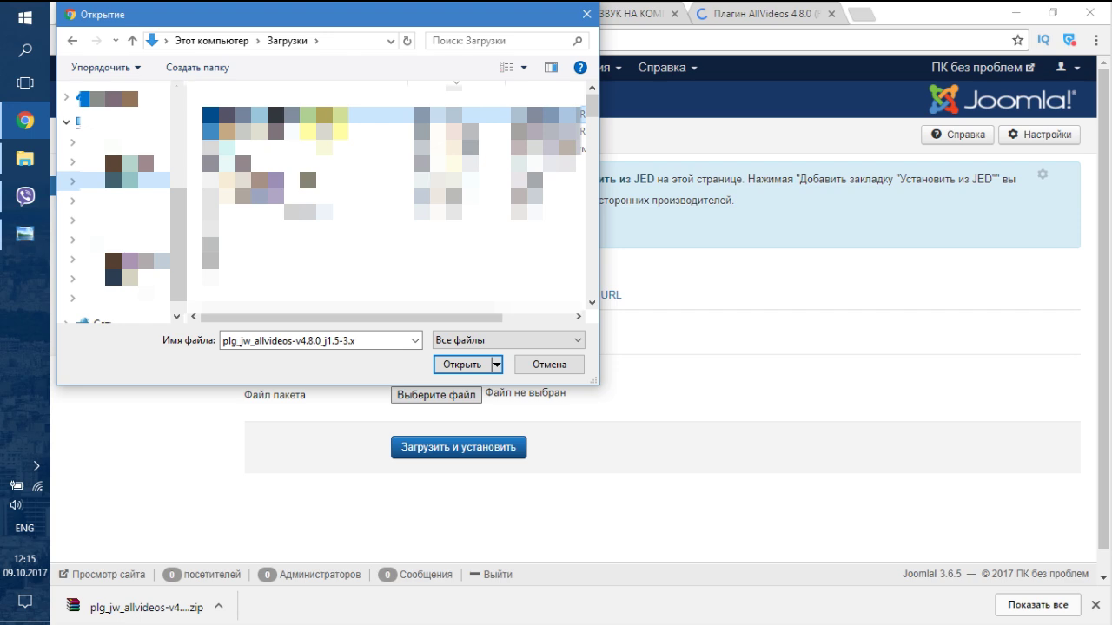
pyautogui.click(460, 364)
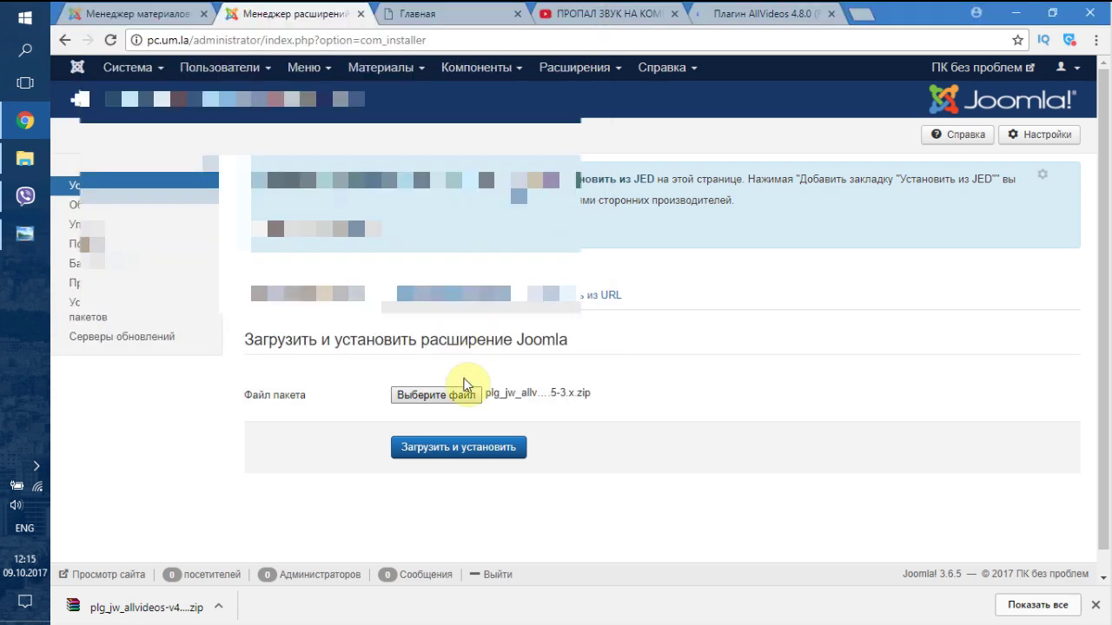
pyautogui.click(460, 447)
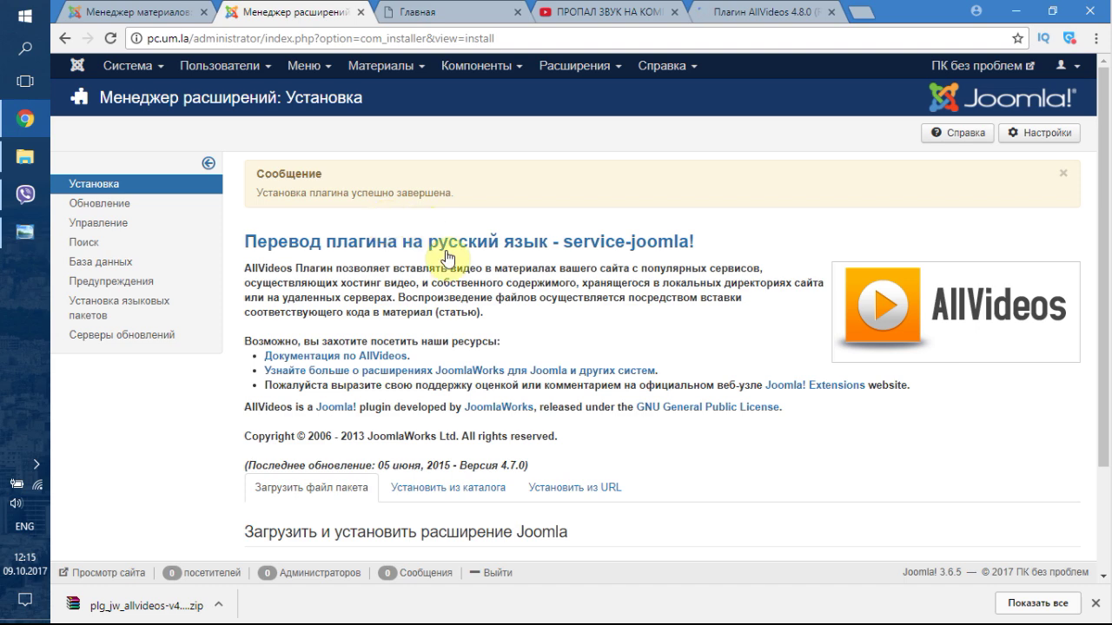
# - Review the successful installation message and head back toward the plugin list
pyautogui.scroll(-2, 397, 248)
pyautogui.scroll(2, 441, 261)
pyautogui.click(382, 66)
pyautogui.moveTo(412, 91)
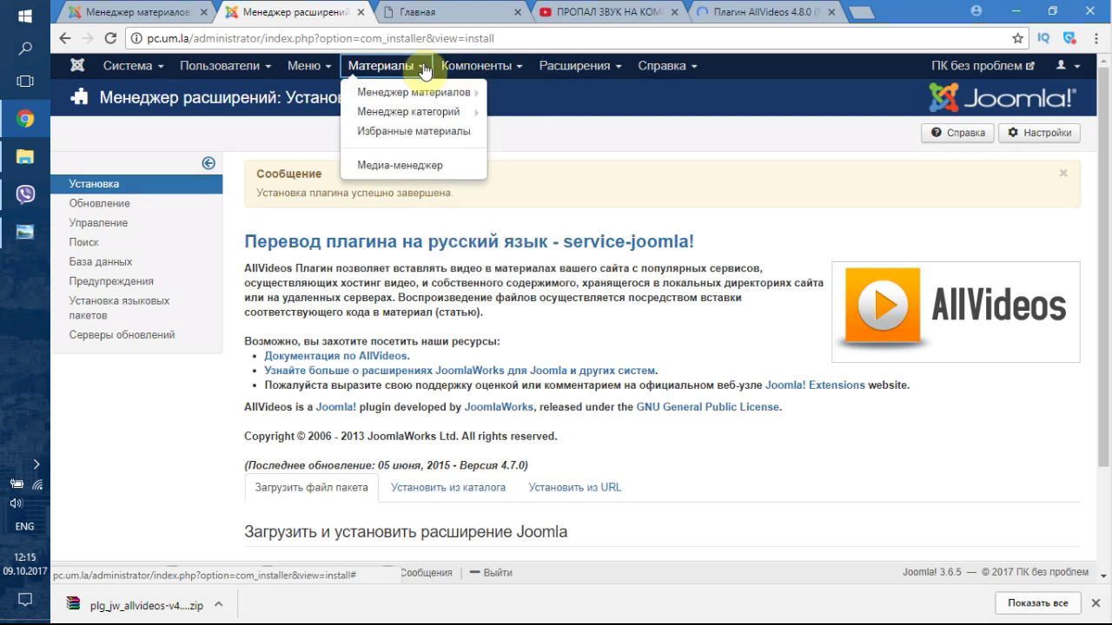
# - Open the Plugin Manager and scroll down to the AllVideos plugin
pyautogui.moveTo(556, 70)
pyautogui.click(556, 143)
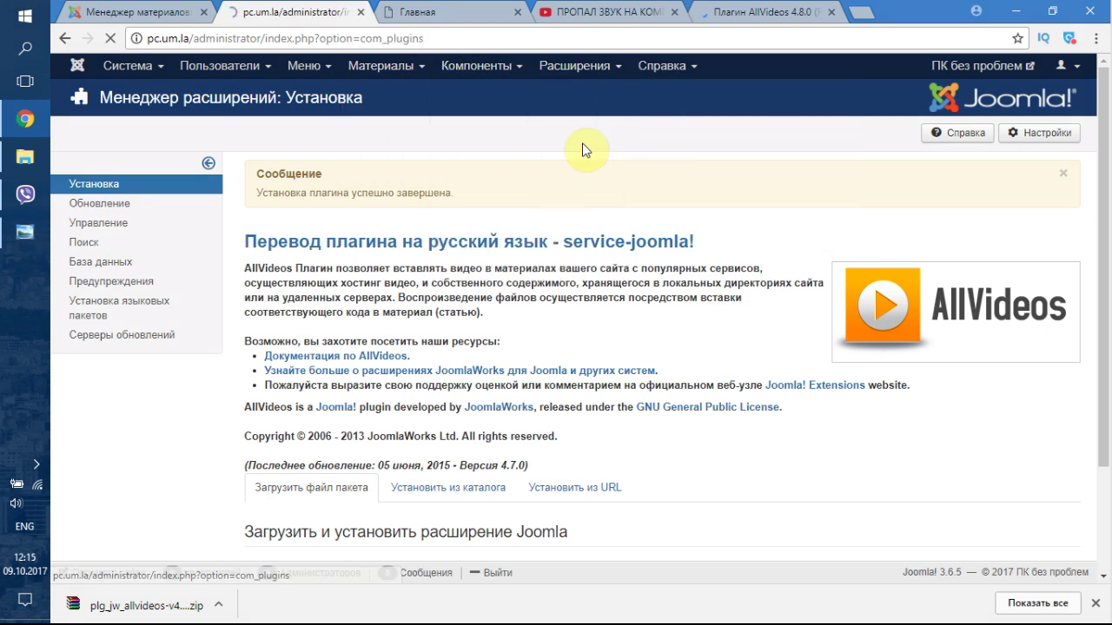
pyautogui.scroll(-3, 363, 377)
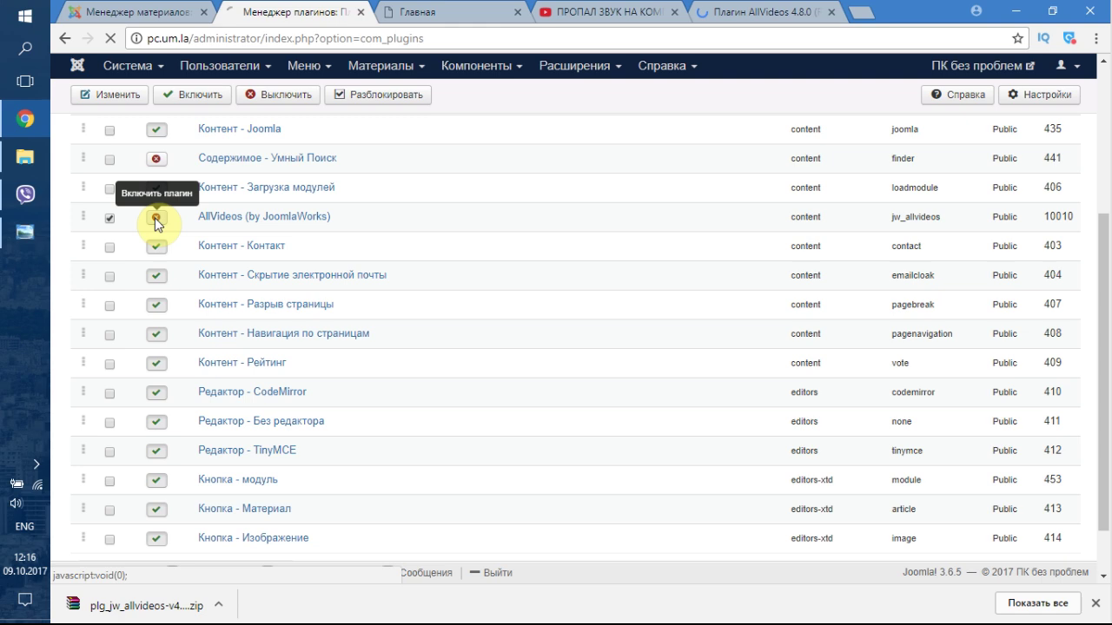
pyautogui.scroll(-1, 261, 452)
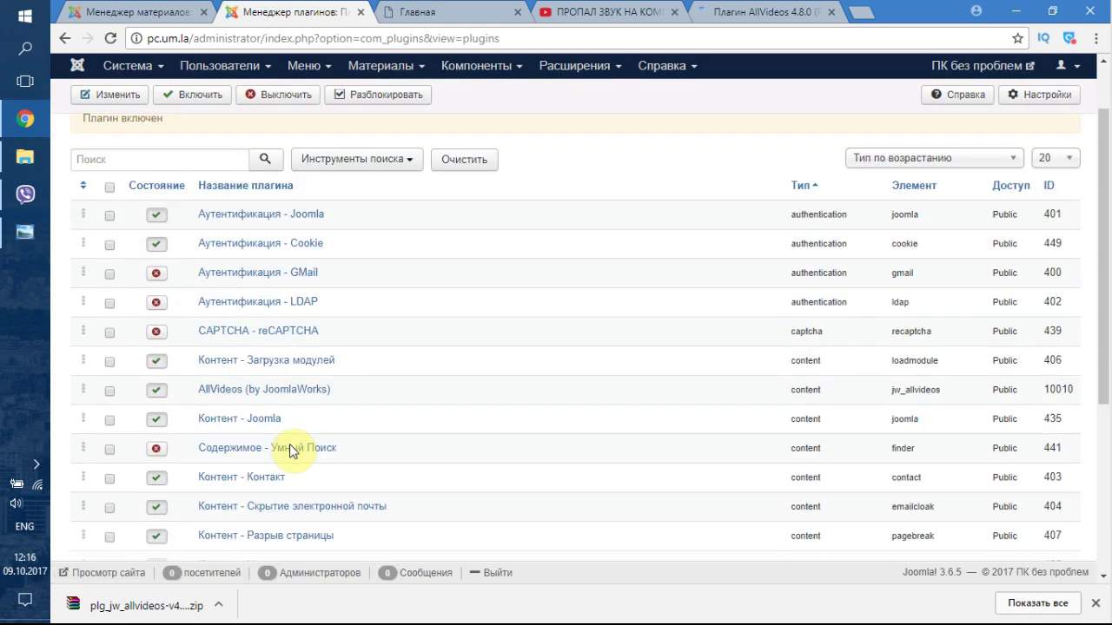
# - Open AllVideos and review its 400×300 px video and 480×24 px audio defaults
pyautogui.click(273, 390)
pyautogui.scroll(-2, 265, 354)
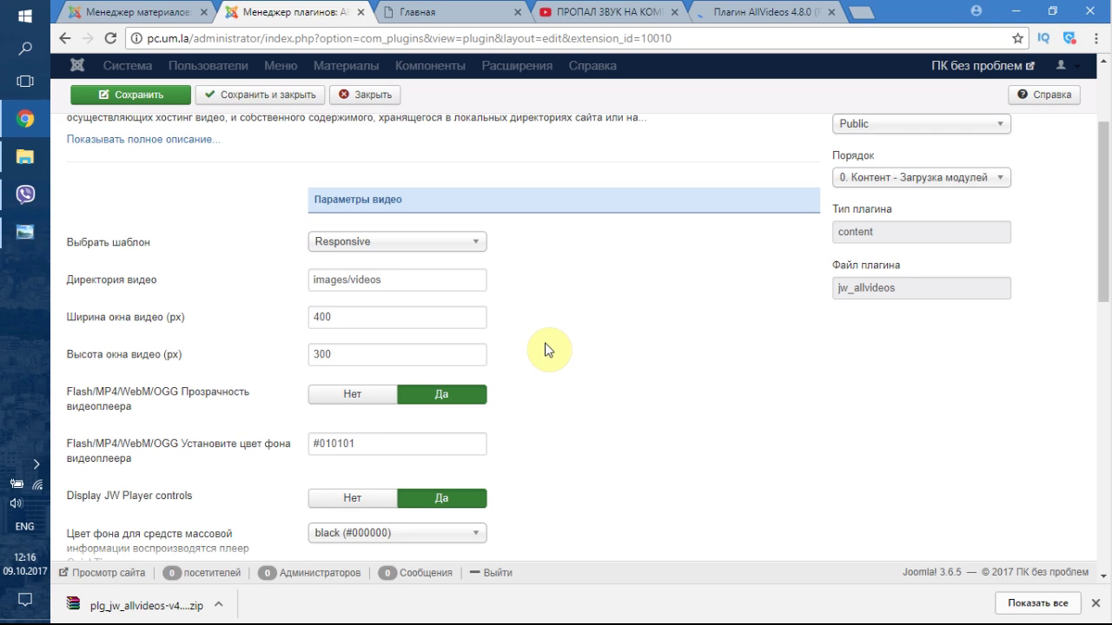
pyautogui.scroll(-3, 544, 349)
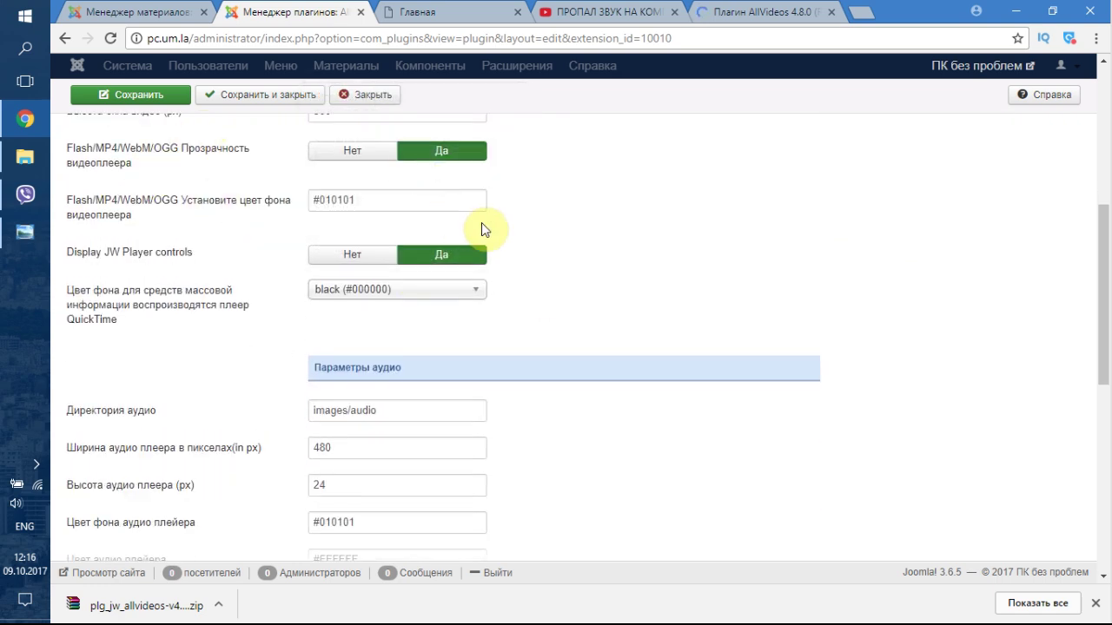
pyautogui.scroll(-3, 546, 308)
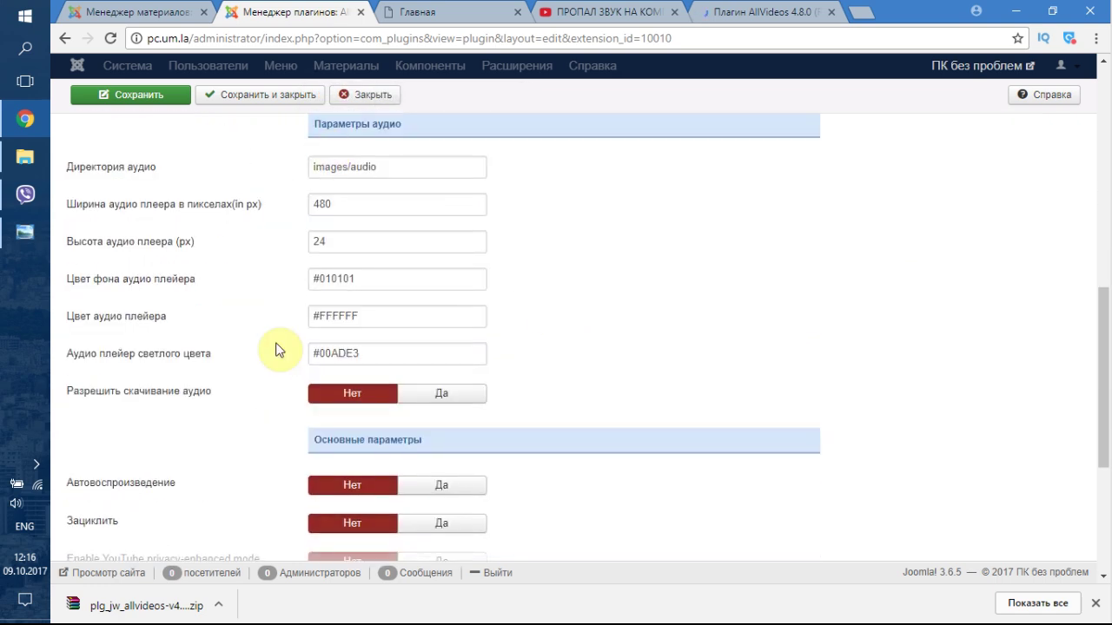
pyautogui.scroll(-3, 277, 350)
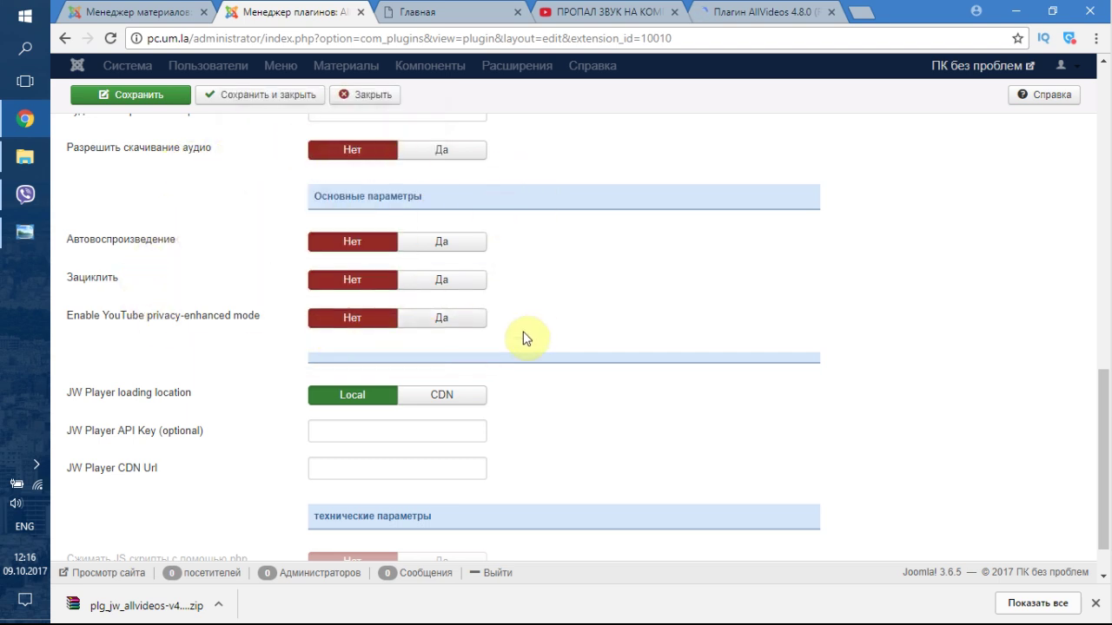
pyautogui.scroll(-1, 530, 334)
pyautogui.scroll(7, 585, 272)
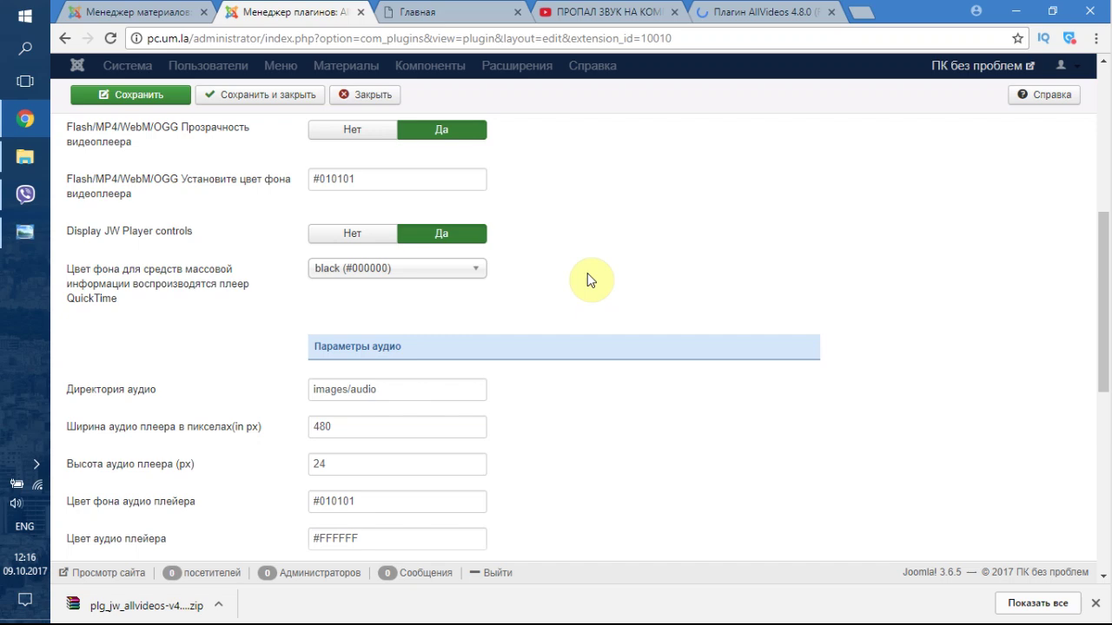
pyautogui.scroll(5, 591, 282)
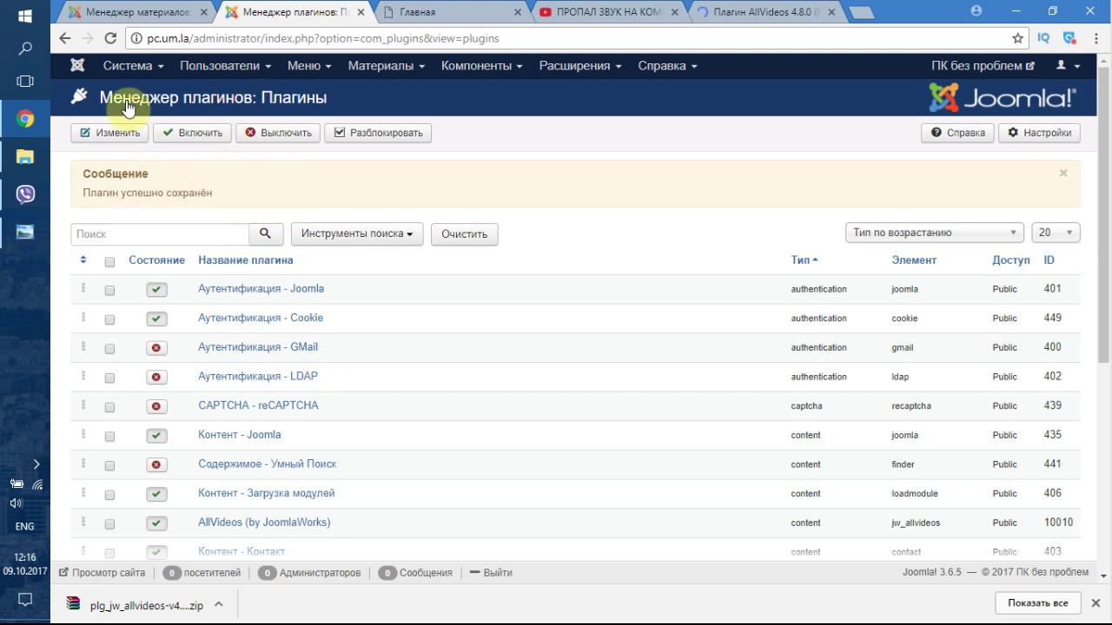
# - Open the article 'ПРОПАЛ ЗВУК НА КОМПЬЮТЕРЕ? 100% РЕШЕНИЕ…' from the Article Manager
pyautogui.click(388, 67)
pyautogui.moveTo(400, 92)
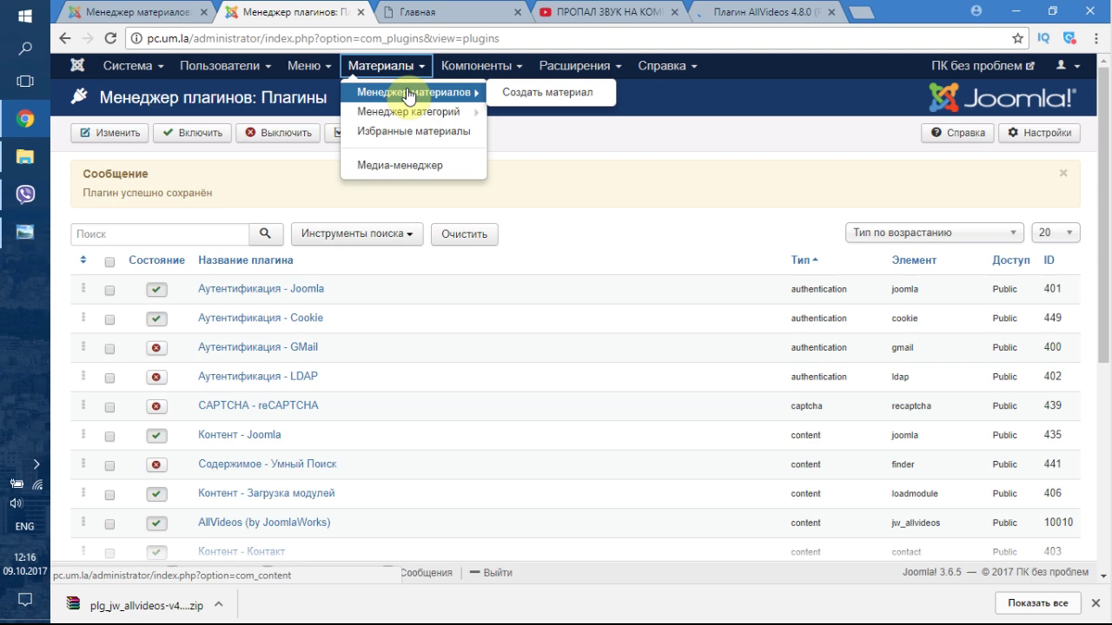
pyautogui.click(465, 90)
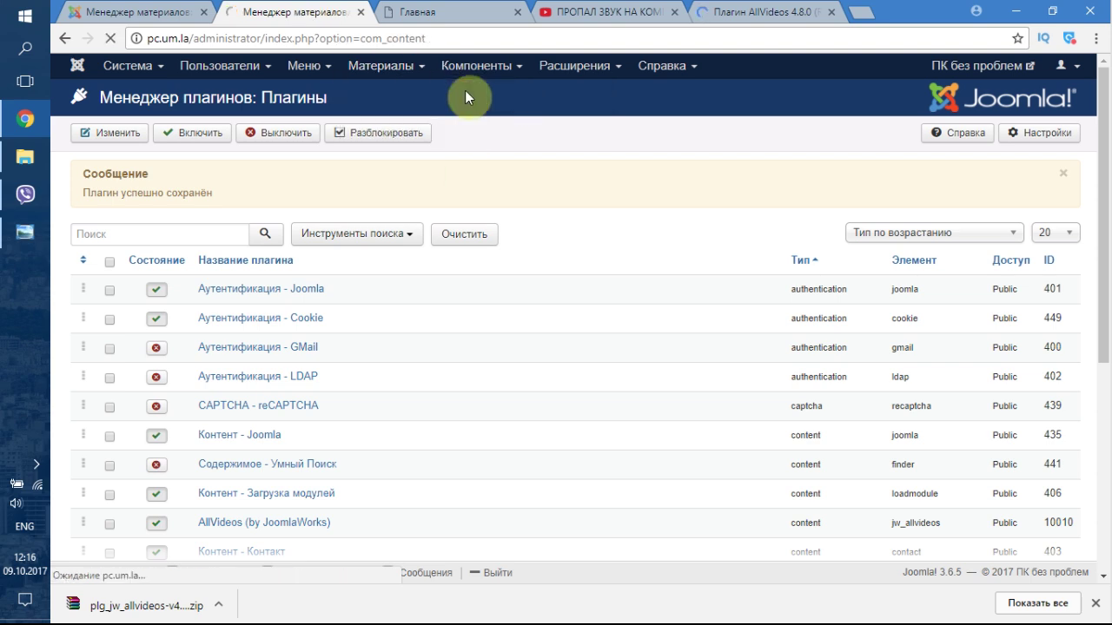
pyautogui.click(466, 256)
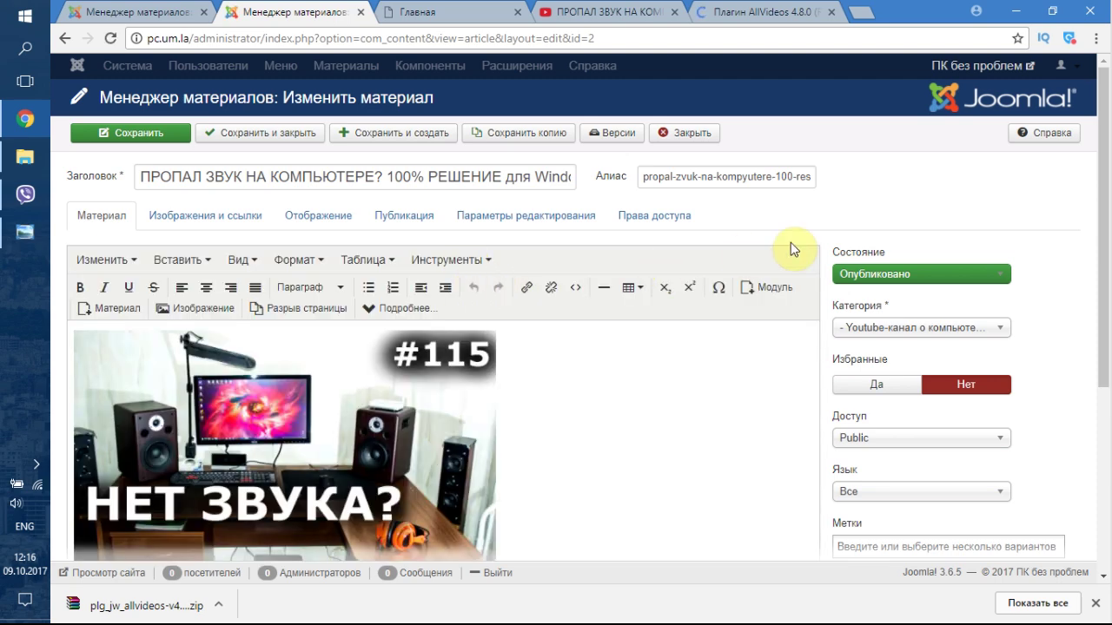
# - Place the caret in the article body below the last paragraph
pyautogui.scroll(-4, 791, 243)
pyautogui.click(249, 402)
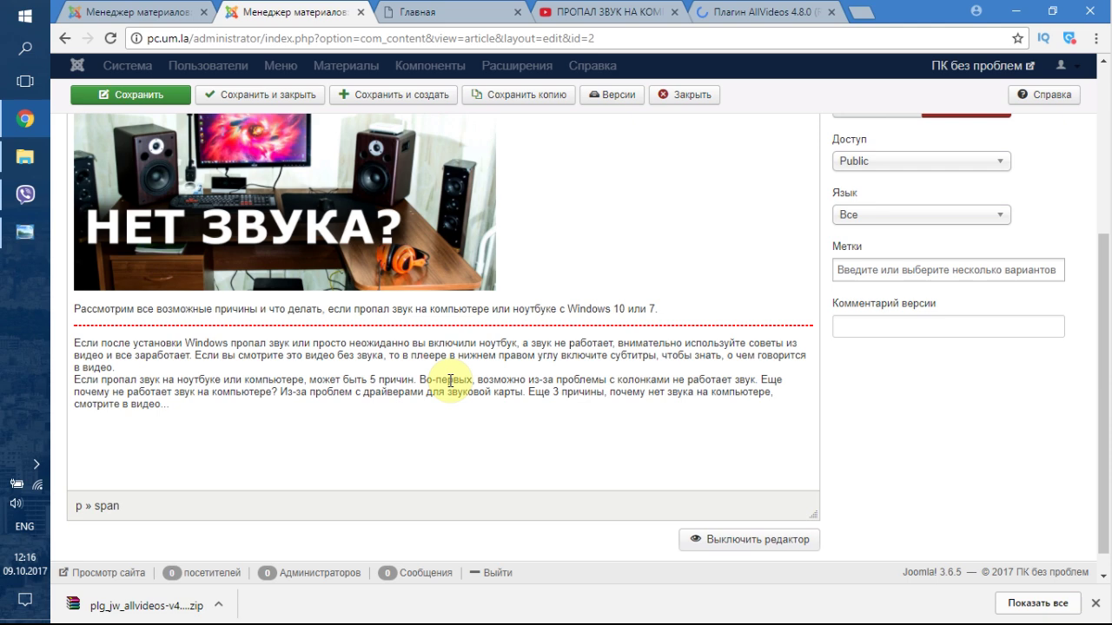
pyautogui.scroll(-1, 799, 402)
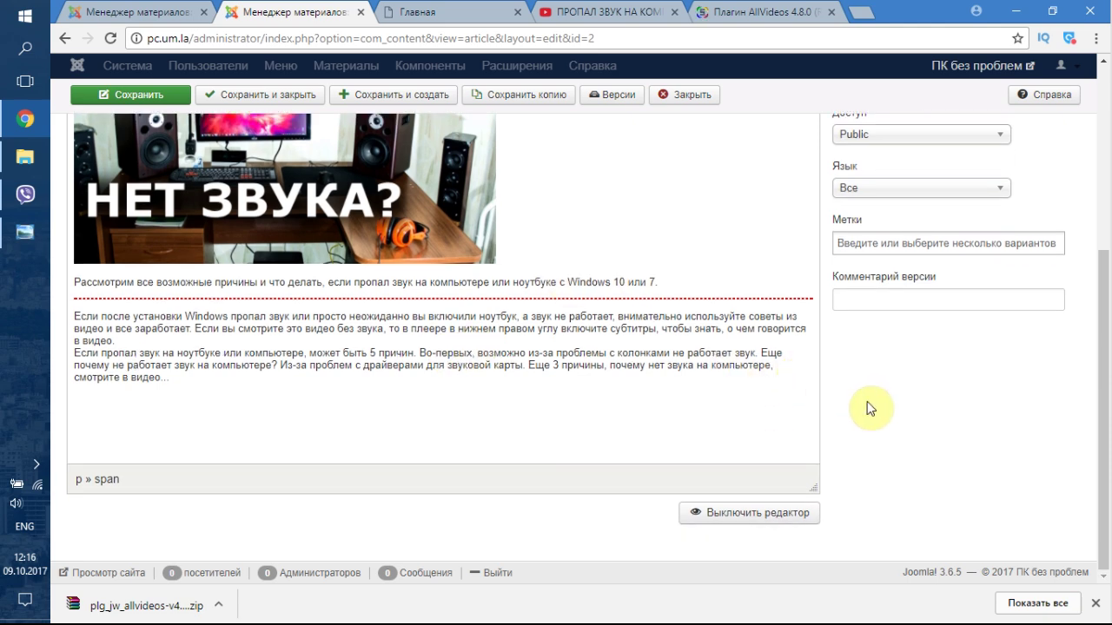
pyautogui.scroll(3, 790, 383)
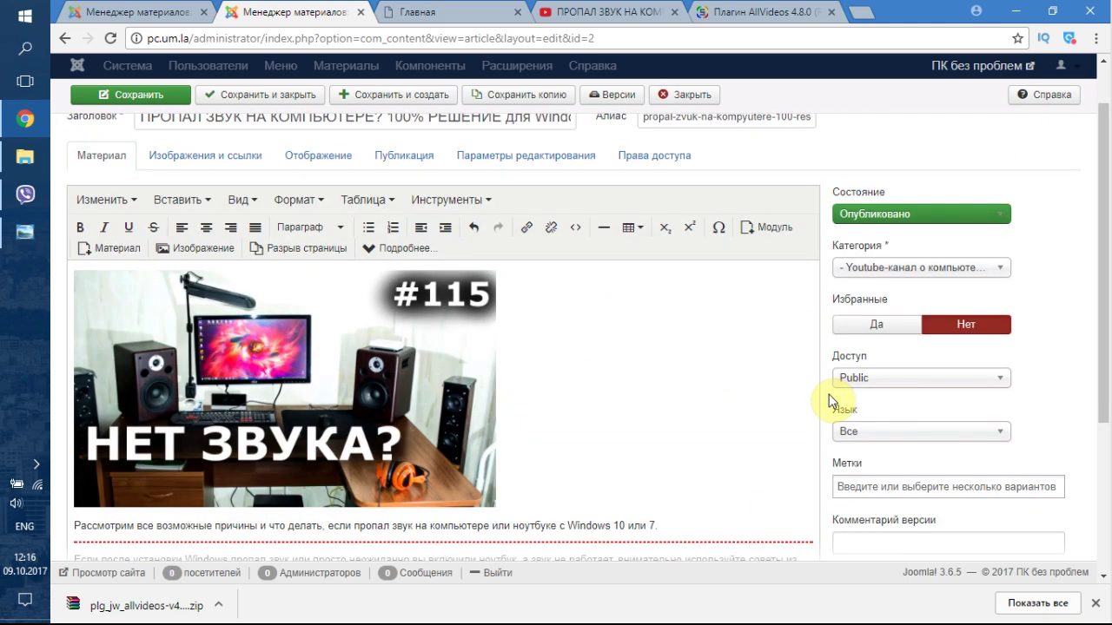
pyautogui.scroll(-3, 807, 411)
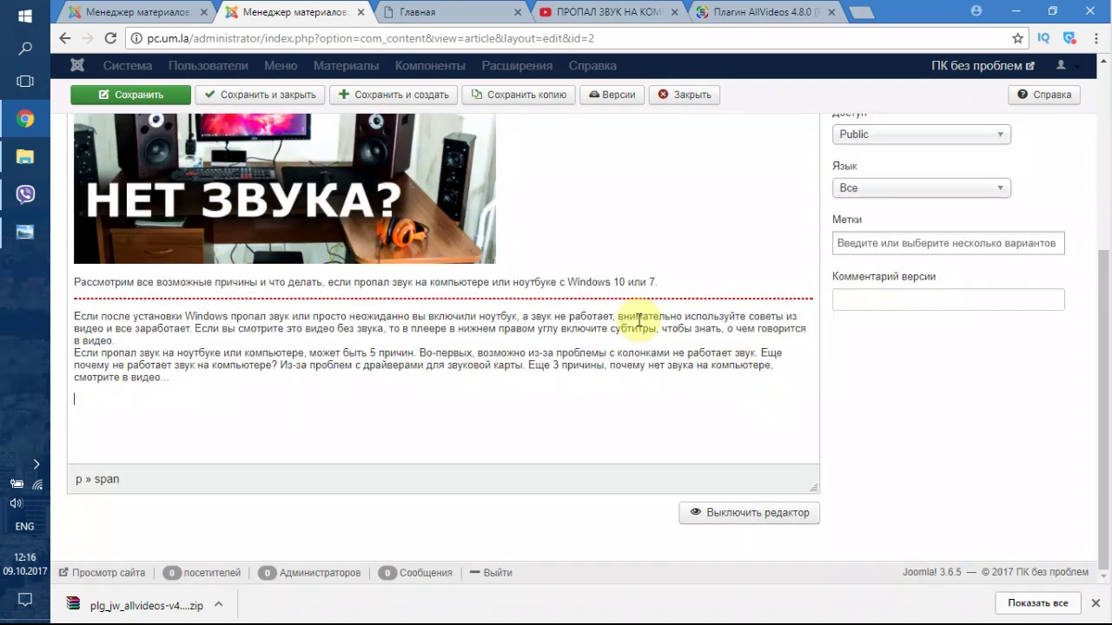
# - Copy the AllVideos example YouTube tag and the video ID _3ojD_3JrUY
pyautogui.click(732, 8)
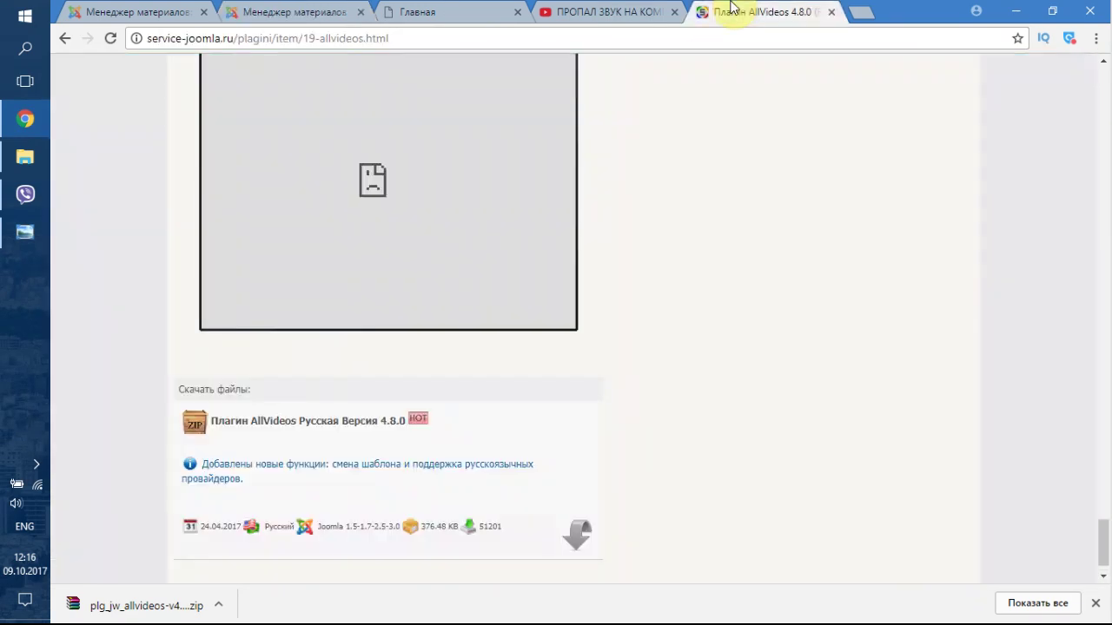
pyautogui.scroll(6, 572, 361)
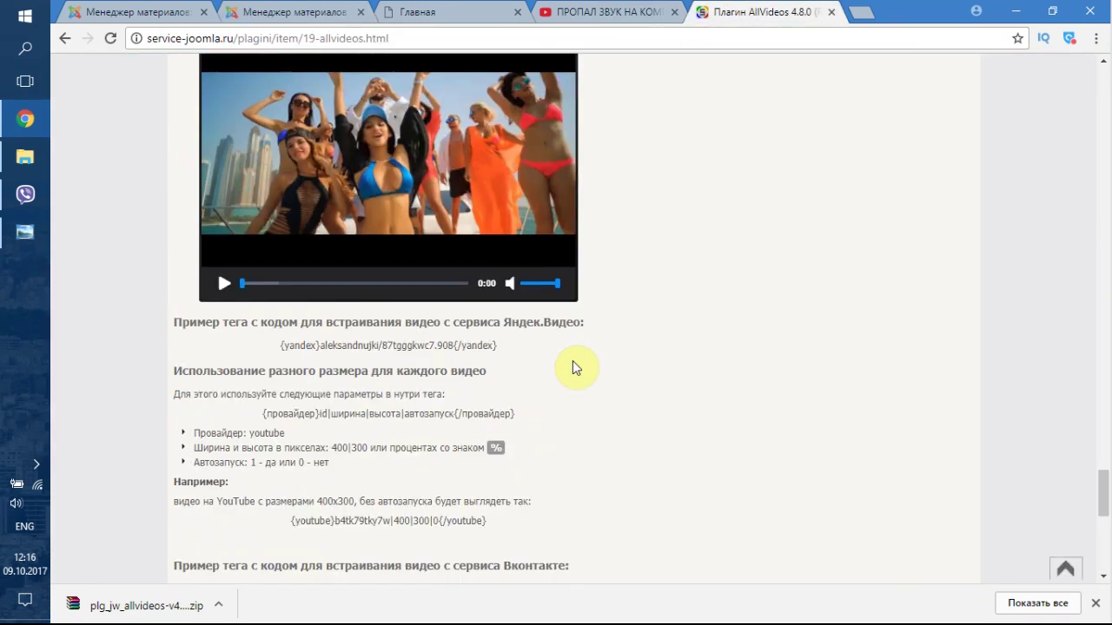
pyautogui.scroll(-1, 579, 391)
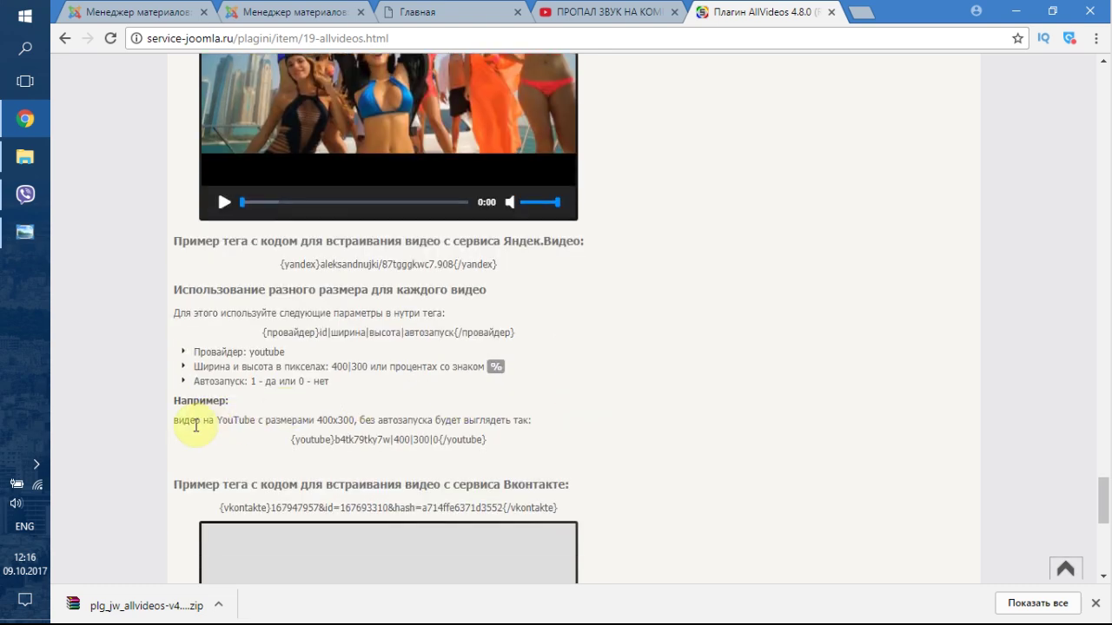
pyautogui.moveTo(331, 439); pyautogui.dragTo(476, 438)
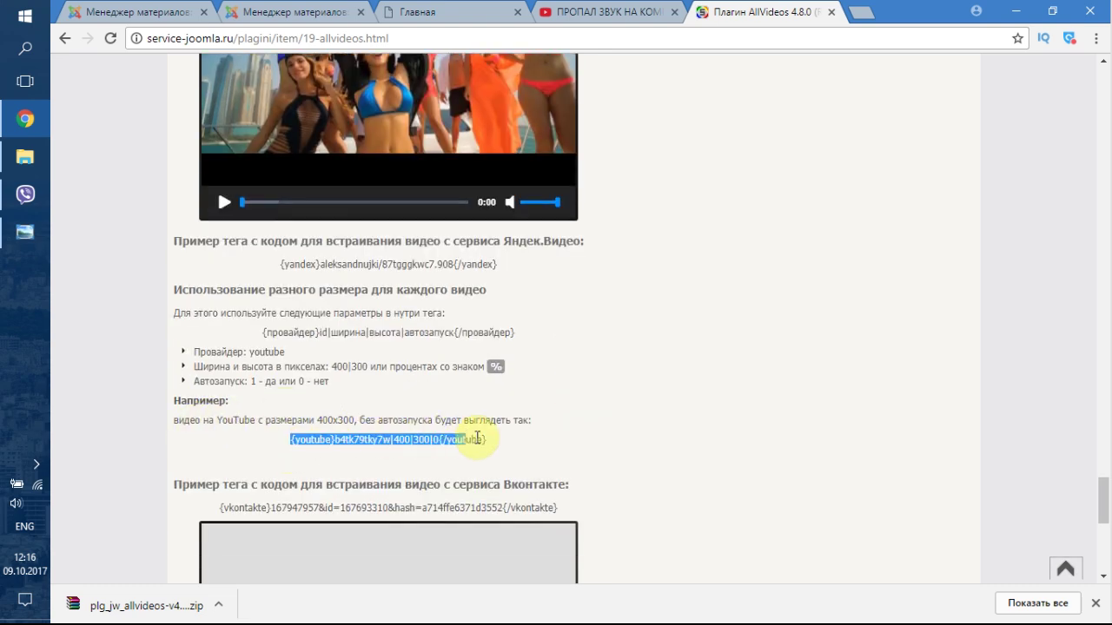
pyautogui.click(499, 441)
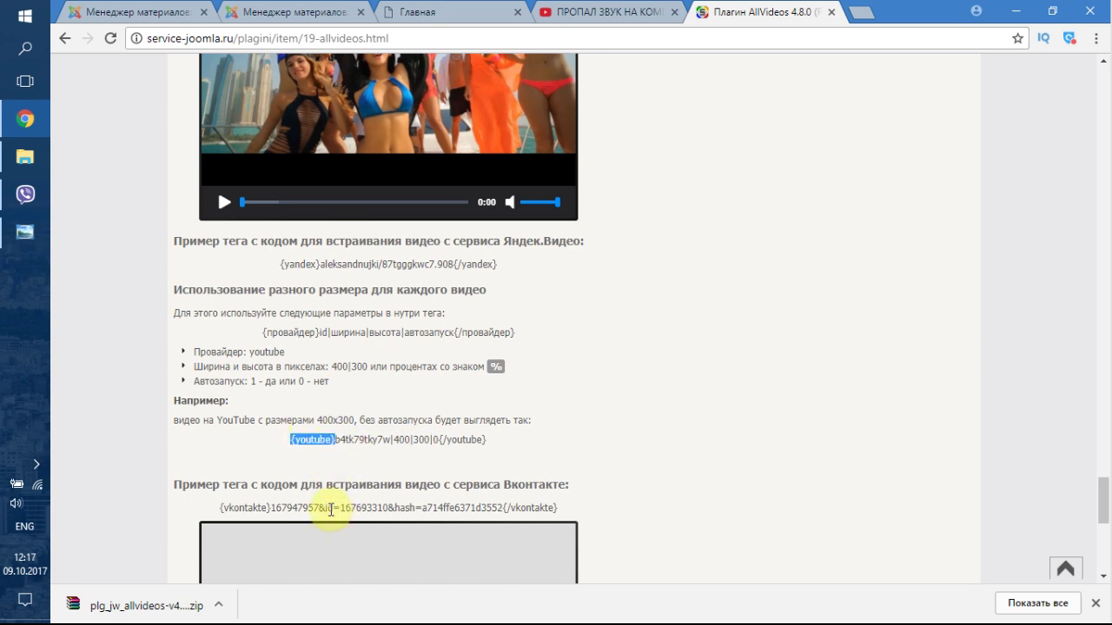
pyautogui.click(608, 9)
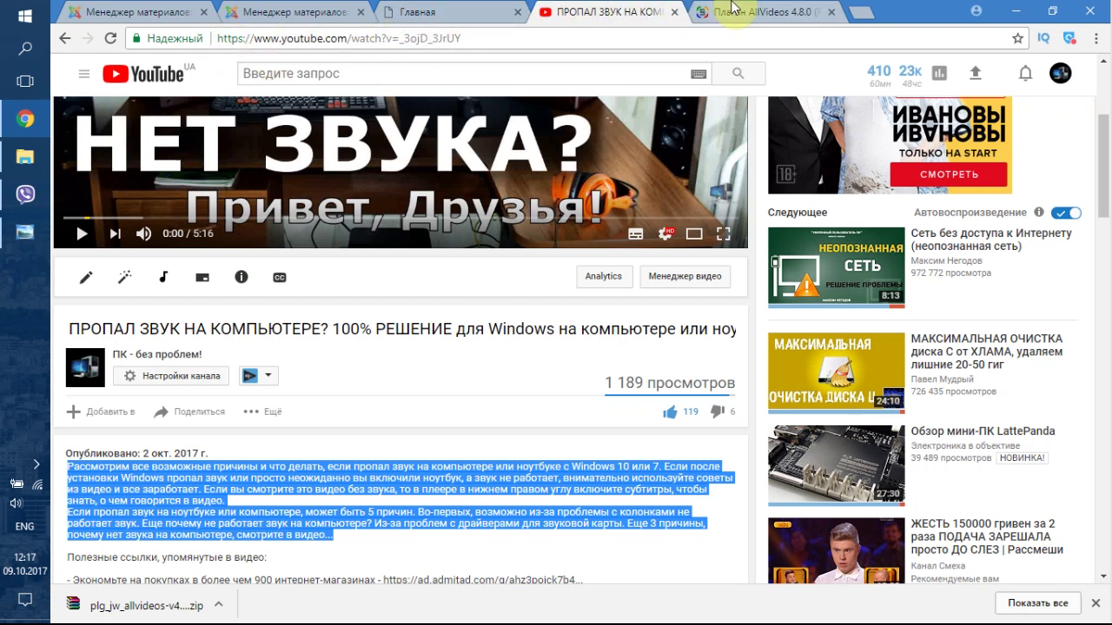
pyautogui.moveTo(399, 39); pyautogui.dragTo(472, 34)
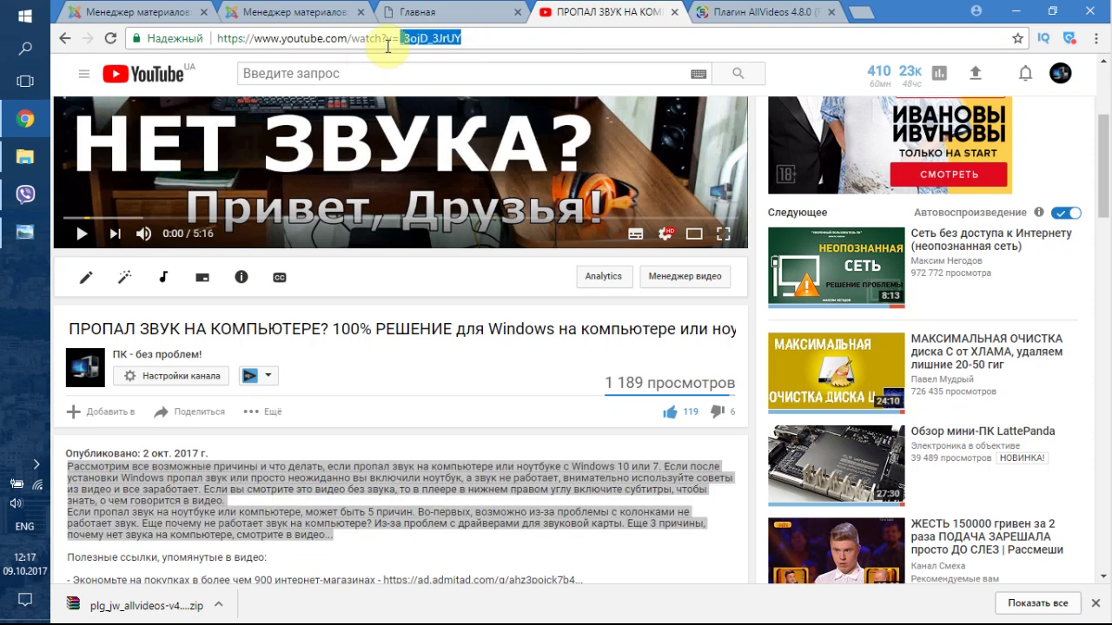
# - Add {youtube}_3ojD_3JrUY{/youtube} to the end of the article and save it
pyautogui.click(286, 12)
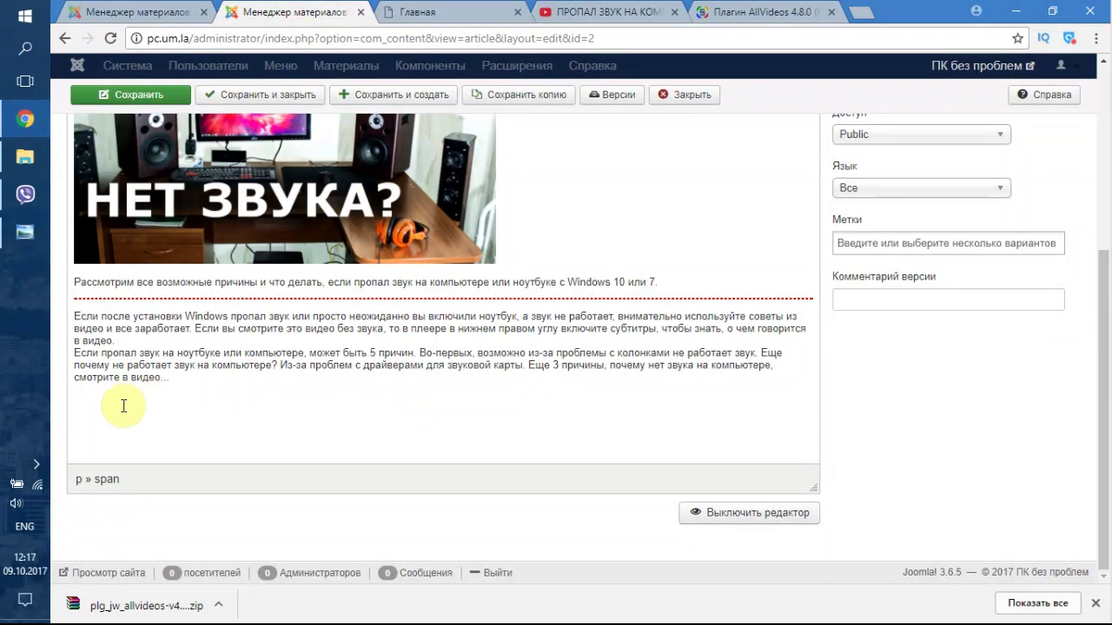
pyautogui.click(705, 26)
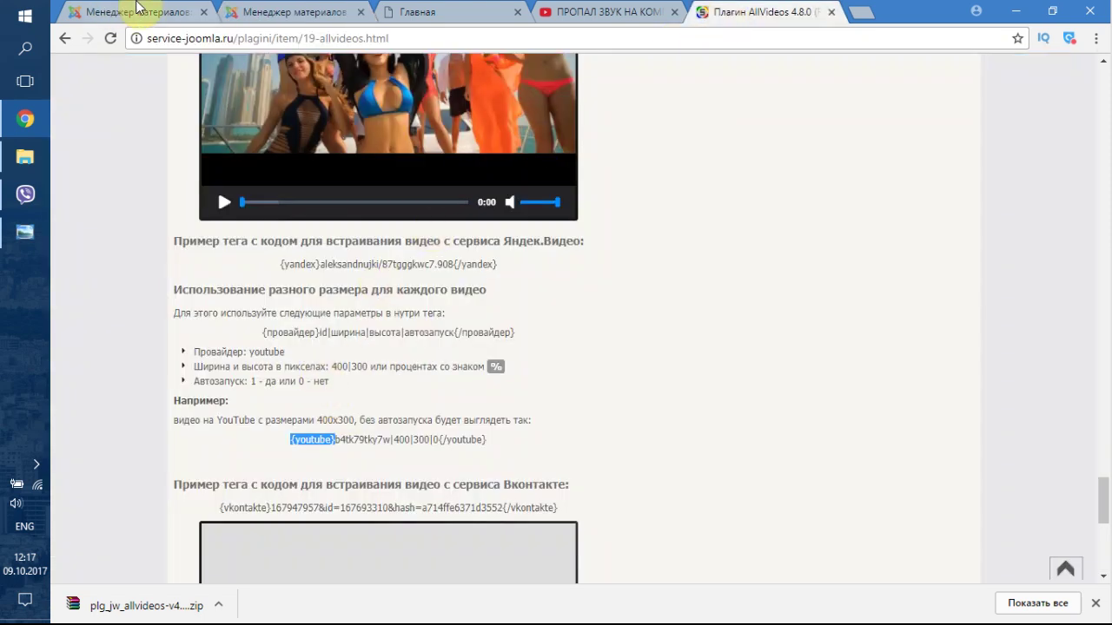
pyautogui.click(243, 12)
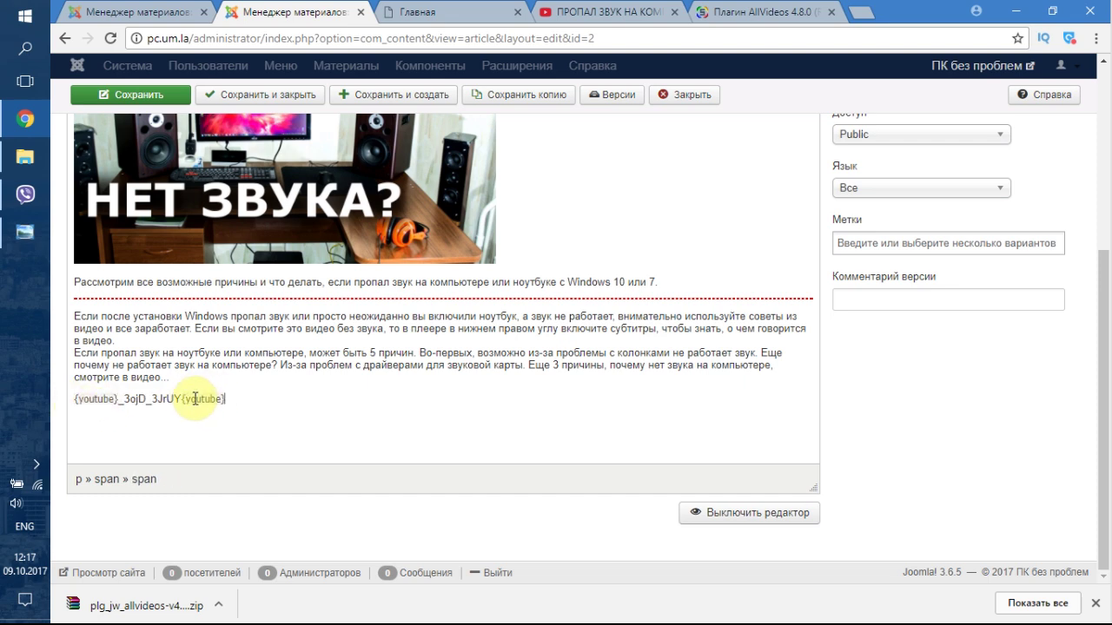
pyautogui.click(183, 399)
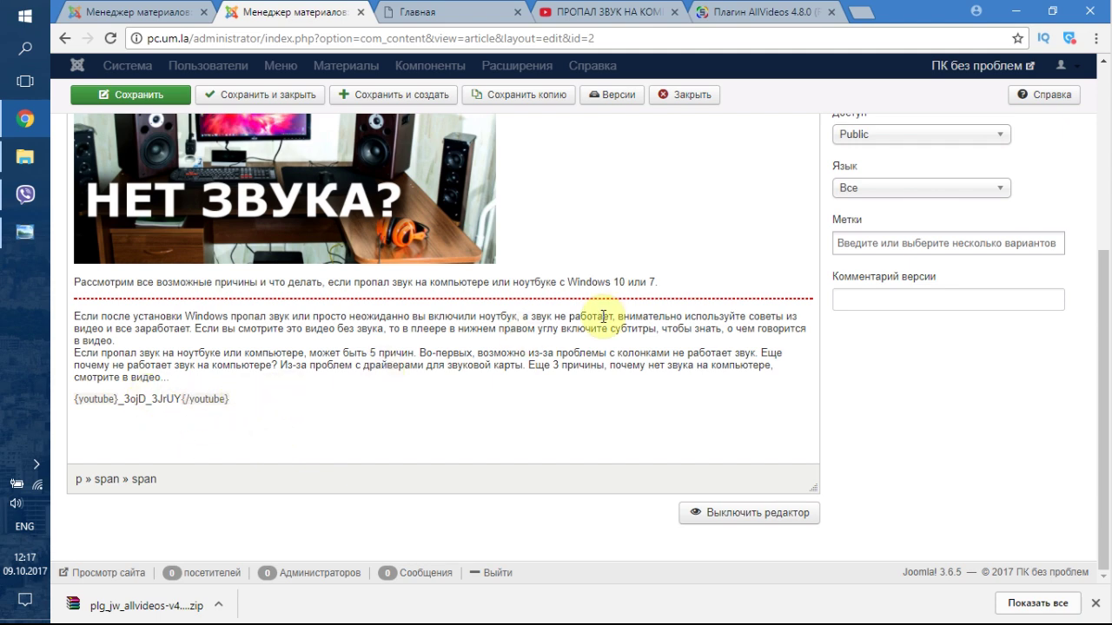
pyautogui.click(103, 96)
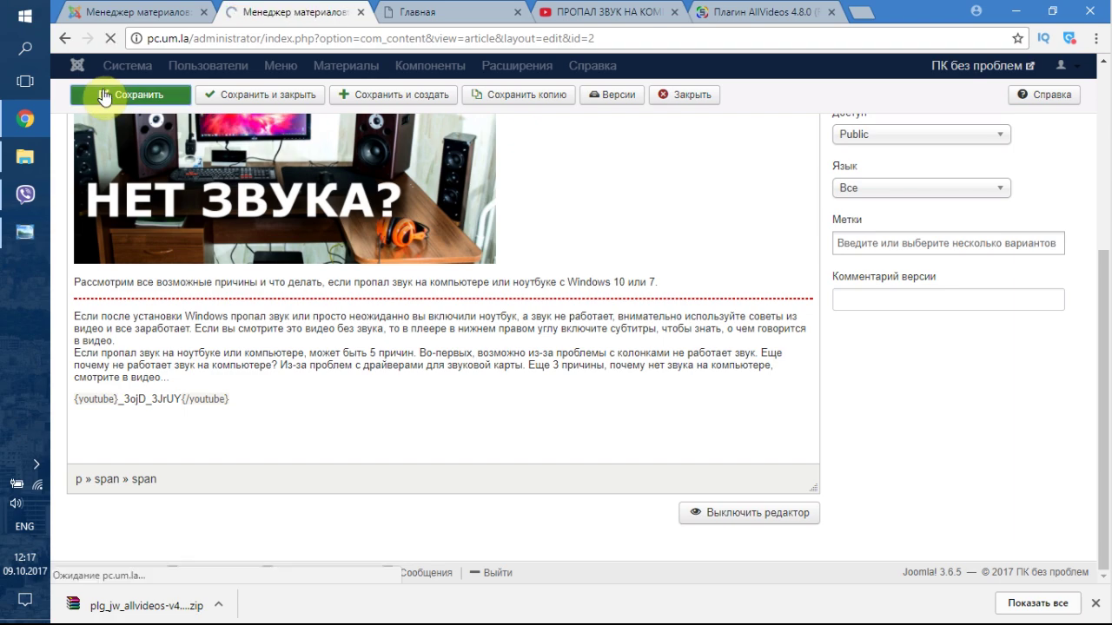
pyautogui.scroll(-5, 496, 310)
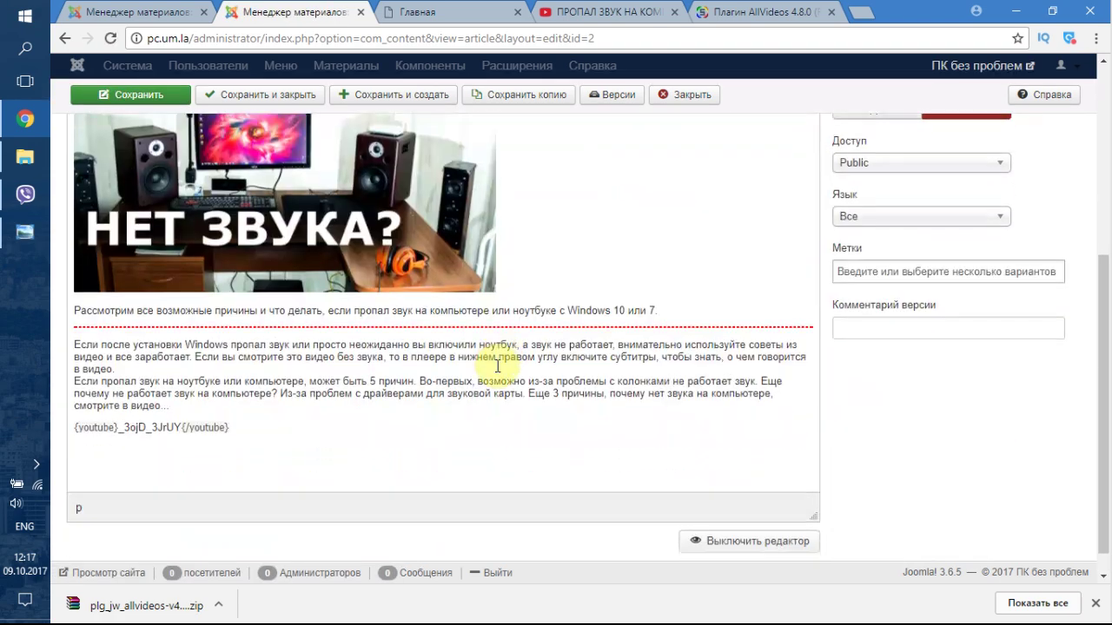
# - Reload the site's front page and dismiss its confirmation alert
pyautogui.click(421, 13)
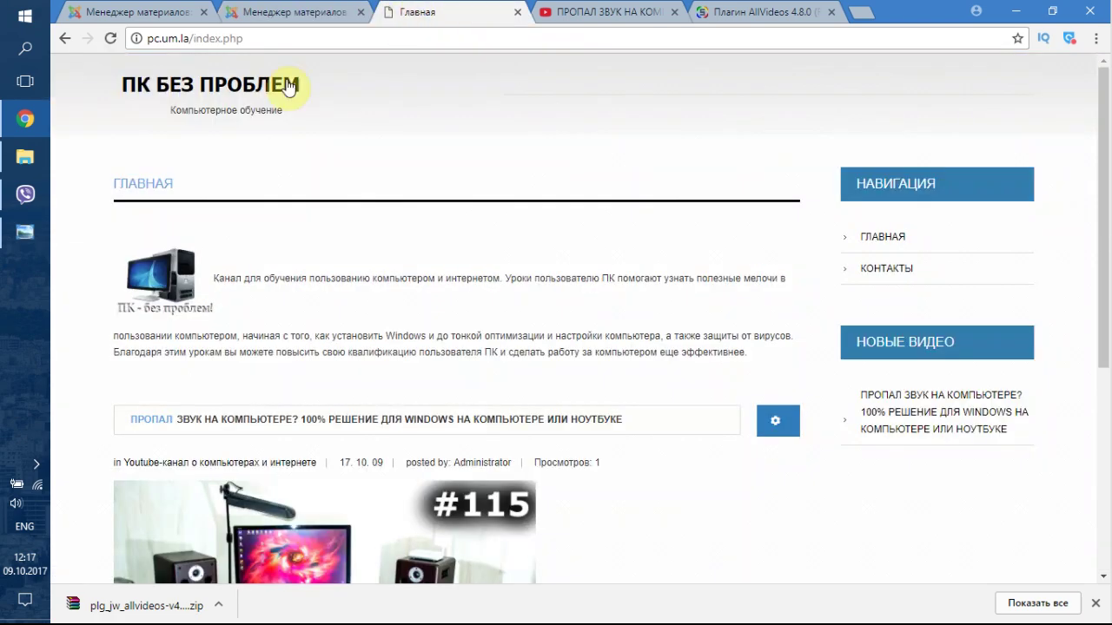
pyautogui.click(113, 38)
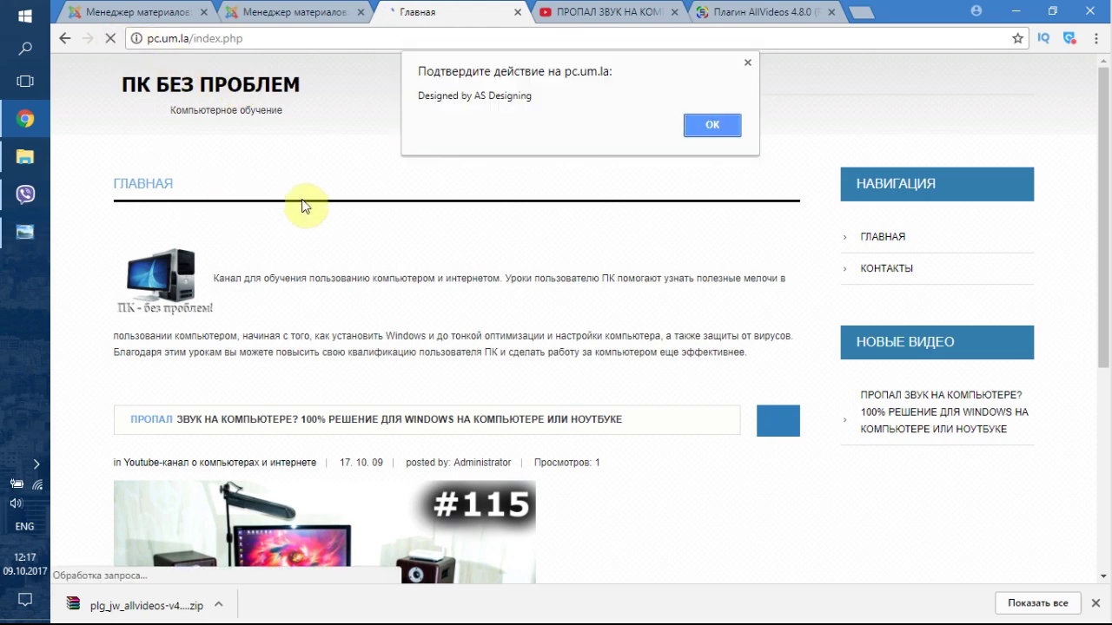
pyautogui.click(712, 125)
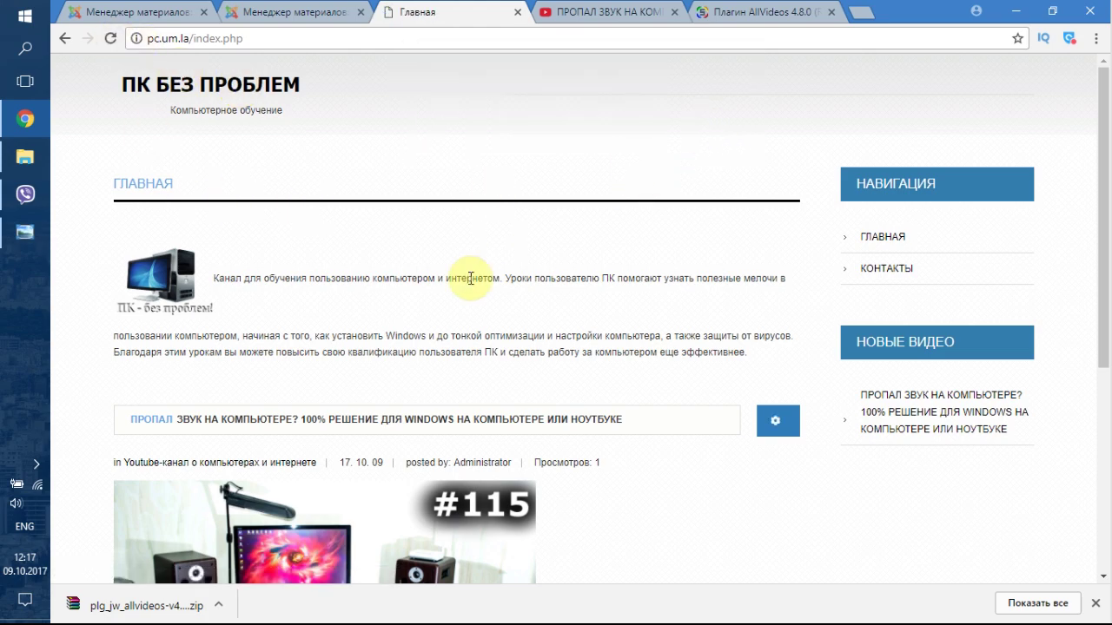
pyautogui.scroll(-3, 476, 278)
pyautogui.scroll(-2, 471, 278)
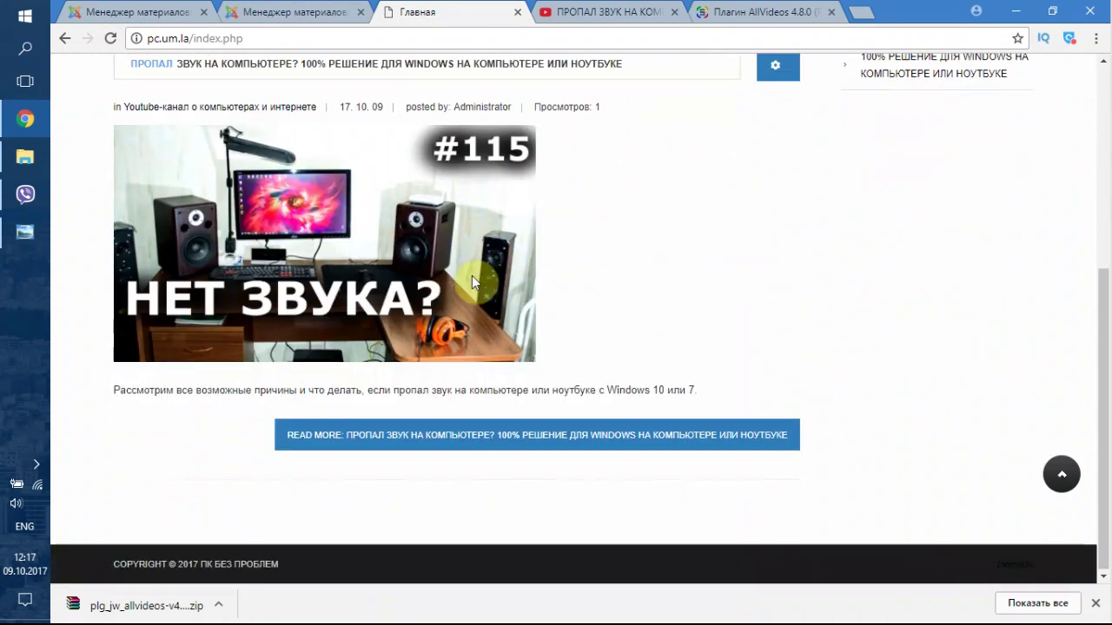
# - Open the full ПРОПАЛ ЗВУК article via READ MORE and scroll down to the video line
pyautogui.click(363, 444)
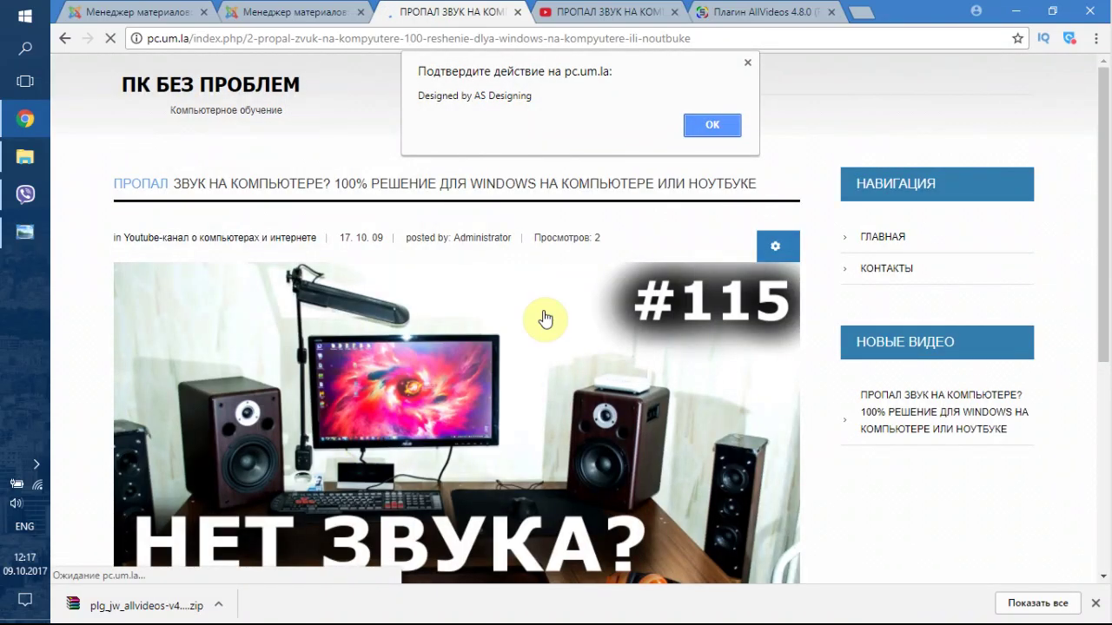
pyautogui.click(691, 129)
pyautogui.scroll(-3, 674, 243)
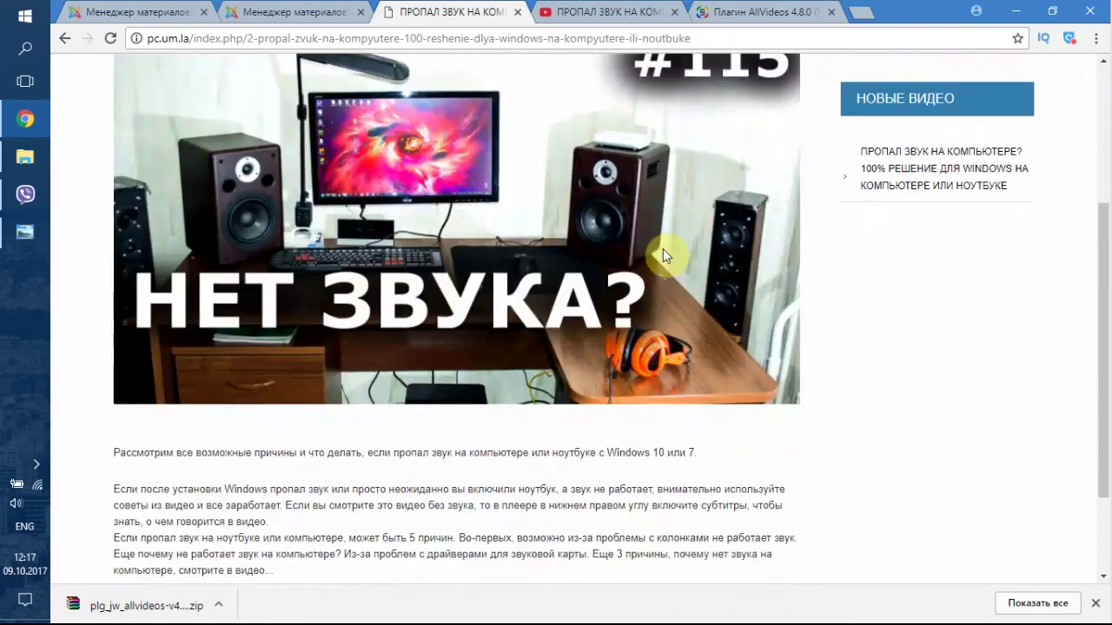
pyautogui.scroll(-2, 662, 252)
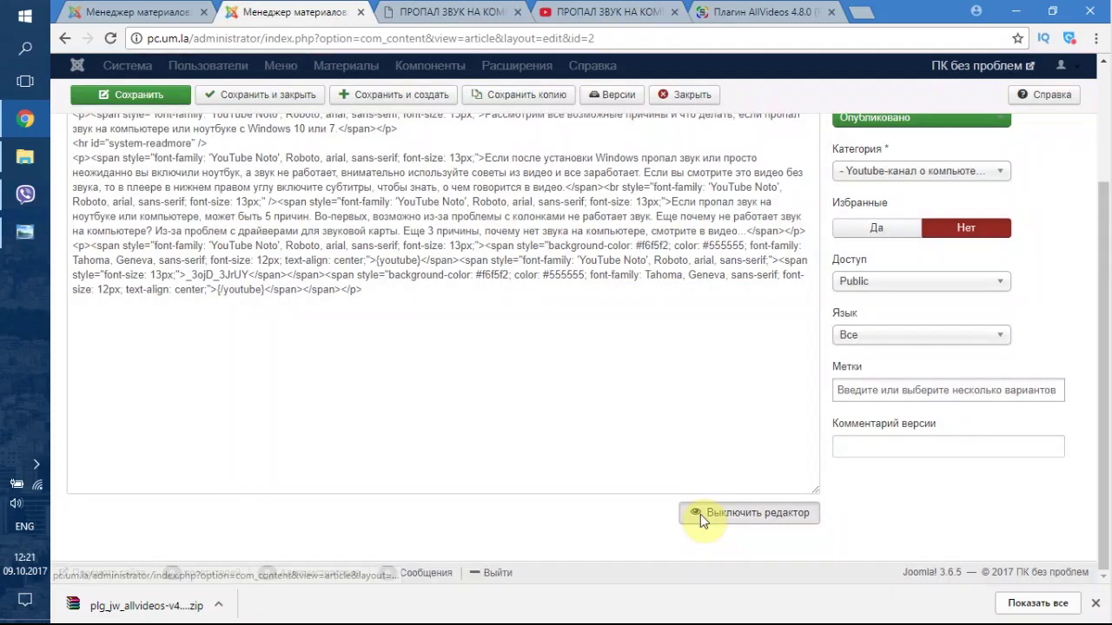
# - Switch the article body between visual and HTML views to inspect the {youtube} video line
pyautogui.click(701, 513)
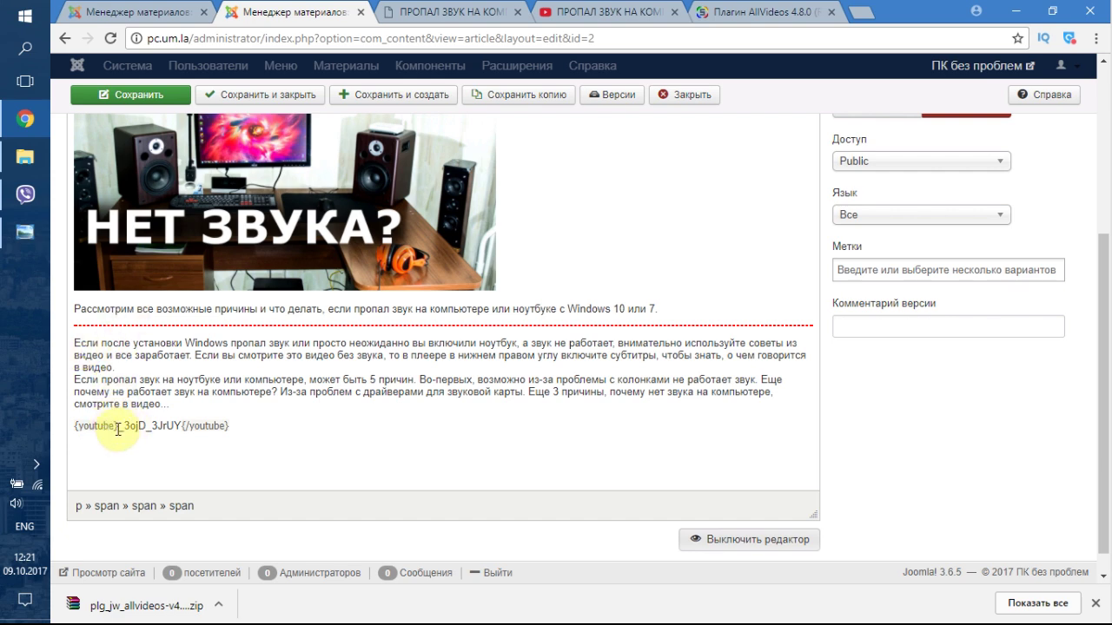
pyautogui.click(711, 546)
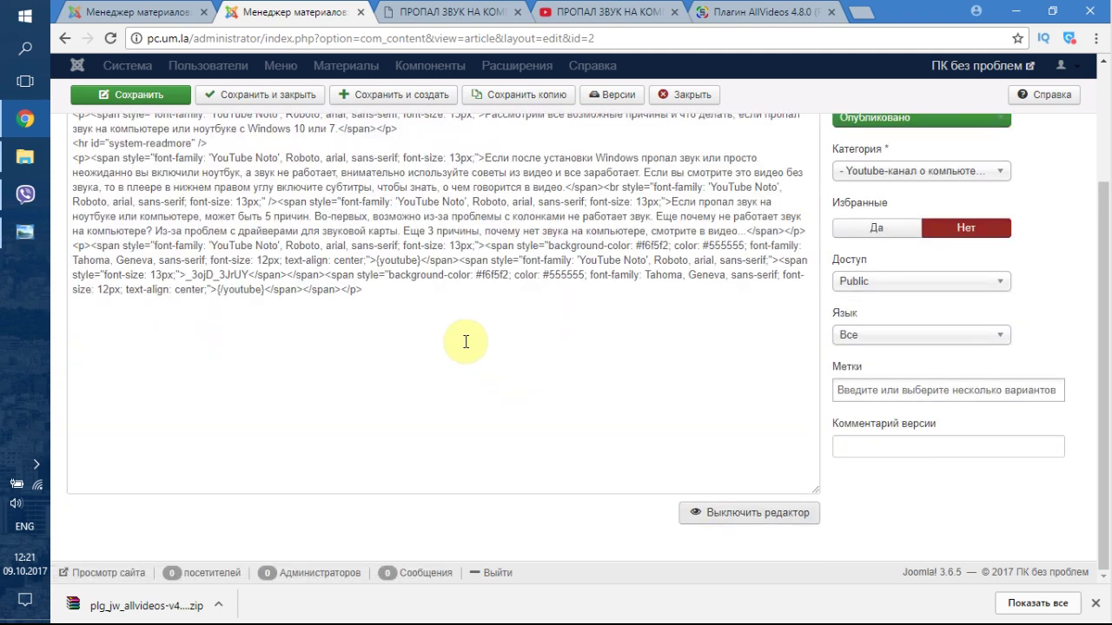
pyautogui.click(749, 512)
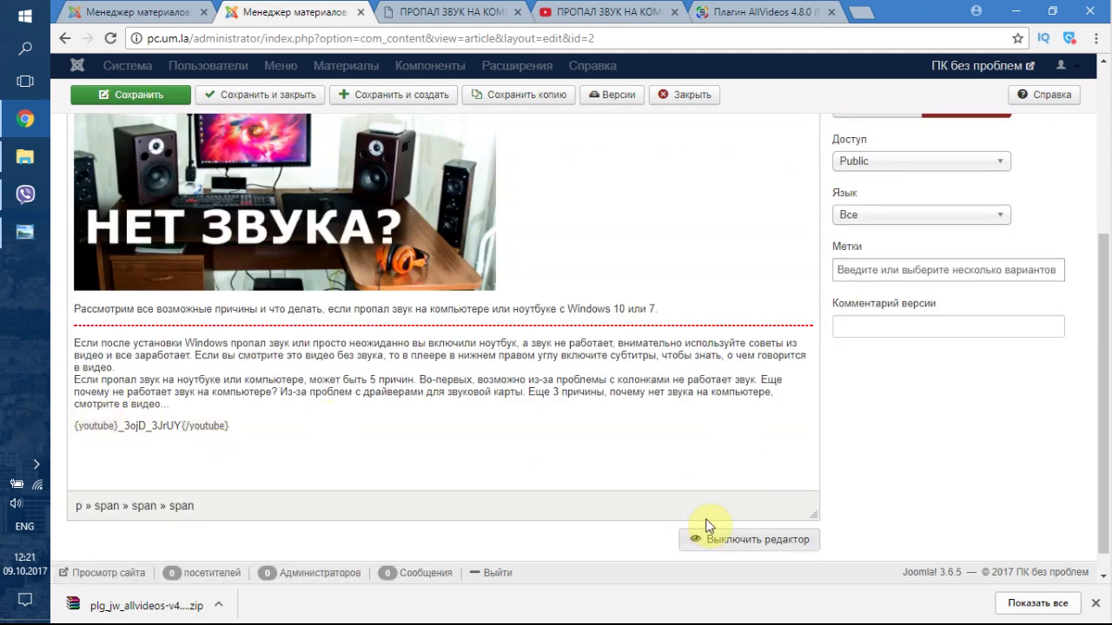
pyautogui.click(710, 539)
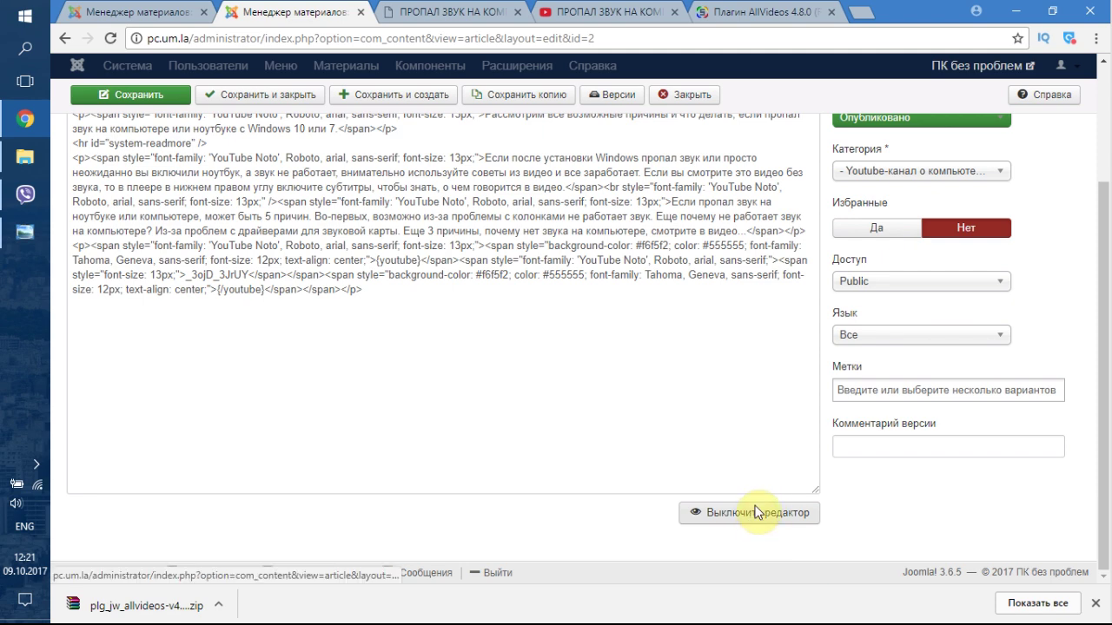
pyautogui.click(754, 513)
pyautogui.moveTo(181, 425); pyautogui.dragTo(290, 423)
pyautogui.moveTo(121, 422); pyautogui.dragTo(50, 431)
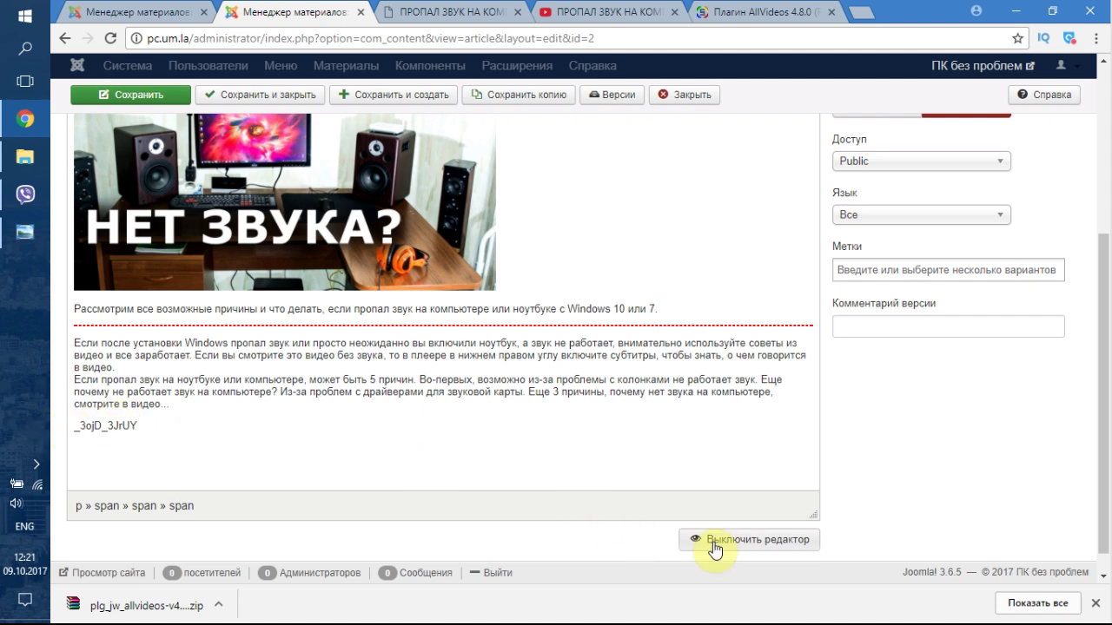
pyautogui.click(726, 539)
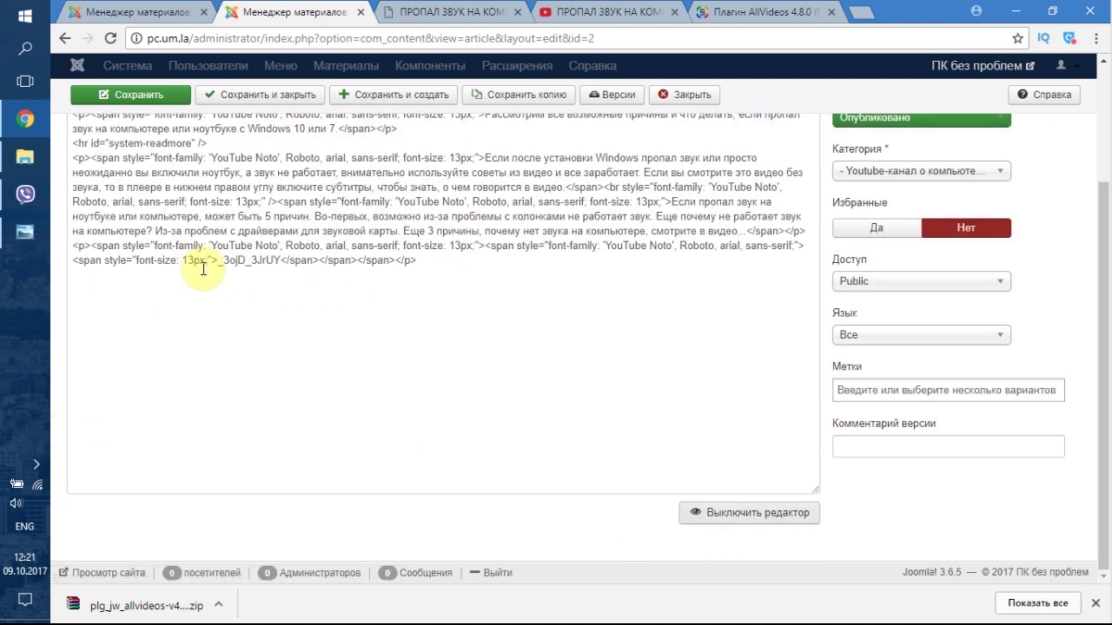
# - Delete the font-size, font-family and closing <span> tags around the video code in HTML
pyautogui.moveTo(217, 259); pyautogui.dragTo(82, 271)
pyautogui.press('BackSpace')
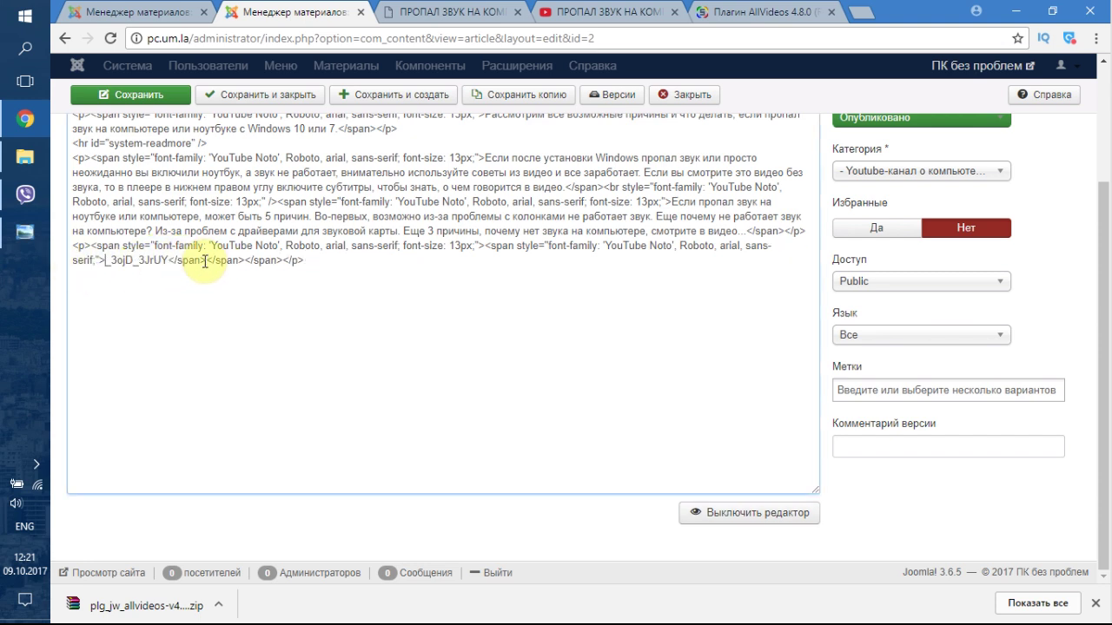
pyautogui.moveTo(168, 261); pyautogui.dragTo(280, 262)
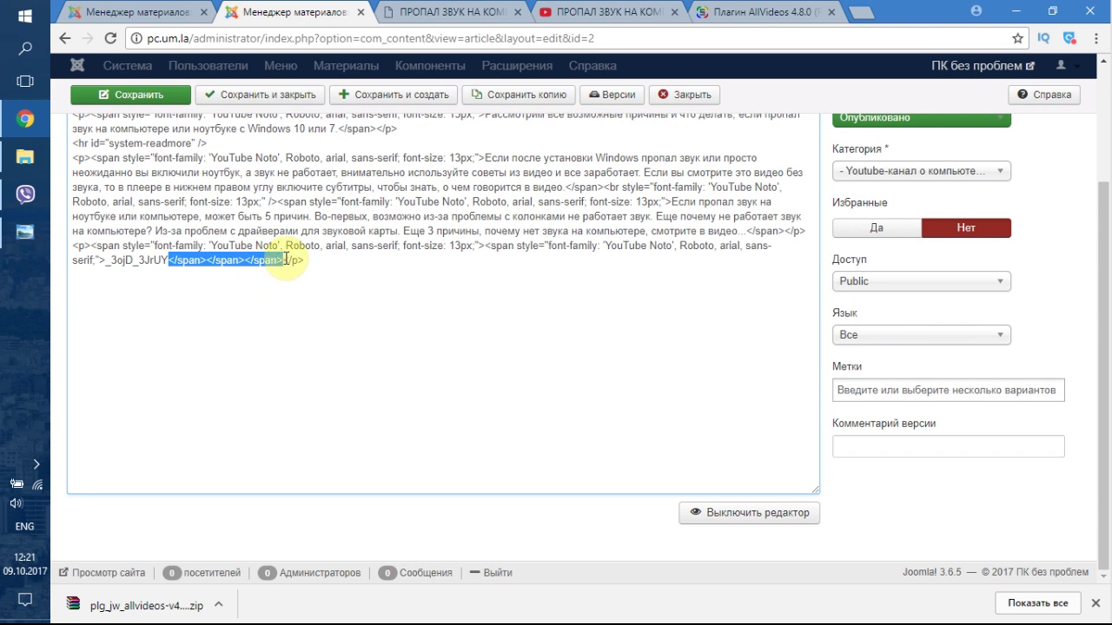
pyautogui.press('BackSpace')
pyautogui.moveTo(487, 246); pyautogui.dragTo(105, 260)
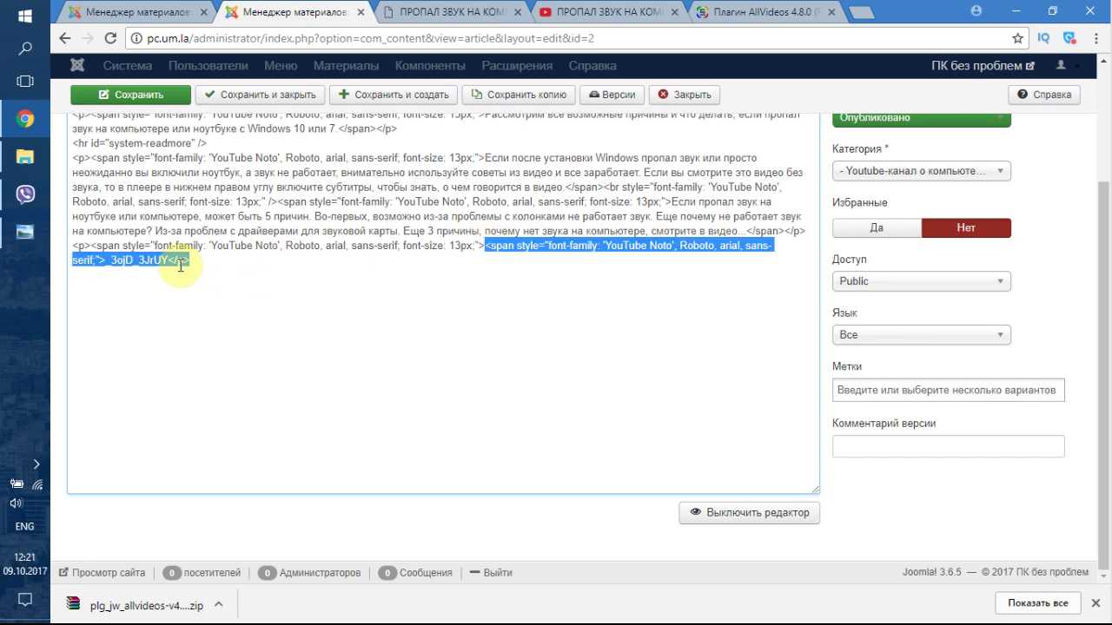
pyautogui.press('BackSpace')
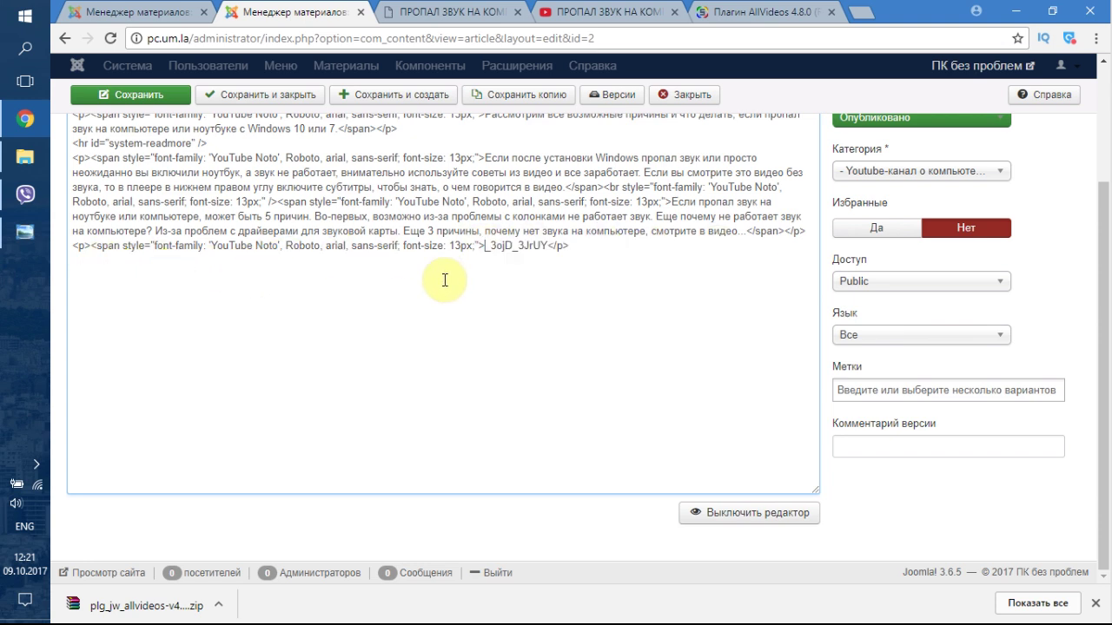
pyautogui.moveTo(484, 246); pyautogui.dragTo(90, 248)
pyautogui.press('BackSpace')
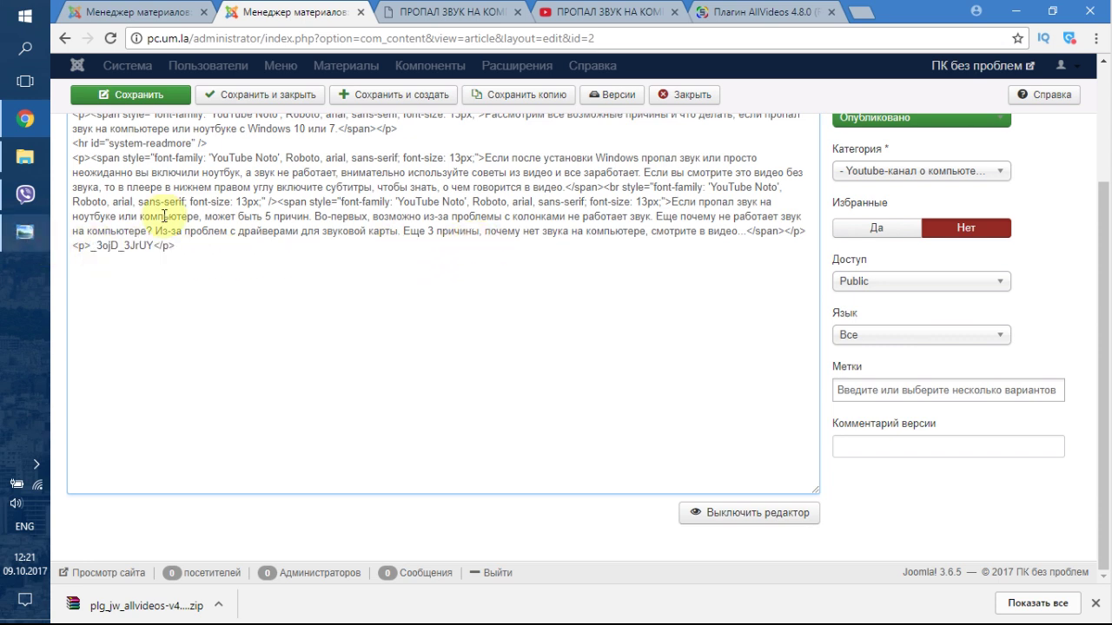
# - Back in visual view, retype the {youtube}_3ojD_3JrUY{/youtube} tags and save the article
pyautogui.click(771, 508)
pyautogui.click(76, 426)
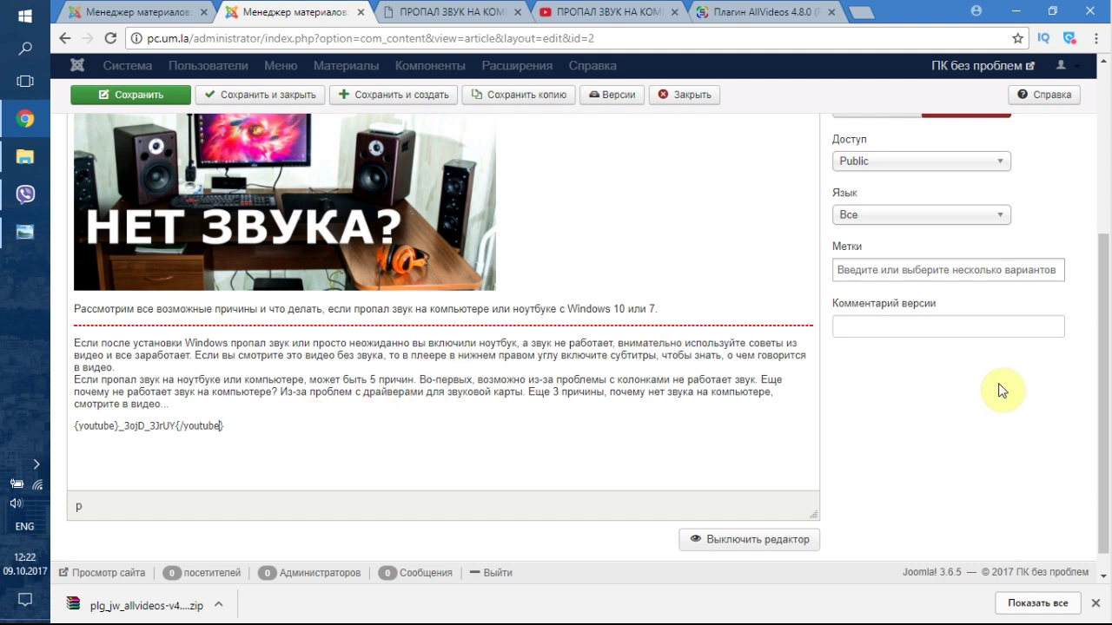
pyautogui.scroll(3, 434, 347)
pyautogui.click(87, 100)
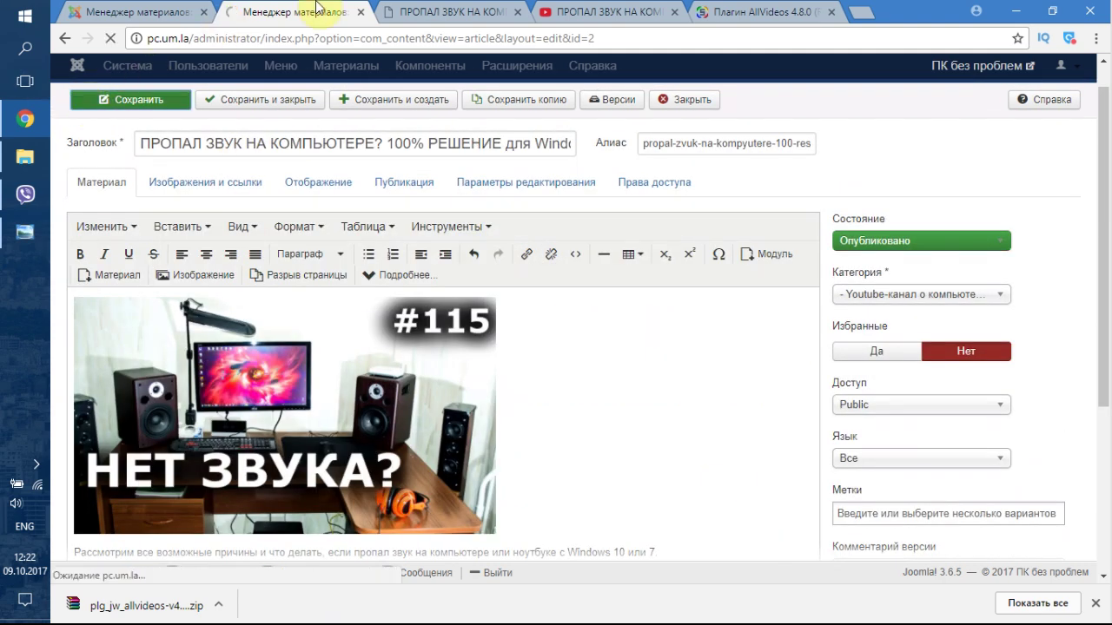
# - Reload the published article page and play the embedded YouTube video
pyautogui.click(444, 11)
pyautogui.click(111, 38)
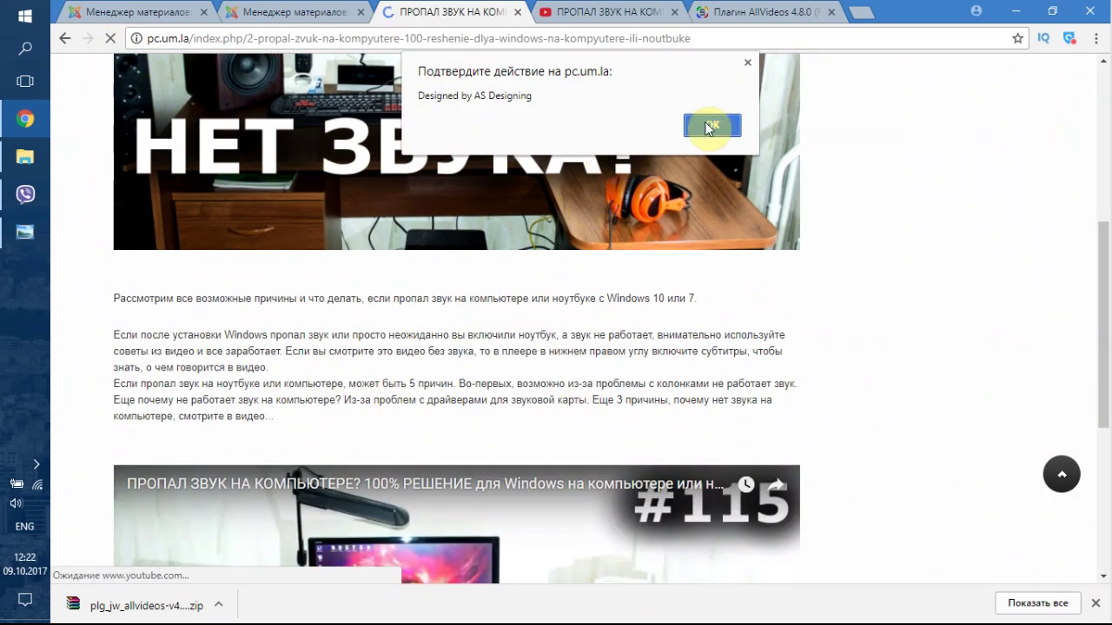
pyautogui.click(708, 124)
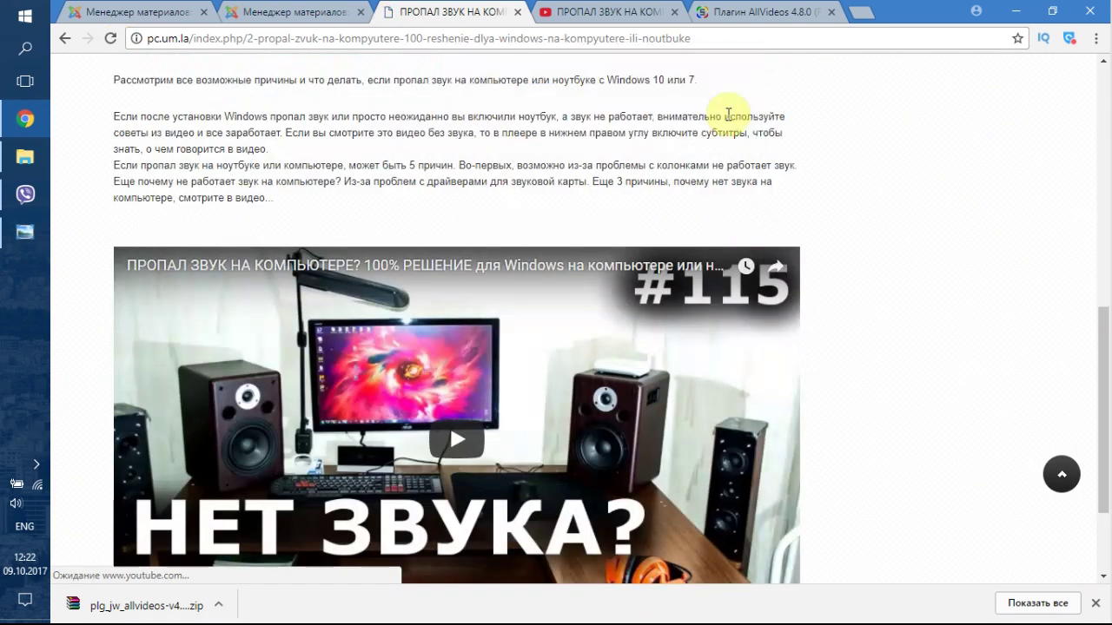
pyautogui.scroll(-2, 744, 266)
pyautogui.click(470, 303)
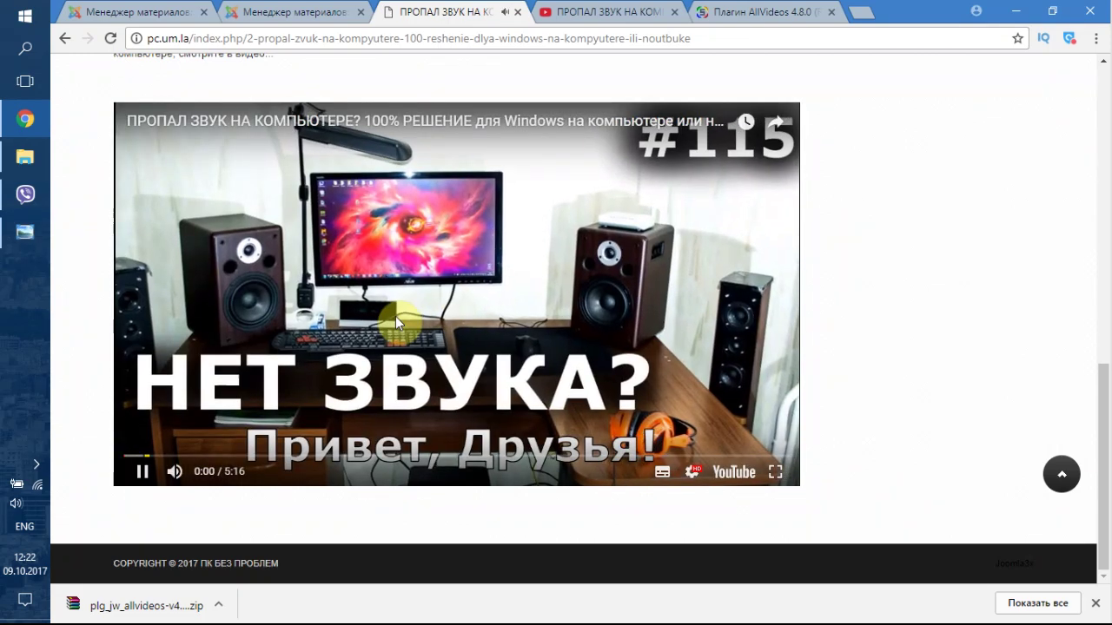
# - Go back to the site's home page, then return to the admin article editor
pyautogui.scroll(10, 625, 329)
pyautogui.scroll(1, 584, 391)
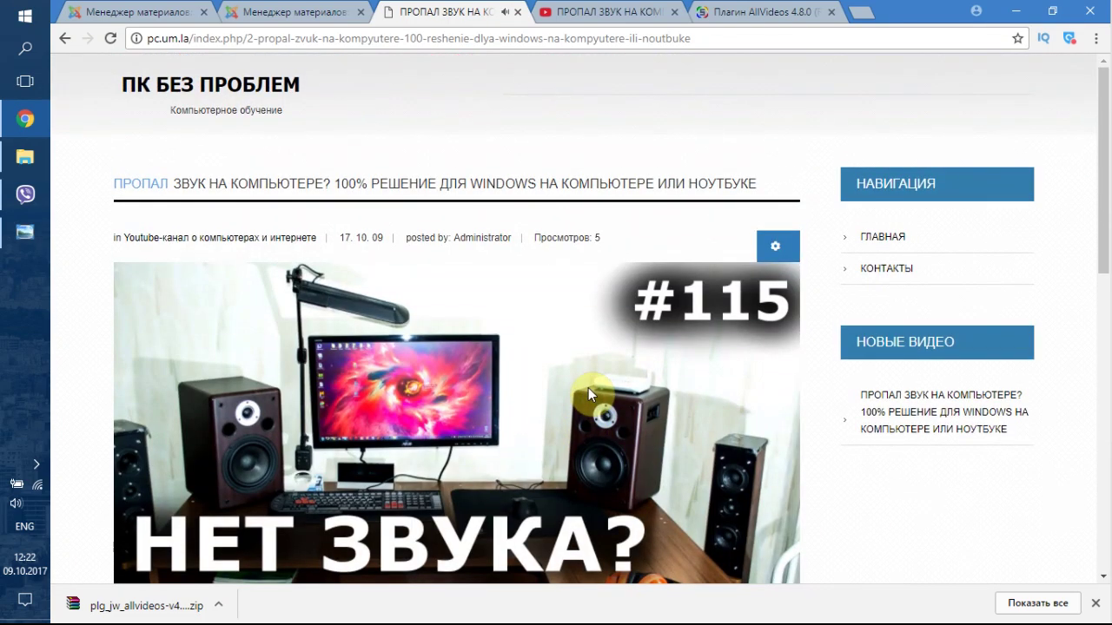
pyautogui.click(272, 84)
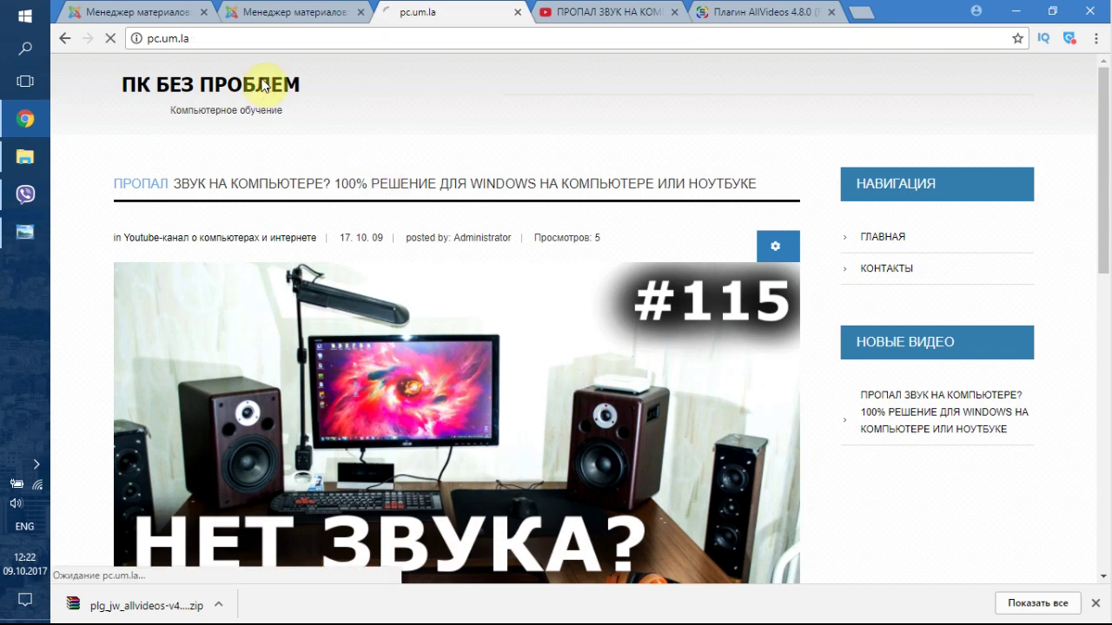
pyautogui.click(707, 126)
pyautogui.click(322, 12)
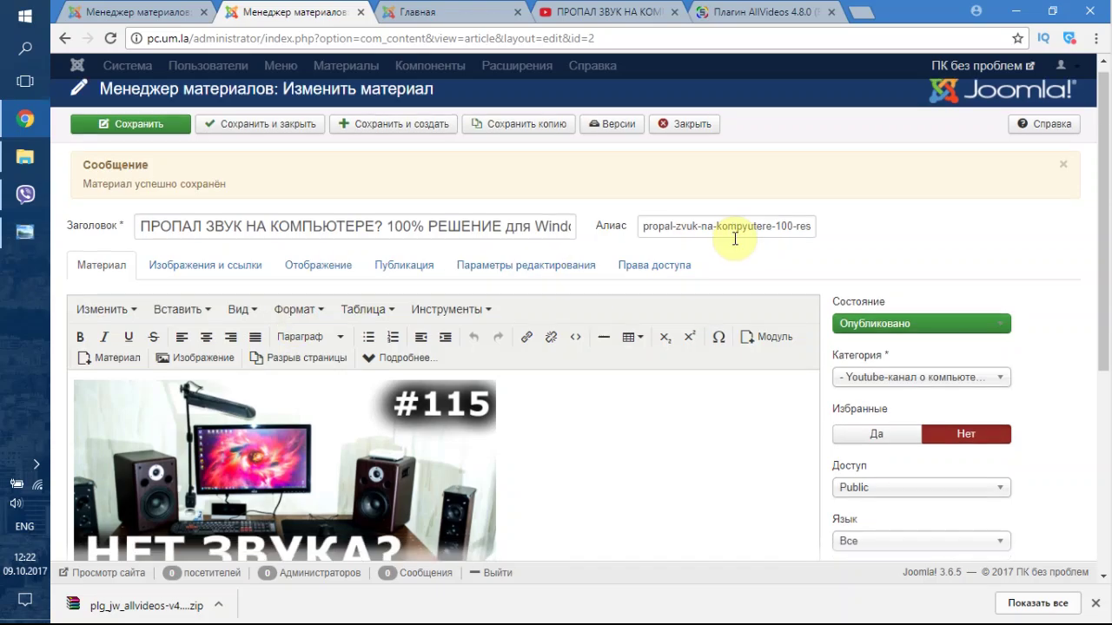
# - Save the article again, close the editor and go to System > Global Configuration
pyautogui.scroll(-4, 578, 373)
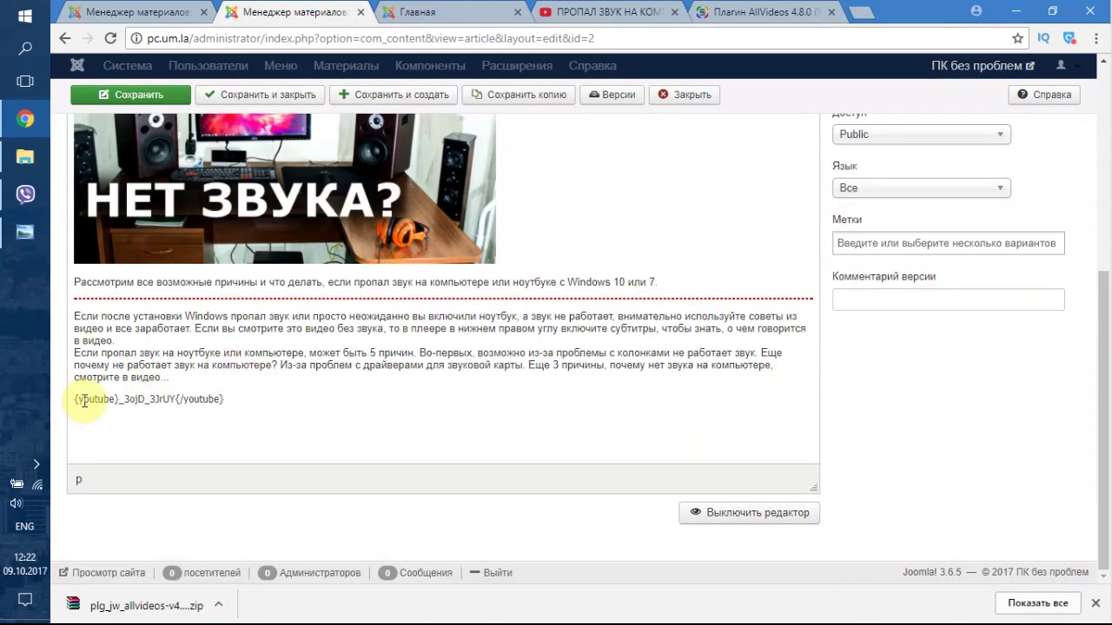
pyautogui.hotkey('ctrl', 's')
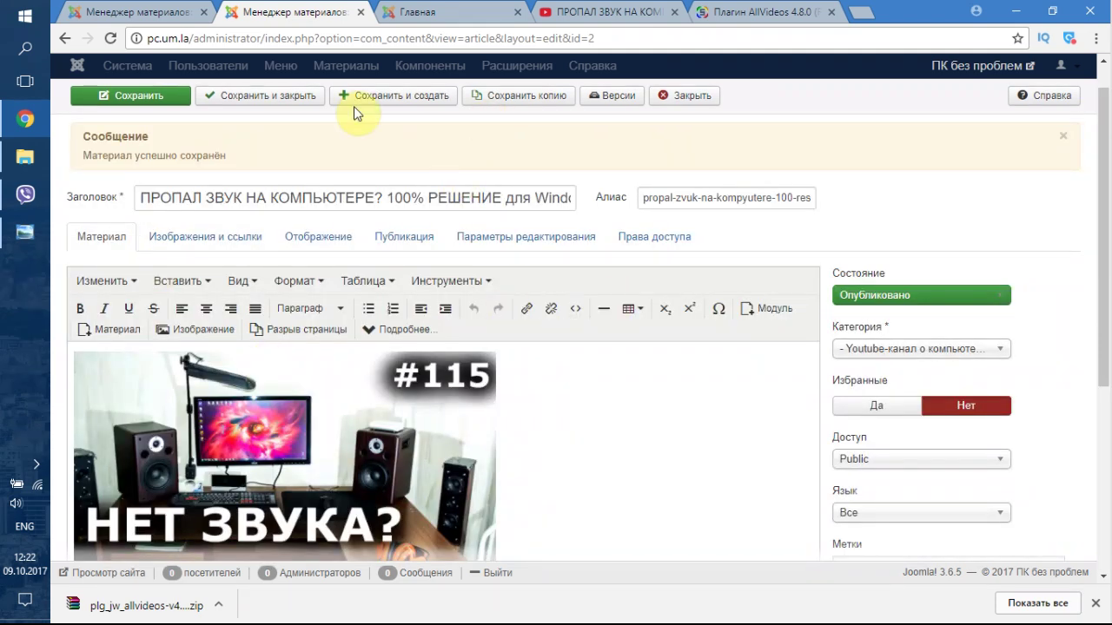
pyautogui.click(683, 96)
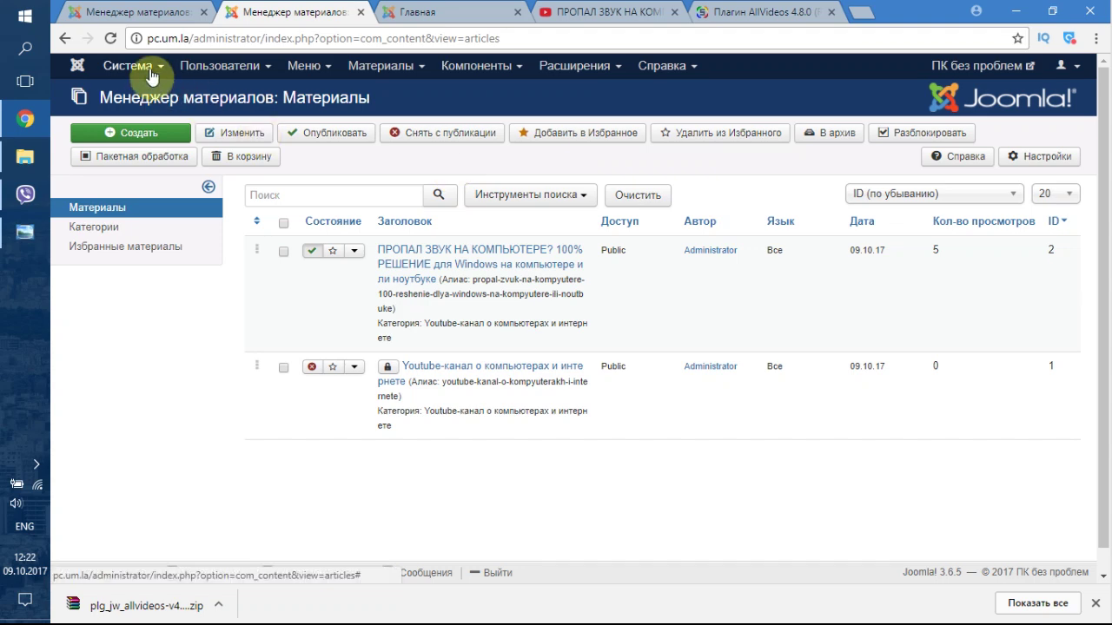
pyautogui.click(131, 65)
pyautogui.click(224, 65)
pyautogui.click(154, 66)
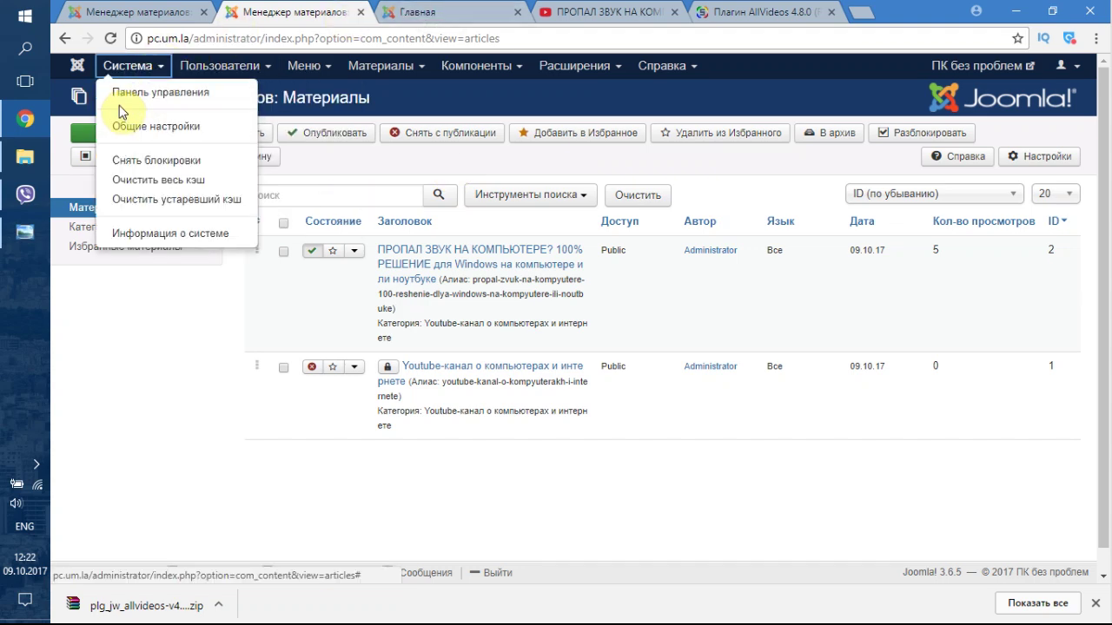
pyautogui.click(139, 94)
pyautogui.click(139, 70)
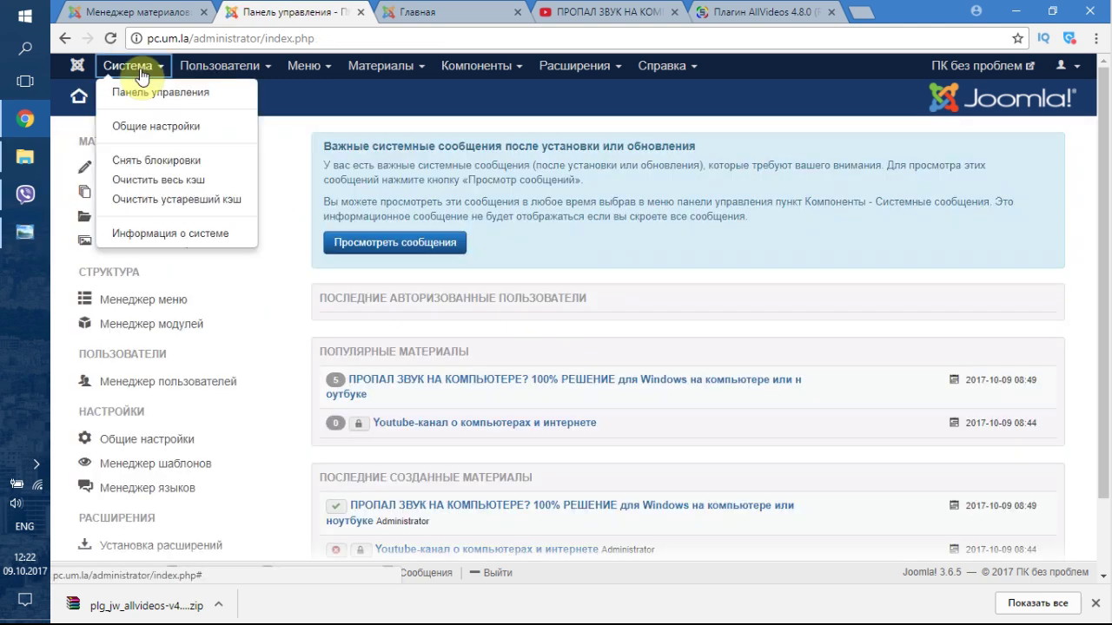
pyautogui.click(139, 129)
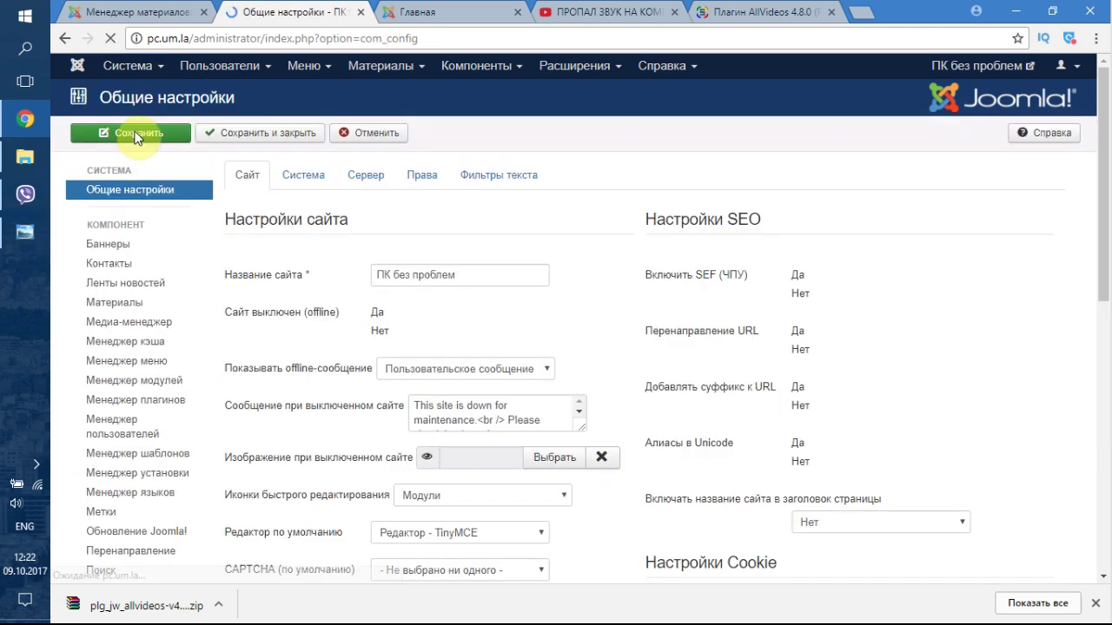
# - Copy the site name ПК без проблем into the Meta Description field
pyautogui.scroll(-1, 596, 153)
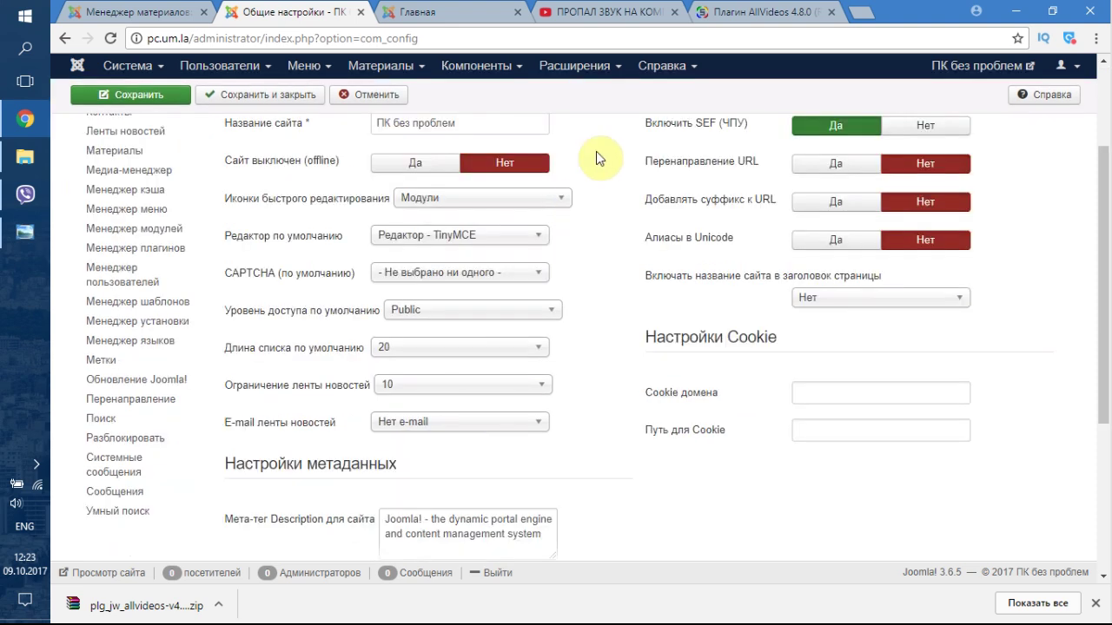
pyautogui.moveTo(313, 298)
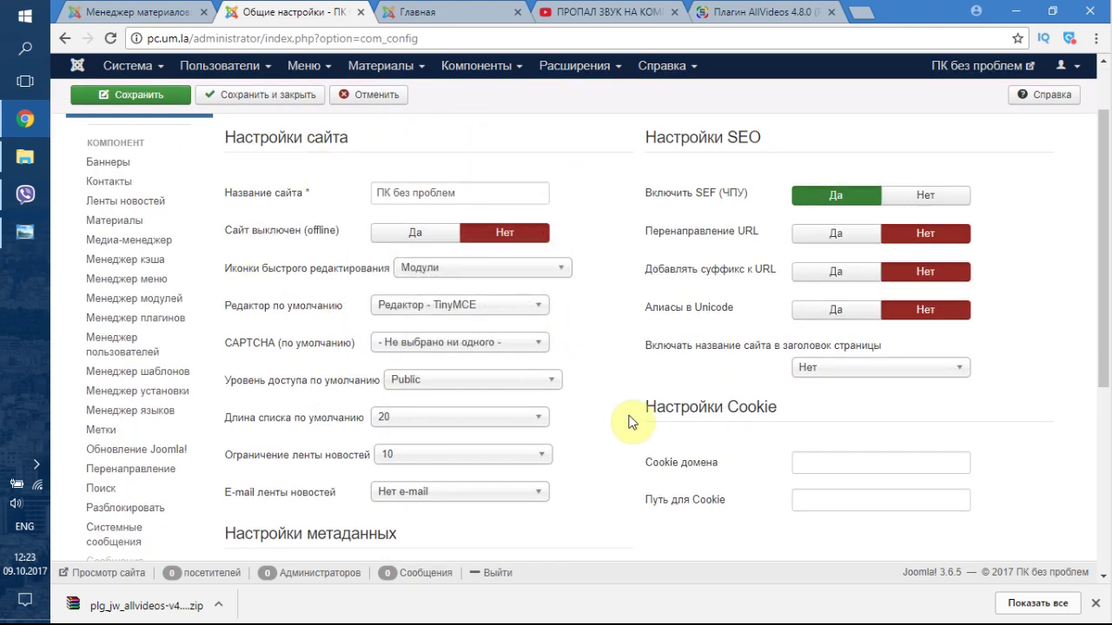
pyautogui.scroll(-3, 608, 422)
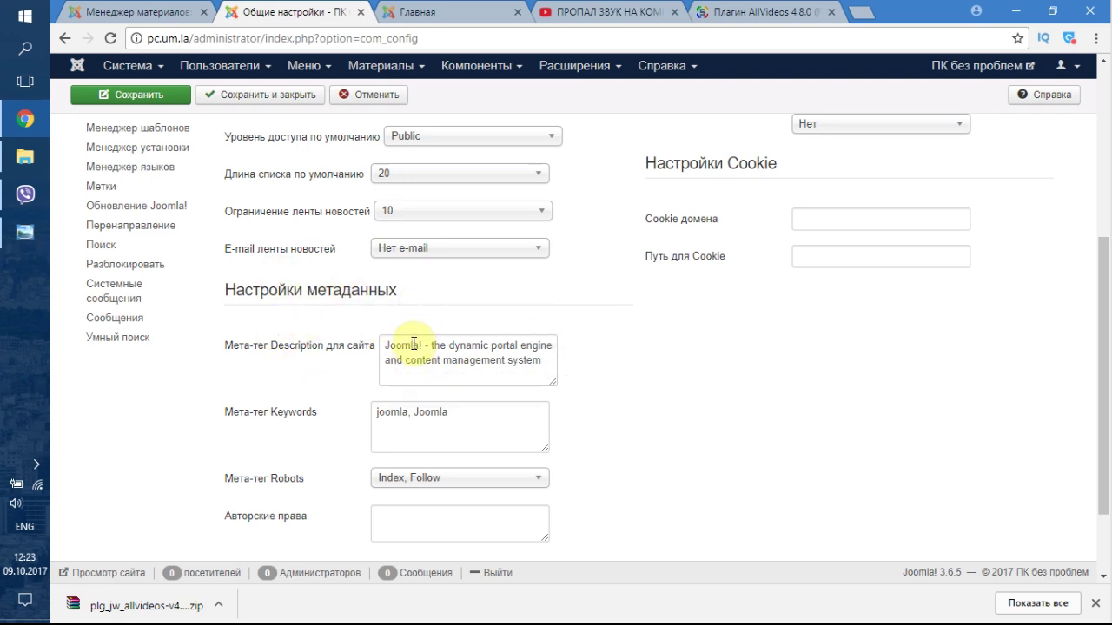
pyautogui.scroll(5, 413, 343)
pyautogui.tripleClick(461, 276)
pyautogui.hotkey('ctrl', 'c')
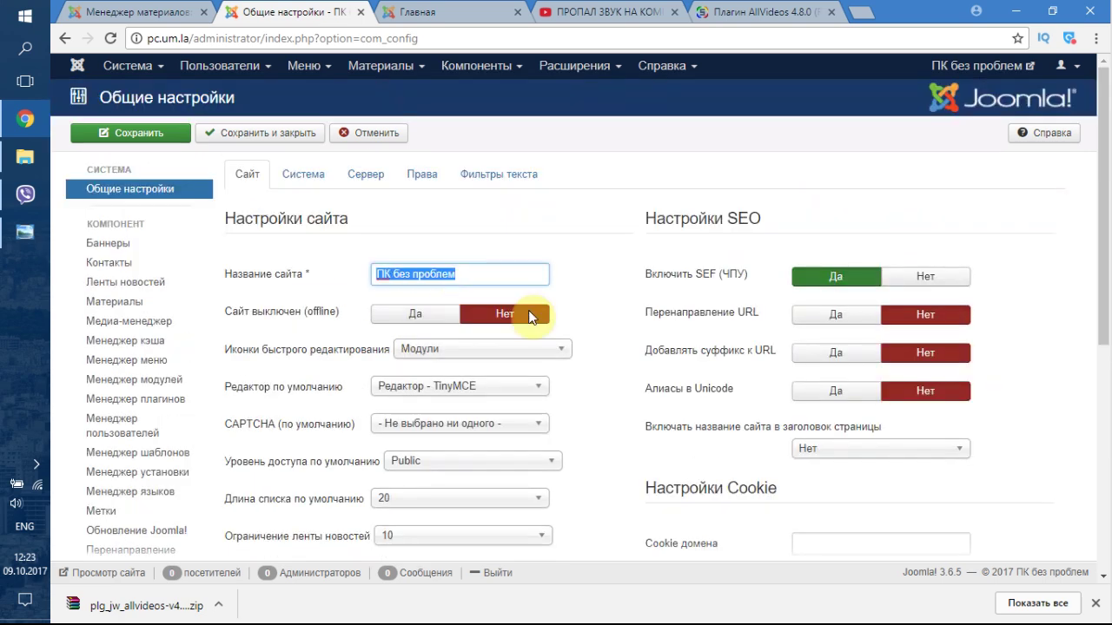
pyautogui.scroll(-5, 565, 339)
pyautogui.doubleClick(432, 256)
pyautogui.hotkey('ctrl', 'a')
pyautogui.hotkey('ctrl', 'v')
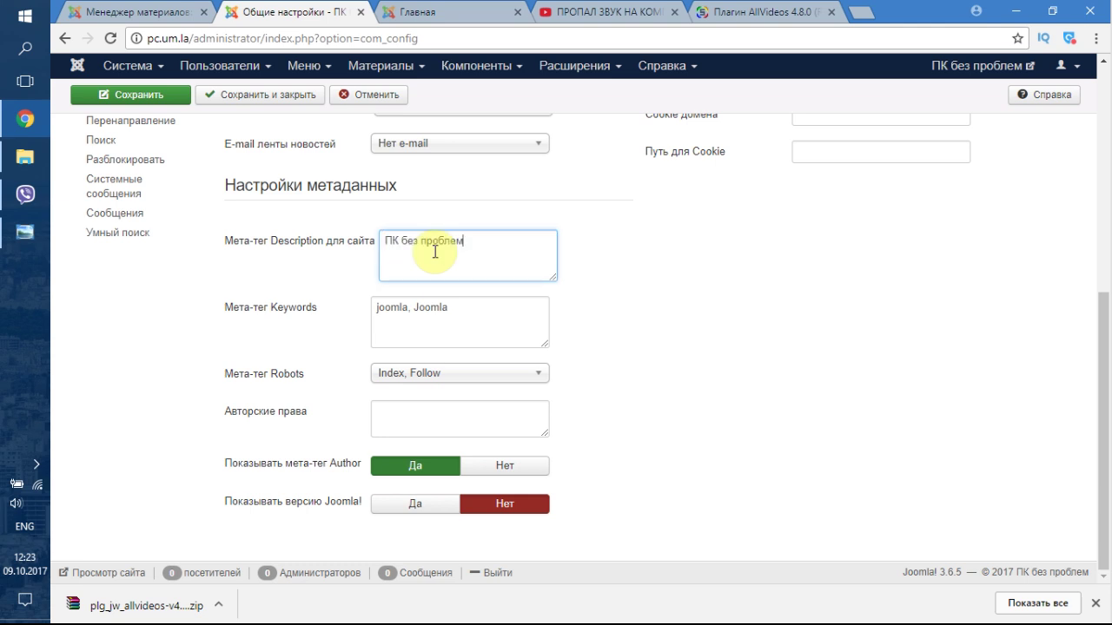
# - Paste ПК без проблем into the Meta Keywords field as well
pyautogui.doubleClick(460, 312)
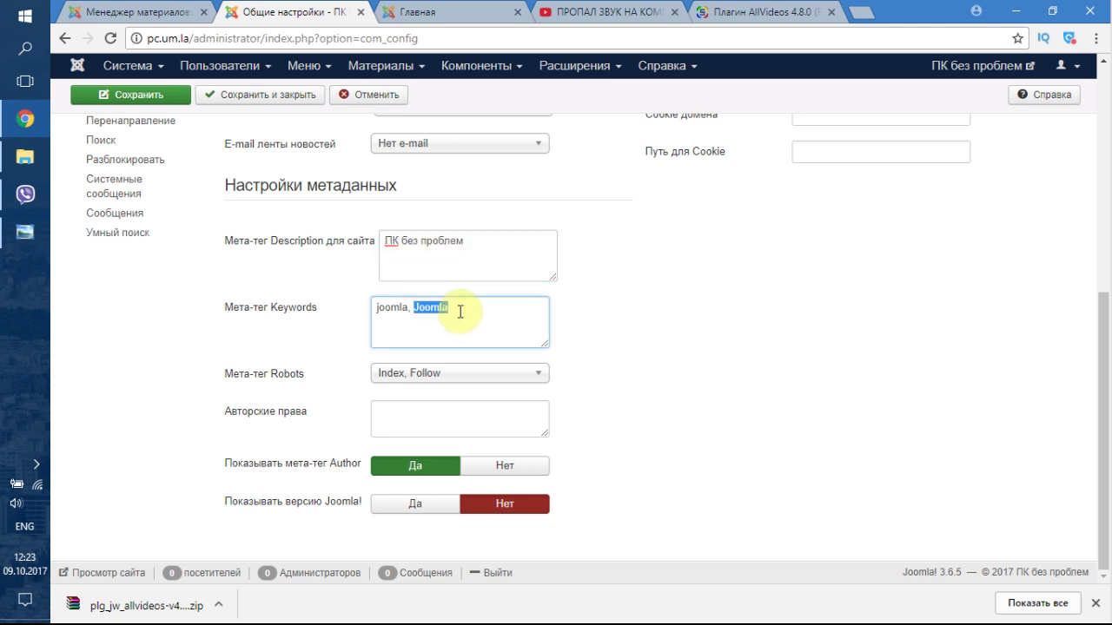
pyautogui.hotkey('ctrl', 'a')
pyautogui.hotkey('ctrl', 'v')
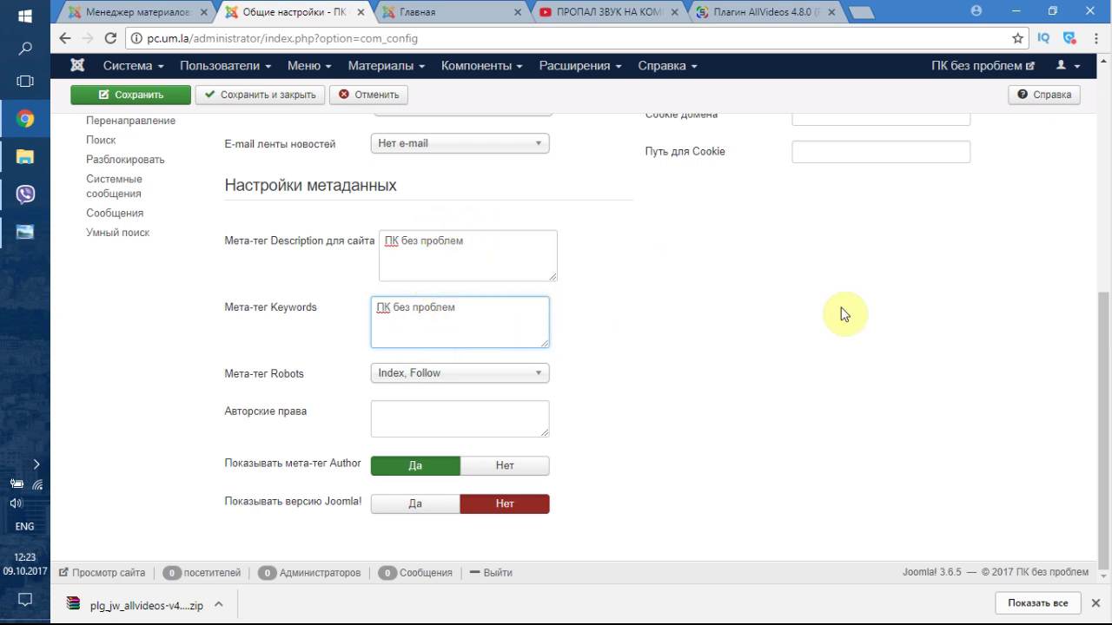
pyautogui.scroll(1, 809, 359)
pyautogui.scroll(3, 810, 359)
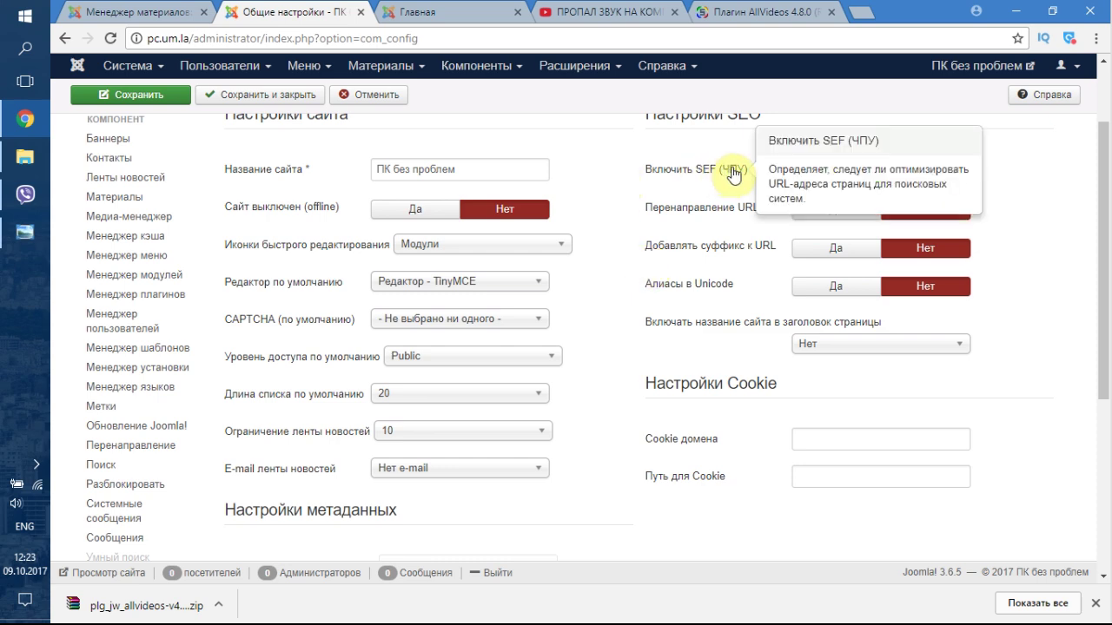
pyautogui.scroll(1, 711, 223)
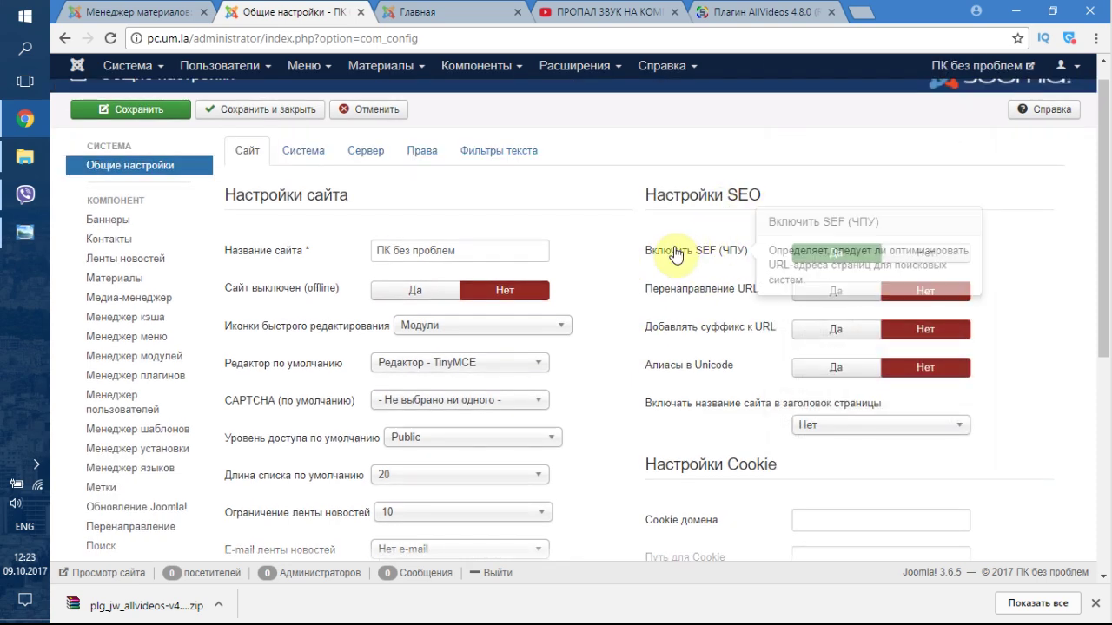
pyautogui.click(423, 10)
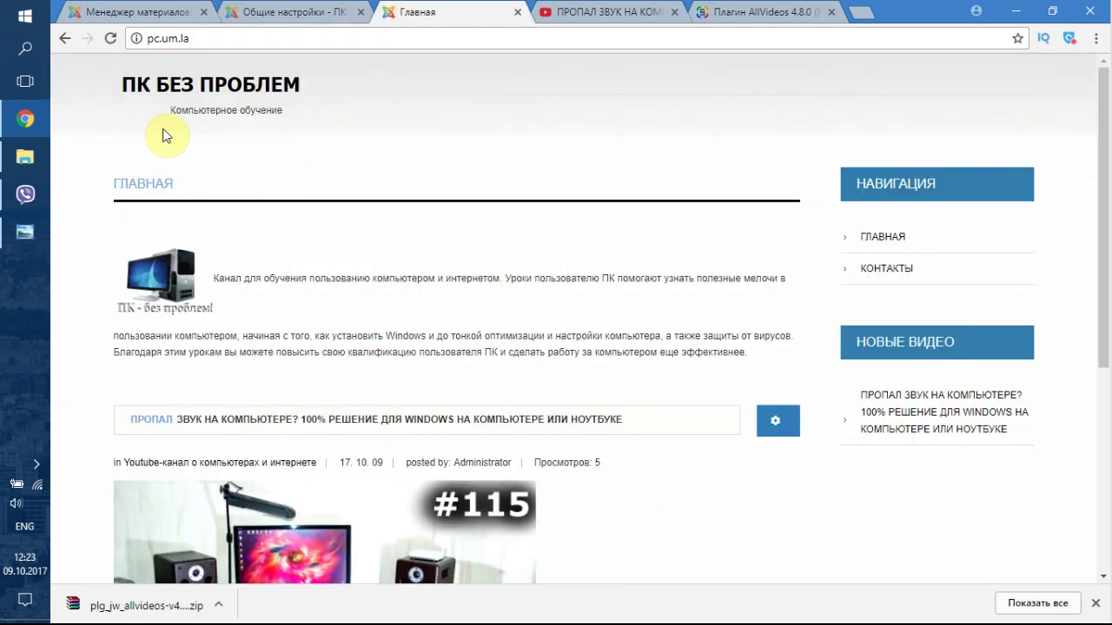
# - Reload the ГЛАВНАЯ home page and view the КОНТАКТЫ page, checking its address
pyautogui.click(885, 238)
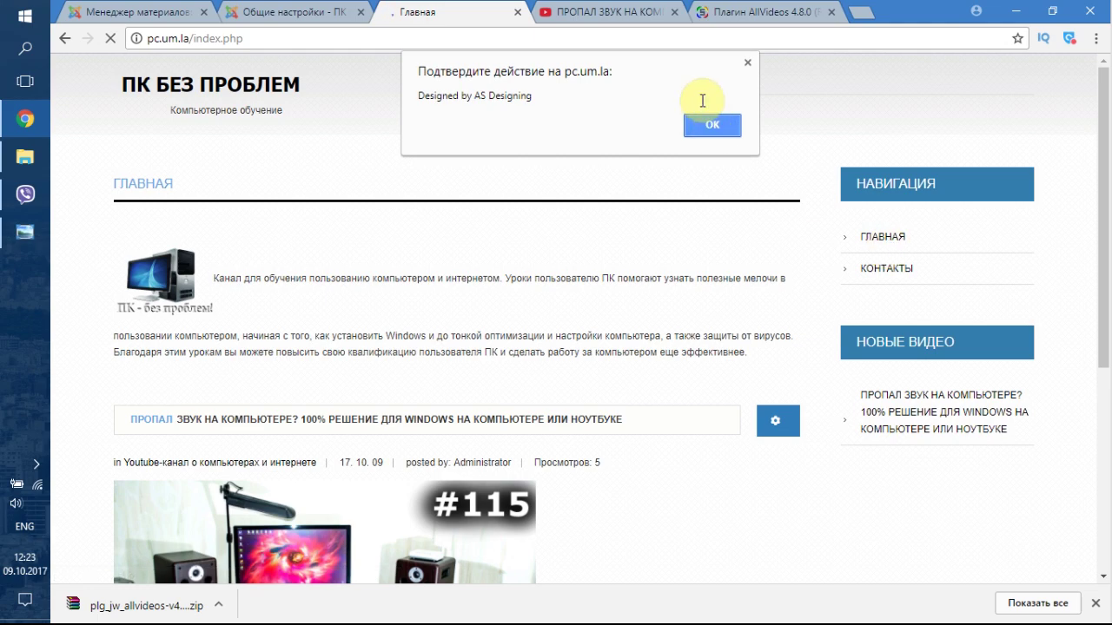
pyautogui.click(712, 127)
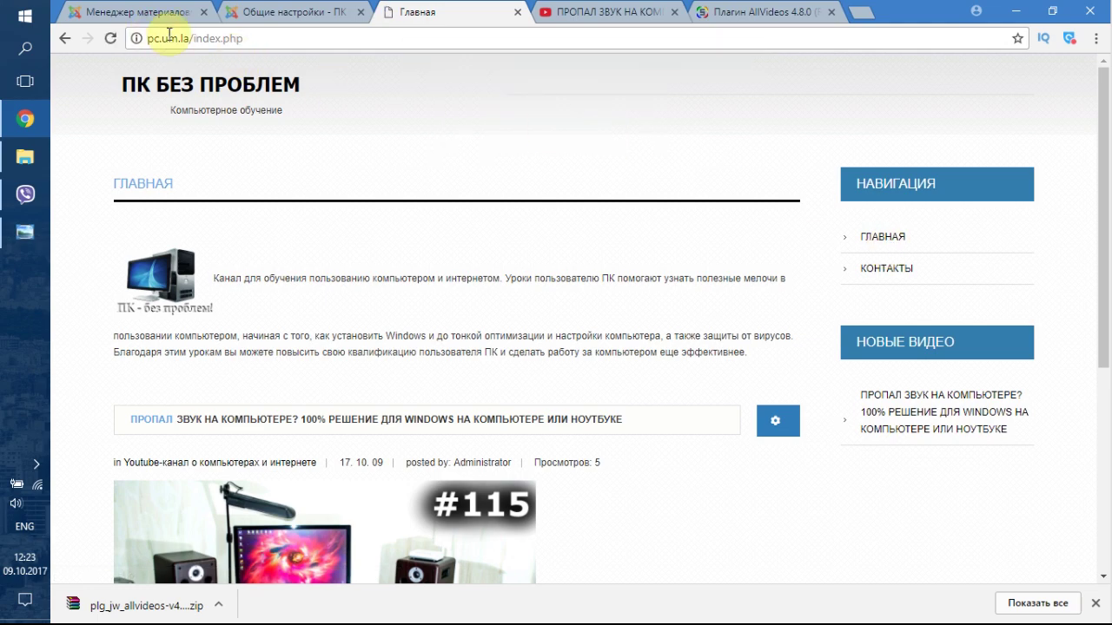
pyautogui.click(873, 267)
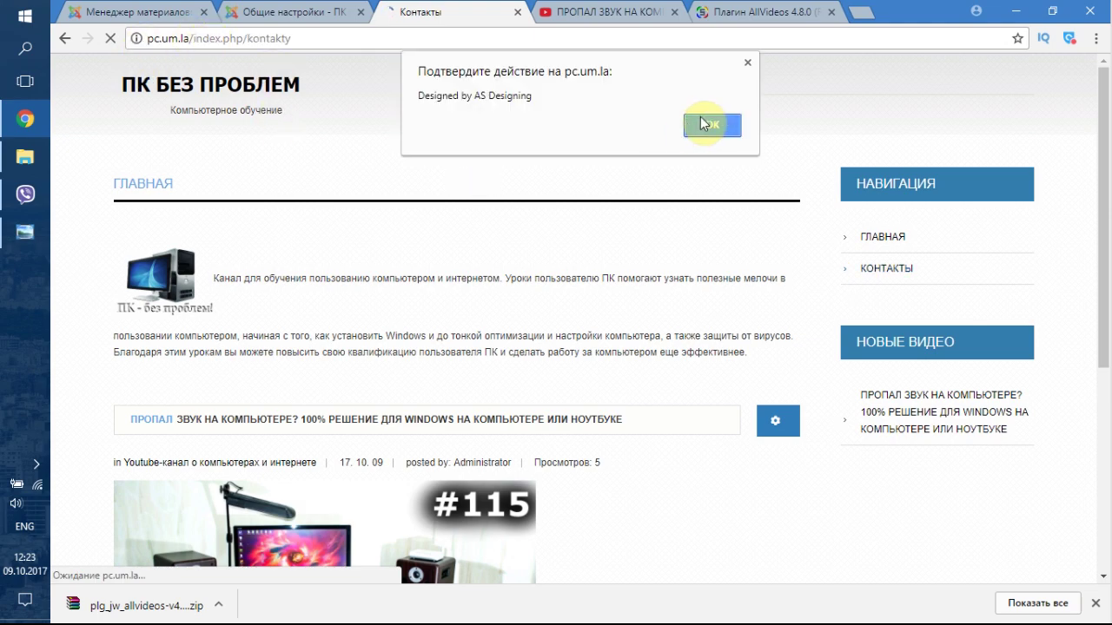
pyautogui.click(711, 126)
pyautogui.click(180, 38)
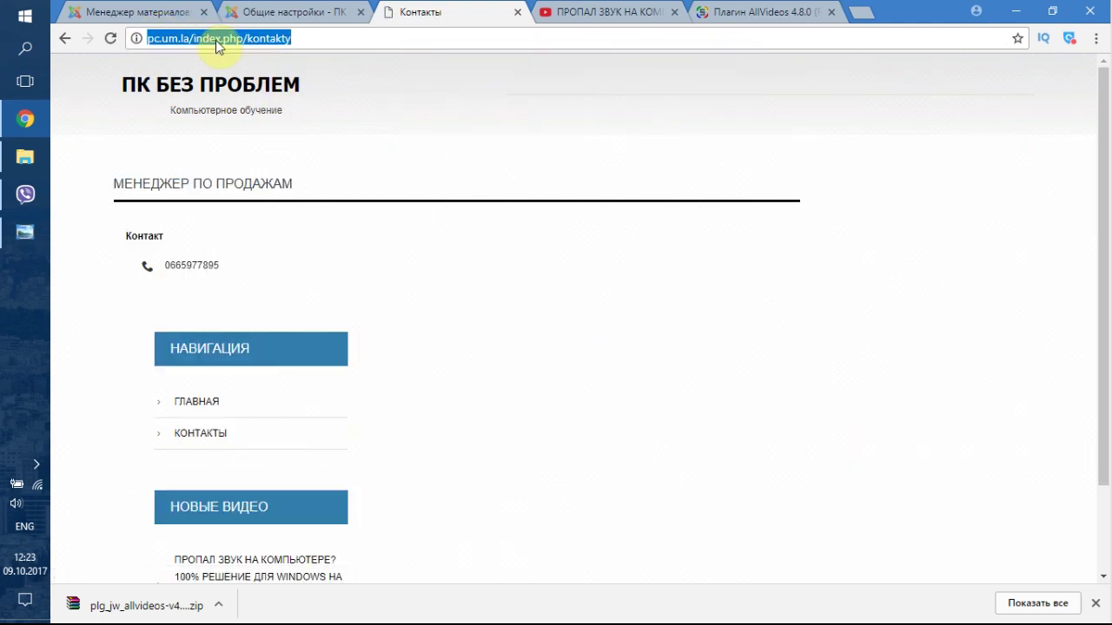
pyautogui.click(313, 43)
pyautogui.click(382, 244)
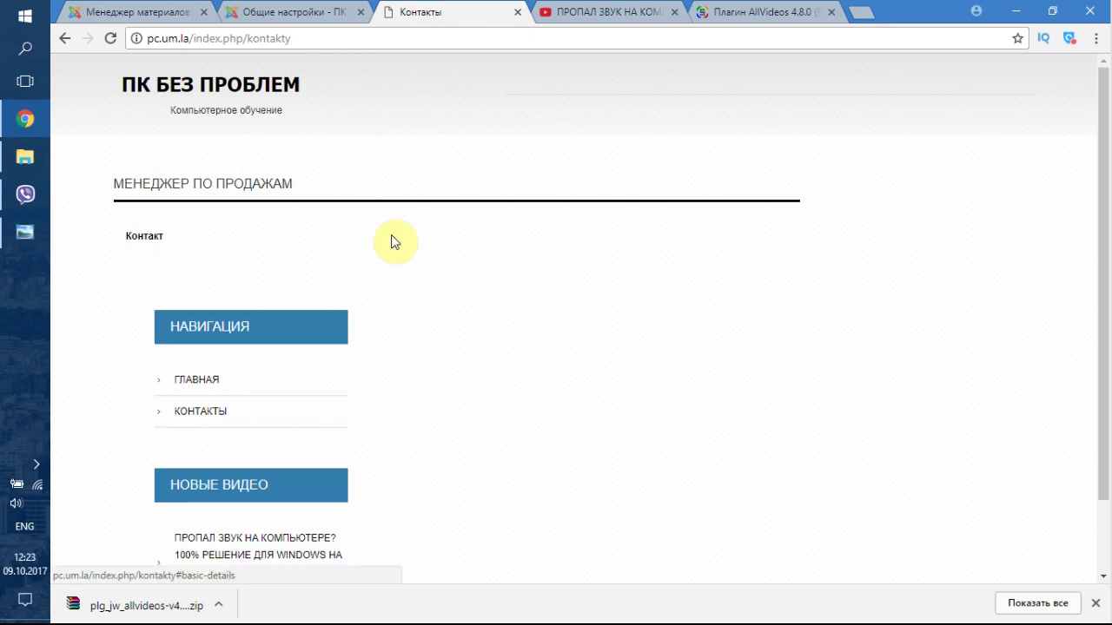
pyautogui.scroll(-3, 310, 385)
# - Open the ПРОПАЛ ЗВУК video article from the sidebar, then return to the global settings
pyautogui.click(248, 455)
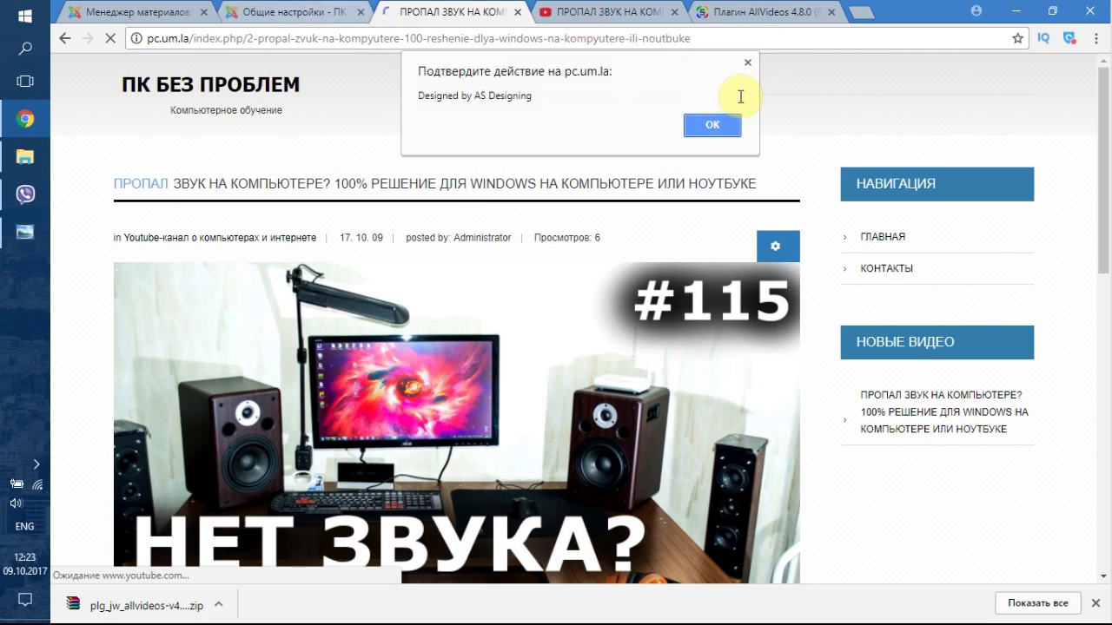
pyautogui.click(750, 64)
pyautogui.click(312, 9)
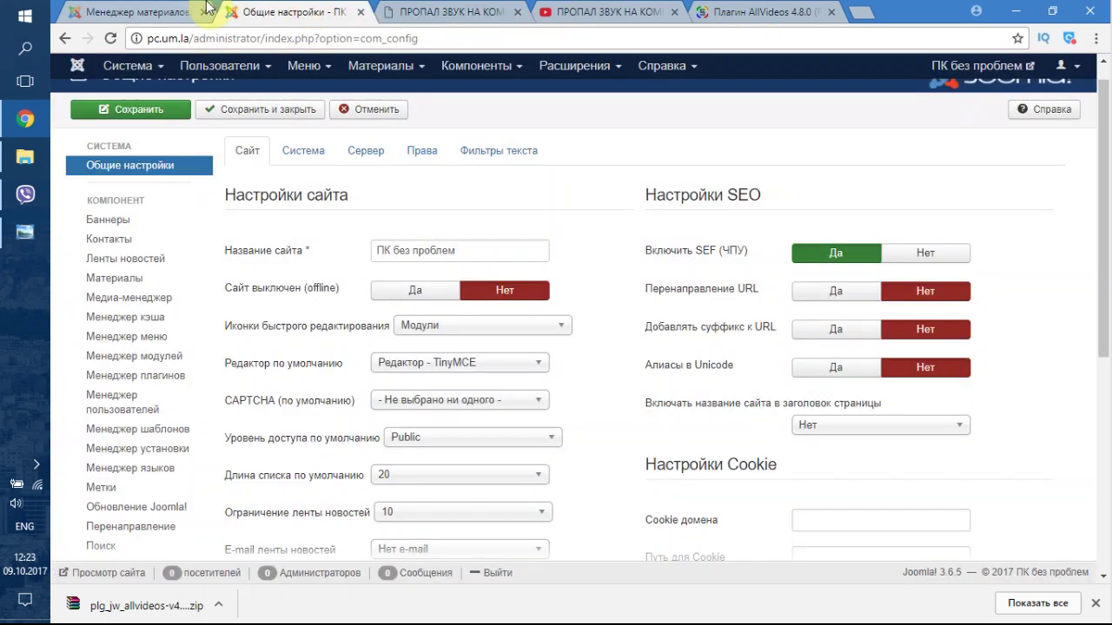
# - Set Перенаправление URL to Да in the SEO settings and save the global configuration
pyautogui.click(846, 300)
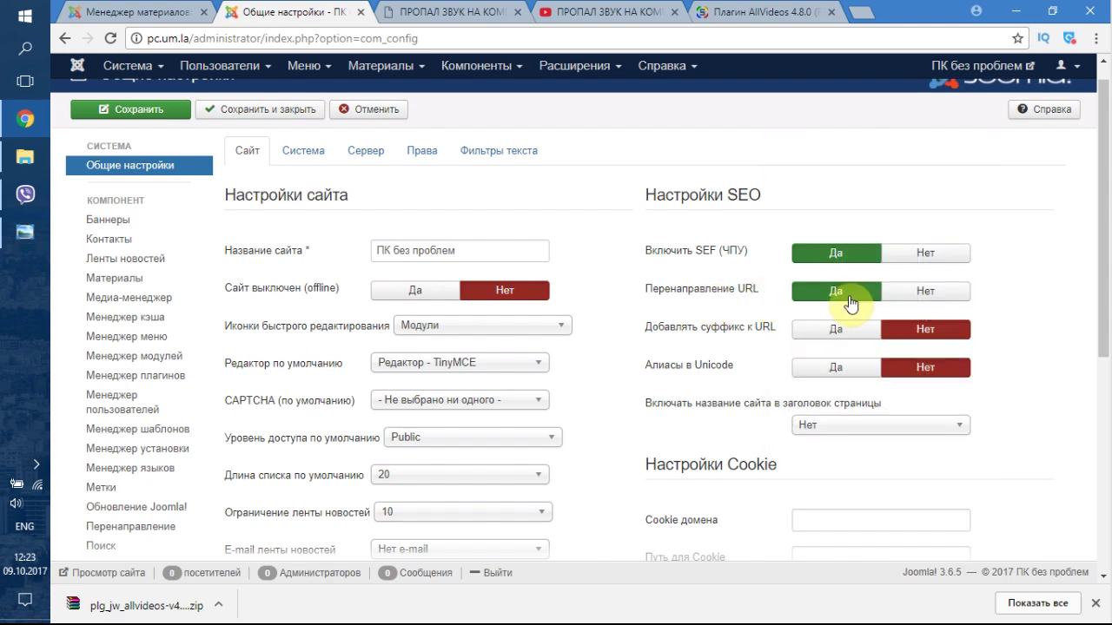
pyautogui.moveTo(711, 302)
pyautogui.click(143, 110)
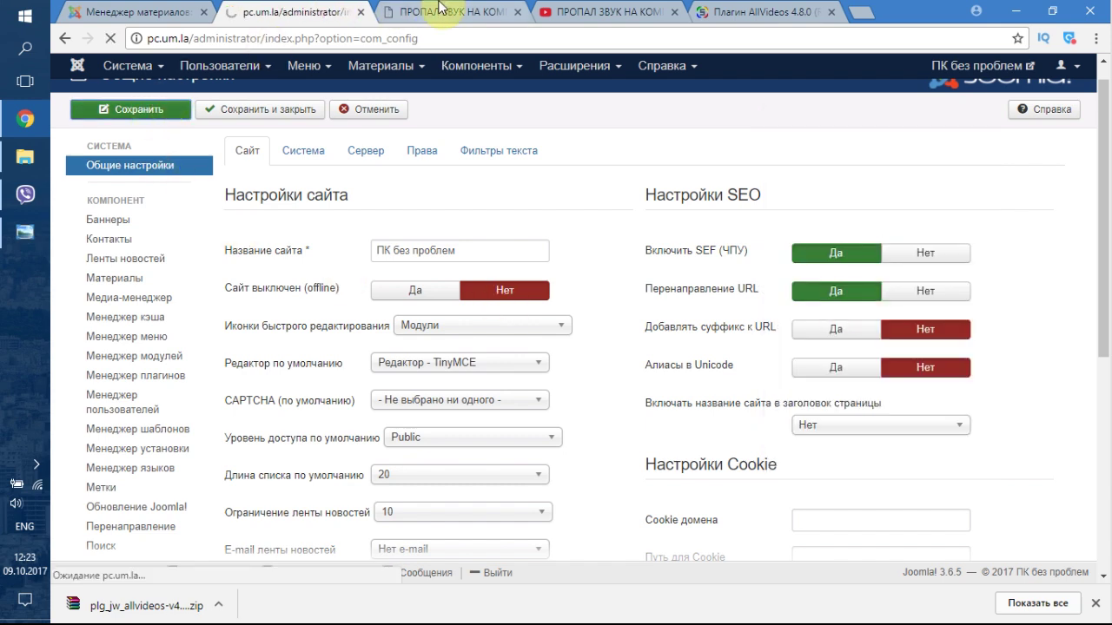
pyautogui.click(439, 7)
# - Load the home page and open the video article from the sidebar, dismissing the alerts
pyautogui.click(241, 89)
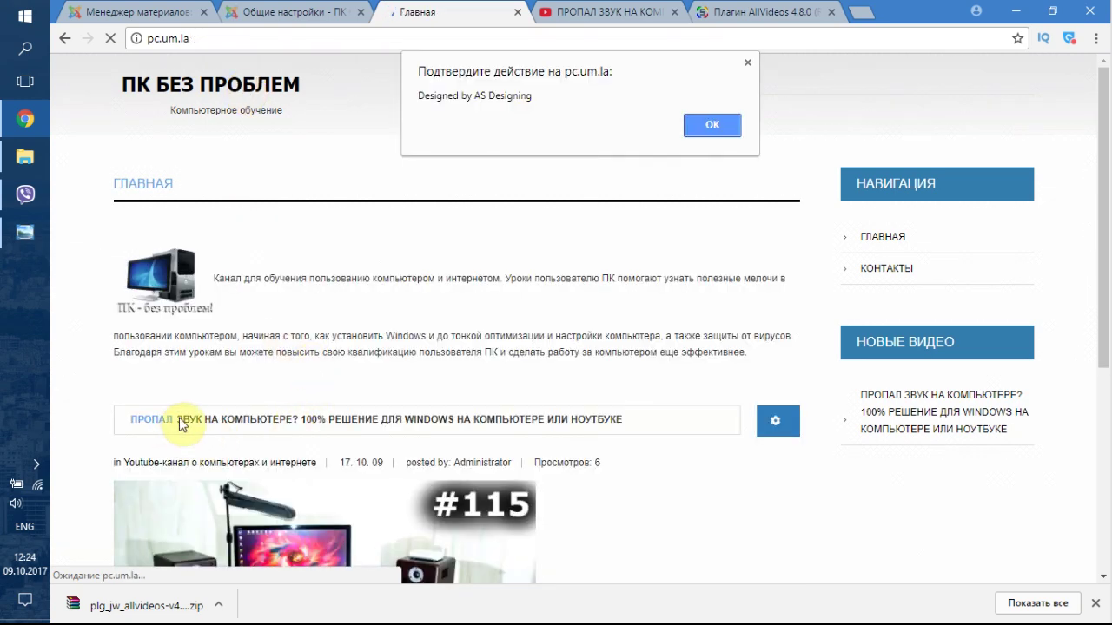
pyautogui.click(720, 124)
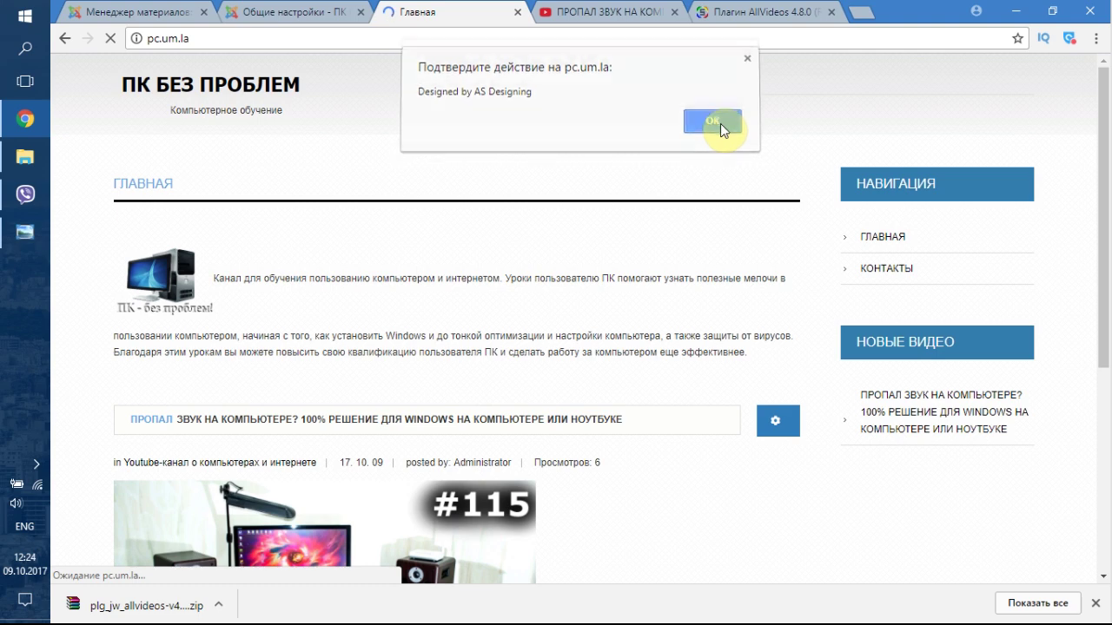
pyautogui.click(901, 417)
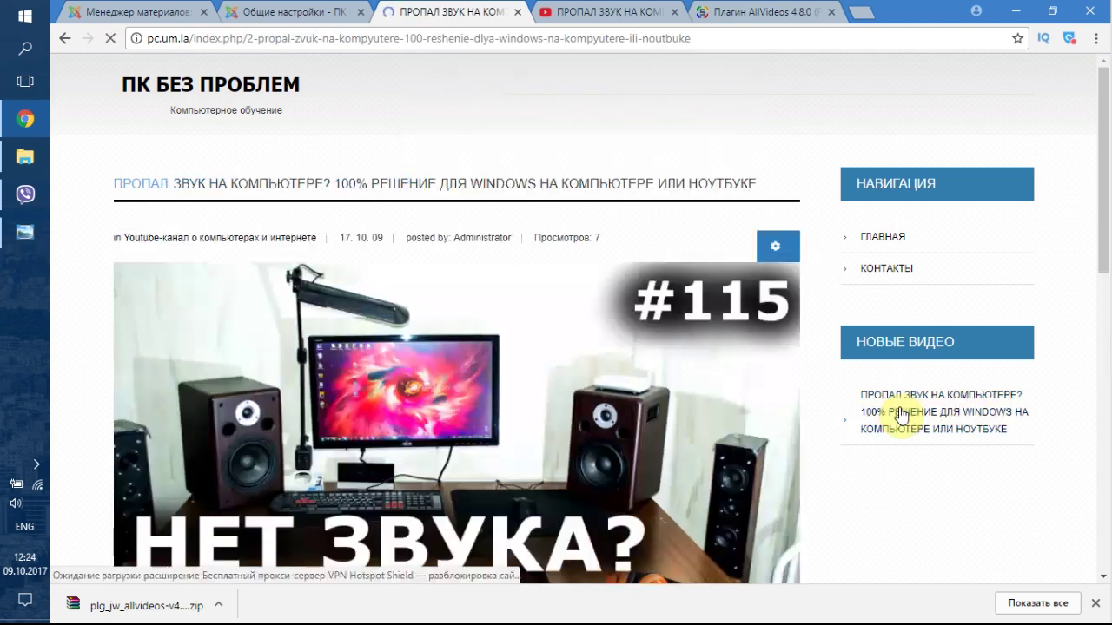
pyautogui.click(713, 124)
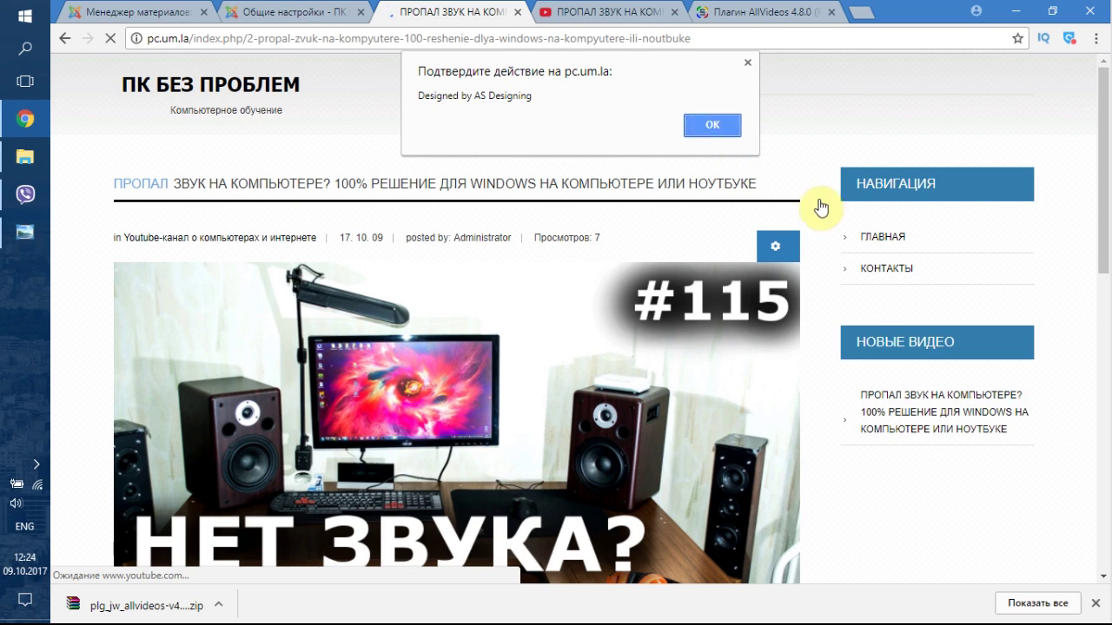
pyautogui.click(706, 126)
pyautogui.click(879, 240)
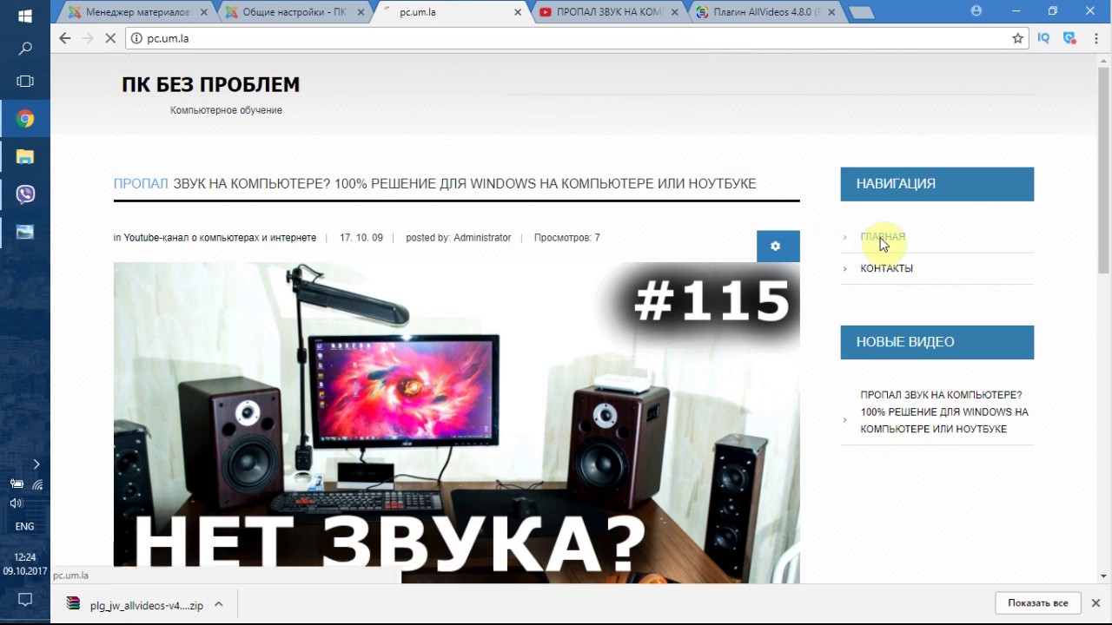
pyautogui.click(712, 122)
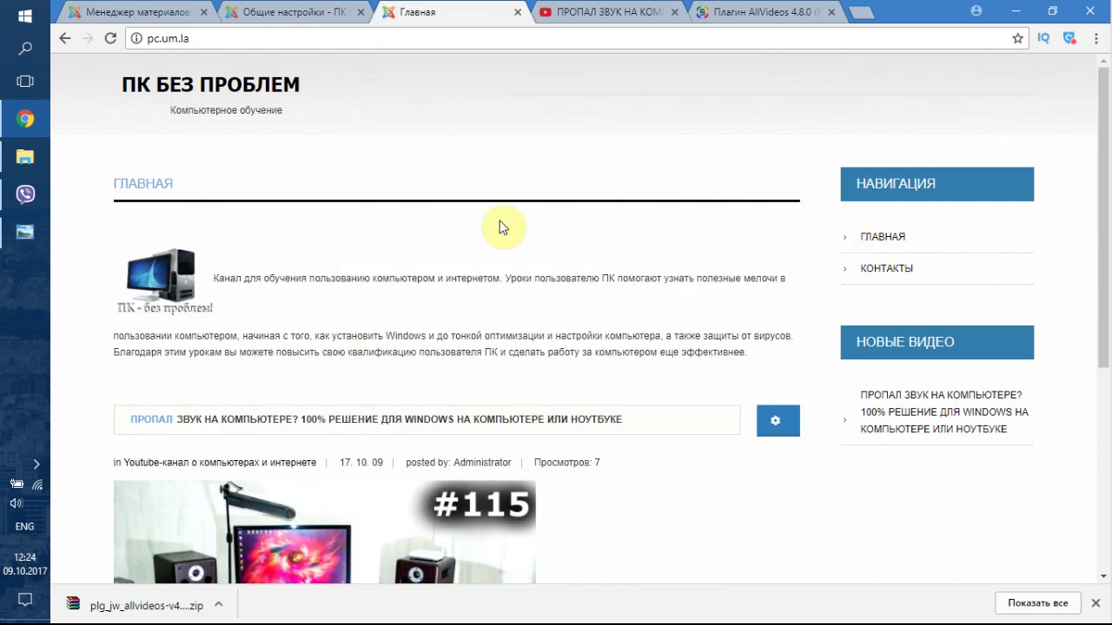
# - Open the full article from the home teaser and confirm its clean address without index.php
pyautogui.scroll(-1, 413, 338)
pyautogui.scroll(-3, 412, 339)
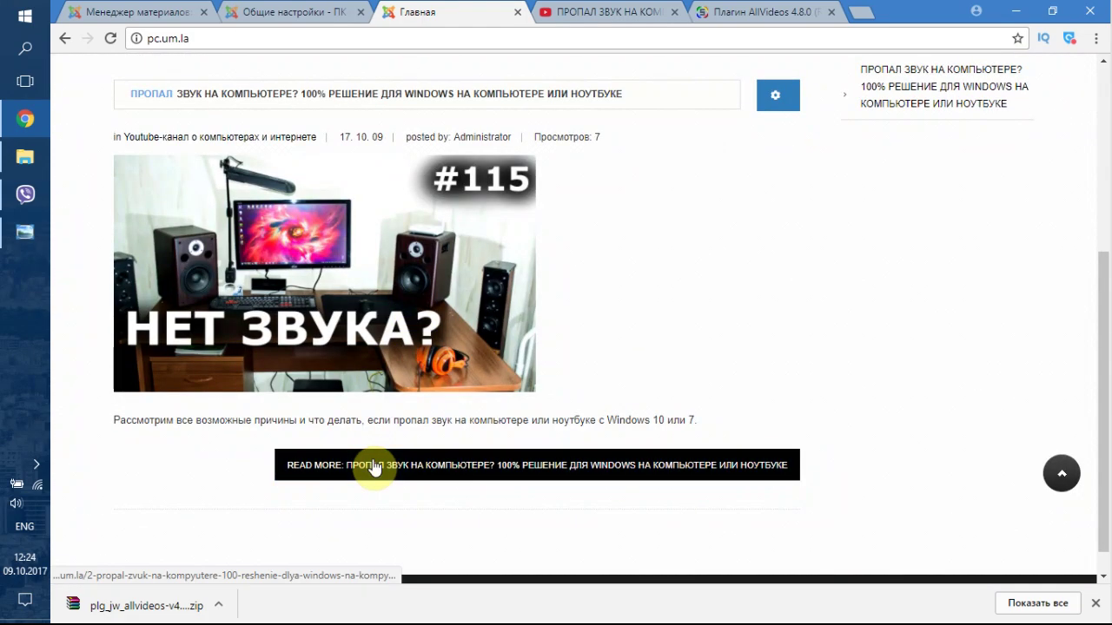
pyautogui.click(373, 460)
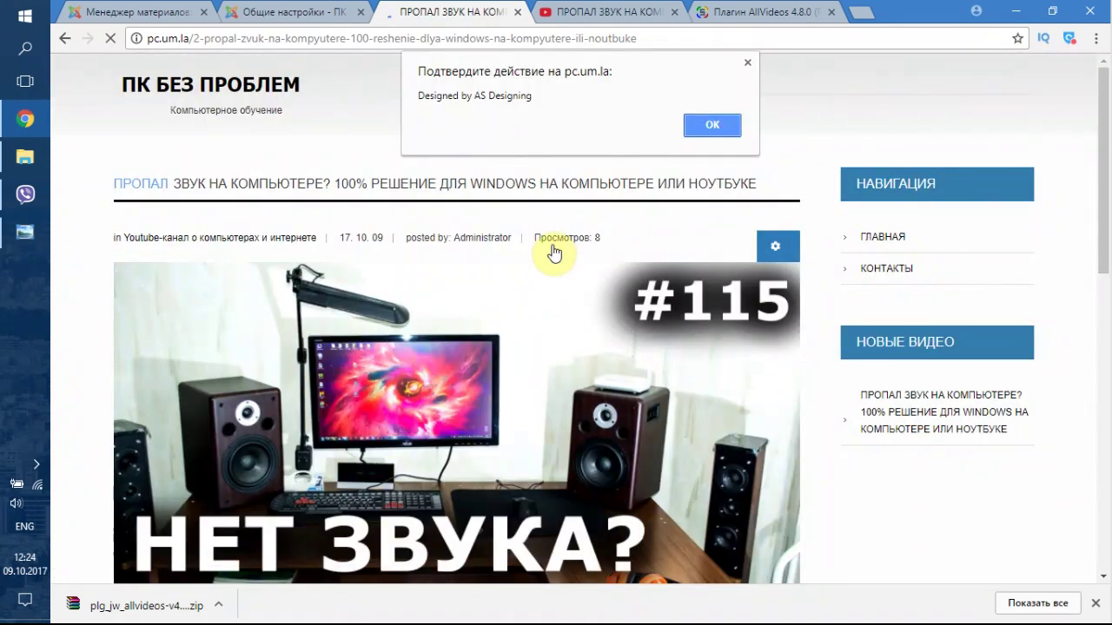
pyautogui.click(690, 130)
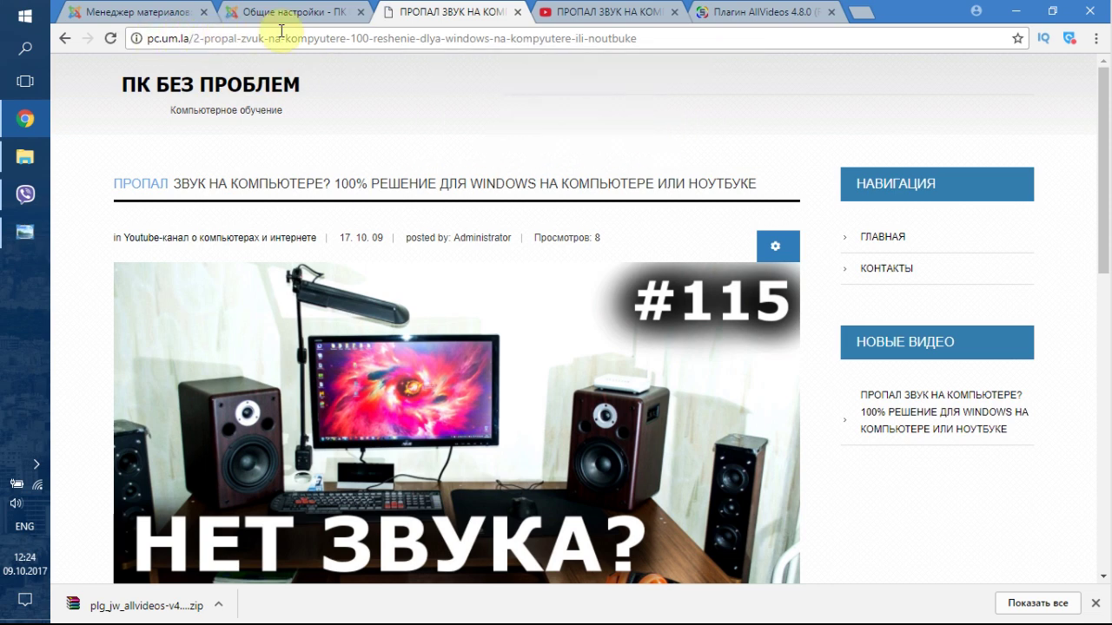
pyautogui.click(150, 38)
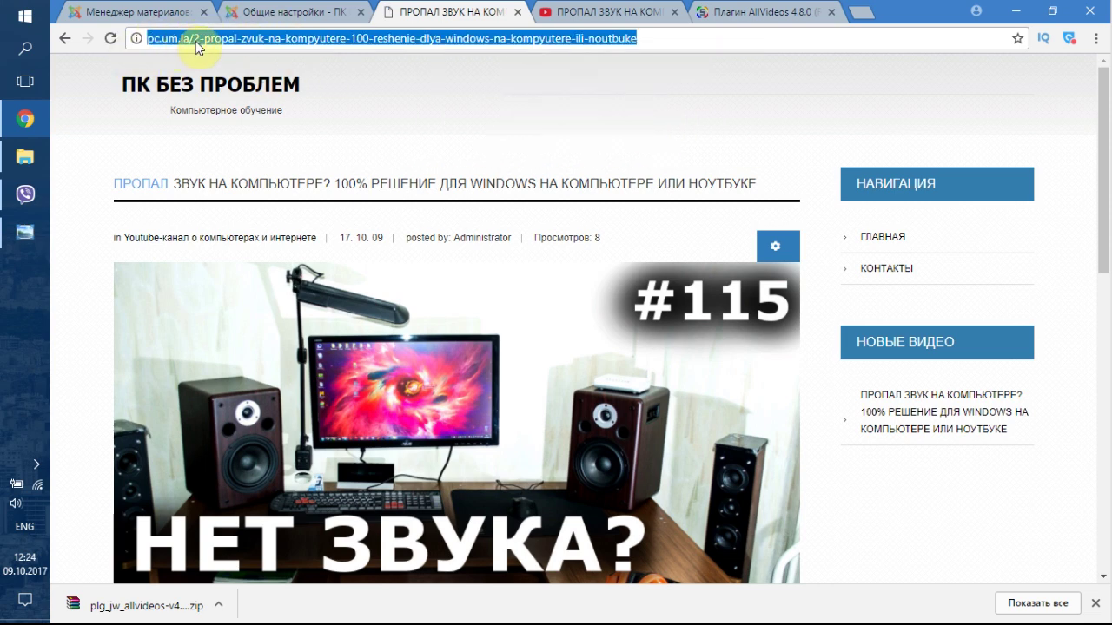
pyautogui.click(207, 38)
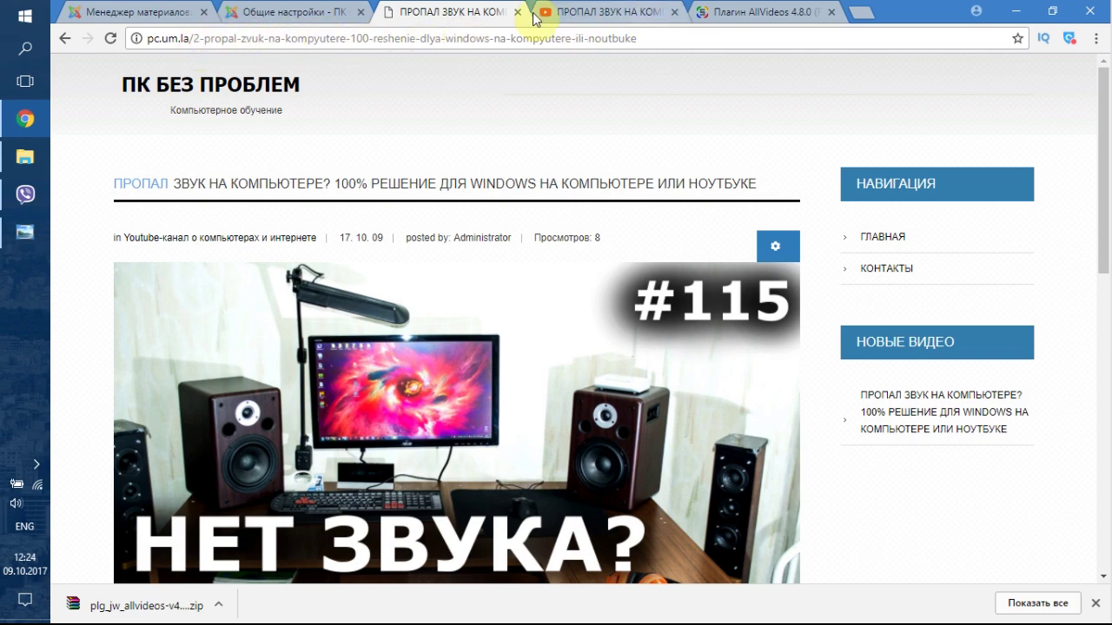
pyautogui.click(295, 12)
# - Set 'Включать название сайта в заголовок страницы' to После and check the article page
pyautogui.moveTo(726, 385)
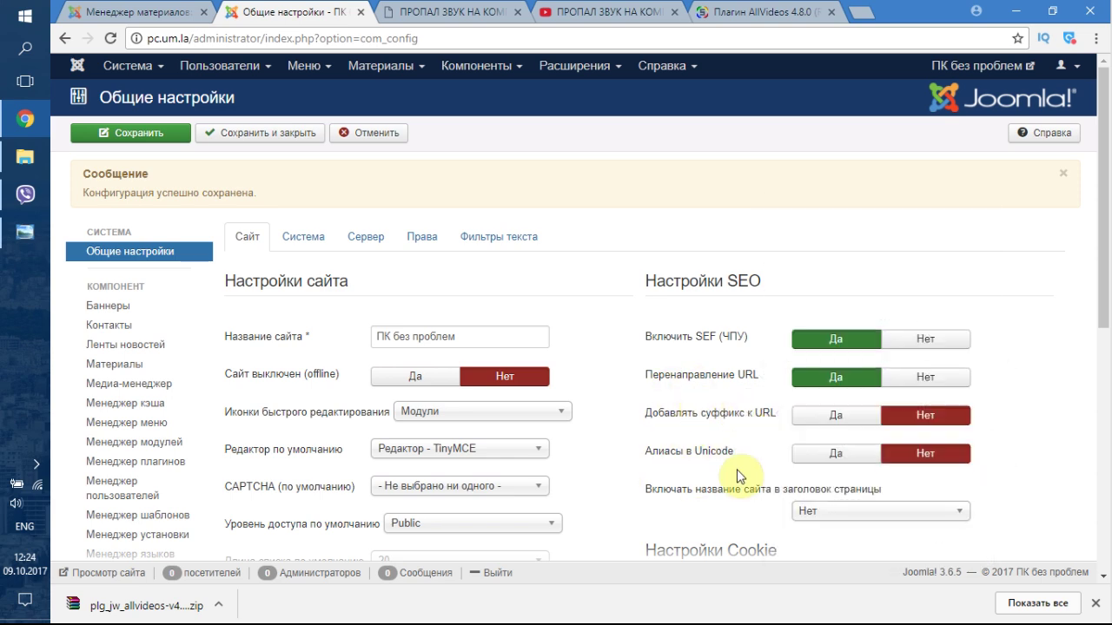
pyautogui.moveTo(710, 461)
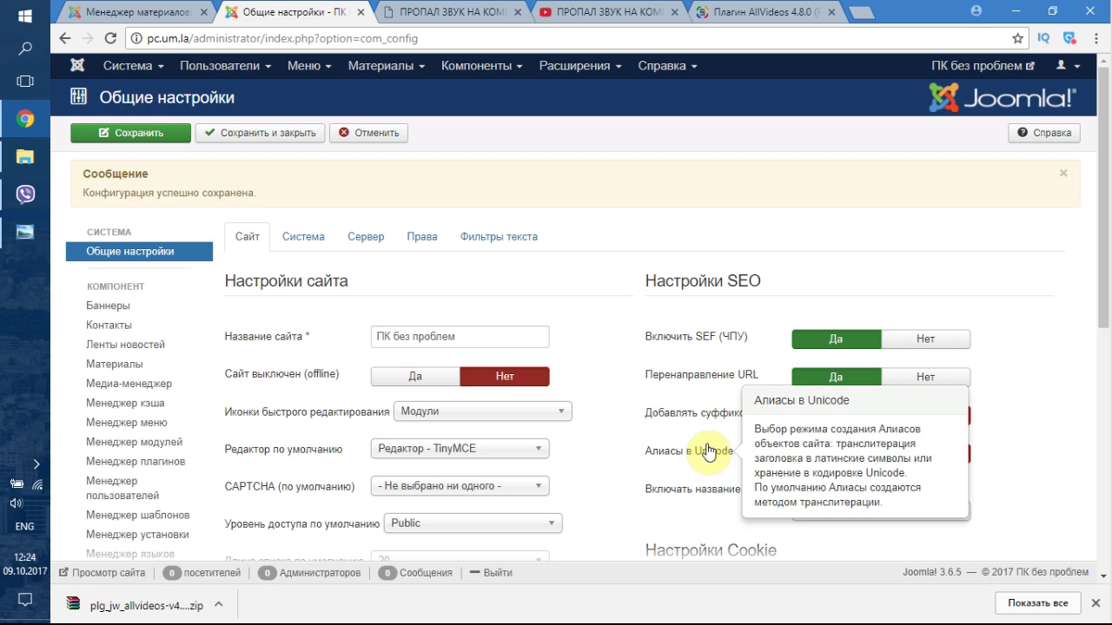
pyautogui.moveTo(710, 418)
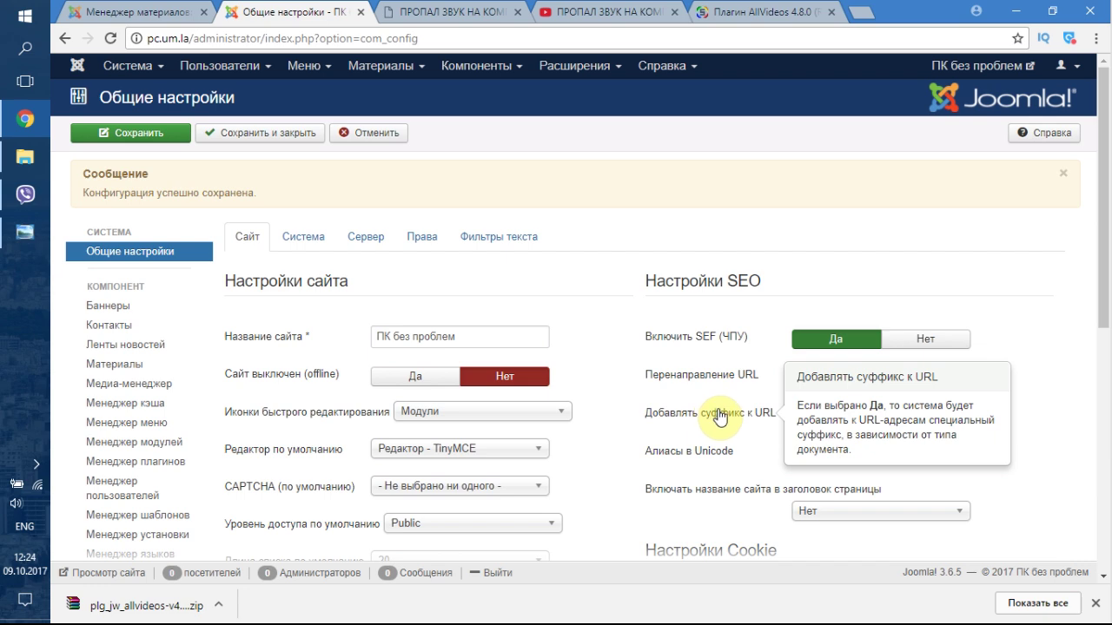
pyautogui.scroll(-2, 630, 461)
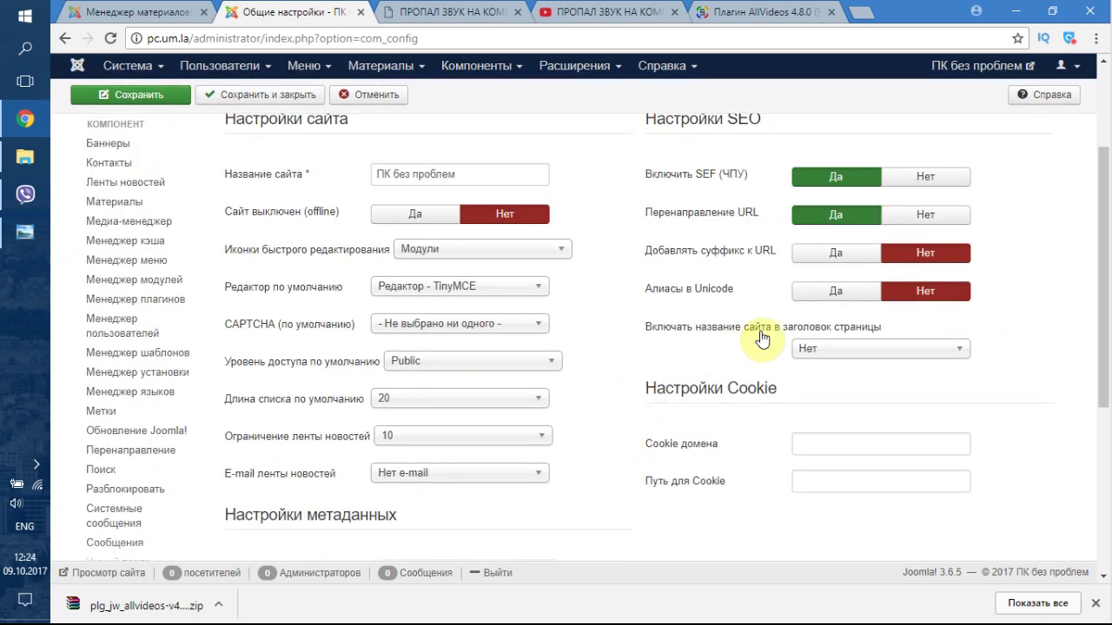
pyautogui.click(843, 349)
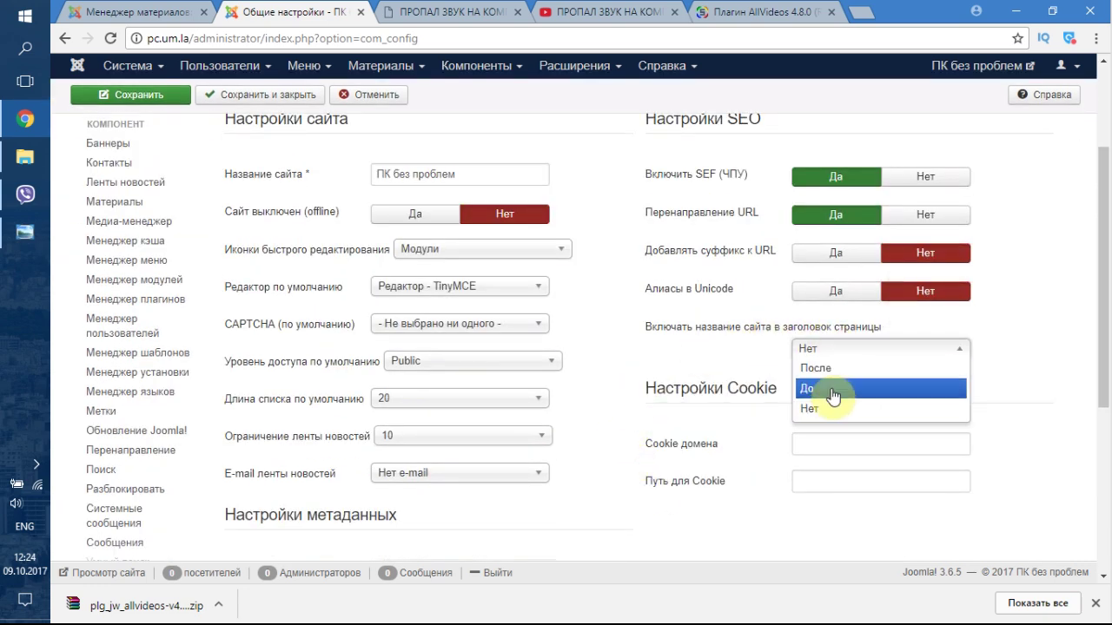
pyautogui.click(825, 368)
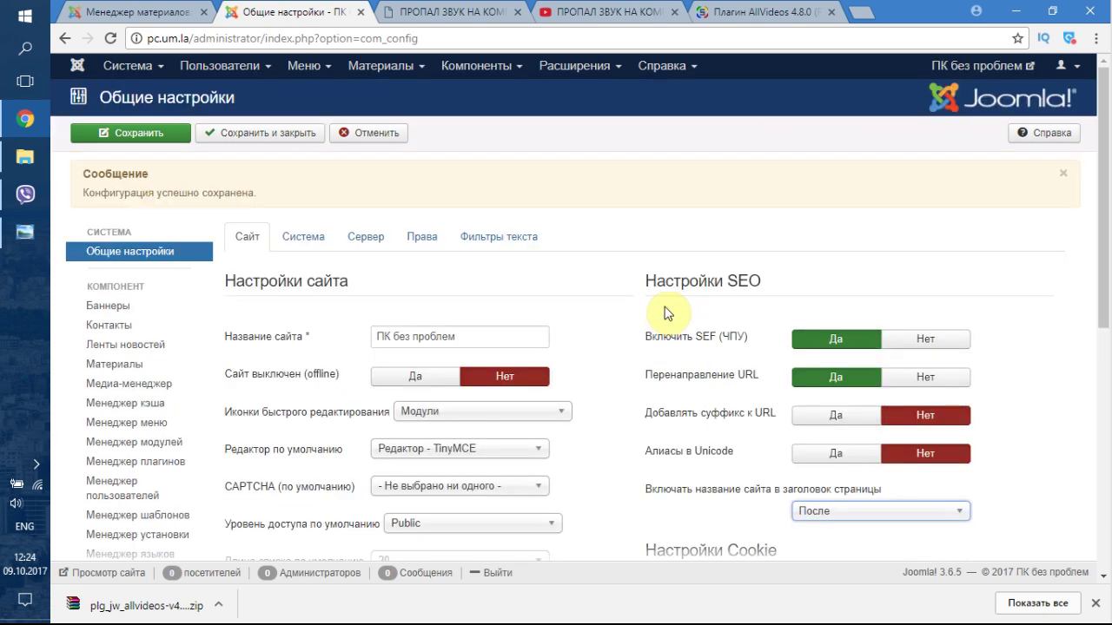
pyautogui.click(413, 12)
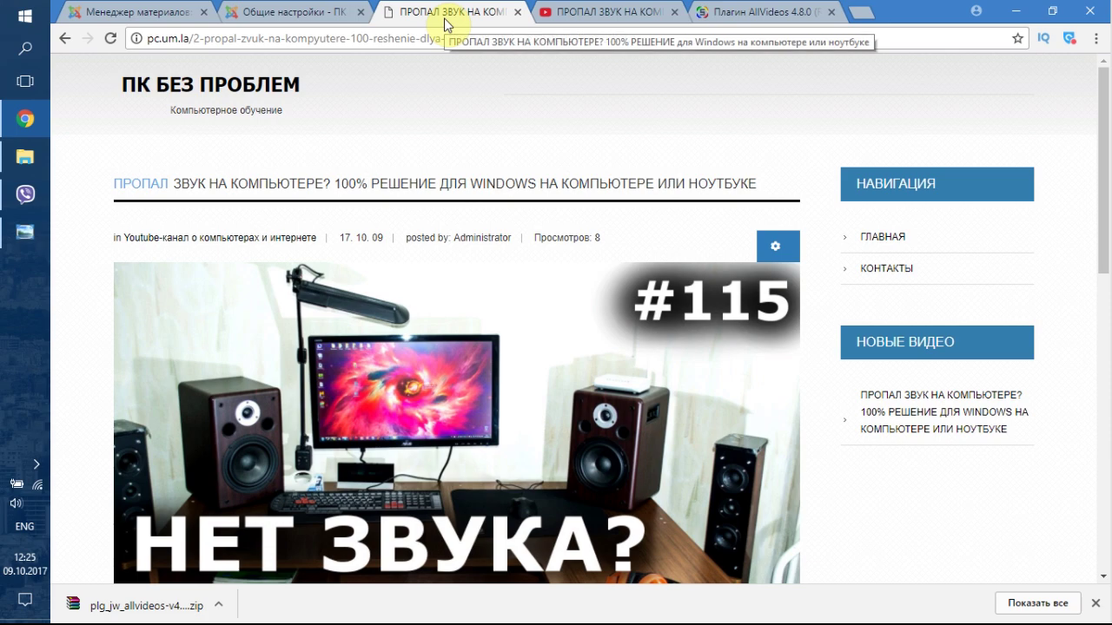
pyautogui.click(281, 9)
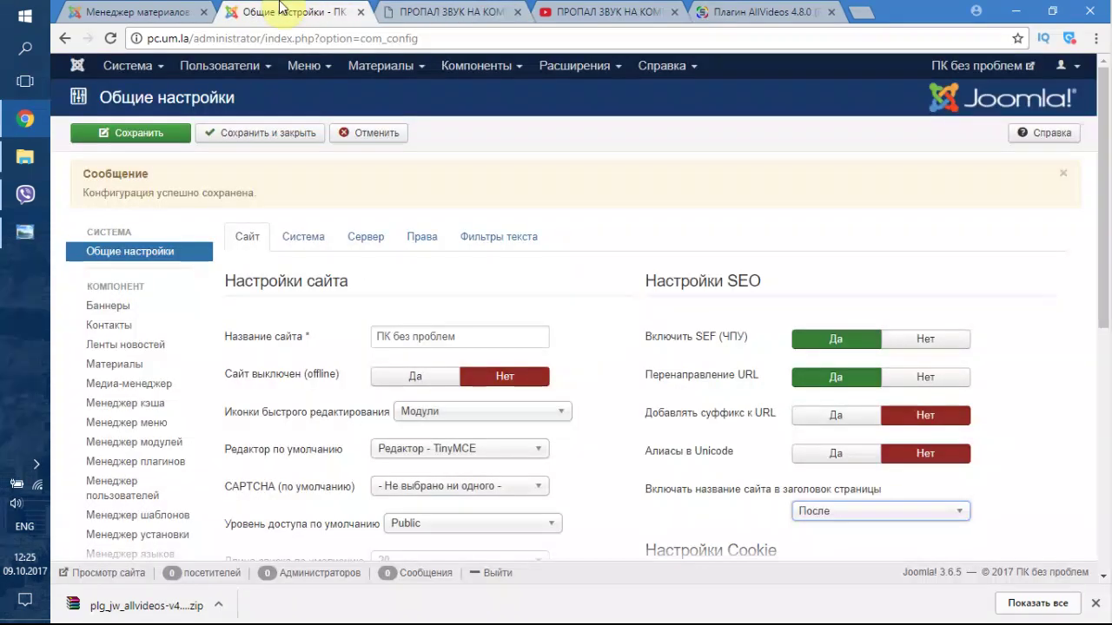
# - Review the Система, Сервер, Права and Фильтры текста tabs, then save and close
pyautogui.click(314, 246)
pyautogui.scroll(-3, 303, 320)
pyautogui.scroll(2, 303, 318)
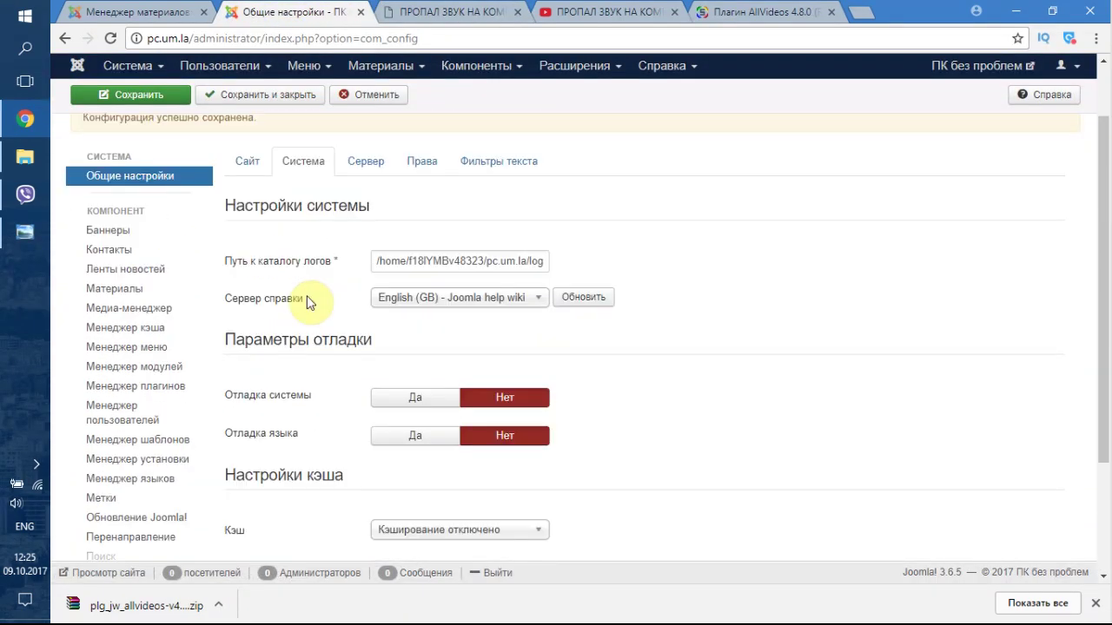
pyautogui.scroll(-2, 310, 318)
pyautogui.scroll(3, 376, 394)
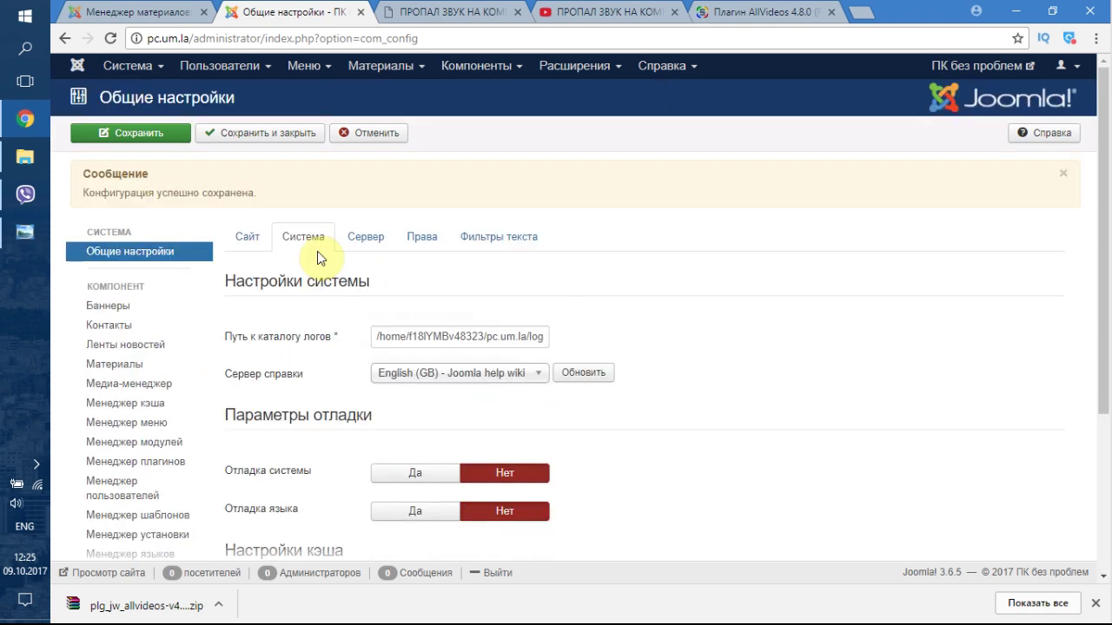
pyautogui.click(365, 237)
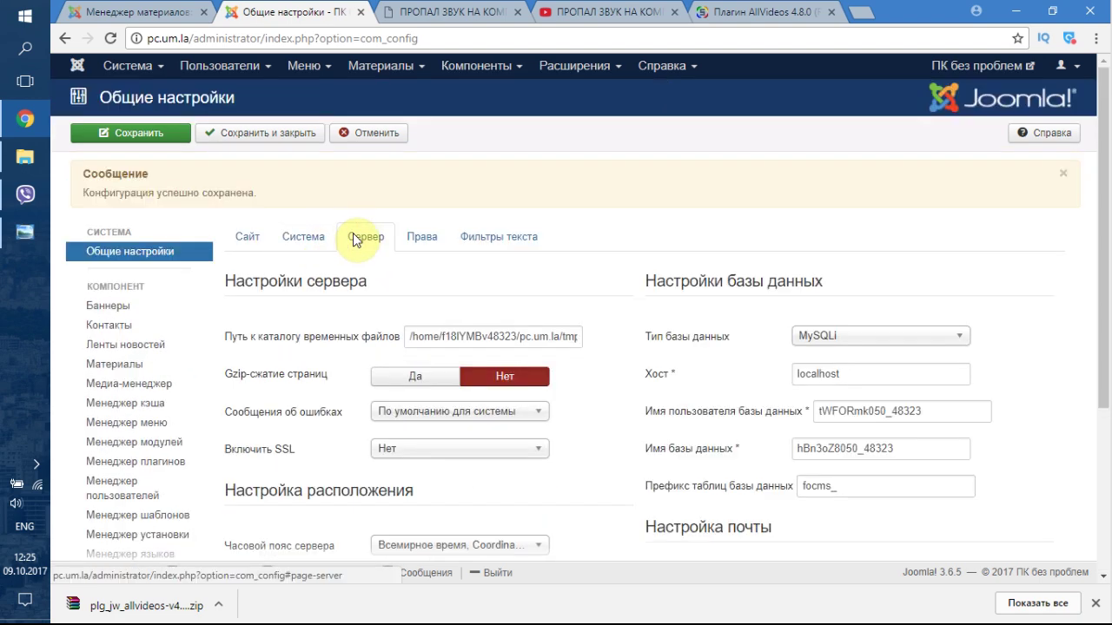
pyautogui.click(422, 237)
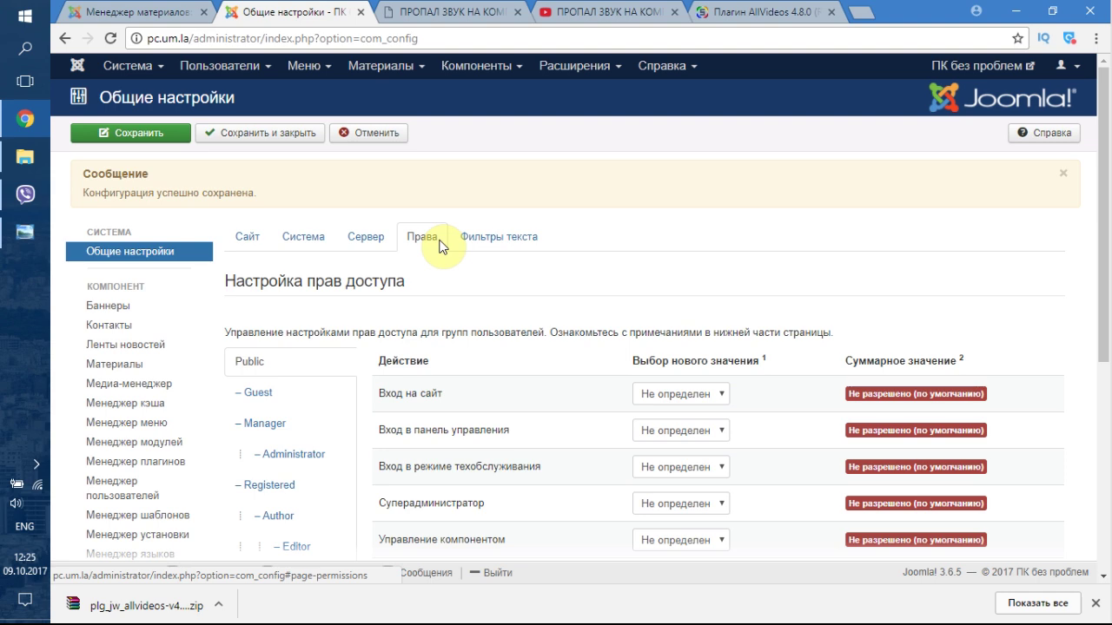
pyautogui.click(492, 243)
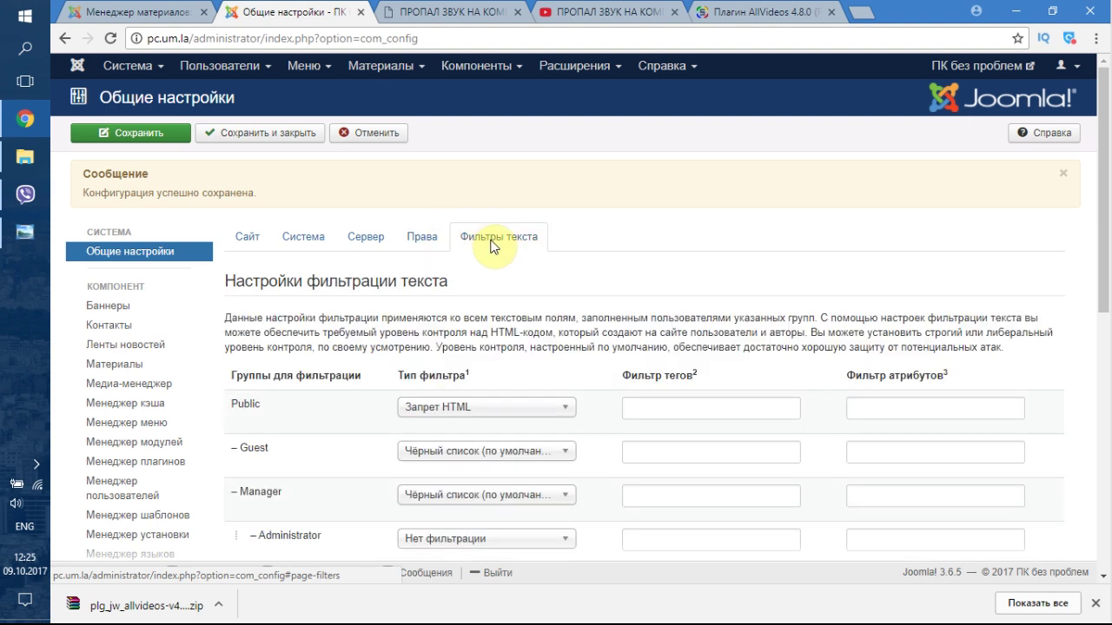
pyautogui.click(224, 137)
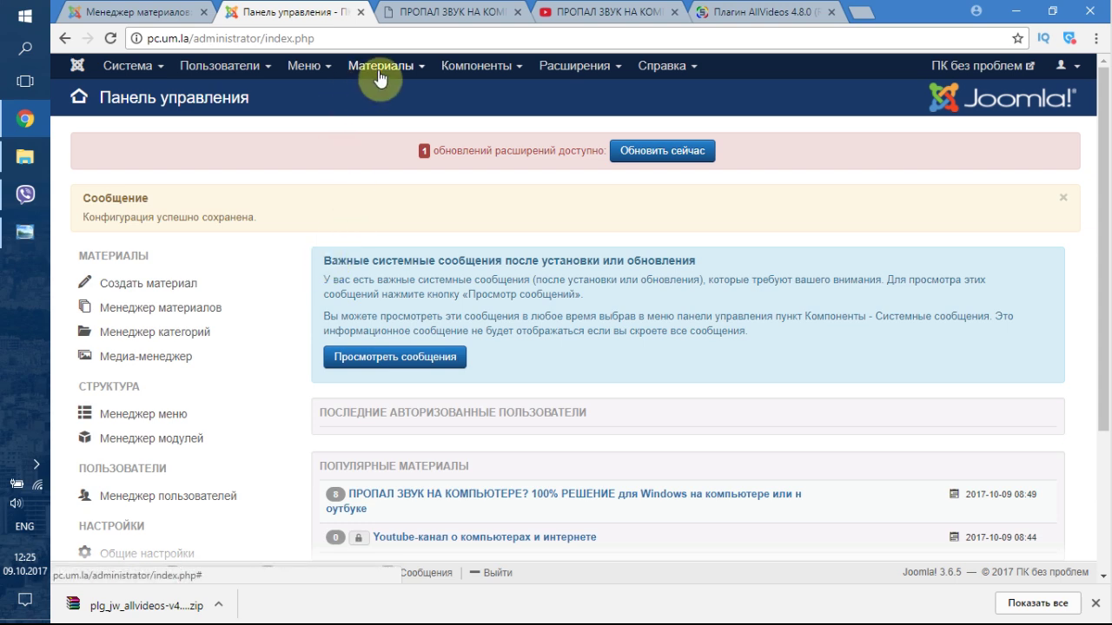
# - Browse the Components, Extensions, Help, Users, Menus and Content menus on the Control Panel
pyautogui.click(473, 71)
pyautogui.click(562, 76)
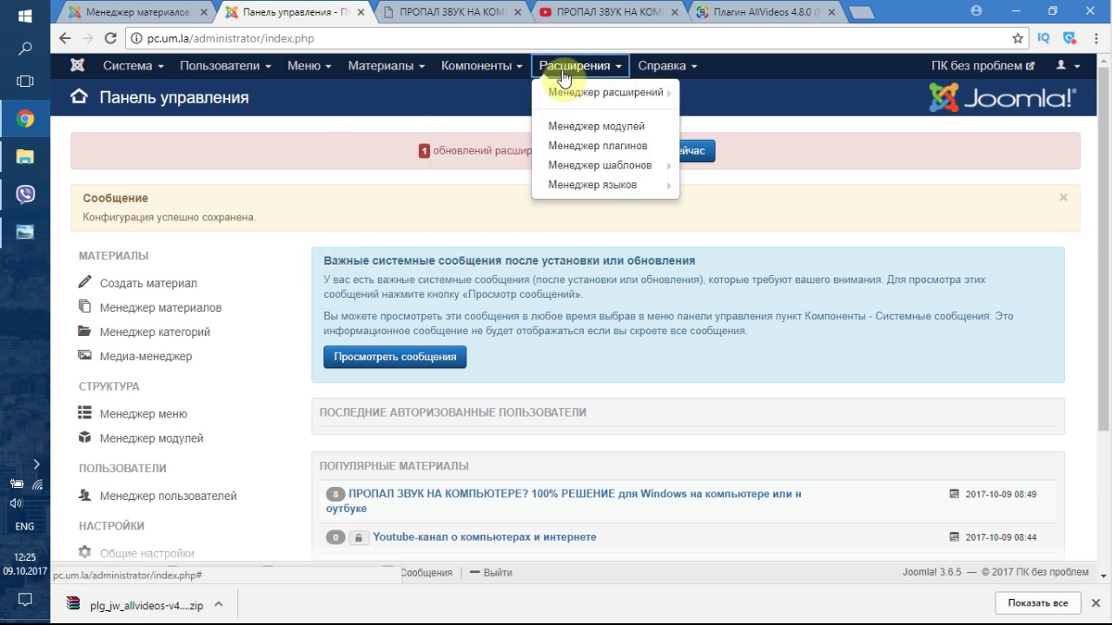
pyautogui.click(658, 71)
pyautogui.click(543, 72)
pyautogui.click(224, 77)
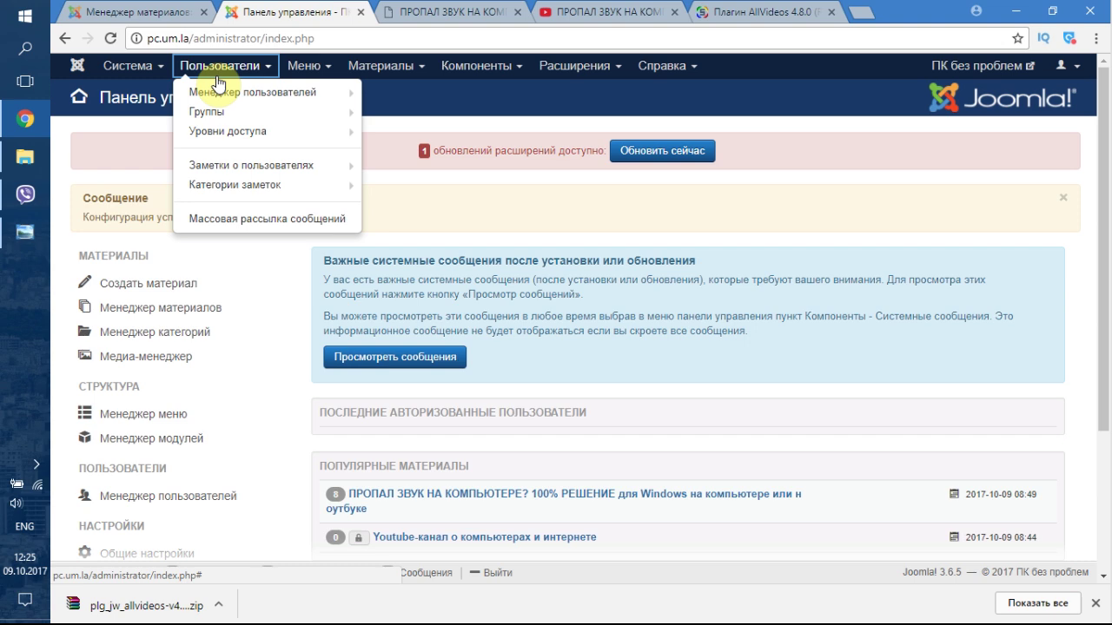
pyautogui.moveTo(181, 143)
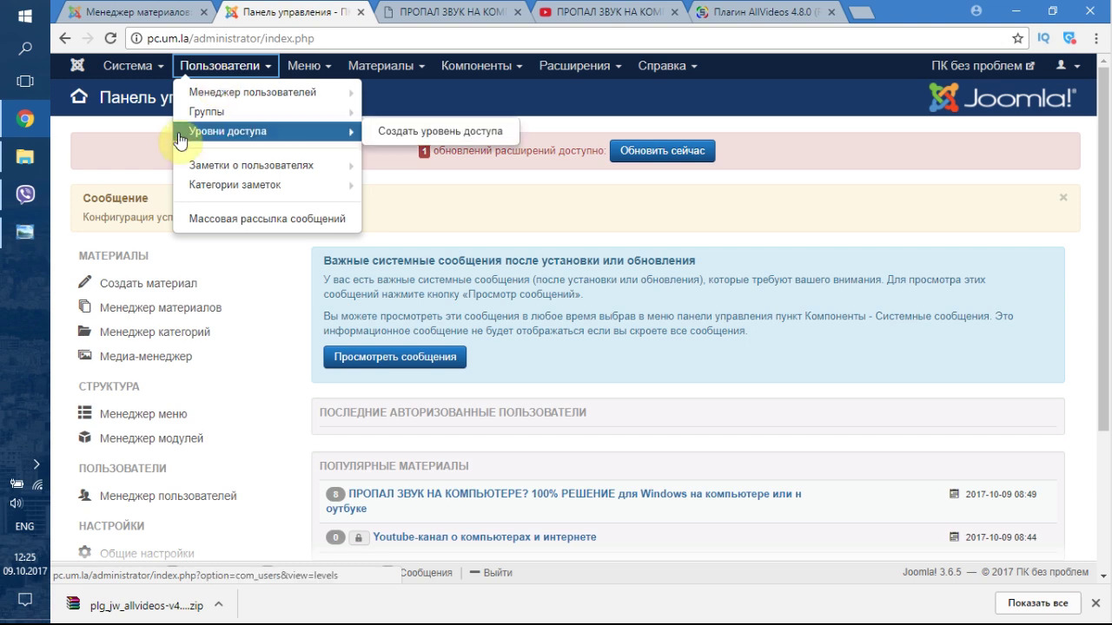
pyautogui.click(318, 72)
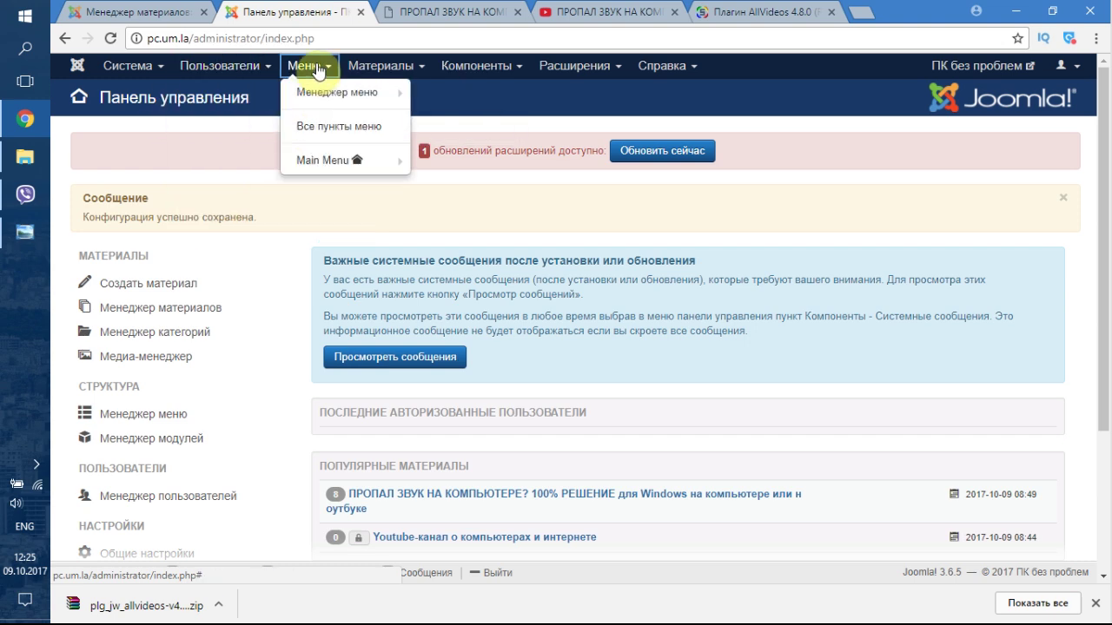
pyautogui.click(387, 68)
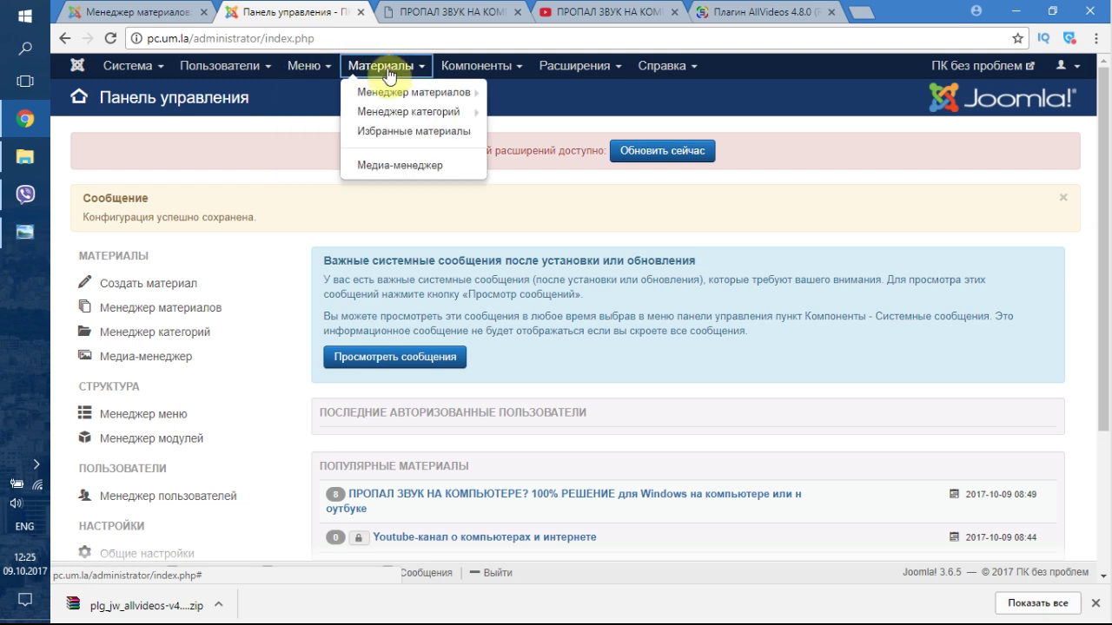
pyautogui.click(474, 70)
pyautogui.click(390, 70)
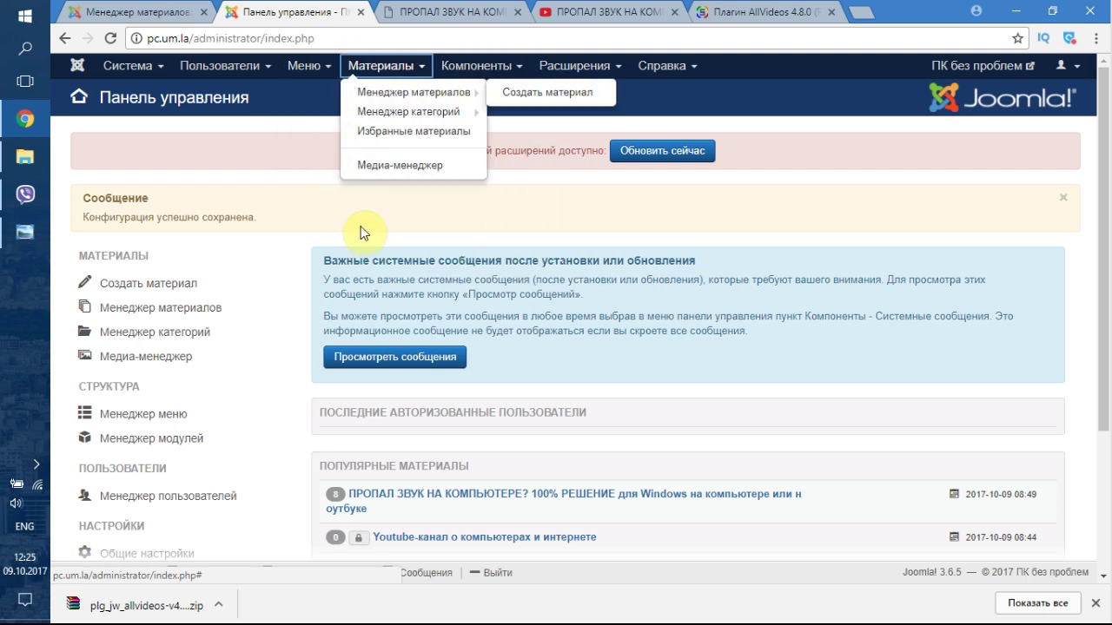
pyautogui.click(348, 208)
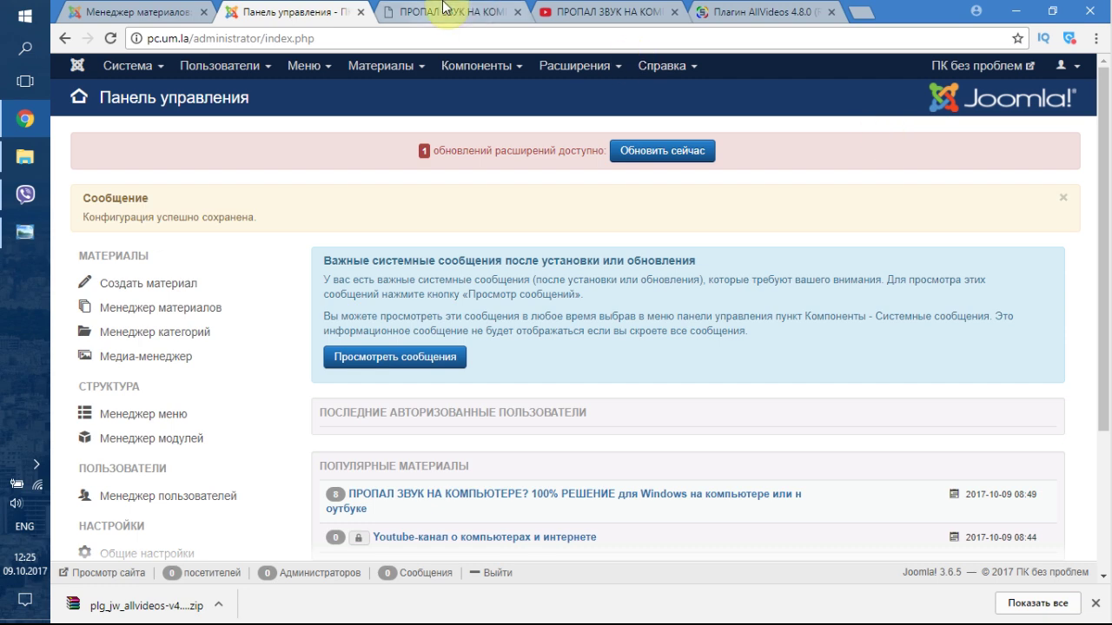
pyautogui.click(435, 12)
# - Open the ПК БЕЗ ПРОБЛЕМ home page, dismiss the designer credit alert and review the video post teaser
pyautogui.click(251, 89)
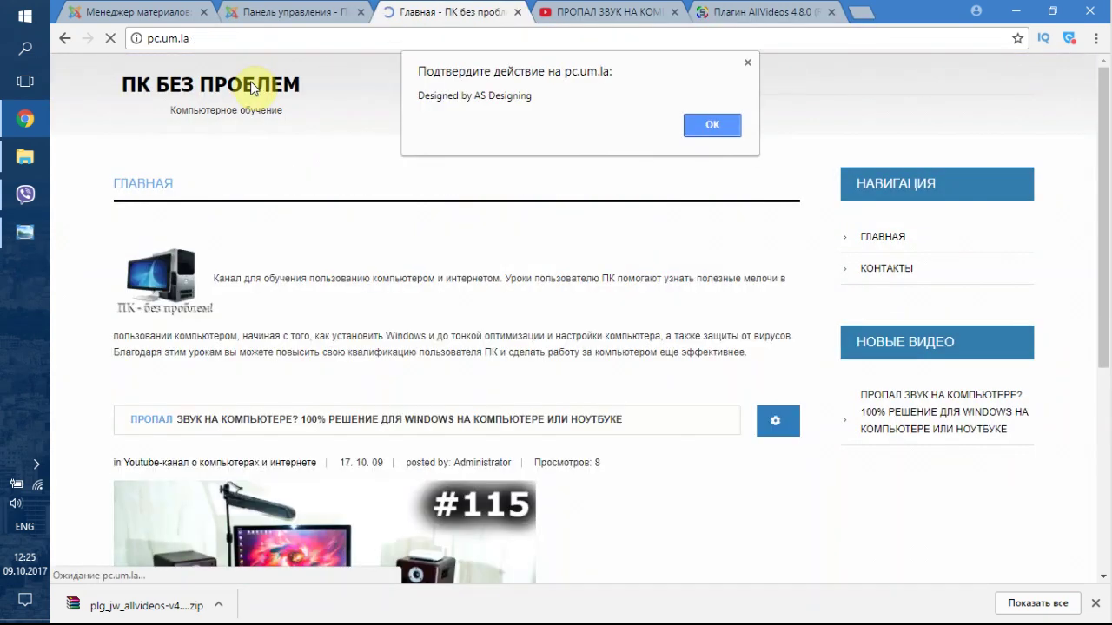
pyautogui.click(704, 126)
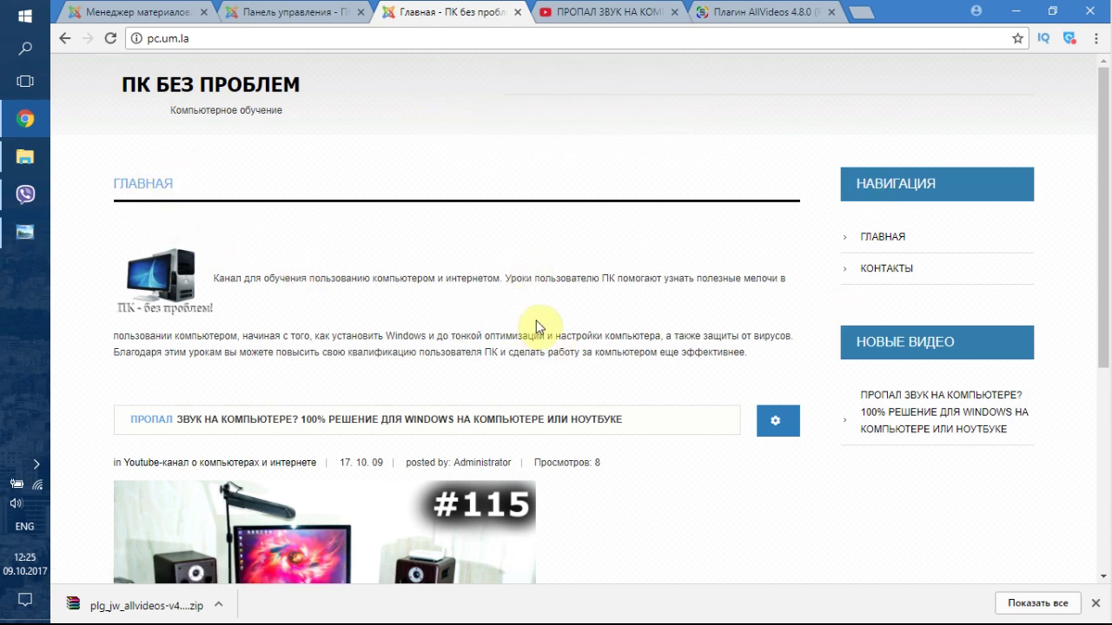
pyautogui.scroll(-5, 539, 326)
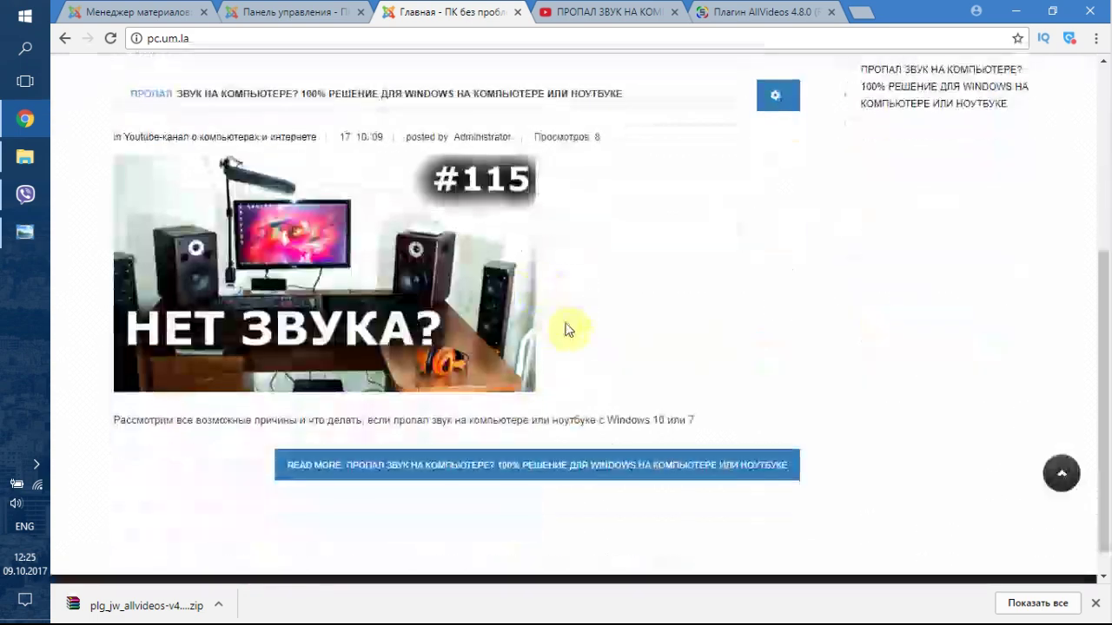
pyautogui.scroll(3, 673, 348)
pyautogui.scroll(2, 681, 373)
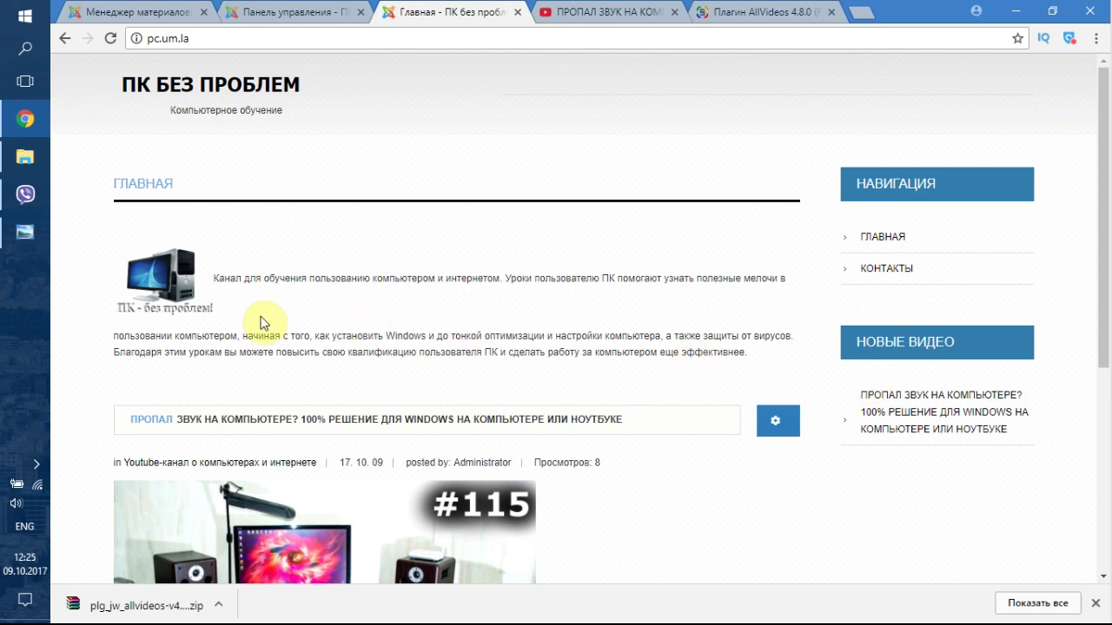
pyautogui.scroll(-2, 295, 295)
pyautogui.scroll(-2, 315, 286)
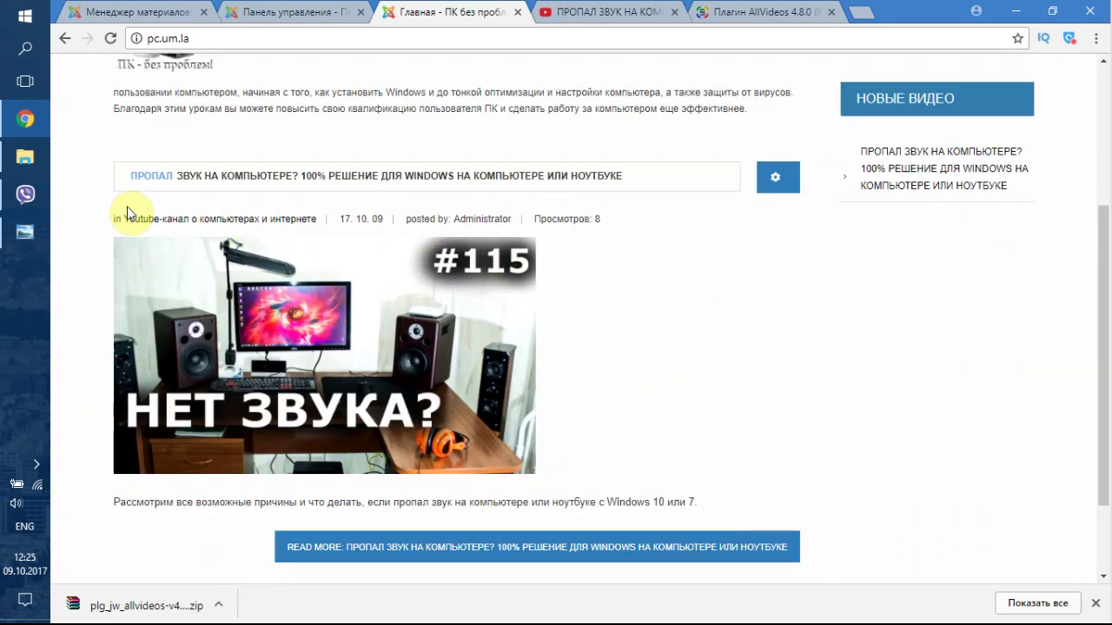
pyautogui.moveTo(119, 220); pyautogui.dragTo(625, 223)
pyautogui.click(625, 223)
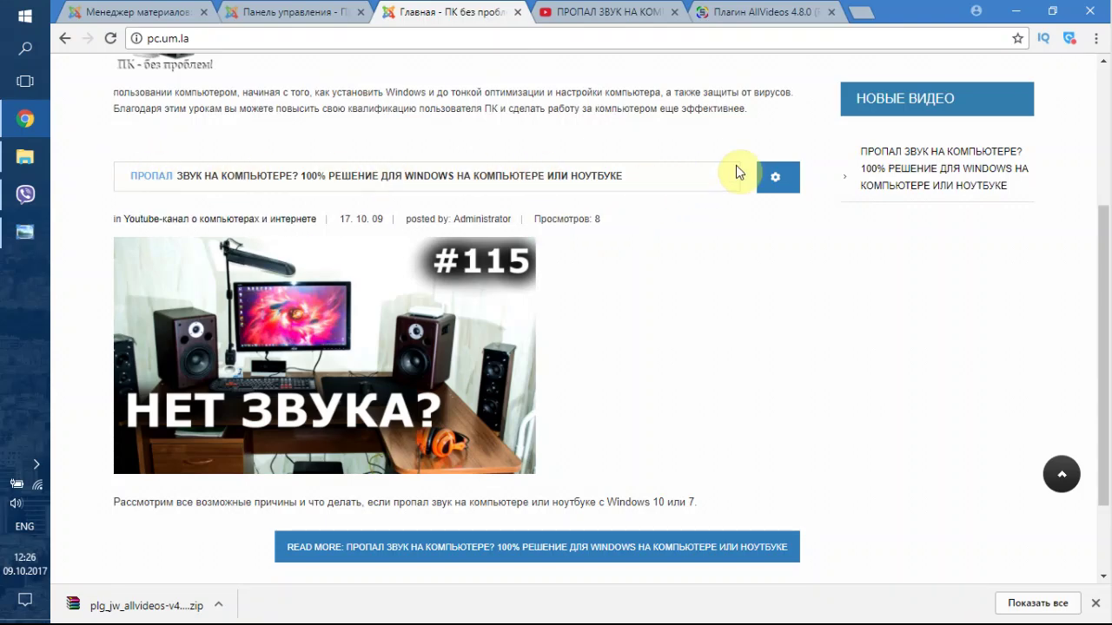
pyautogui.scroll(3, 658, 367)
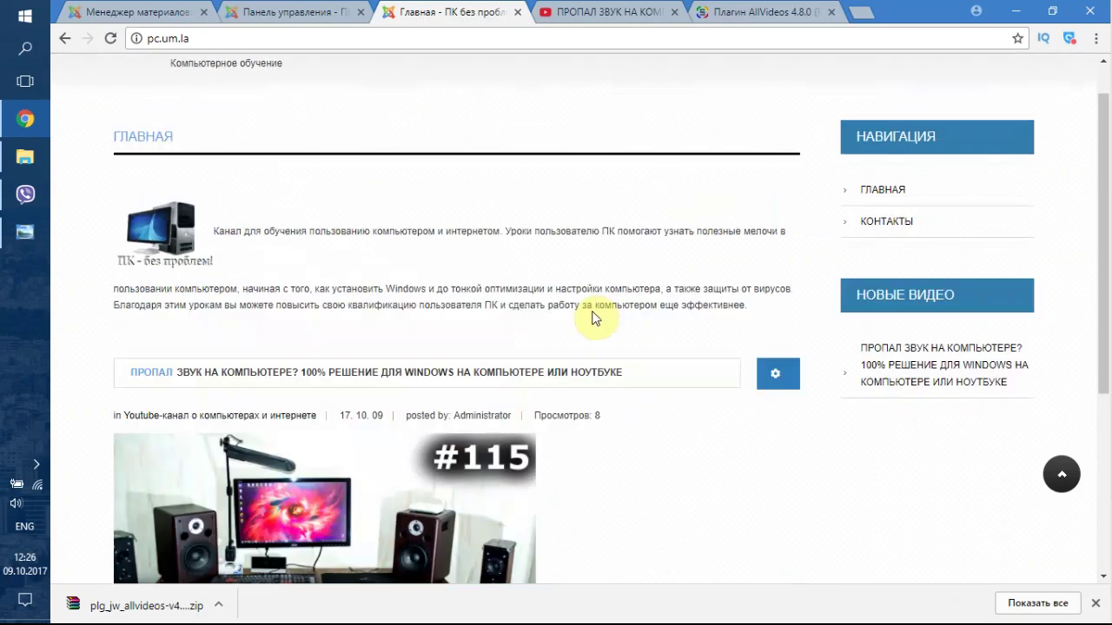
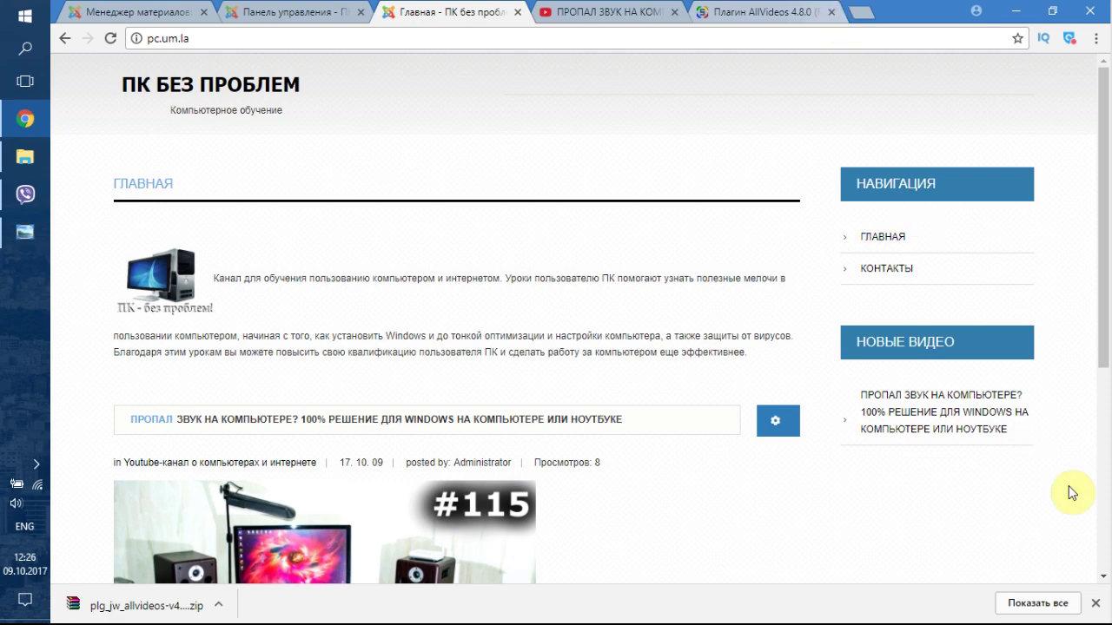
# - Close the downloads bar and go to the Joomla admin dashboard tab
pyautogui.click(1096, 603)
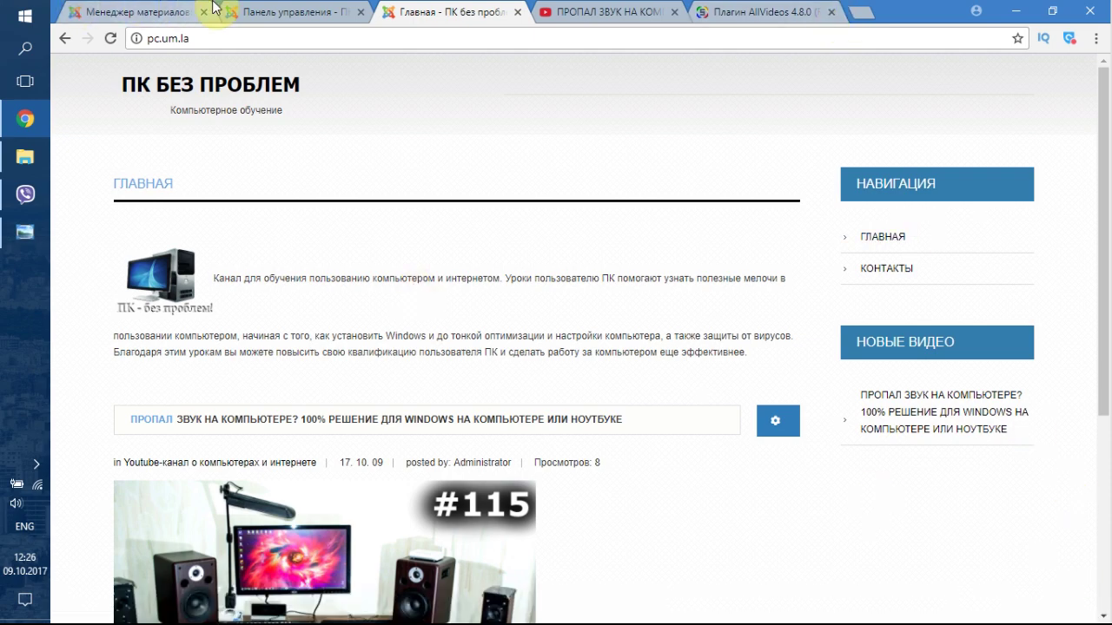
pyautogui.click(165, 11)
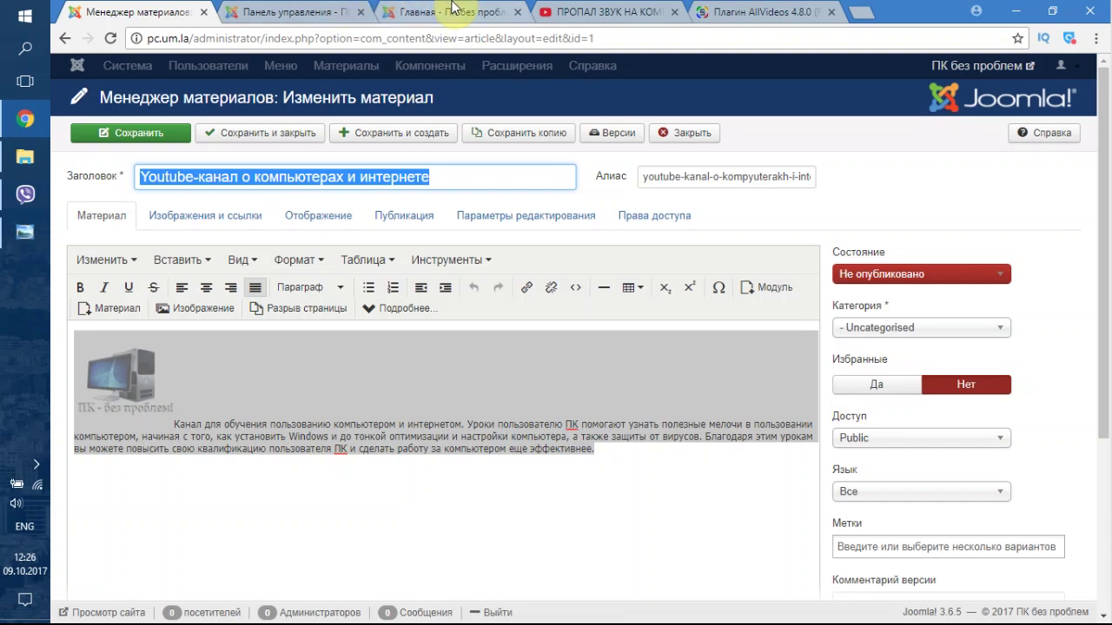
pyautogui.click(383, 10)
pyautogui.click(295, 12)
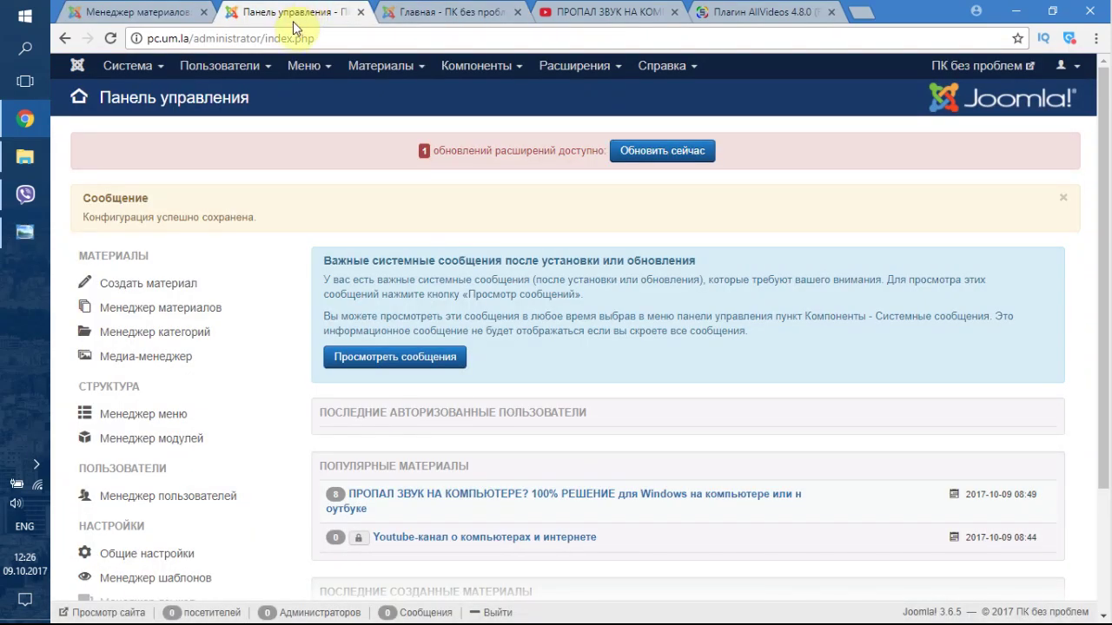
# - Load the UM.la Joomla hosting price page (um.la/price) from the address bar
pyautogui.click(289, 36)
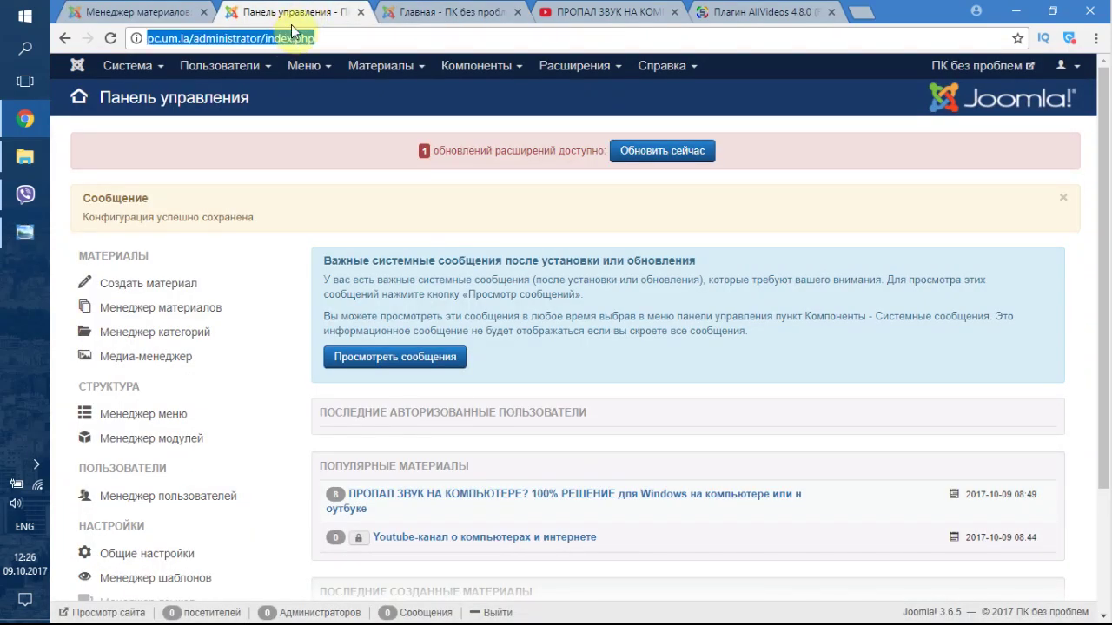
pyautogui.write('um')
pyautogui.press('Return')
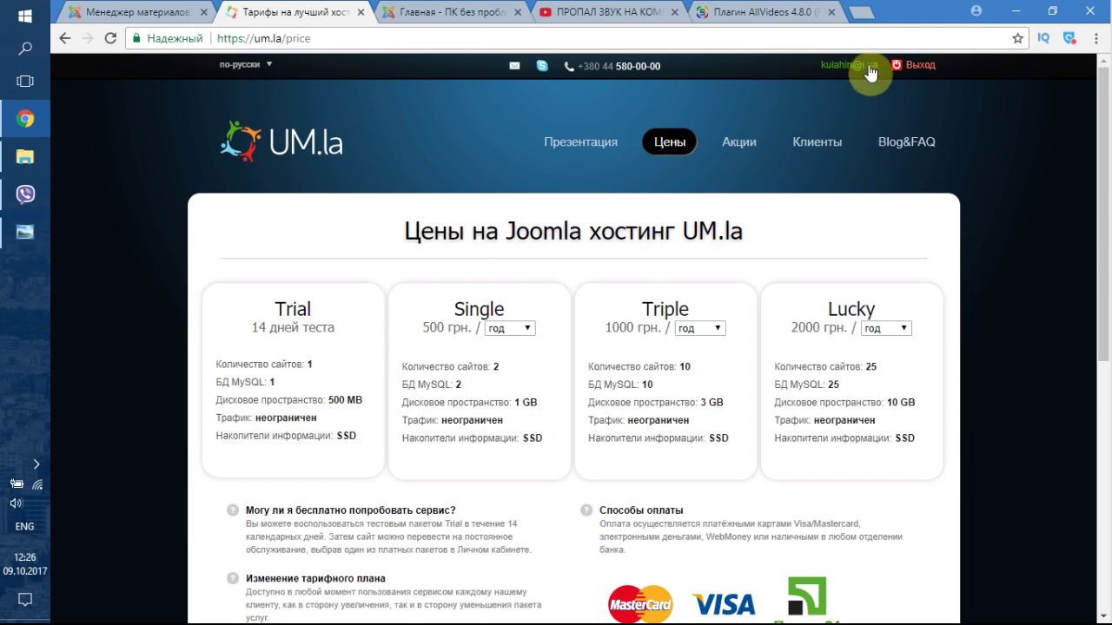
# - Review the Trial plan in the UM.la cabinet and open the upgrade plans (Single, Triple, Lucky)
pyautogui.click(869, 68)
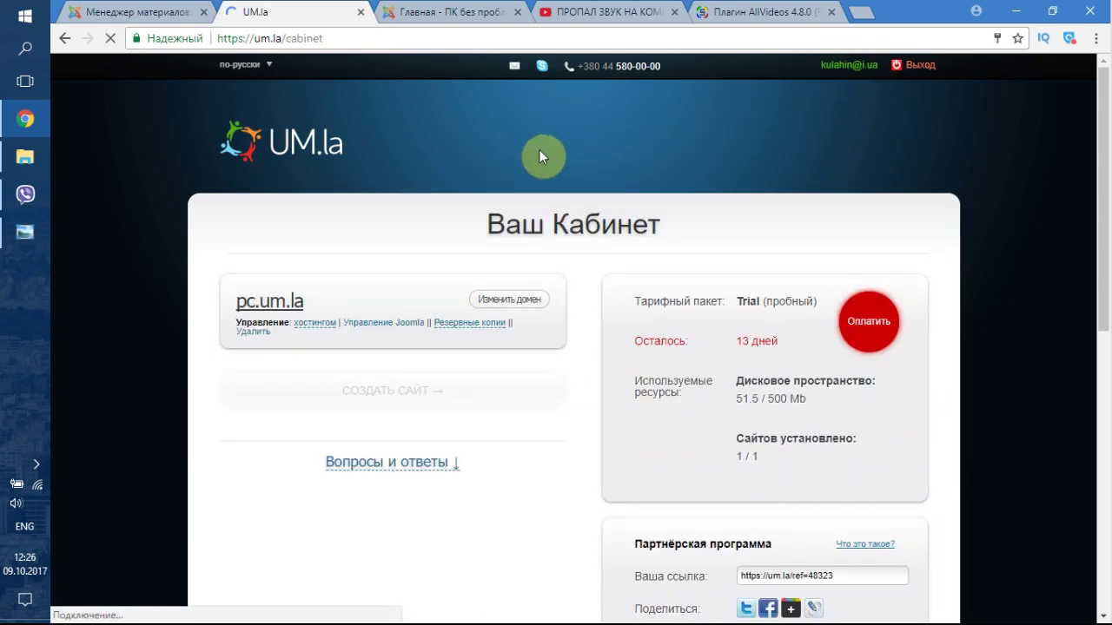
pyautogui.scroll(-1, 539, 157)
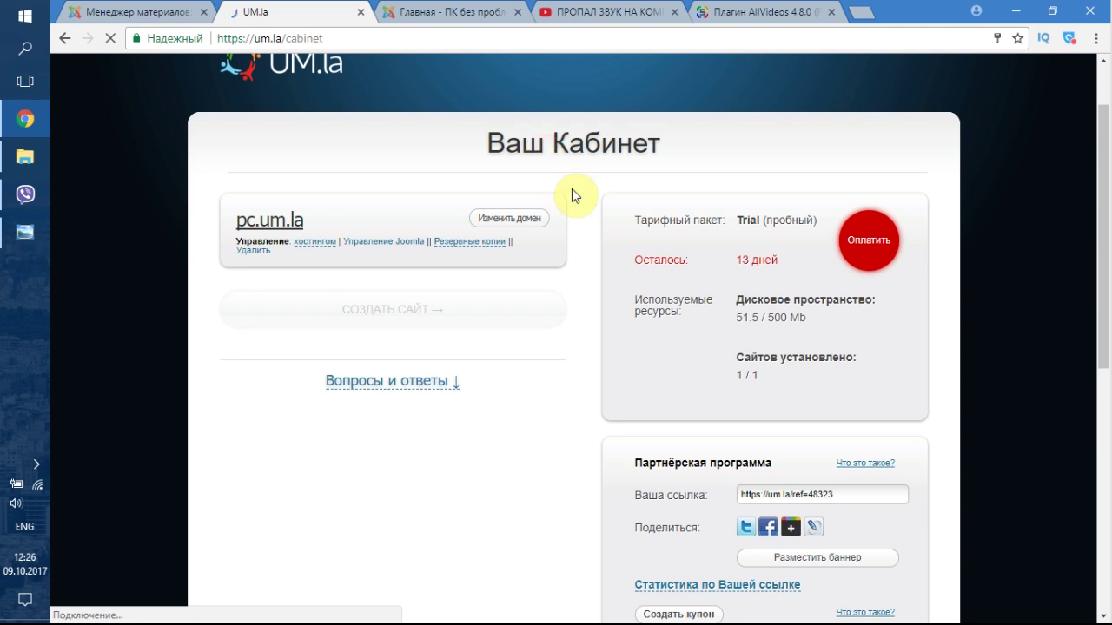
pyautogui.scroll(1, 569, 312)
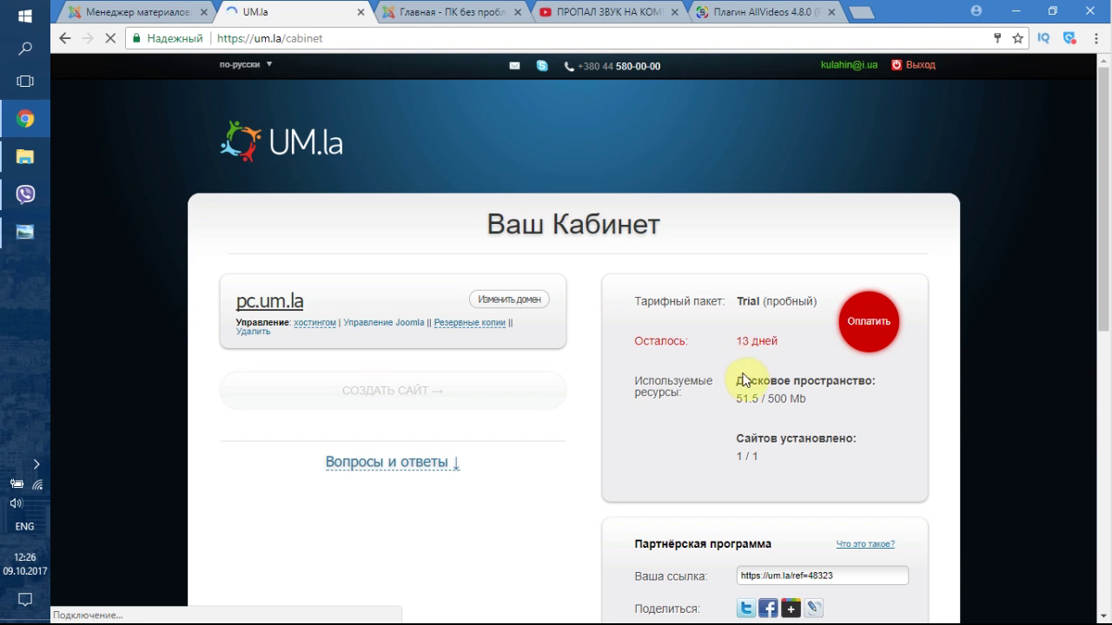
pyautogui.scroll(-1, 743, 380)
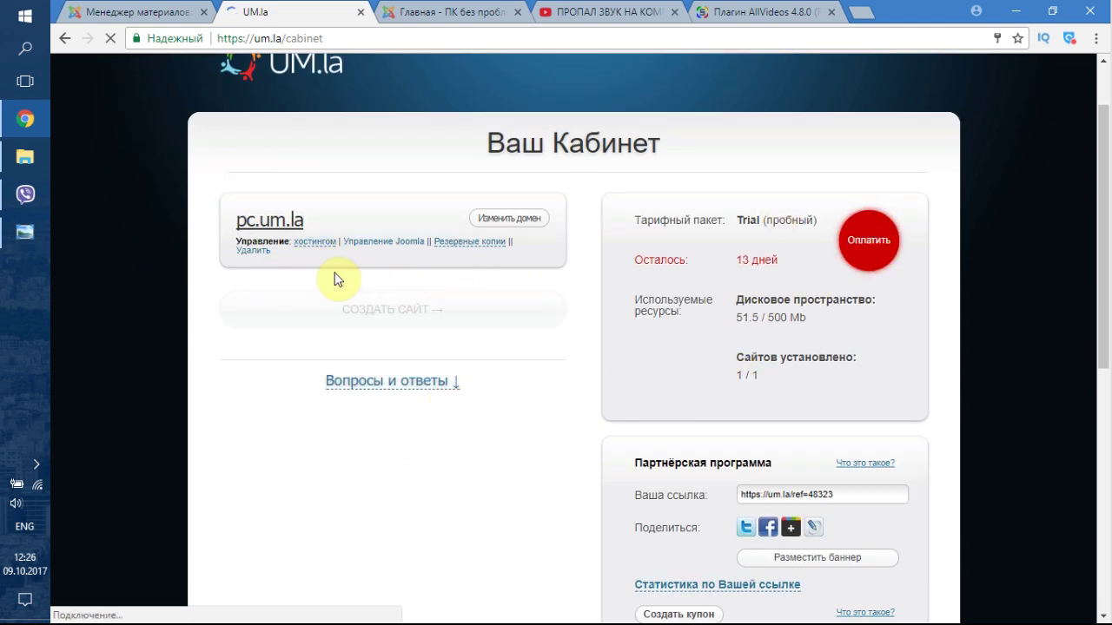
pyautogui.click(871, 255)
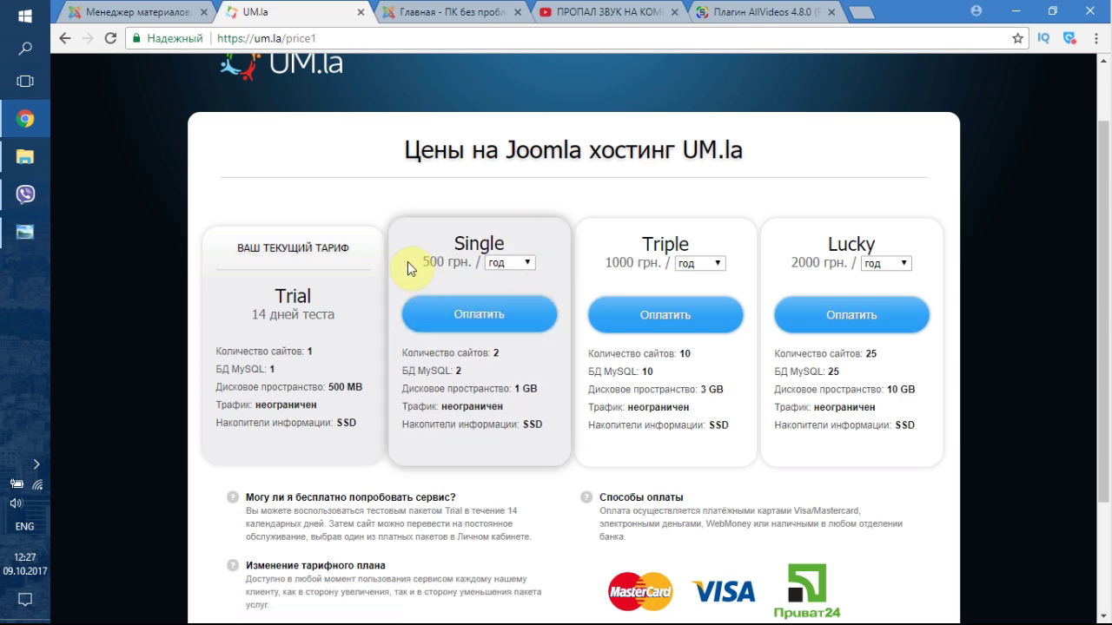
# - Order the Single hosting plan at 500 грн and begin entering a coupon
pyautogui.click(471, 322)
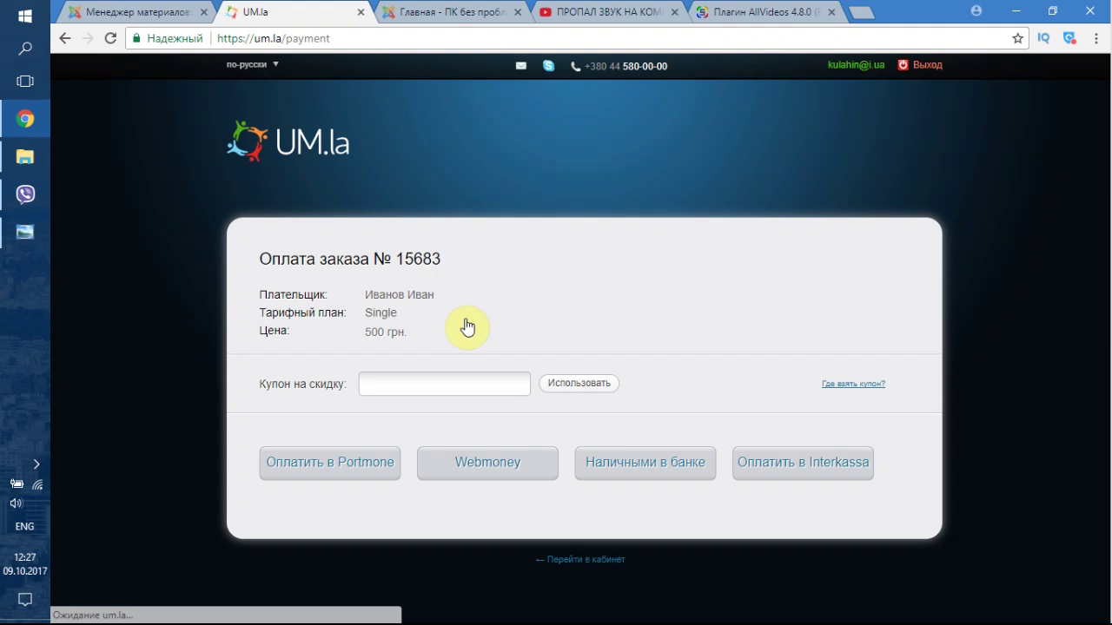
pyautogui.click(408, 382)
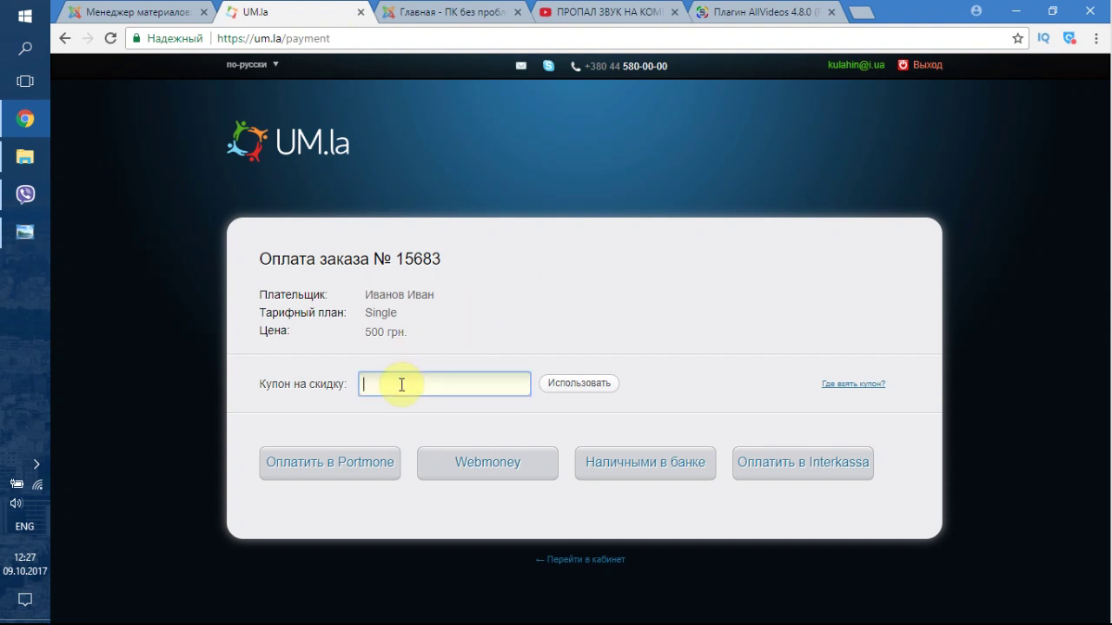
pyautogui.write('pk01')
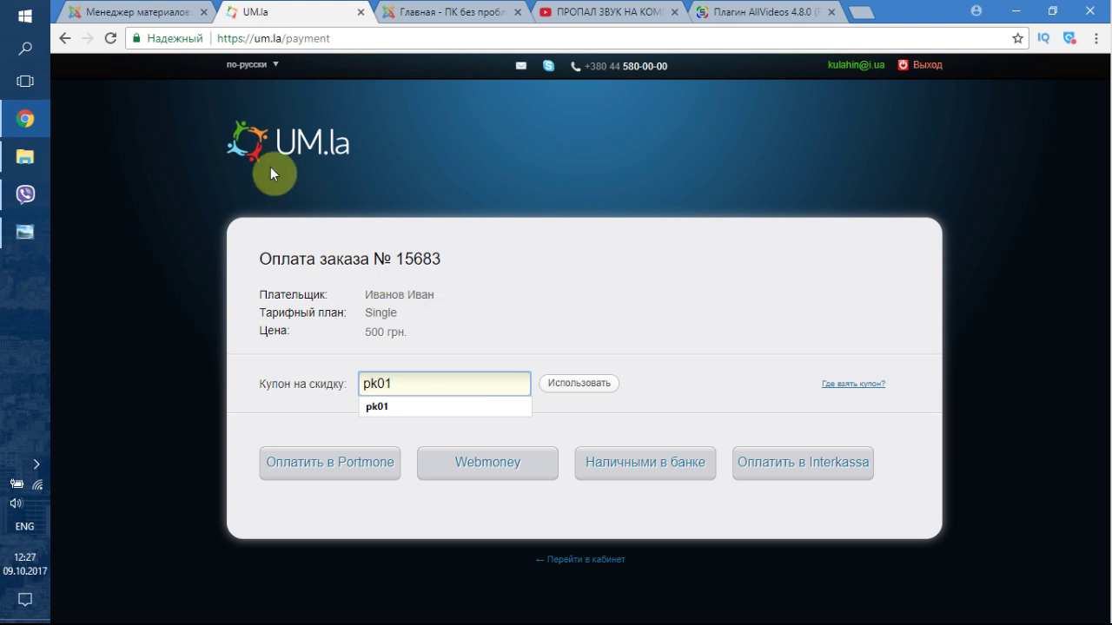
# - Leave the order unpaid, return to the UM.la cabinet, then go to the AllVideos plugin tab
pyautogui.click(274, 143)
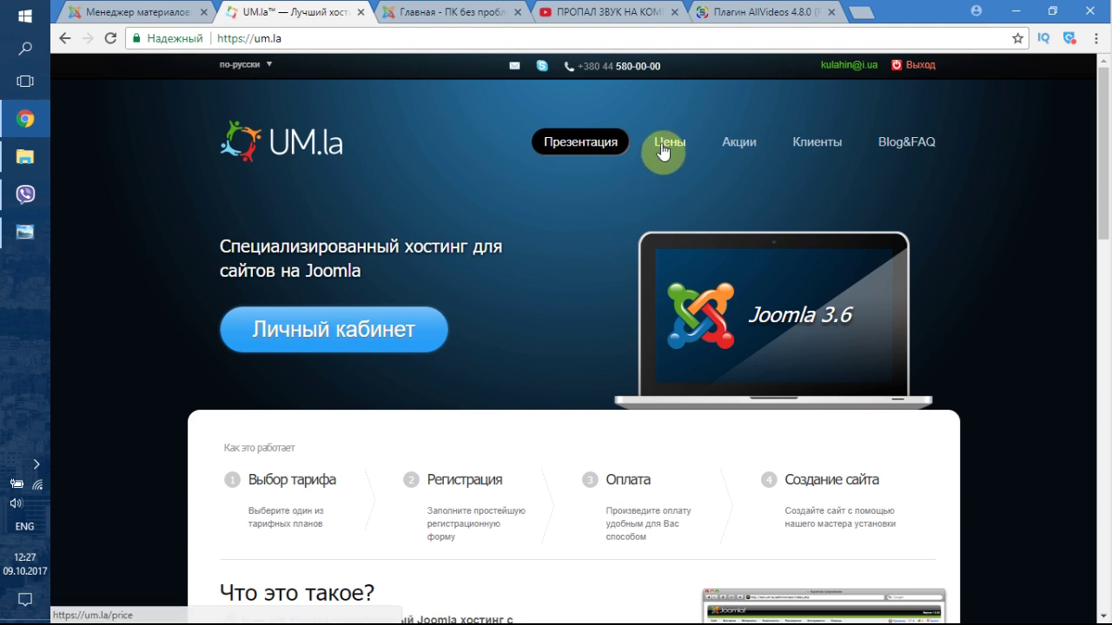
pyautogui.click(834, 65)
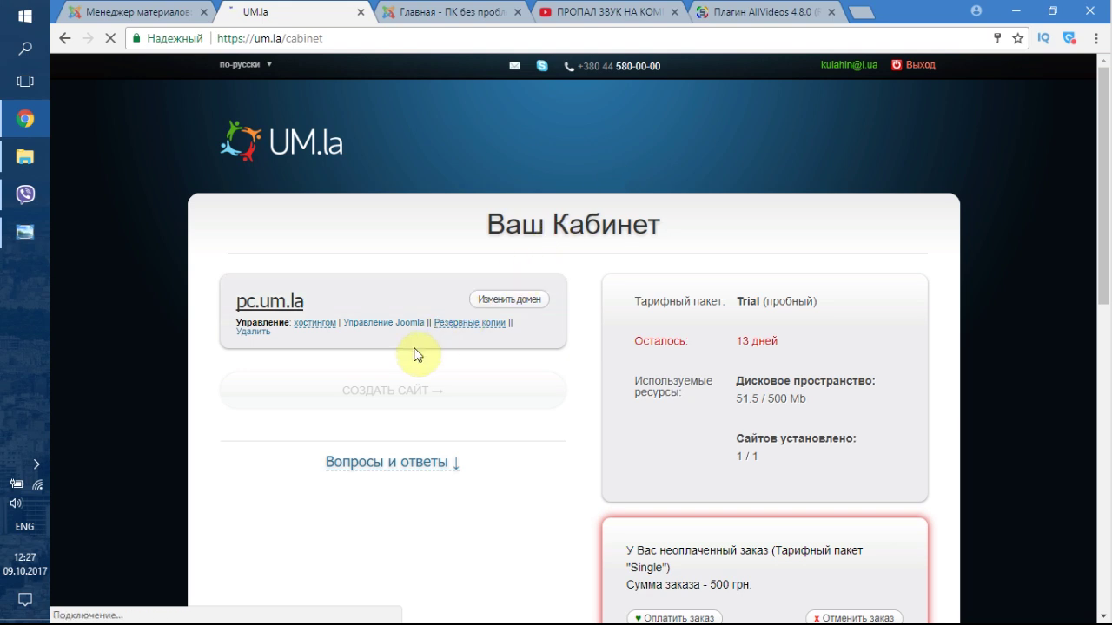
pyautogui.scroll(-1, 417, 355)
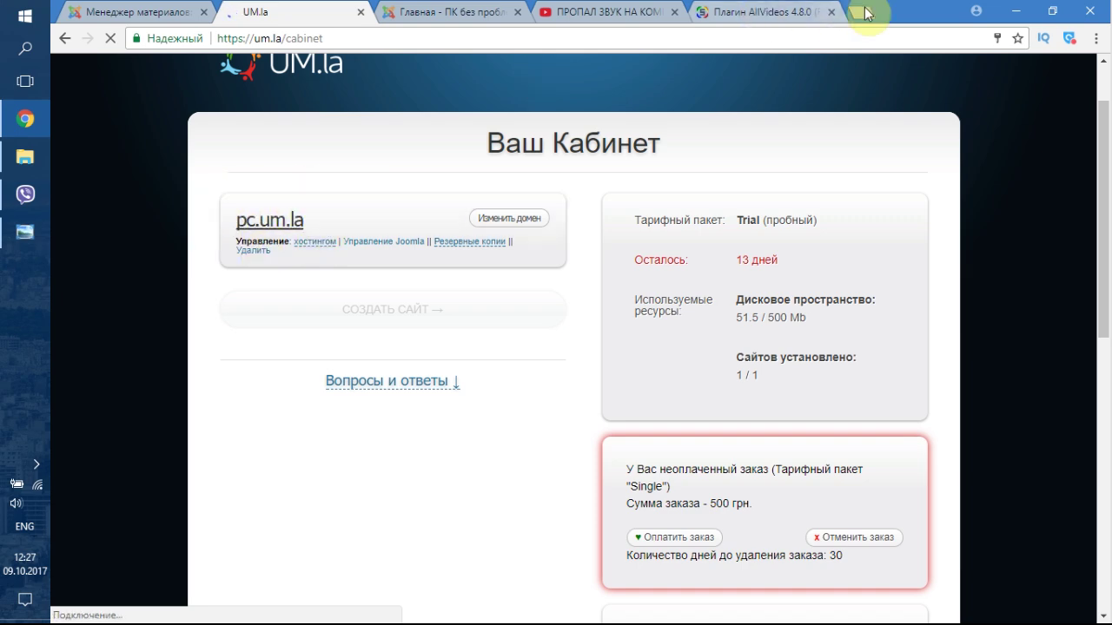
pyautogui.click(721, 16)
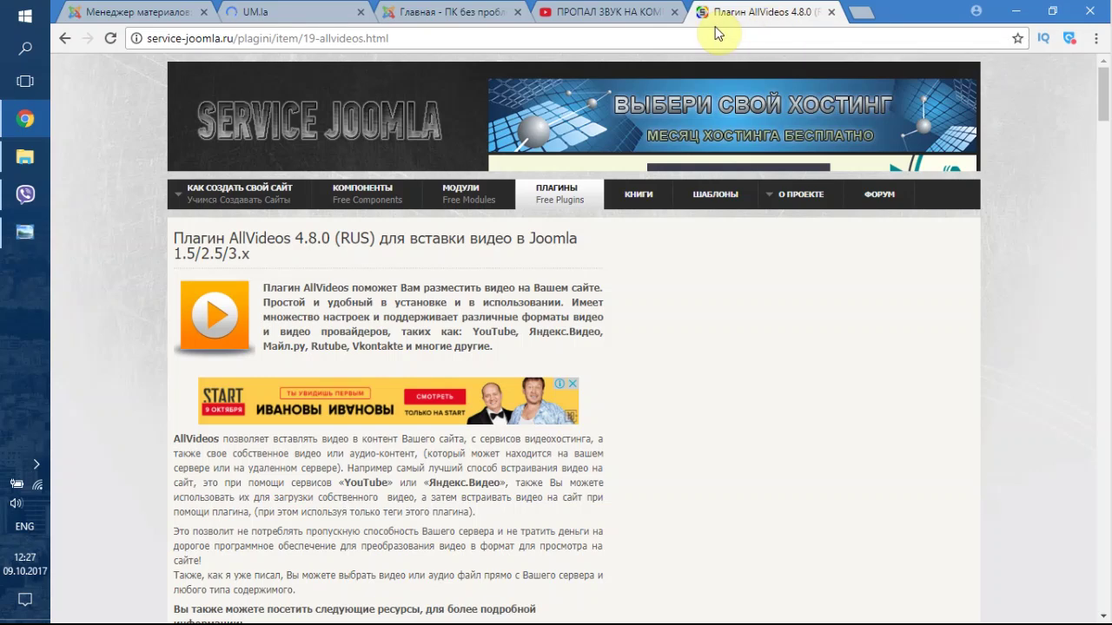
# - Search Google for 'зарегистровать домен' and scroll through the domain registrar results
pyautogui.click(709, 35)
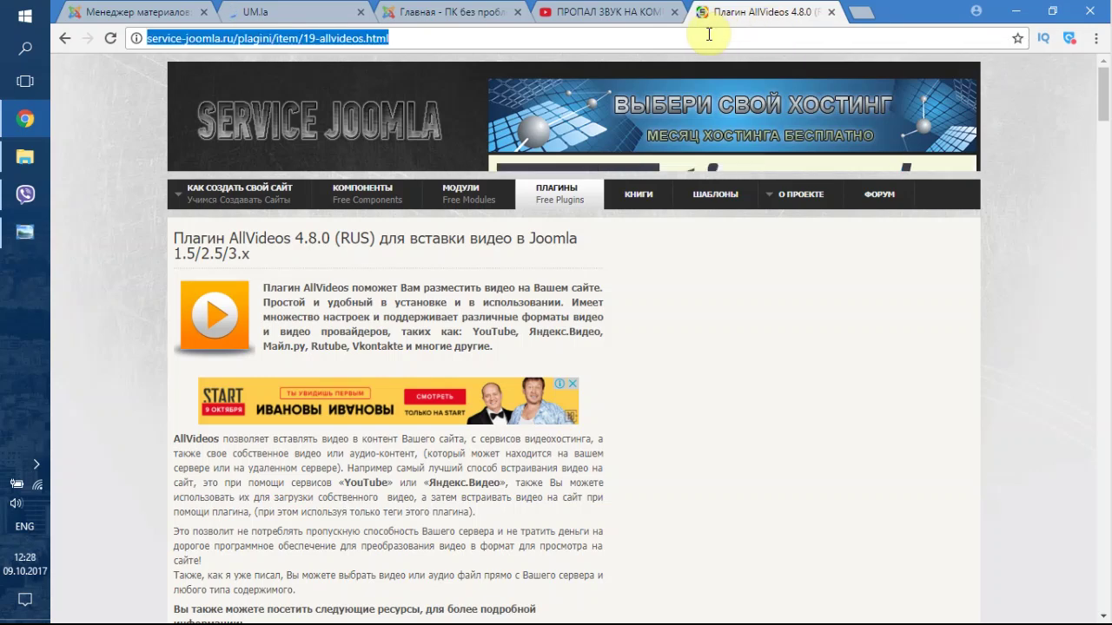
pyautogui.write('pfh')
pyautogui.press('BackSpace')
pyautogui.press('BackSpace')
pyautogui.press('BackSpace')
pyautogui.press('BackSpace')
pyautogui.hotkey('alt', 'shift')
pyautogui.write('зарегистровать ')
pyautogui.write('домен')
pyautogui.press('Return')
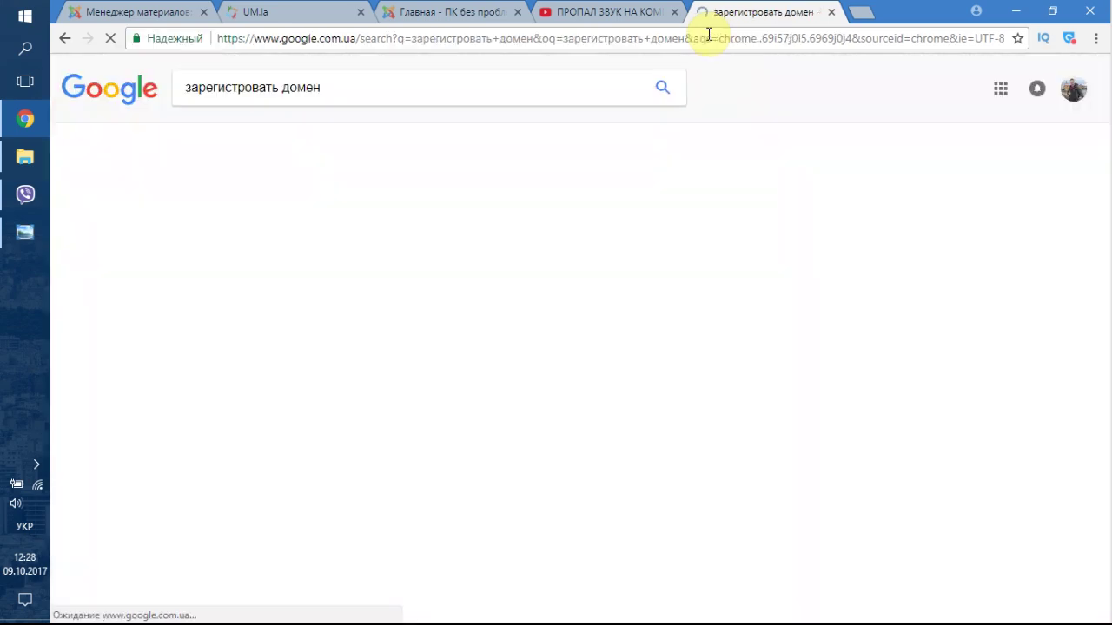
pyautogui.scroll(-2, 326, 314)
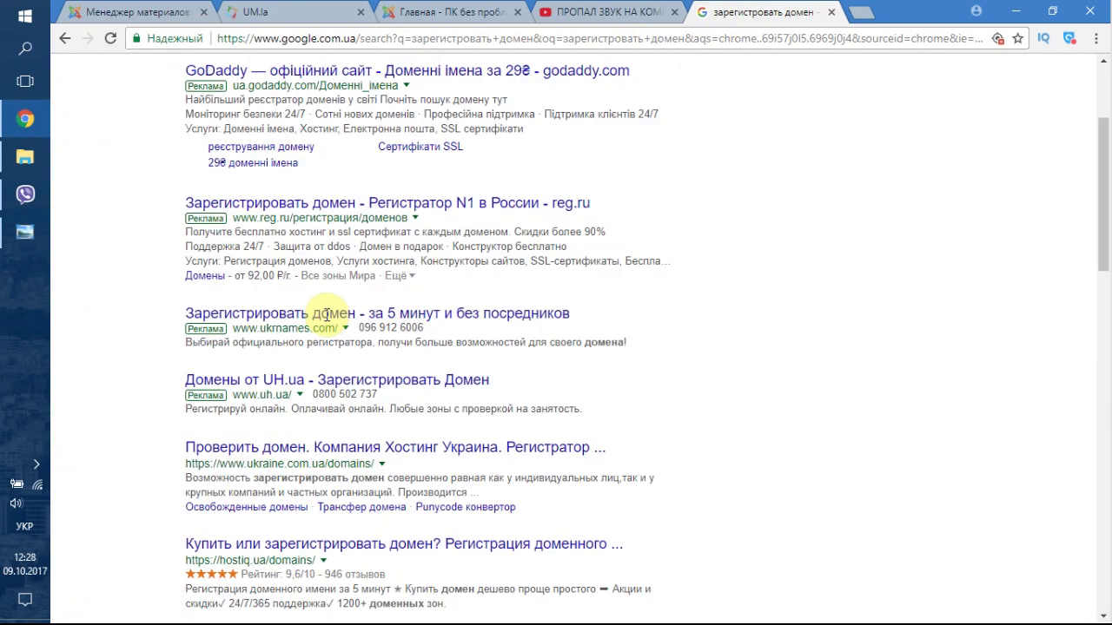
pyautogui.scroll(-2, 326, 314)
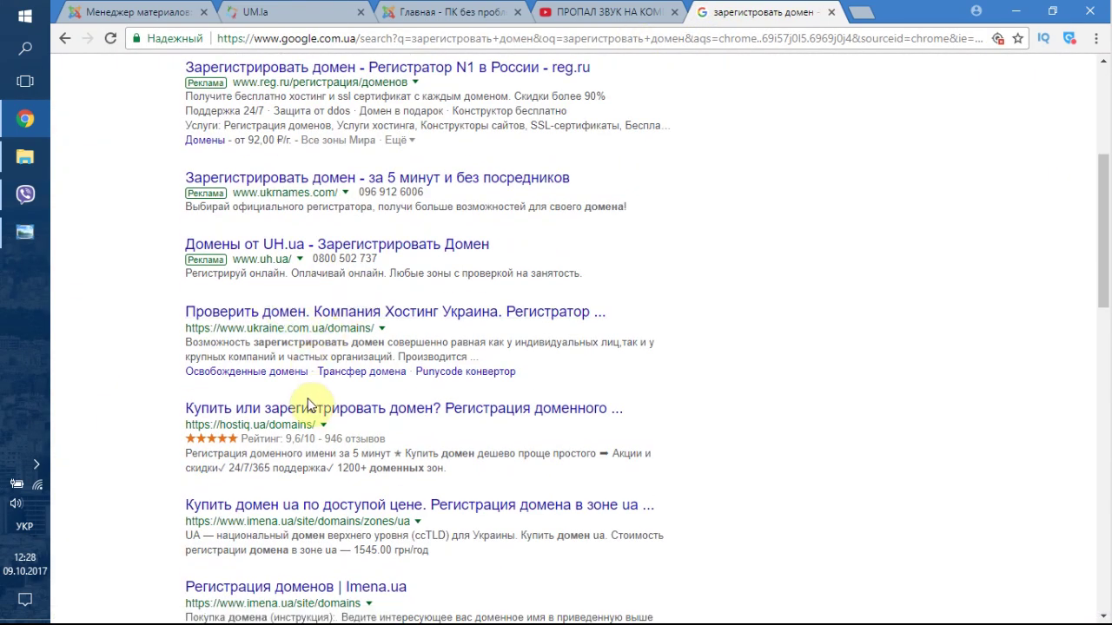
pyautogui.scroll(-2, 309, 415)
# - Check imena.ua's Ukrainian domain prices (COM.UA 288.00 грн), then return to the UM.la cabinet
pyautogui.click(282, 349)
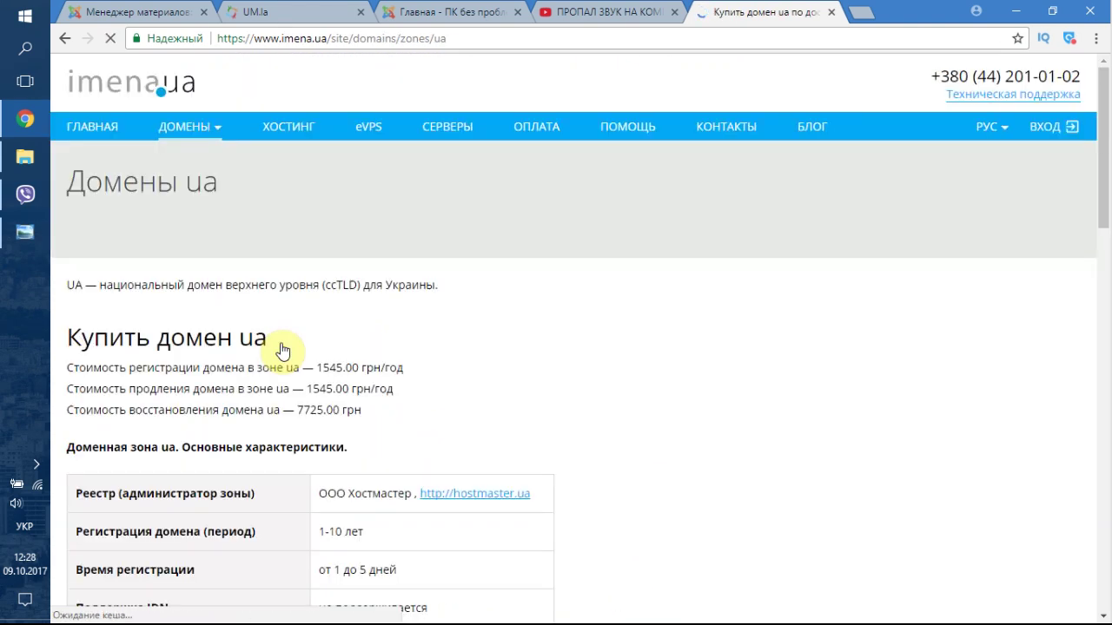
pyautogui.scroll(-3, 399, 304)
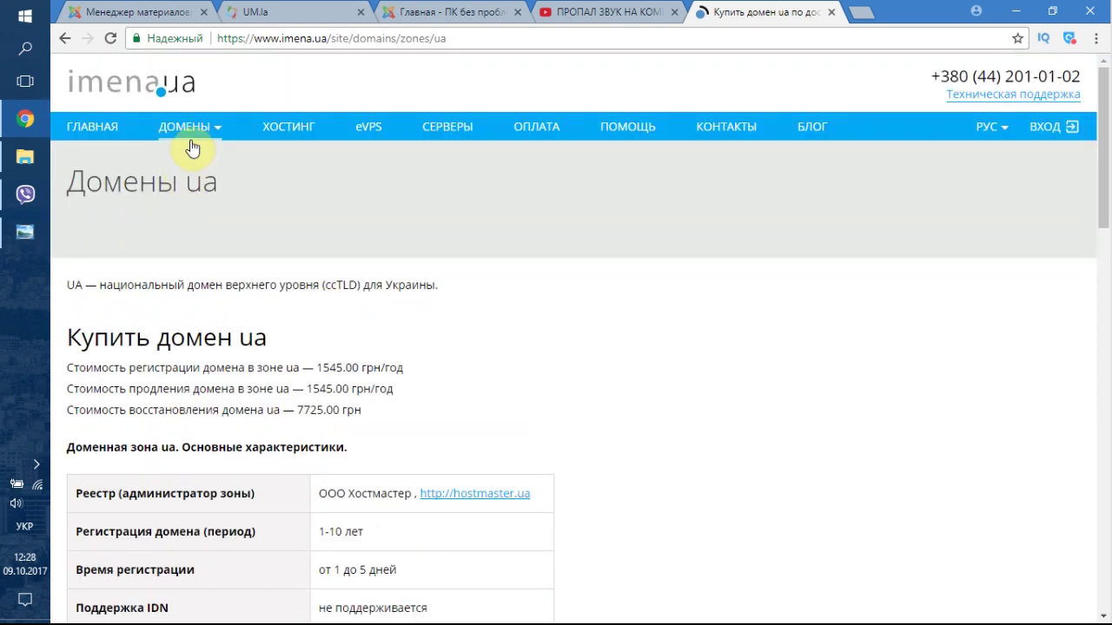
pyautogui.click(181, 132)
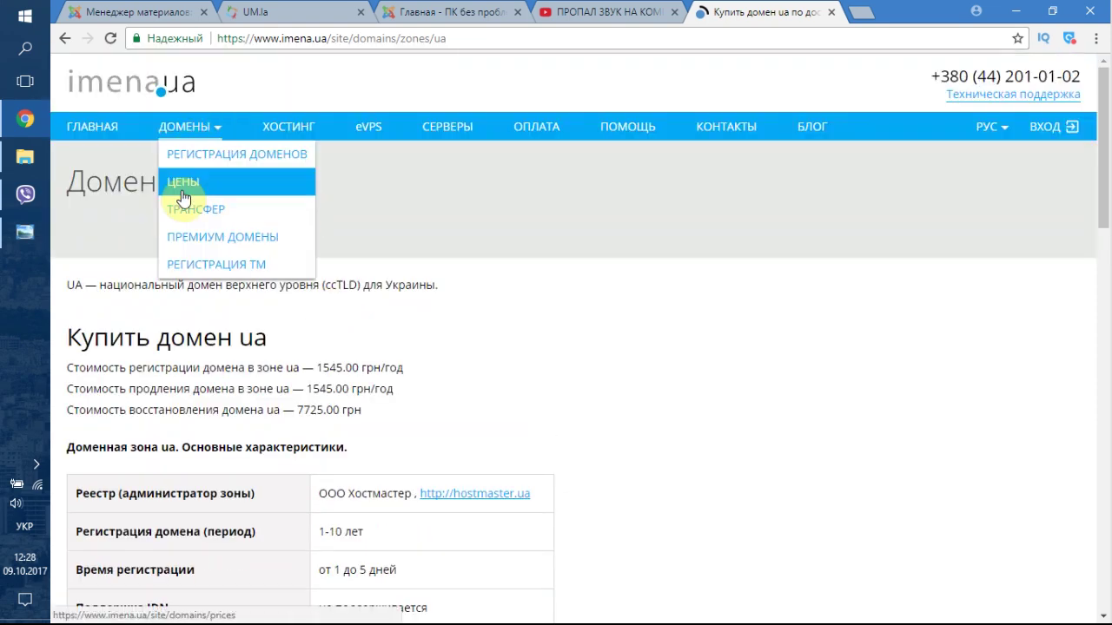
pyautogui.click(182, 198)
pyautogui.scroll(-3, 365, 318)
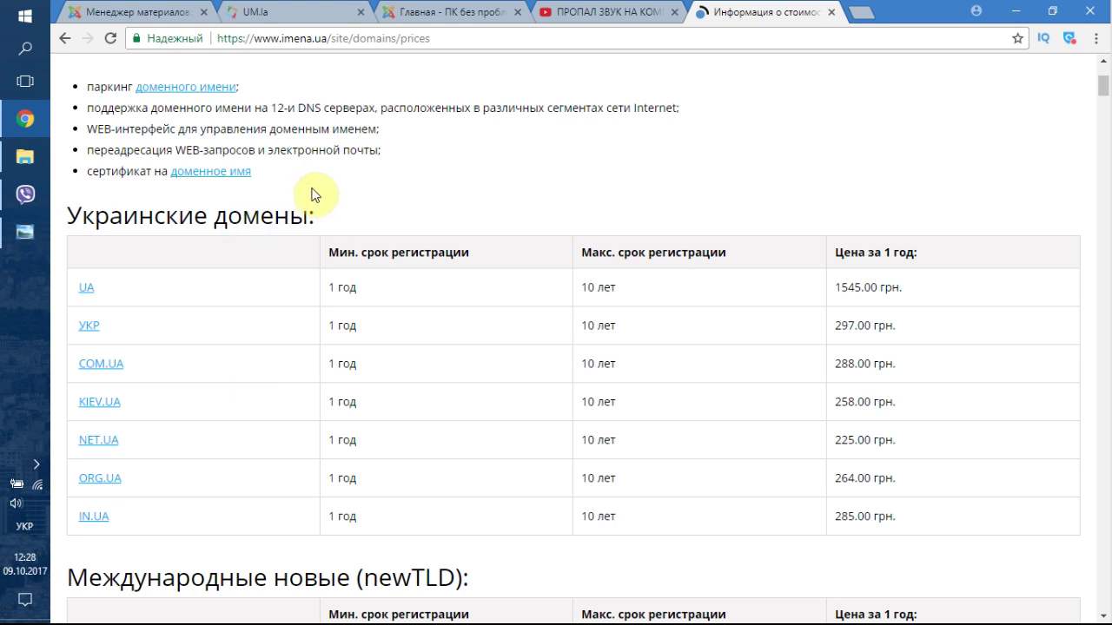
pyautogui.click(304, 16)
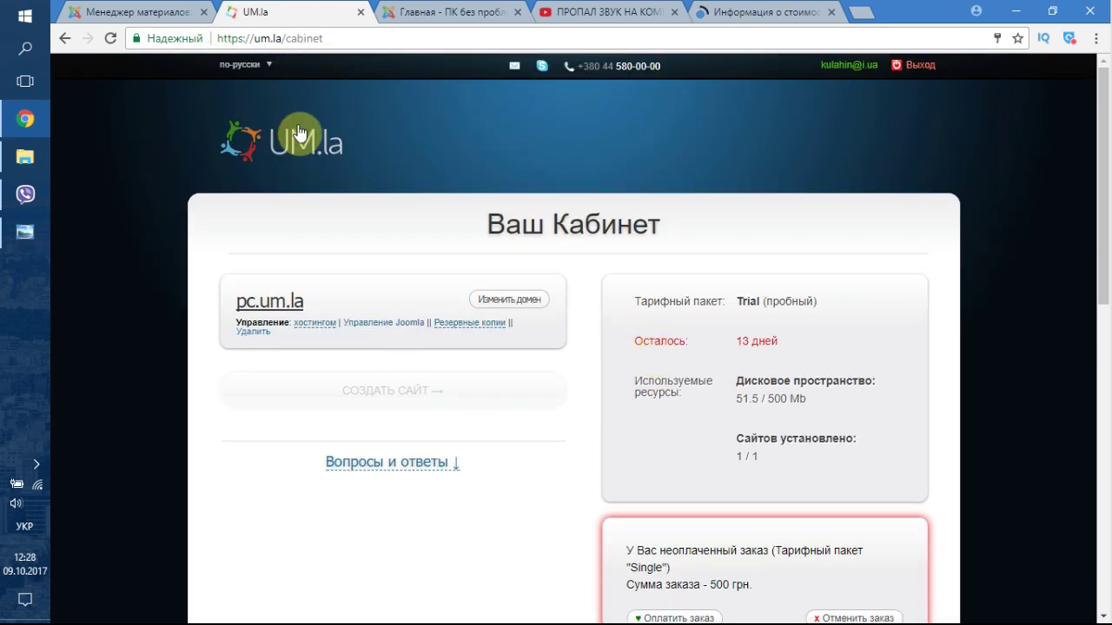
# - Start a domain change and correct the new domain field to gram.com.ua
pyautogui.click(497, 299)
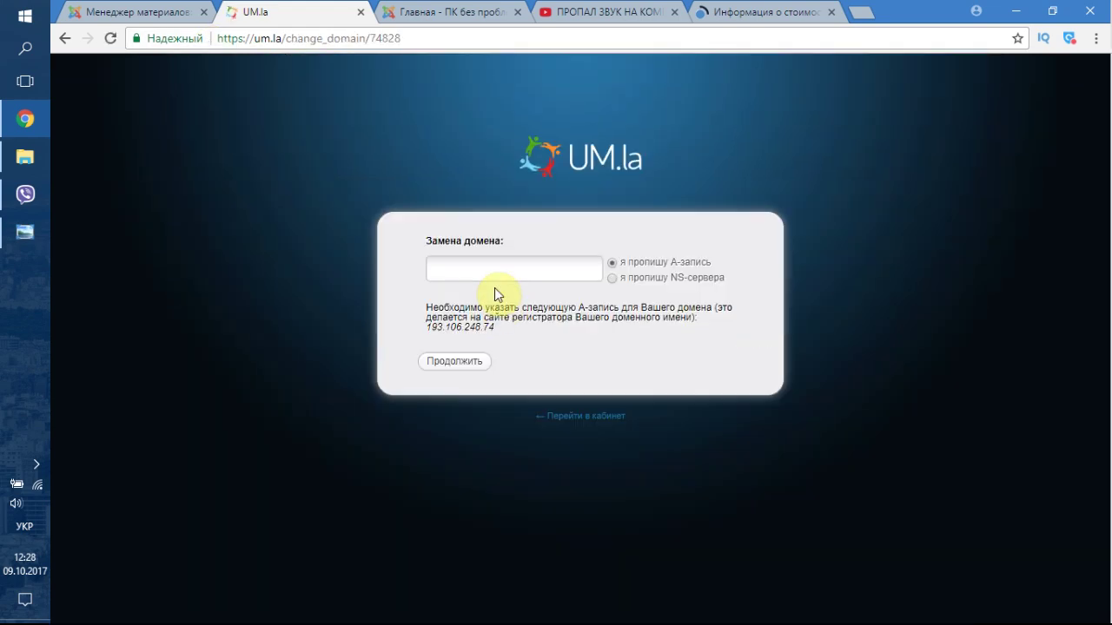
pyautogui.click(499, 273)
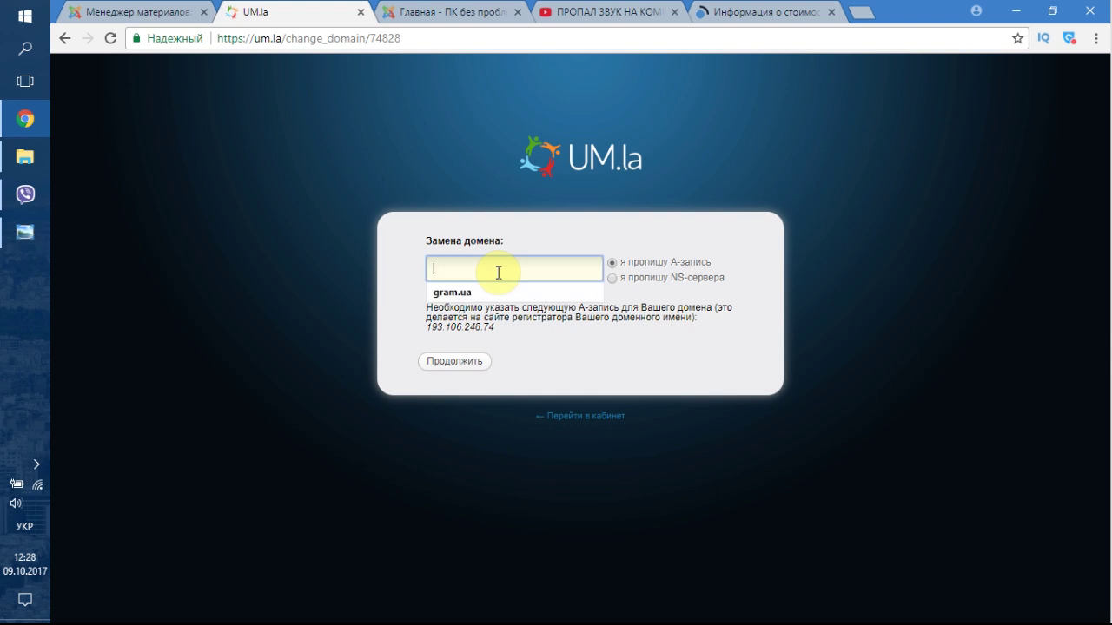
pyautogui.press('Down')
pyautogui.press('Return')
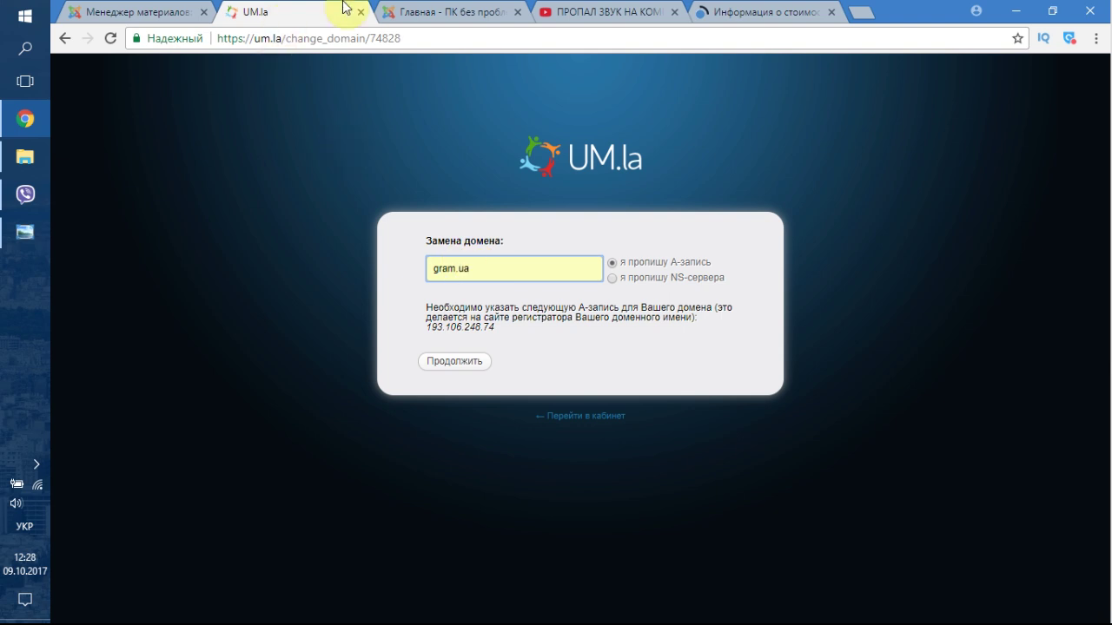
pyautogui.click(467, 271)
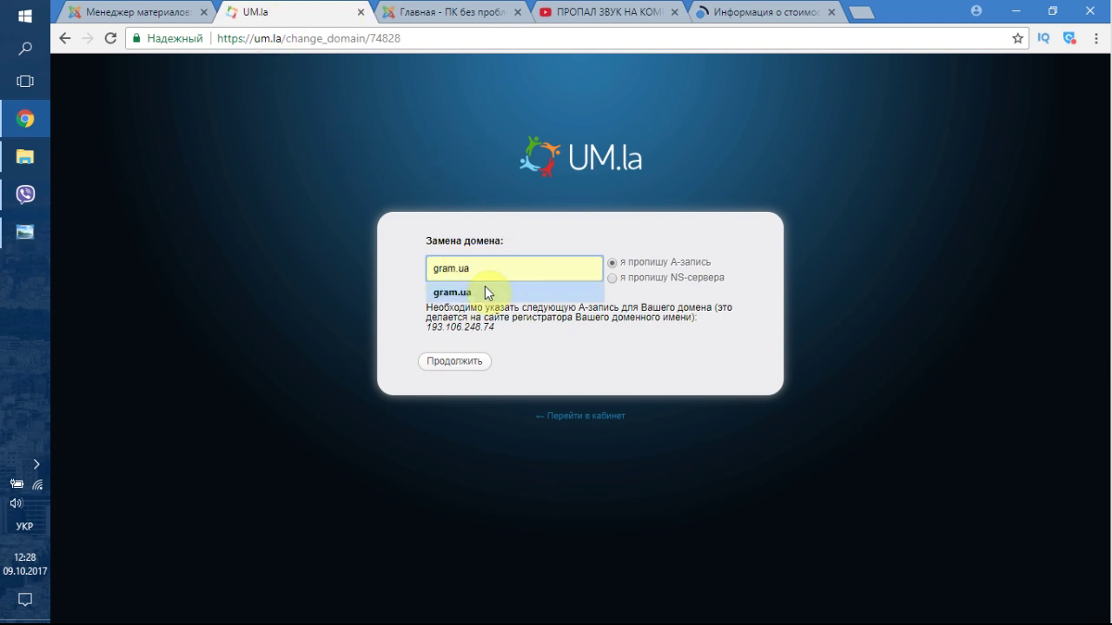
pyautogui.write('сщ')
pyautogui.press('BackSpace')
pyautogui.press('BackSpace')
pyautogui.press('BackSpace')
pyautogui.press('BackSpace')
pyautogui.hotkey('alt', 'shift')
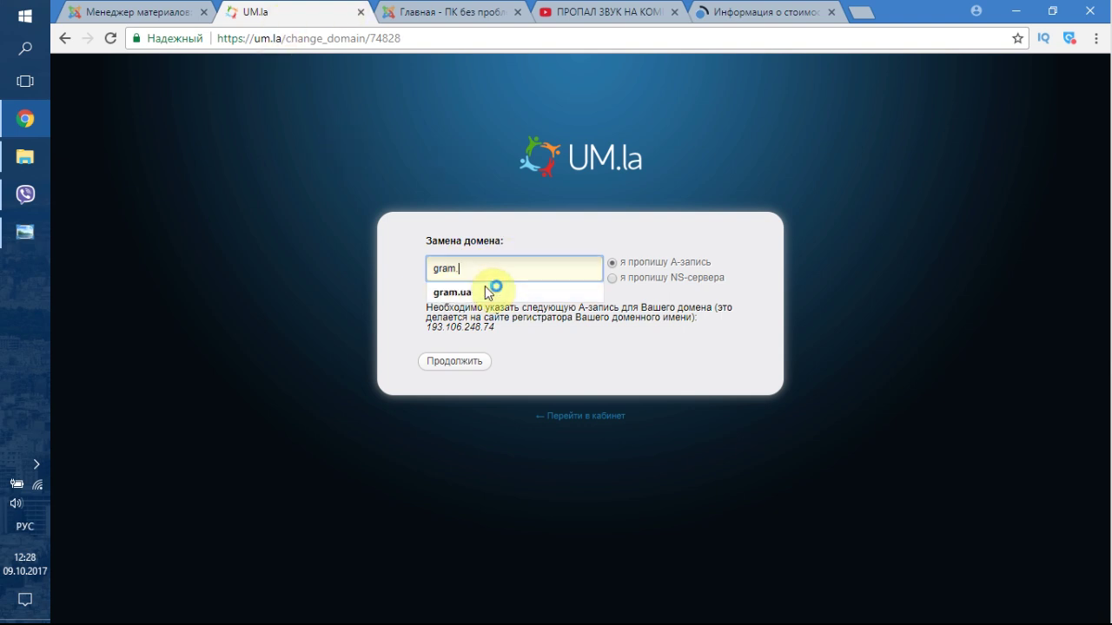
pyautogui.write('сщ')
pyautogui.press('BackSpace')
pyautogui.press('BackSpace')
pyautogui.hotkey('alt', 'shift')
pyautogui.write('com.ua')
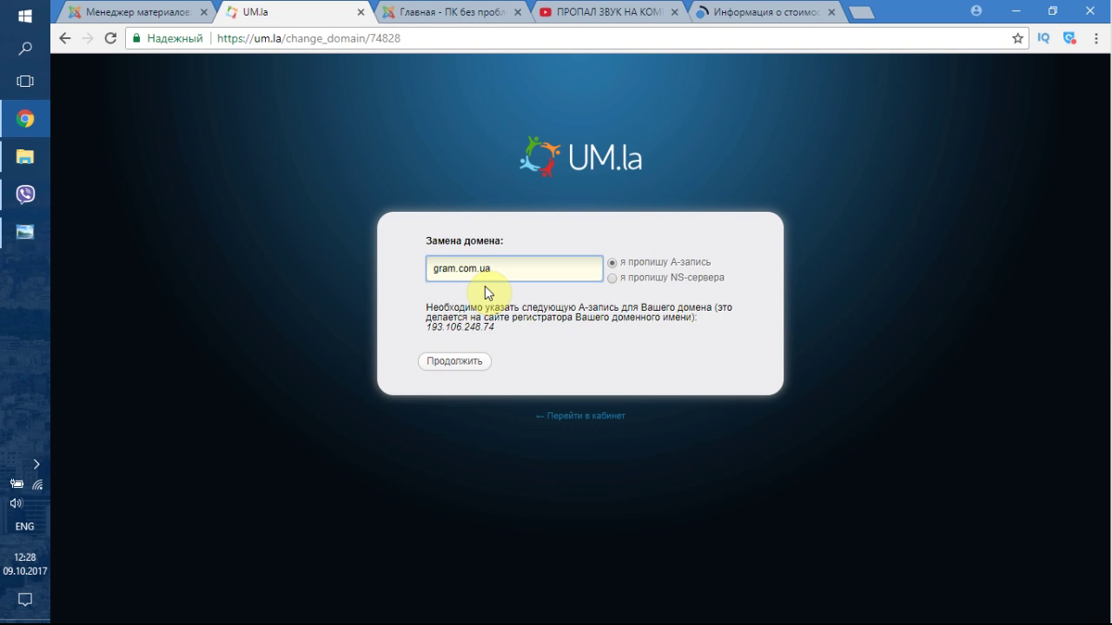
# - Choose the 'я пропишу NS-сервера' option and submit the gram.com.ua domain settings
pyautogui.click(613, 278)
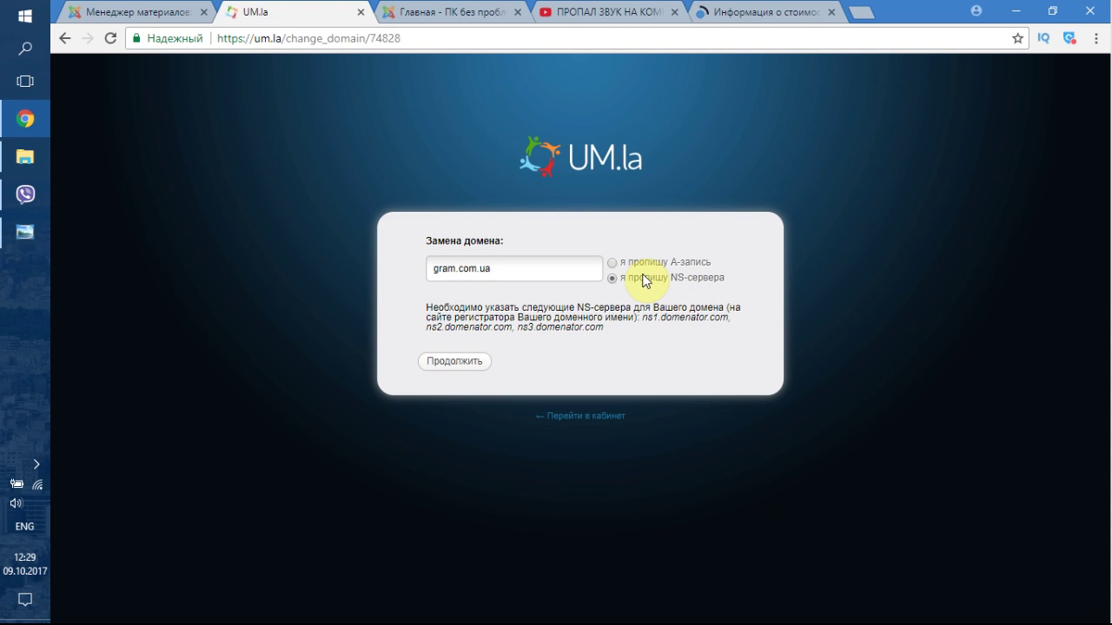
pyautogui.moveTo(426, 328); pyautogui.dragTo(513, 330)
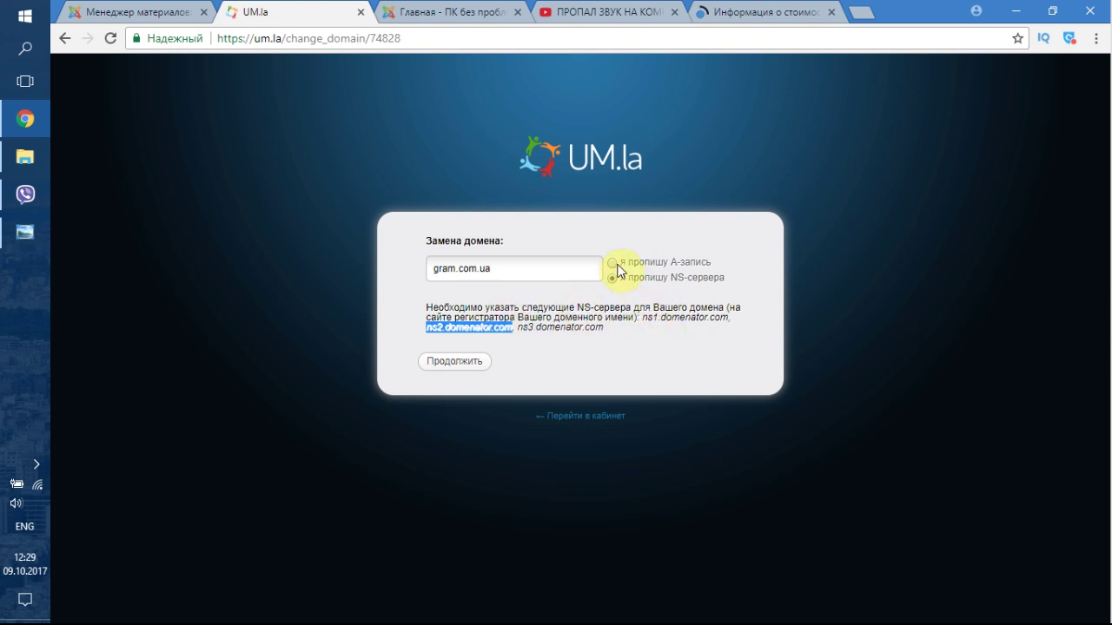
pyautogui.click(614, 263)
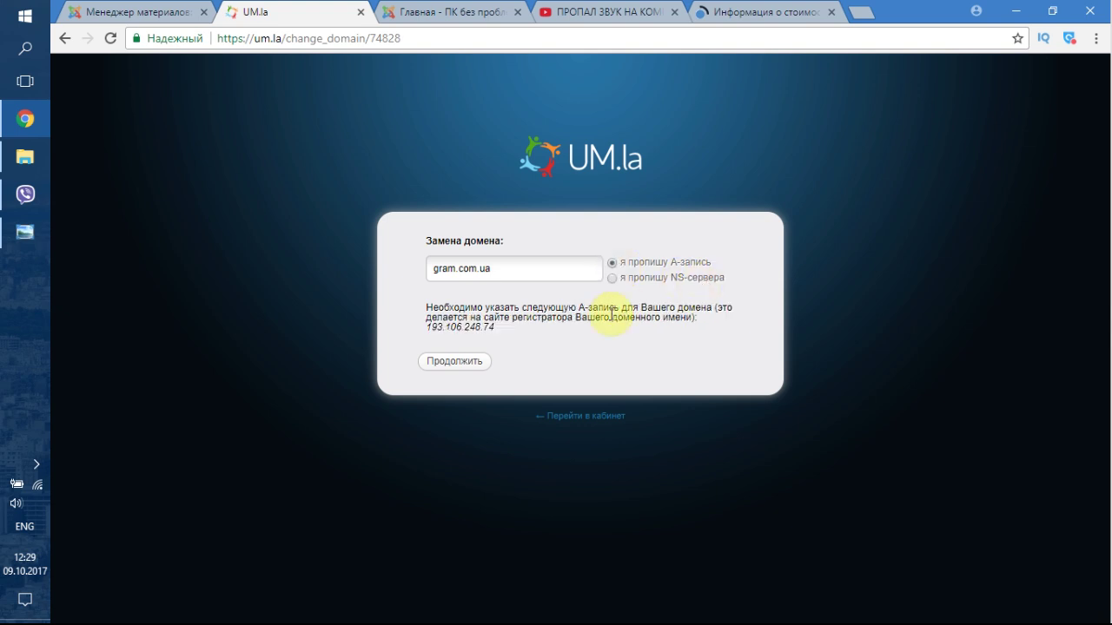
pyautogui.click(614, 278)
pyautogui.click(484, 364)
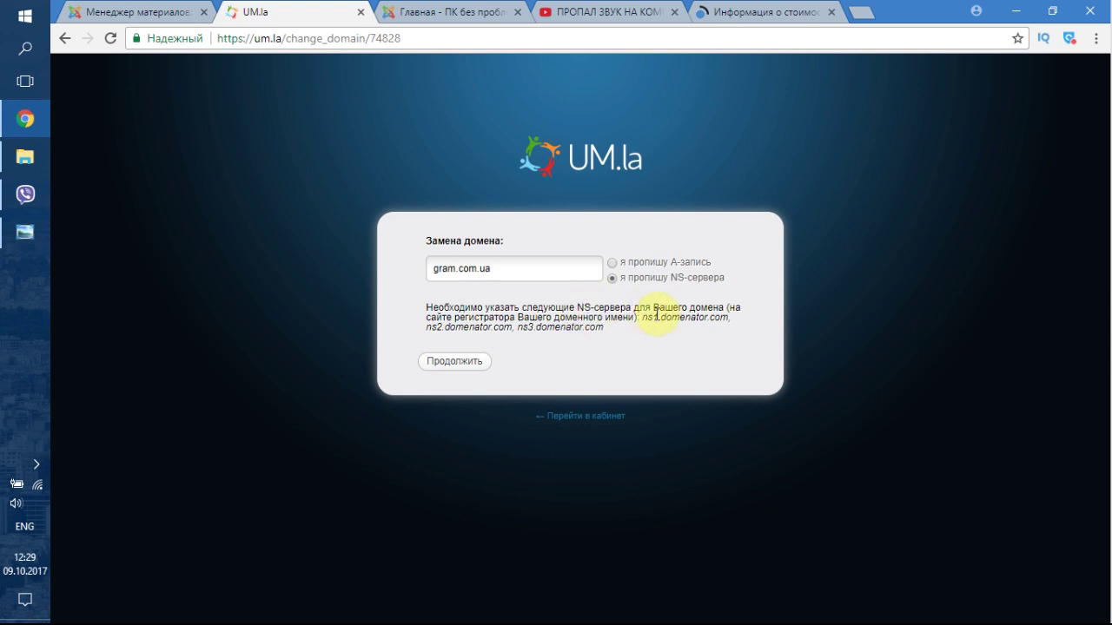
# - Inspect the gram.com.ua entry and the listed ns1–ns3.domenator.com name servers
pyautogui.tripleClick(544, 275)
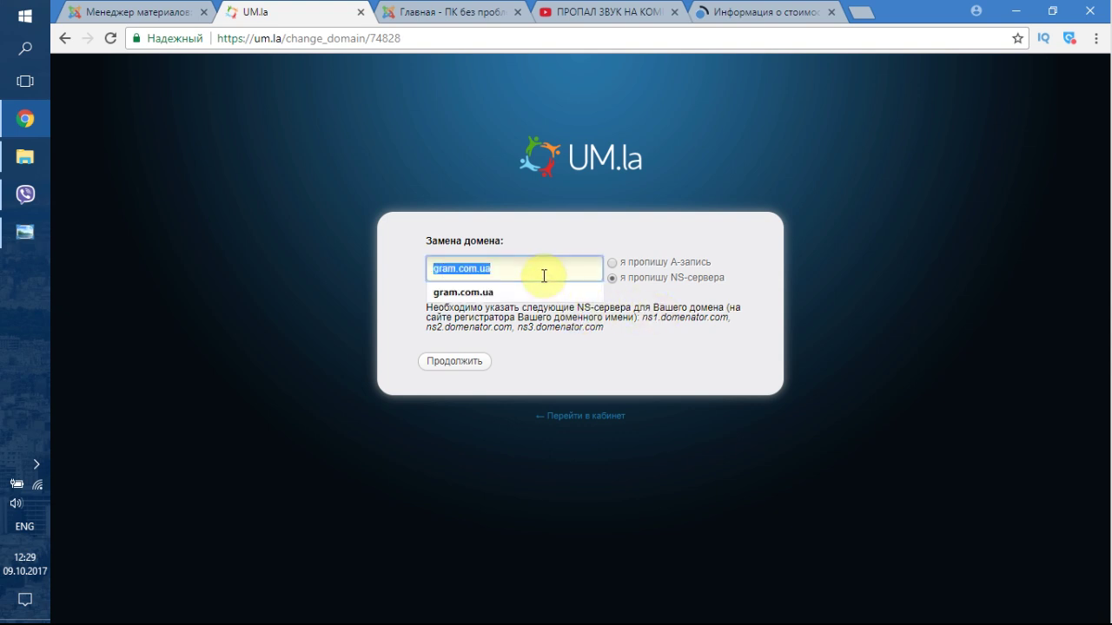
pyautogui.click(640, 320)
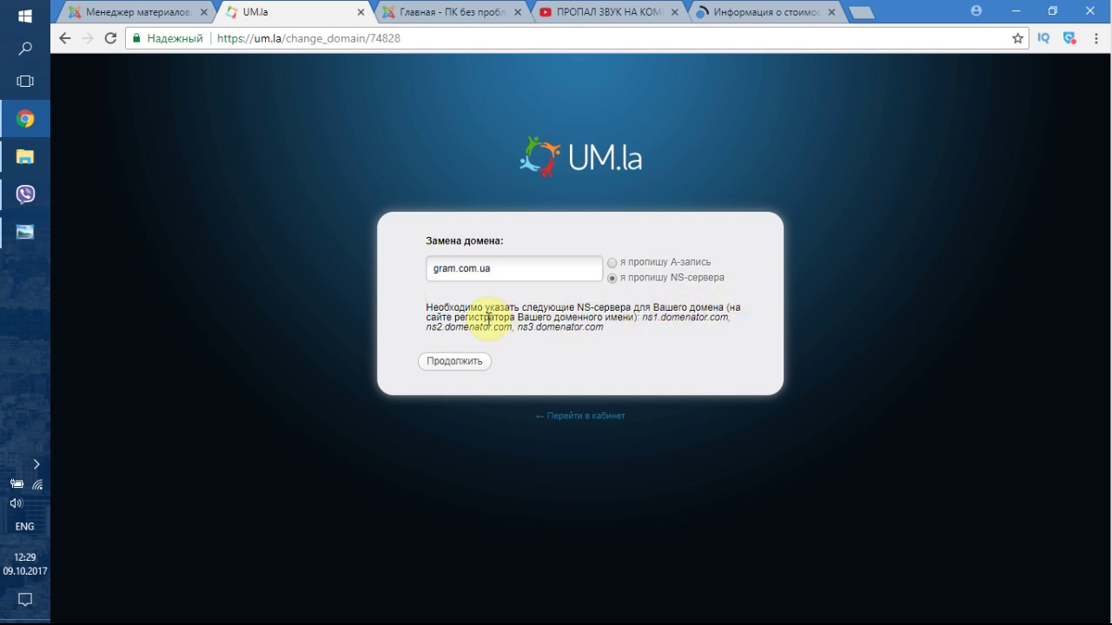
pyautogui.moveTo(437, 268); pyautogui.dragTo(498, 270)
pyautogui.click(497, 269)
pyautogui.doubleClick(499, 273)
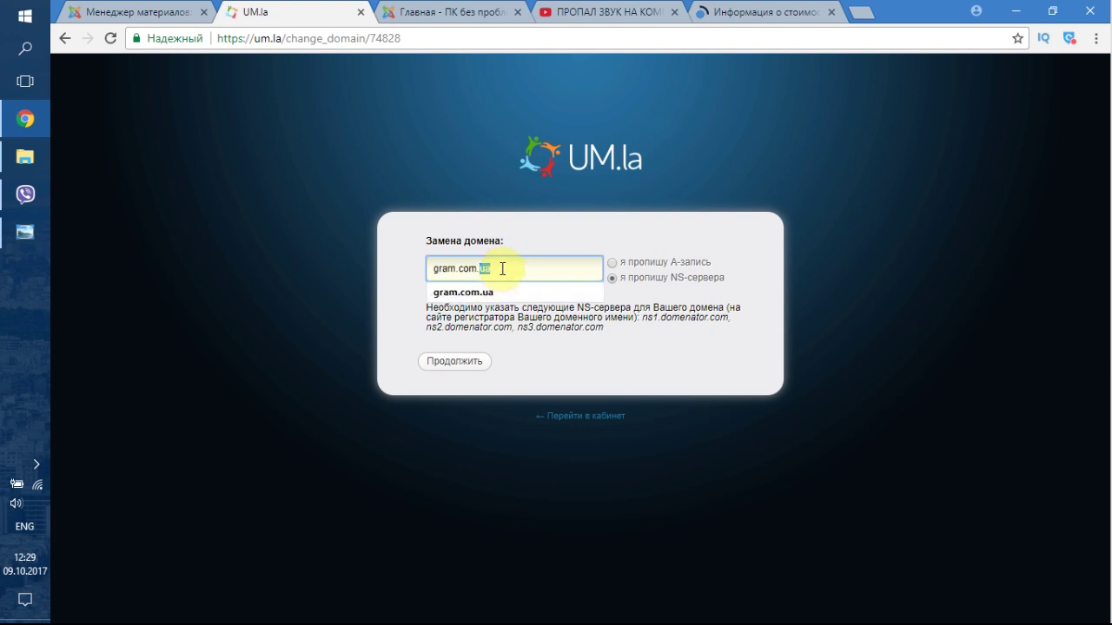
pyautogui.click(502, 269)
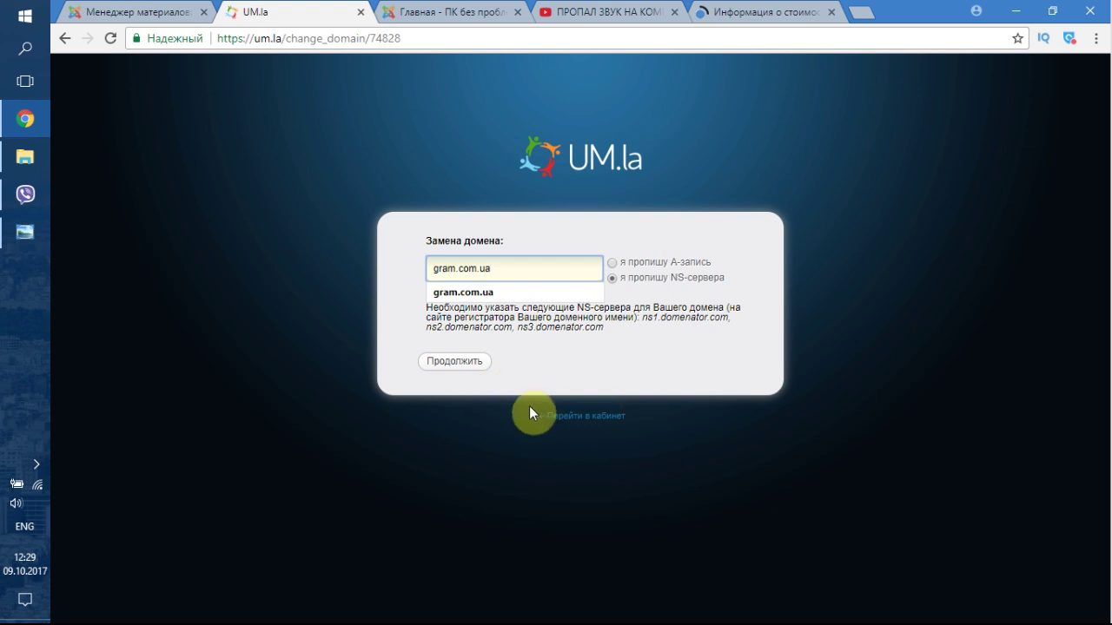
# - Return to the hosting account dashboard and open the pc.um.la site in a new tab
pyautogui.click(551, 415)
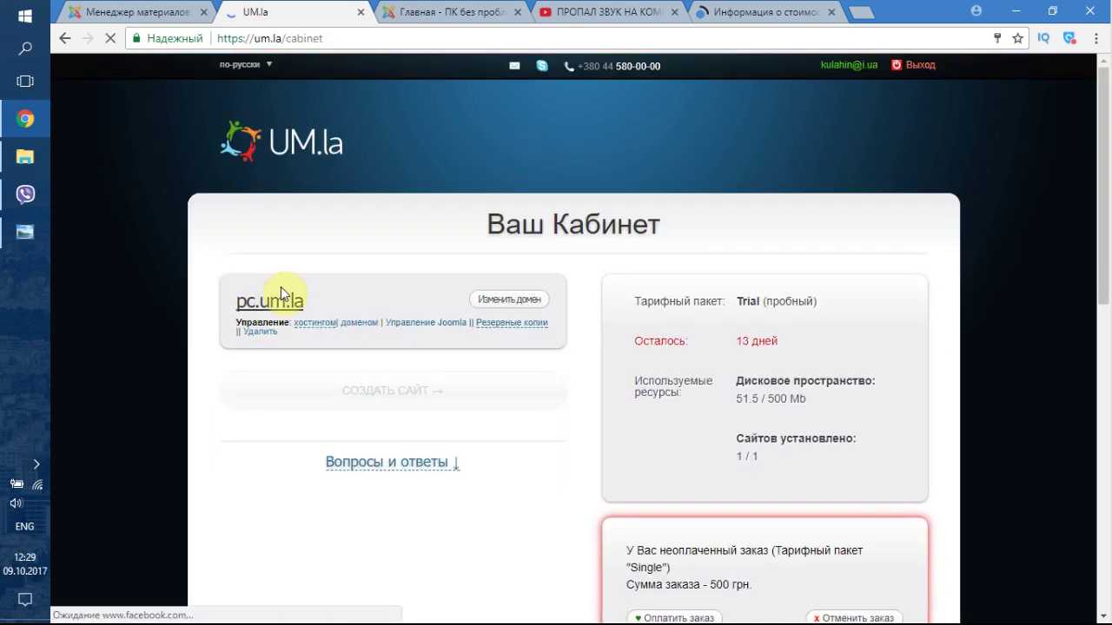
pyautogui.click(295, 299)
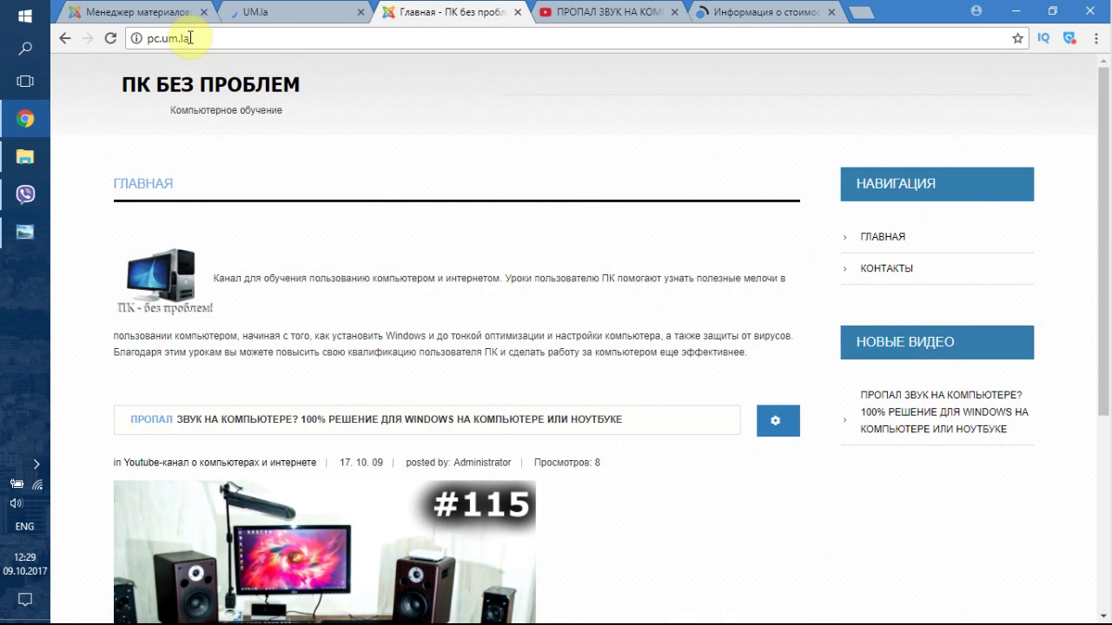
pyautogui.click(150, 36)
pyautogui.click(156, 42)
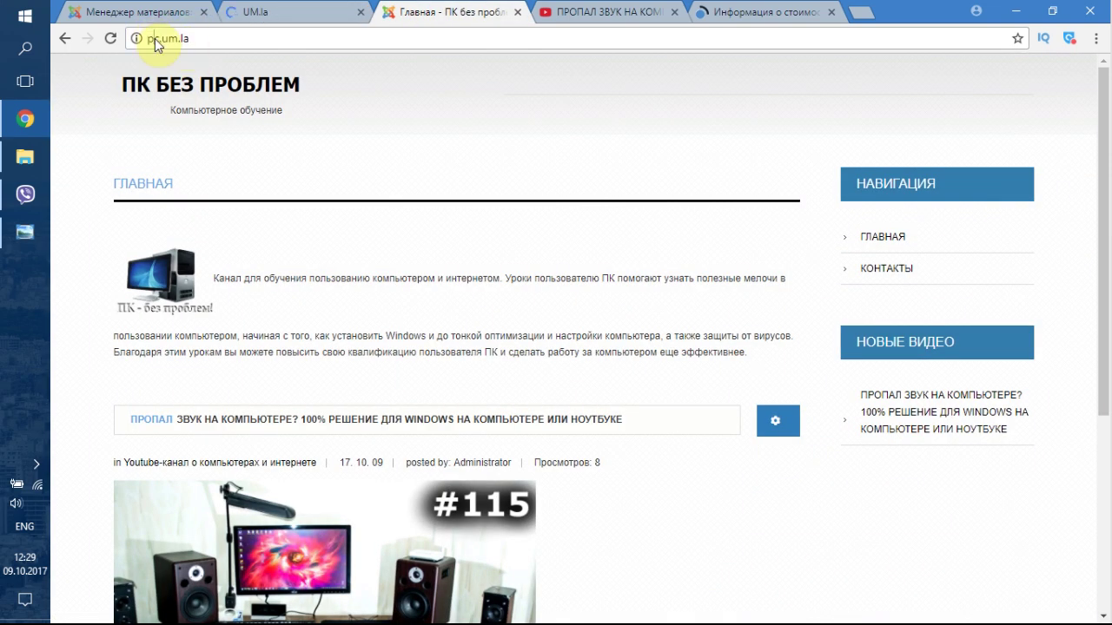
pyautogui.click(153, 39)
pyautogui.click(201, 40)
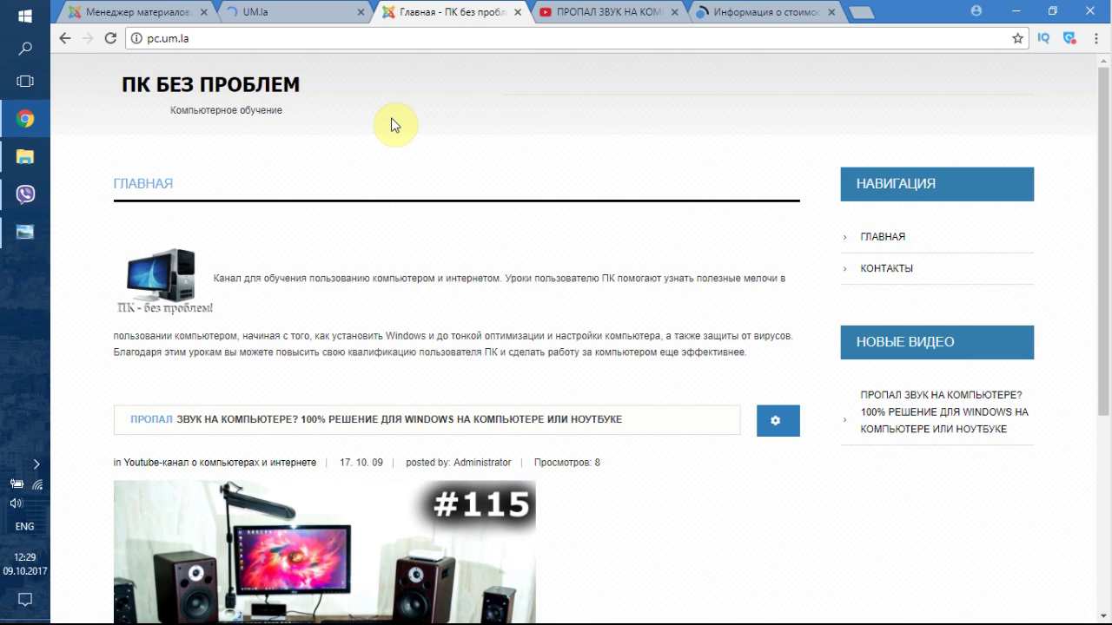
# - Cycle through the article manager and UM.la tabs back to the pc.um.la homepage
pyautogui.hotkey('ctrl', '1')
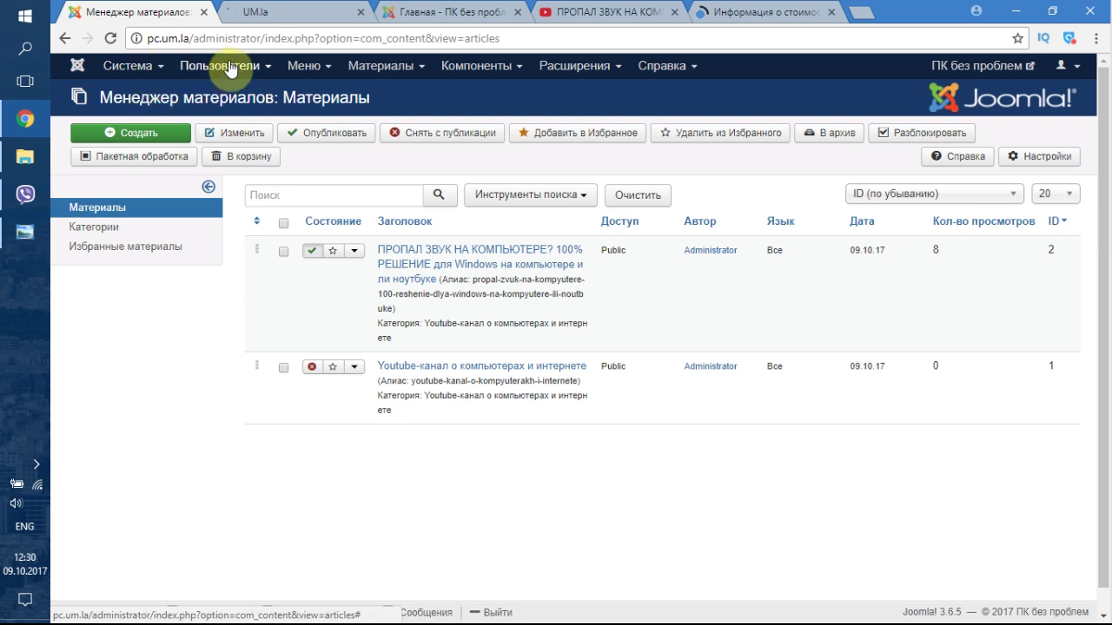
pyautogui.click(279, 11)
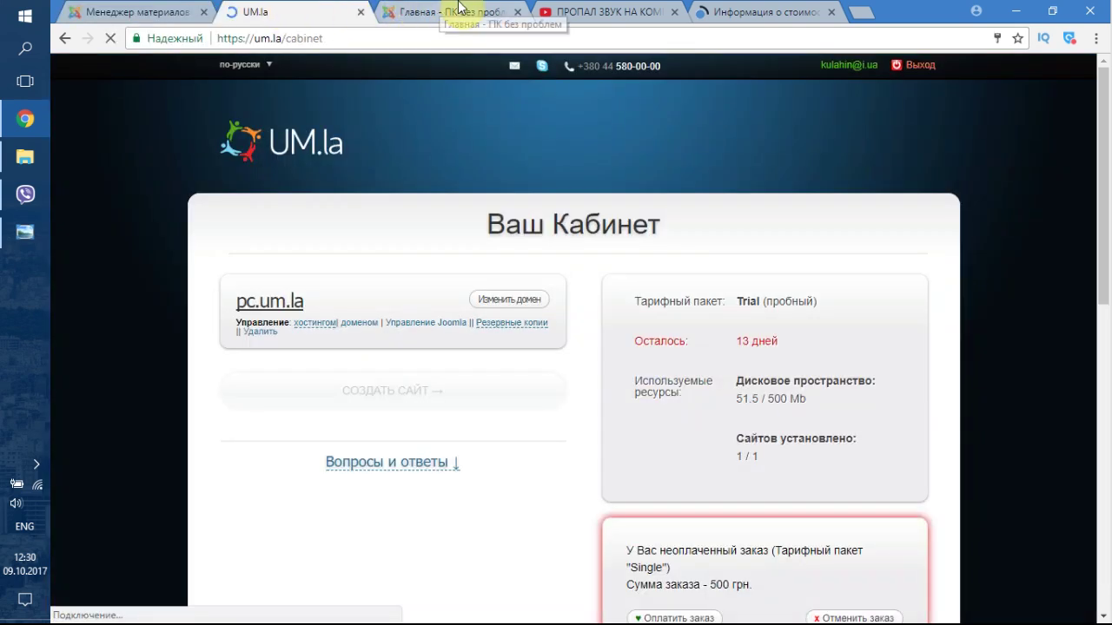
pyautogui.click(174, 13)
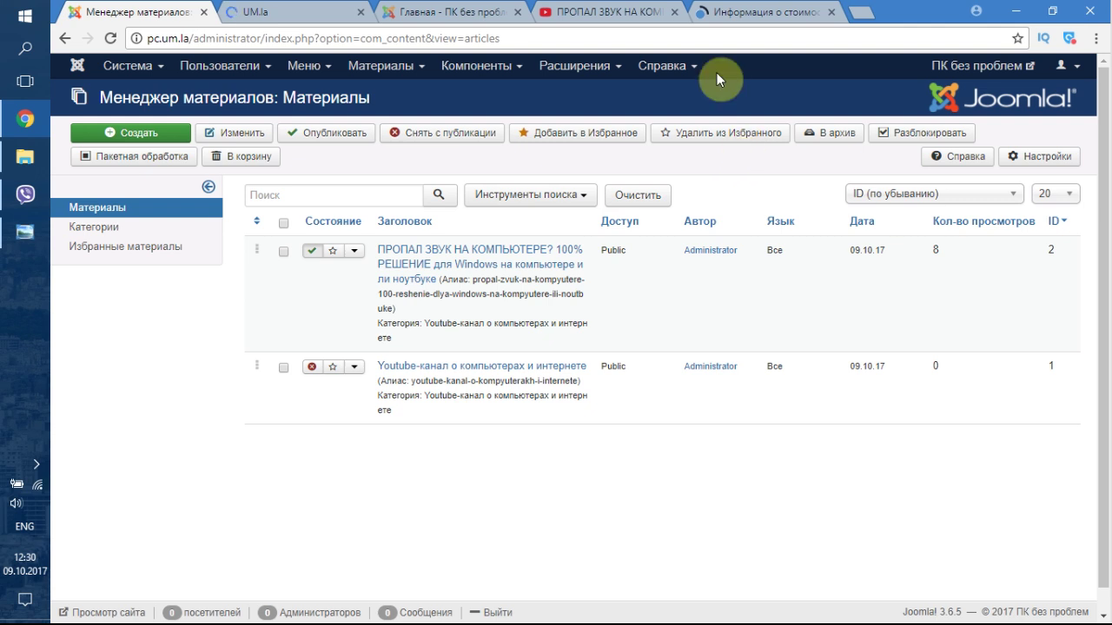
pyautogui.click(453, 11)
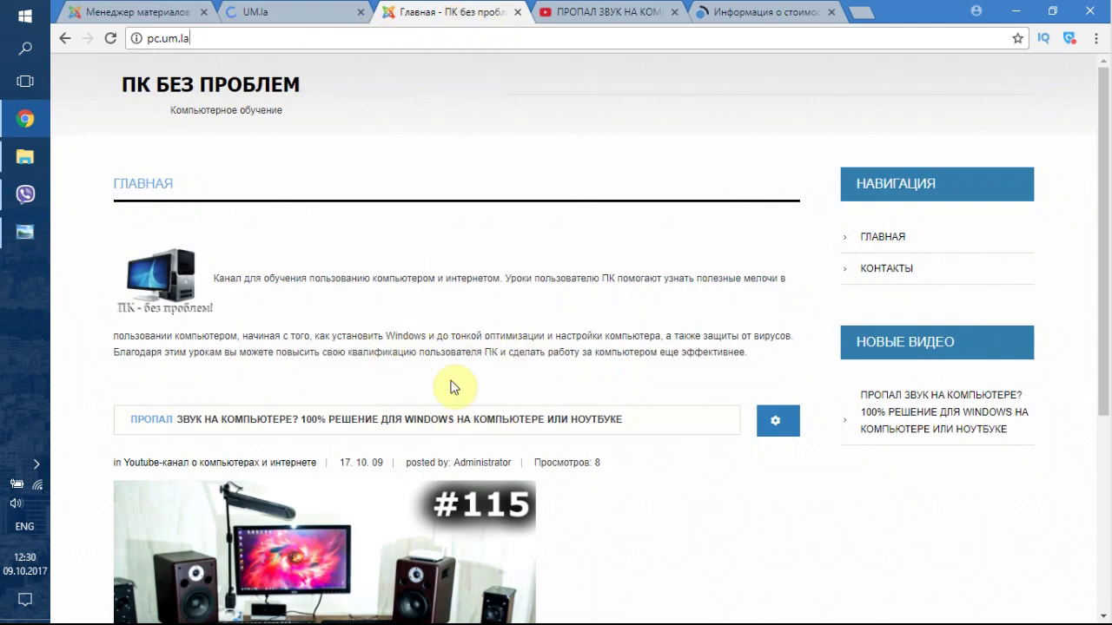
# - Load monolit.co.ua and scroll through the site
pyautogui.click(201, 39)
pyautogui.write('mon')
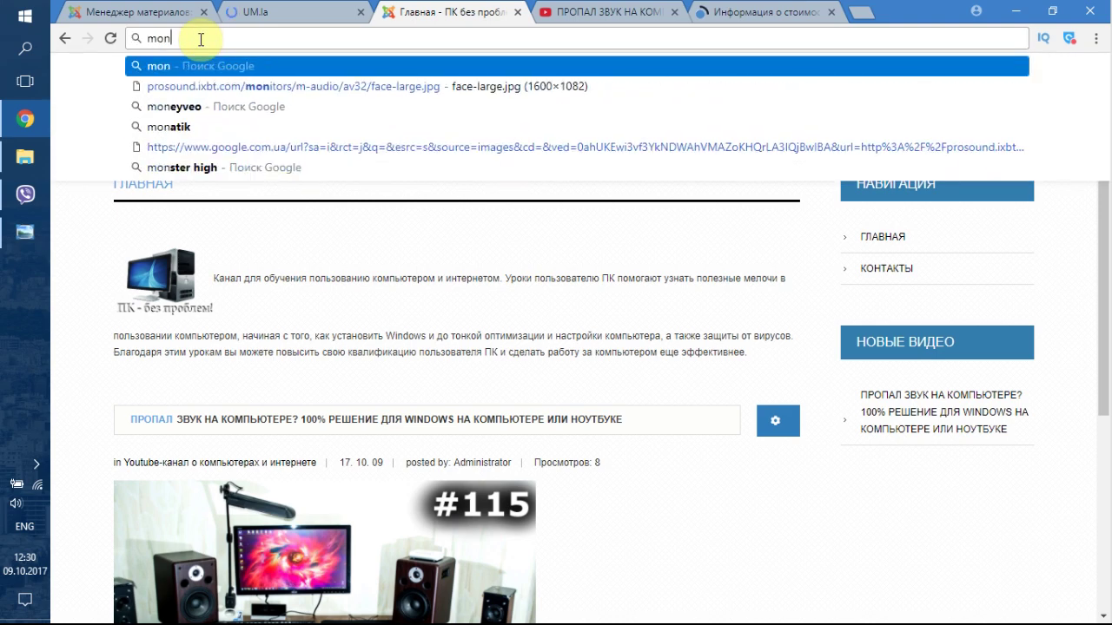
pyautogui.write('olit.co.a')
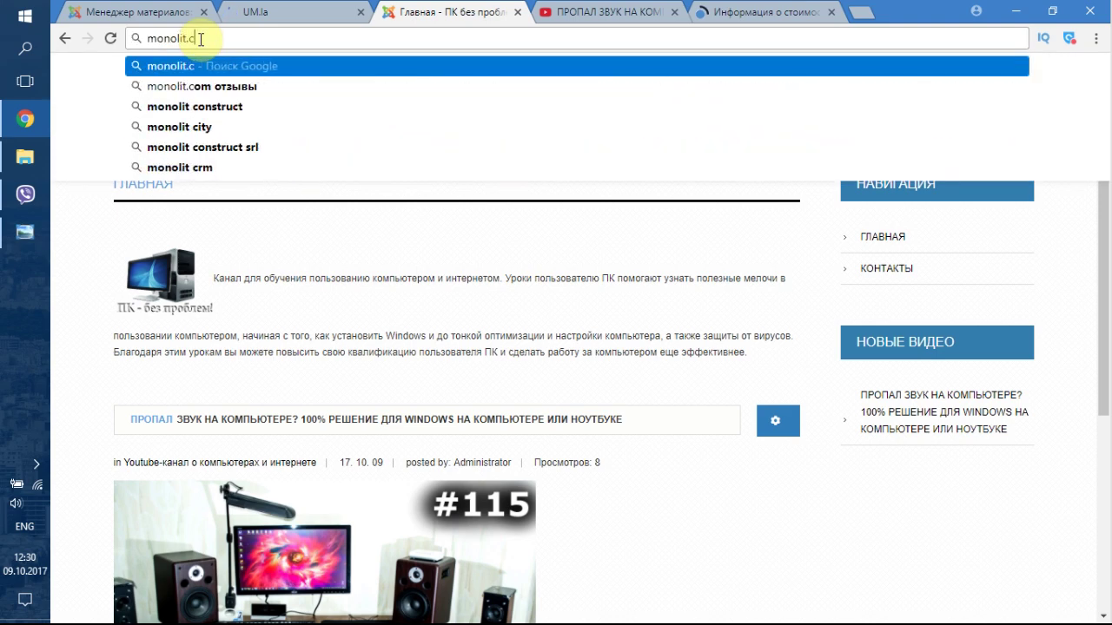
pyautogui.press('BackSpace')
pyautogui.write('ua')
pyautogui.press('Return')
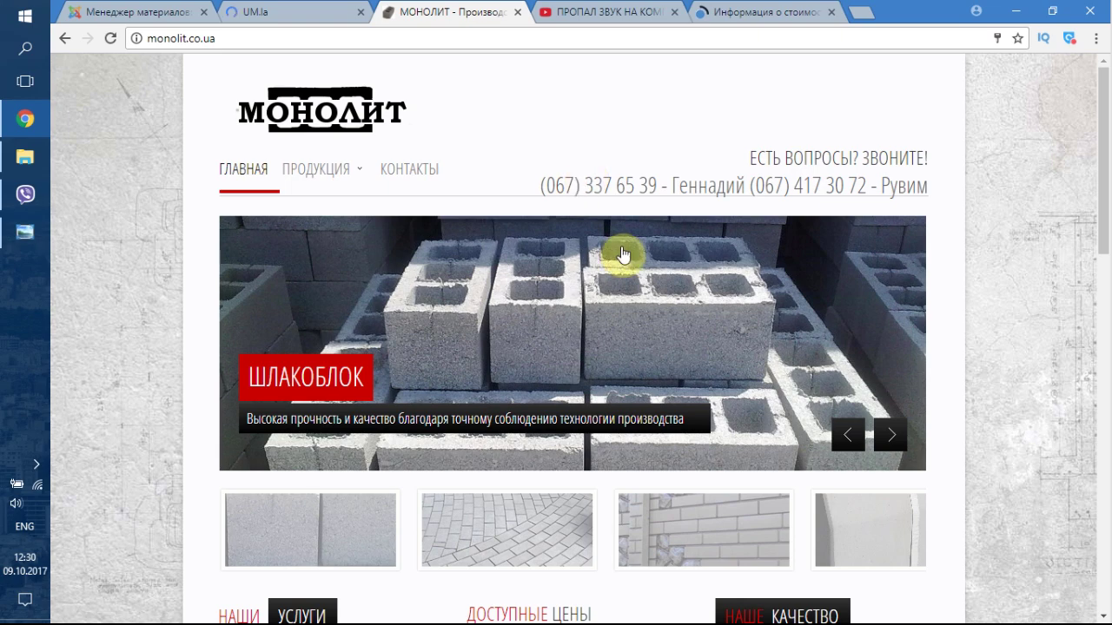
pyautogui.scroll(-6, 620, 252)
pyautogui.scroll(-2, 622, 254)
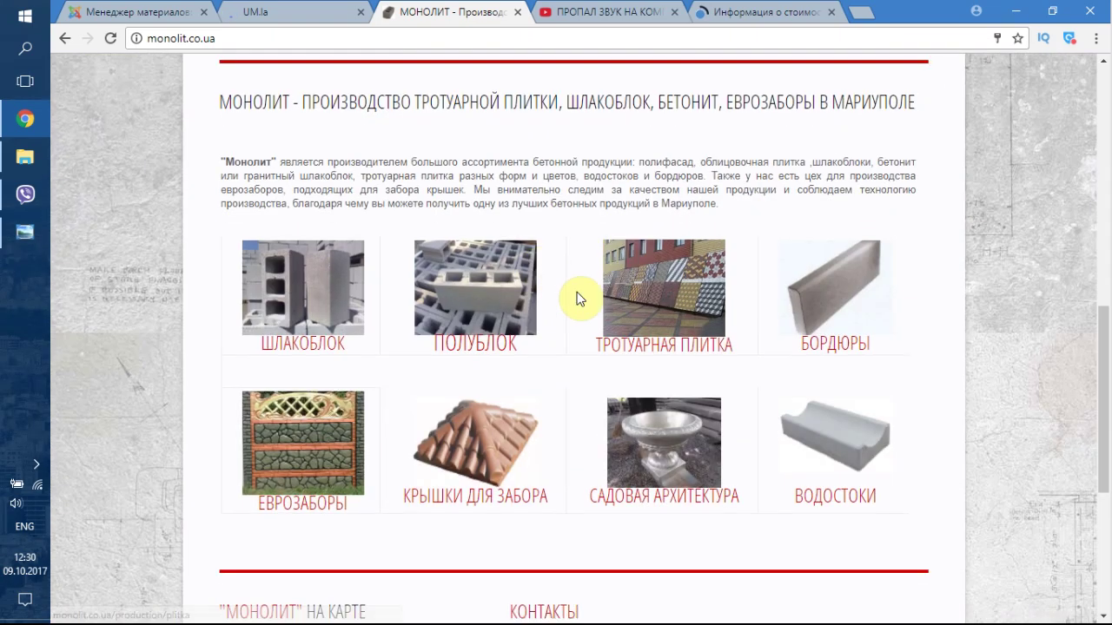
pyautogui.scroll(-4, 579, 298)
pyautogui.scroll(-1, 661, 280)
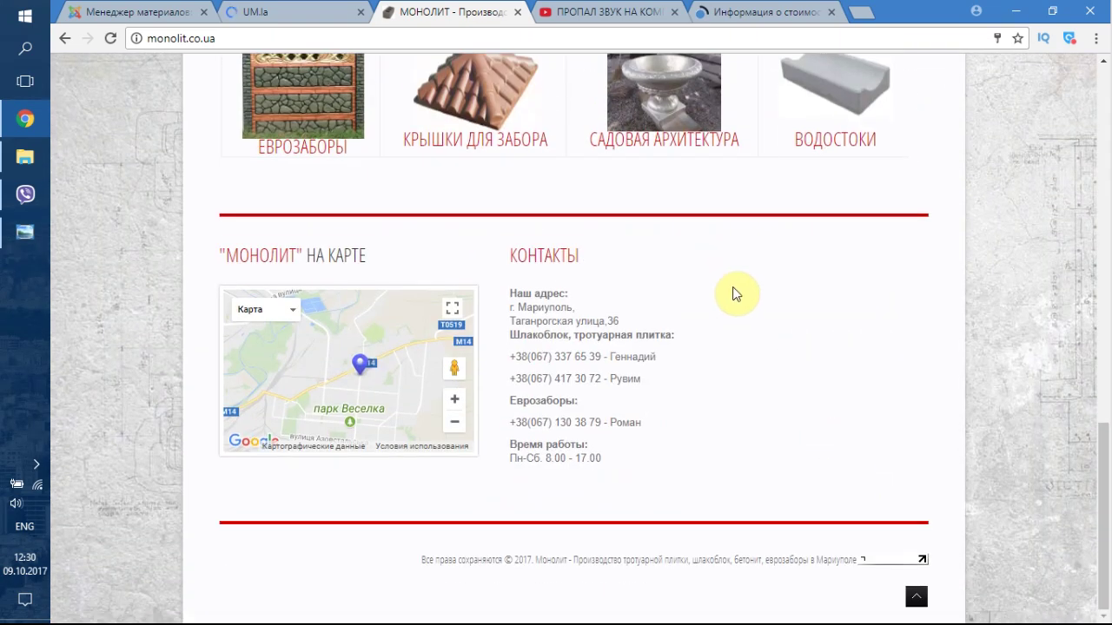
pyautogui.scroll(1, 608, 378)
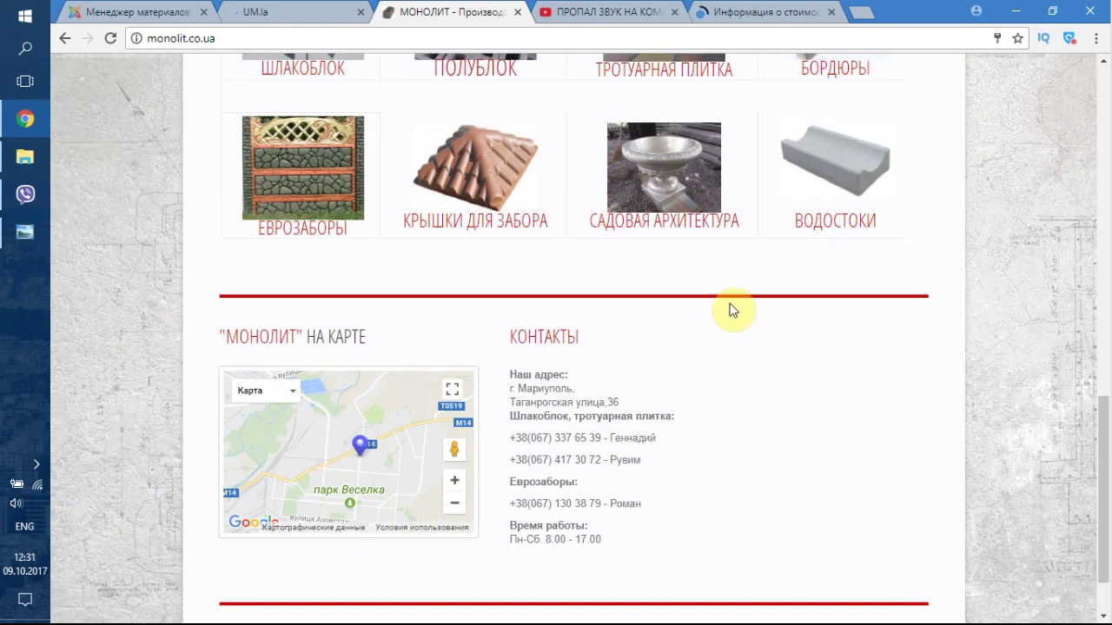
pyautogui.scroll(5, 694, 317)
pyautogui.scroll(6, 593, 310)
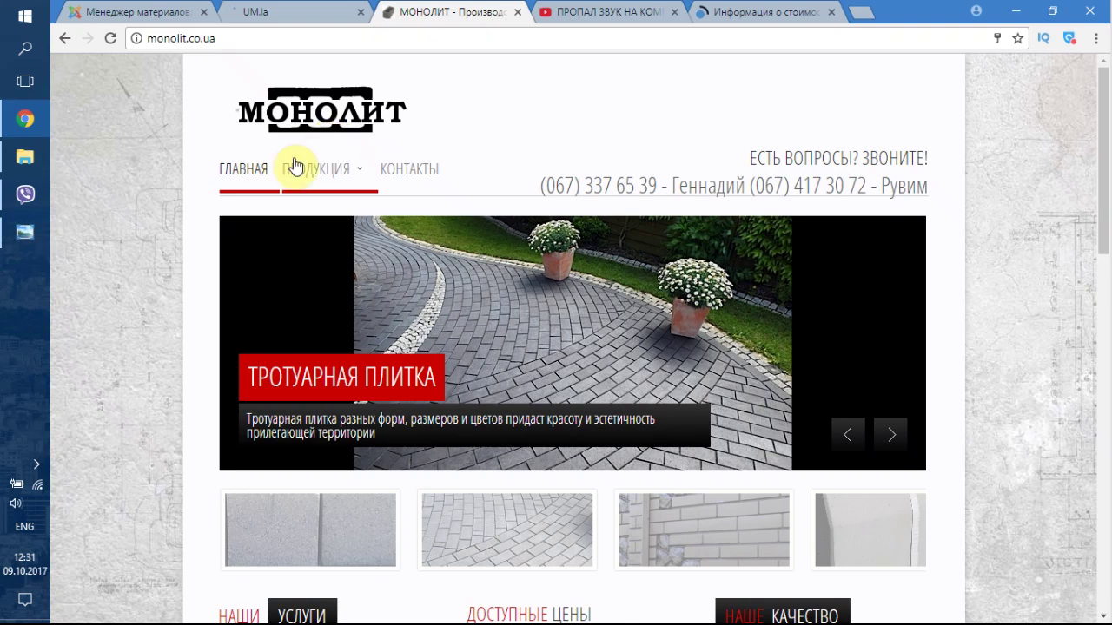
pyautogui.moveTo(317, 170)
pyautogui.scroll(-5, 856, 235)
pyautogui.scroll(-6, 869, 236)
pyautogui.scroll(11, 782, 217)
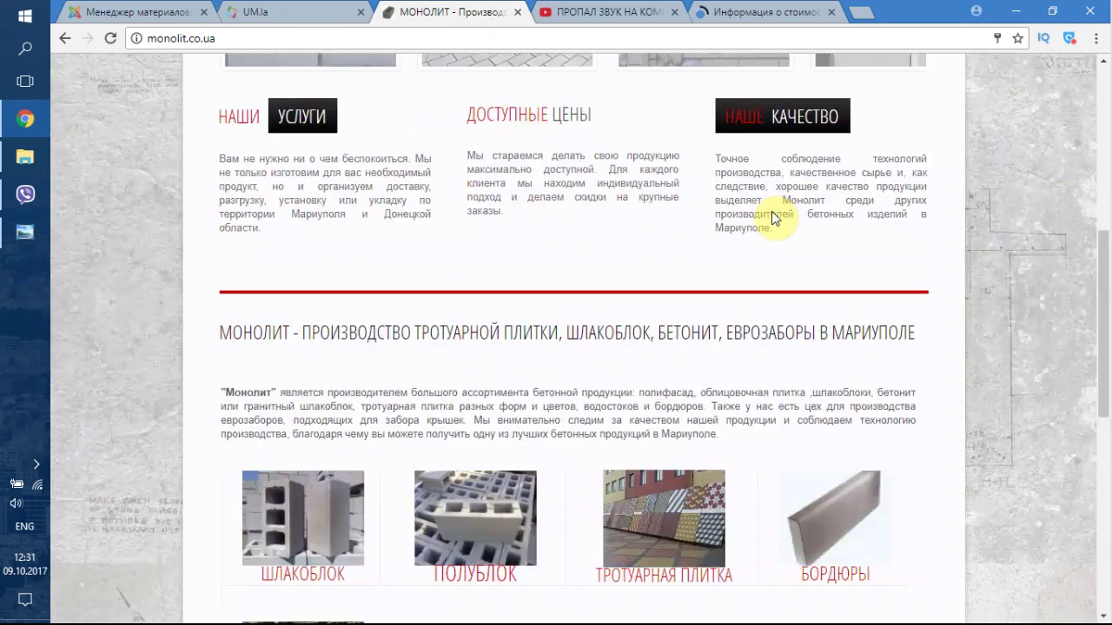
# - Close the monolit.co.ua tab and return to the Joomla article manager
pyautogui.click(517, 12)
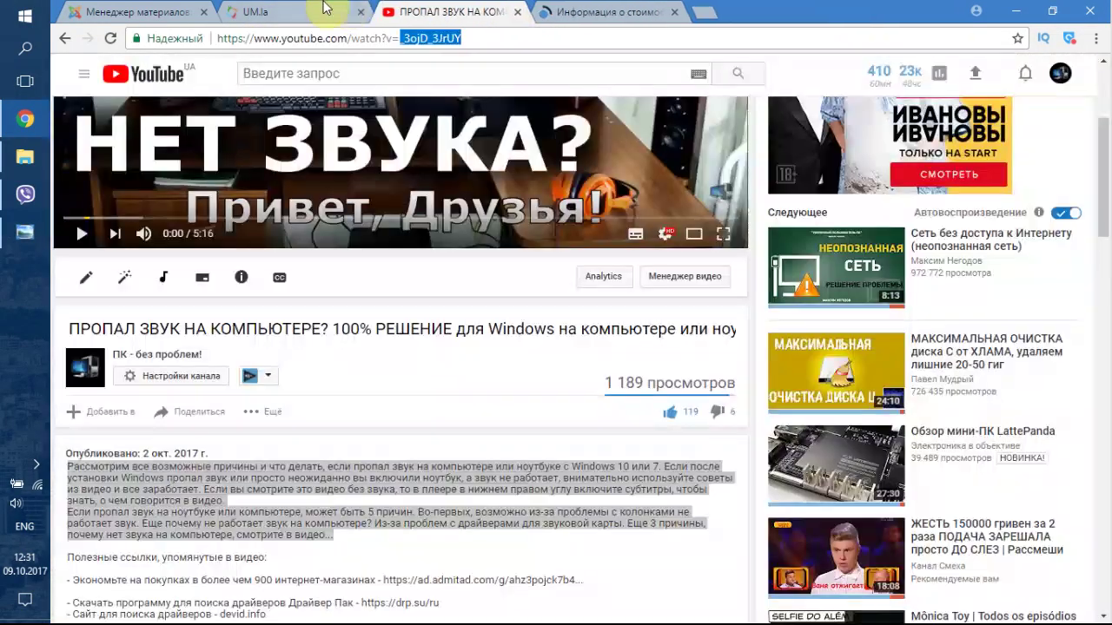
pyautogui.click(293, 10)
pyautogui.click(156, 12)
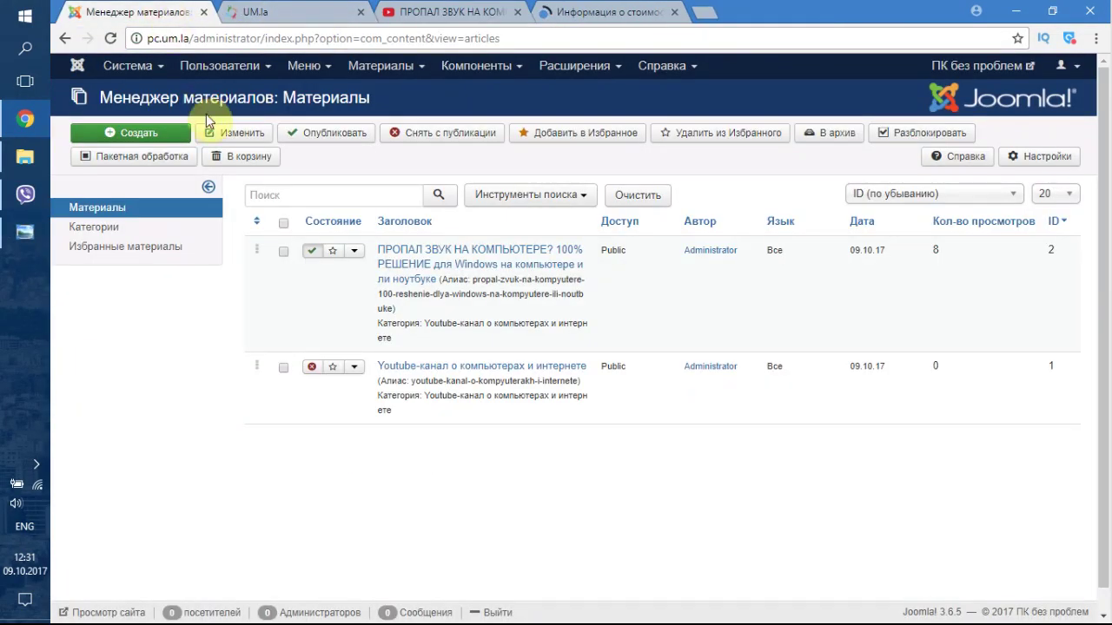